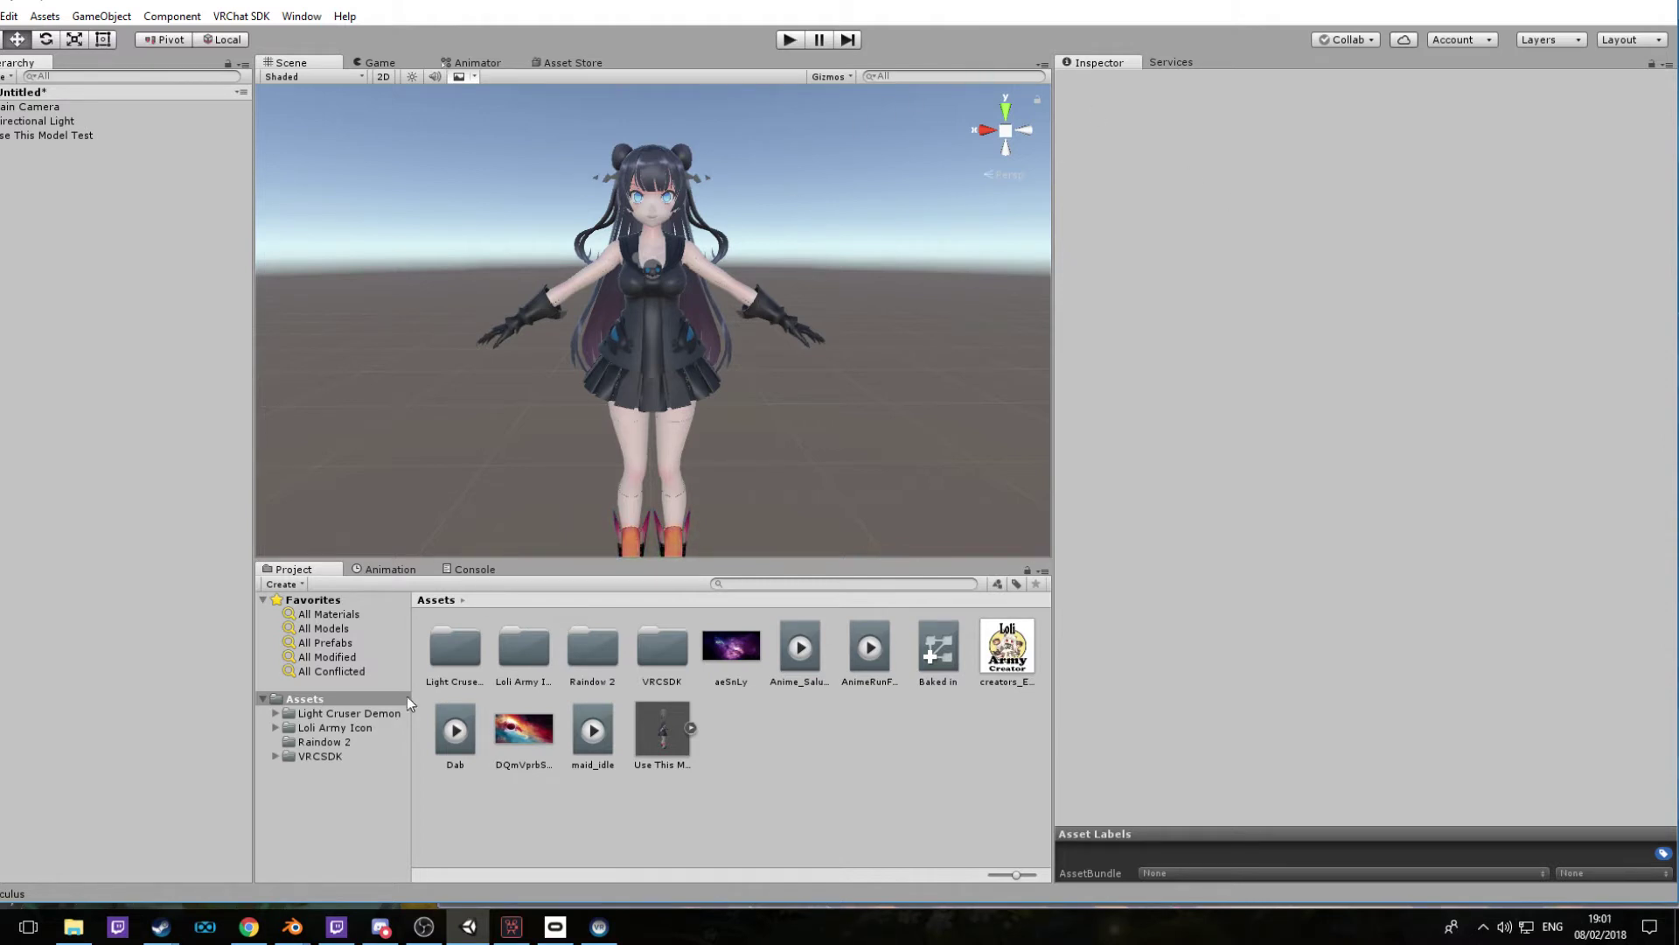
mouse_move(292, 926)
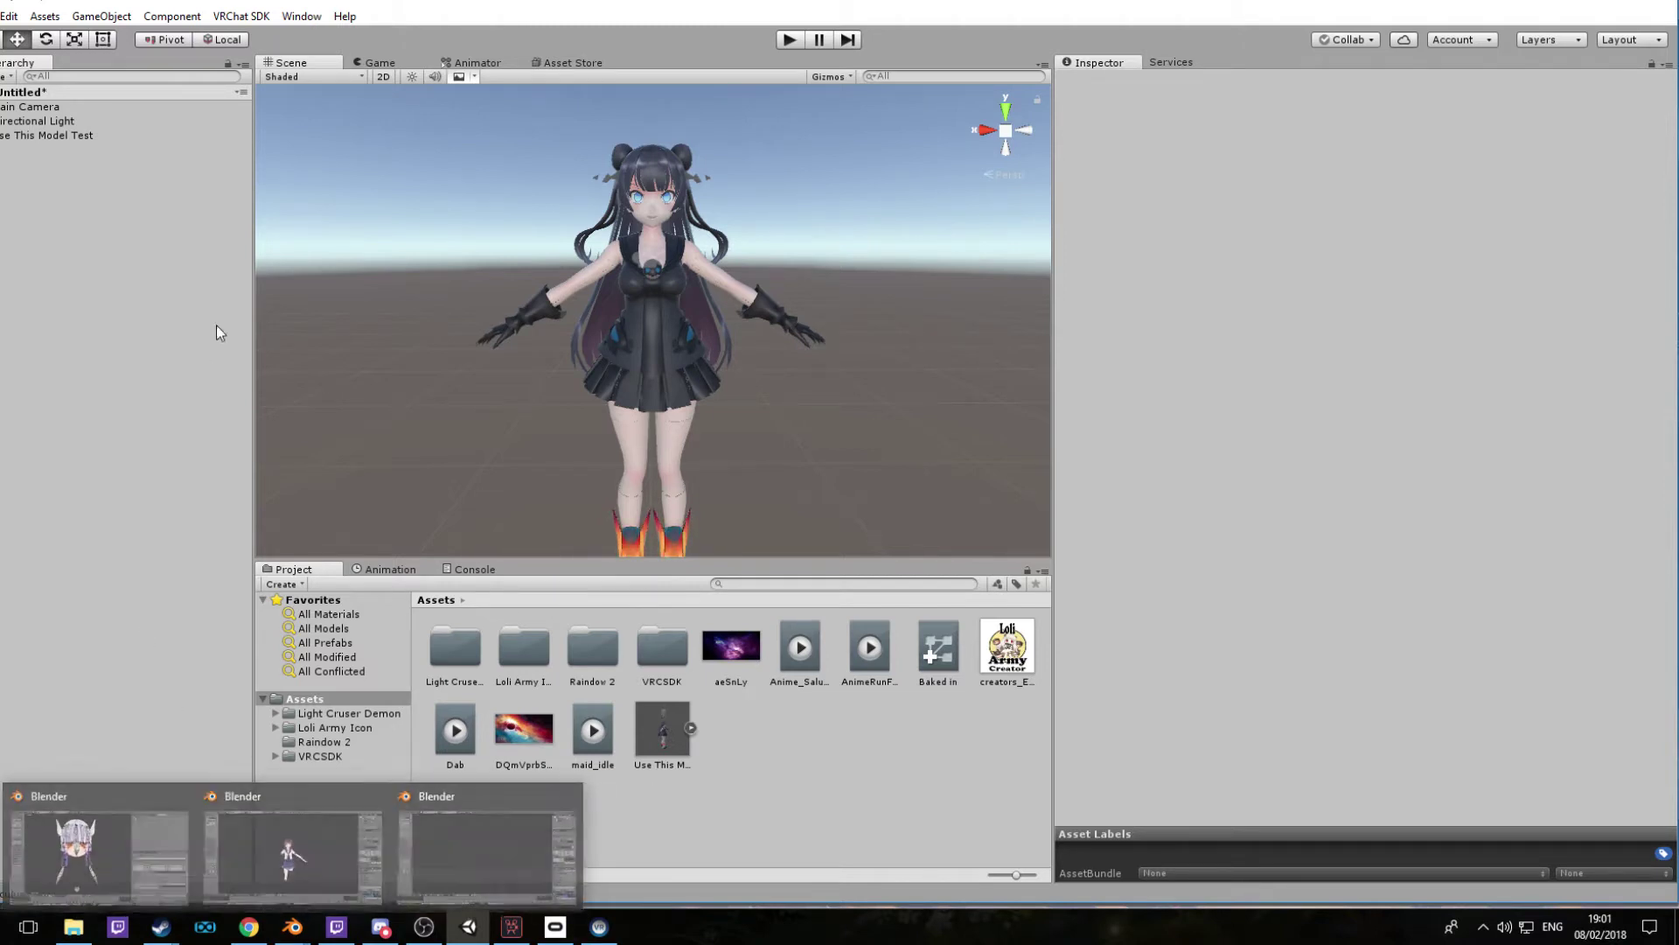
left_click(90, 932)
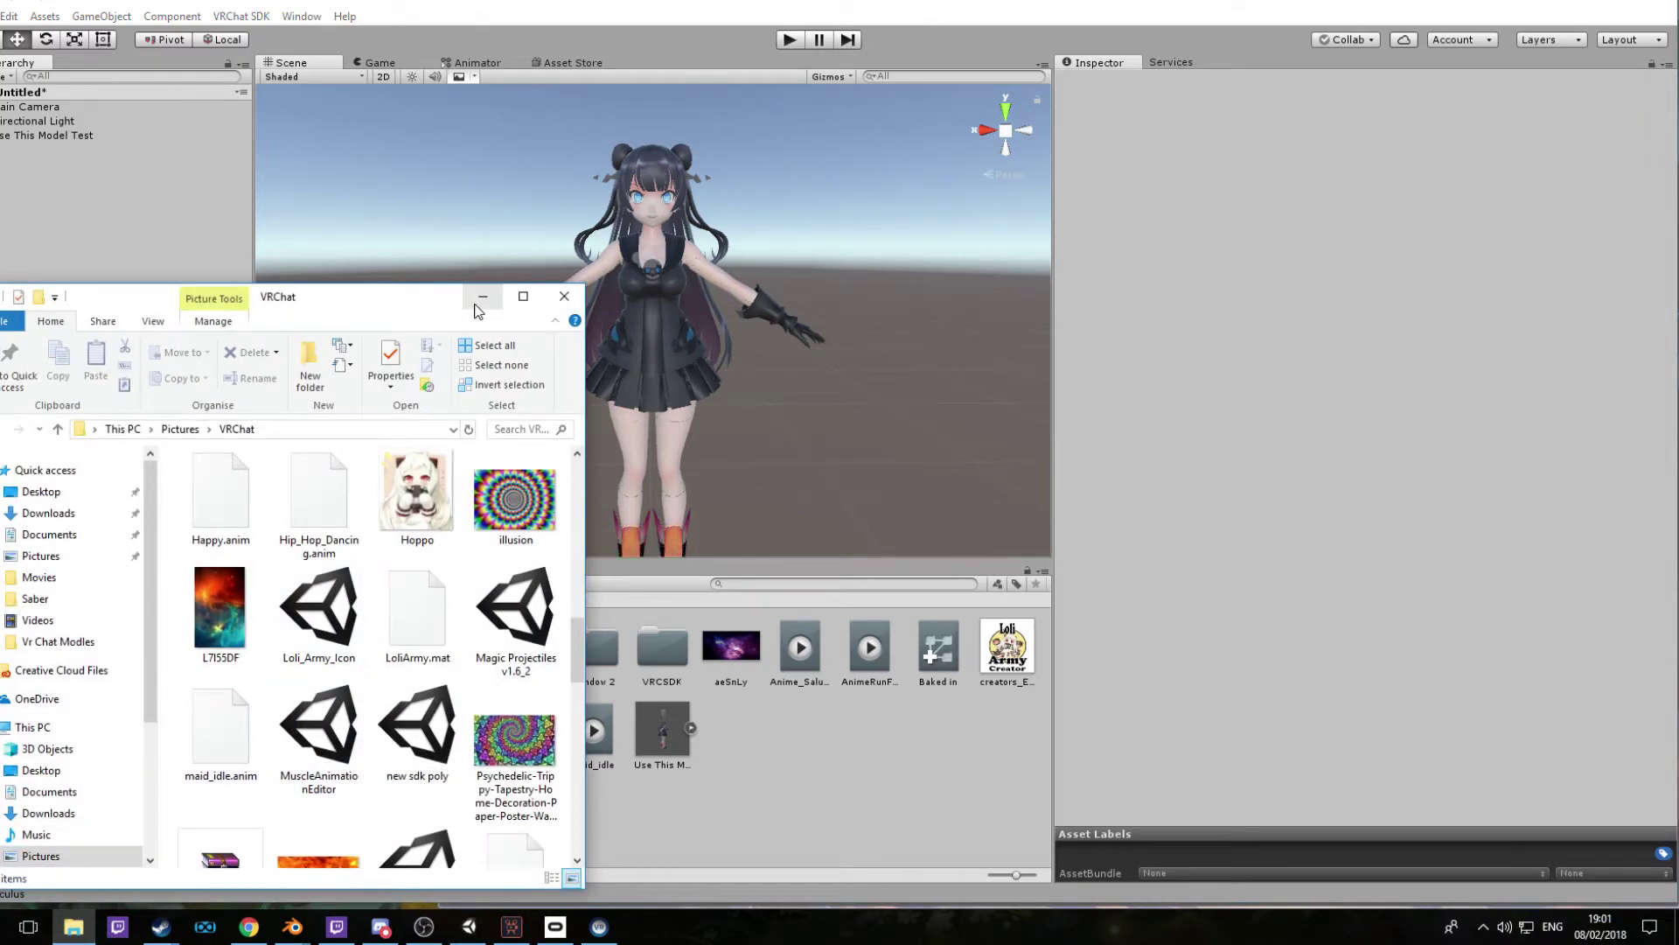
left_click(482, 296)
Switch to Chrome, look through the DeviantArt "sword mmd" results and bring up the Cloud's Buster Sword DOWNLOAD page
left_click(258, 918)
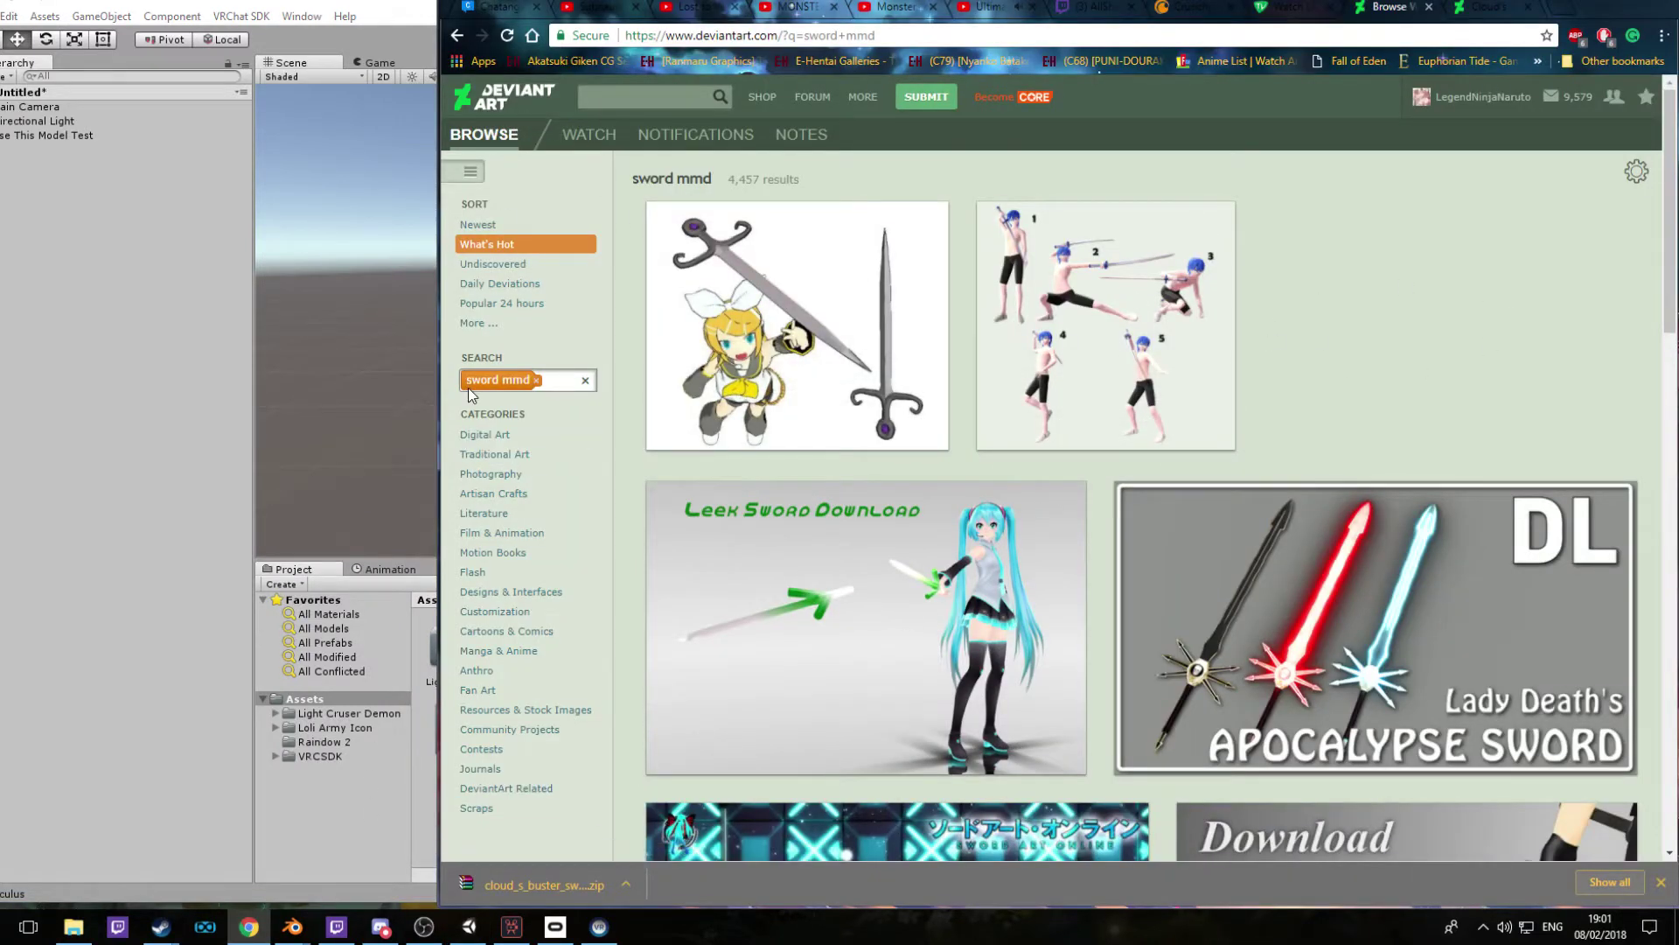
scroll(1368, 322, "down", 8)
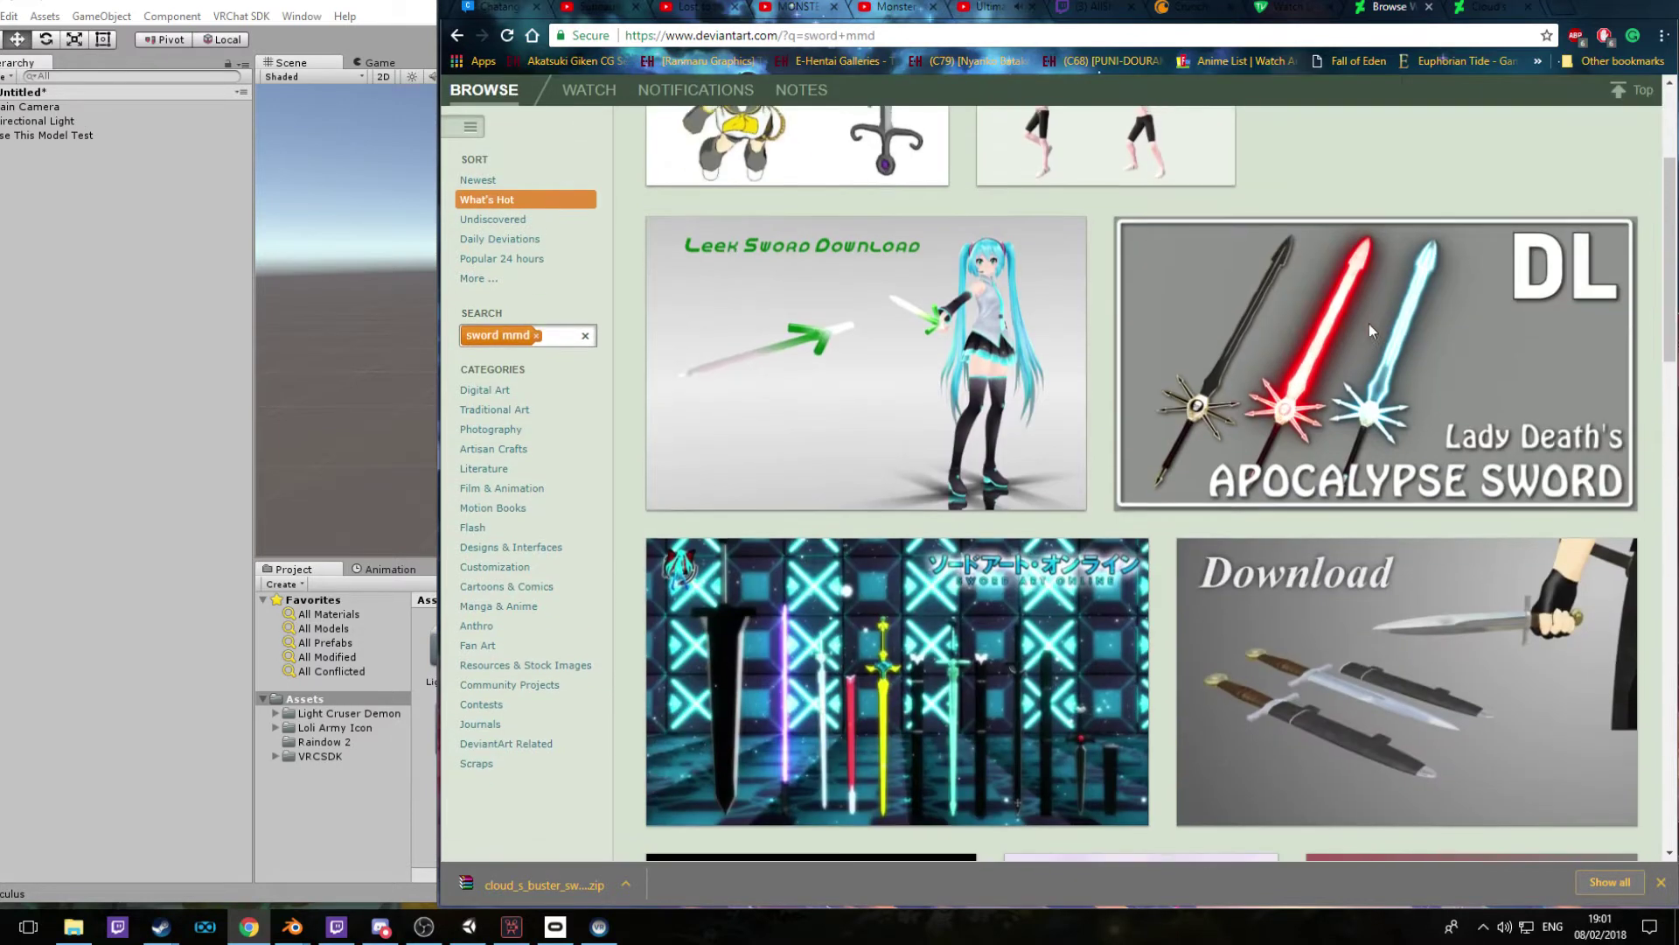
scroll(1151, 378, "down", 2)
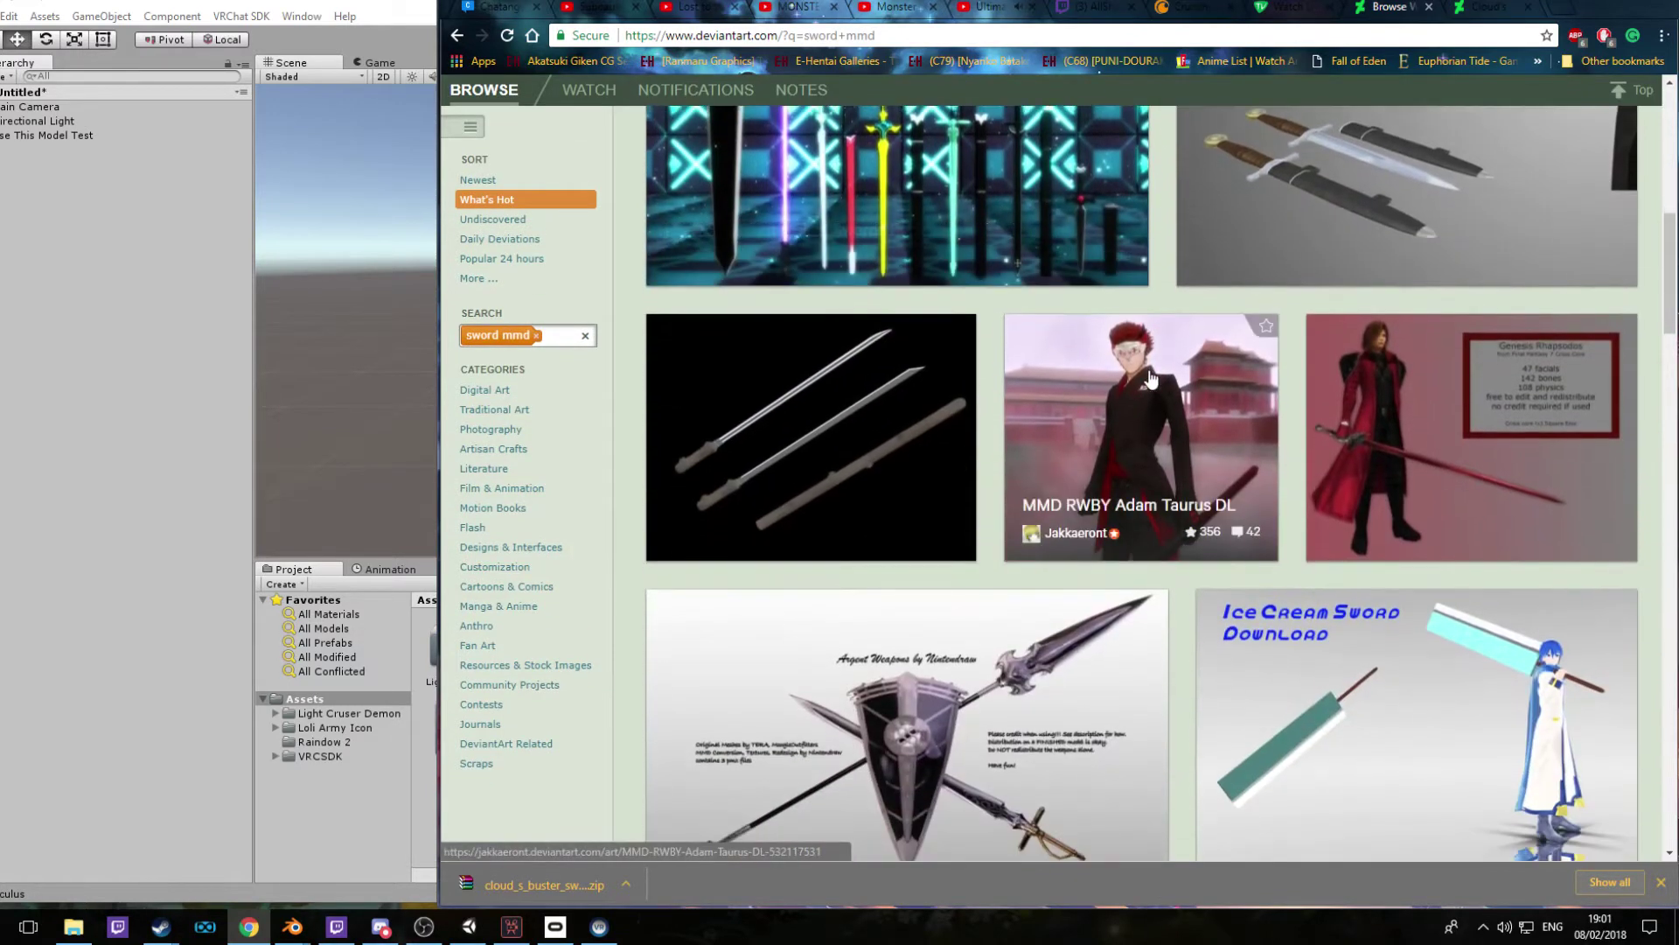
scroll(1053, 491, "down", 3)
scroll(1137, 508, "down", 8)
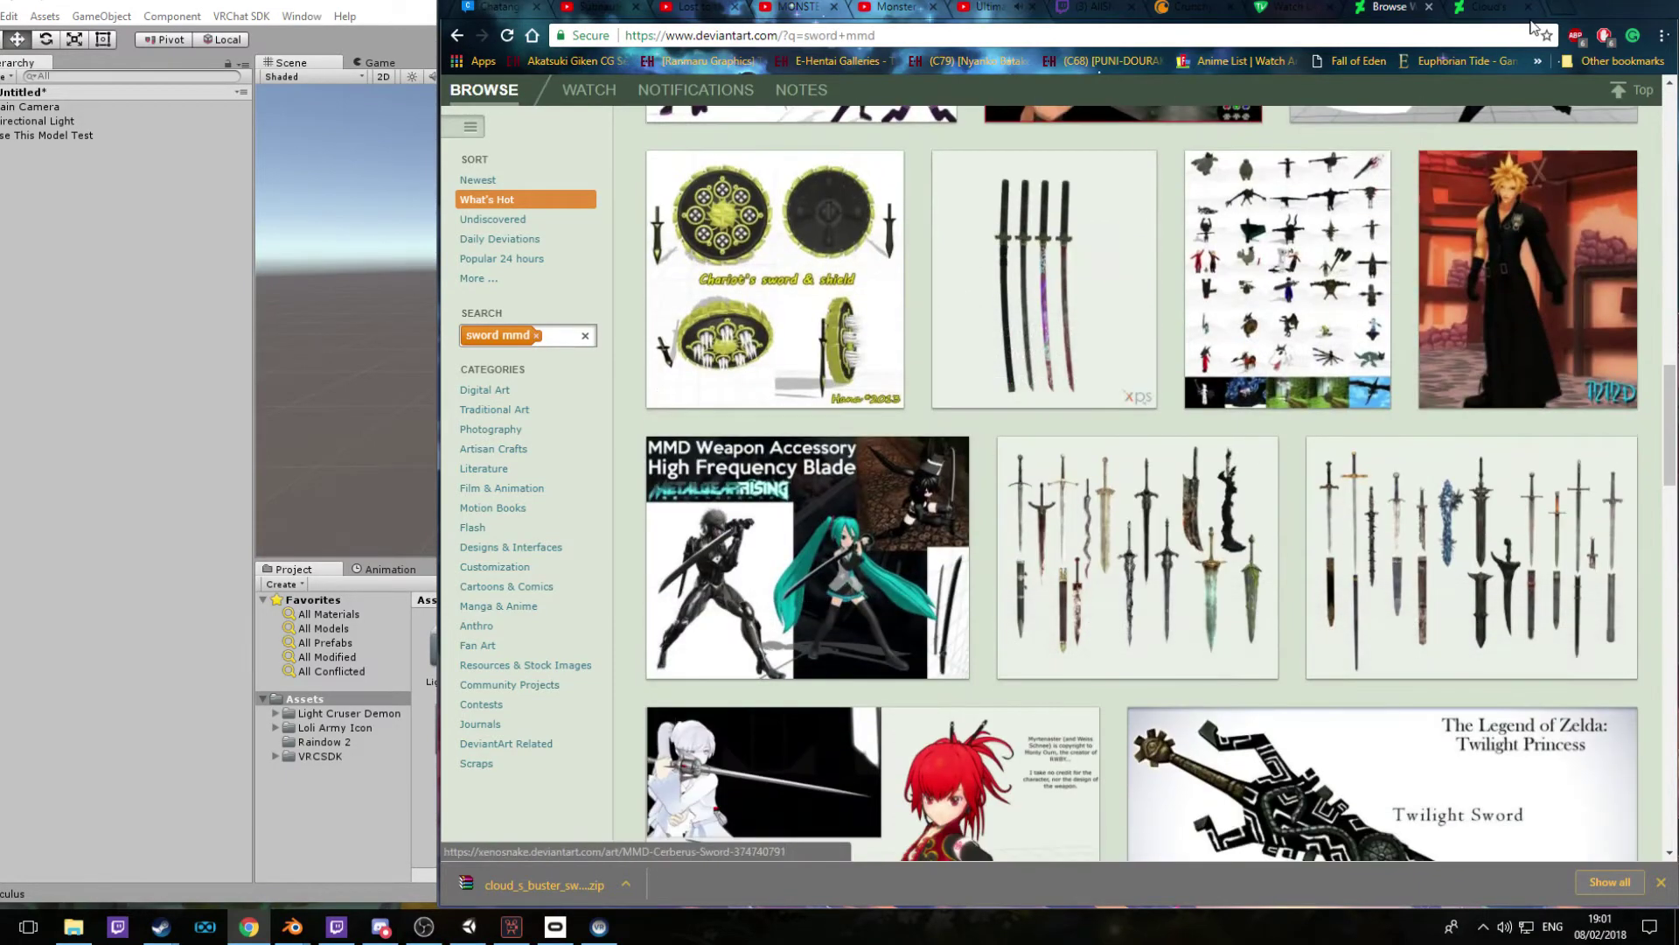
left_click(1491, 7)
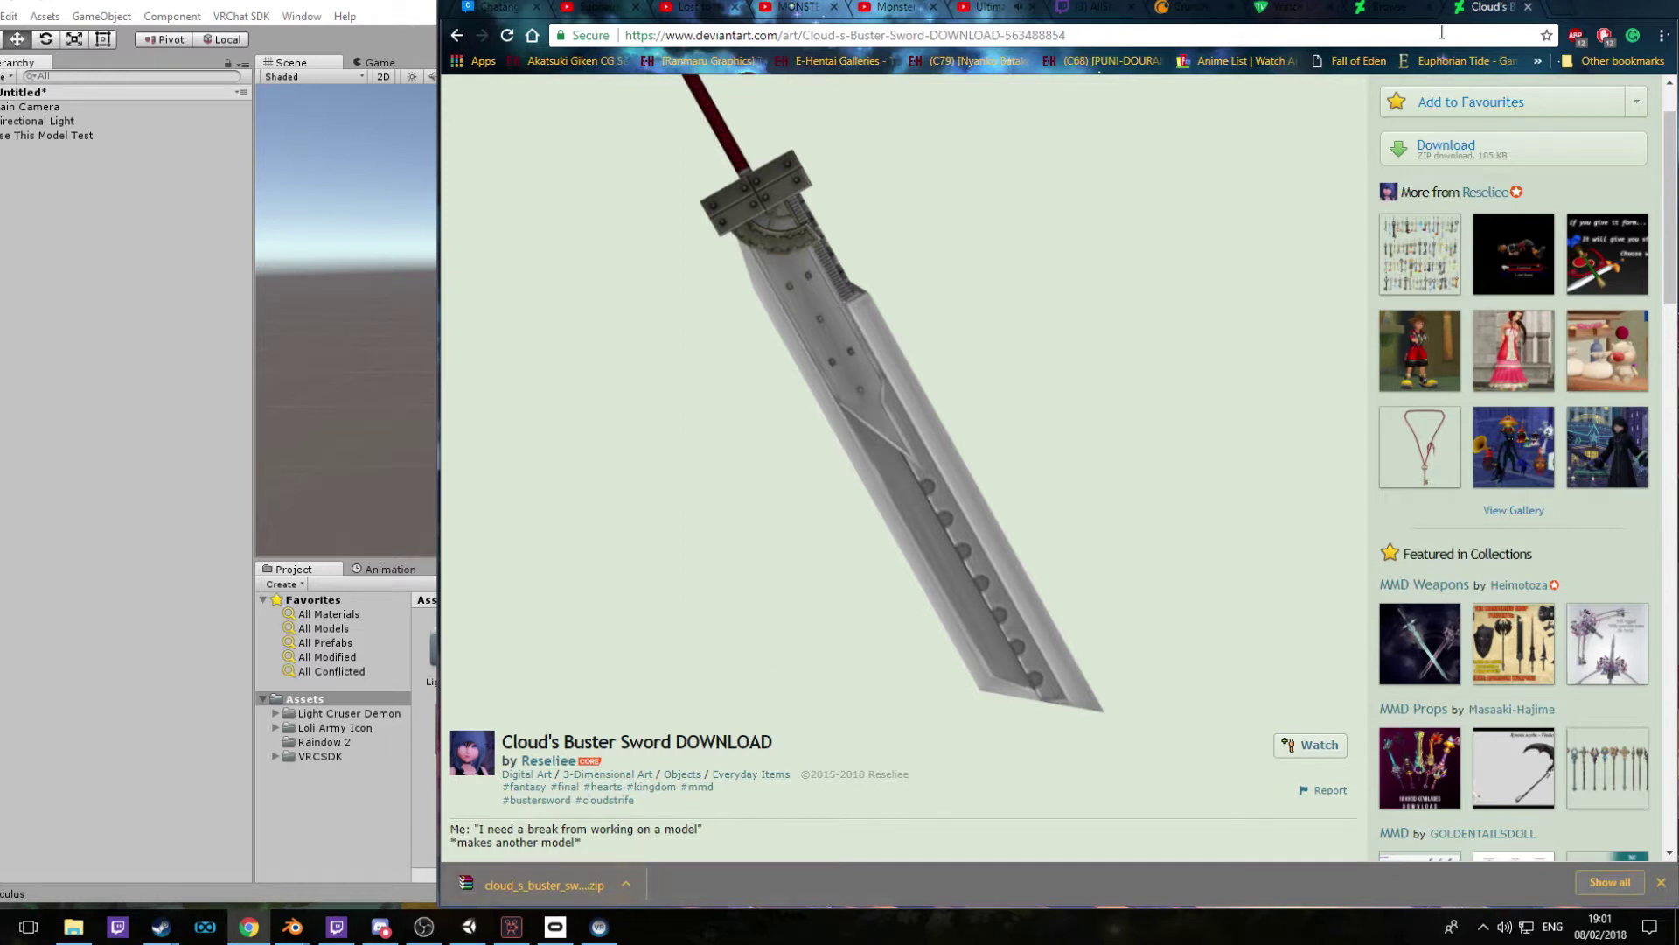
Clear the desktop by minimizing Chrome and Unity and closing the Screenshot Uploader
left_click(1579, 7)
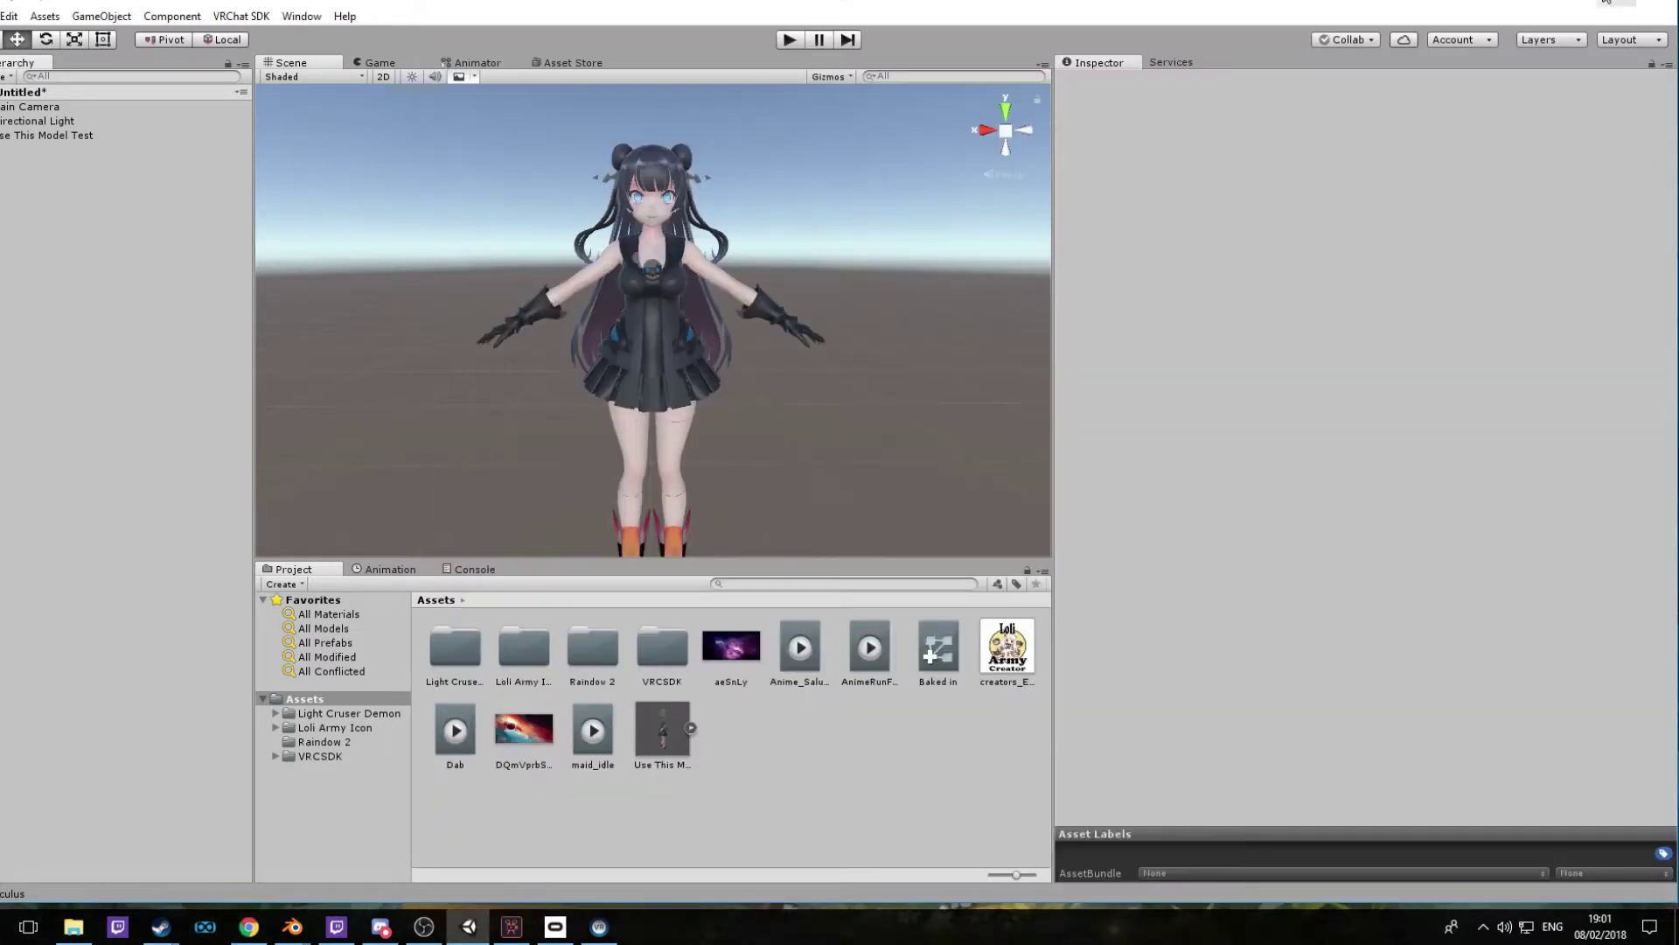
left_click(1569, 7)
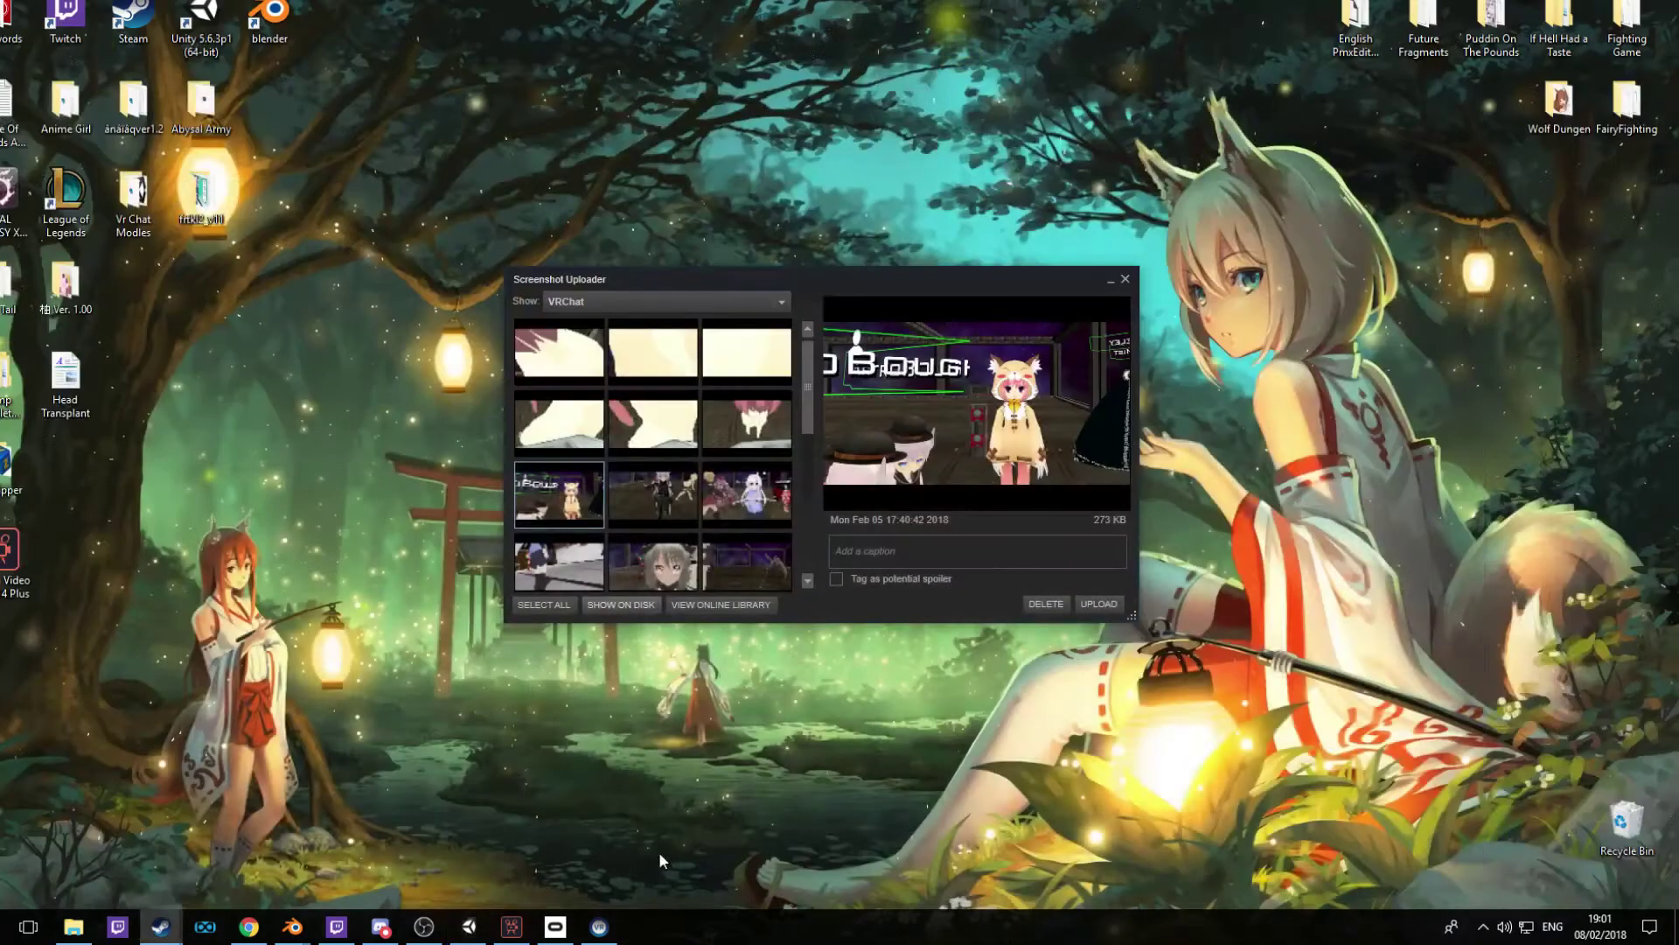
left_click(1126, 281)
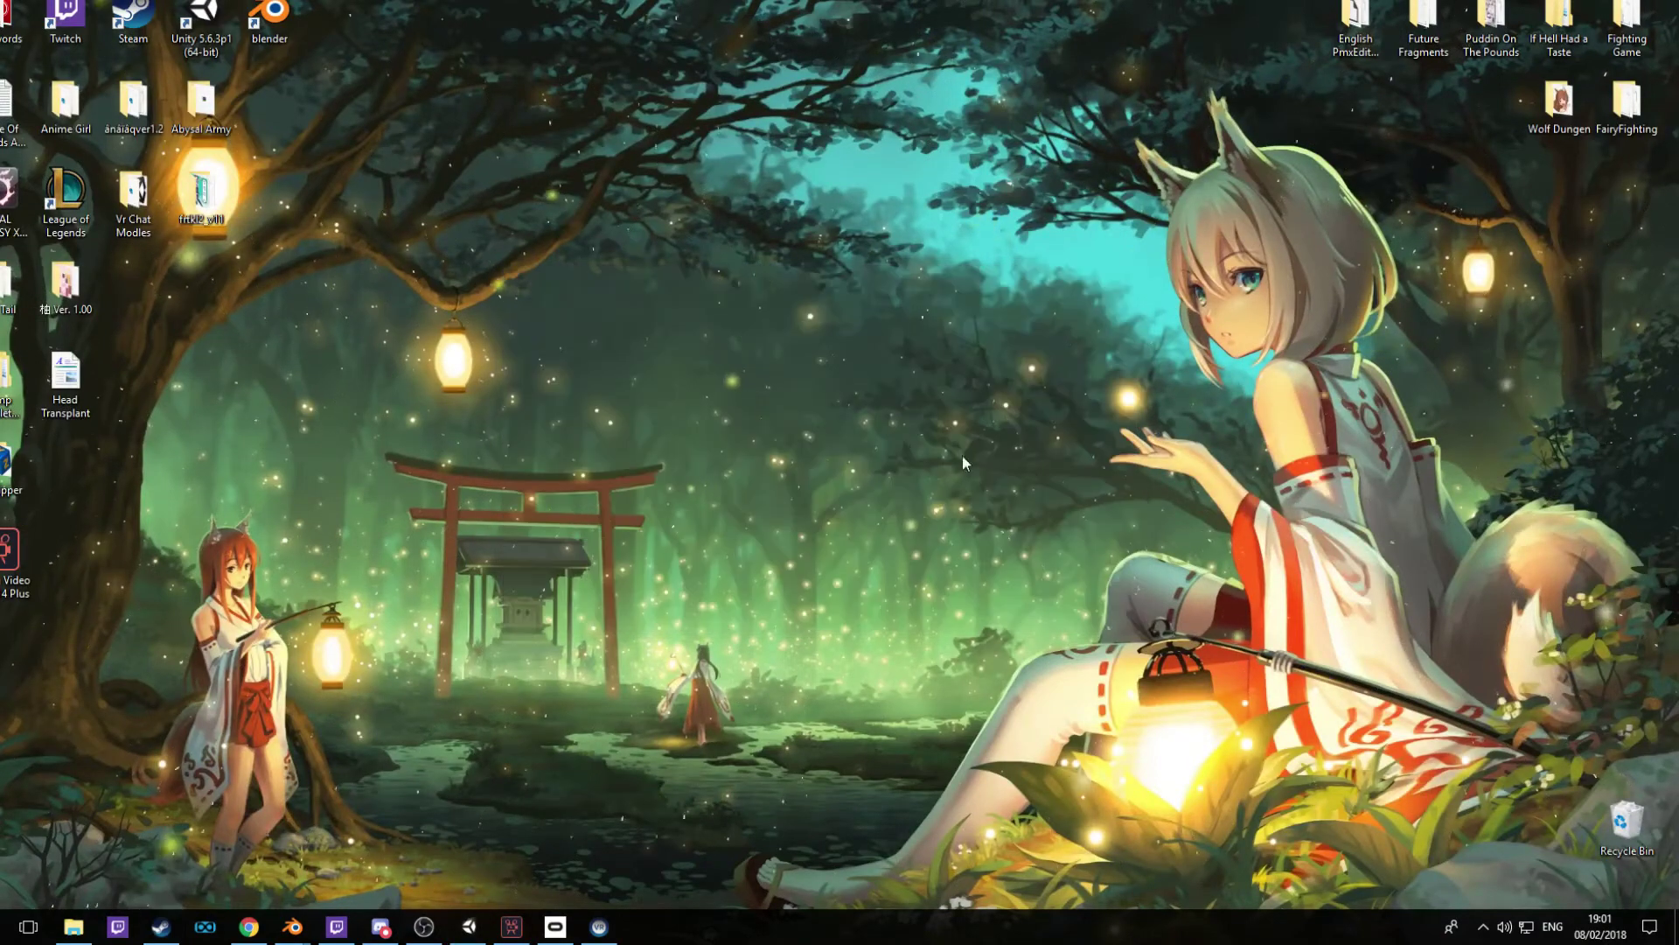
mouse_move(293, 939)
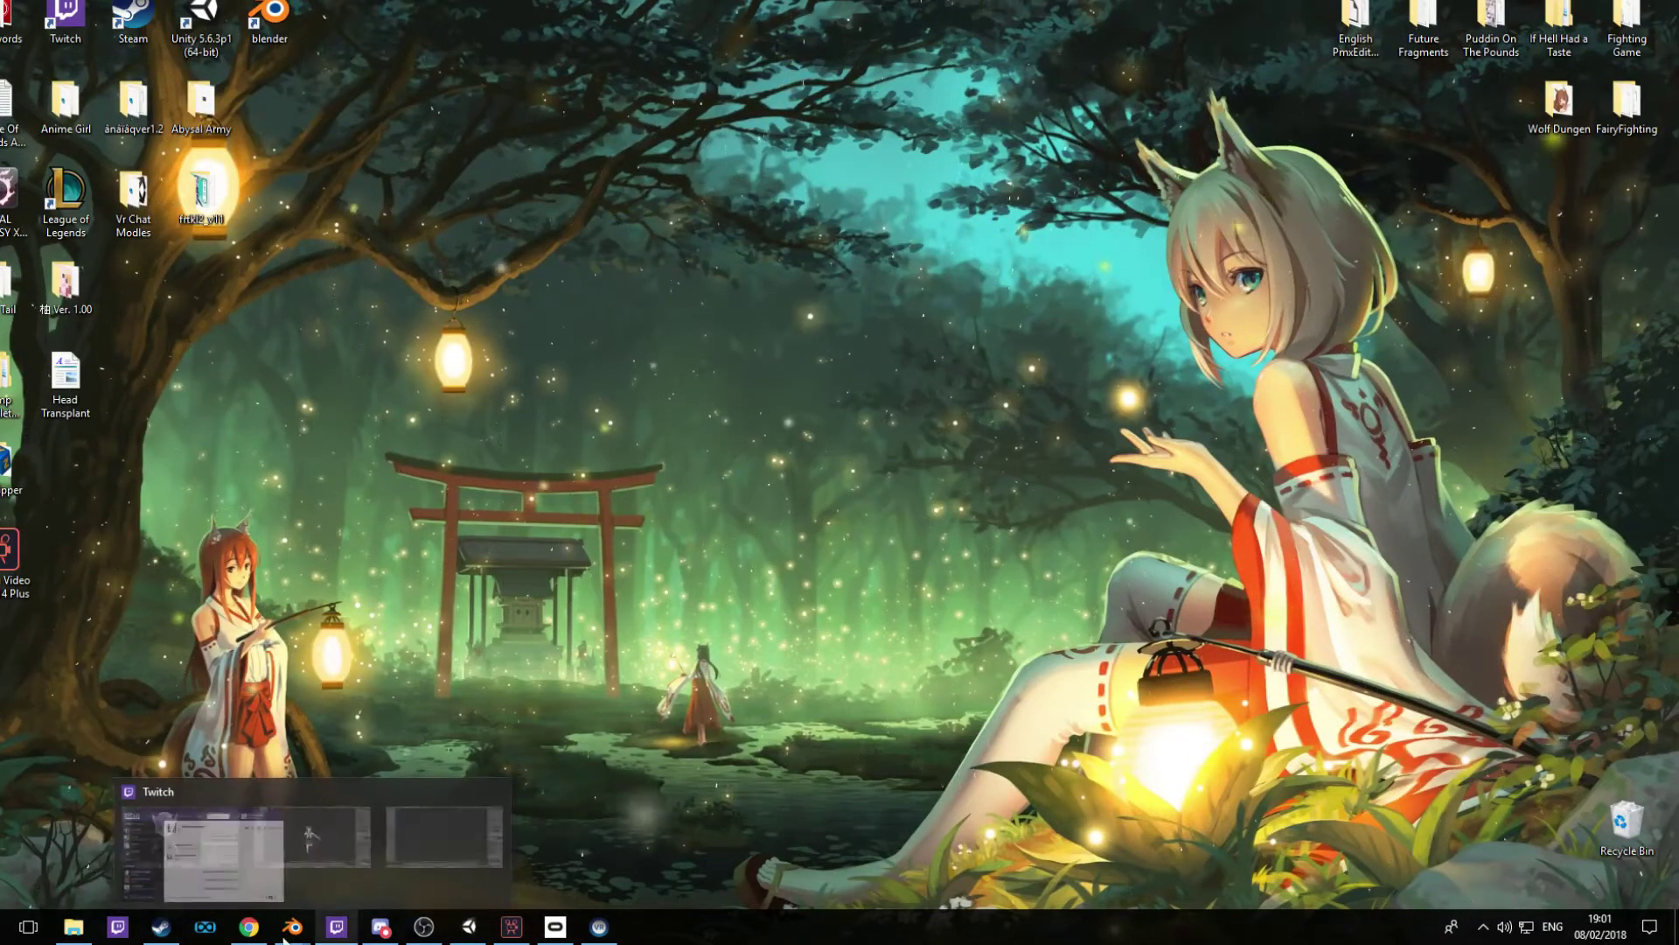
Open the buster sword zip downloaded in Chrome and set the archive's name encoding to 932 (ANSI/OEM - Japanese Shift-JIS)
left_click(250, 927)
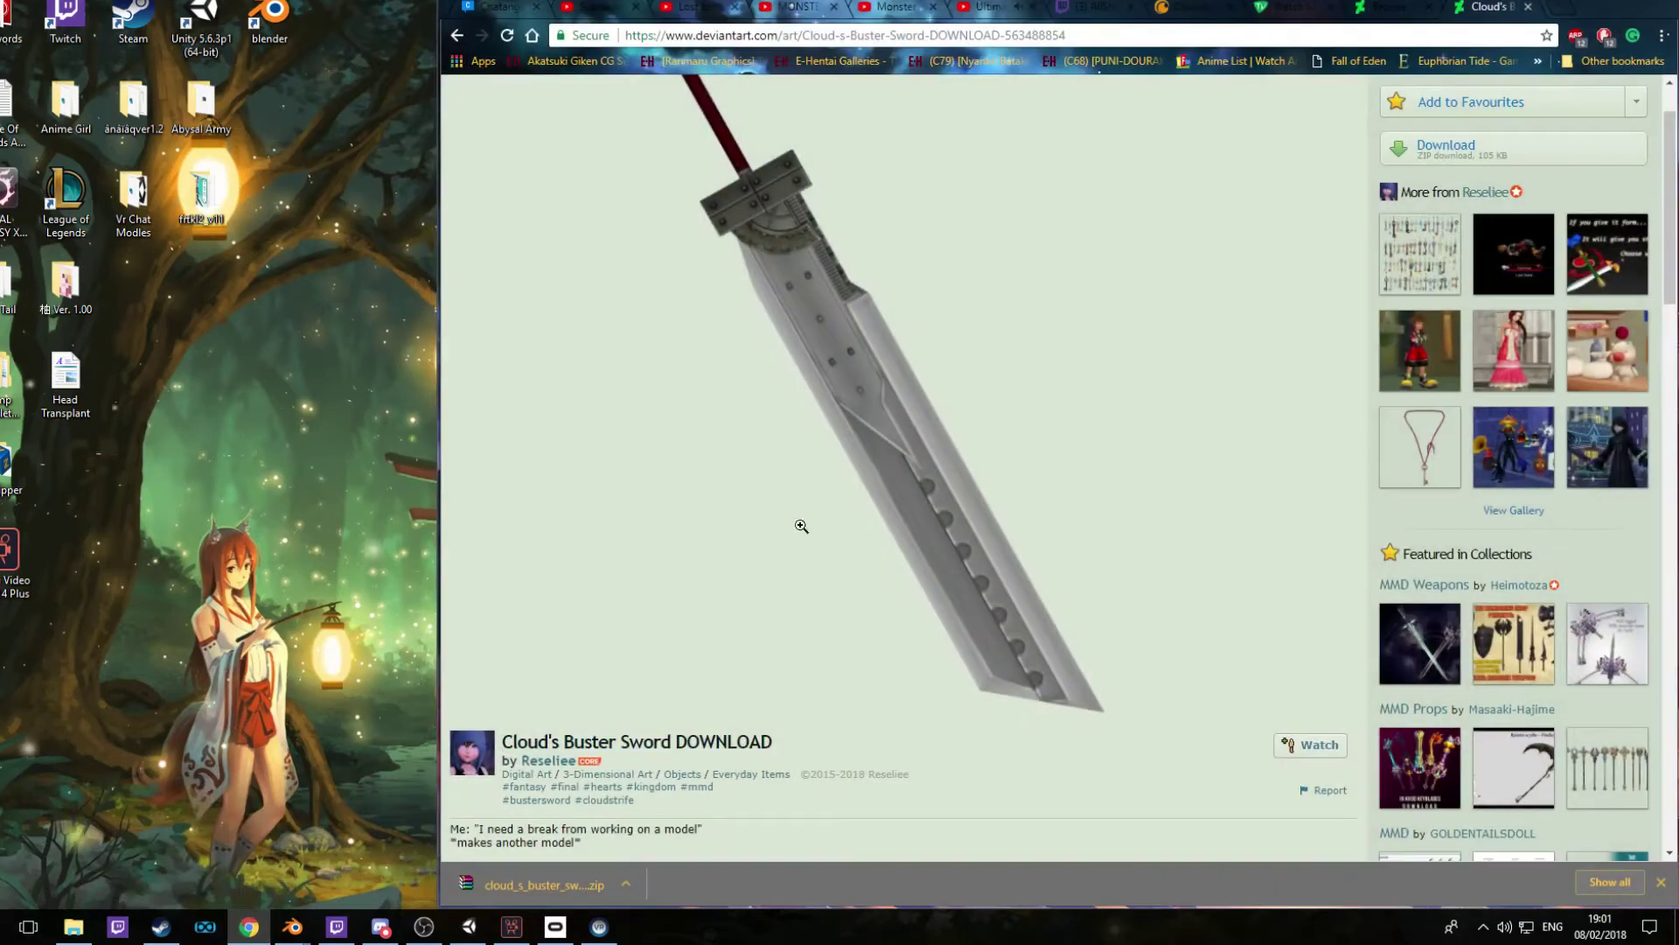
left_click(557, 885)
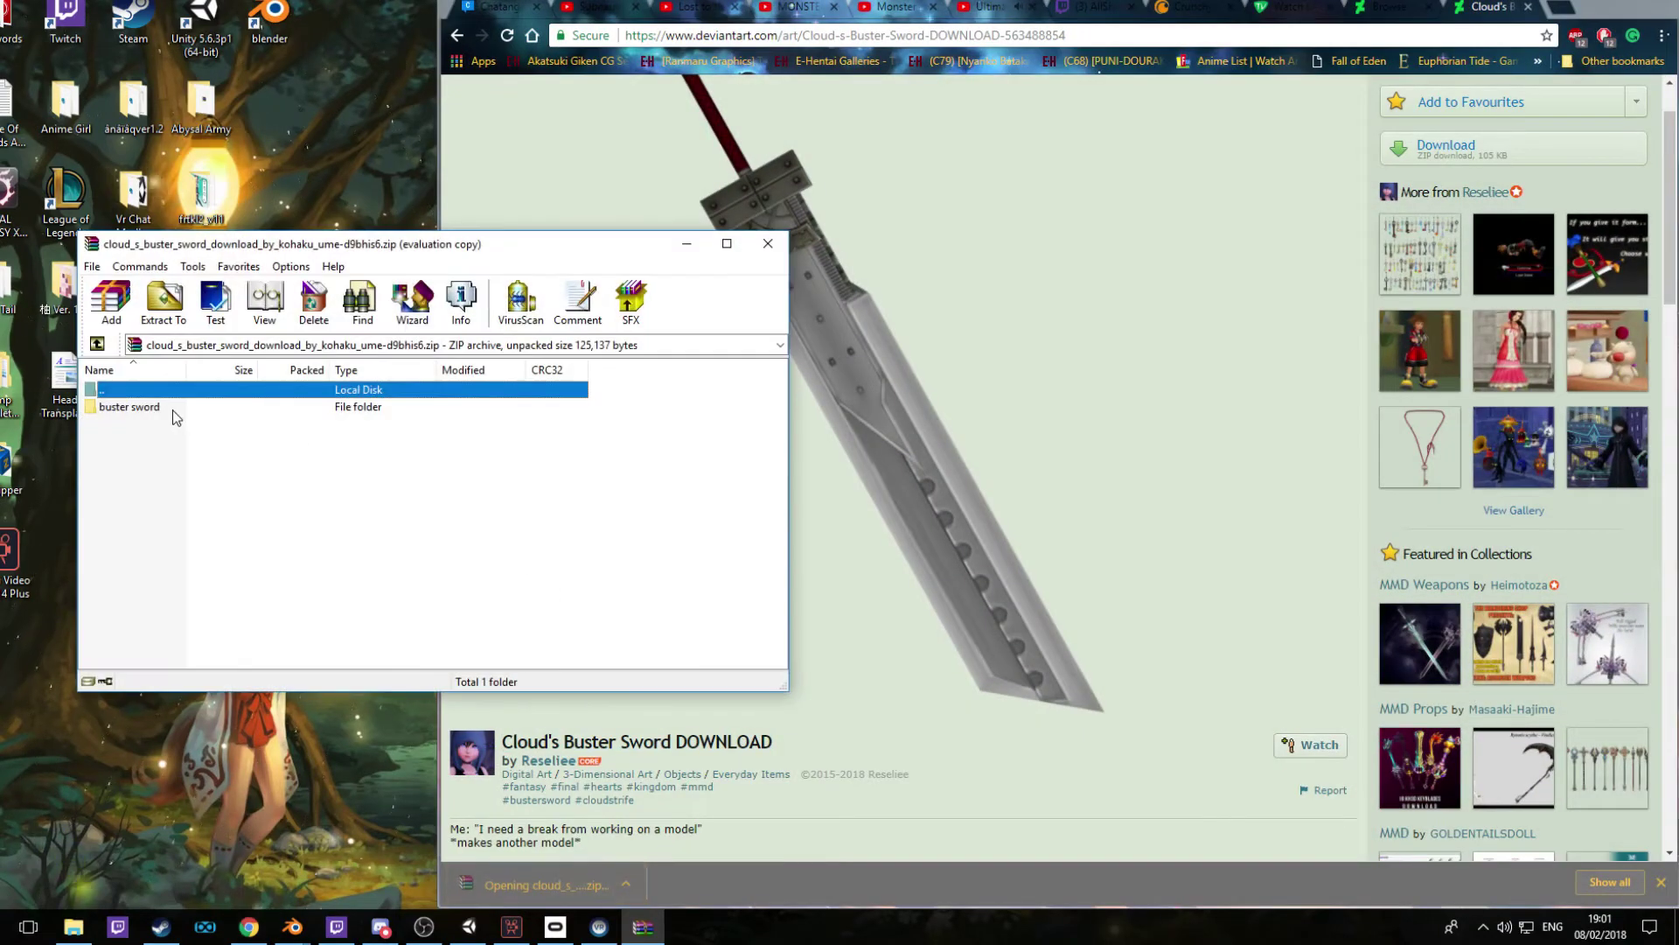
left_click(171, 409)
left_click_drag(335, 247, 549, 250)
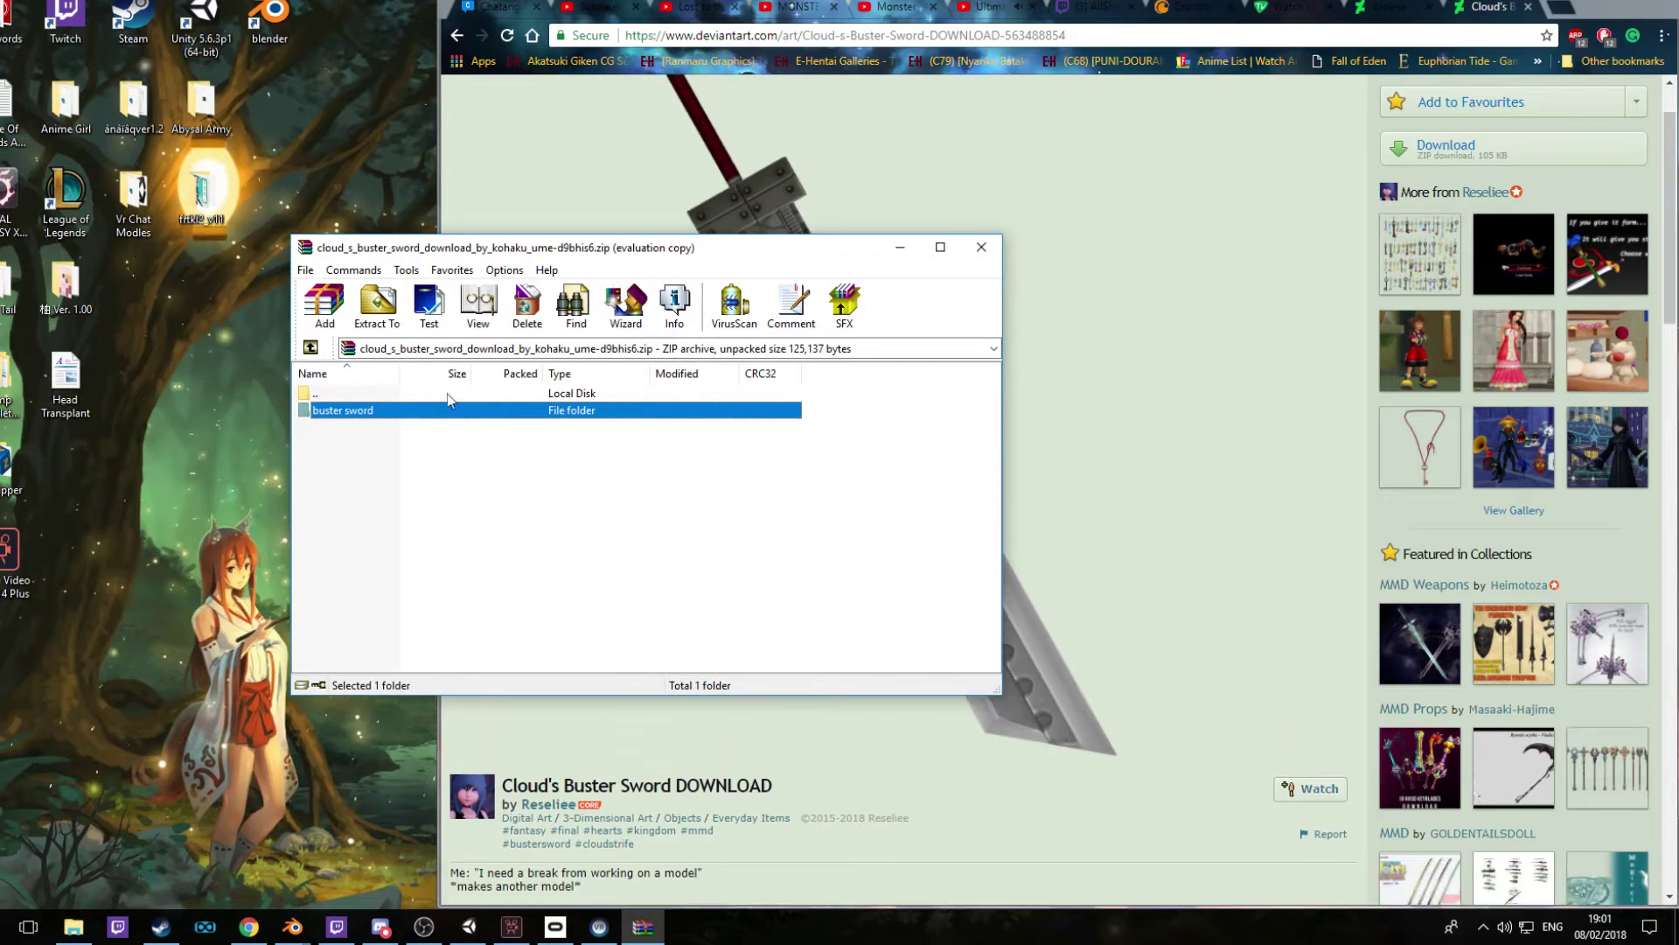
left_click(505, 270)
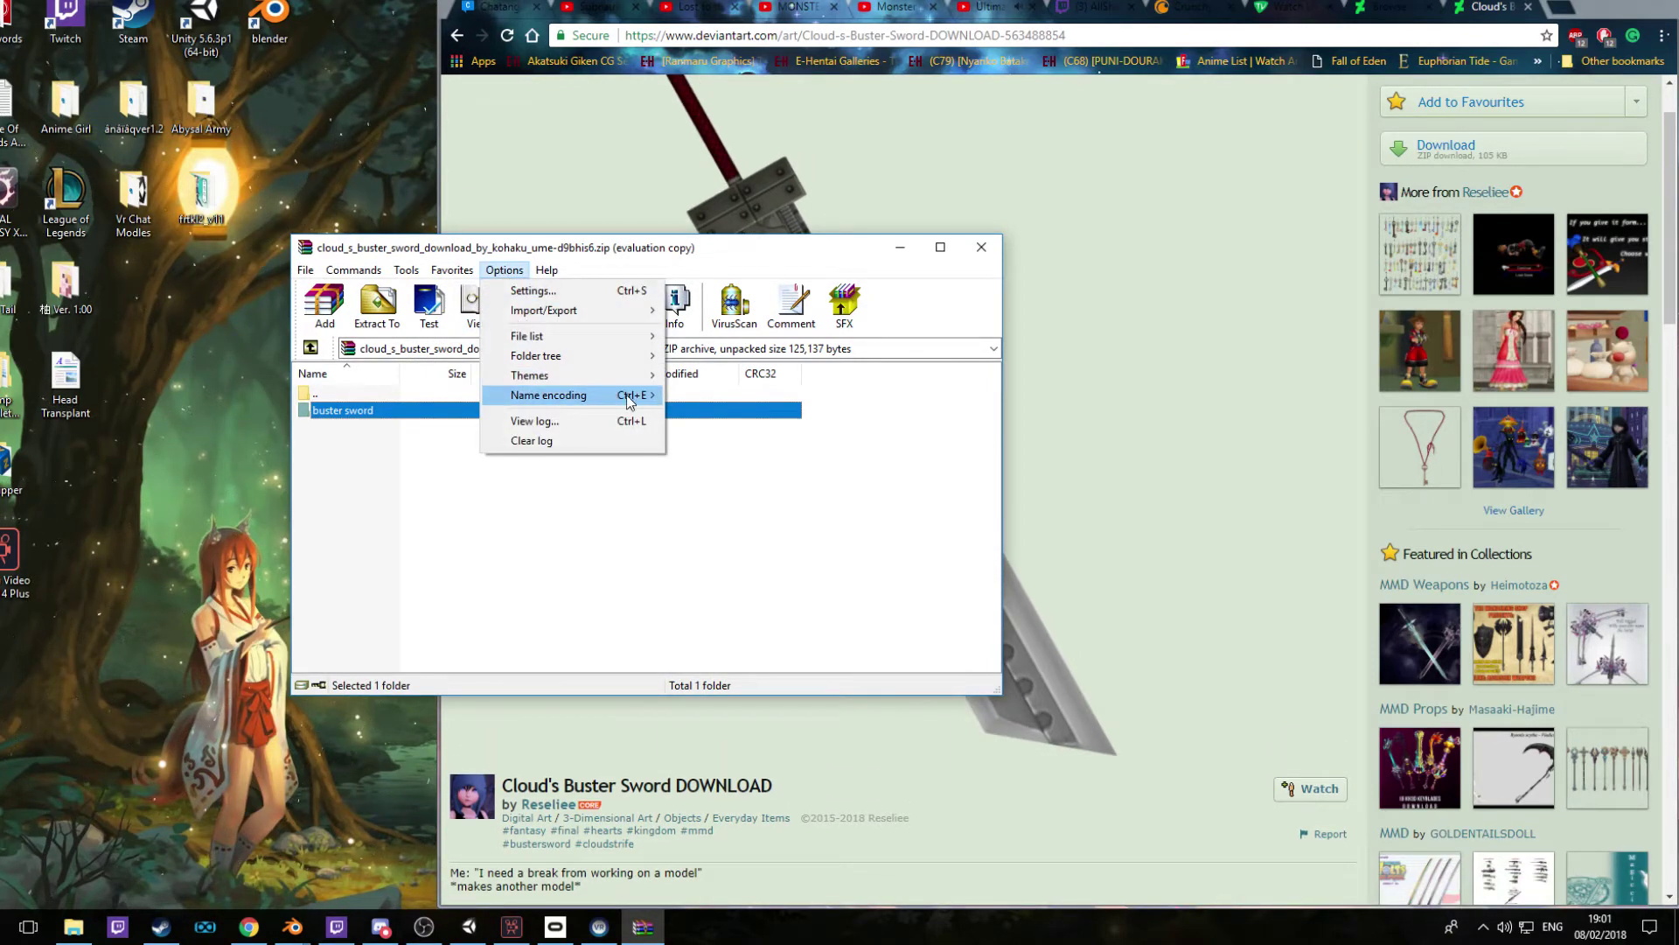
mouse_move(595, 395)
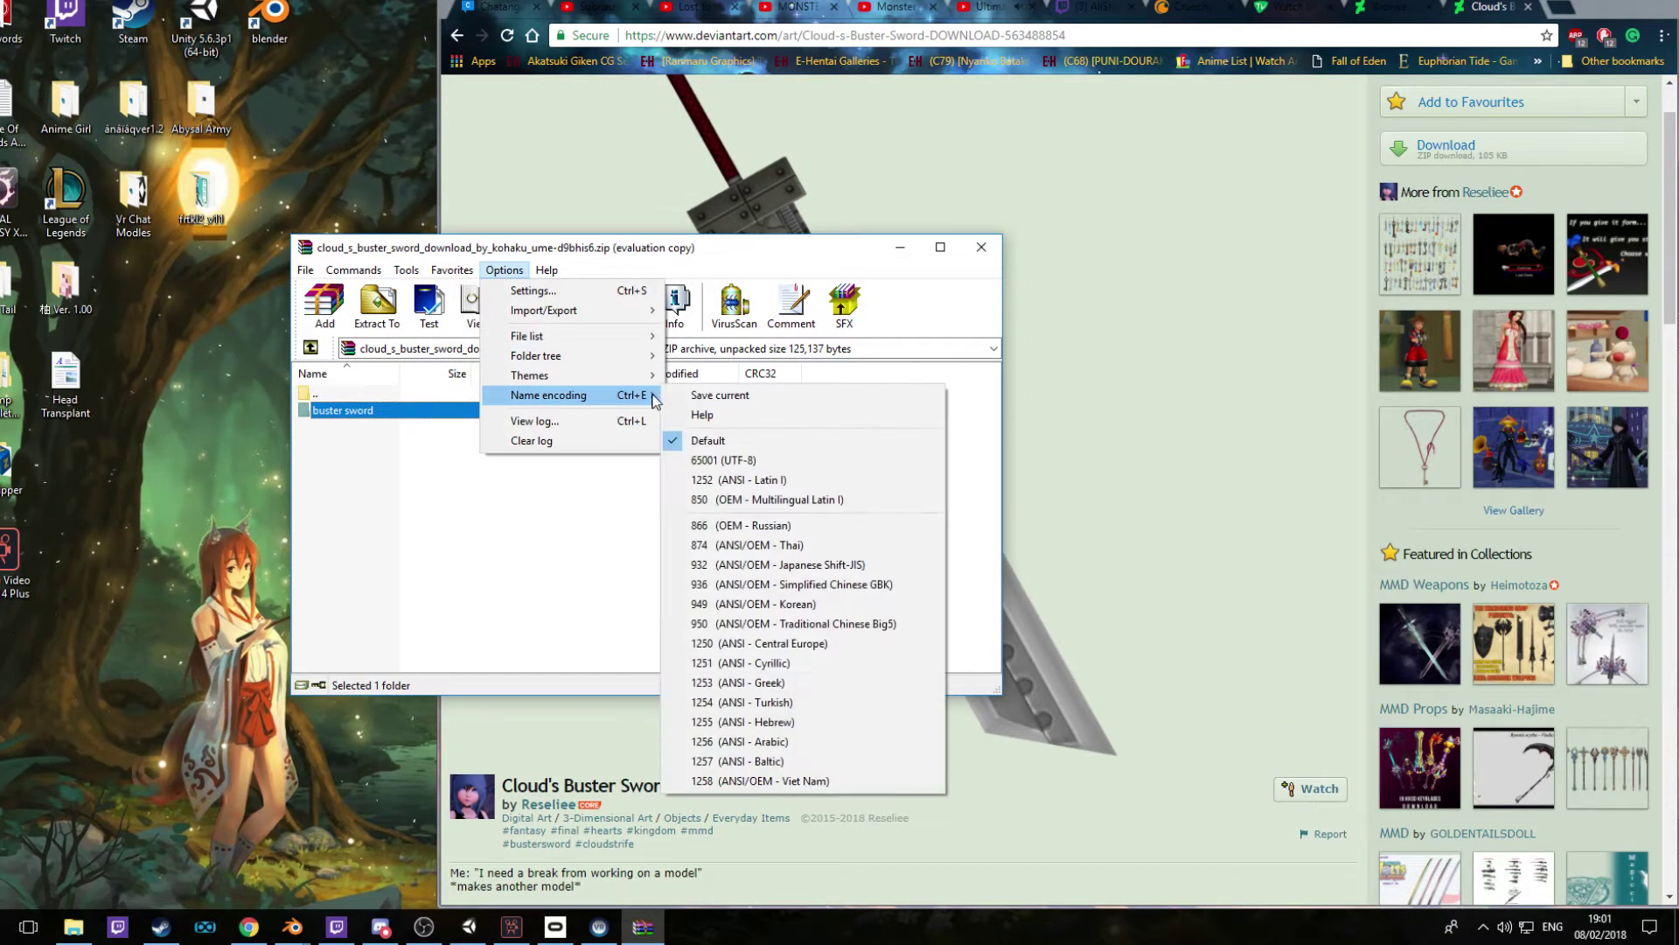
left_click(790, 567)
Extract the buster sword folder to a free spot on the desktop and close the archive
left_click_drag(366, 416, 222, 390)
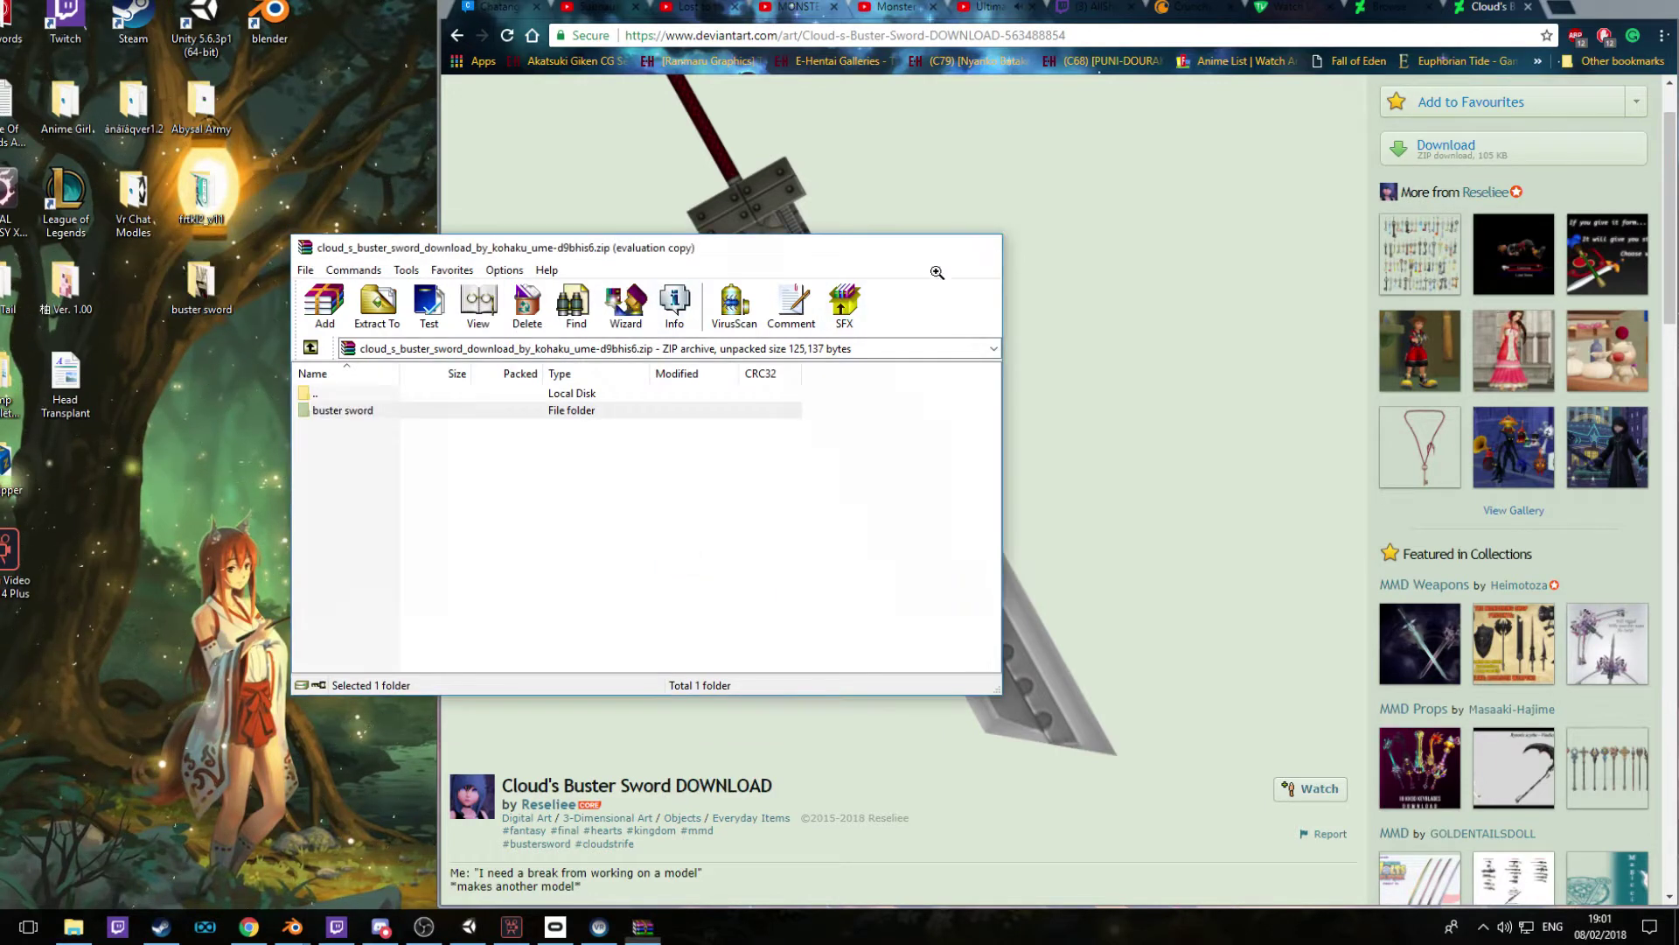
left_click(981, 247)
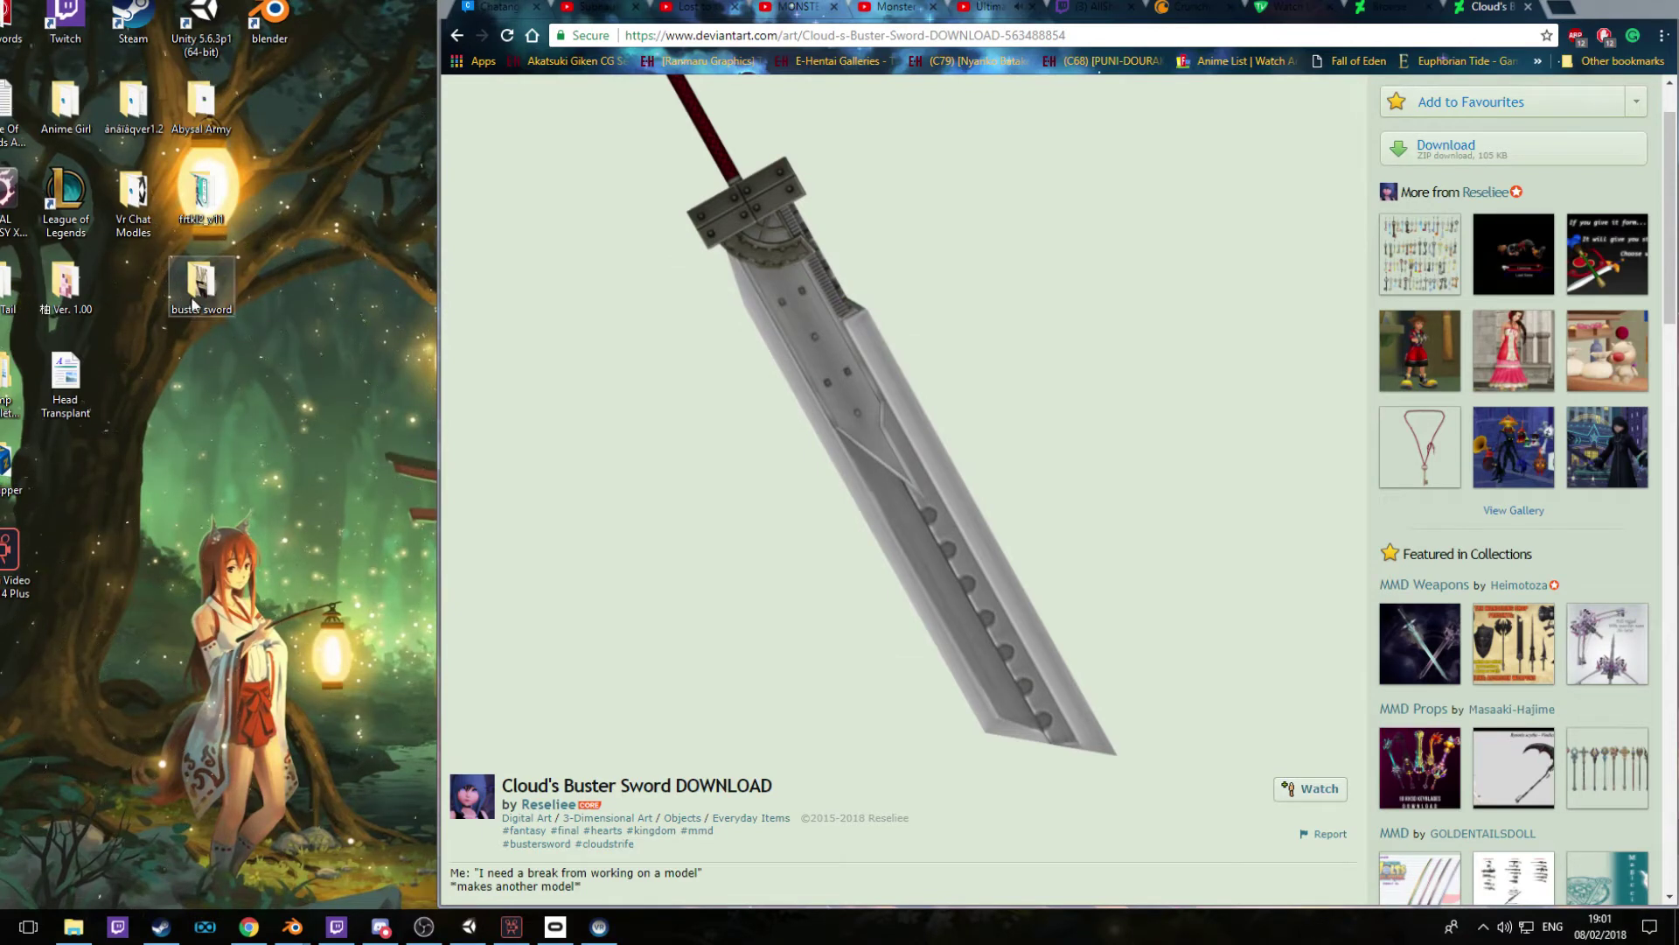
left_click_drag(194, 298, 180, 358)
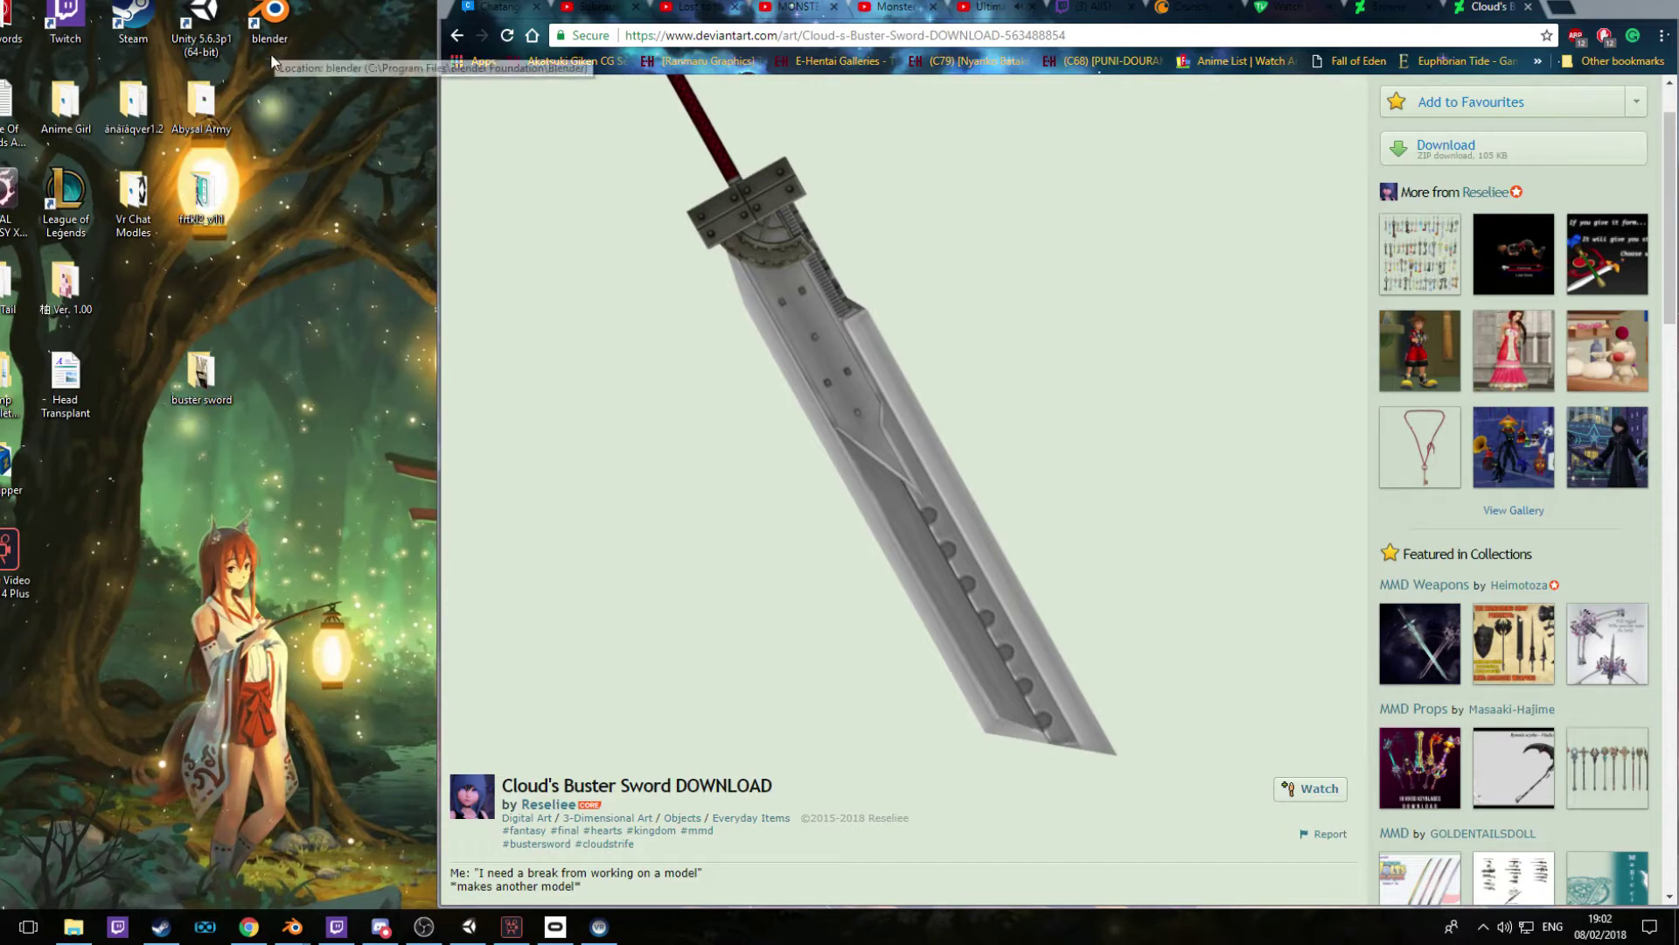
Switch to the empty Blender scene and import the MMD model sword.pmd from the desktop's buster sword folder
mouse_move(292, 926)
left_click(432, 869)
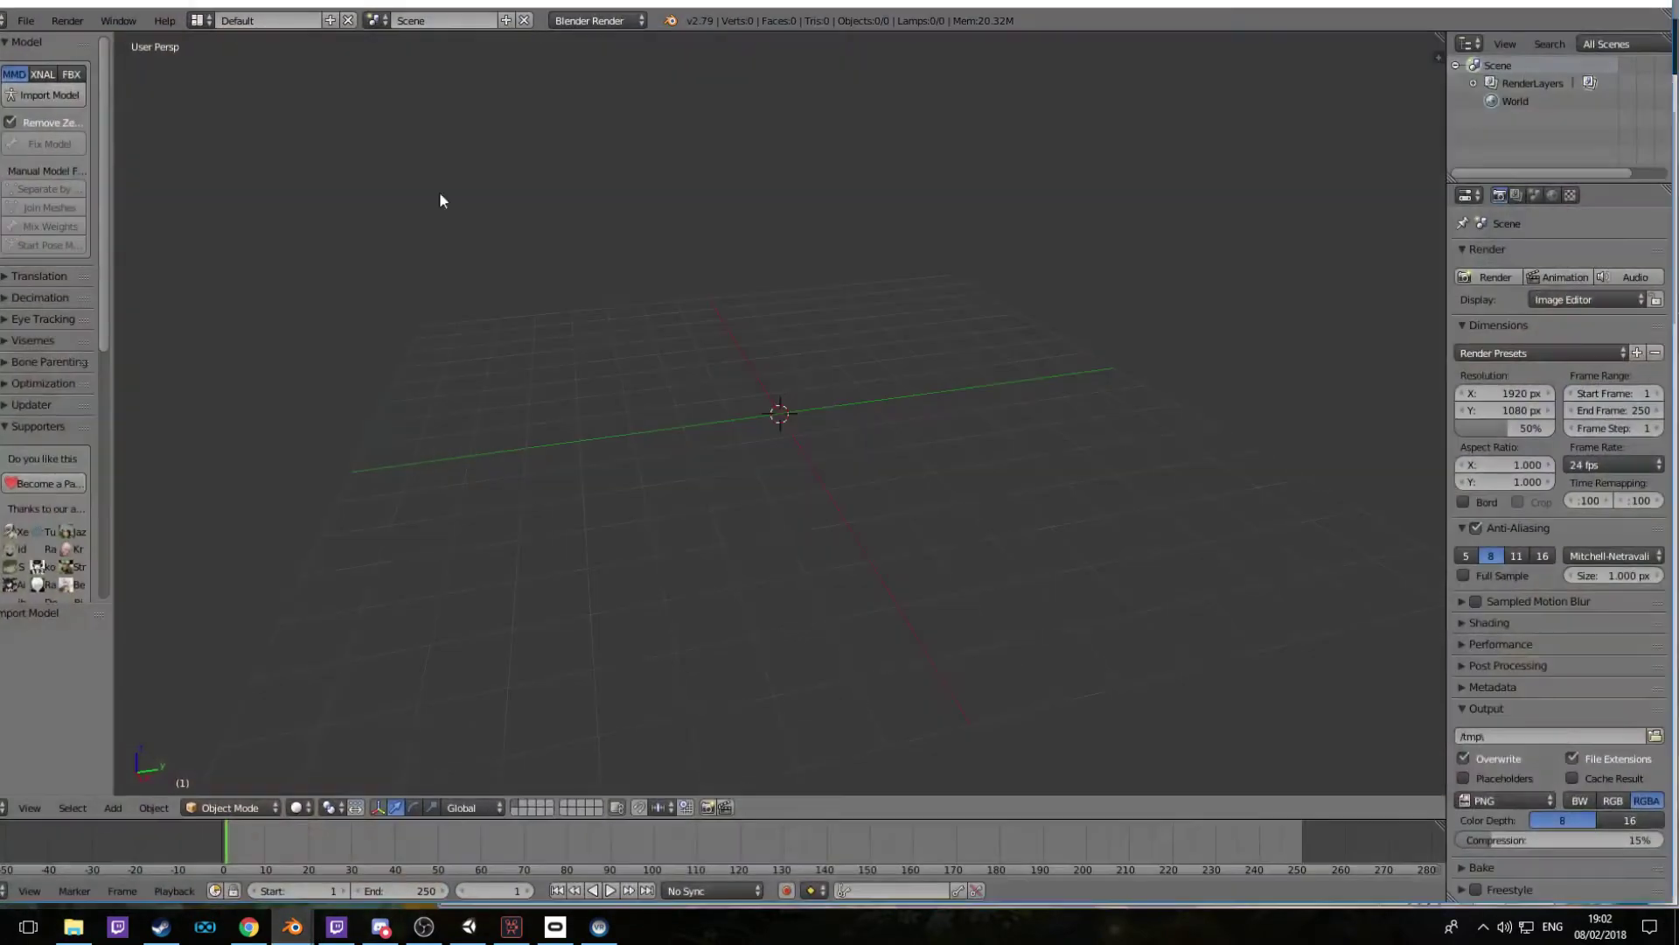
left_click(45, 100)
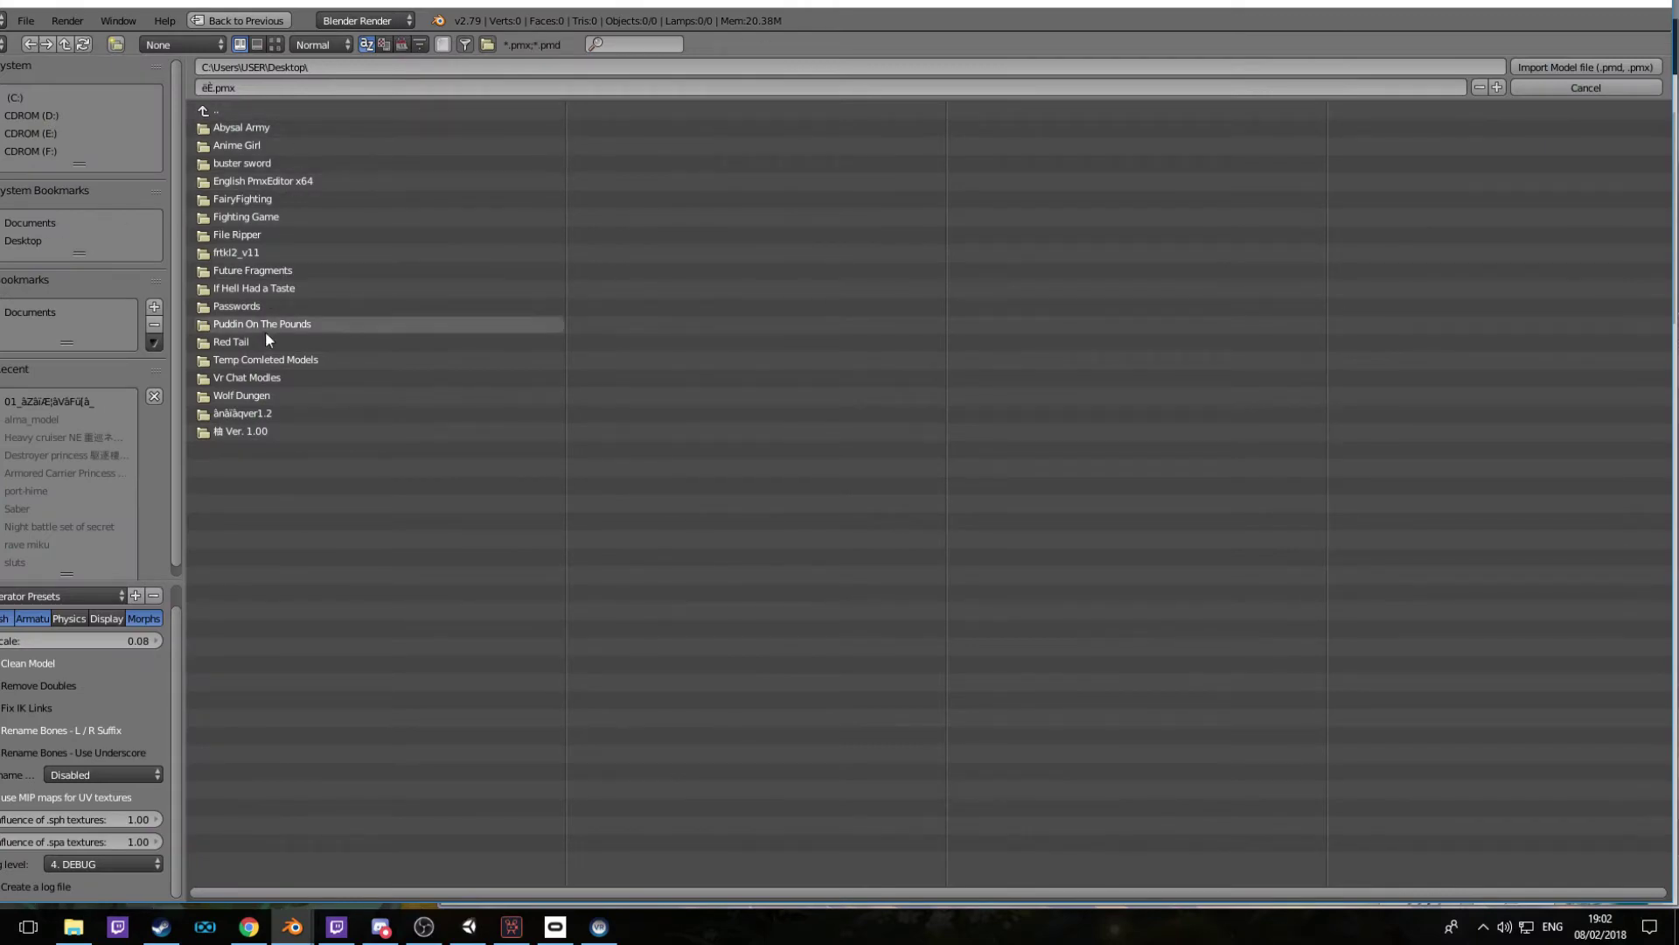
left_click(1577, 4)
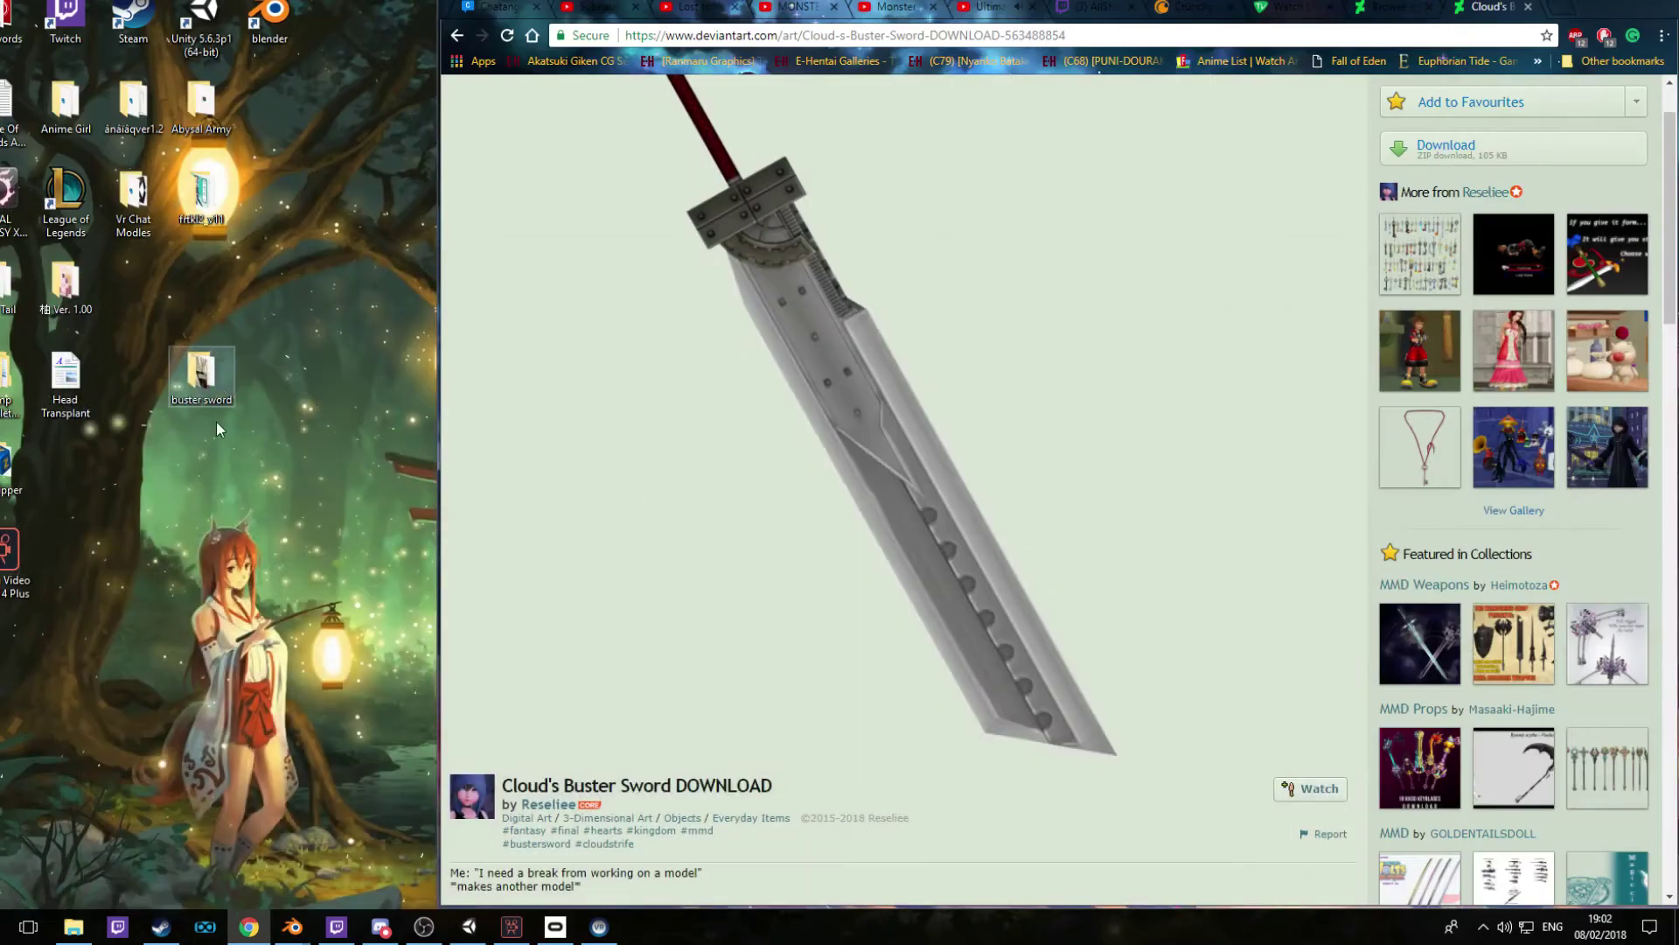
mouse_move(293, 927)
left_click(483, 839)
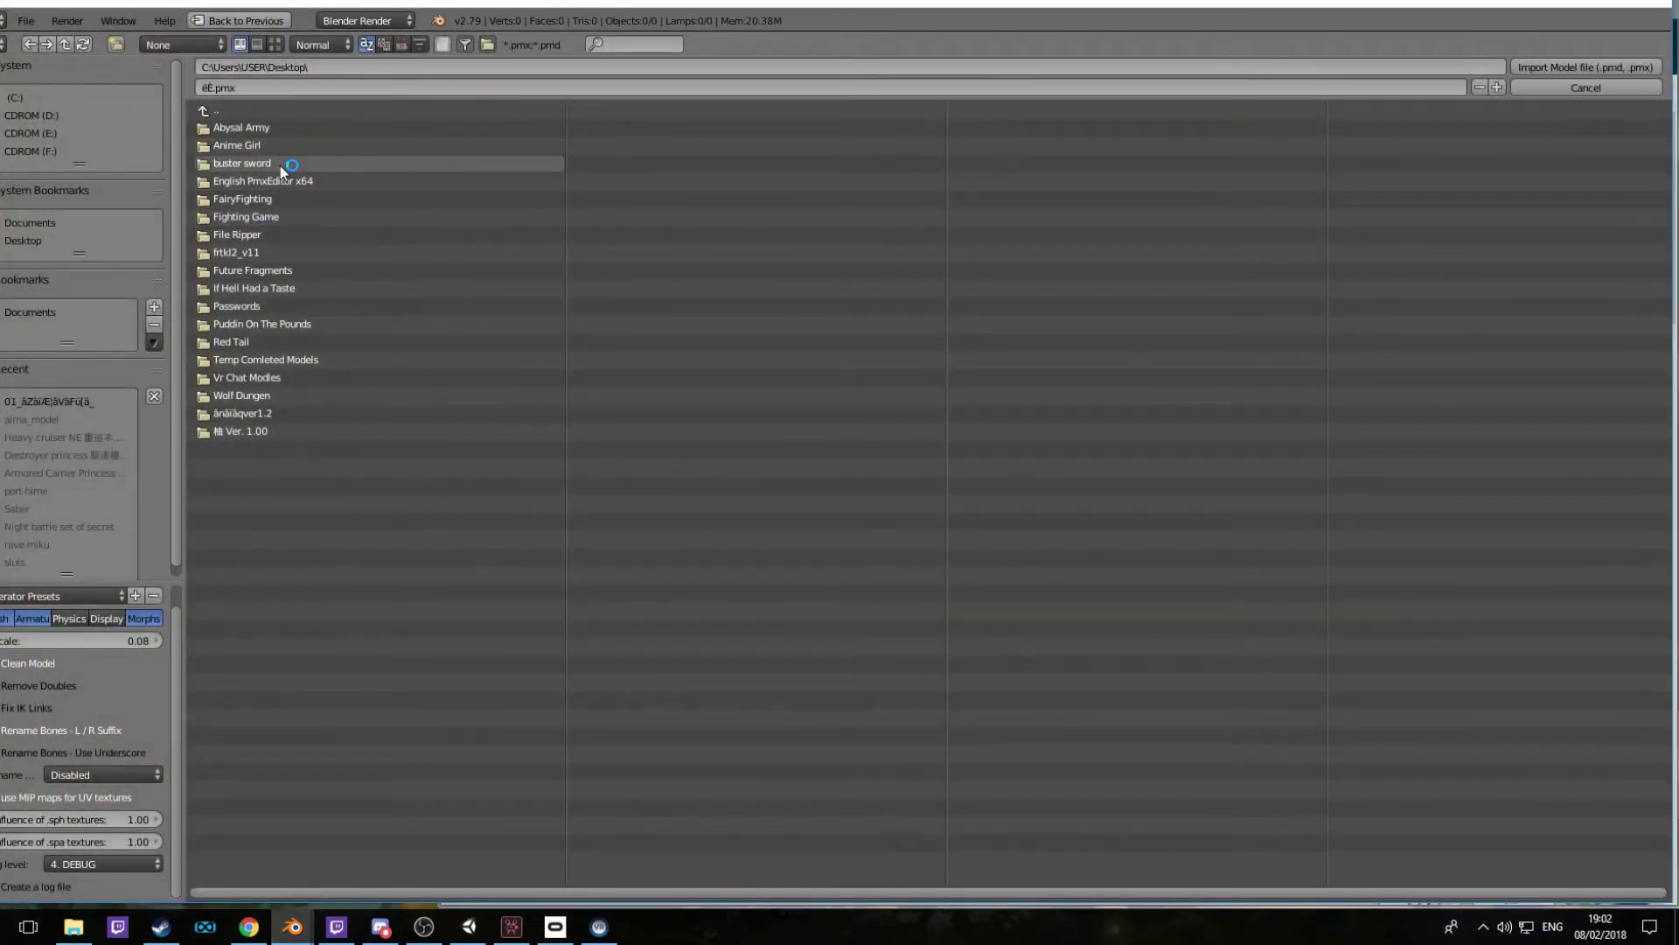
left_click(280, 164)
left_click(347, 131)
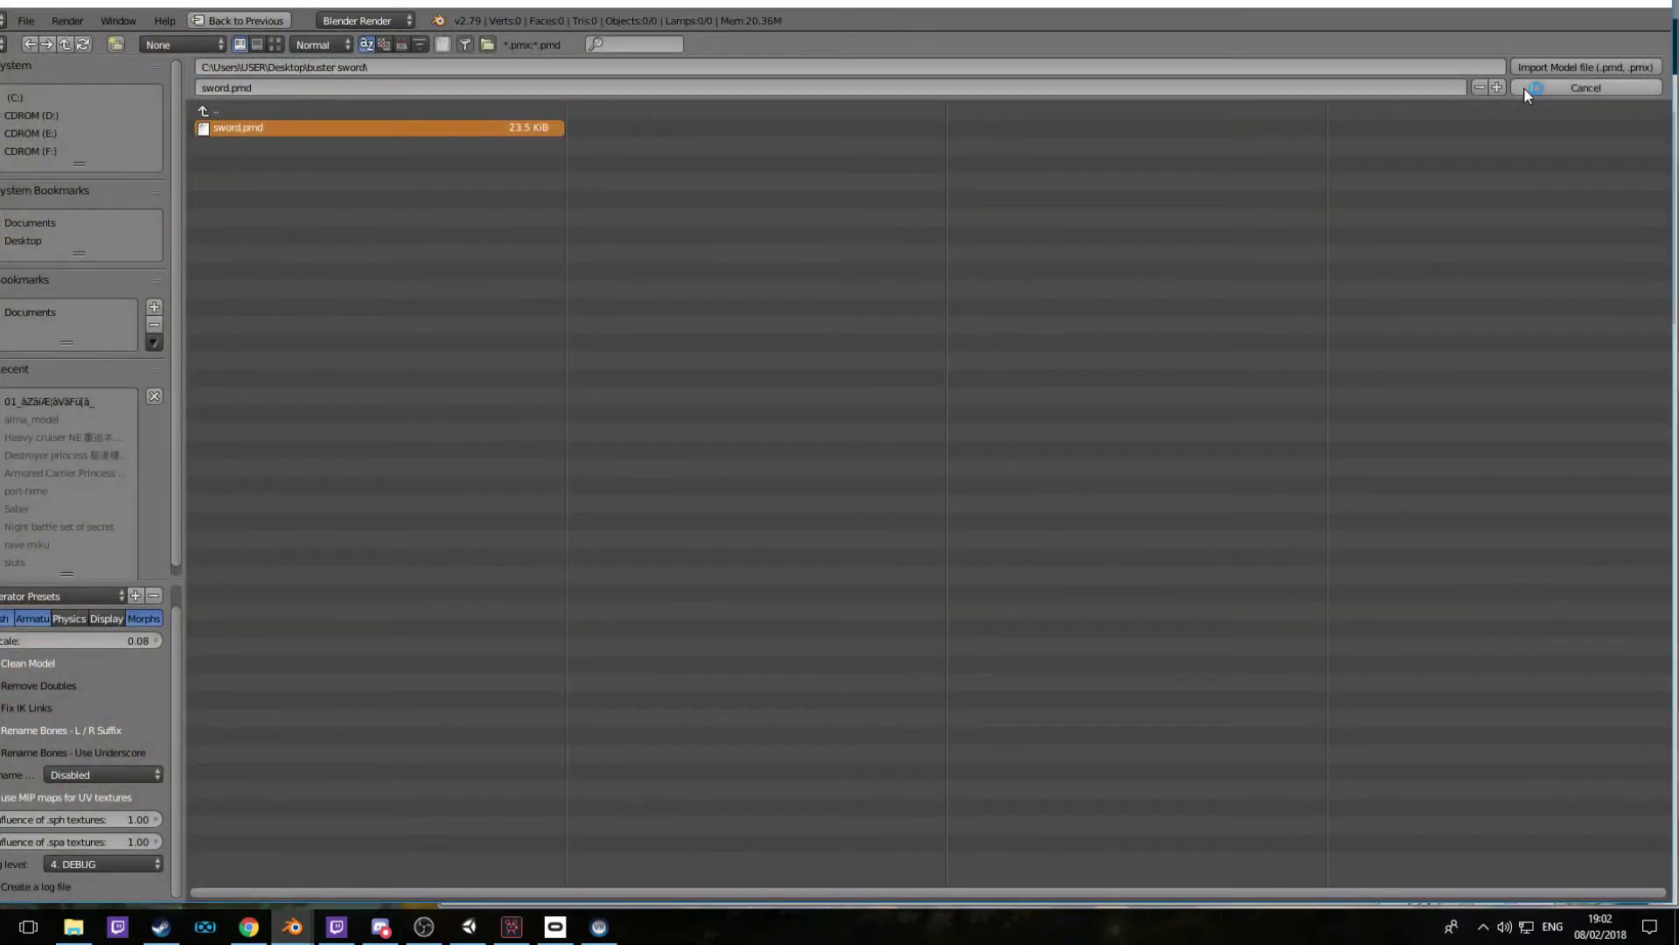
left_click(1574, 68)
Run Fix Model on the imported sword and inspect its textured mesh
scroll(652, 381, "up", 6)
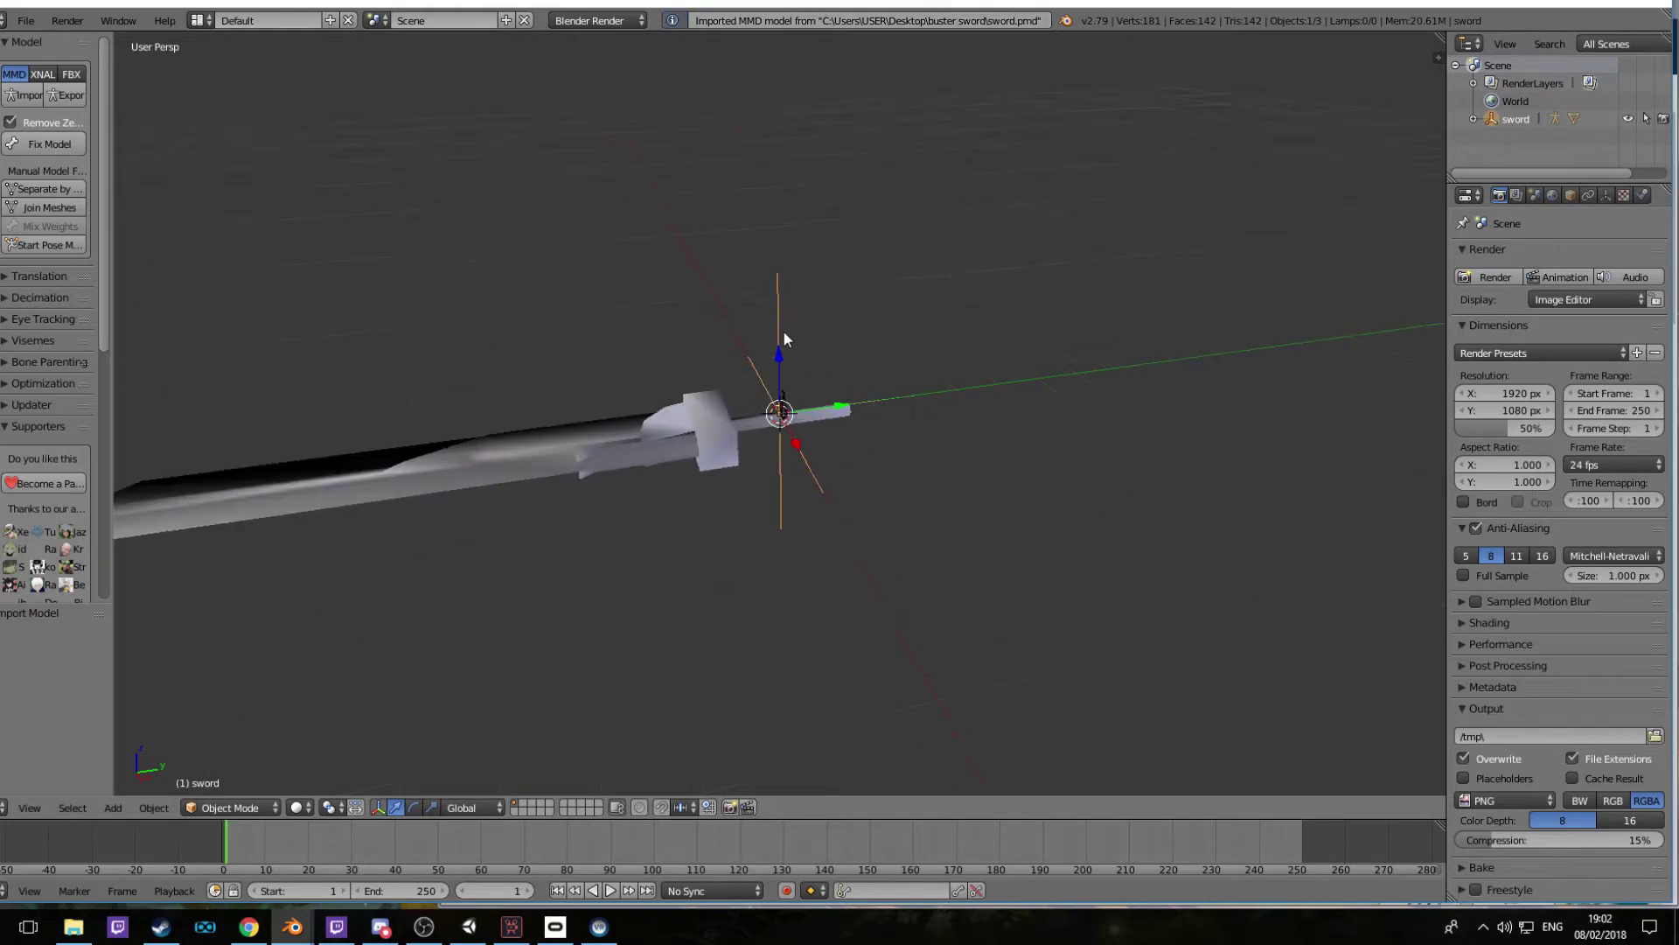
middle_click_drag(783, 332, 321, 325)
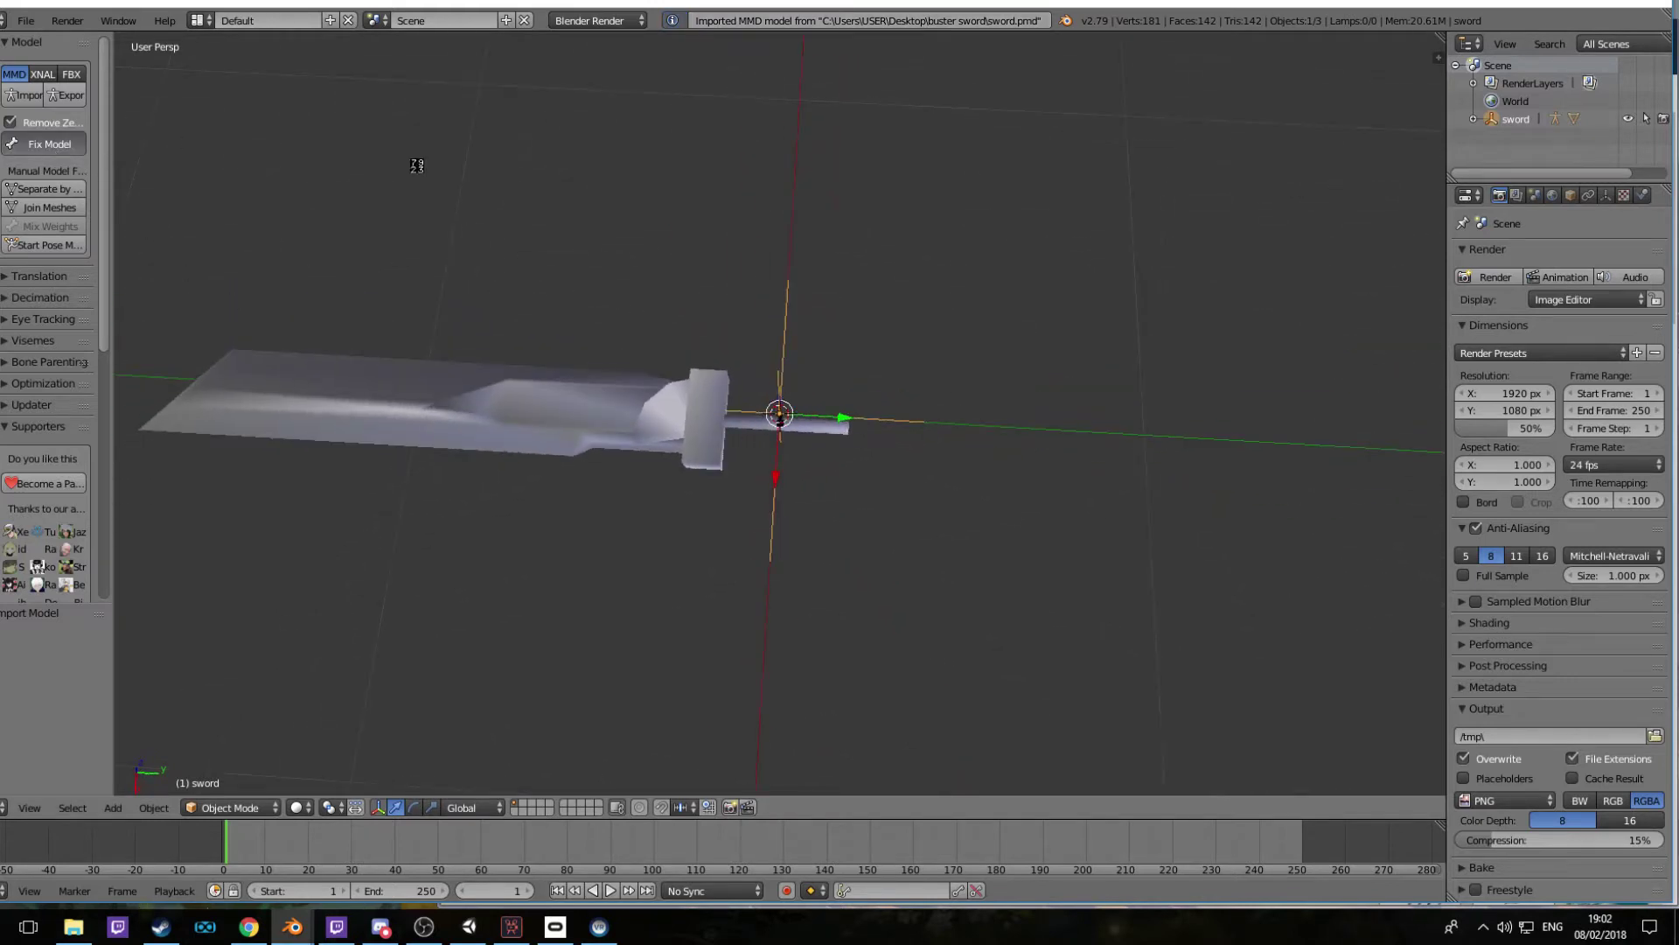
middle_click_drag(658, 196, 787, 67)
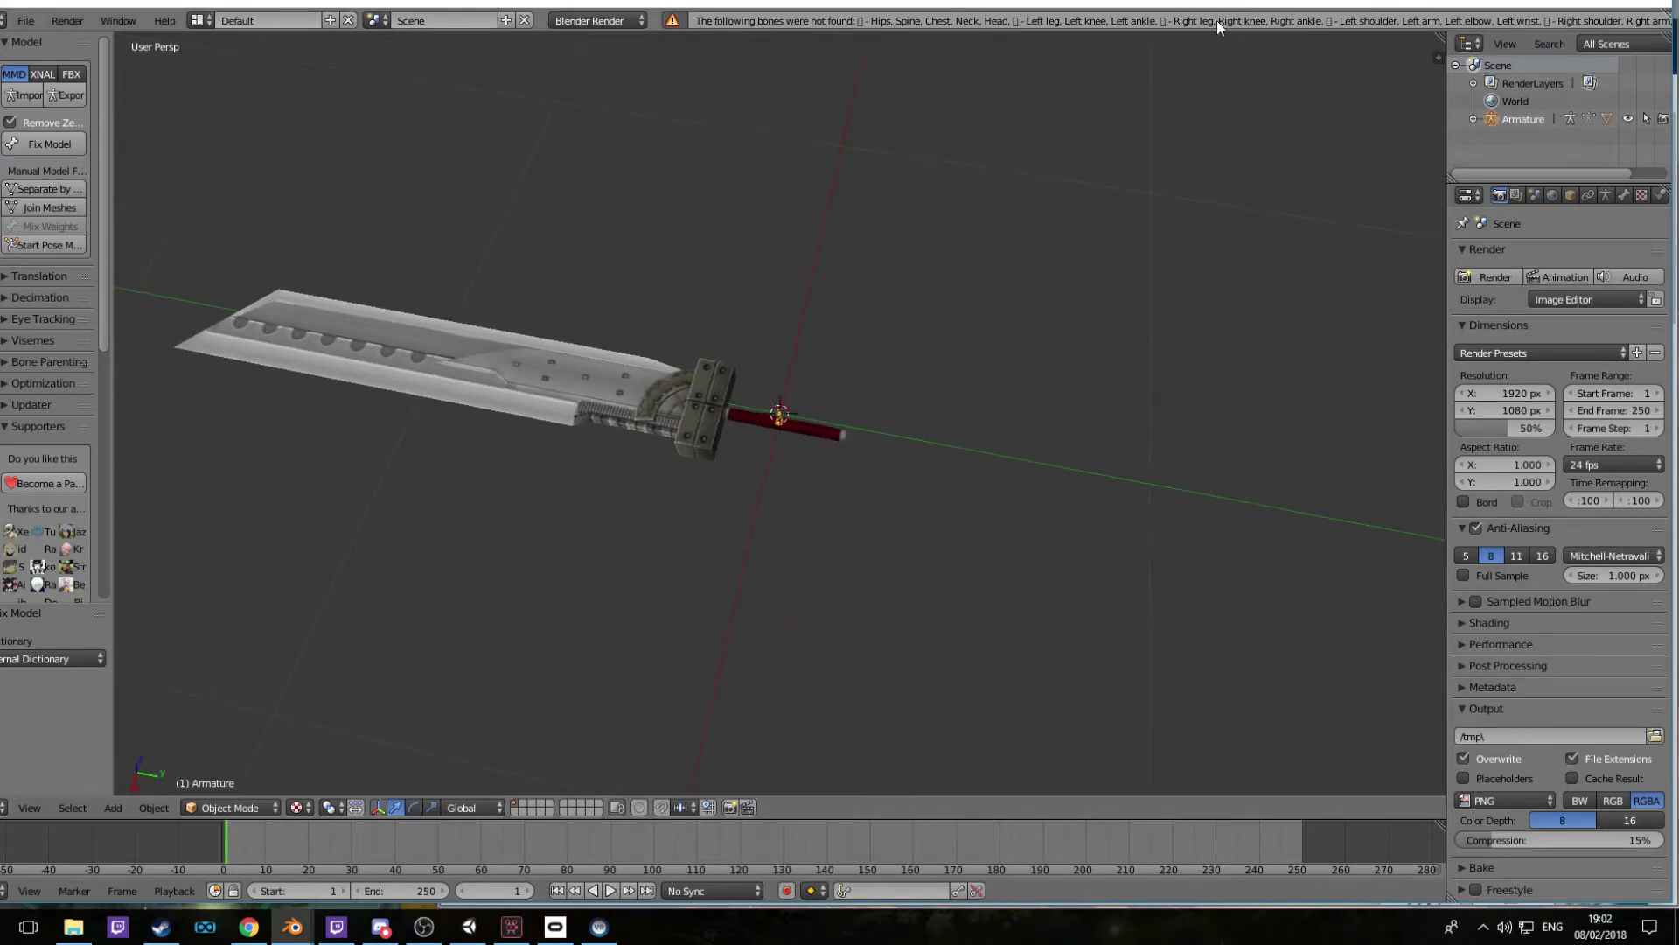
middle_click_drag(433, 207, 513, 159)
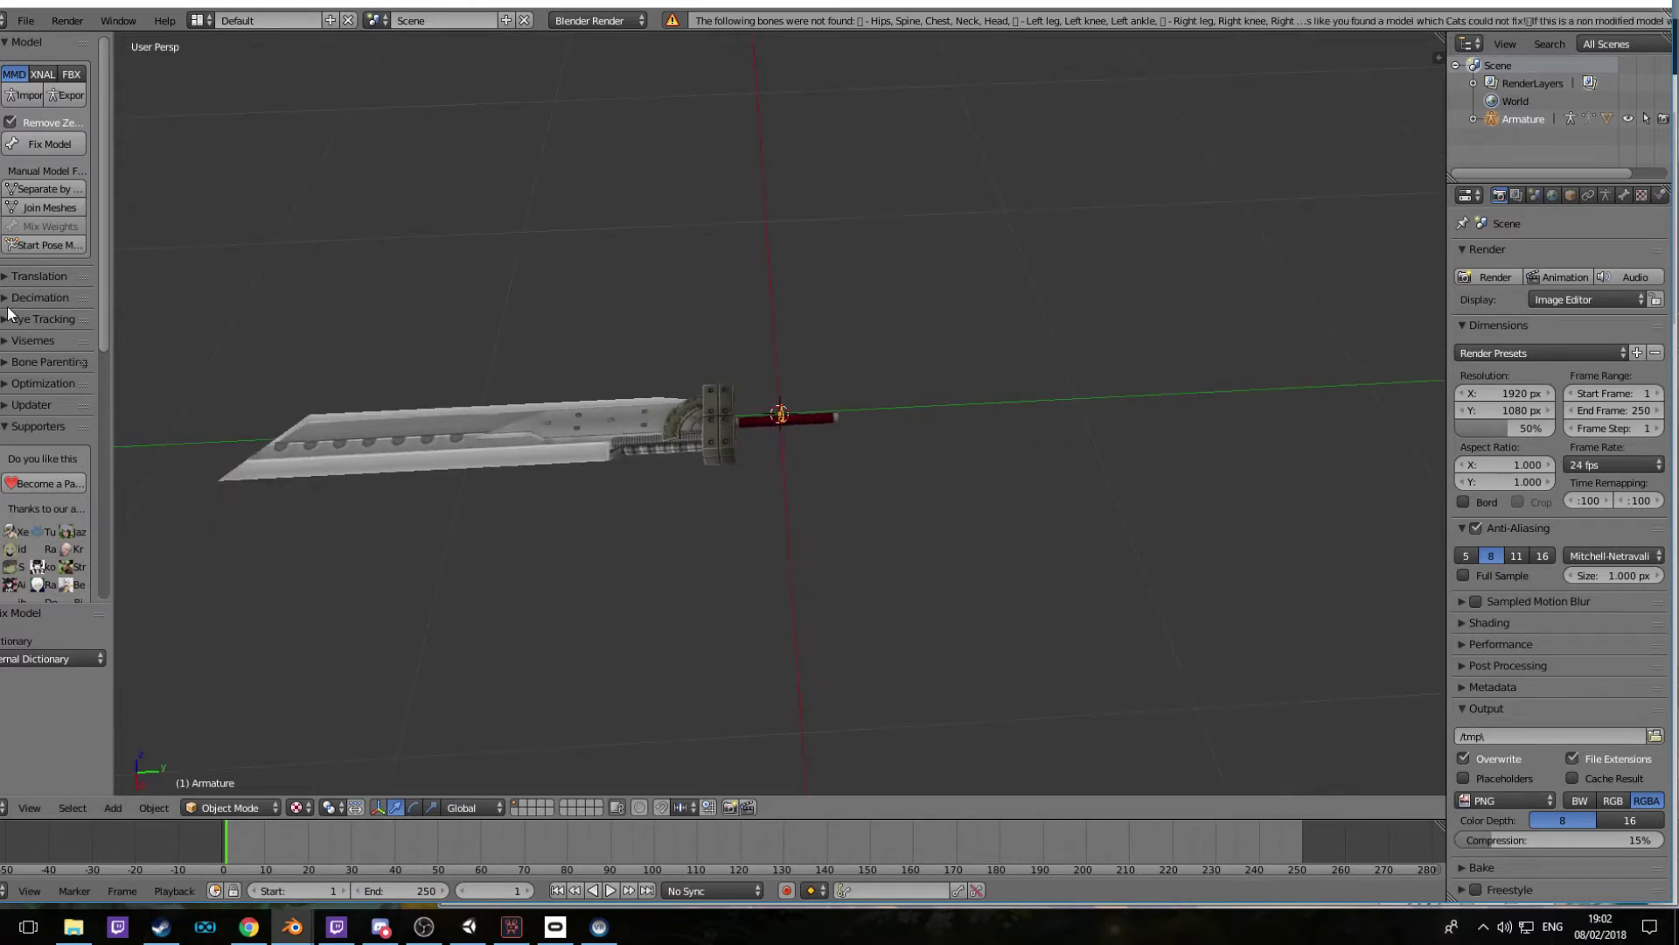
Translate the sword model's bone, mesh and material names
left_click(12, 275)
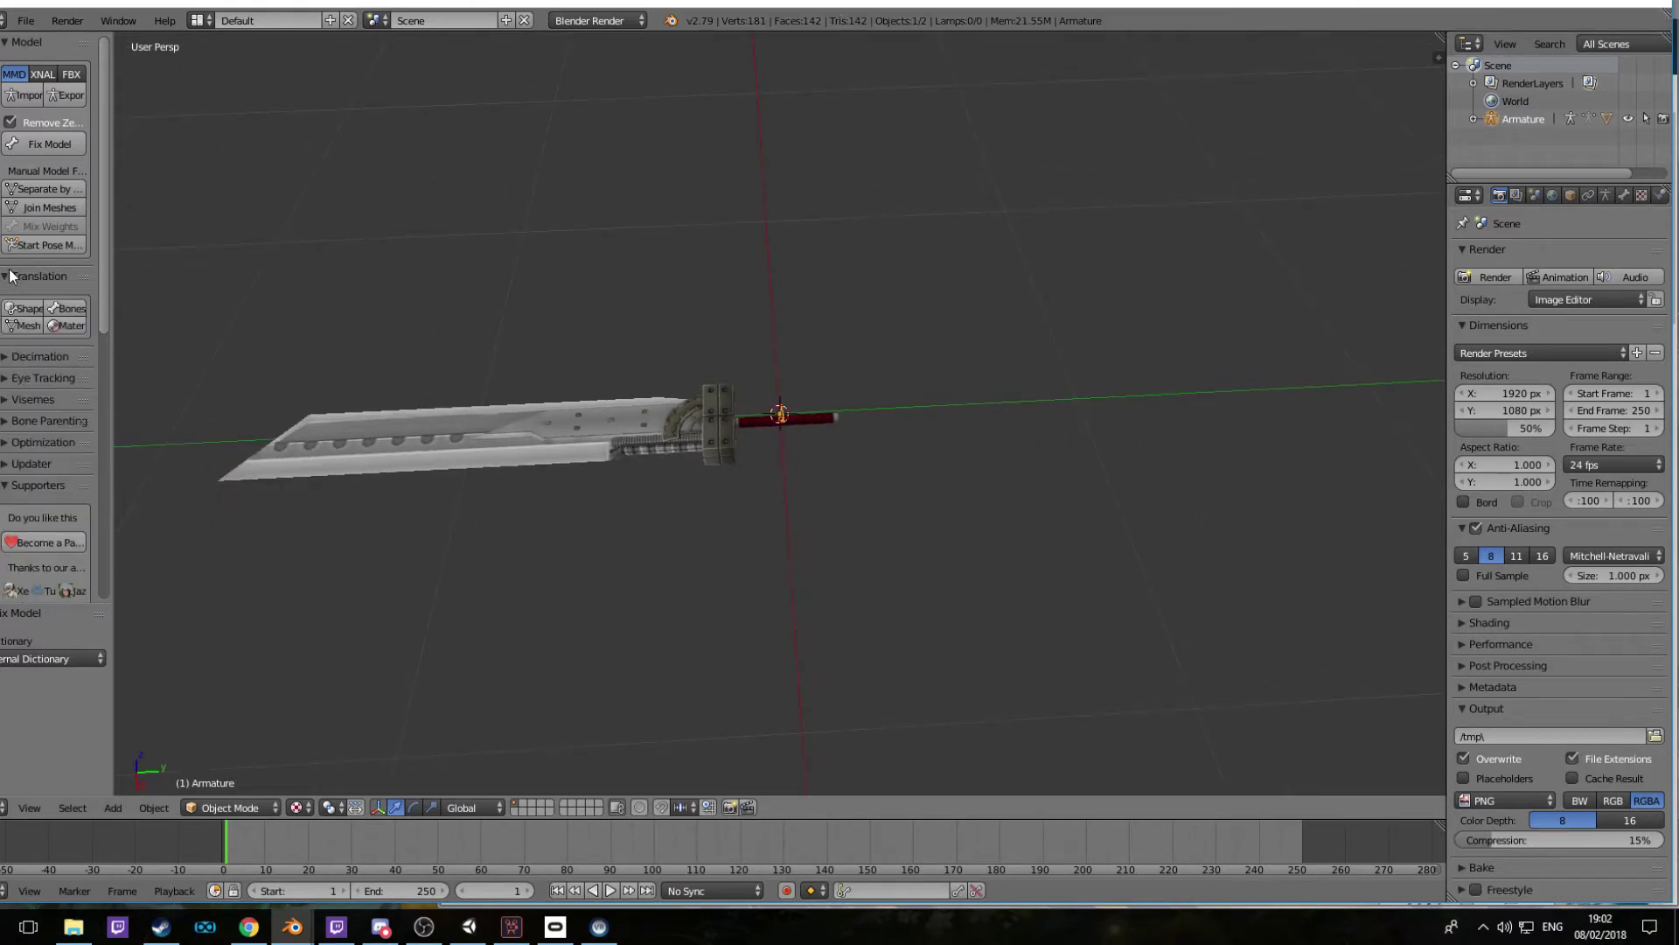
left_click(53, 307)
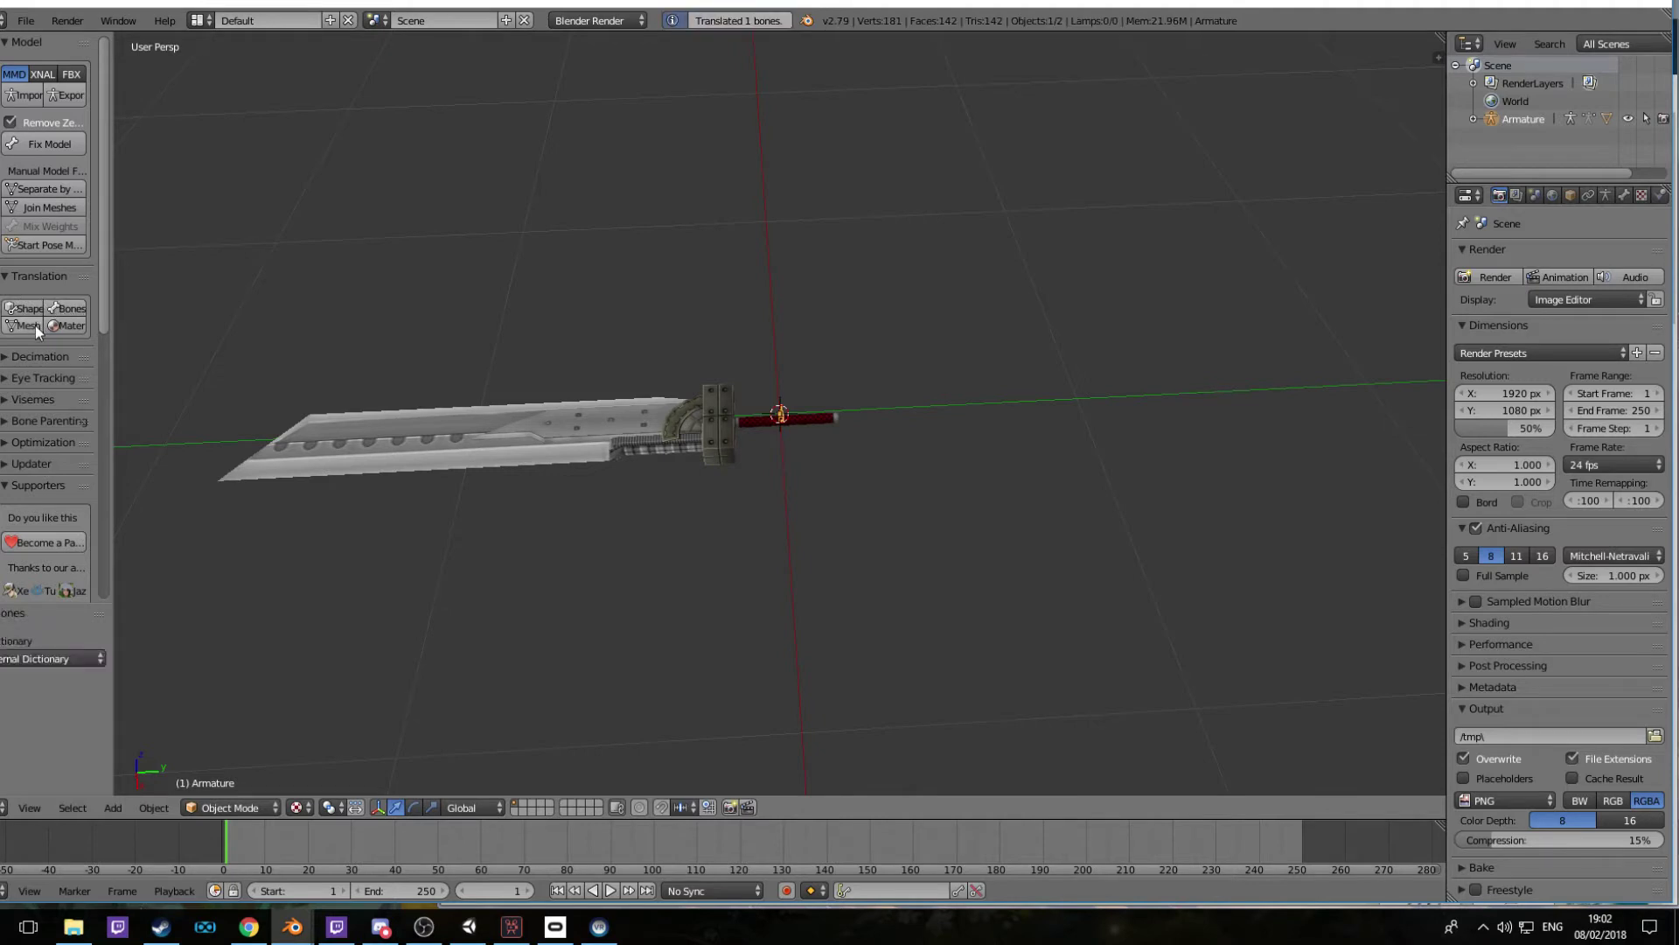
left_click(35, 324)
left_click(79, 330)
left_click(66, 276)
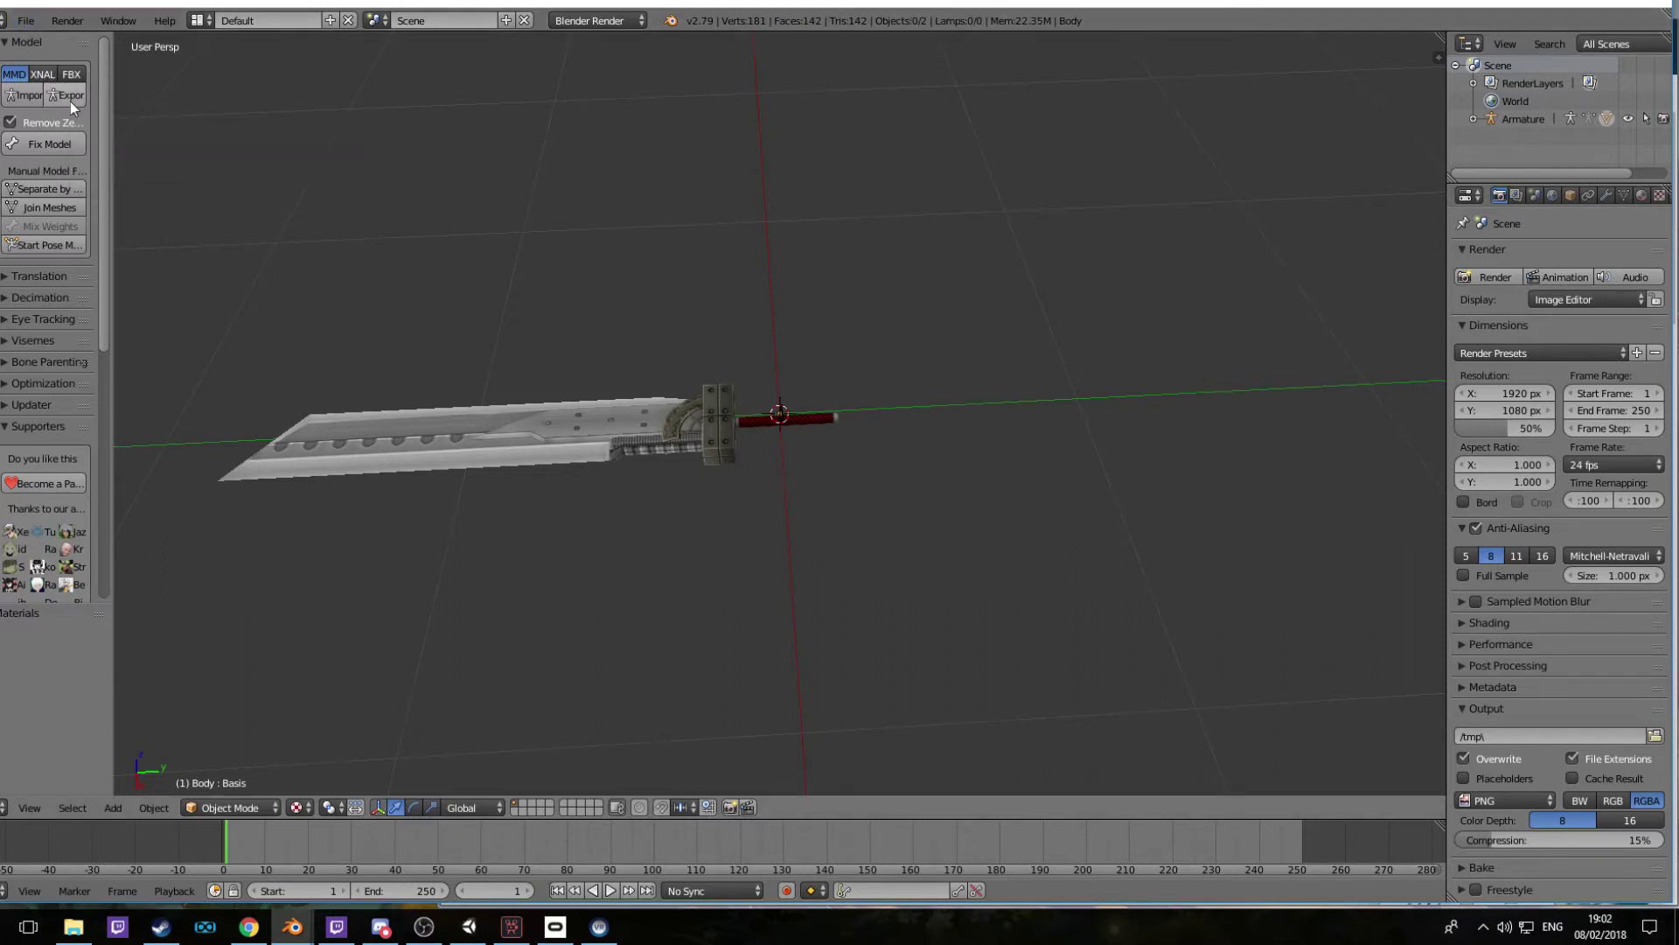
Export the sword model in Wavefront (.obj) format
left_click(34, 26)
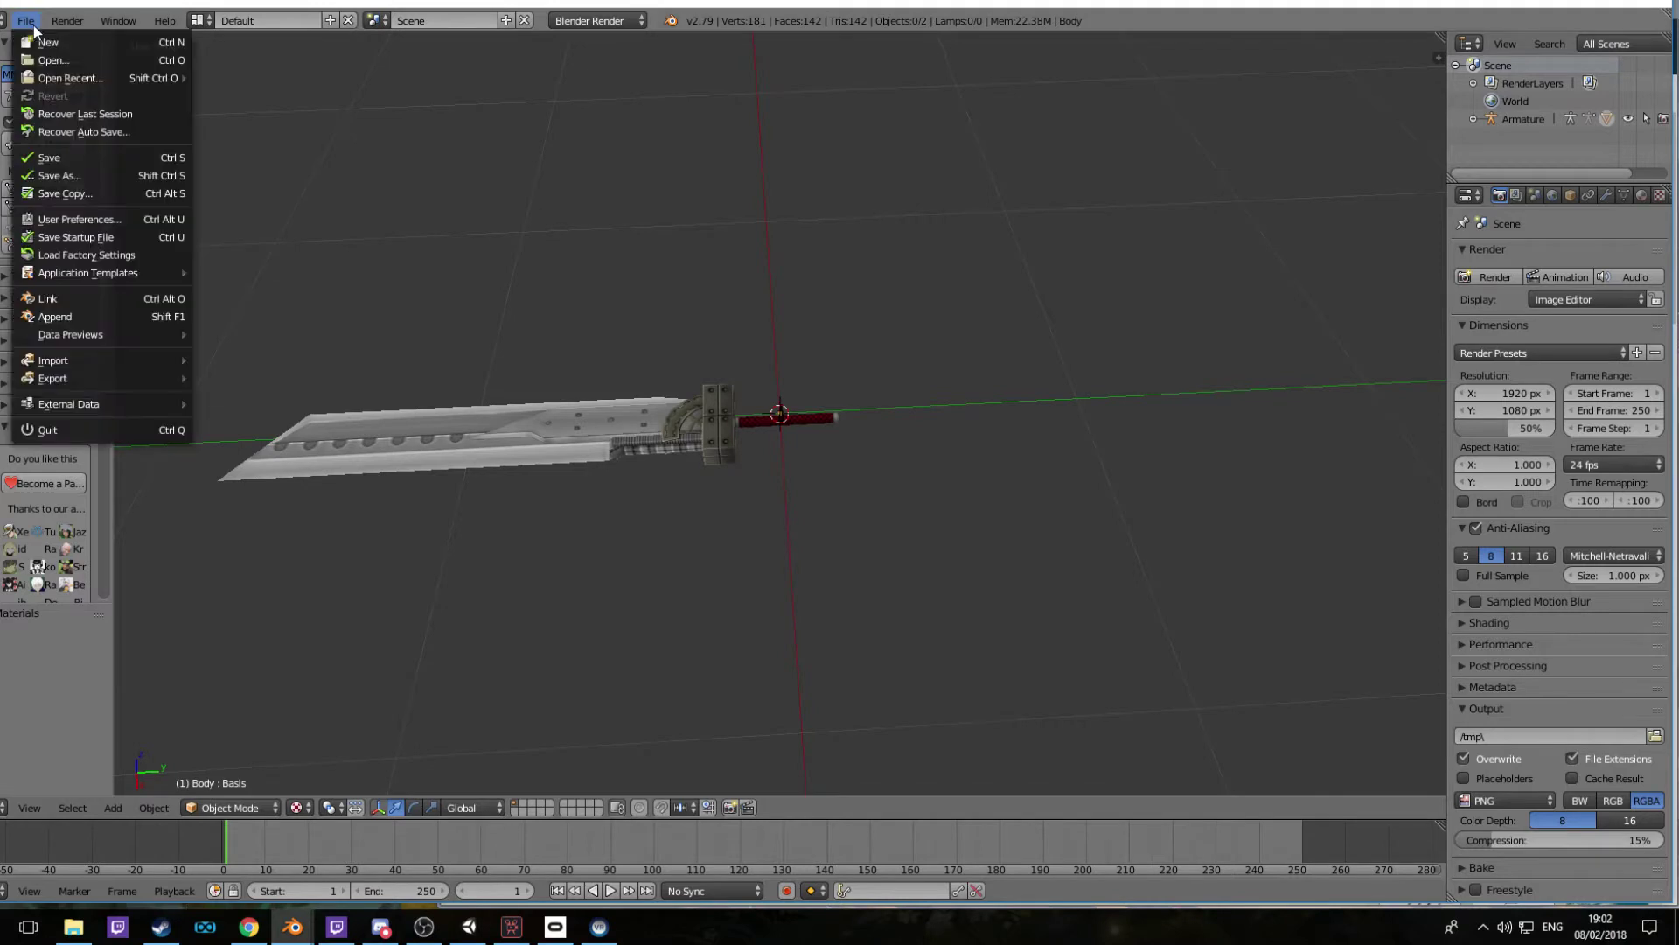
mouse_move(161, 380)
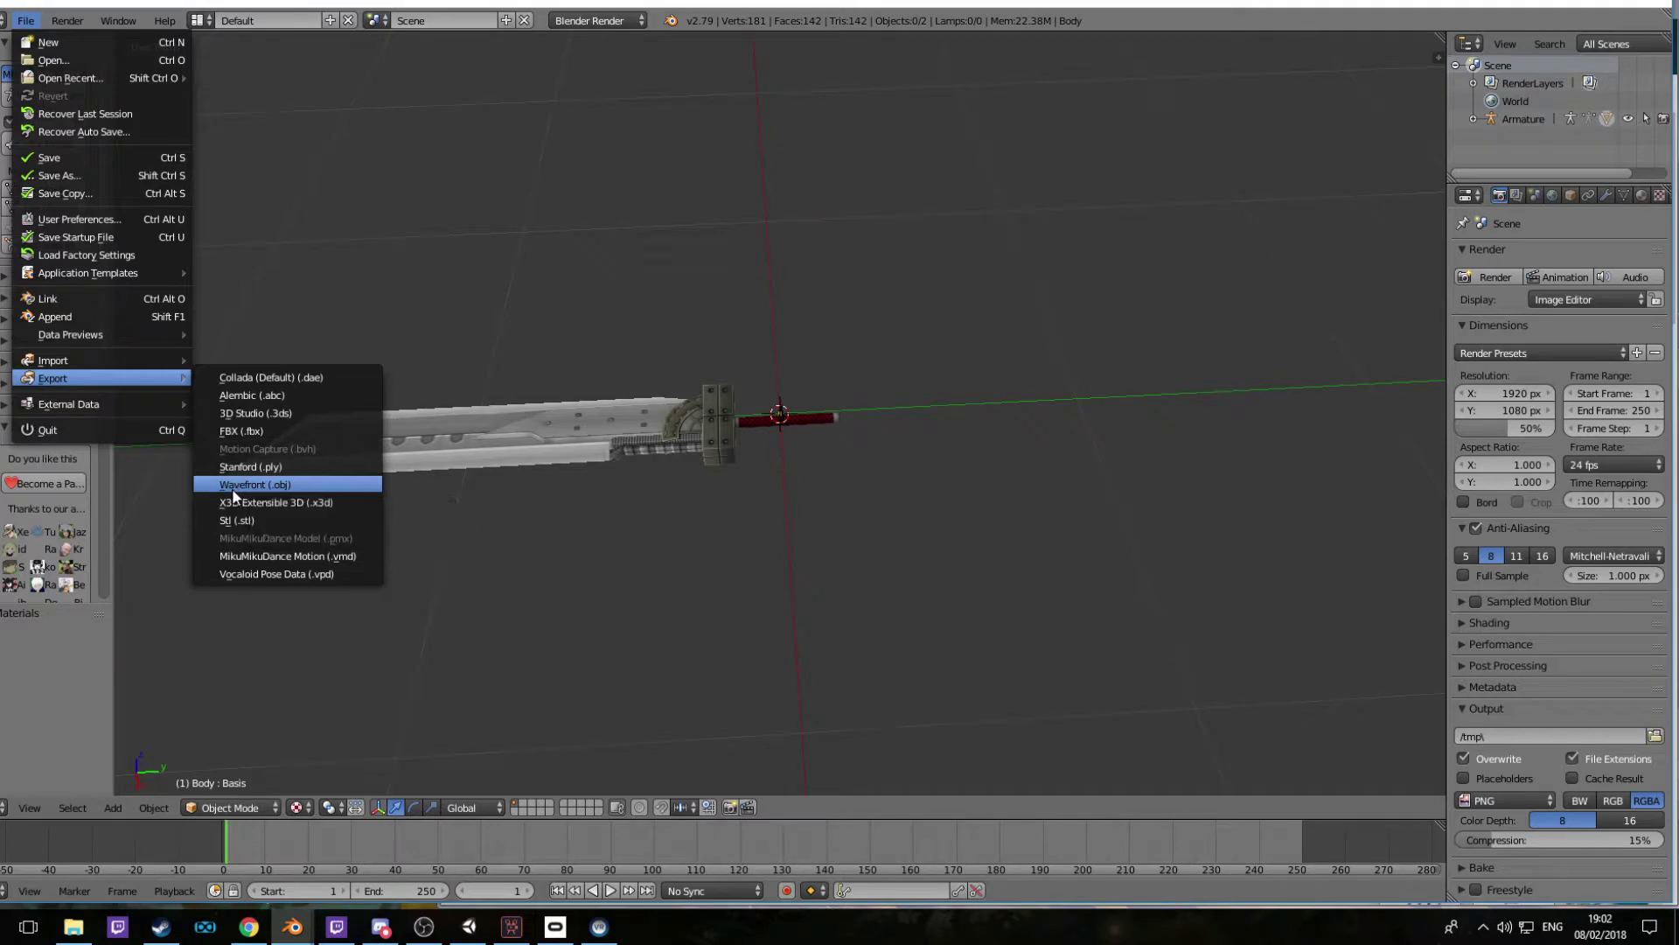
left_click(232, 488)
left_click(43, 401)
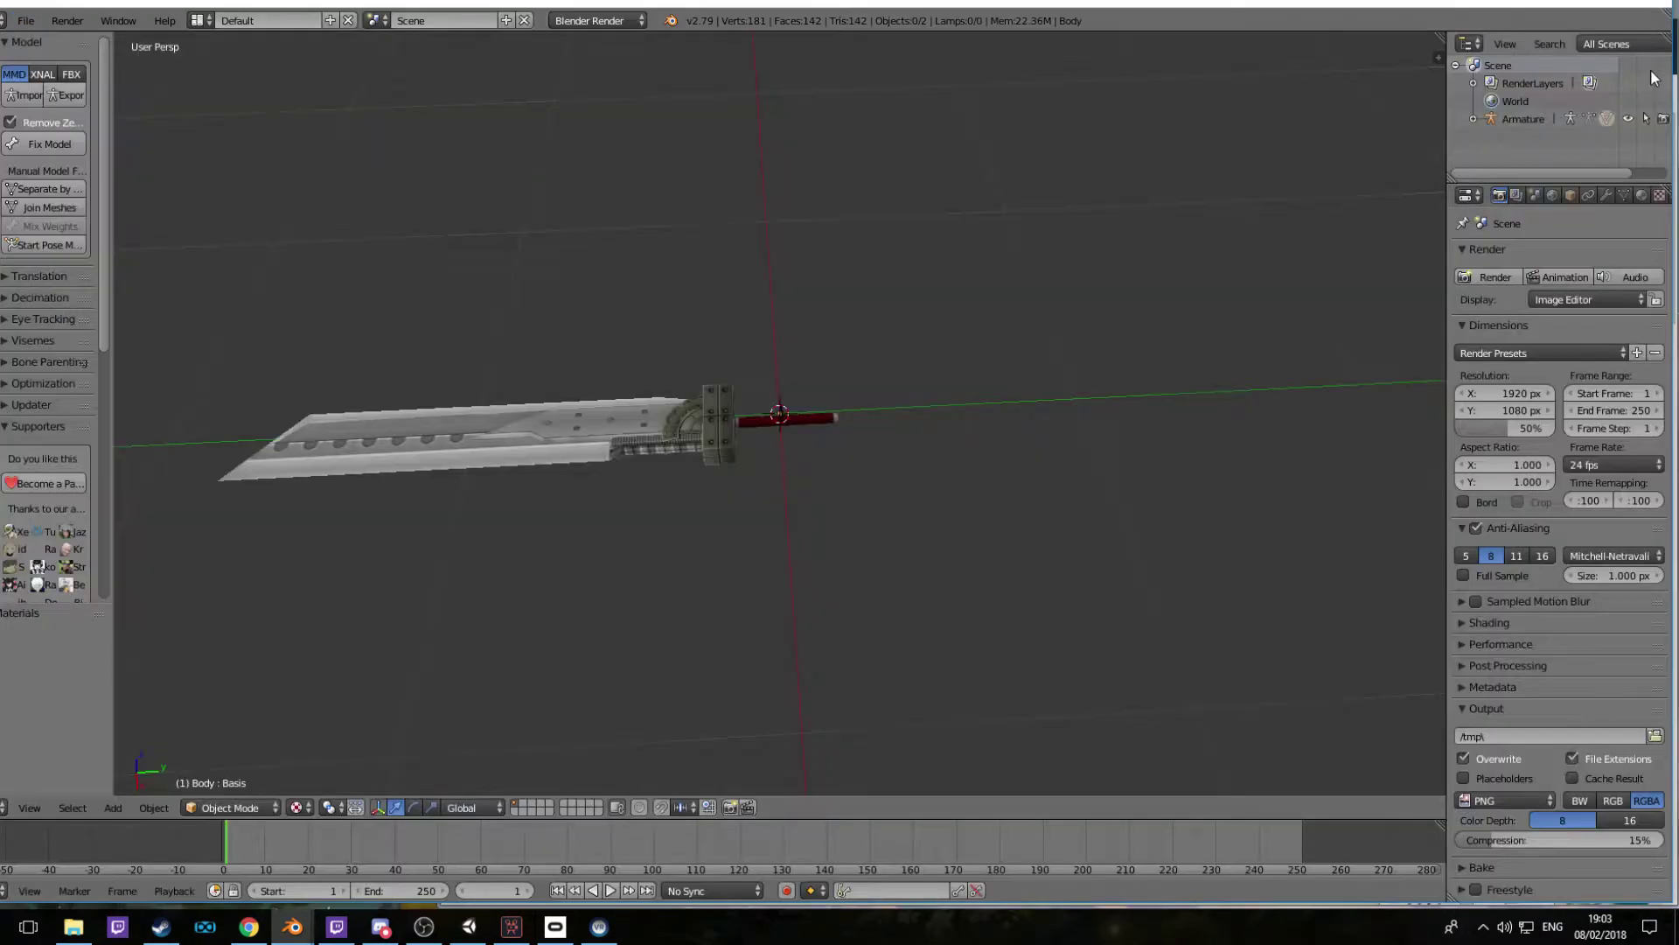
left_click(1627, 67)
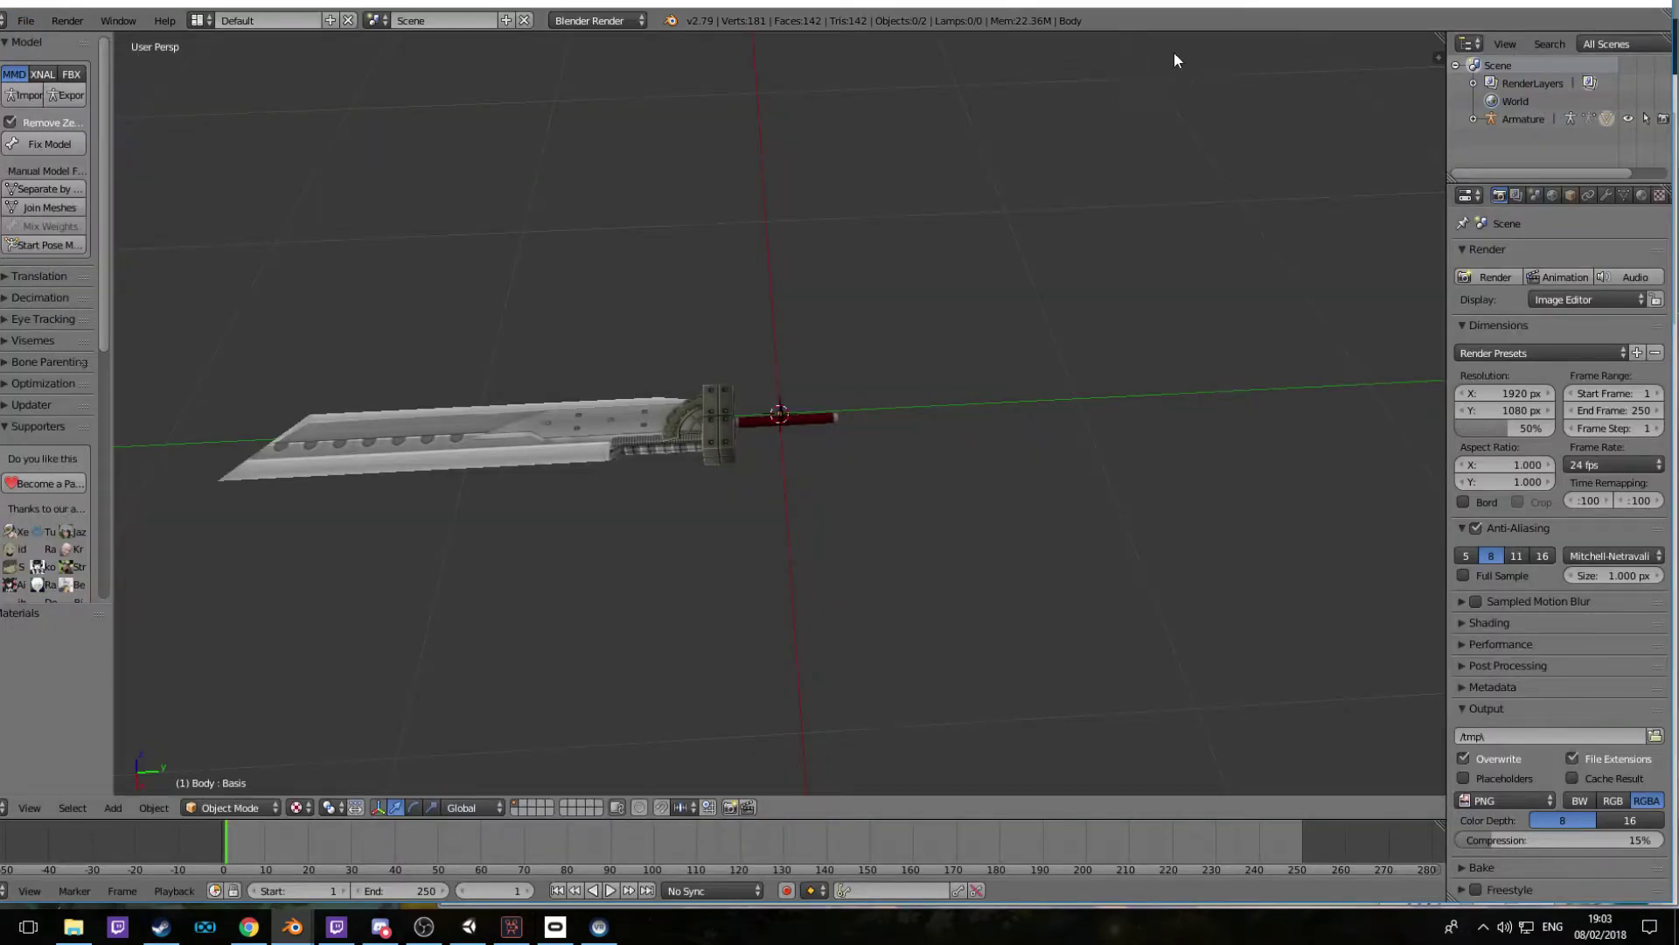
Switch to the Unity avatar project and import the desktop's buster sword folder into Assets
left_click(1572, 10)
left_click_drag(193, 390, 191, 330)
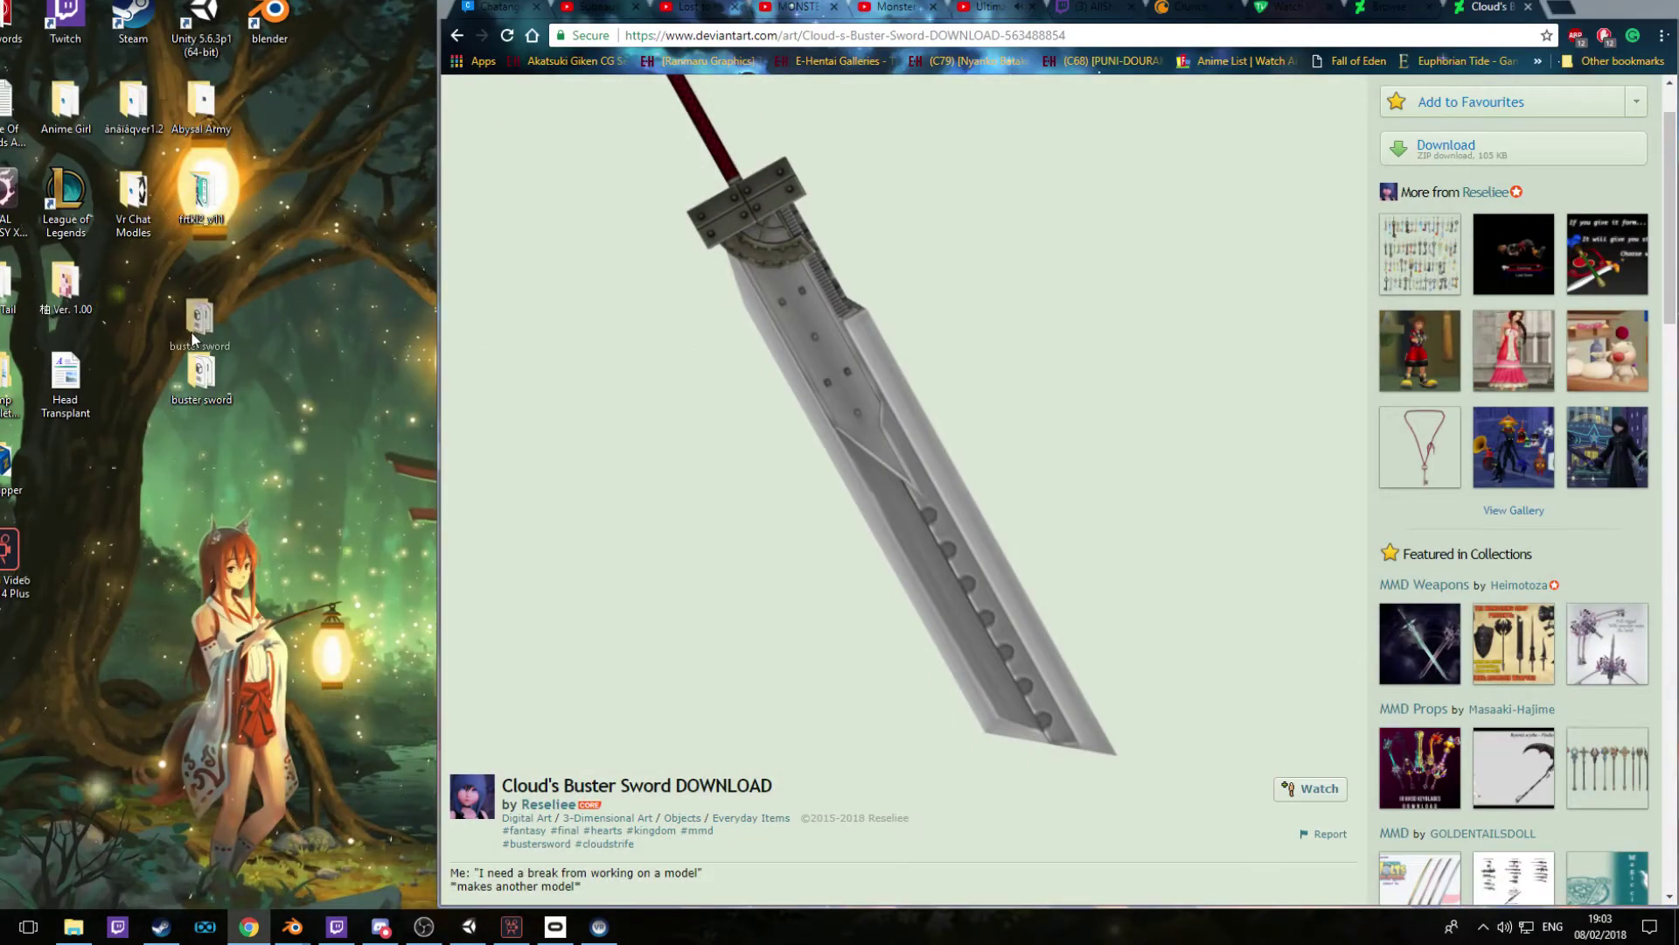
left_click(464, 926)
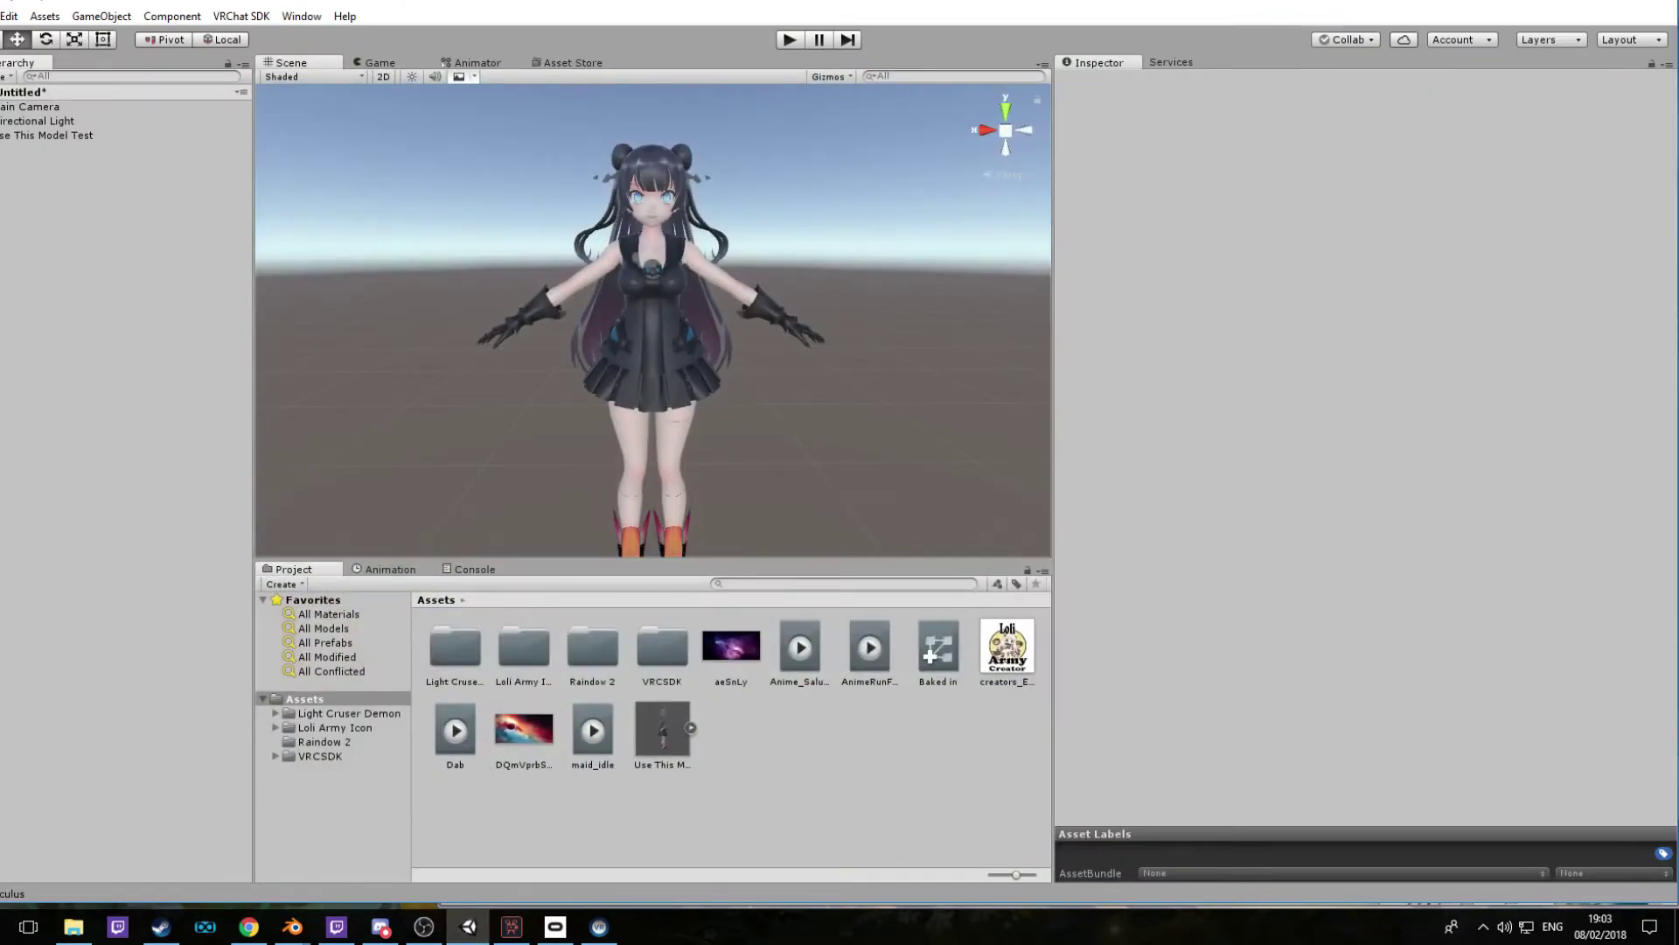
left_click_drag(0, 338, 547, 697)
left_click(194, 296)
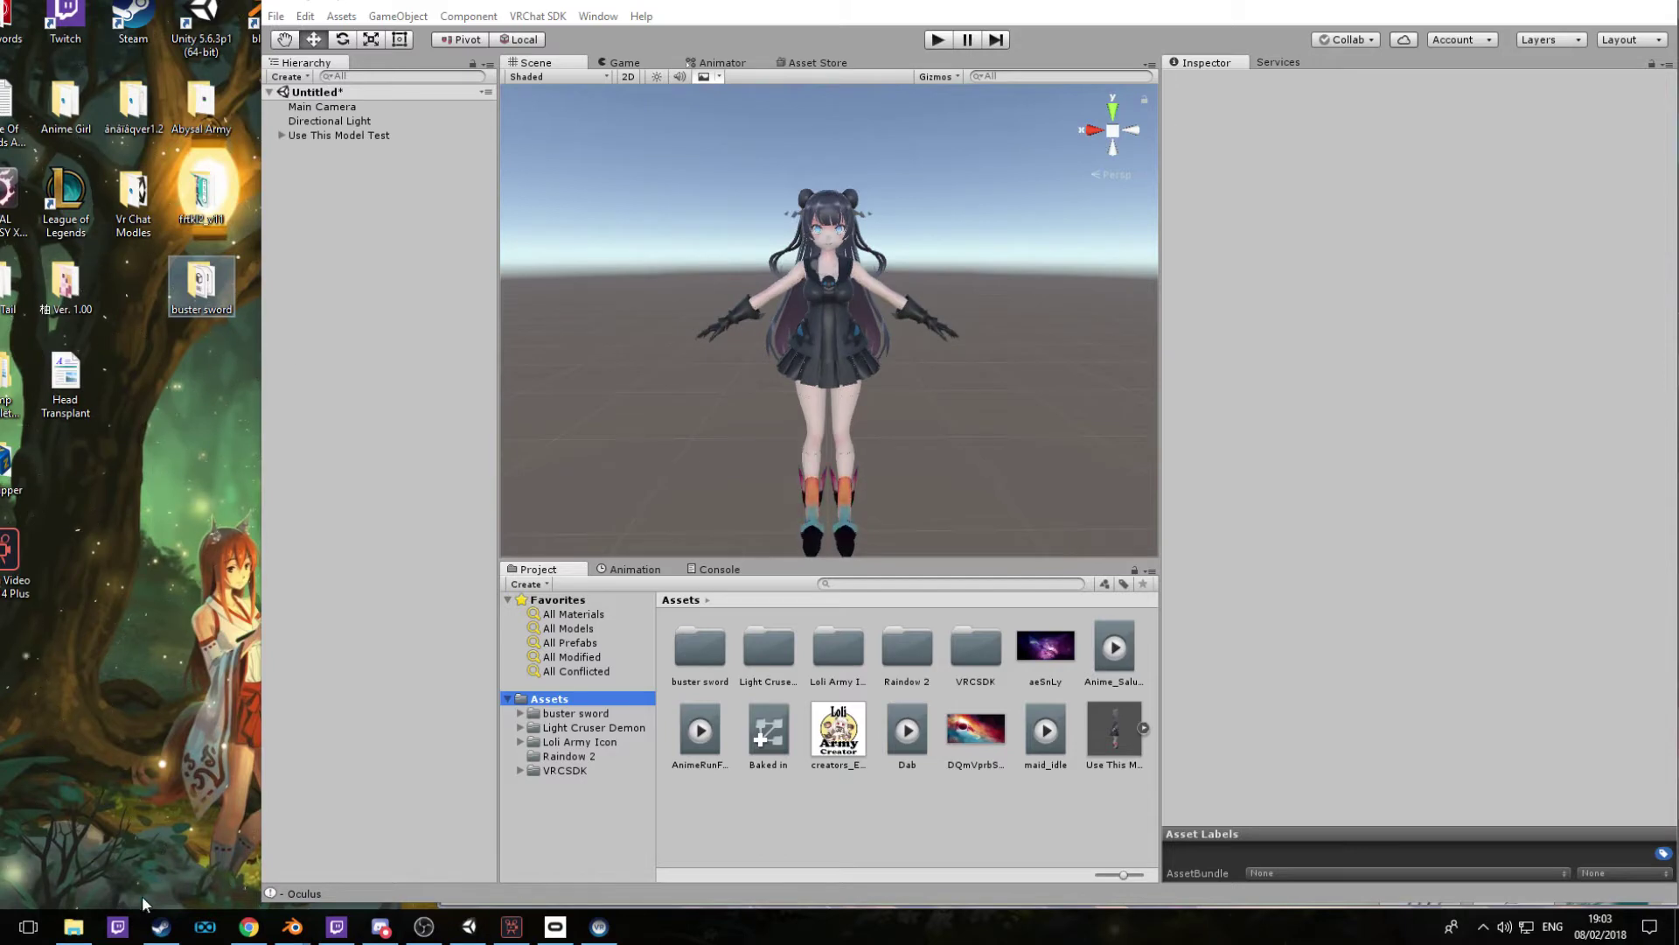
Import the full MuscleAnimationEditor package from the Pictures VRChat folder into the Unity project
left_click(74, 926)
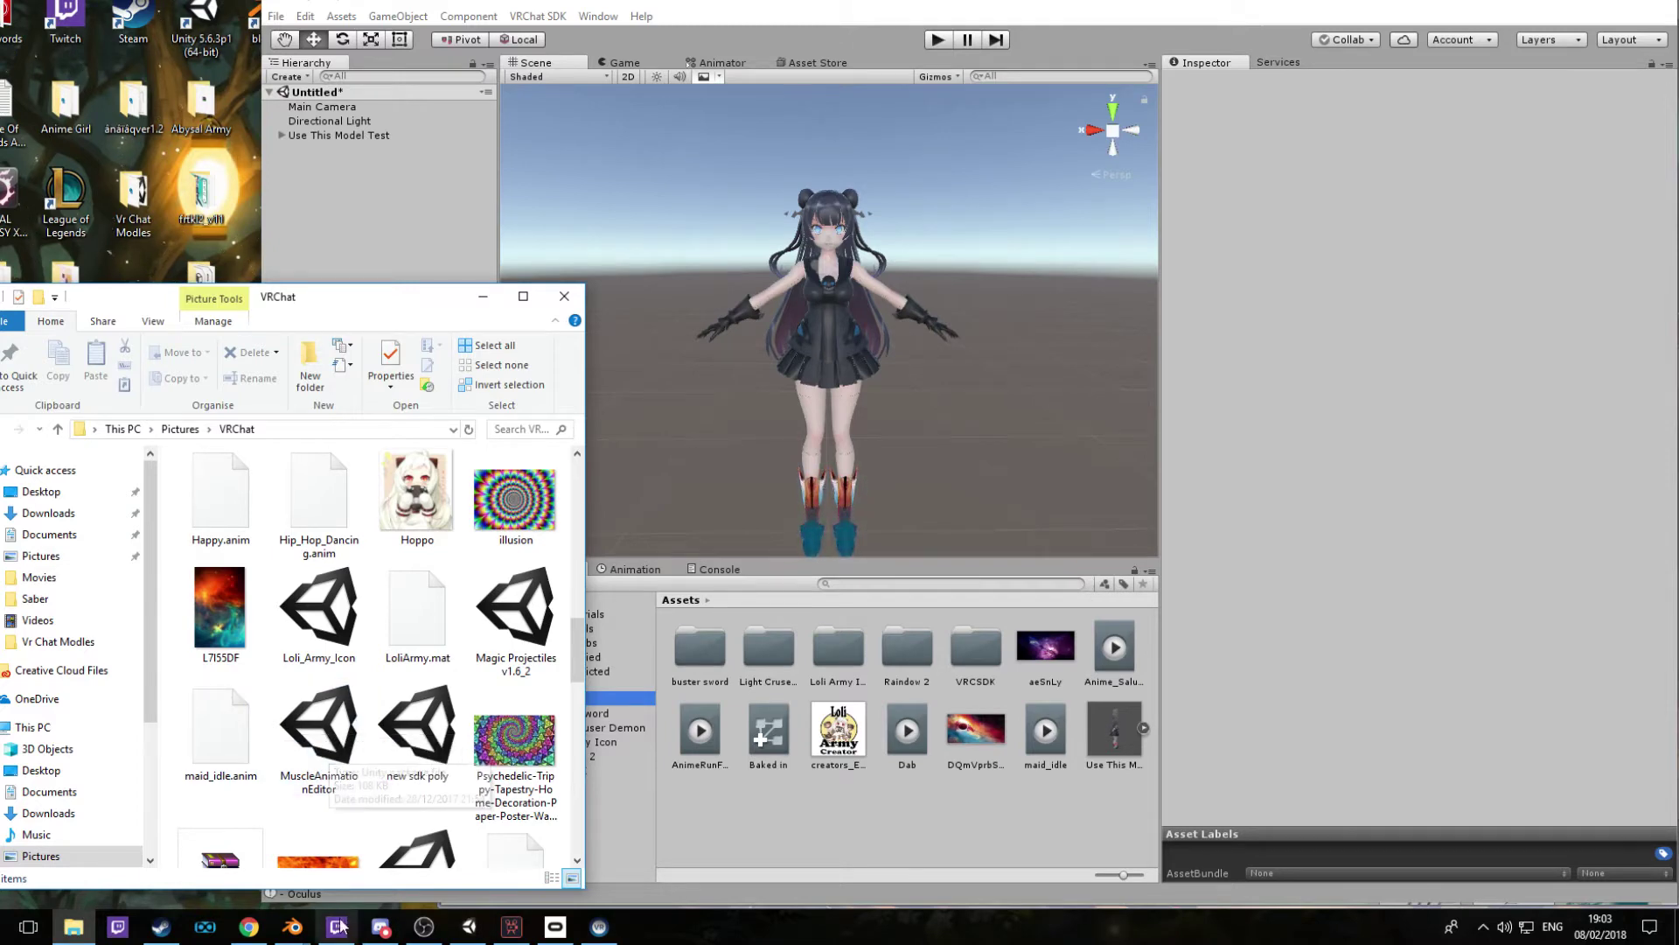
left_click(380, 926)
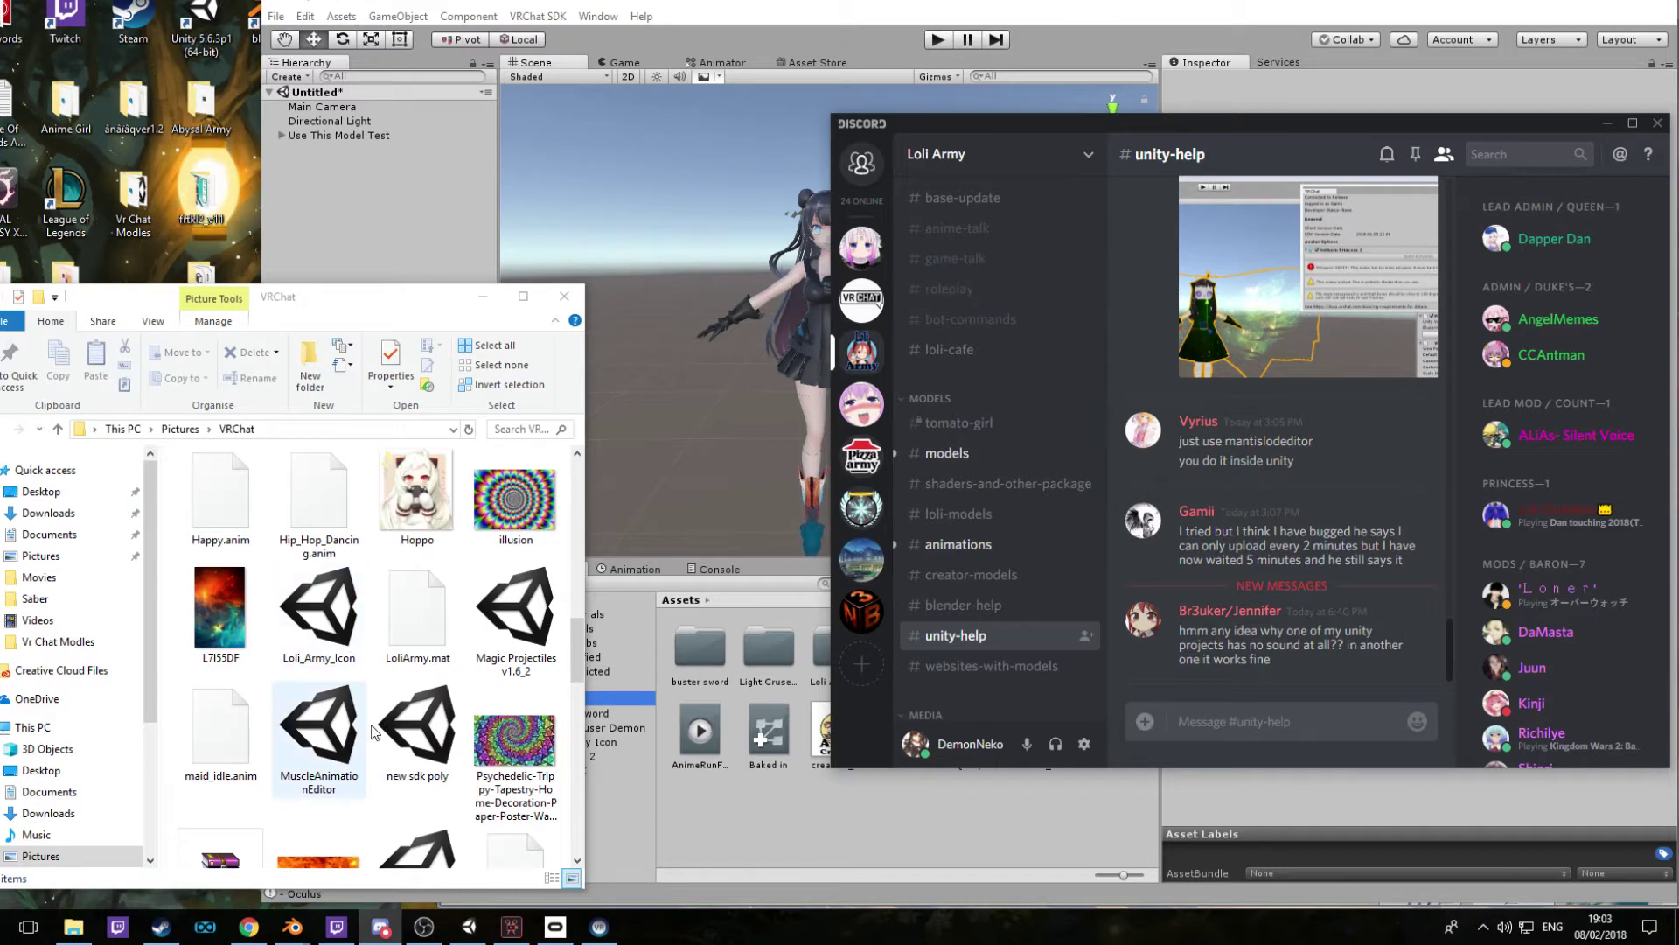
left_click(1604, 125)
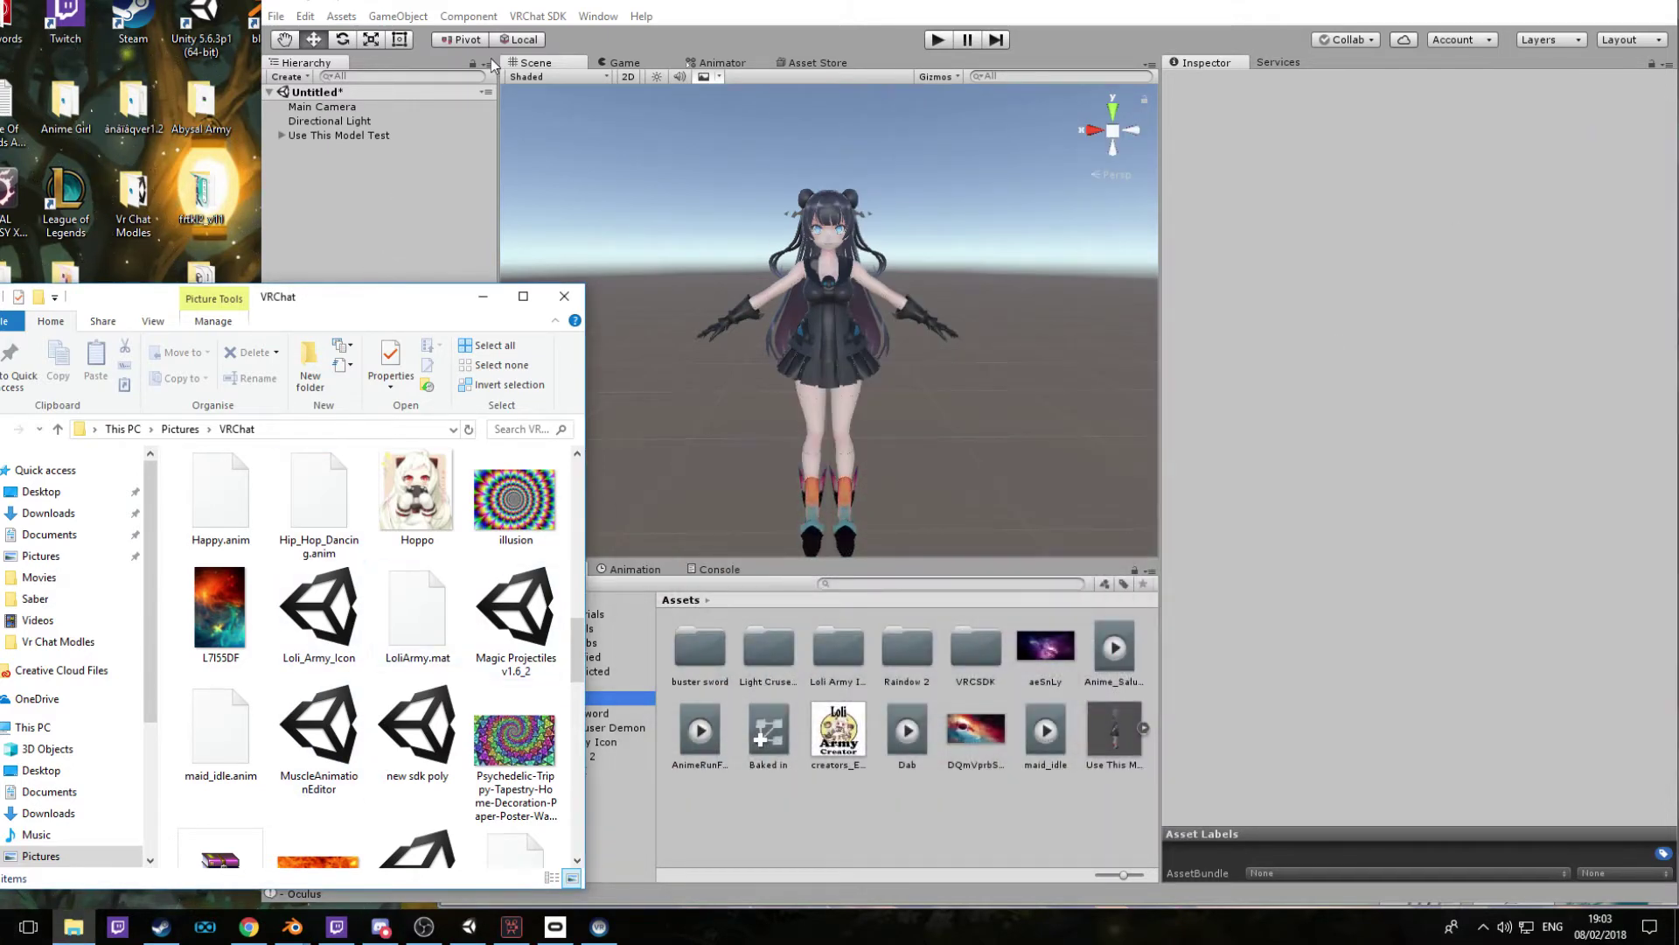
left_click(589, 2)
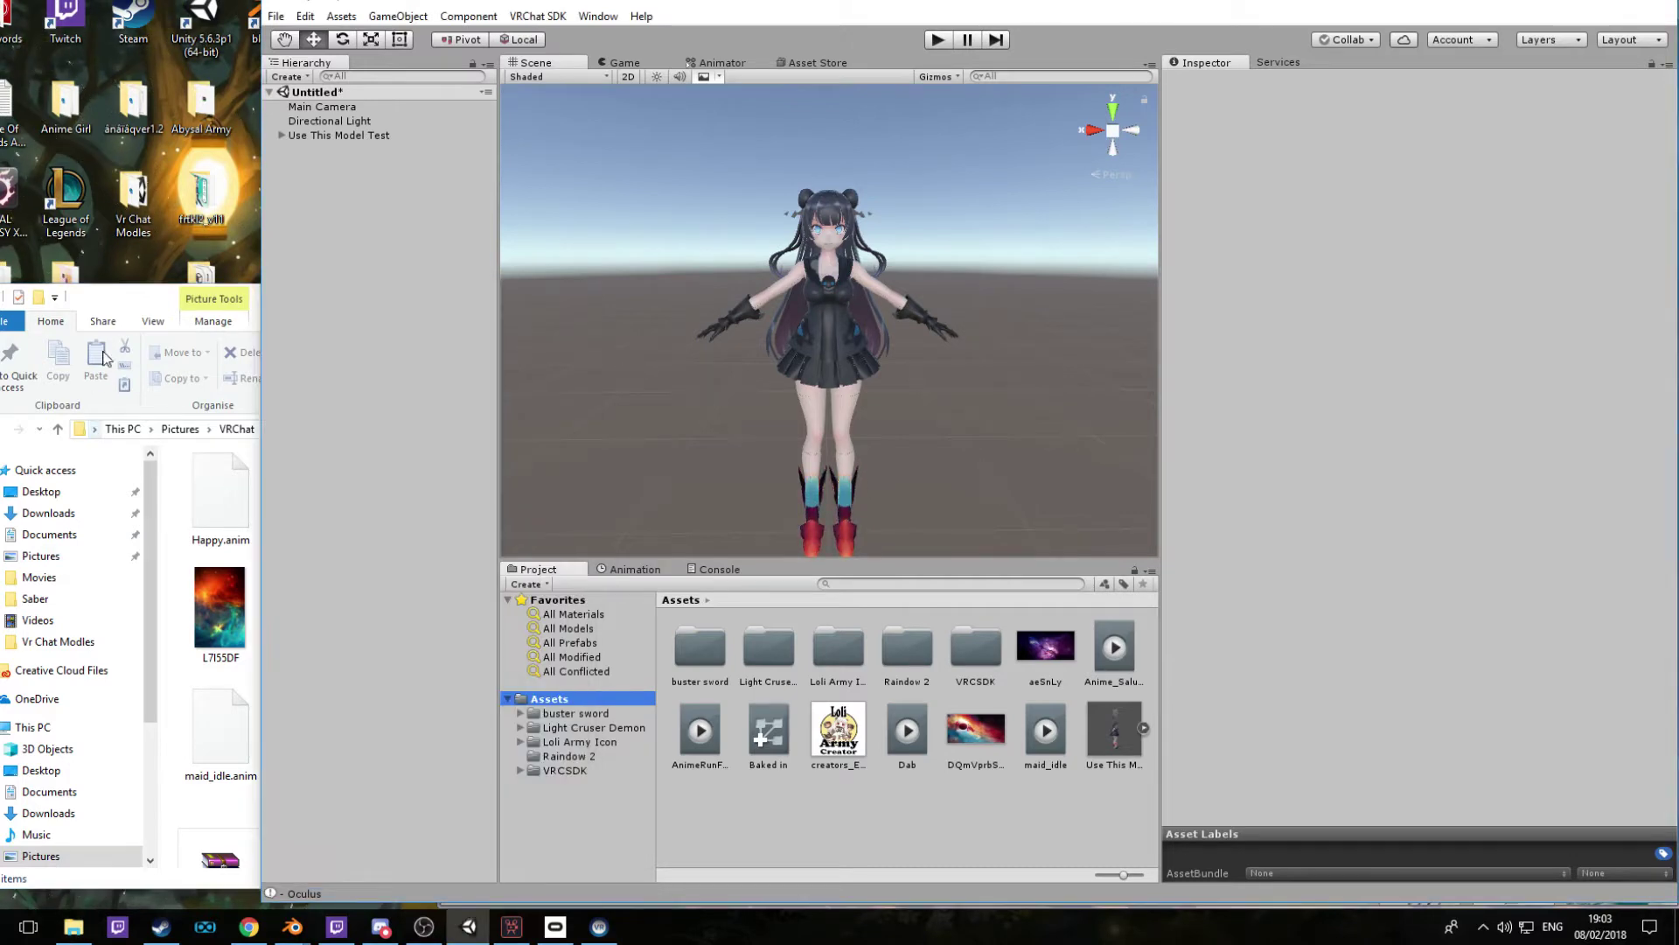
left_click(128, 299)
left_click_drag(321, 728, 611, 705)
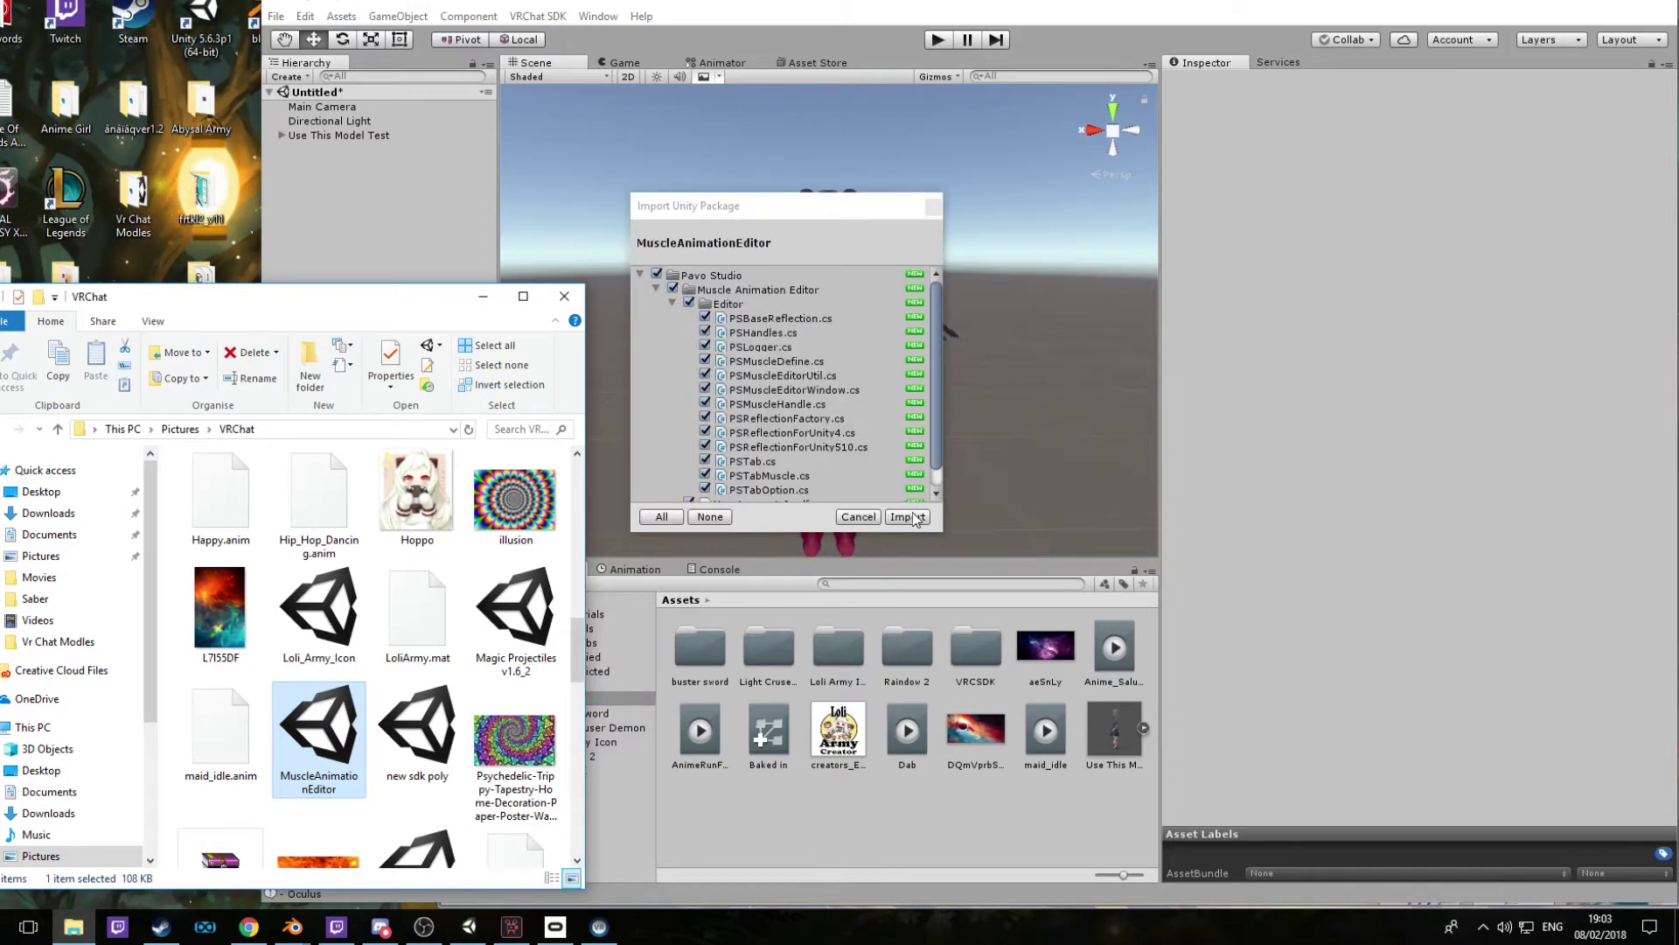
left_click(908, 517)
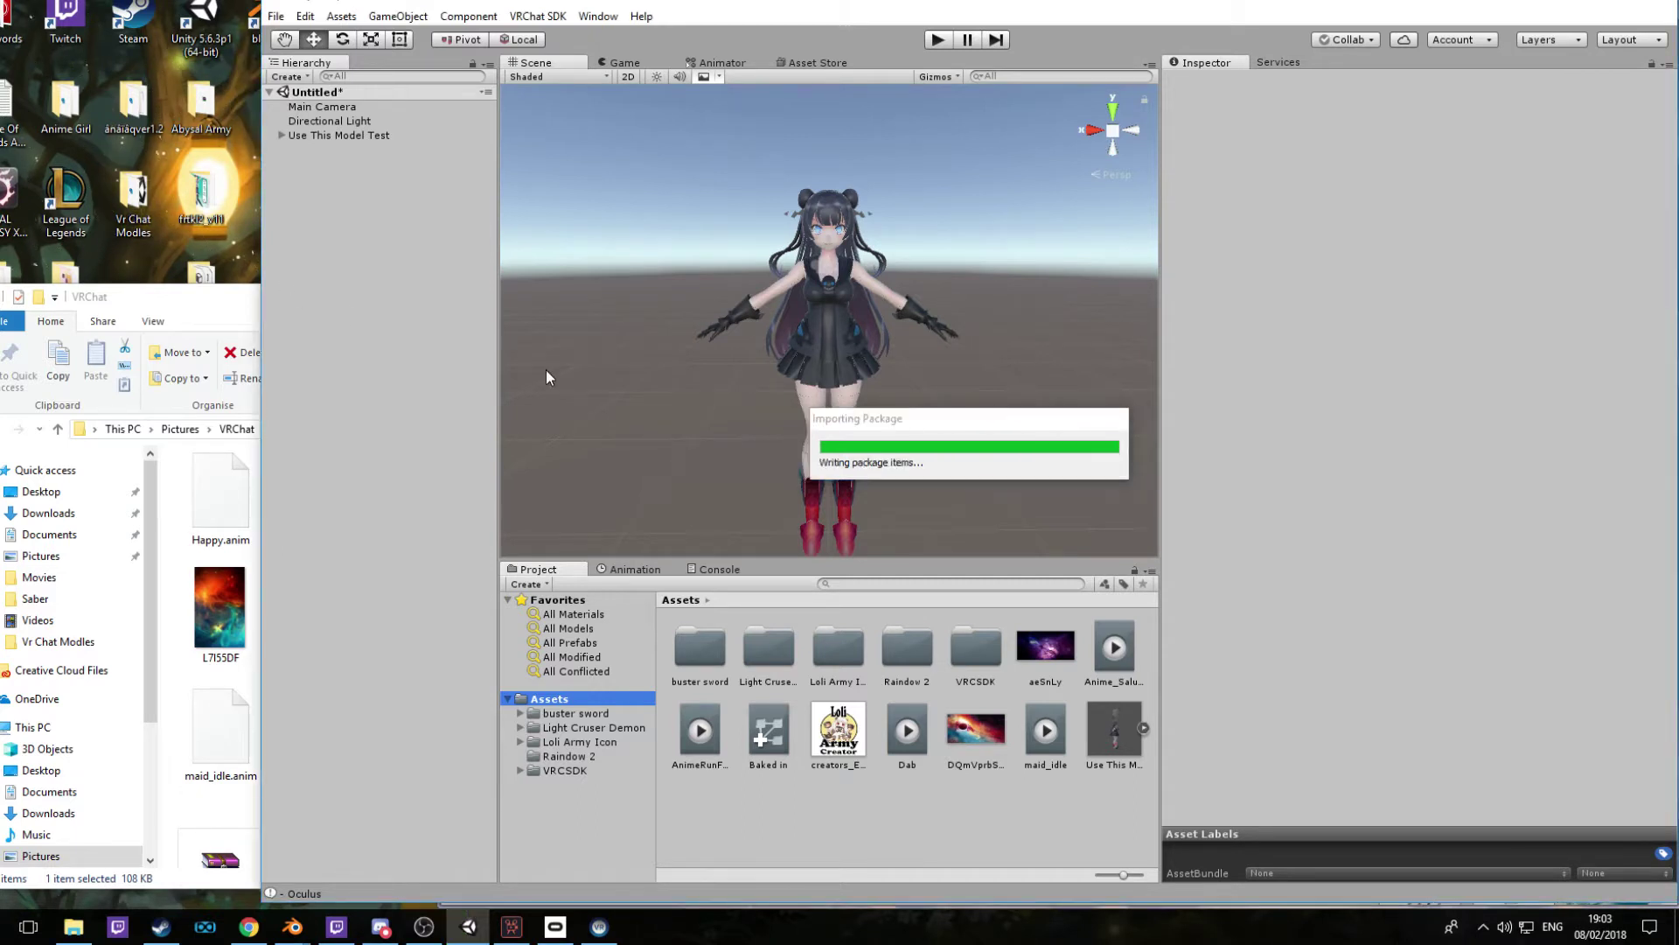
left_click(213, 303)
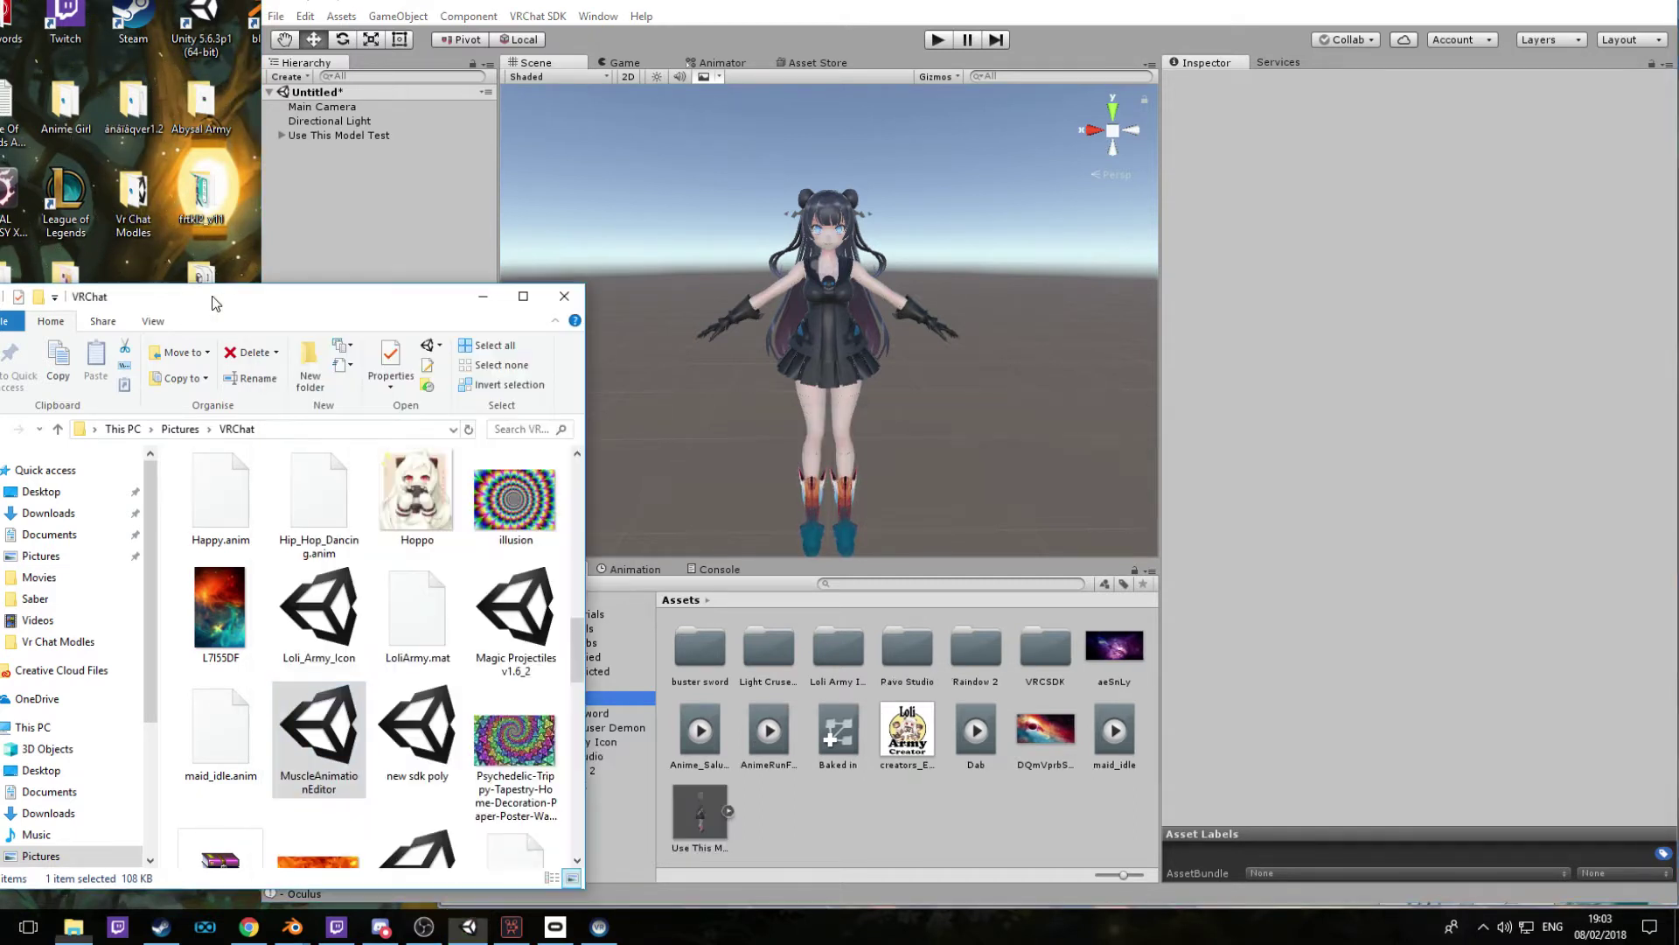
left_click(482, 295)
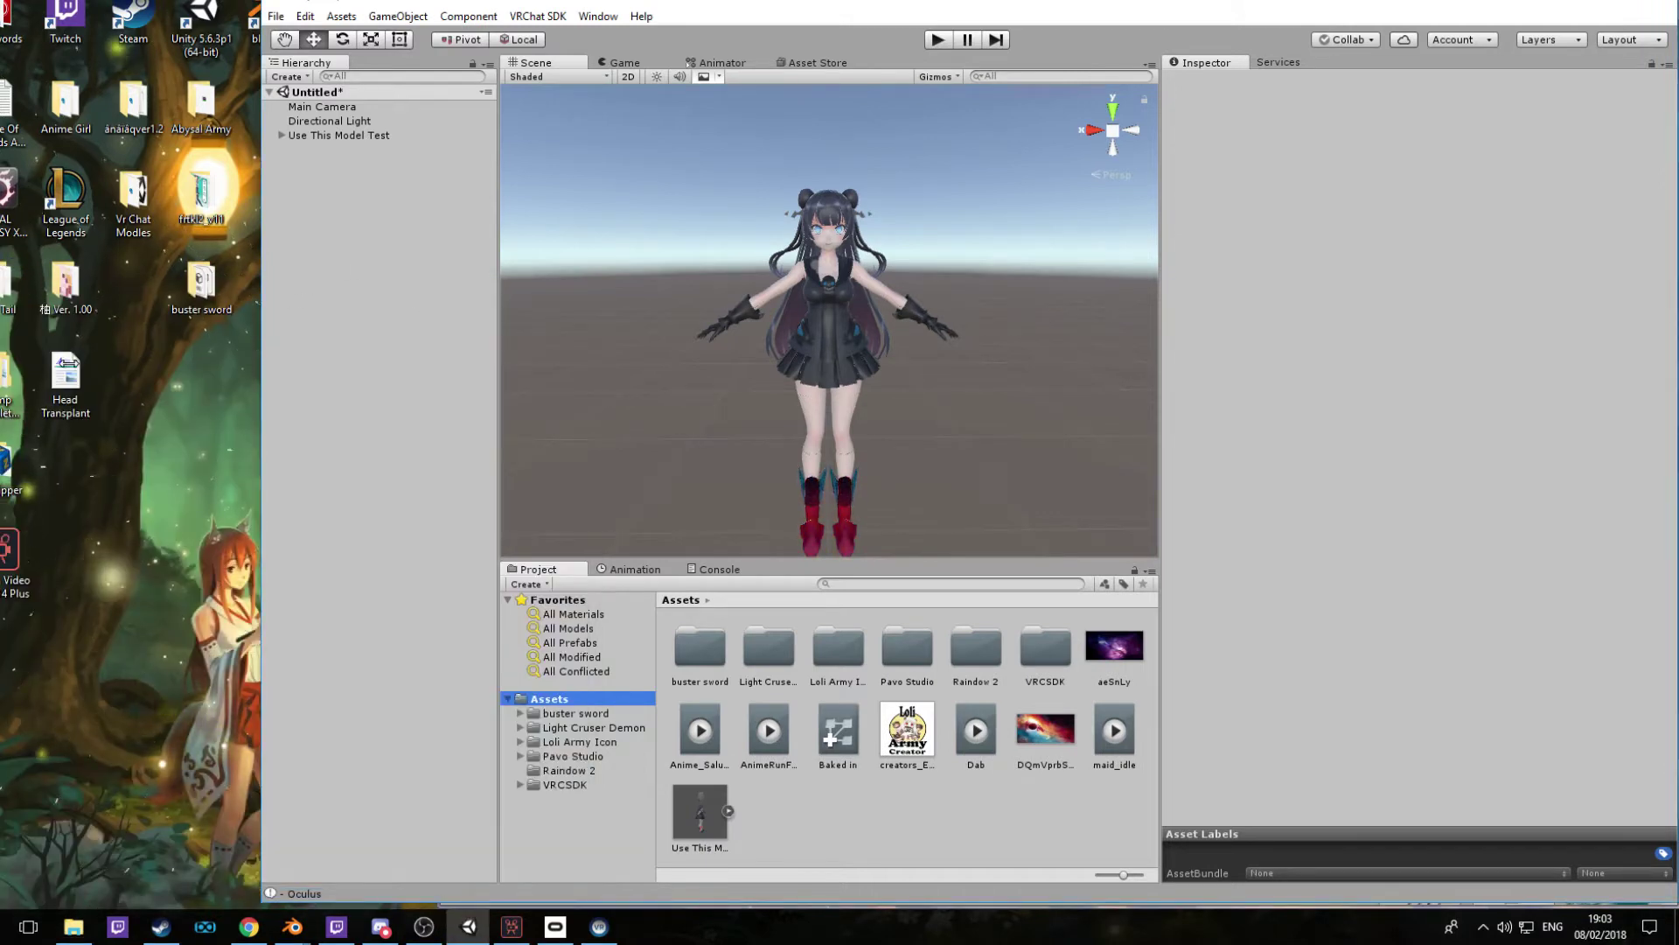
Expand the Use This Model Test armature through hips, spine, chest and left arm down to the Left wrist bone's children
left_click_drag(68, 363, 0, 363)
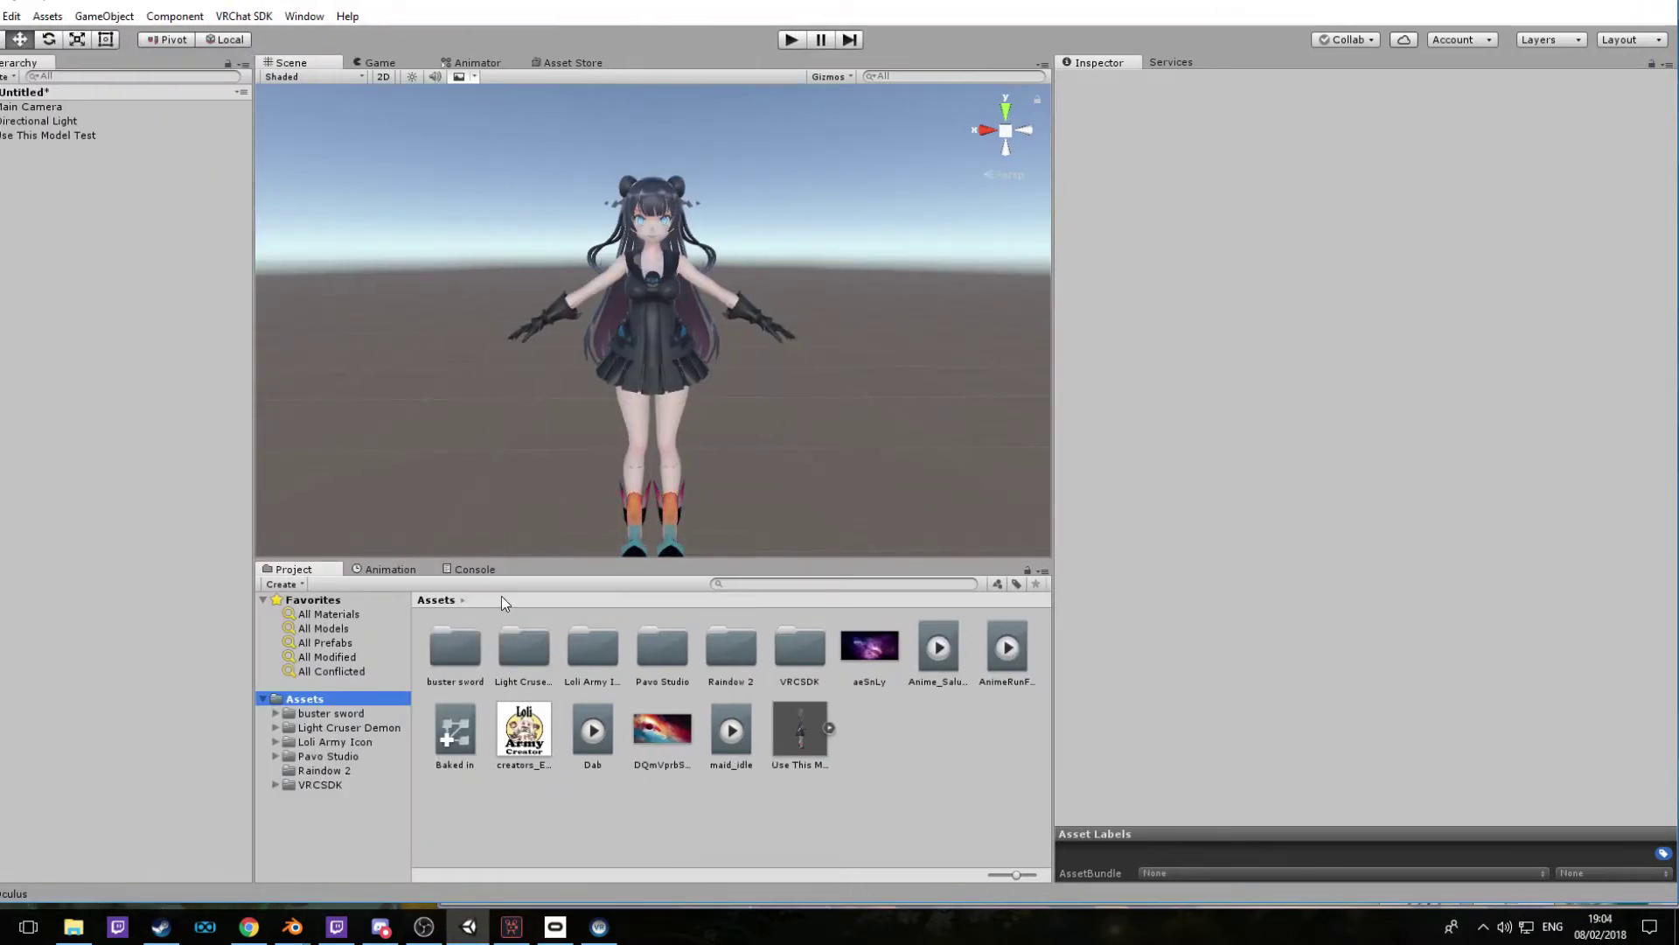
scroll(706, 343, "down", 3)
left_click(0, 136)
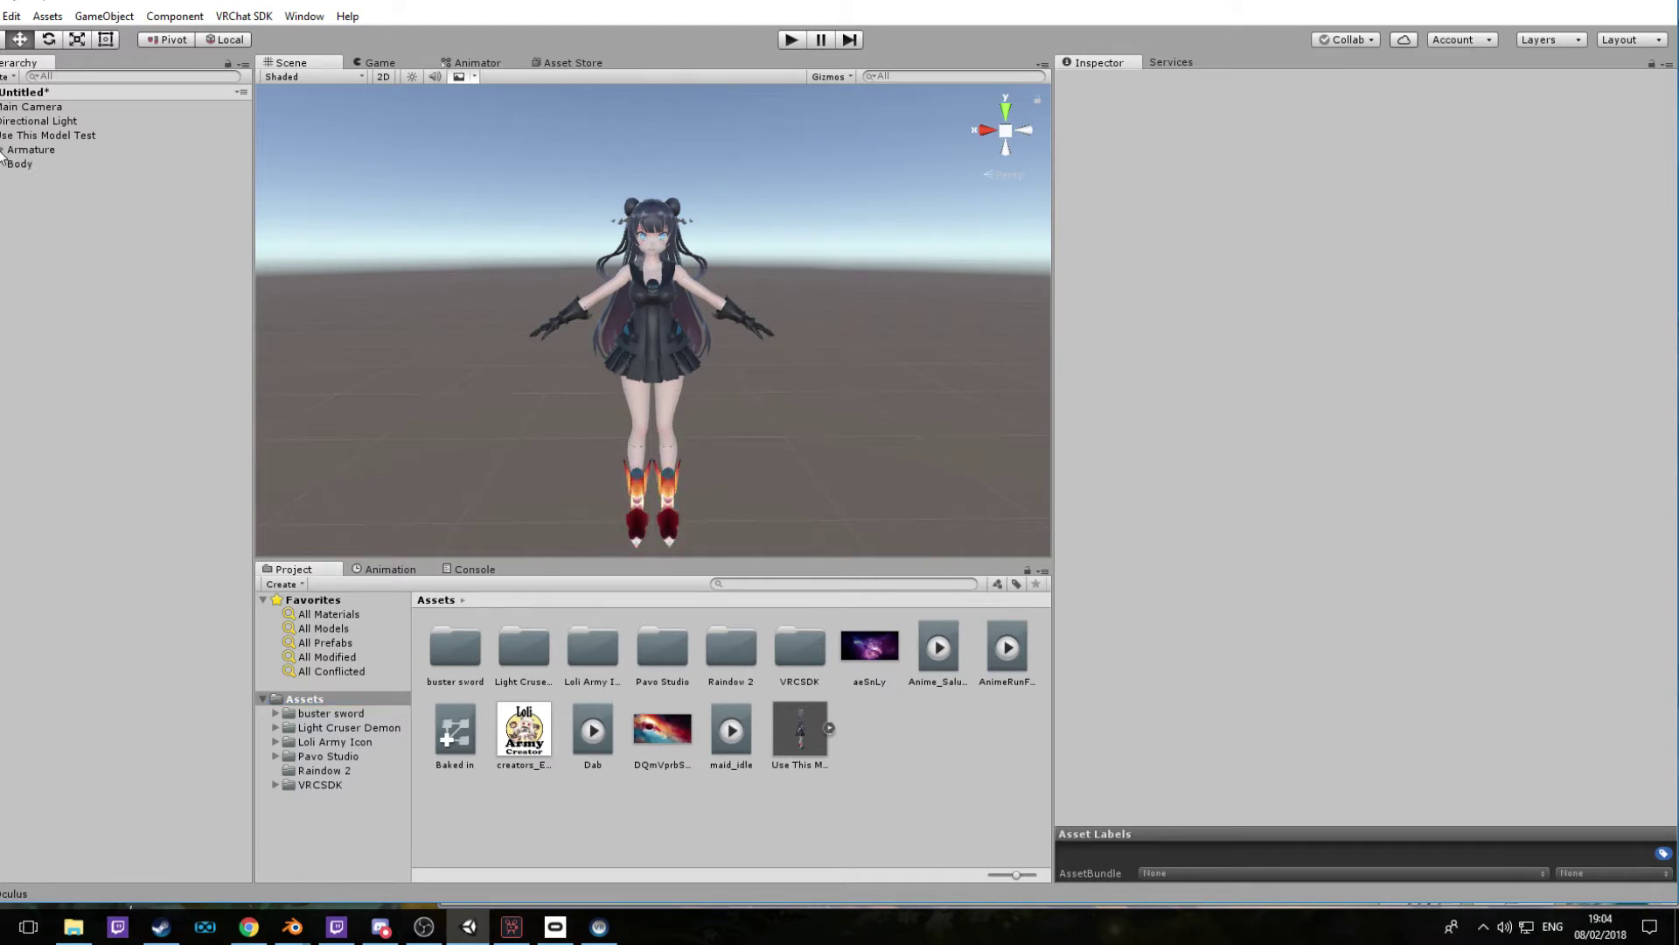
left_click(3, 150)
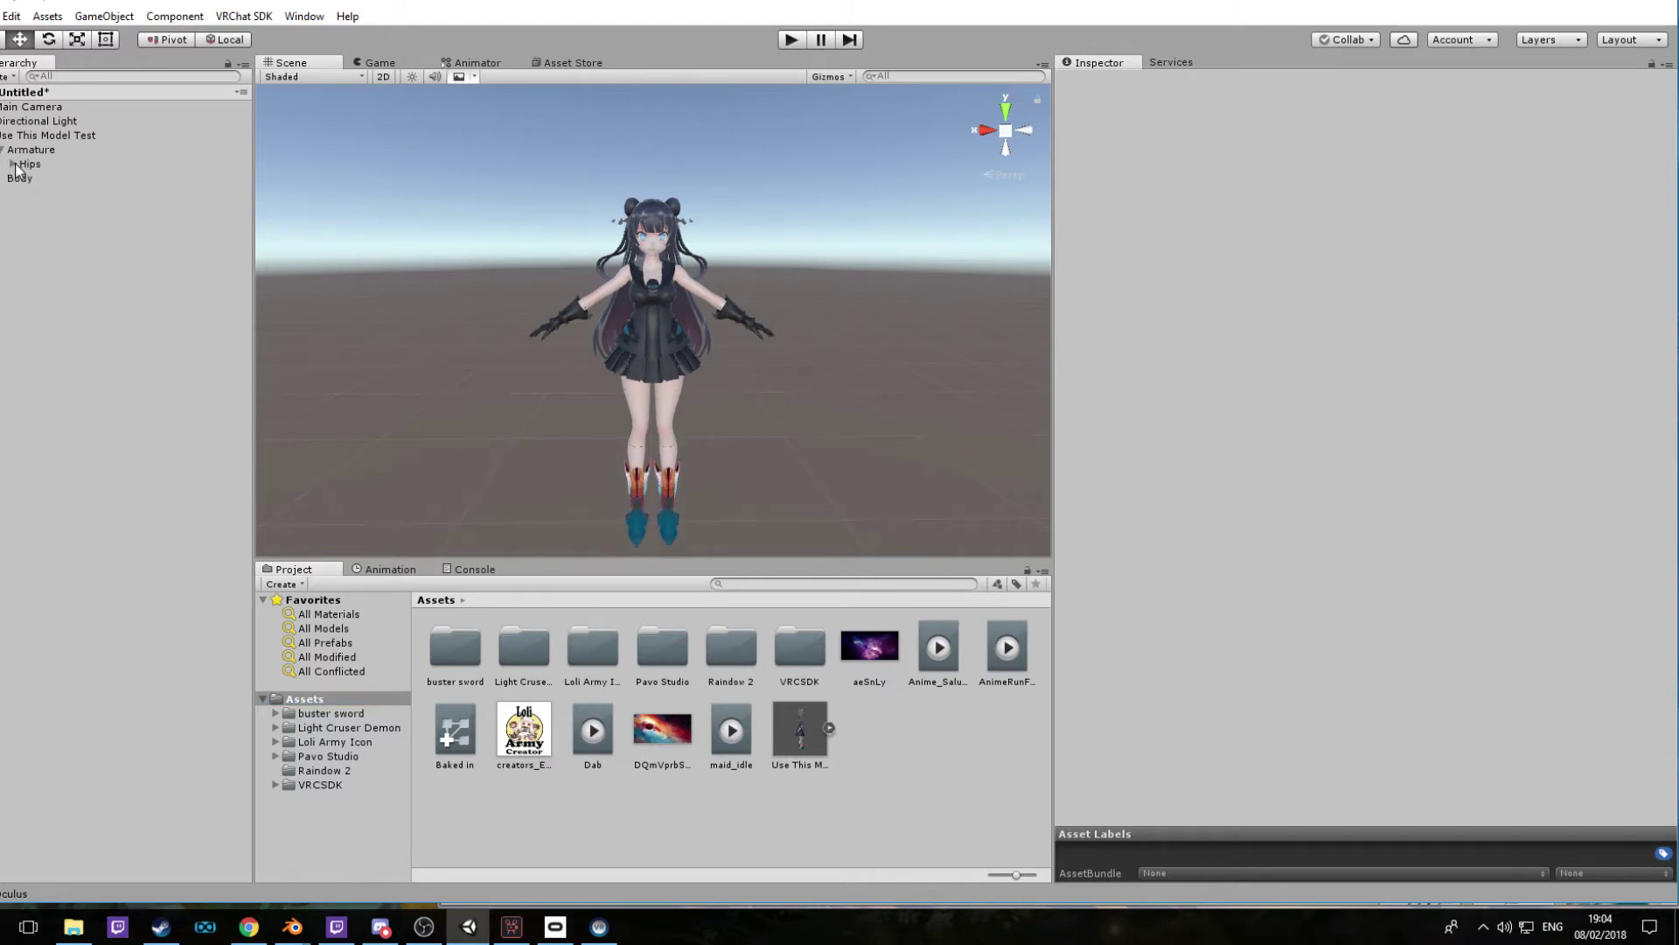
left_click(13, 165)
left_click(25, 379)
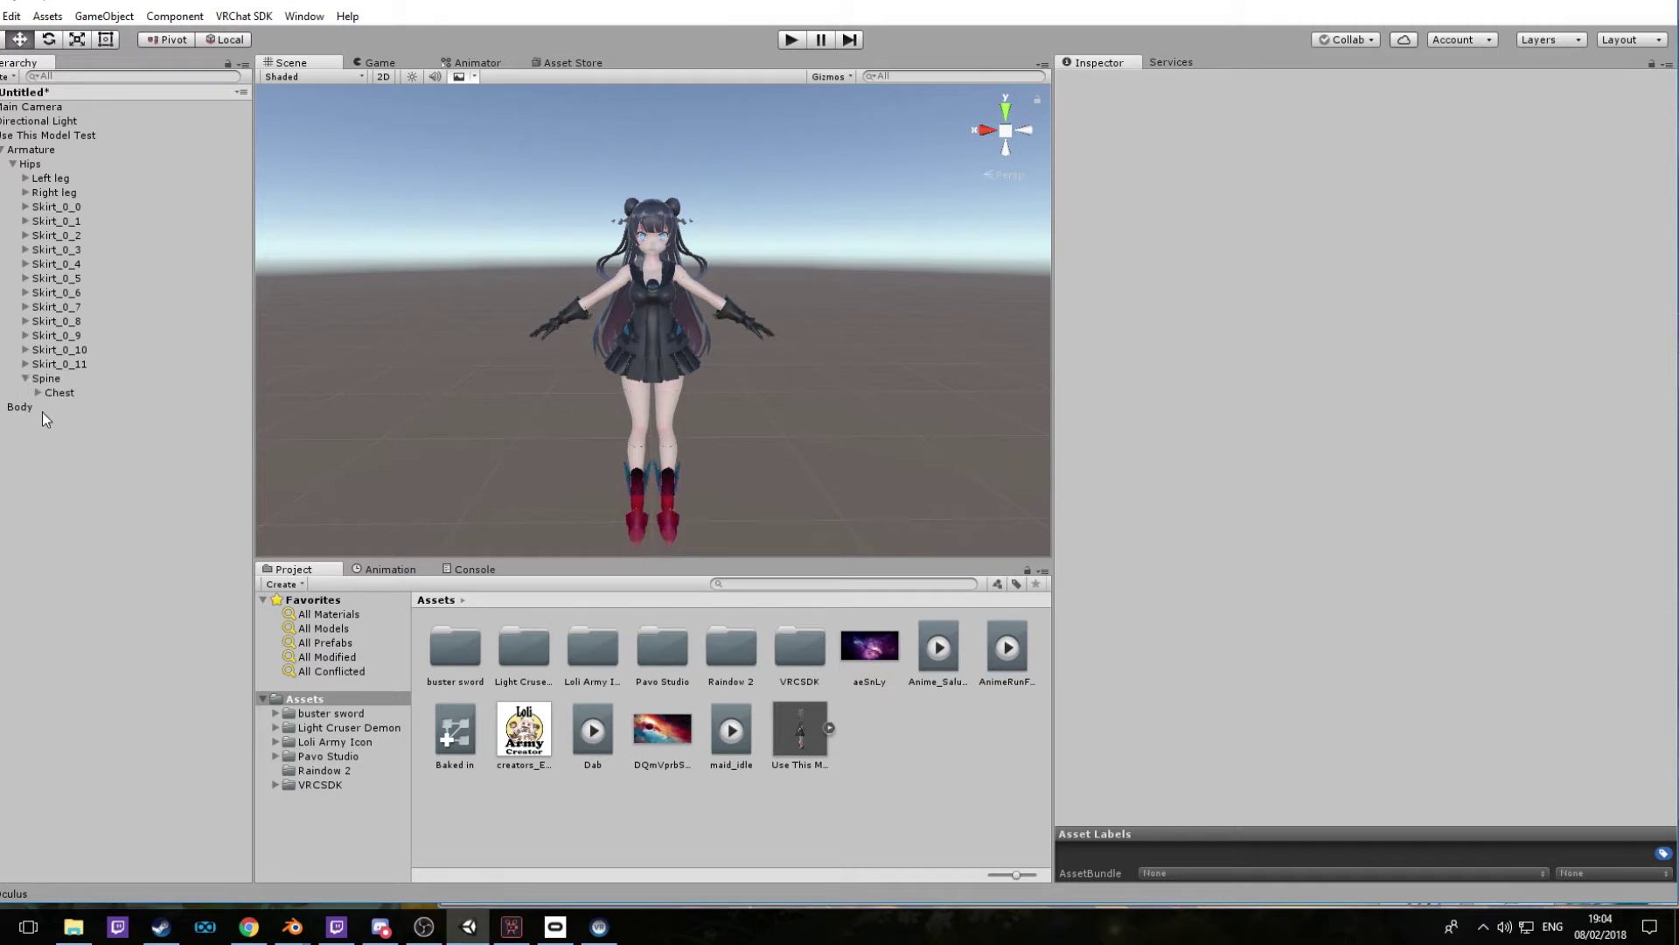
left_click(36, 393)
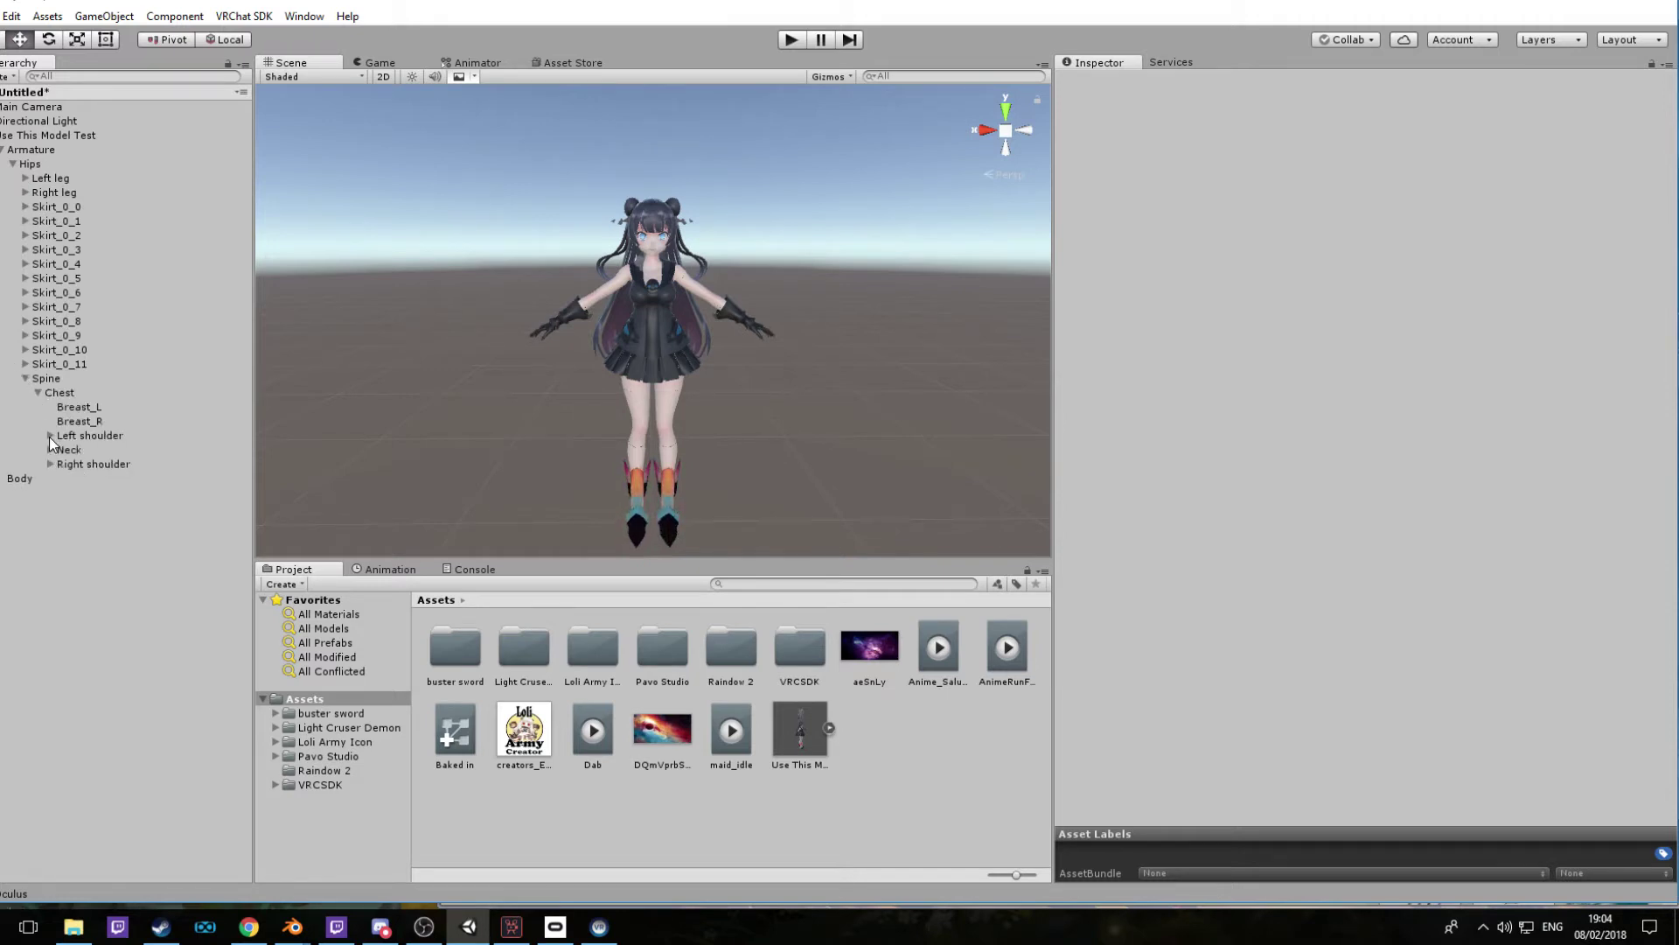
left_click(50, 435)
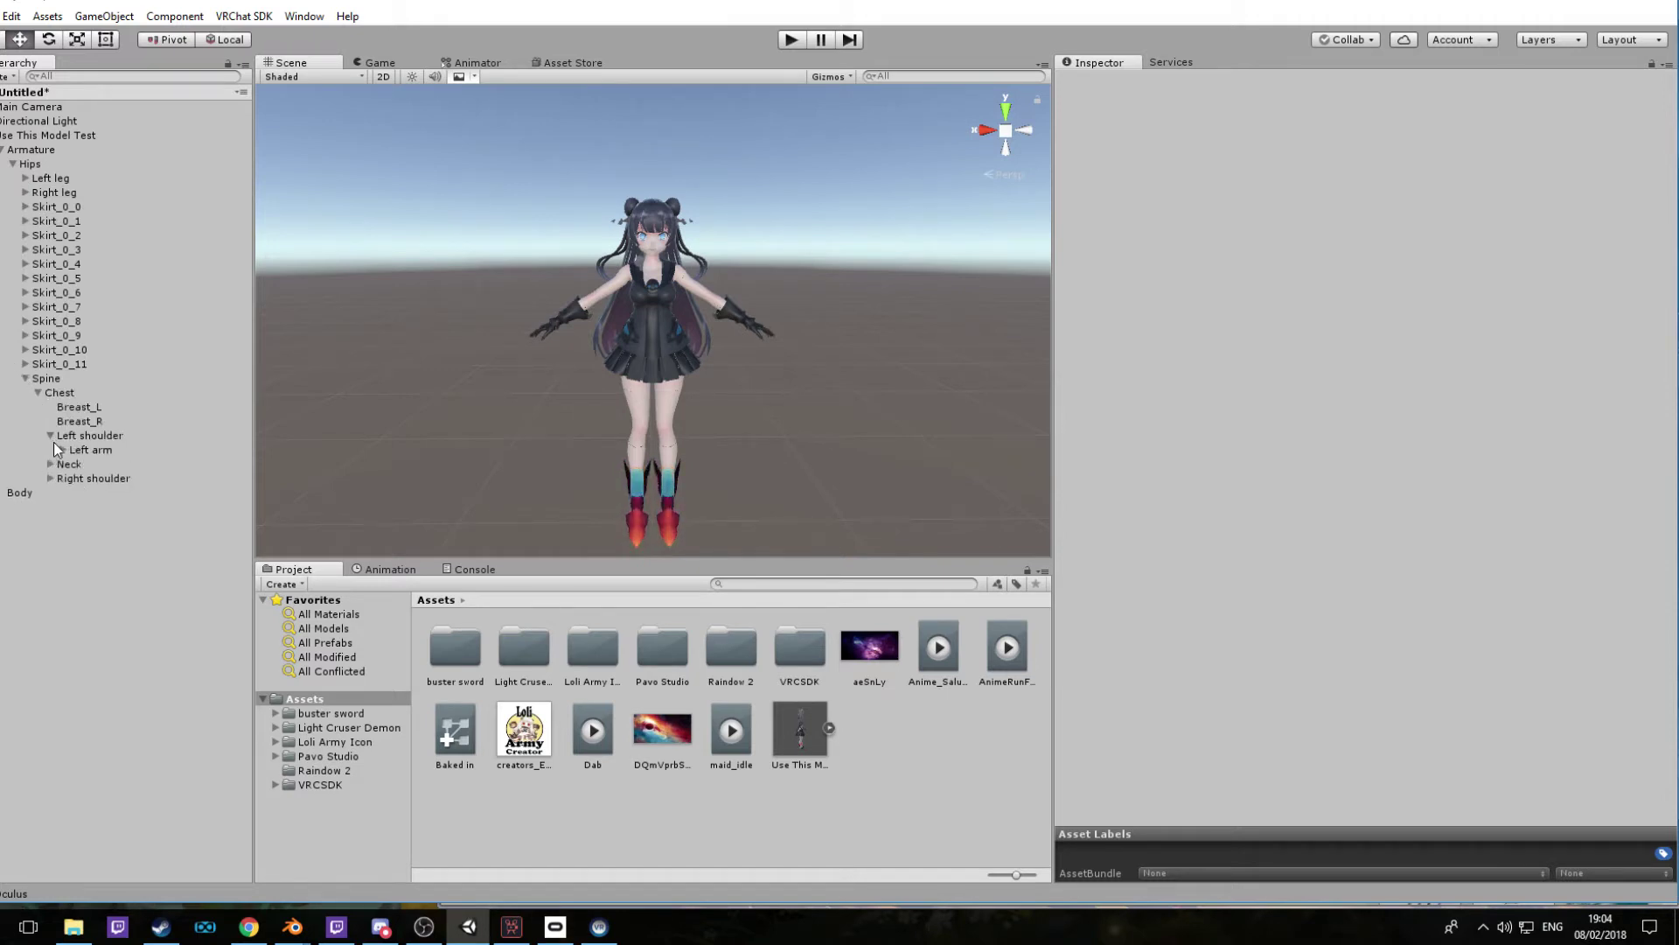
left_click(59, 451)
left_click(62, 450)
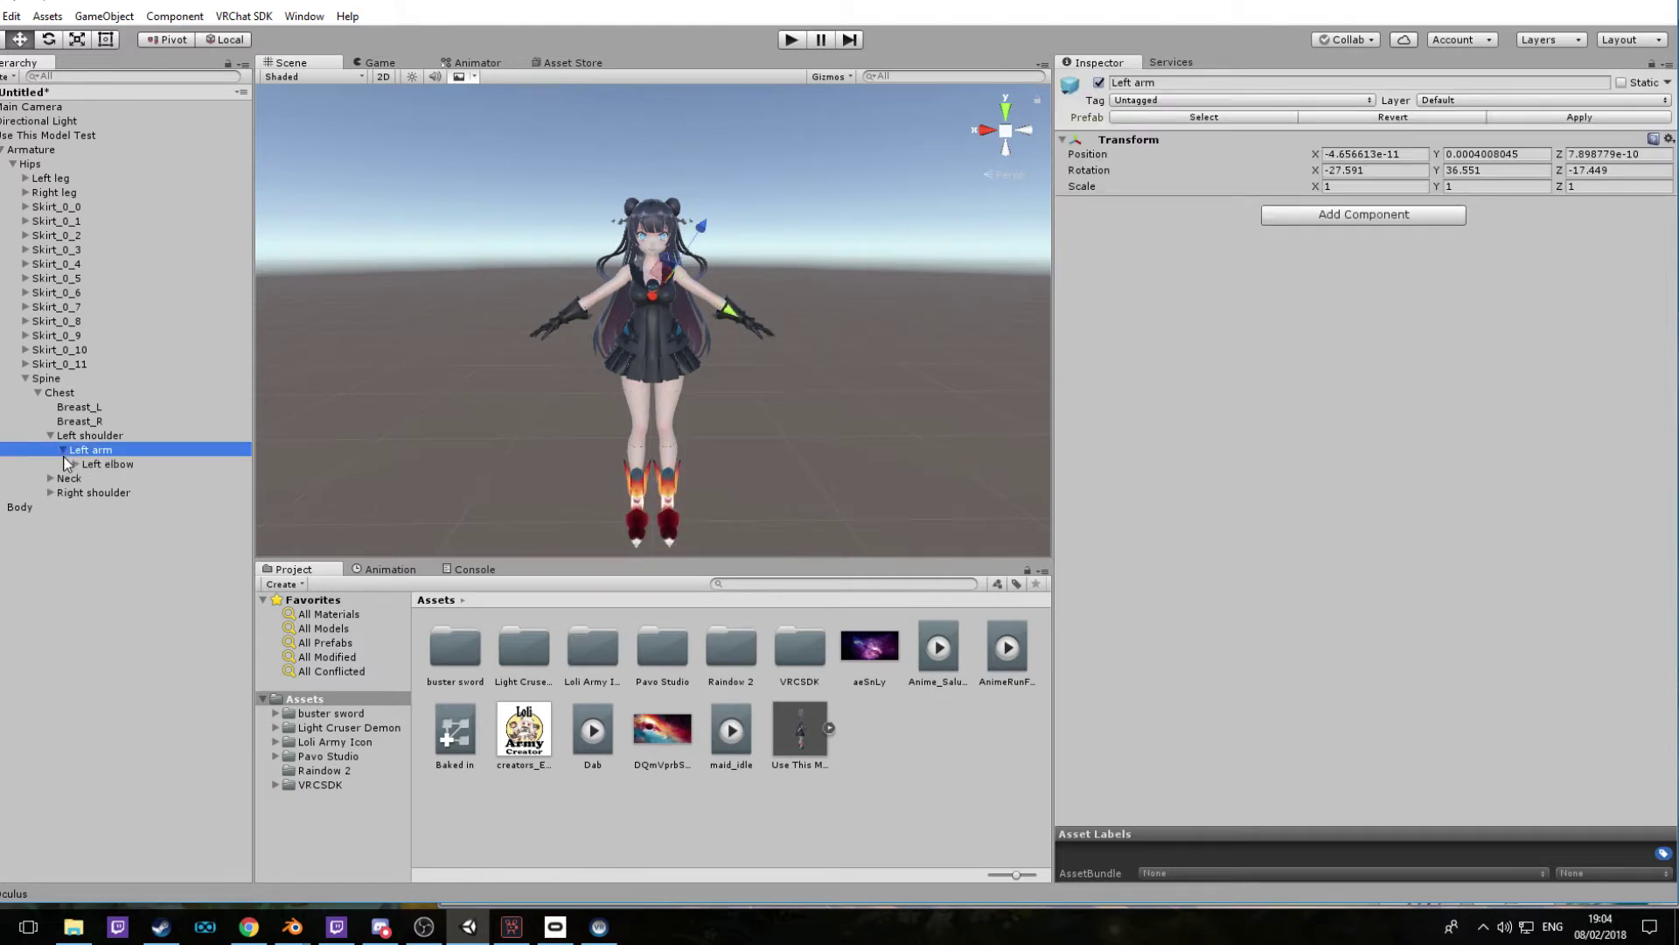
left_click(70, 464)
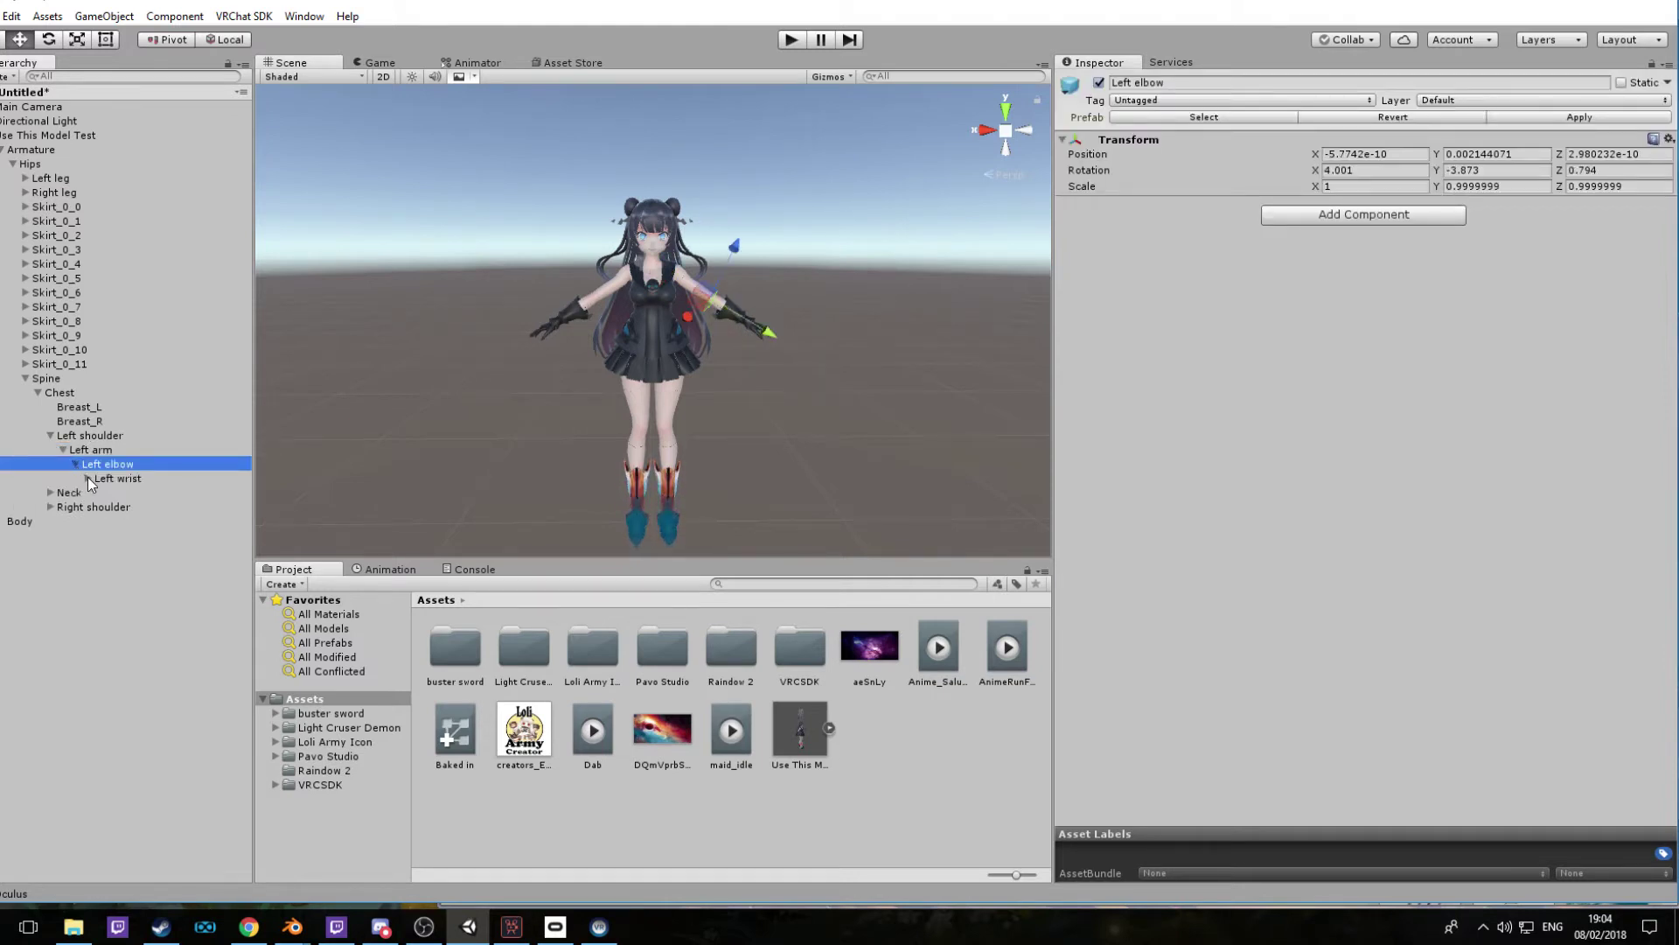
left_click(87, 478)
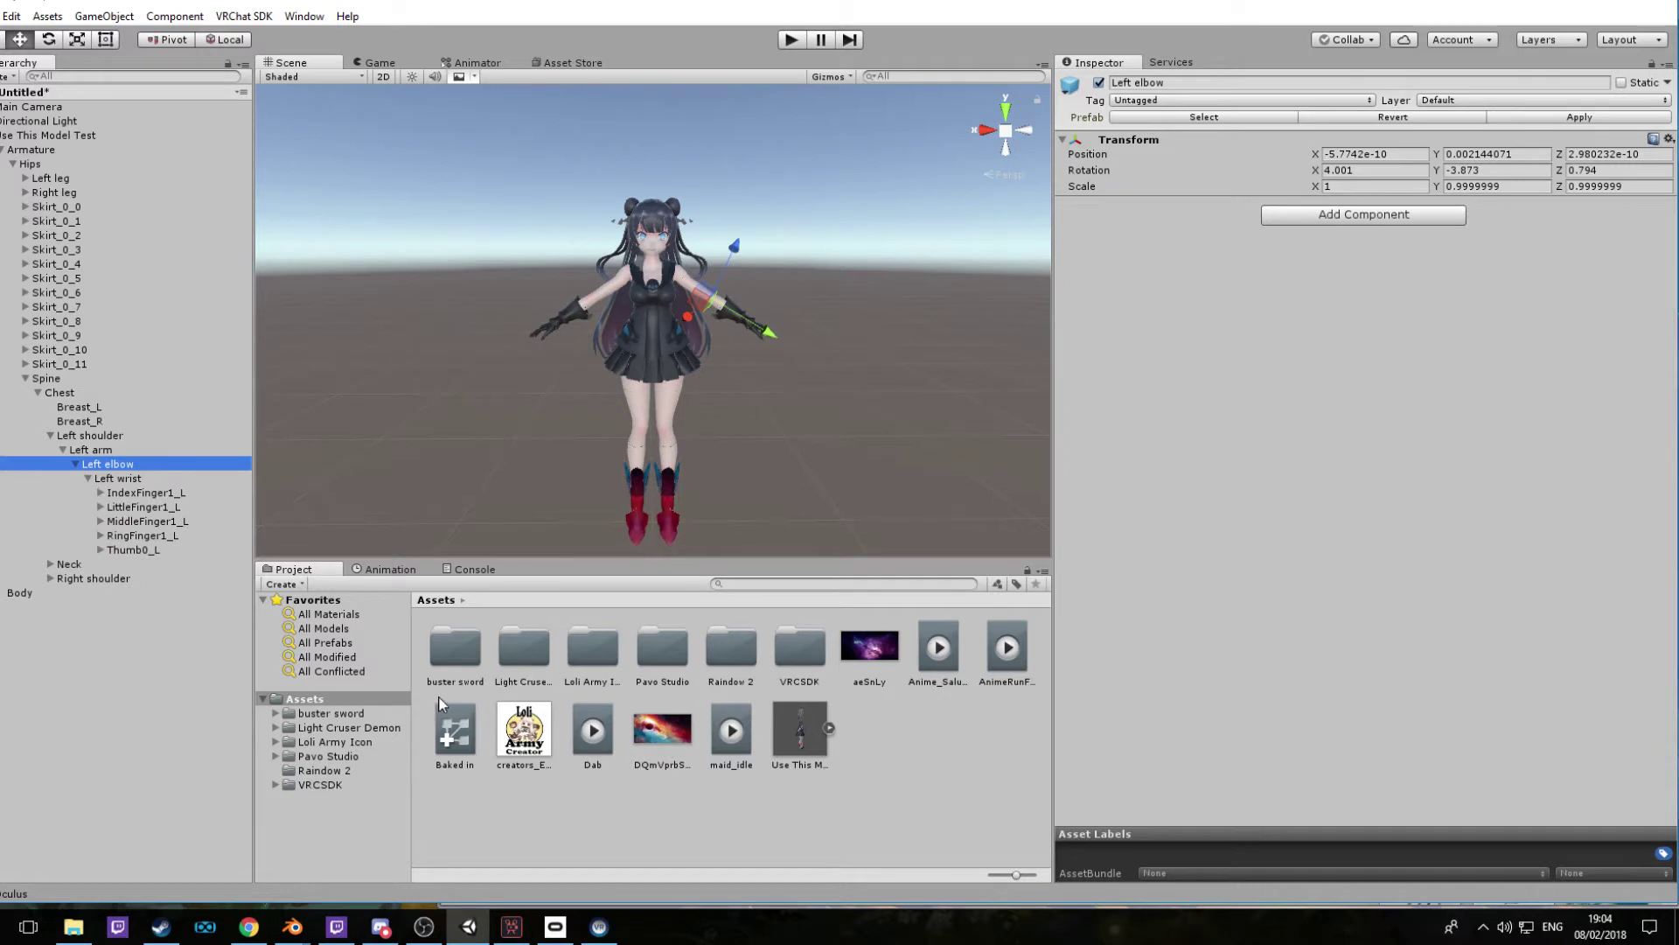
Set the rig animation type of the untitled sword model in the buster sword folder to Generic and apply it
double_click(445, 664)
left_click(793, 652)
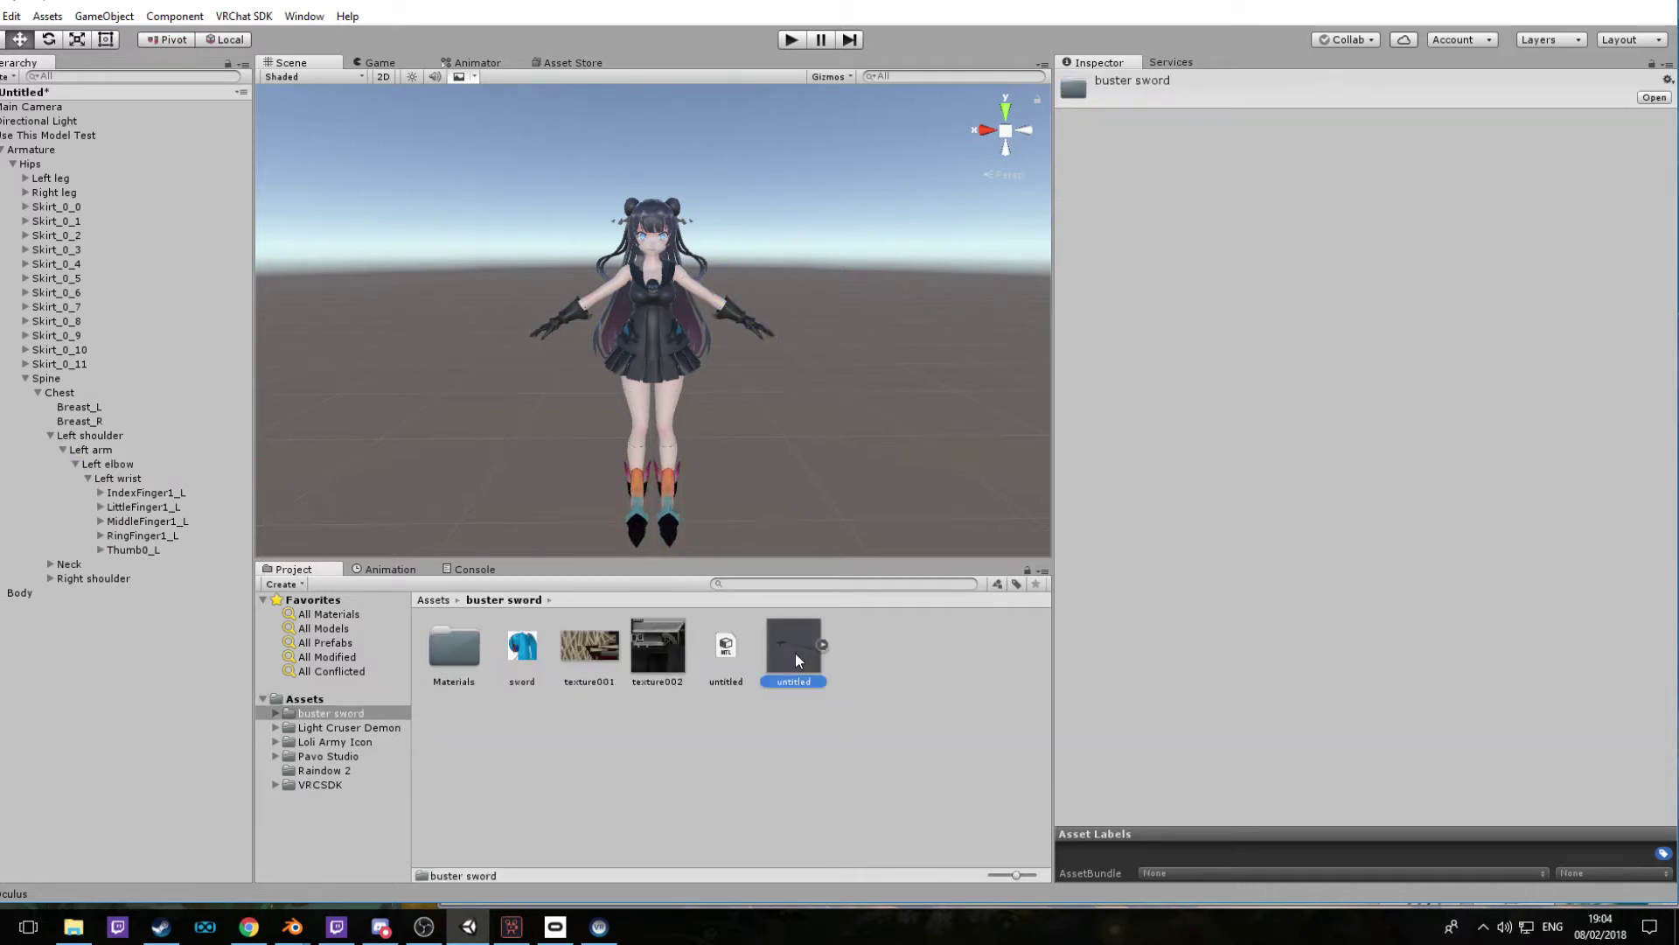
left_click(1405, 143)
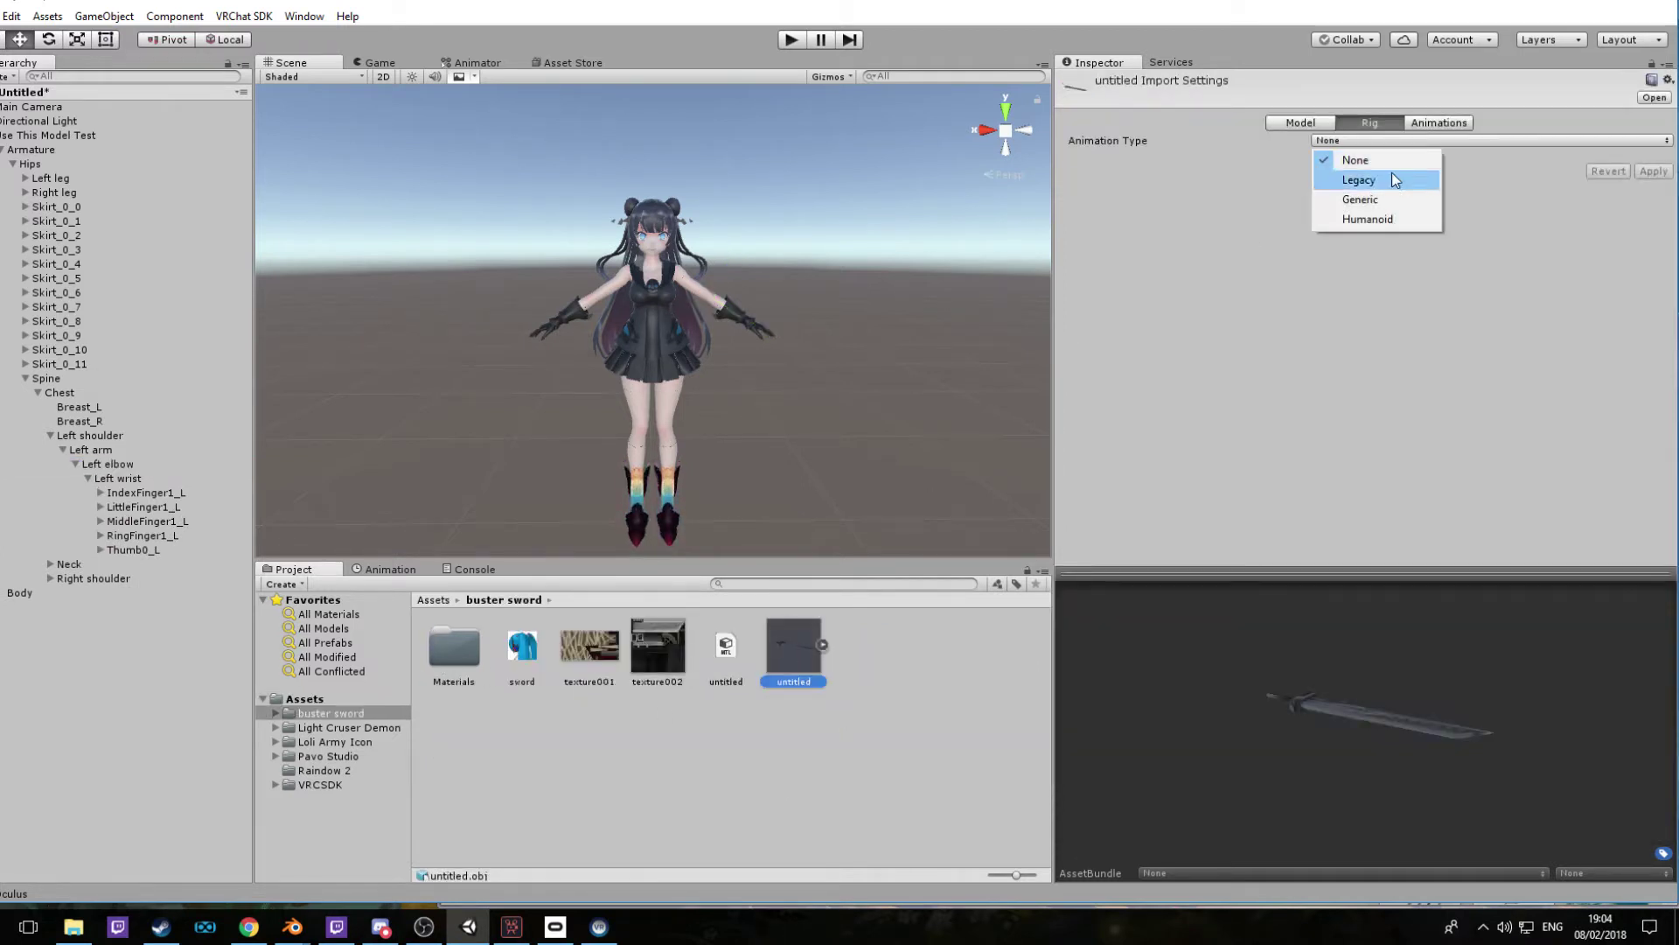
left_click(1389, 208)
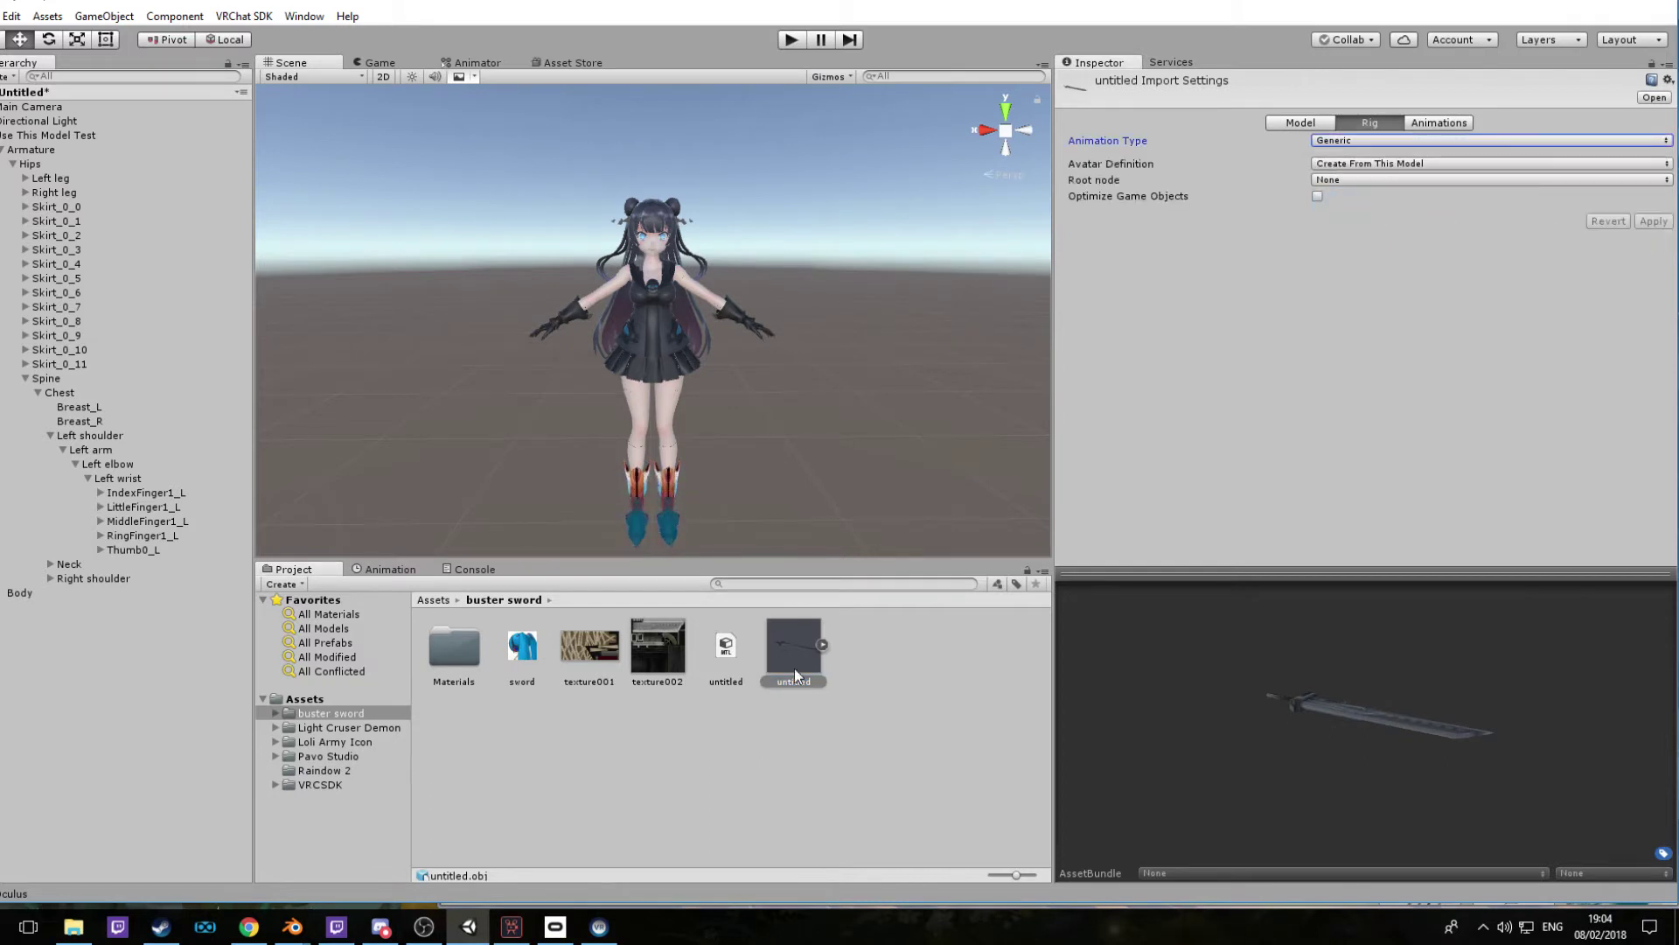
Inspect Material_1 and Material_2 in the buster sword's Materials folder
left_click(455, 645)
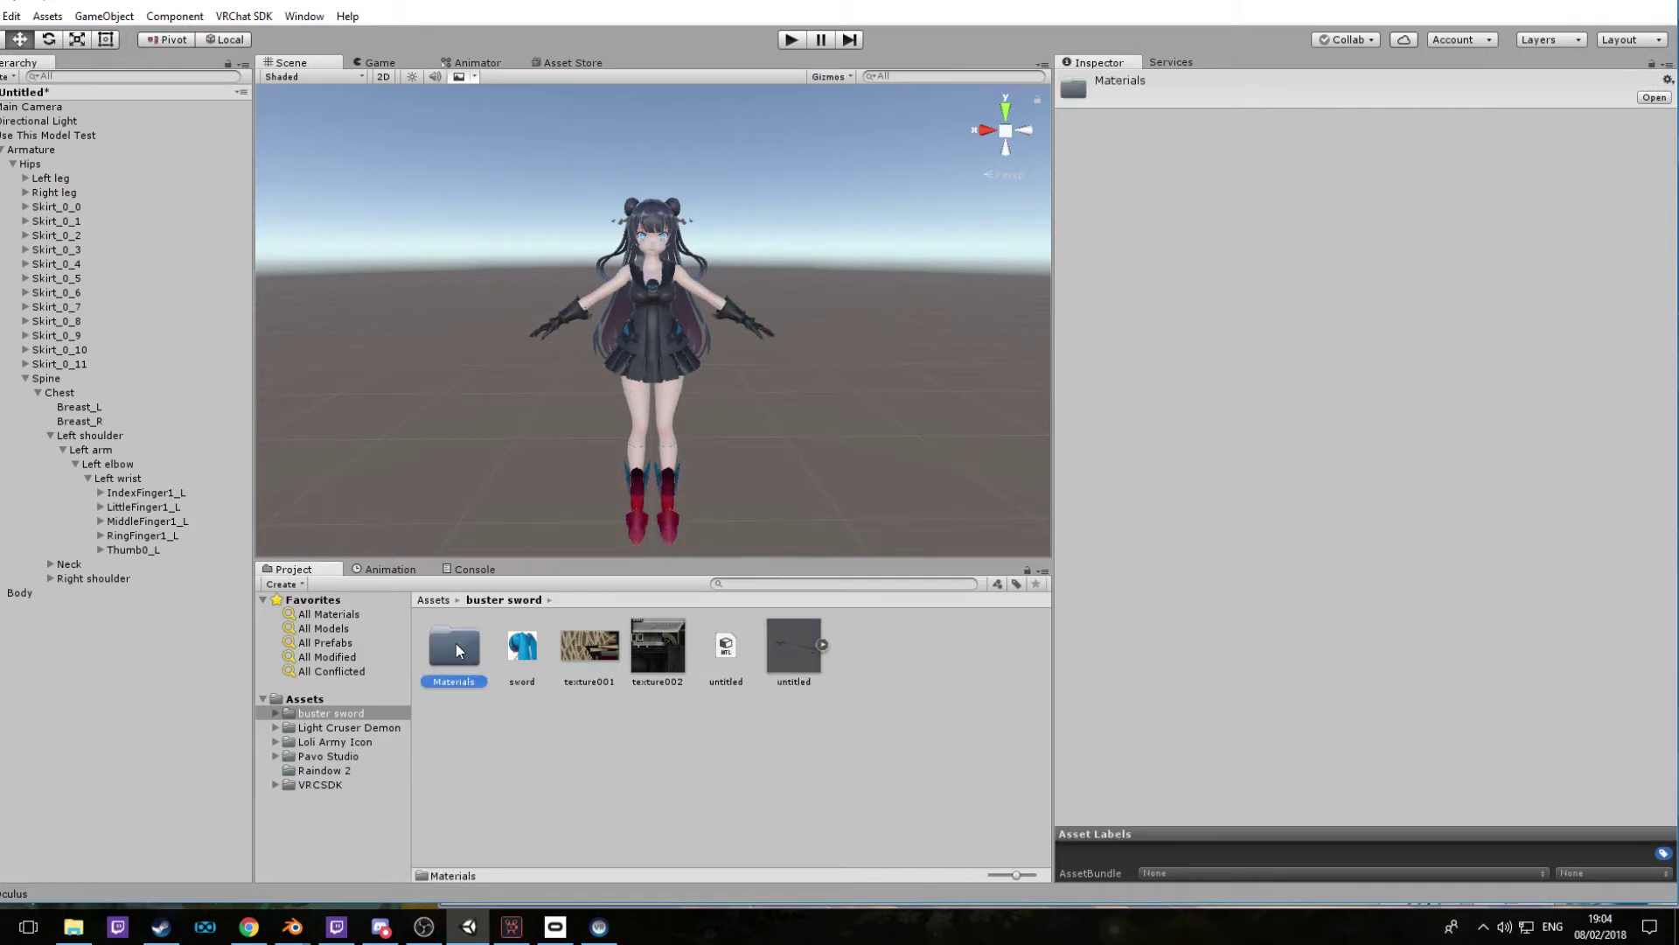
double_click(455, 645)
left_click(455, 647)
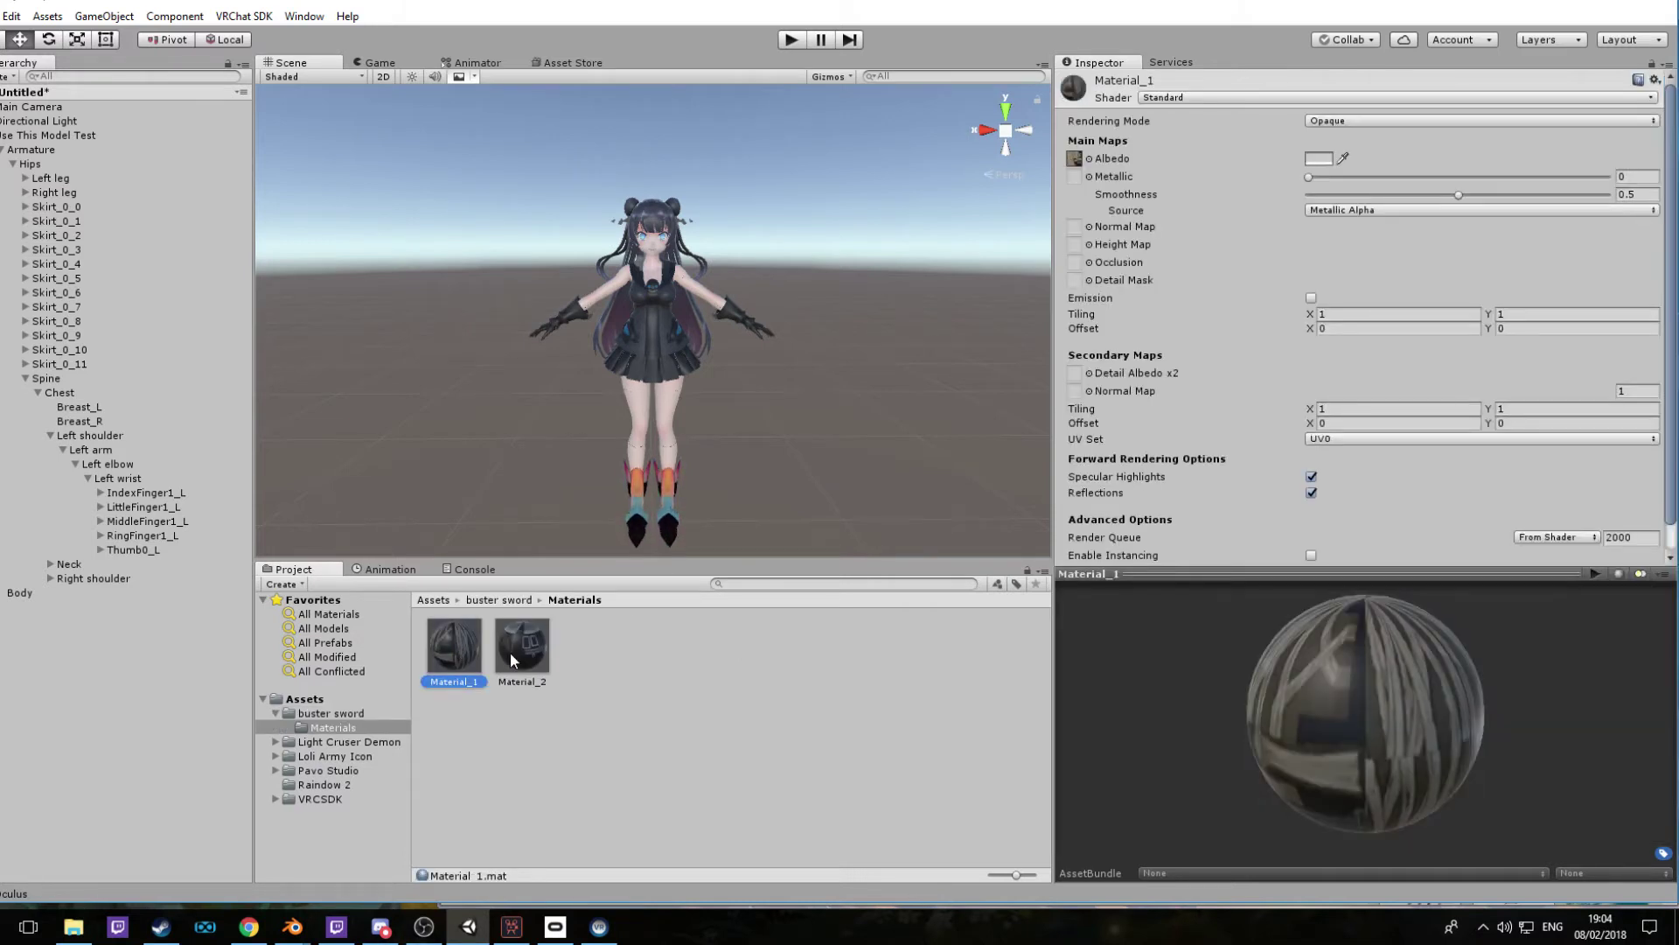
left_click(514, 660)
left_click(454, 666)
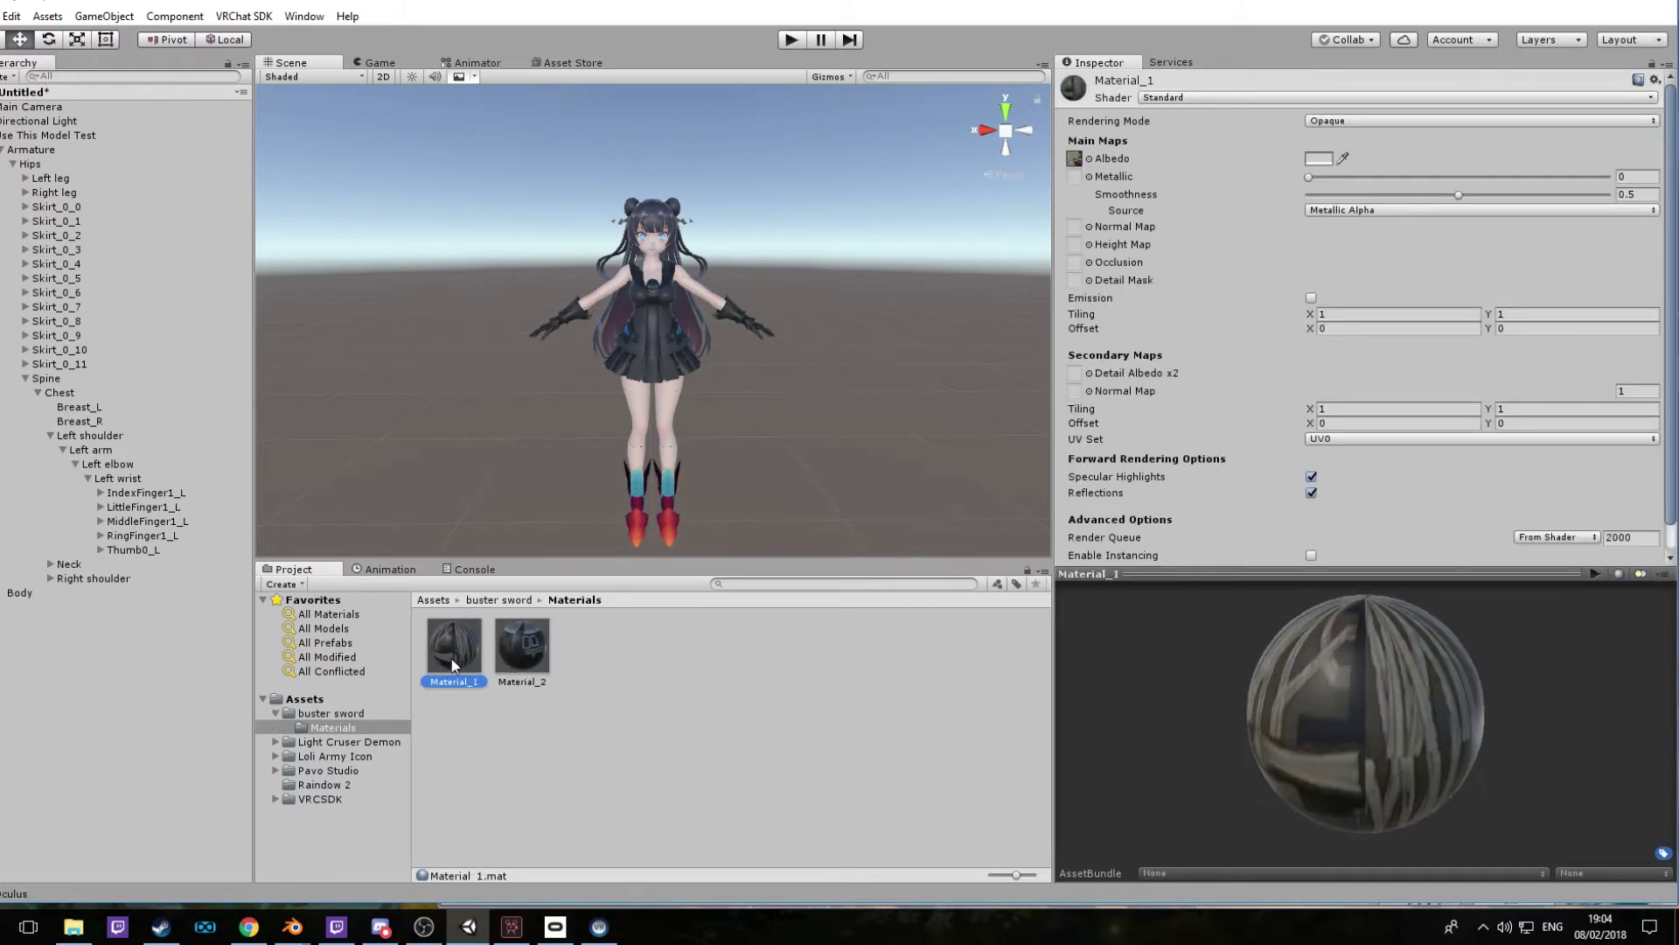
Add the untitled sword model from the buster sword folder as a child of the Left wrist bone and view it beside the avatar
left_click(348, 713)
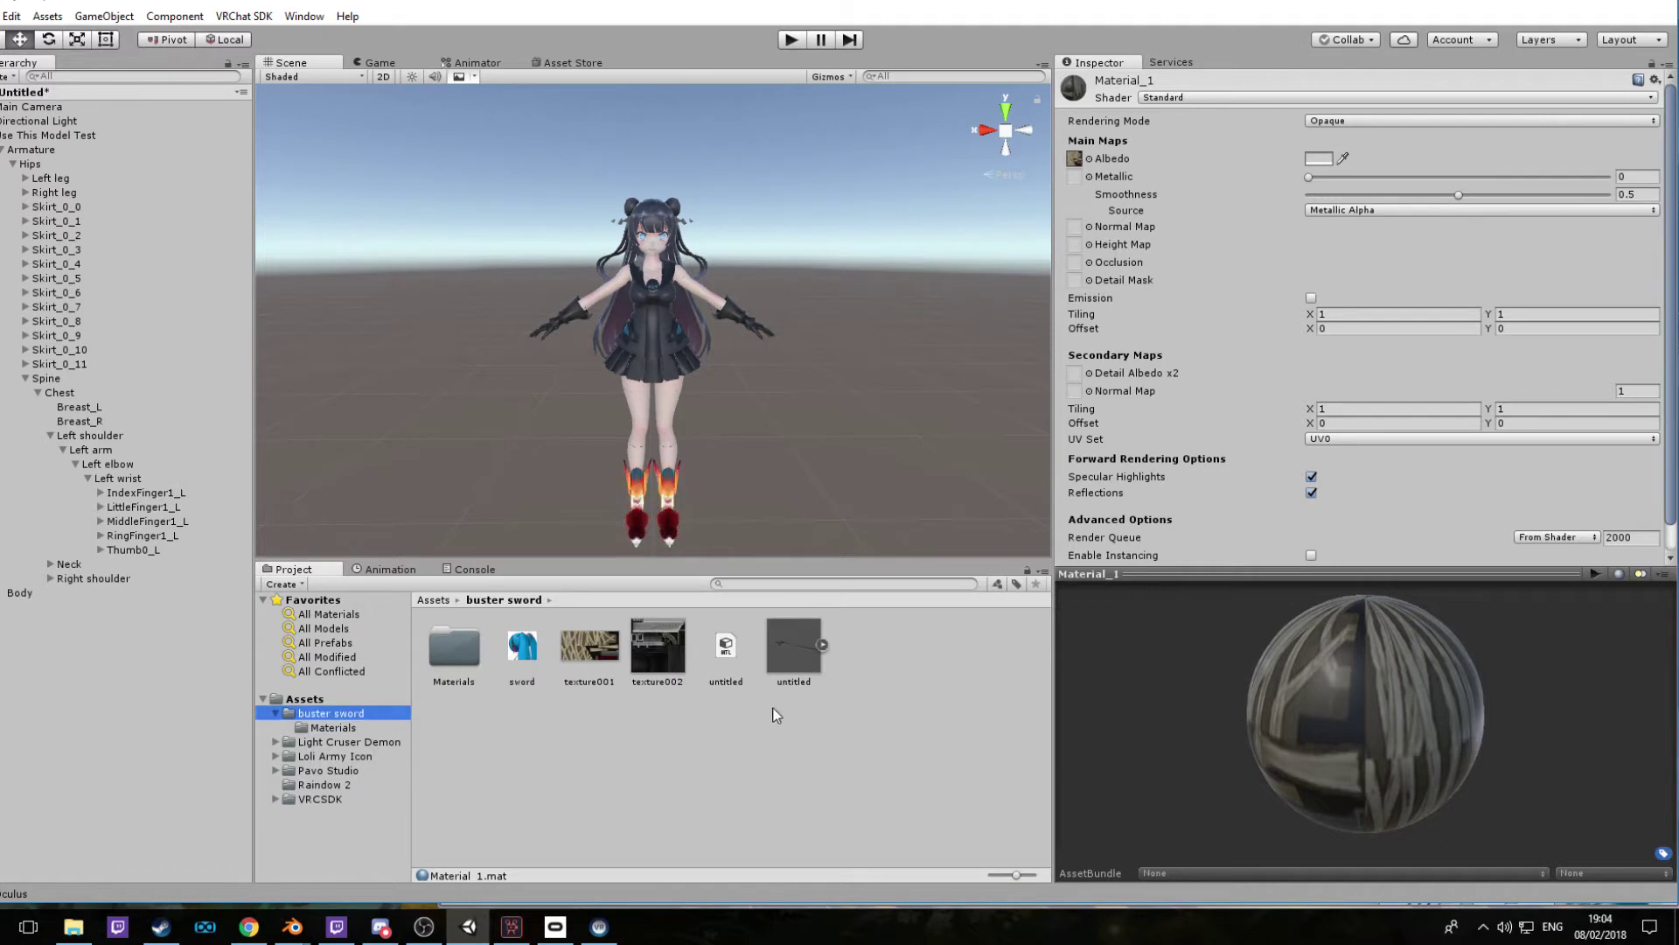
left_click_drag(792, 695, 140, 486)
key("f")
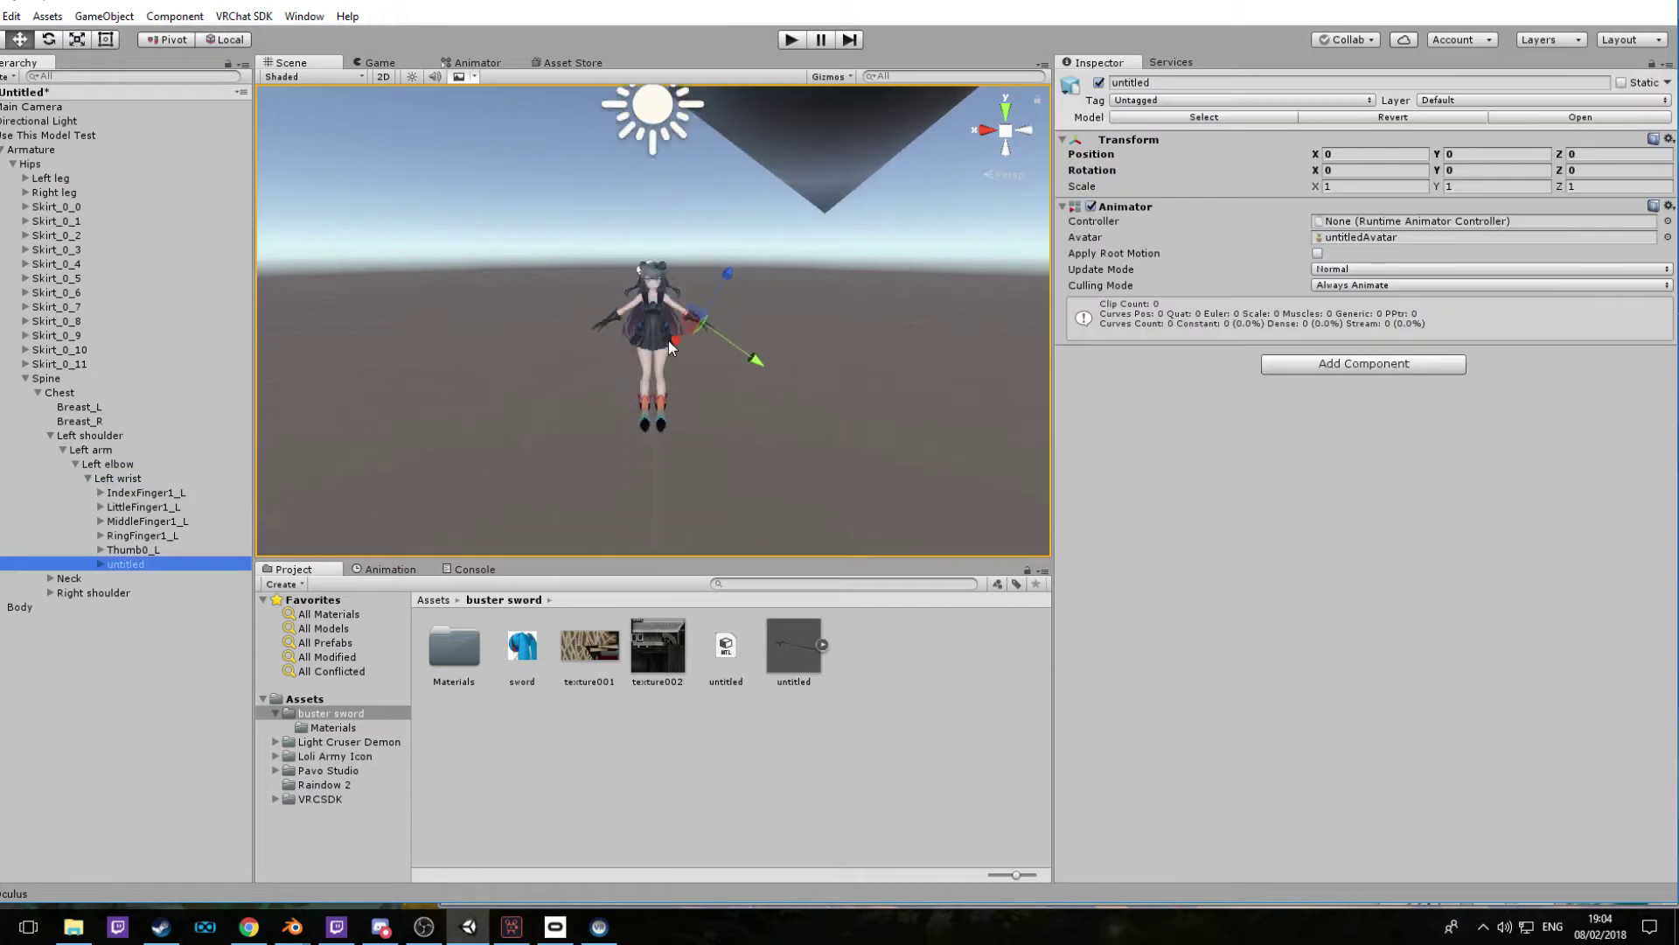
scroll(601, 320, "down", 12)
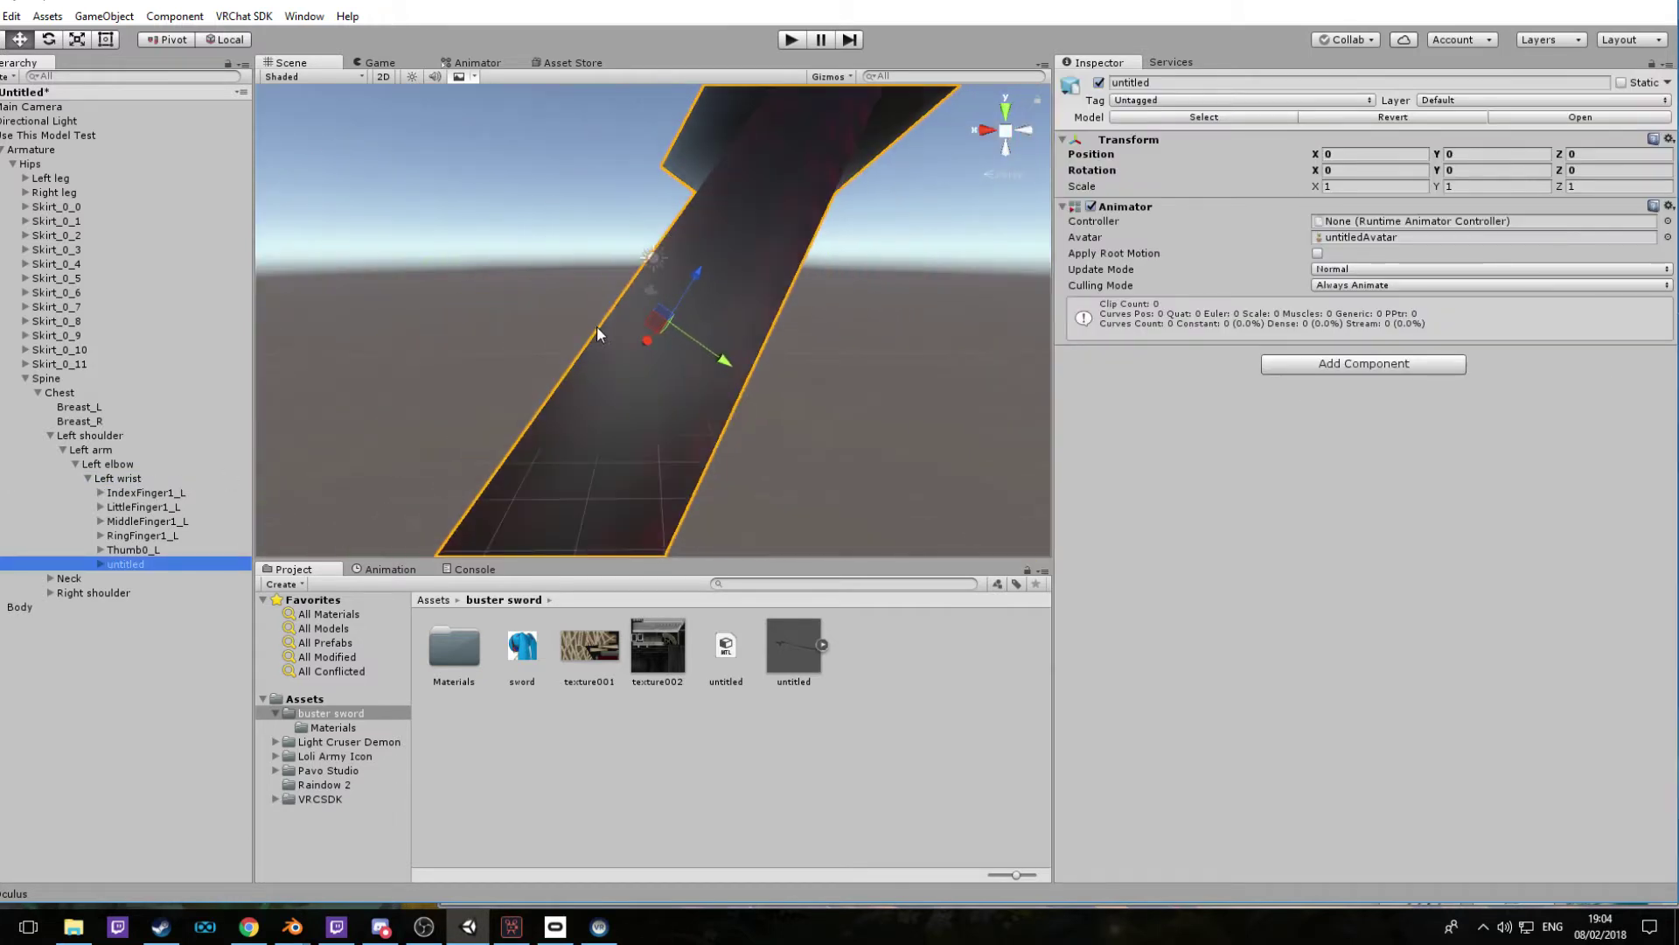
middle_click_drag(598, 325, 522, 347)
scroll(754, 328, "up", 8)
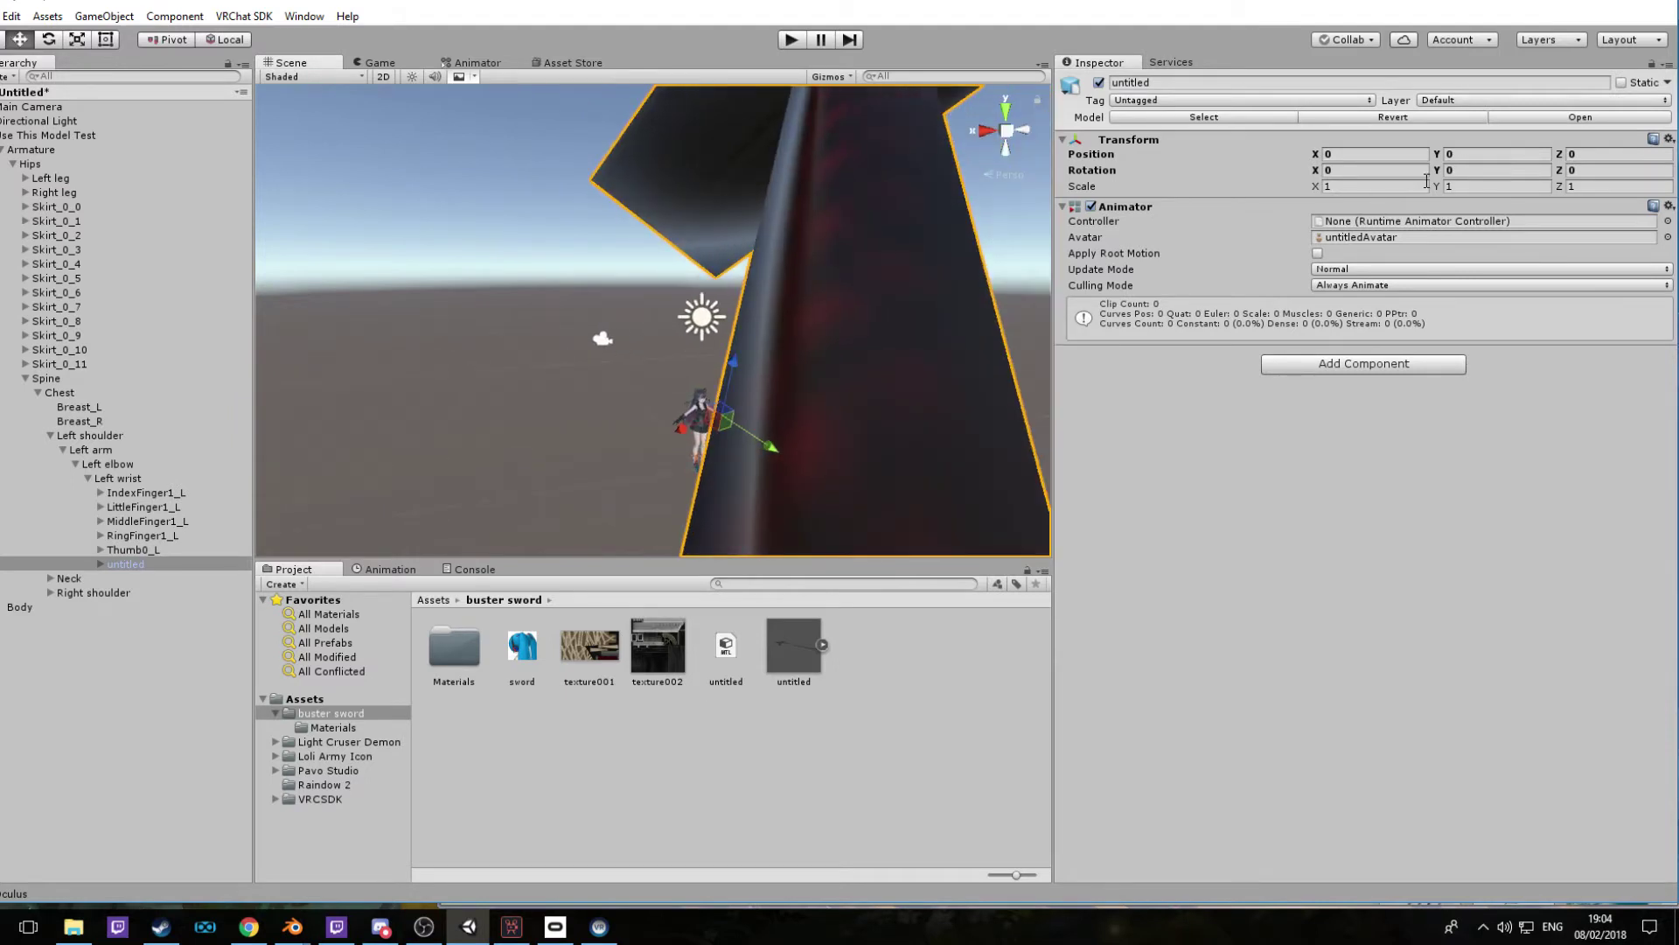
Set the sword's scale to 0.5 on X, Y and Z
left_click(1369, 185)
type("0.5")
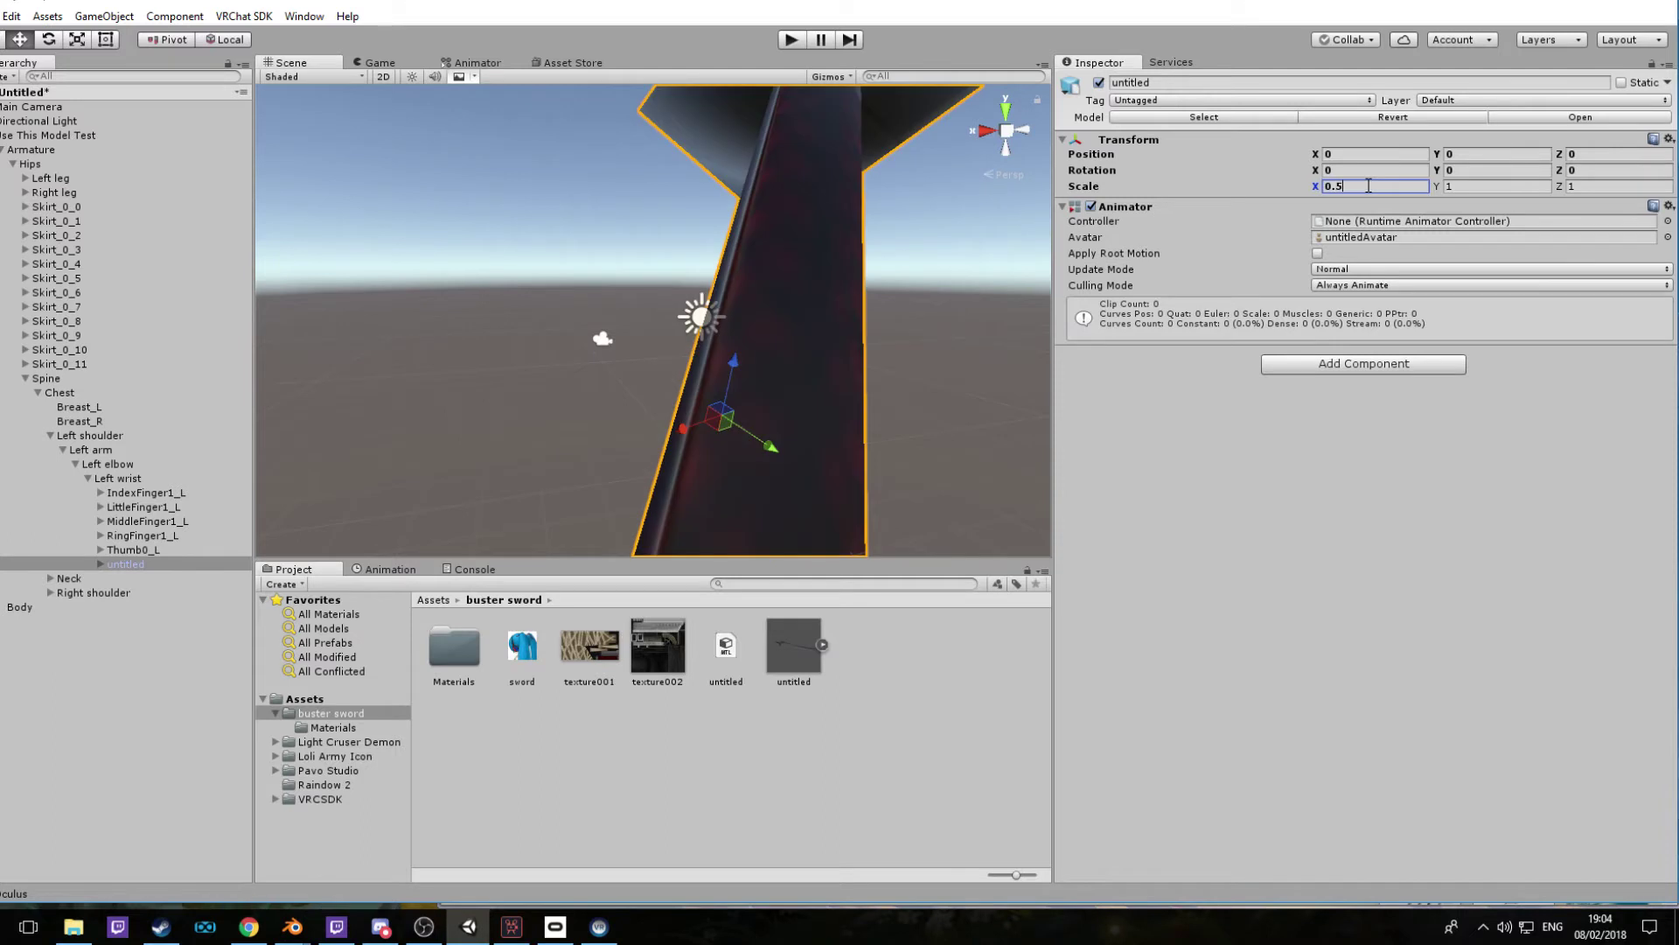
left_click(1462, 186)
type("0.5")
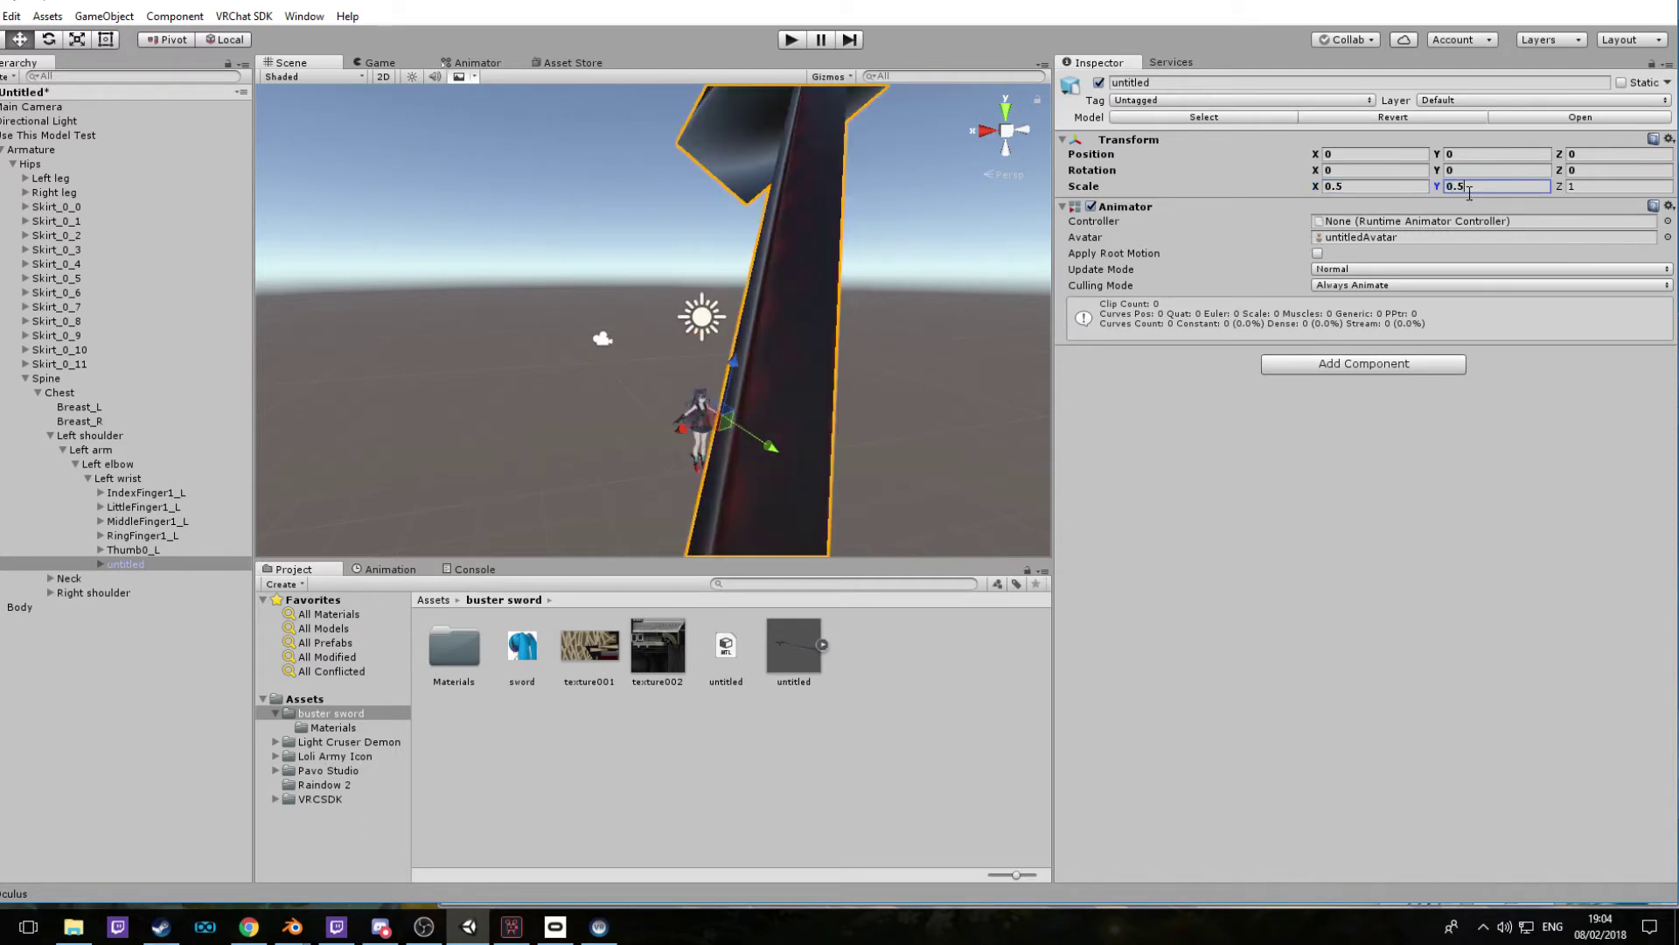
left_click(1609, 186)
type("0.5")
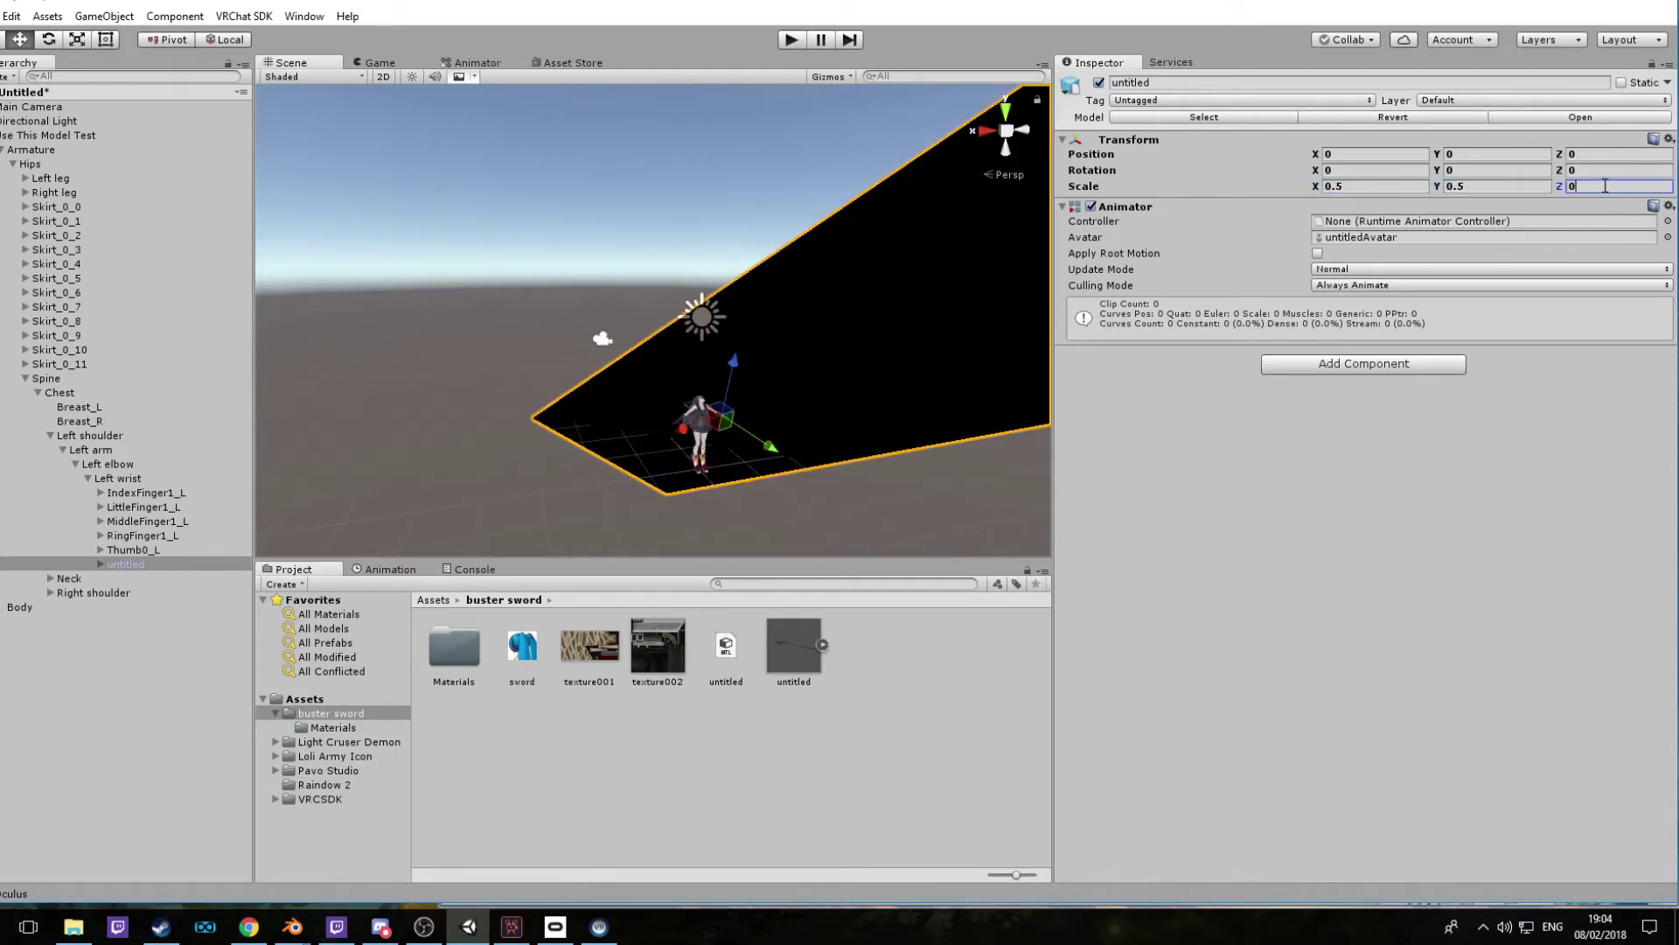
Set the left-wrist sword's scale to 0.05 on X, Y and Z
left_click(1411, 186)
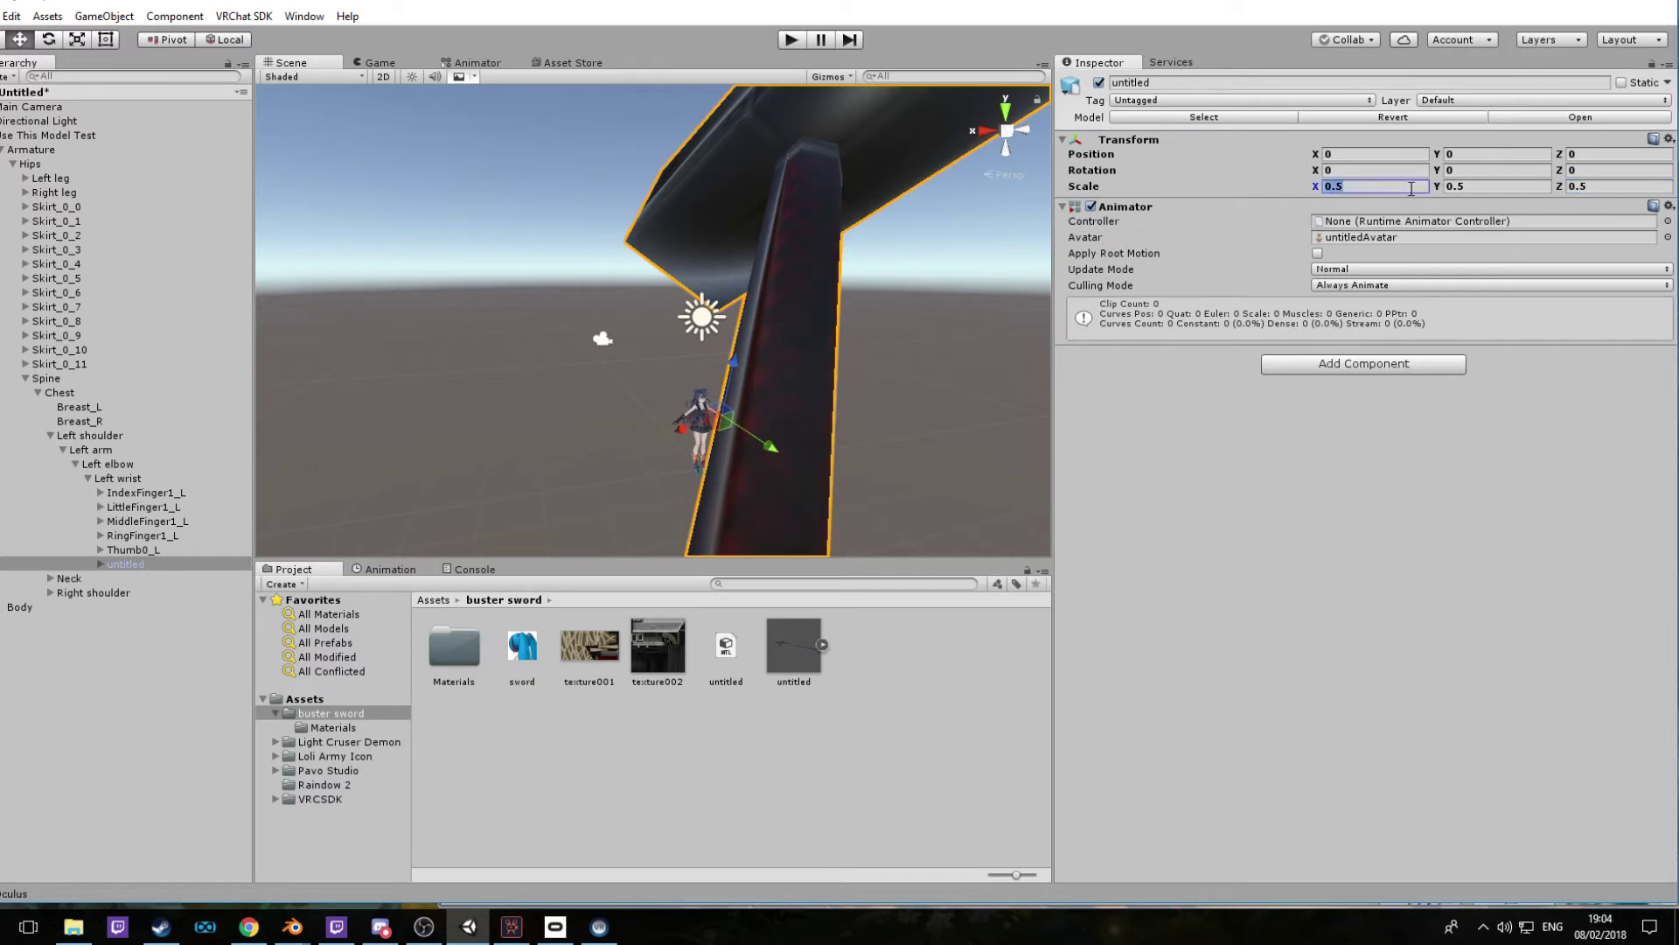
key("BackSpace")
type("1")
left_click(1483, 187)
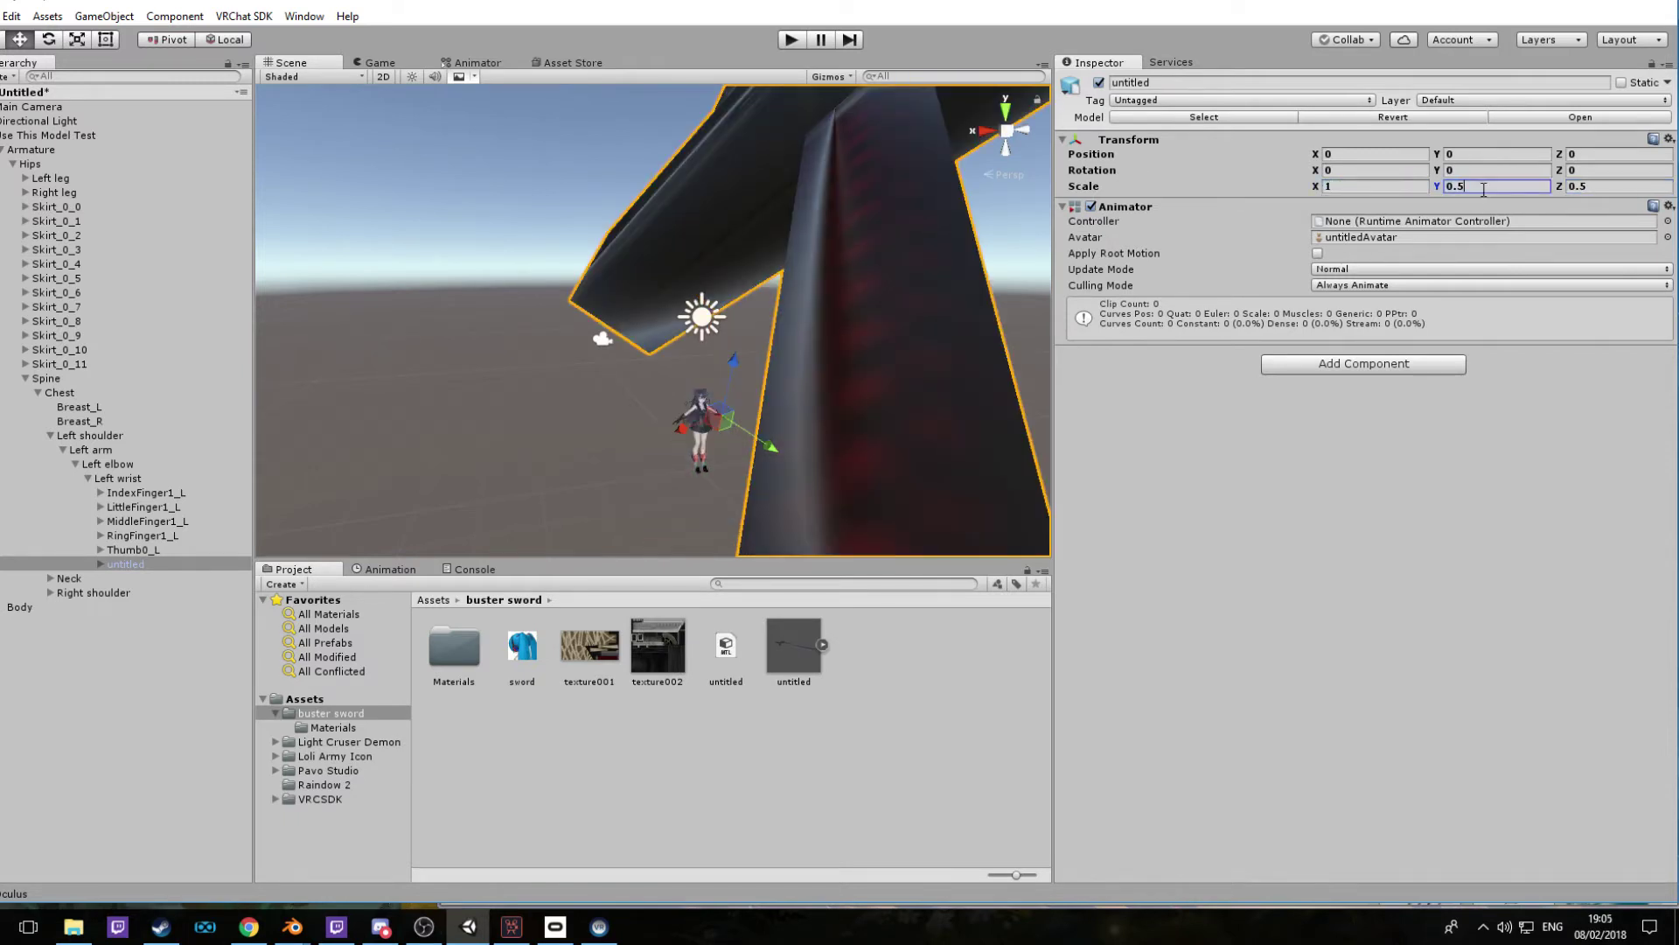
key("BackSpace")
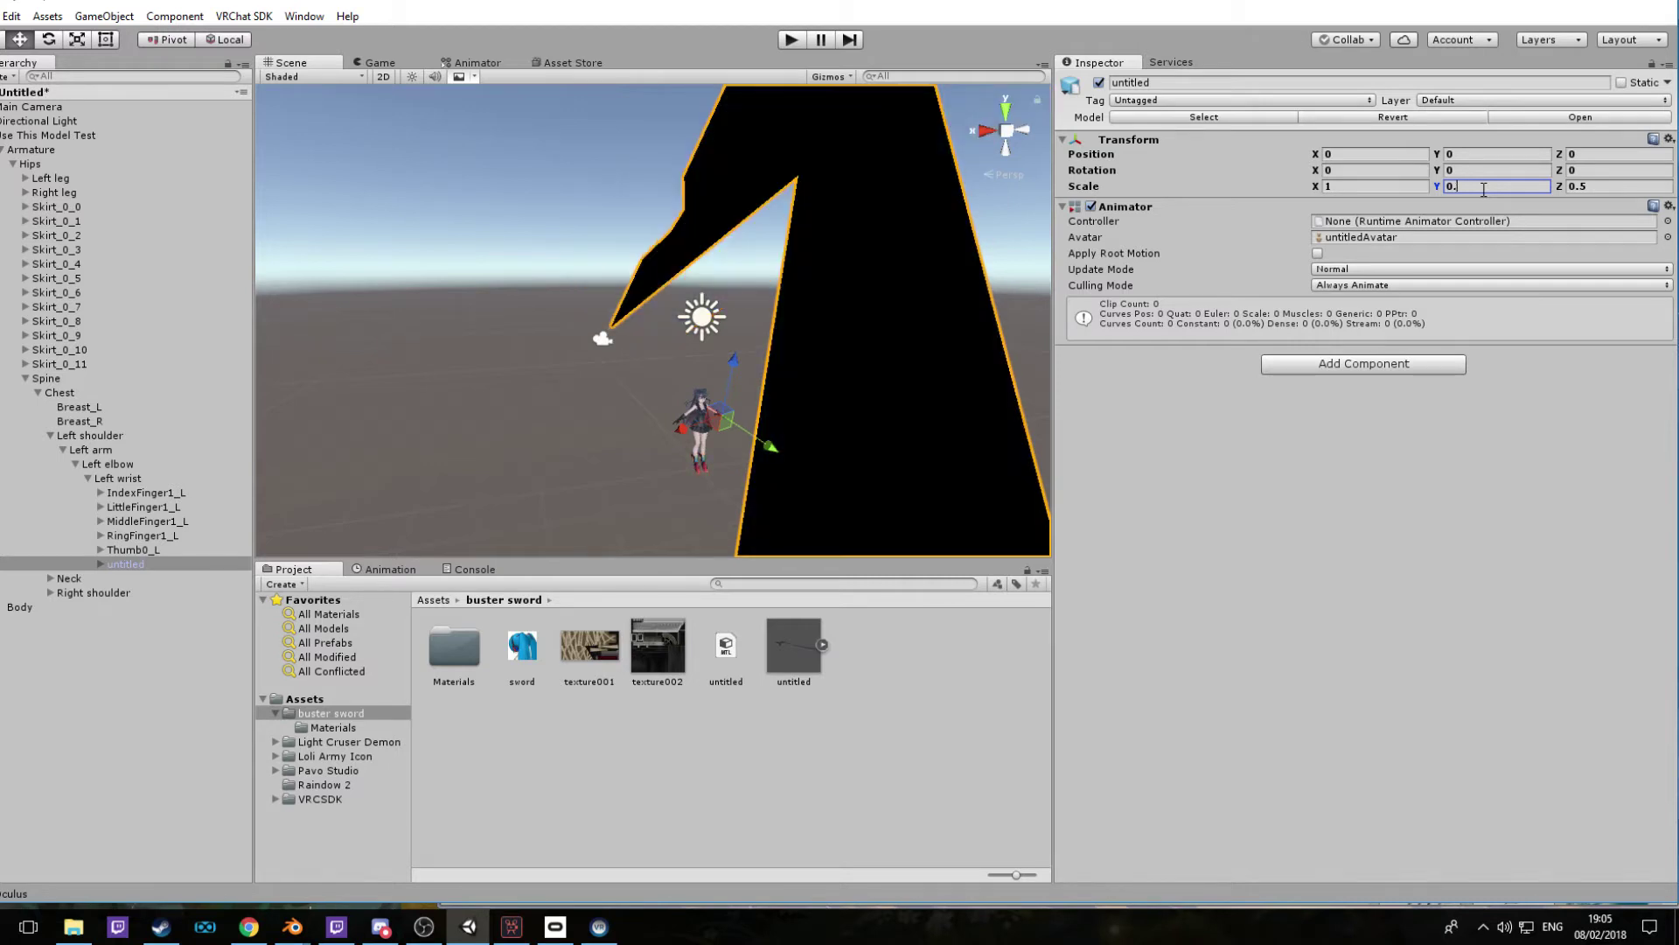
type("05")
left_click(1372, 187)
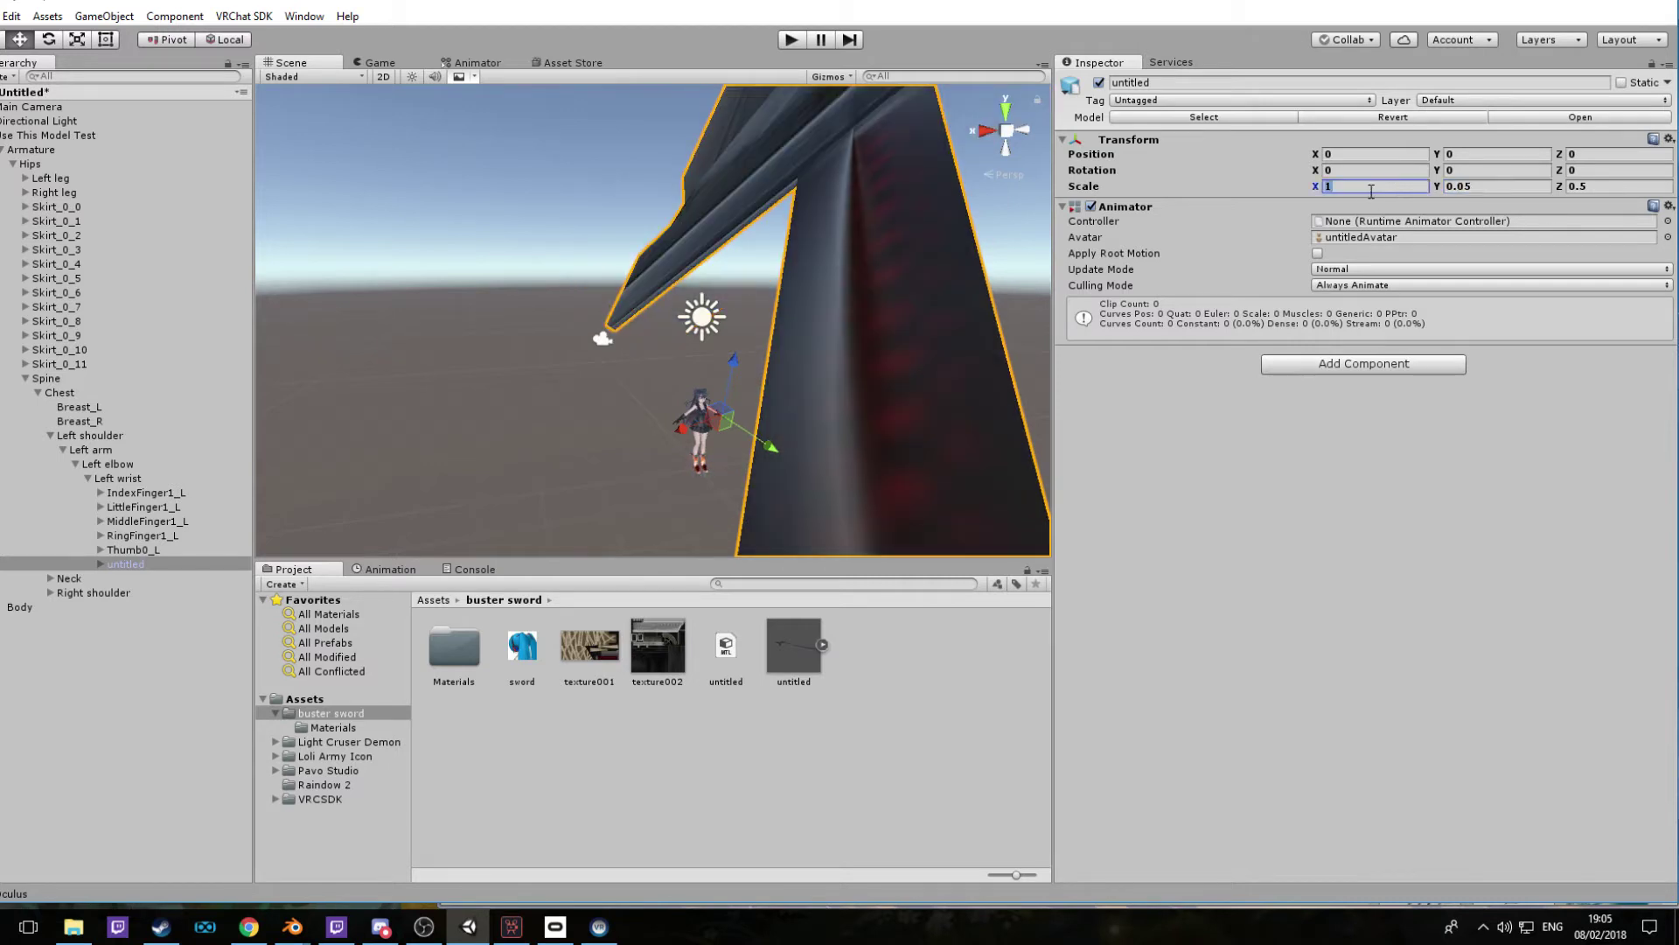
type("0.05")
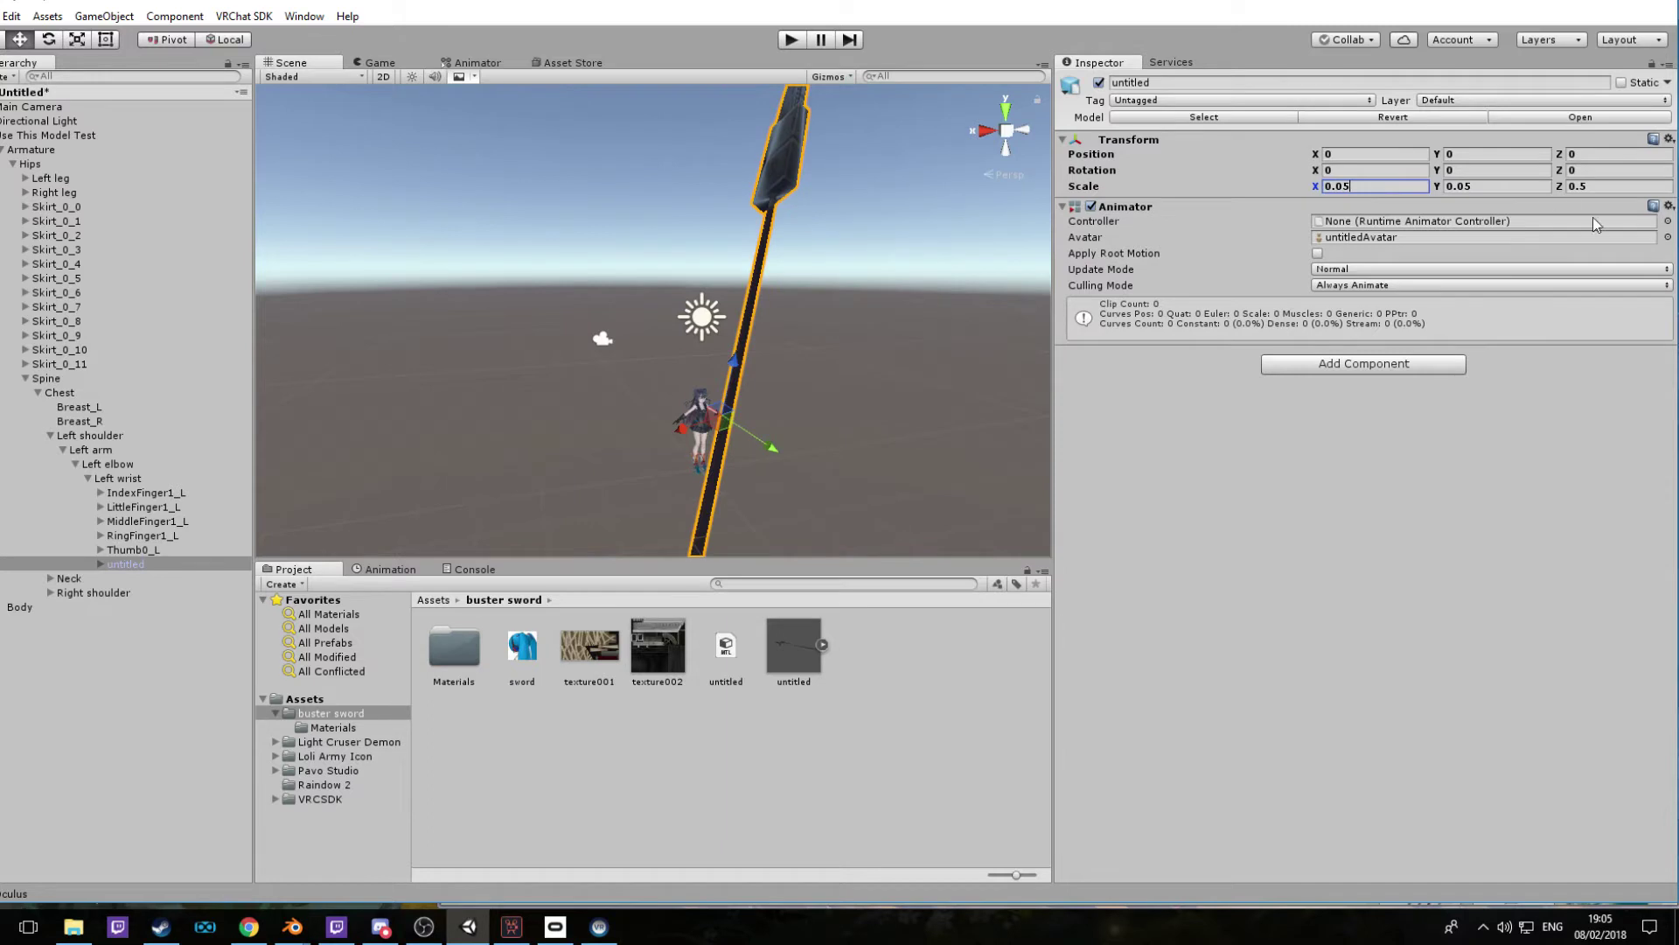
left_click(1625, 191)
type("0.05")
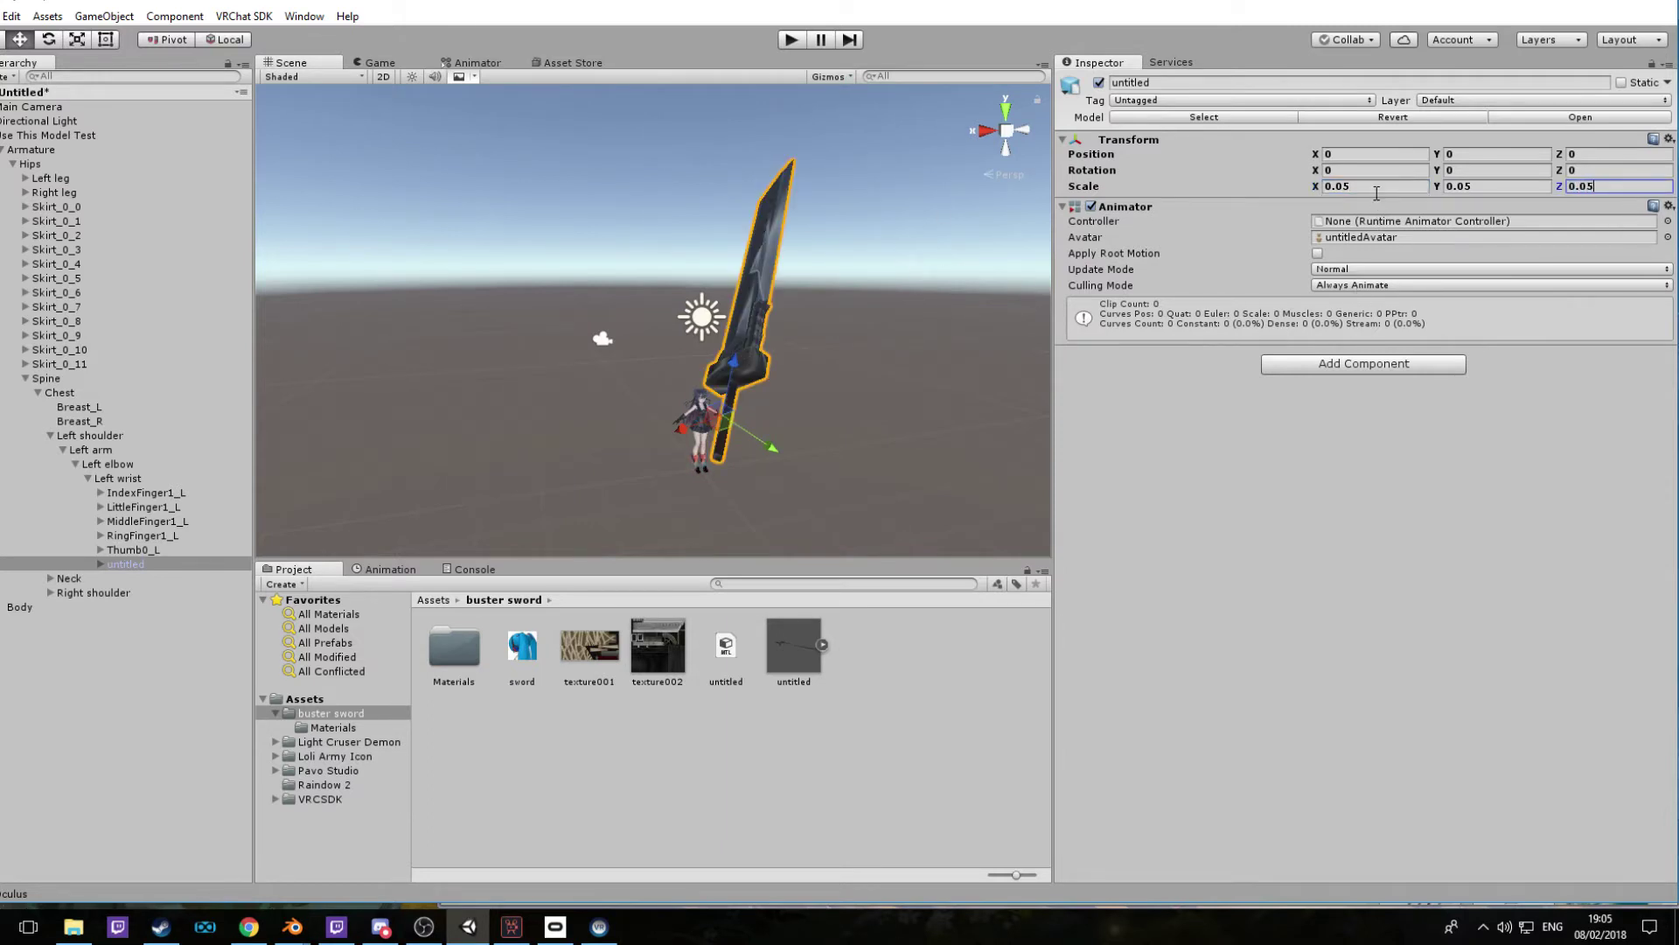
Reduce the left-wrist sword's scale to 0.03 on X, Y and Z
left_click(1376, 186)
type("0.03")
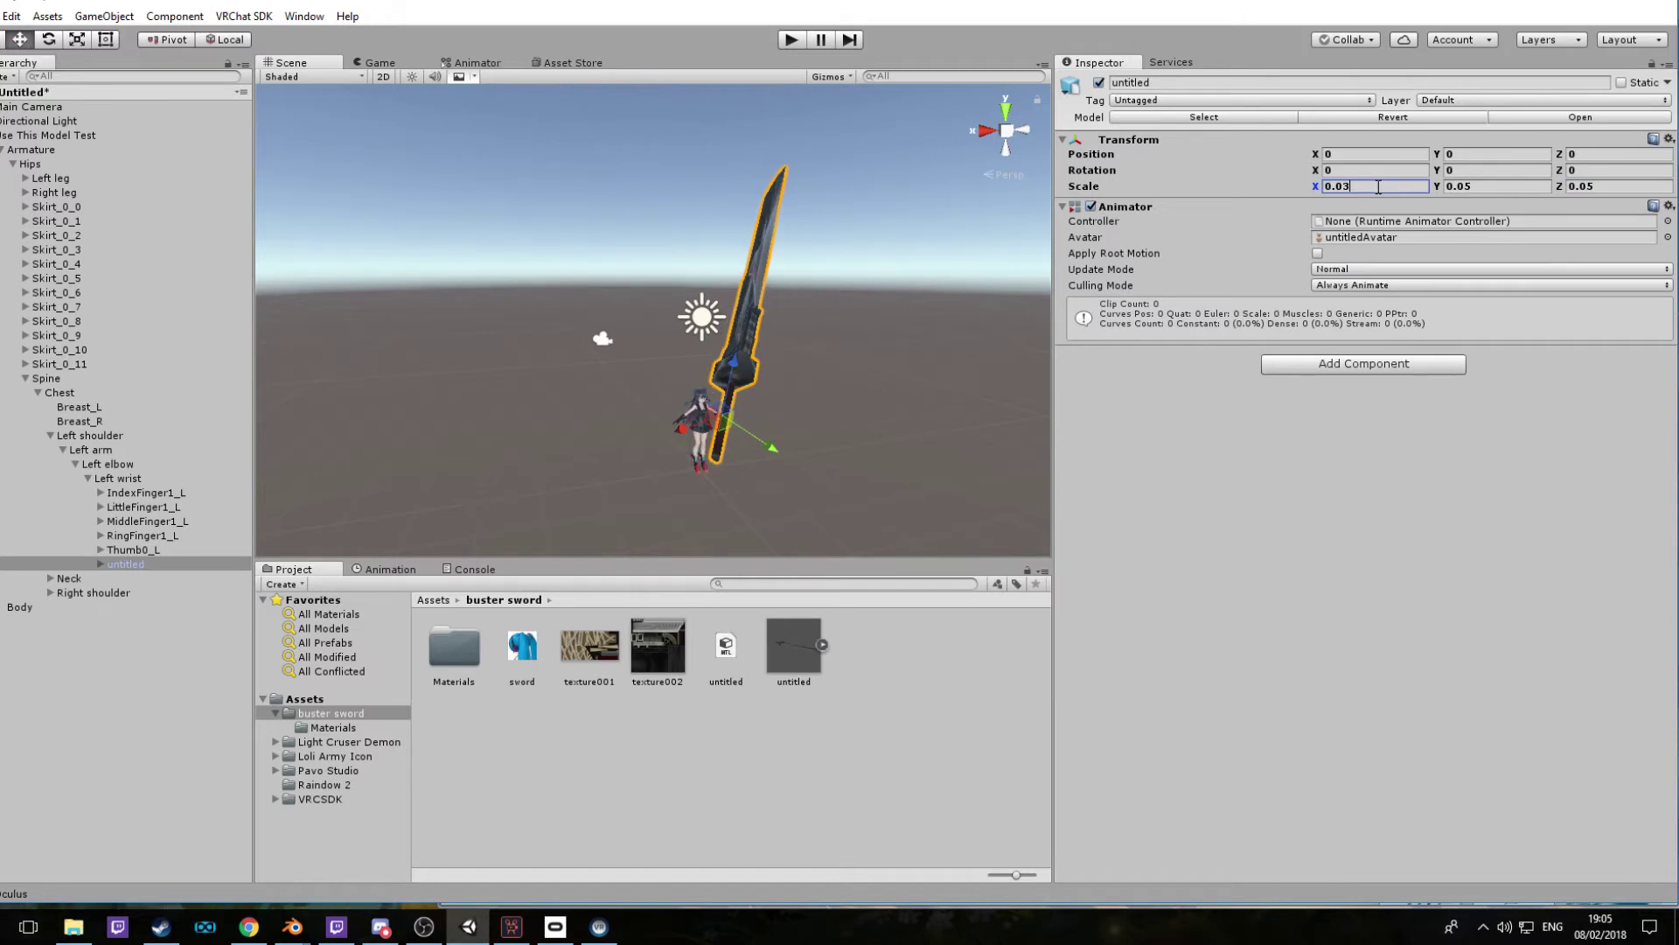
left_click(1497, 187)
type("0.03")
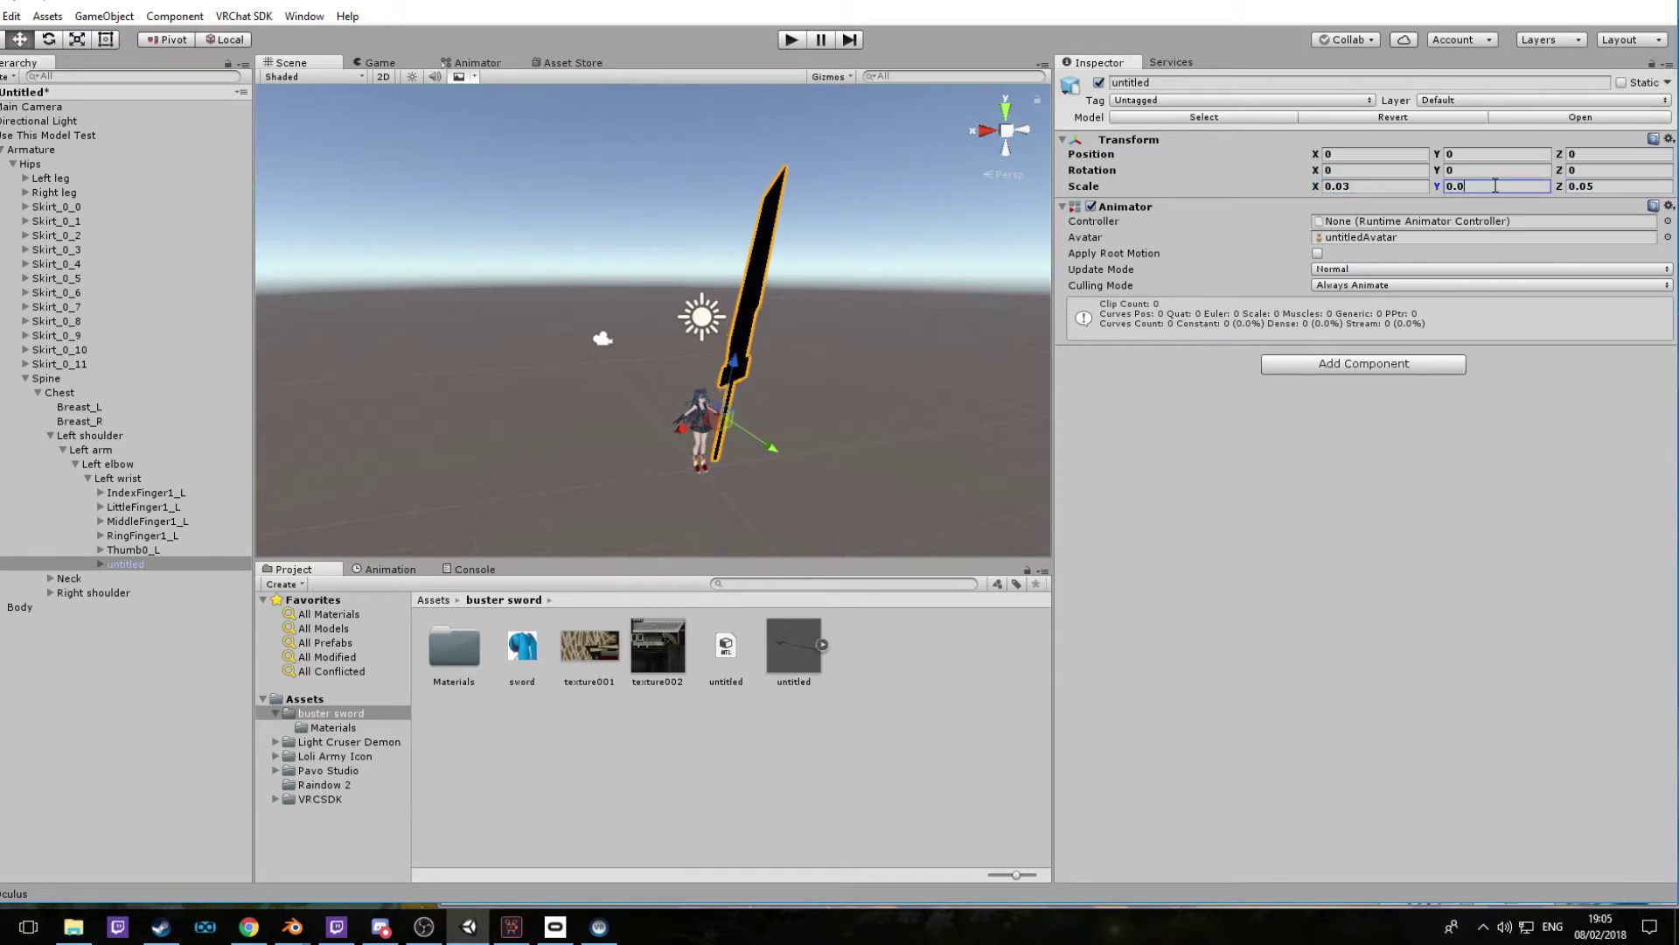
left_click(1609, 190)
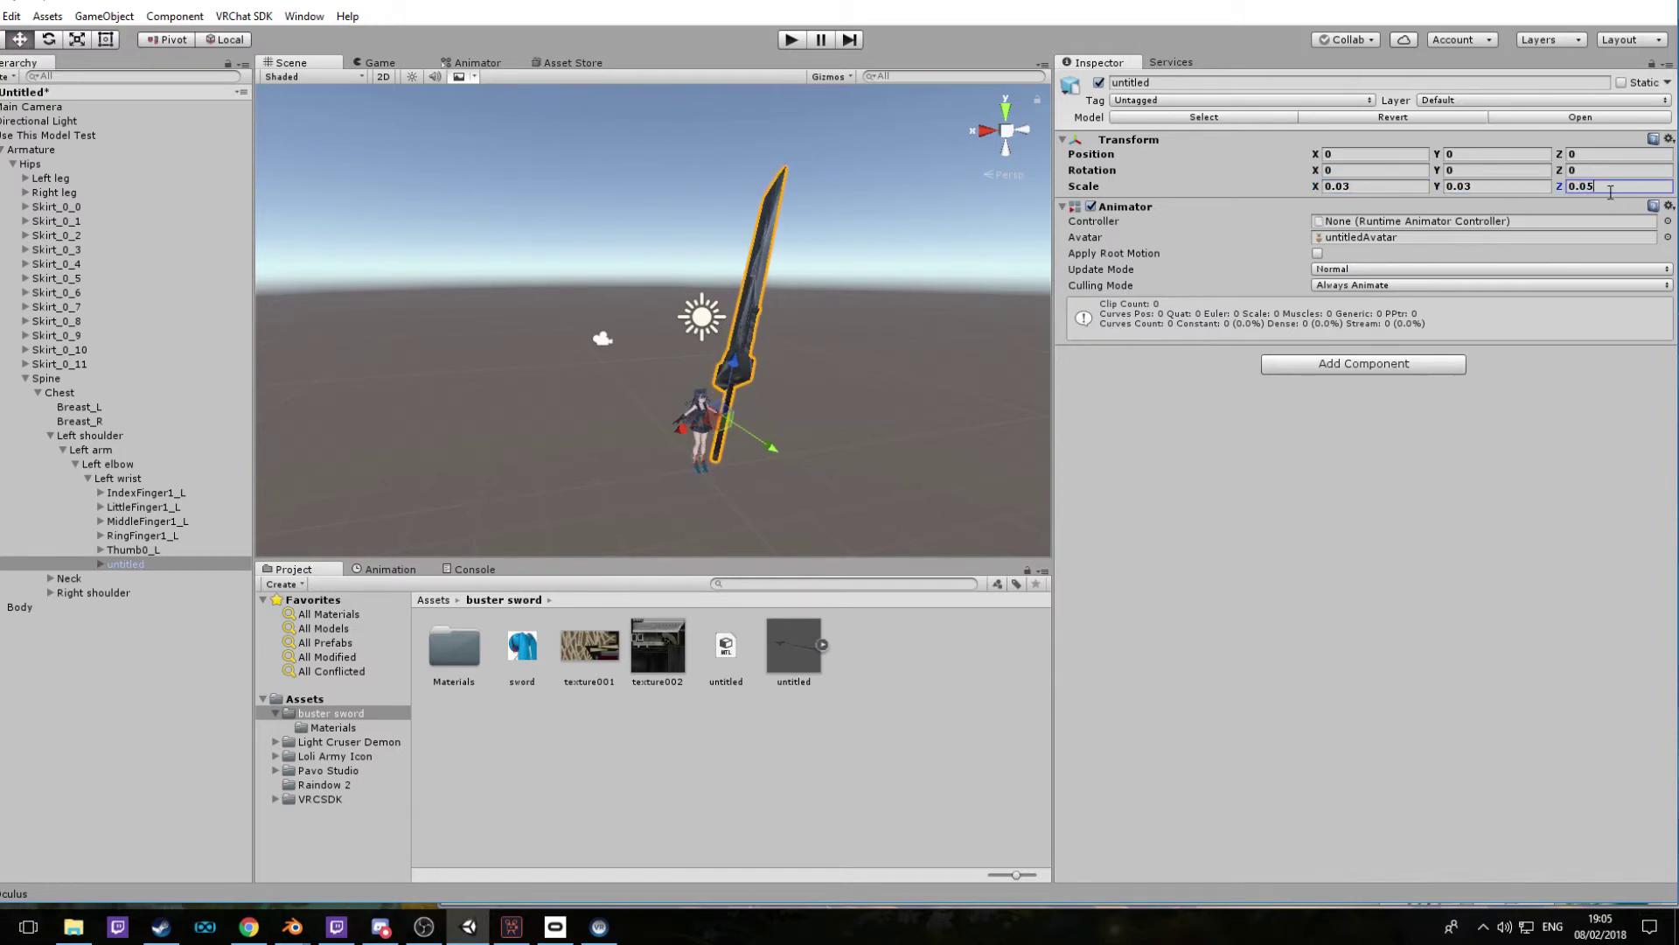
type("0.03")
Reduce the left-wrist sword's scale to 0.01 on all three axes
left_click(1379, 185)
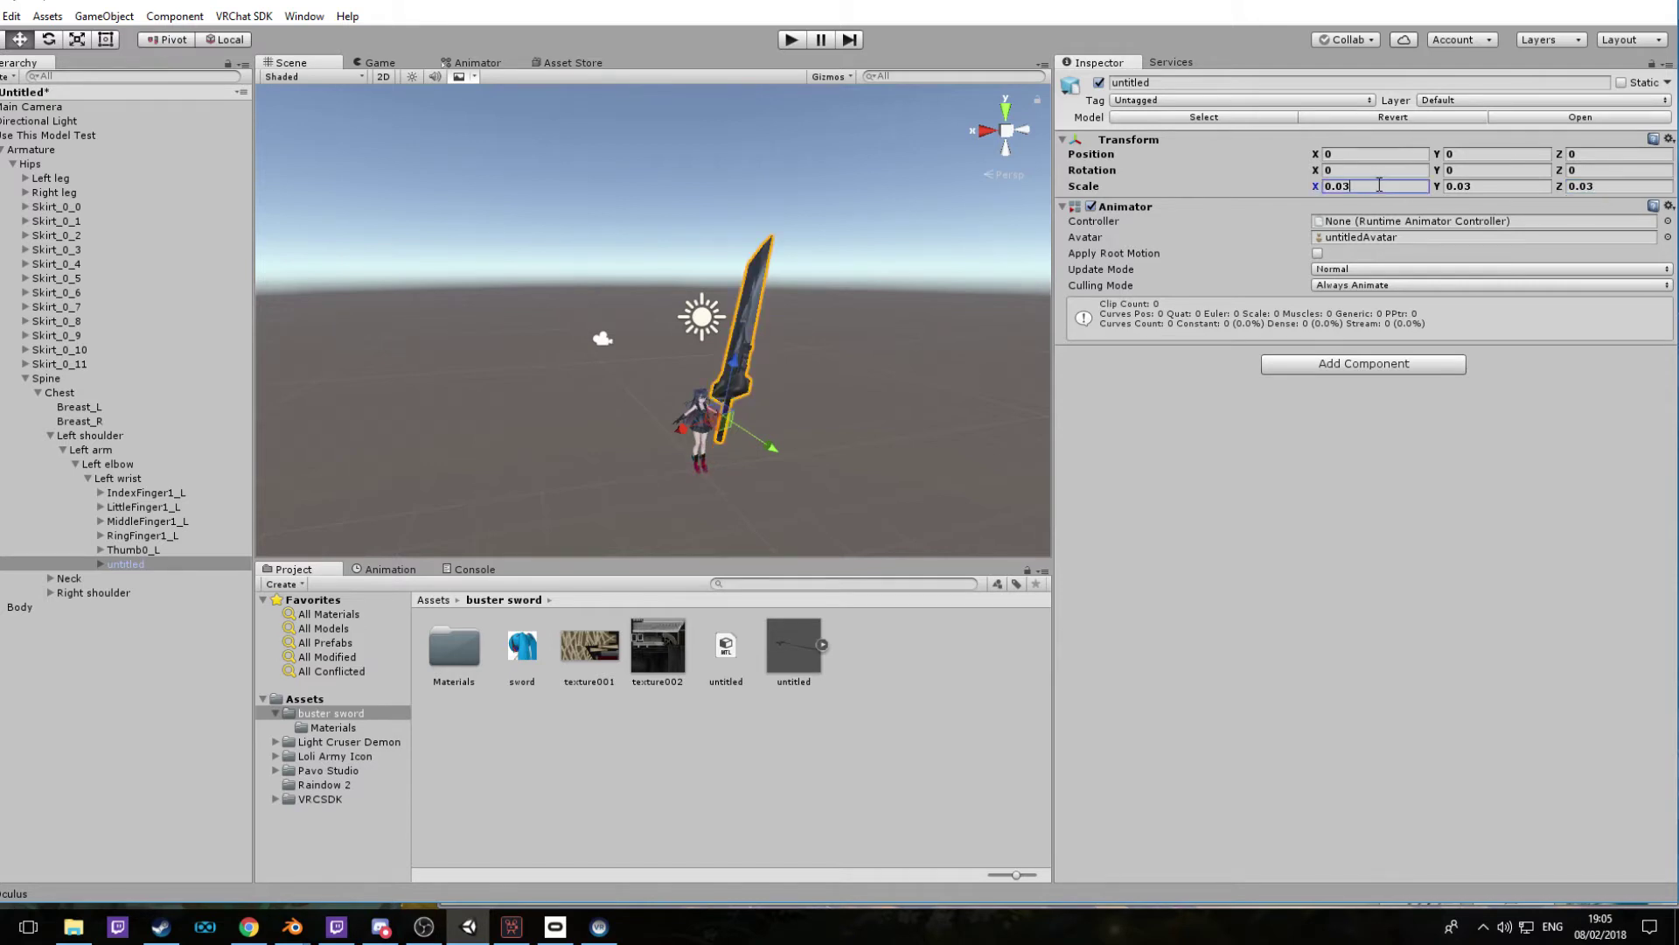
key("BackSpace")
type("1")
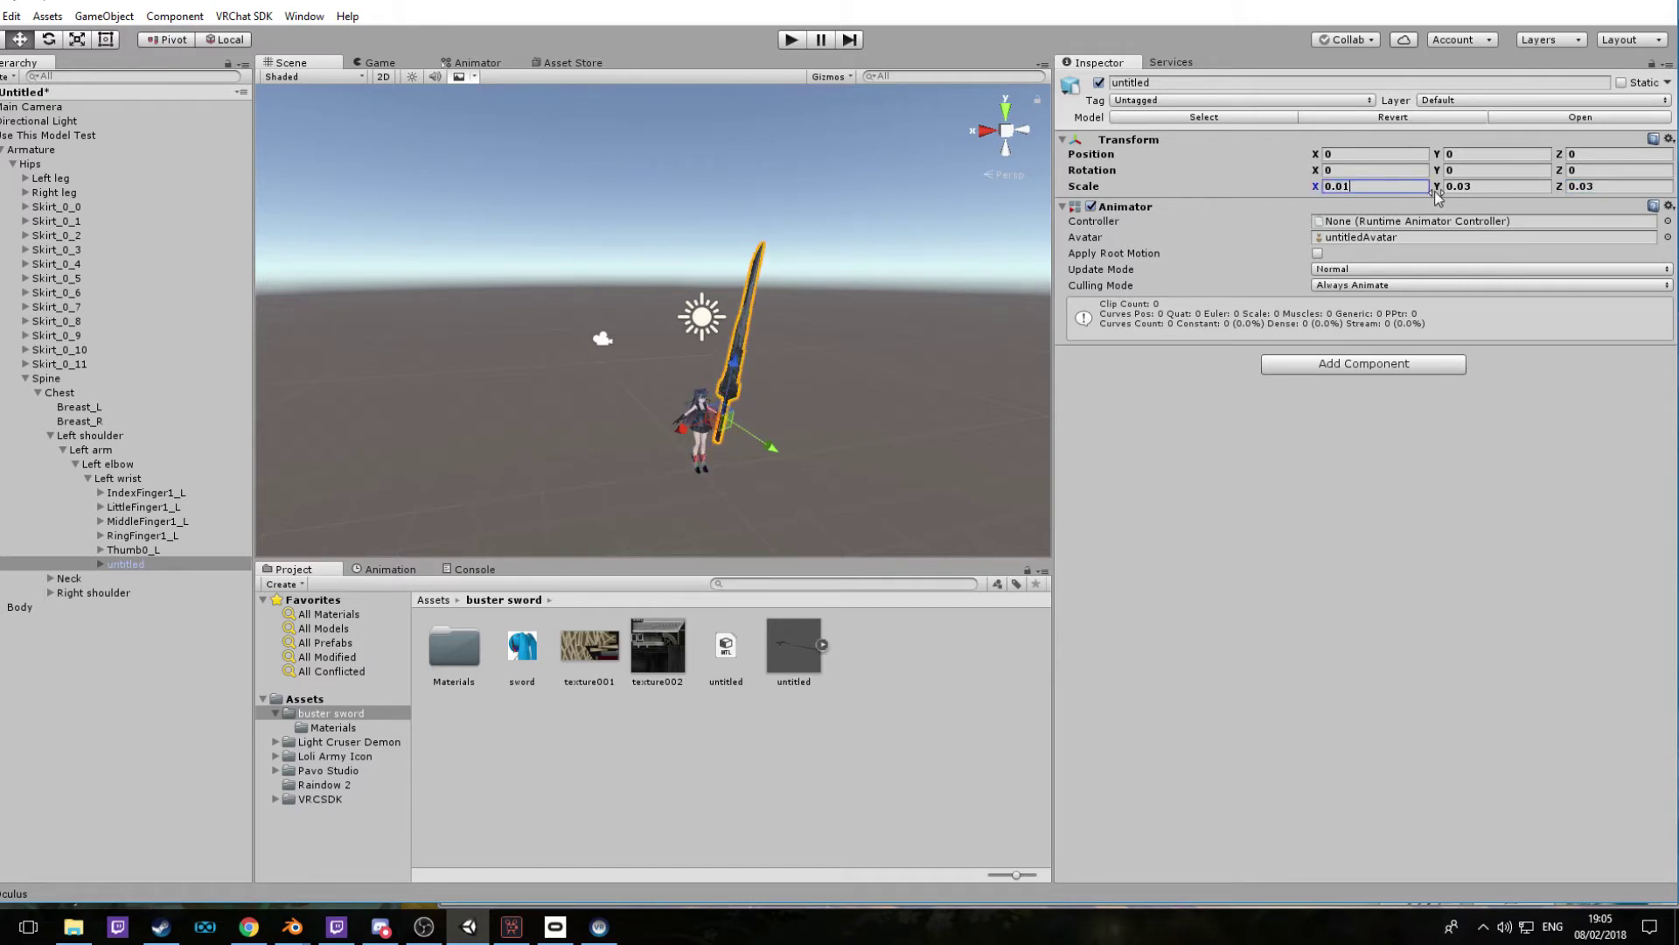
left_click(1486, 186)
key("BackSpace")
type("1")
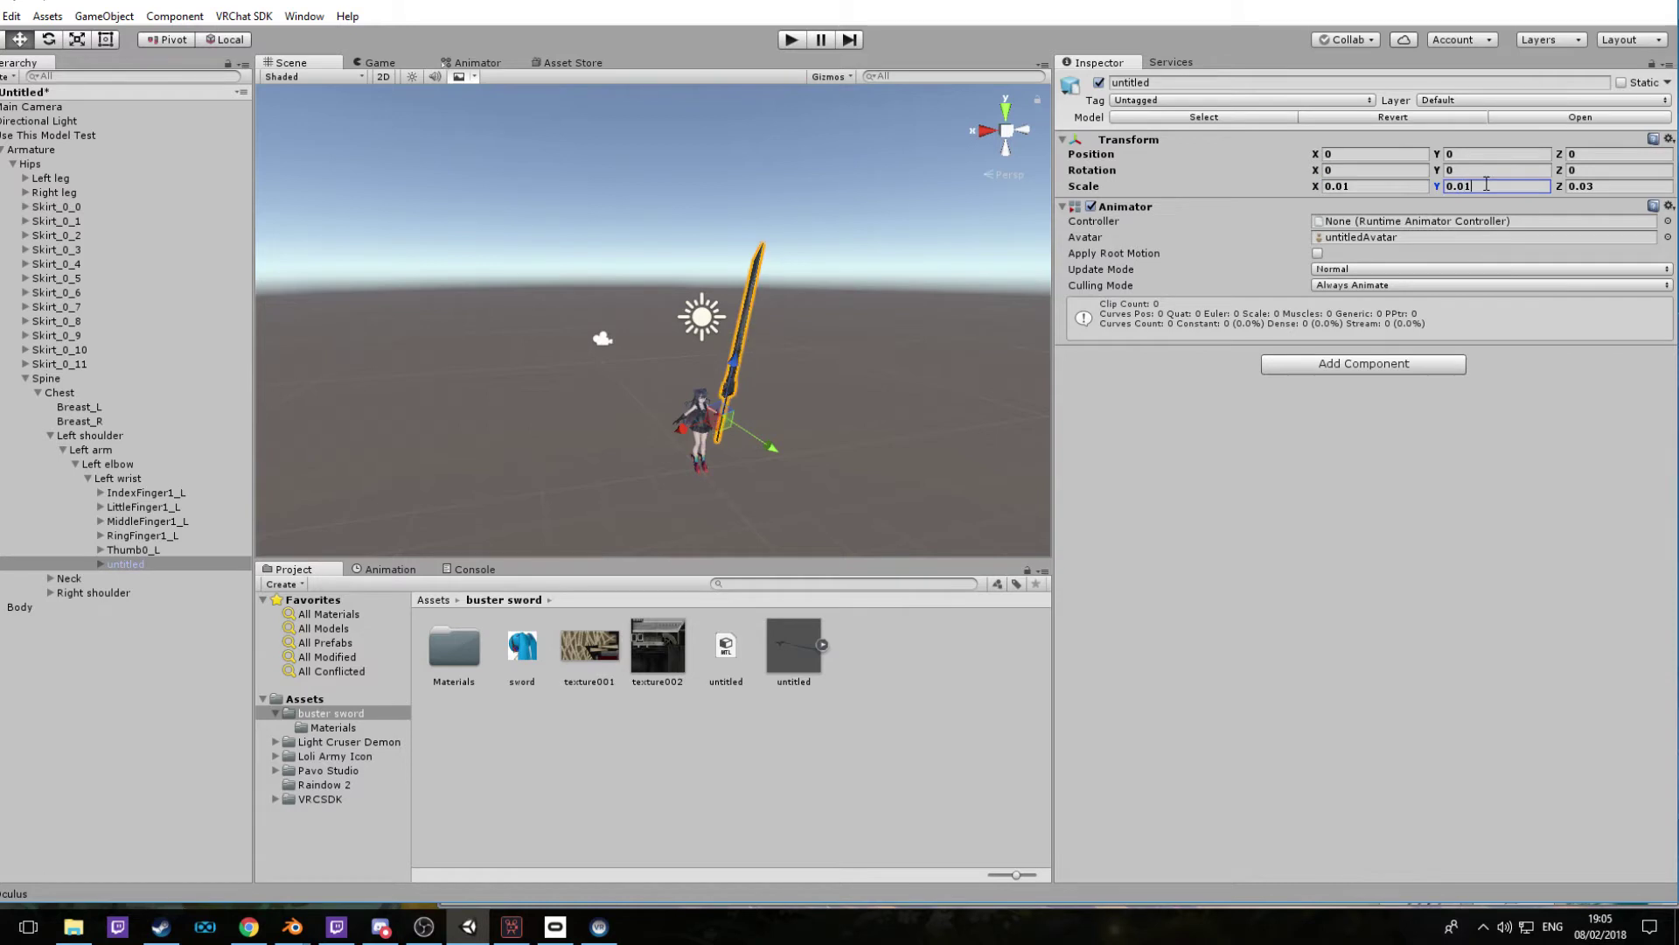
left_click(1614, 188)
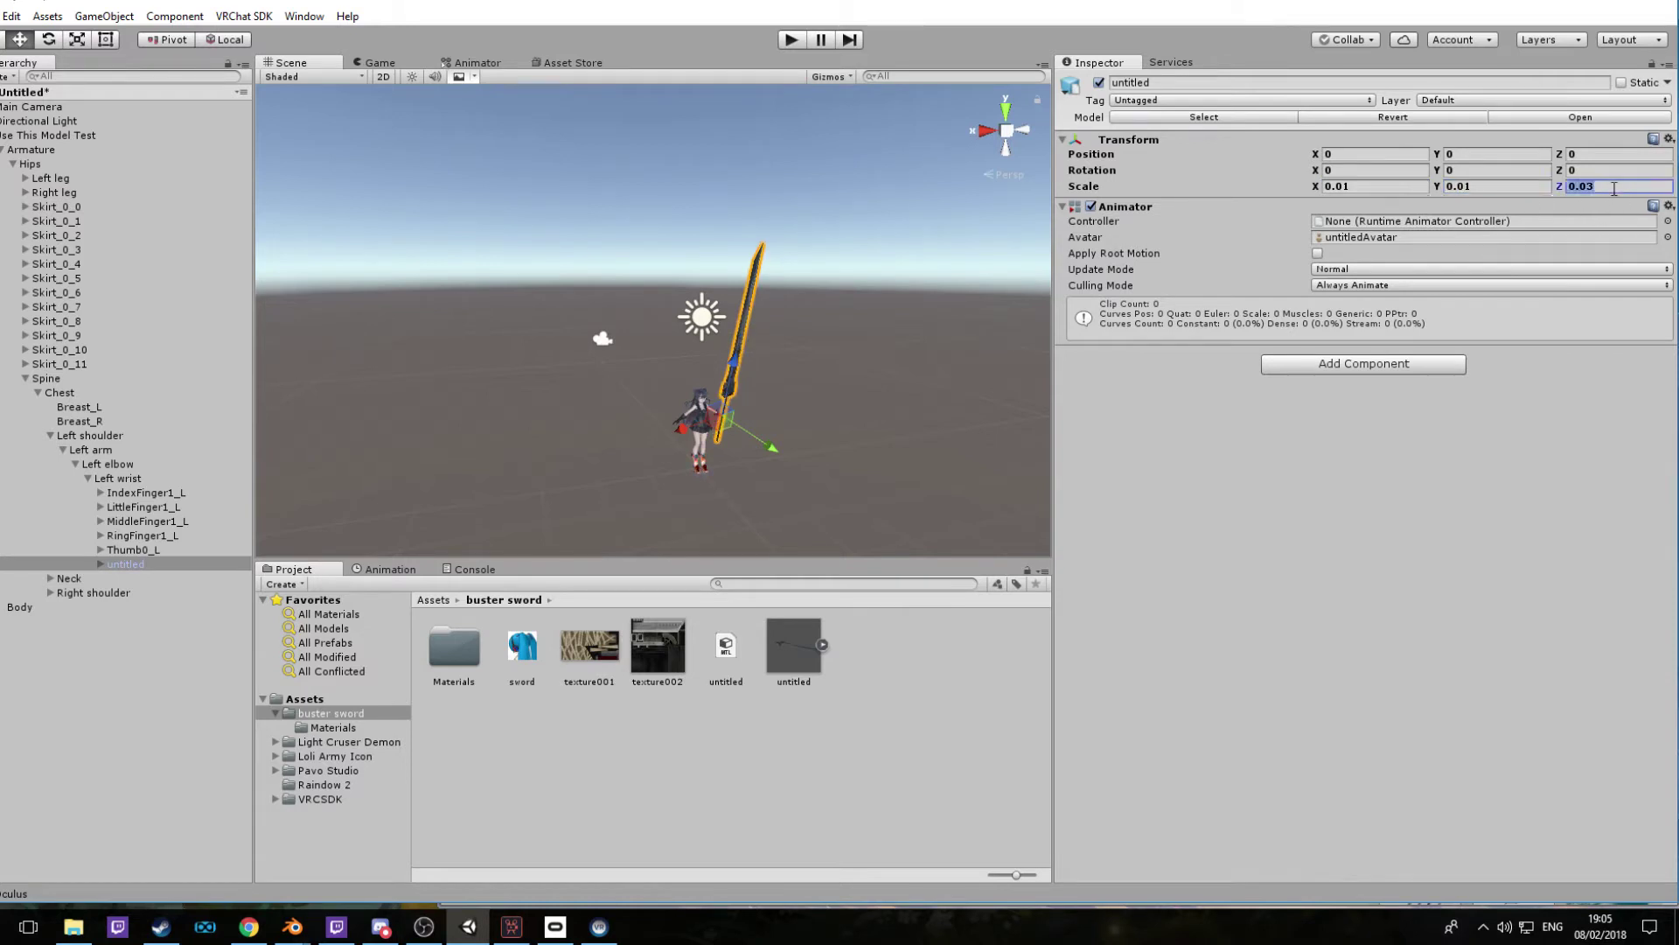
key("BackSpace")
type("1")
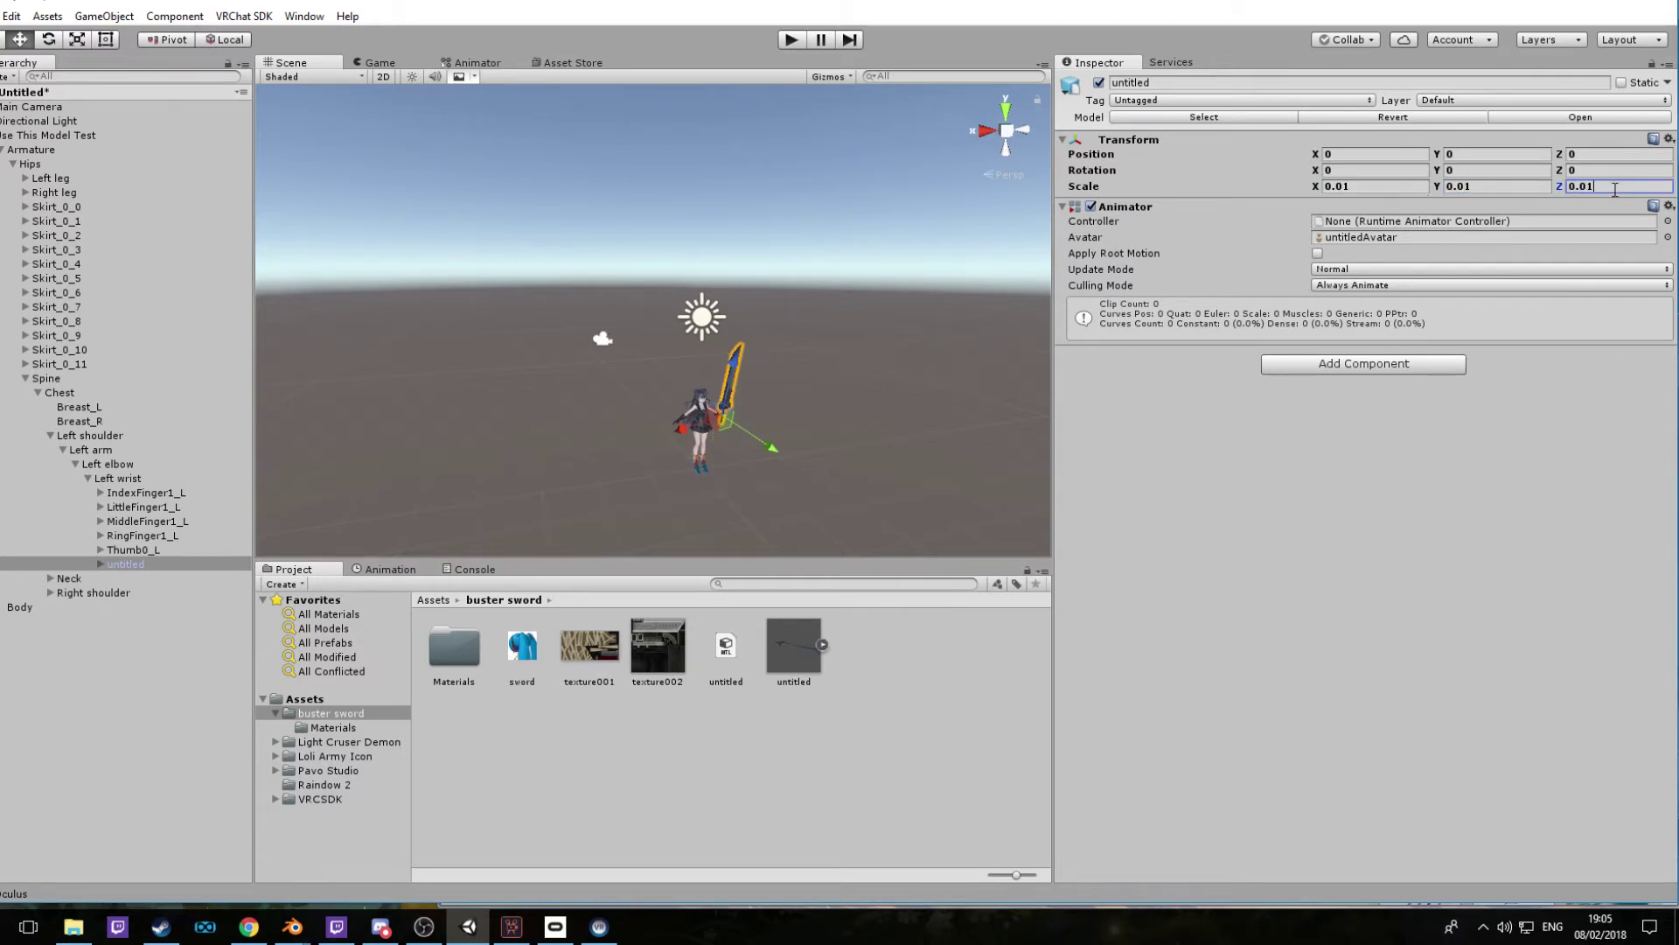
Examine the size and placement of the sword at the avatar's left hand from the front and from the side
scroll(805, 442, "up", 6)
right_click_drag(819, 444, 859, 383)
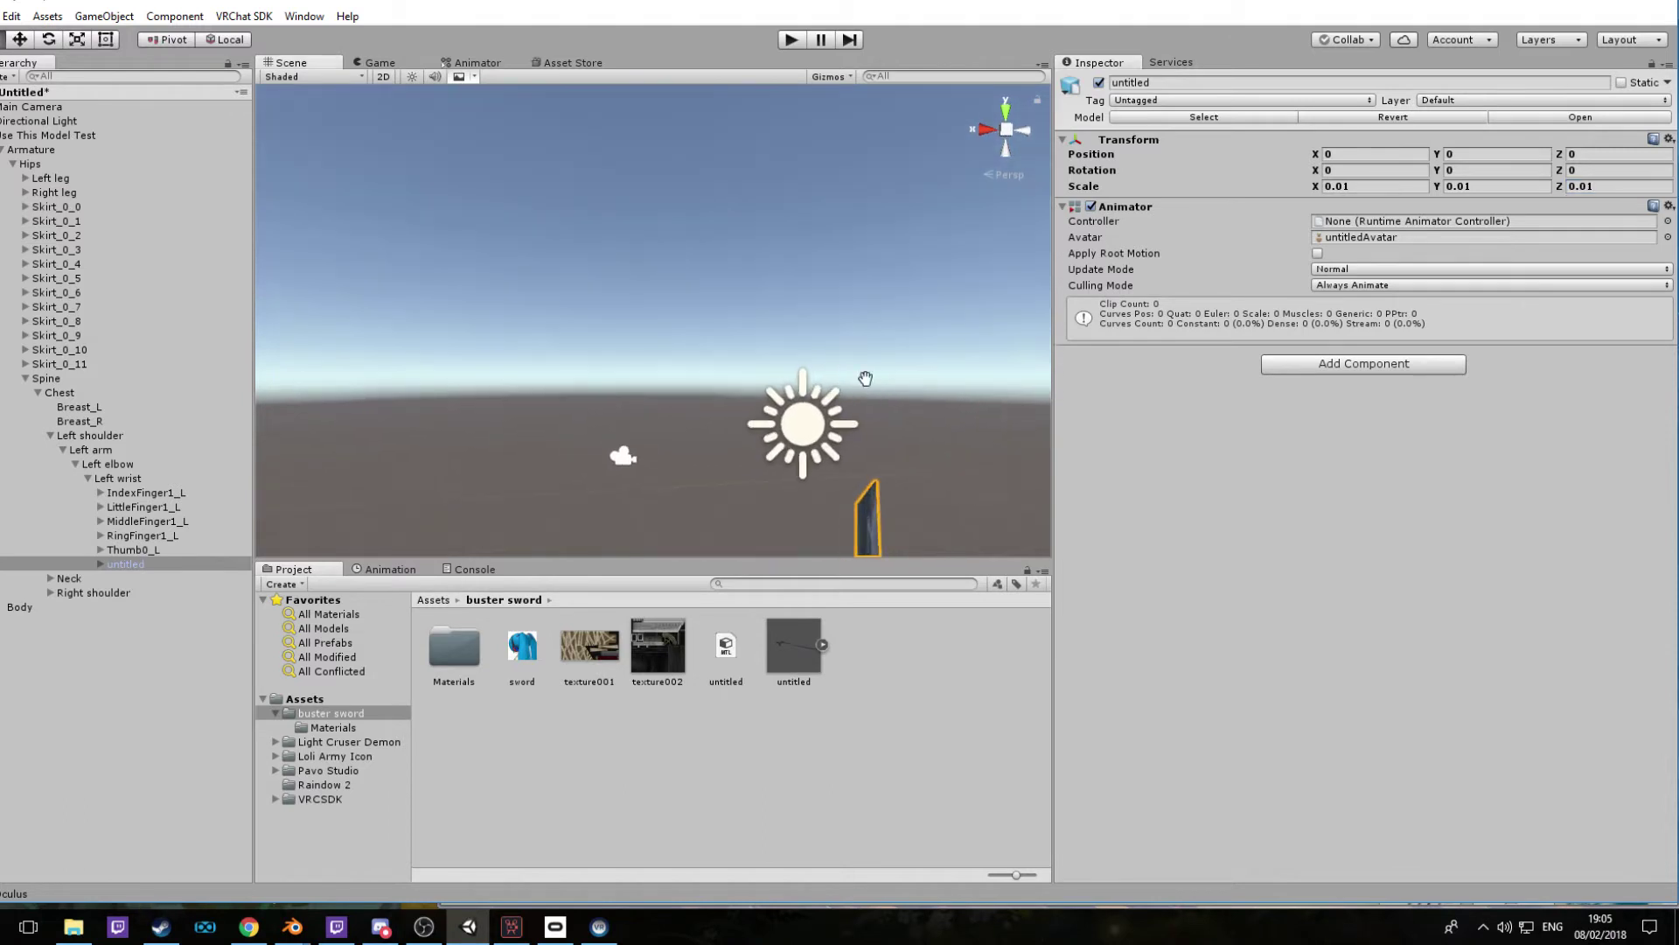
middle_click_drag(866, 379, 766, 194)
right_click_drag(744, 245, 701, 355)
middle_click_drag(716, 301, 722, 385)
scroll(731, 376, "up", 6)
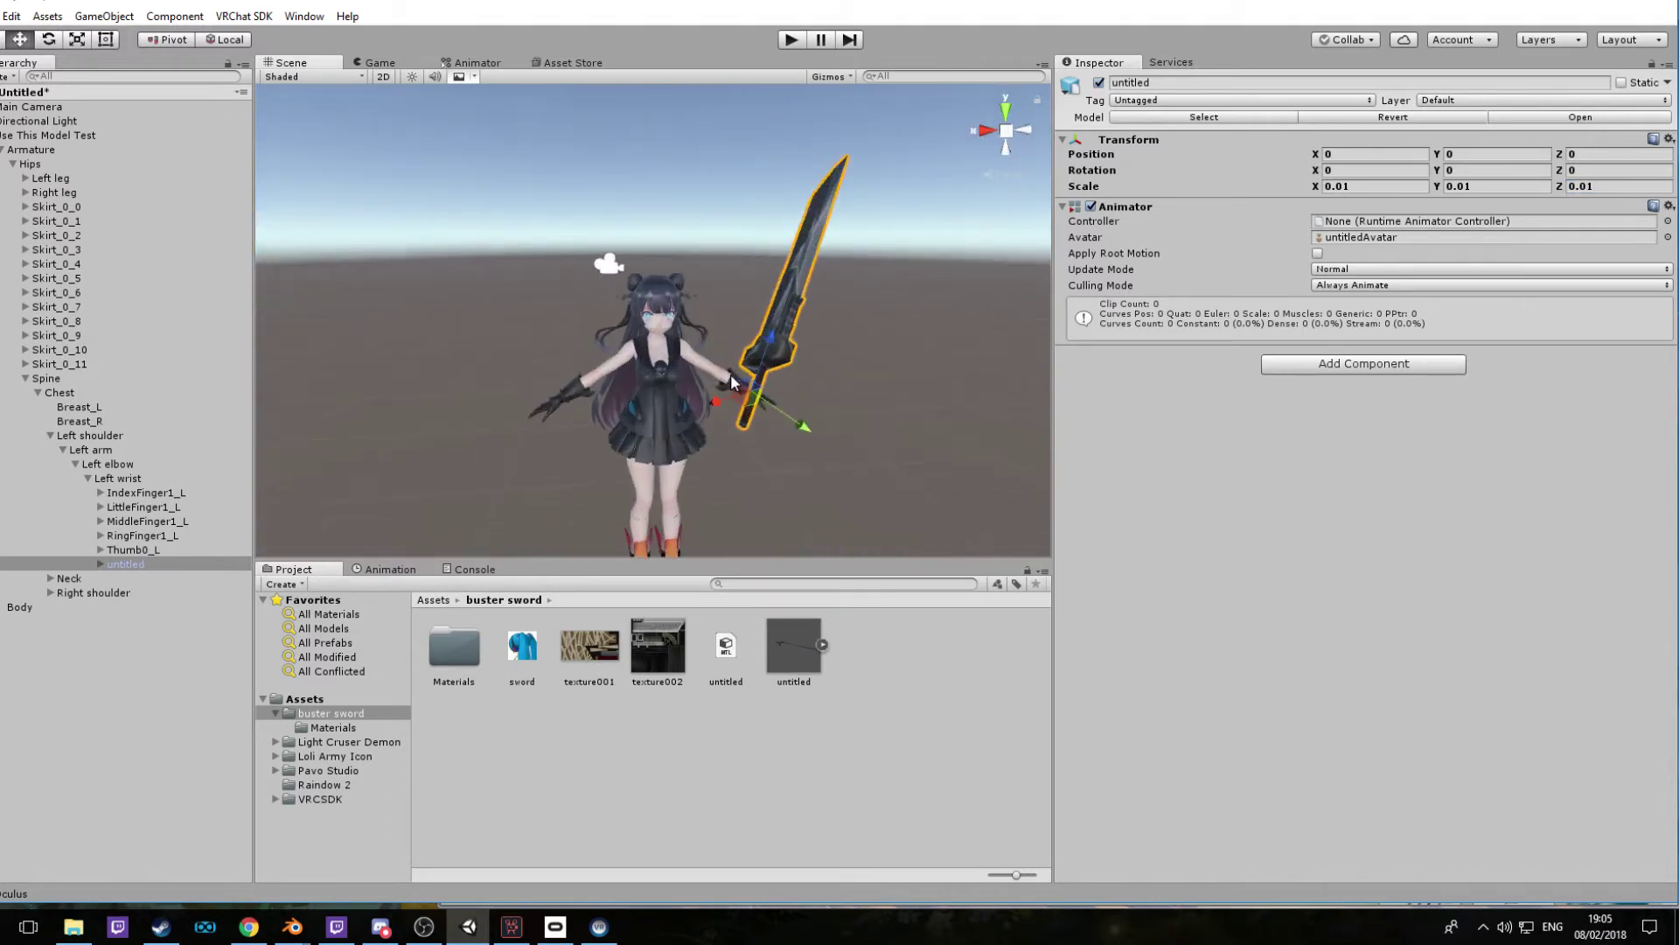
right_click_drag(763, 395, 855, 371)
middle_click_drag(854, 370, 813, 393)
right_click_drag(814, 394, 748, 329)
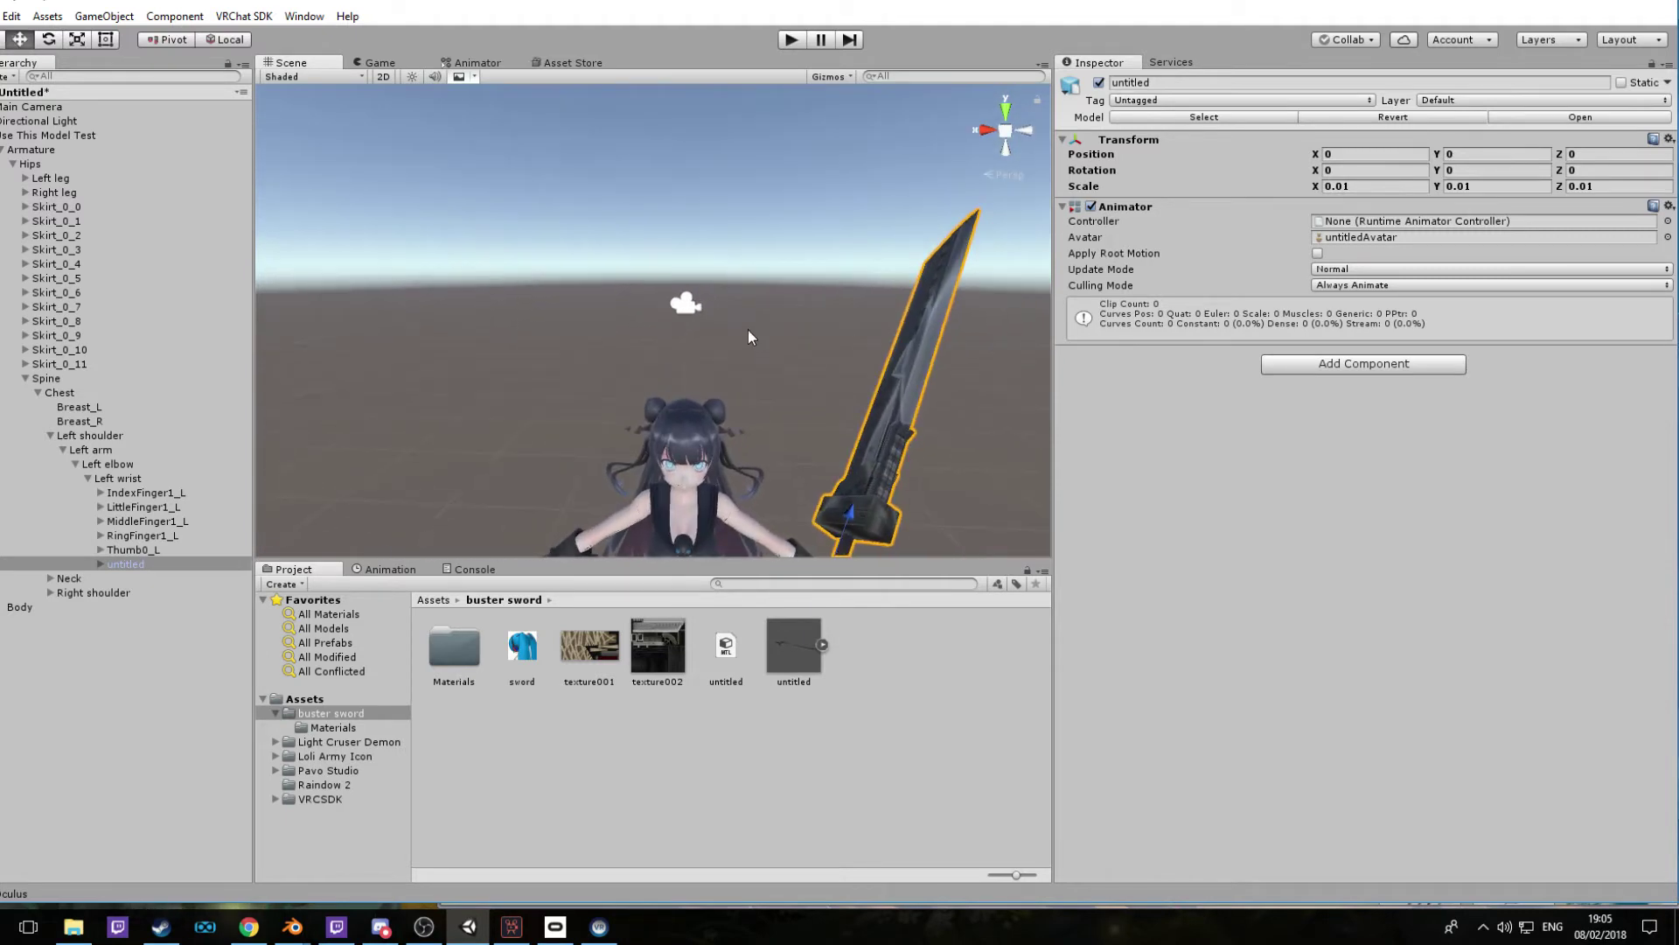
middle_click_drag(747, 329, 770, 271)
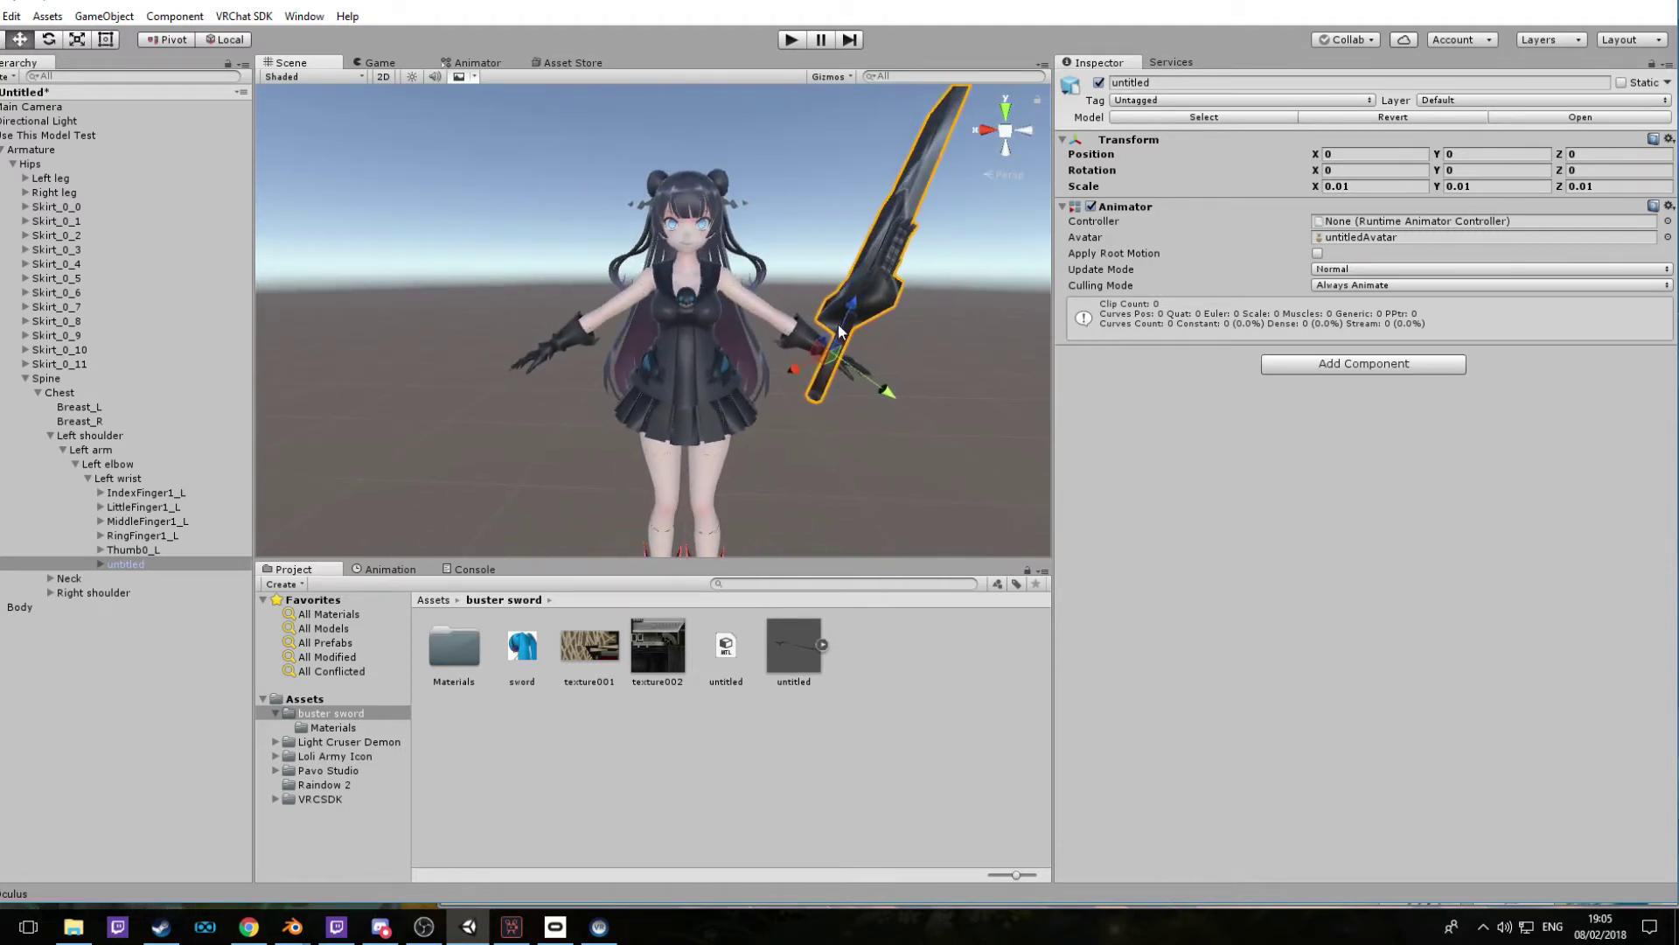
right_click_drag(759, 178, 766, 236)
middle_click_drag(766, 215, 777, 306)
right_click_drag(778, 193, 776, 124)
middle_click_drag(777, 149, 800, 207)
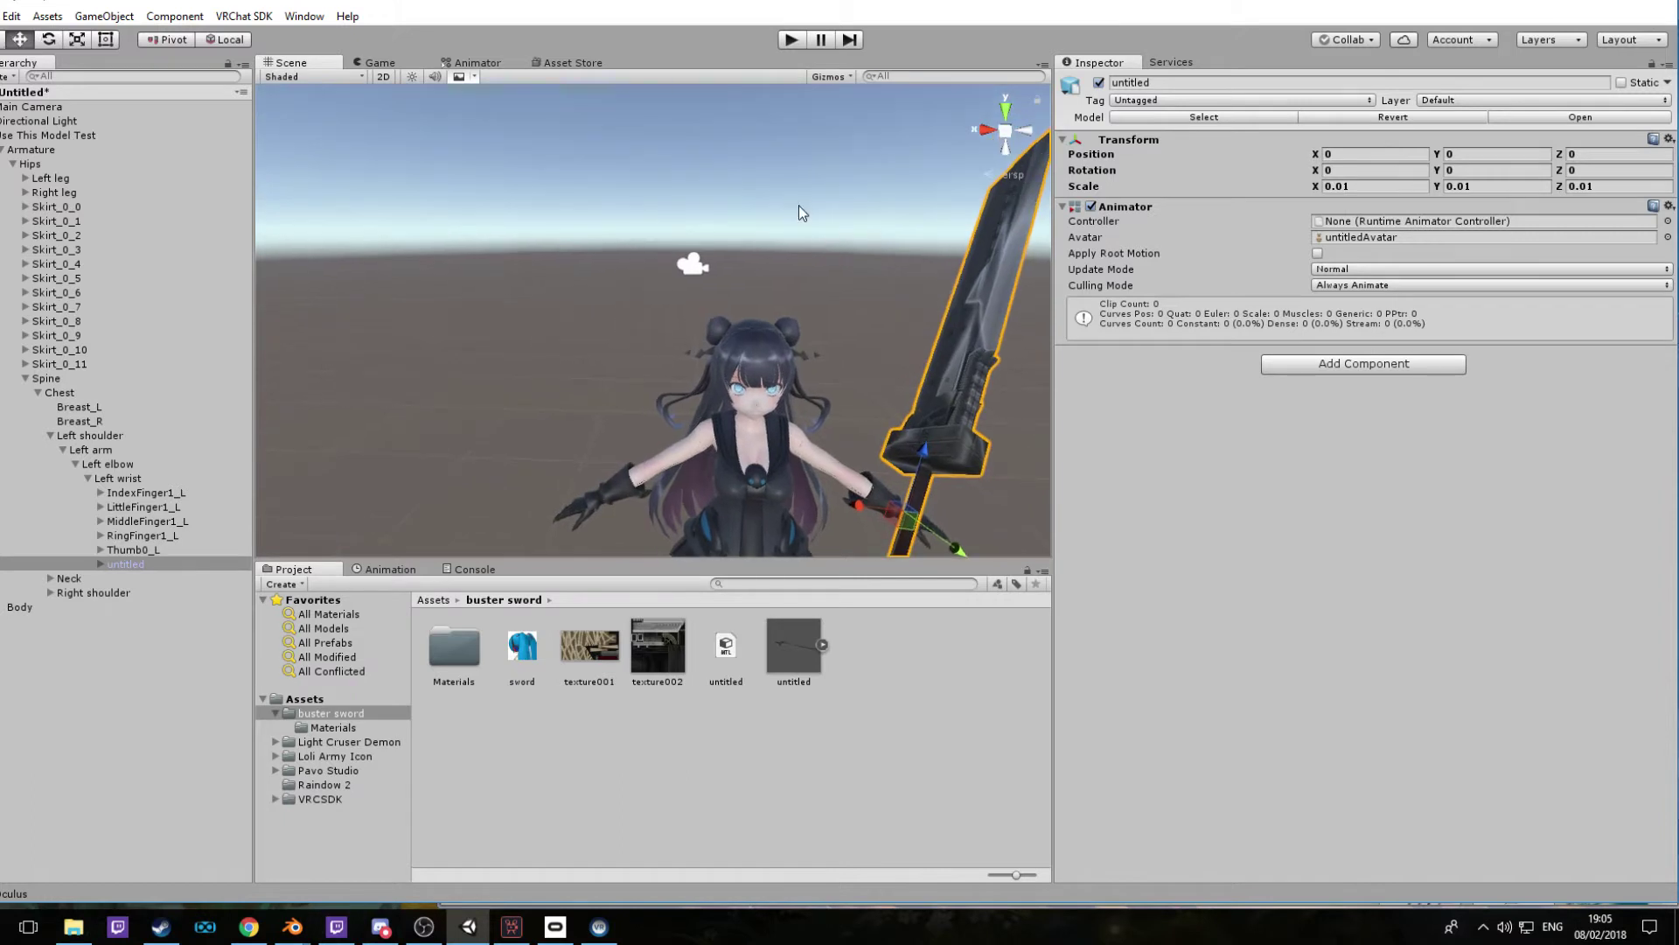
left_click_drag(799, 211, 685, 199, "alt")
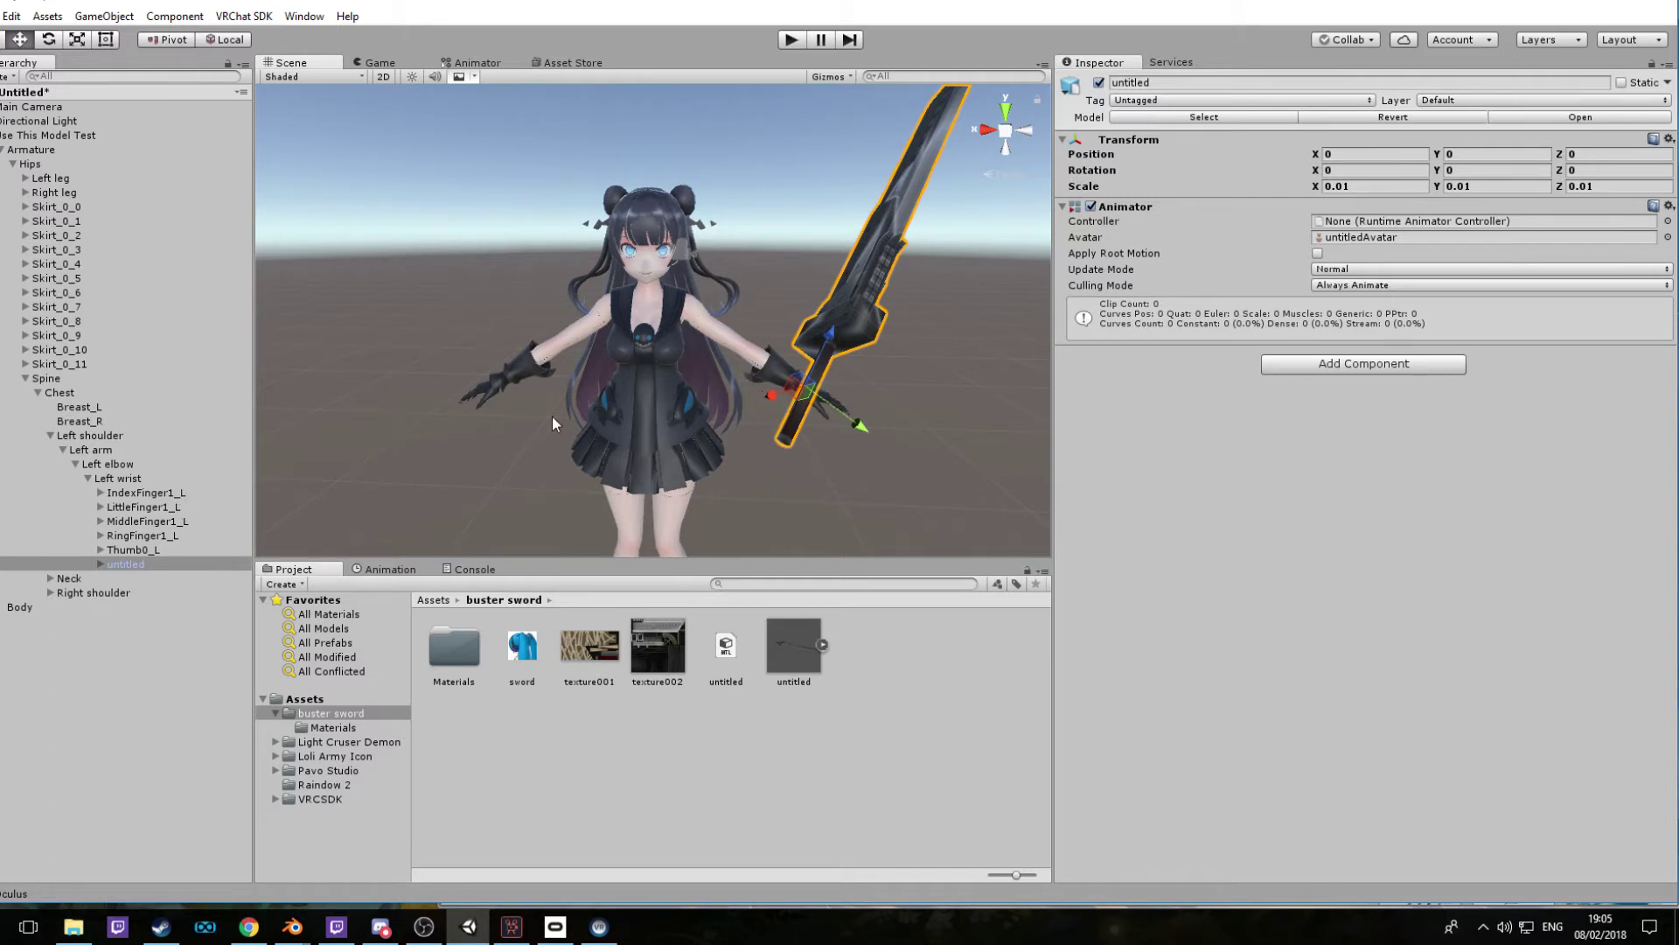
left_click_drag(553, 417, 890, 397, "alt")
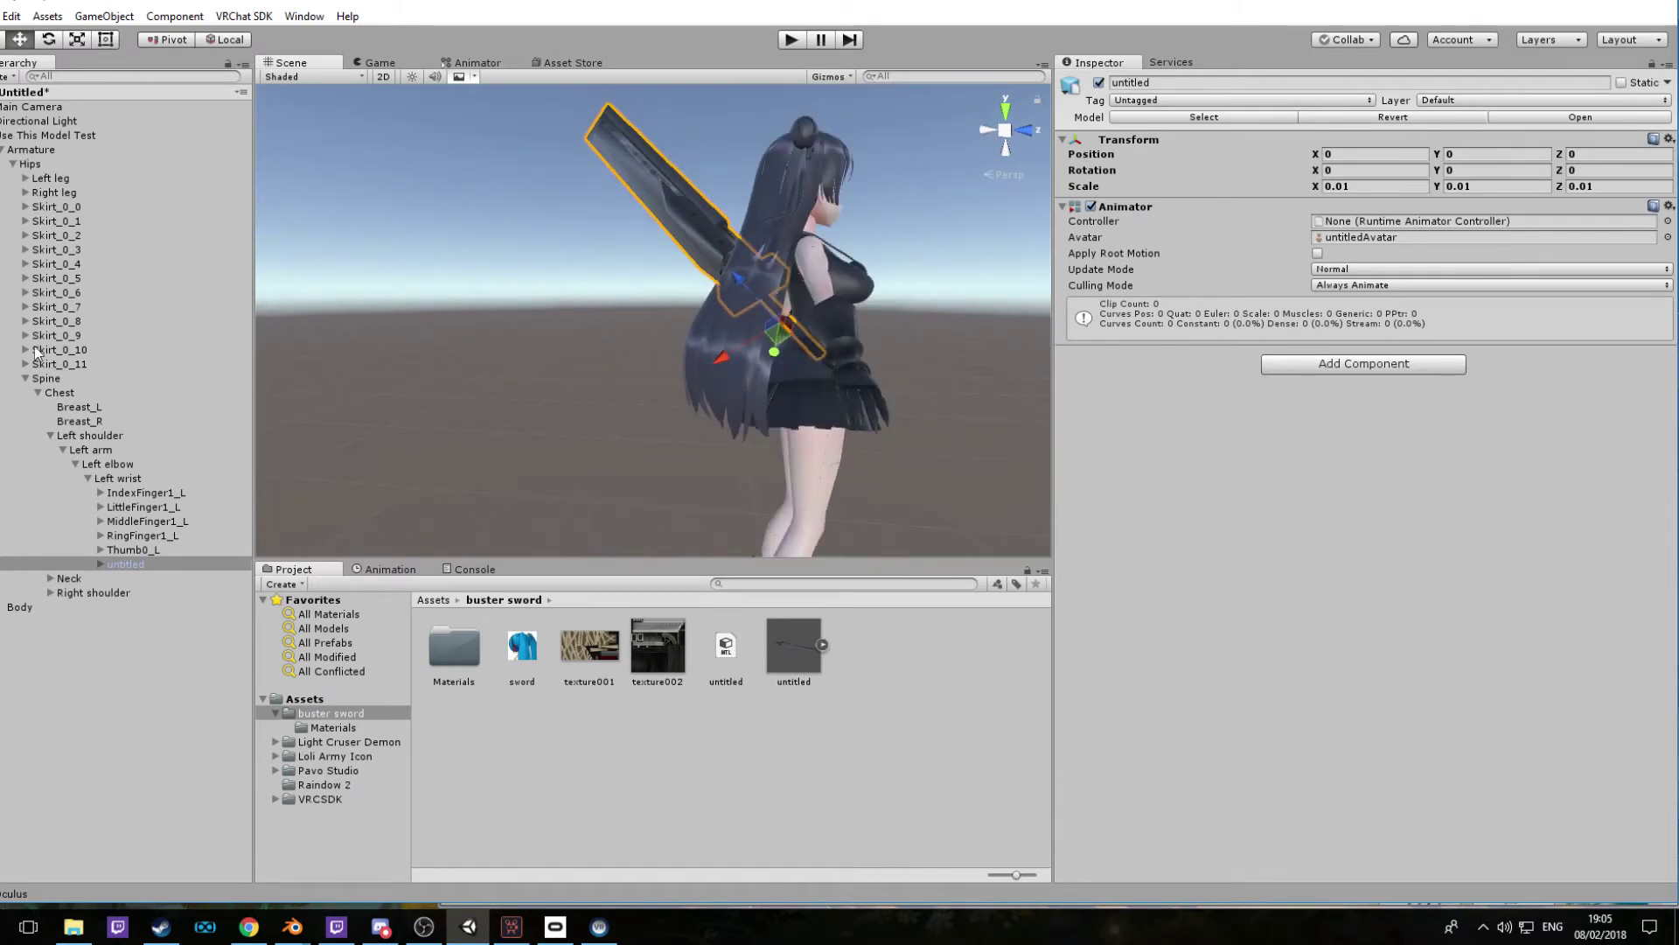
Add a second untitled sword model from the buster sword folder as a child of the Spine bone and select it
left_click_drag(805, 653, 66, 381)
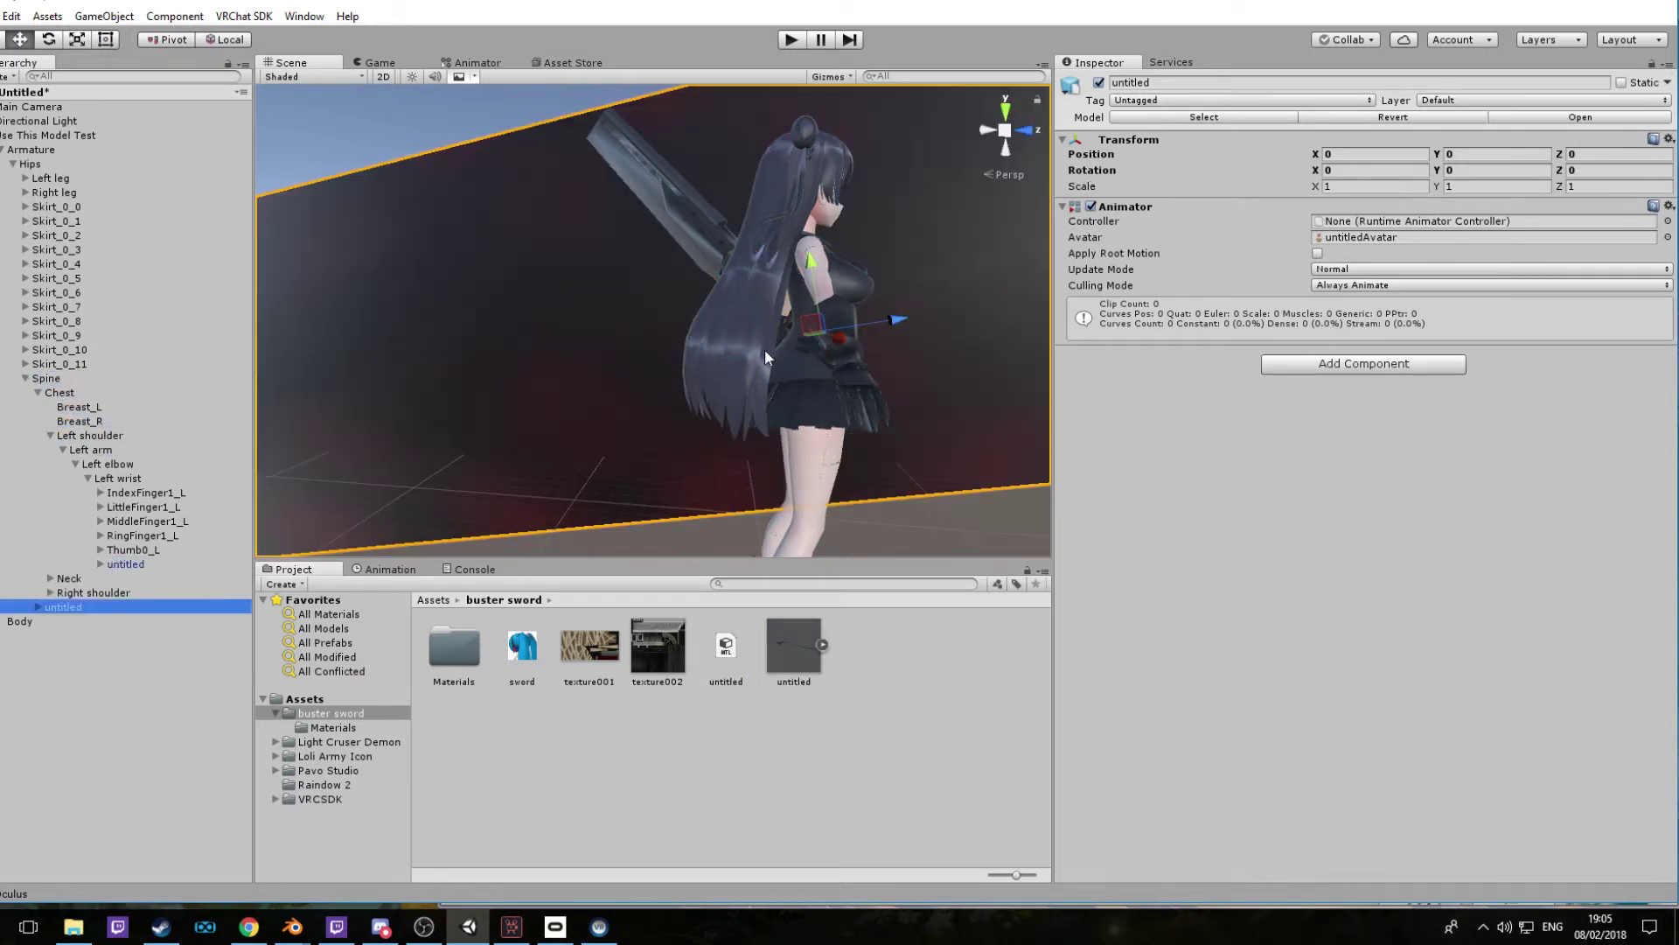
key("f")
scroll(617, 460, "up", 4)
middle_click_drag(780, 360, 814, 372)
scroll(655, 350, "down", 5)
scroll(612, 350, "up", 3)
left_click(604, 334)
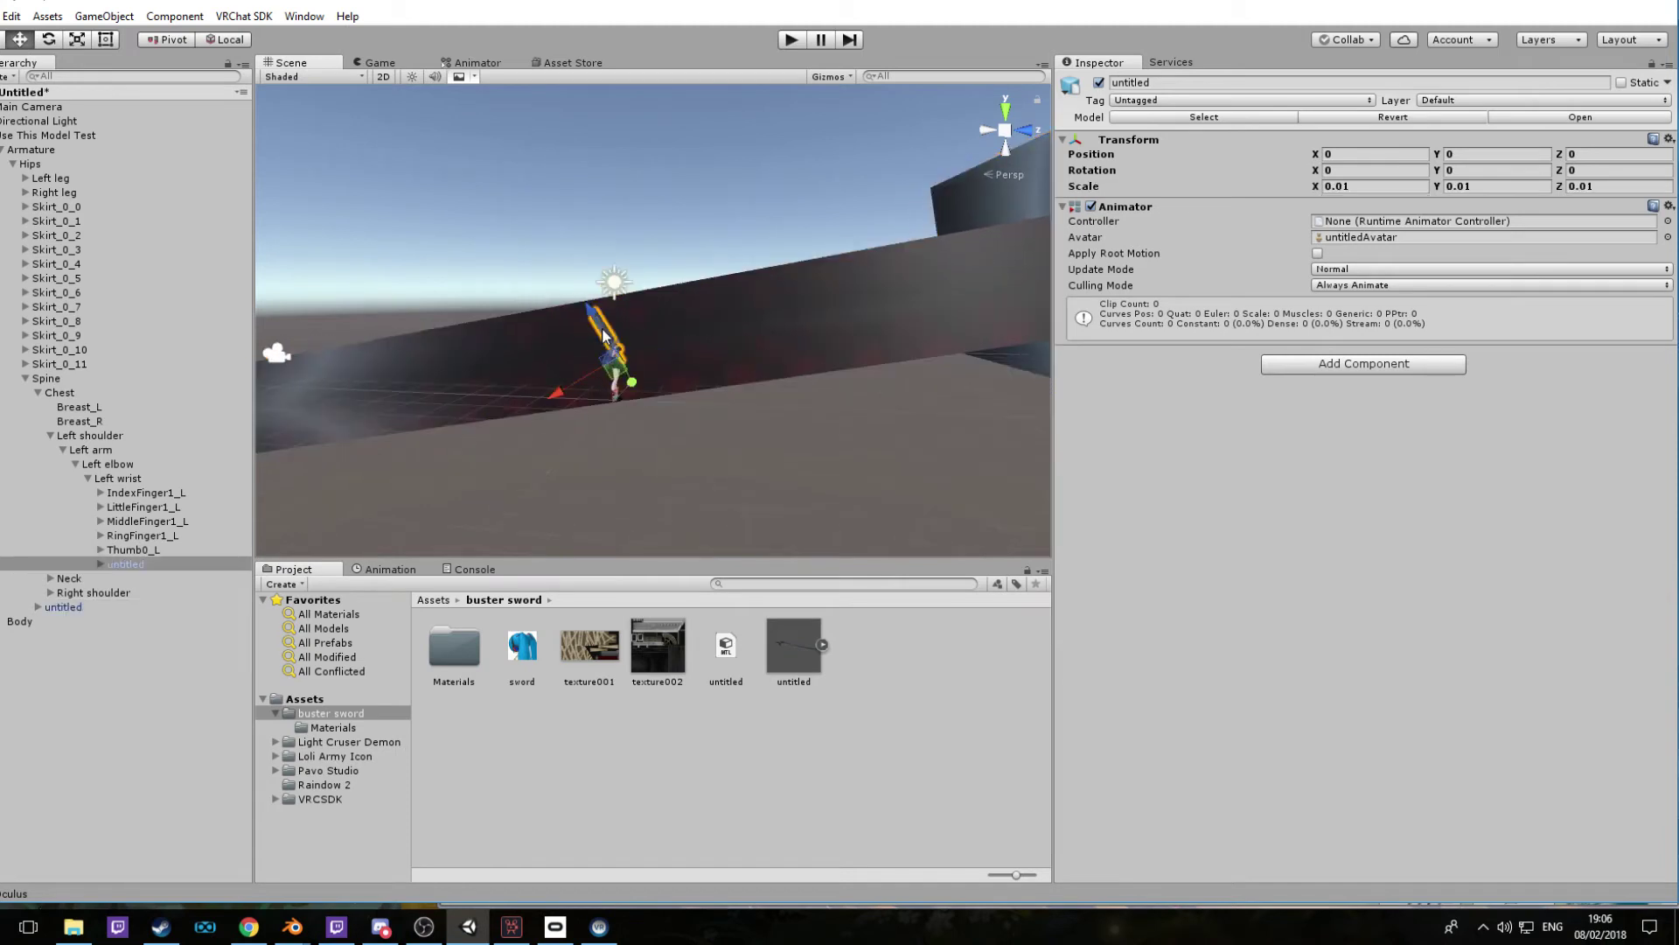
left_click(783, 329)
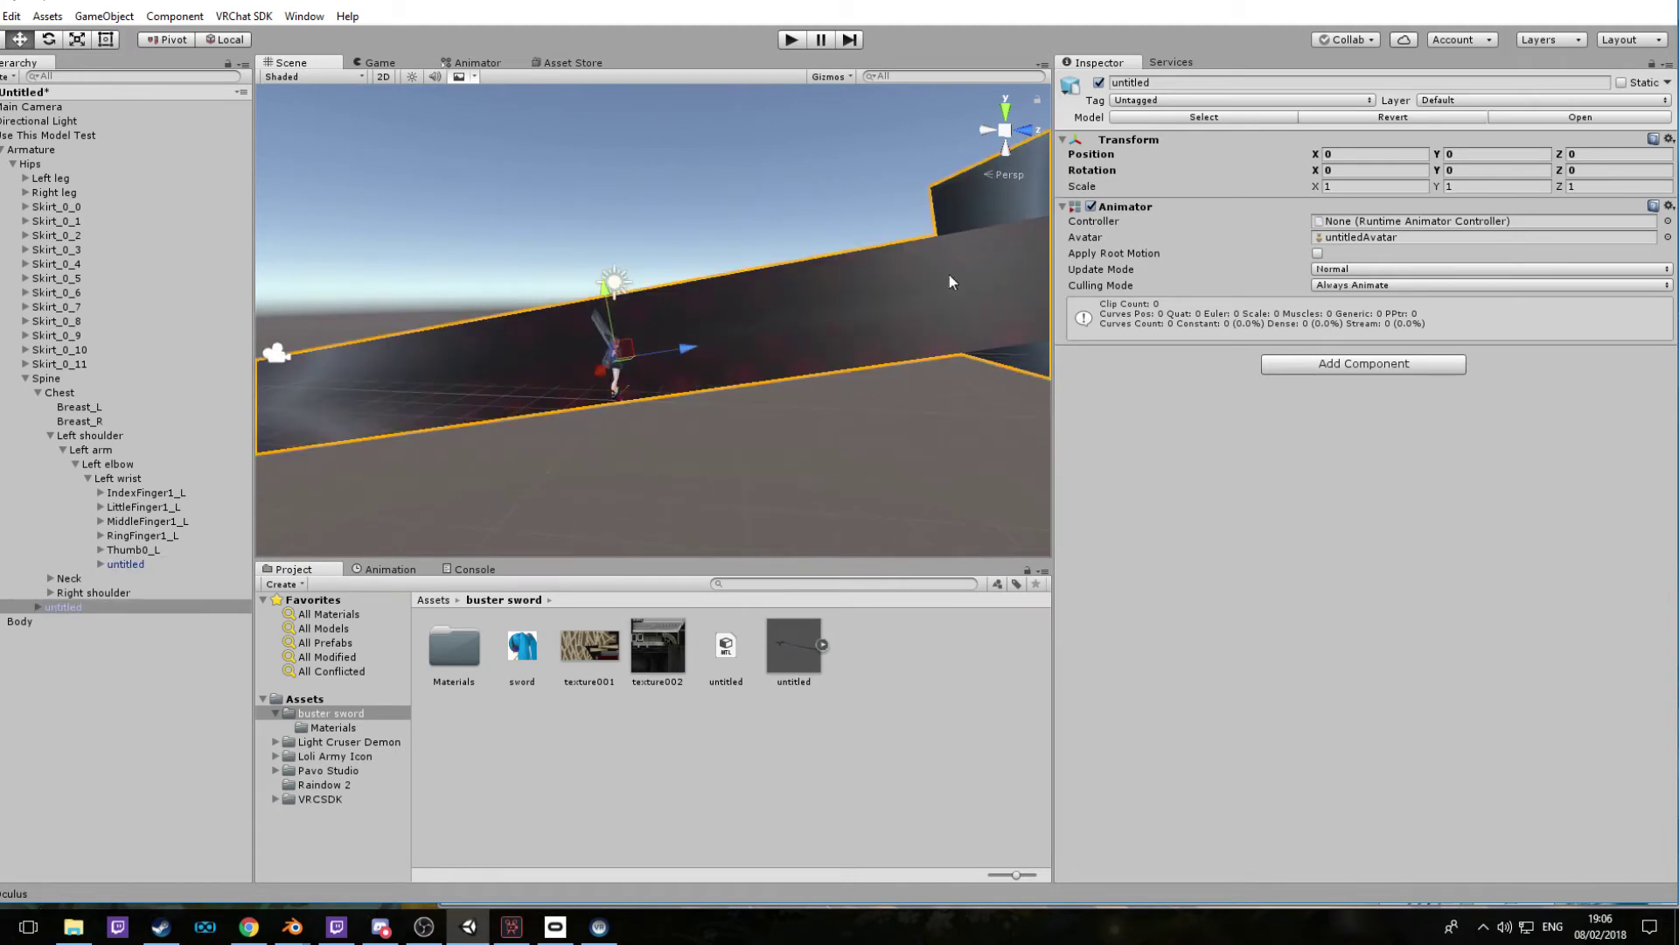
Set the Spine sword's scale to 0.01 on X, Y and Z
left_click(1390, 184)
type("0.01")
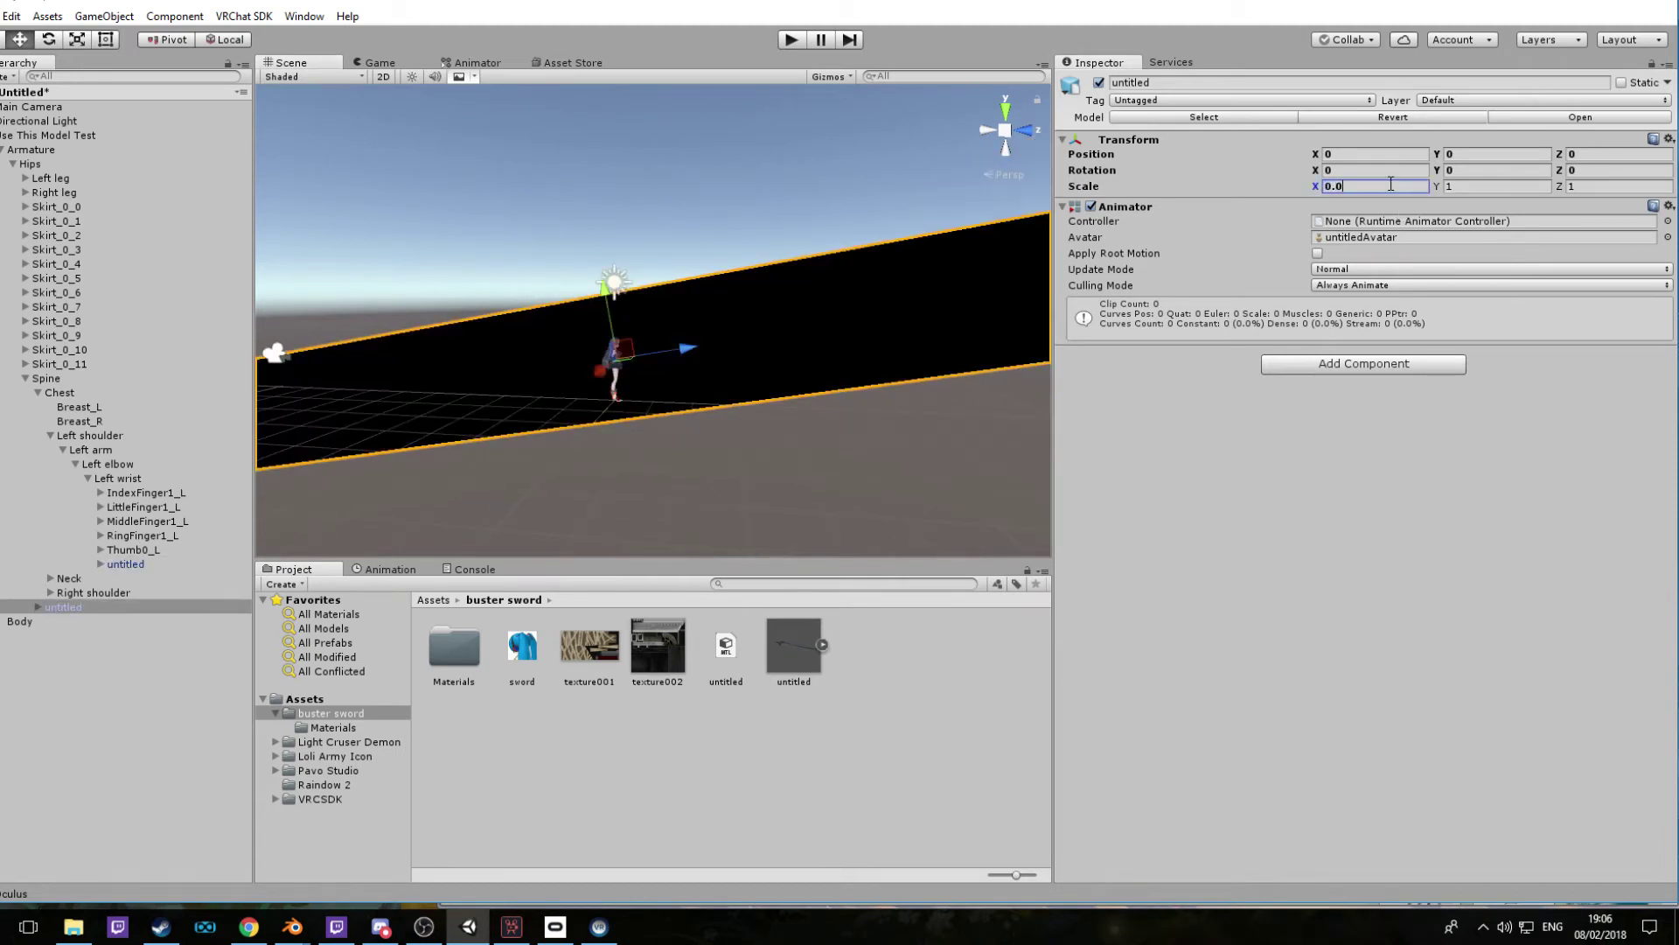
left_click(1499, 187)
type("0")
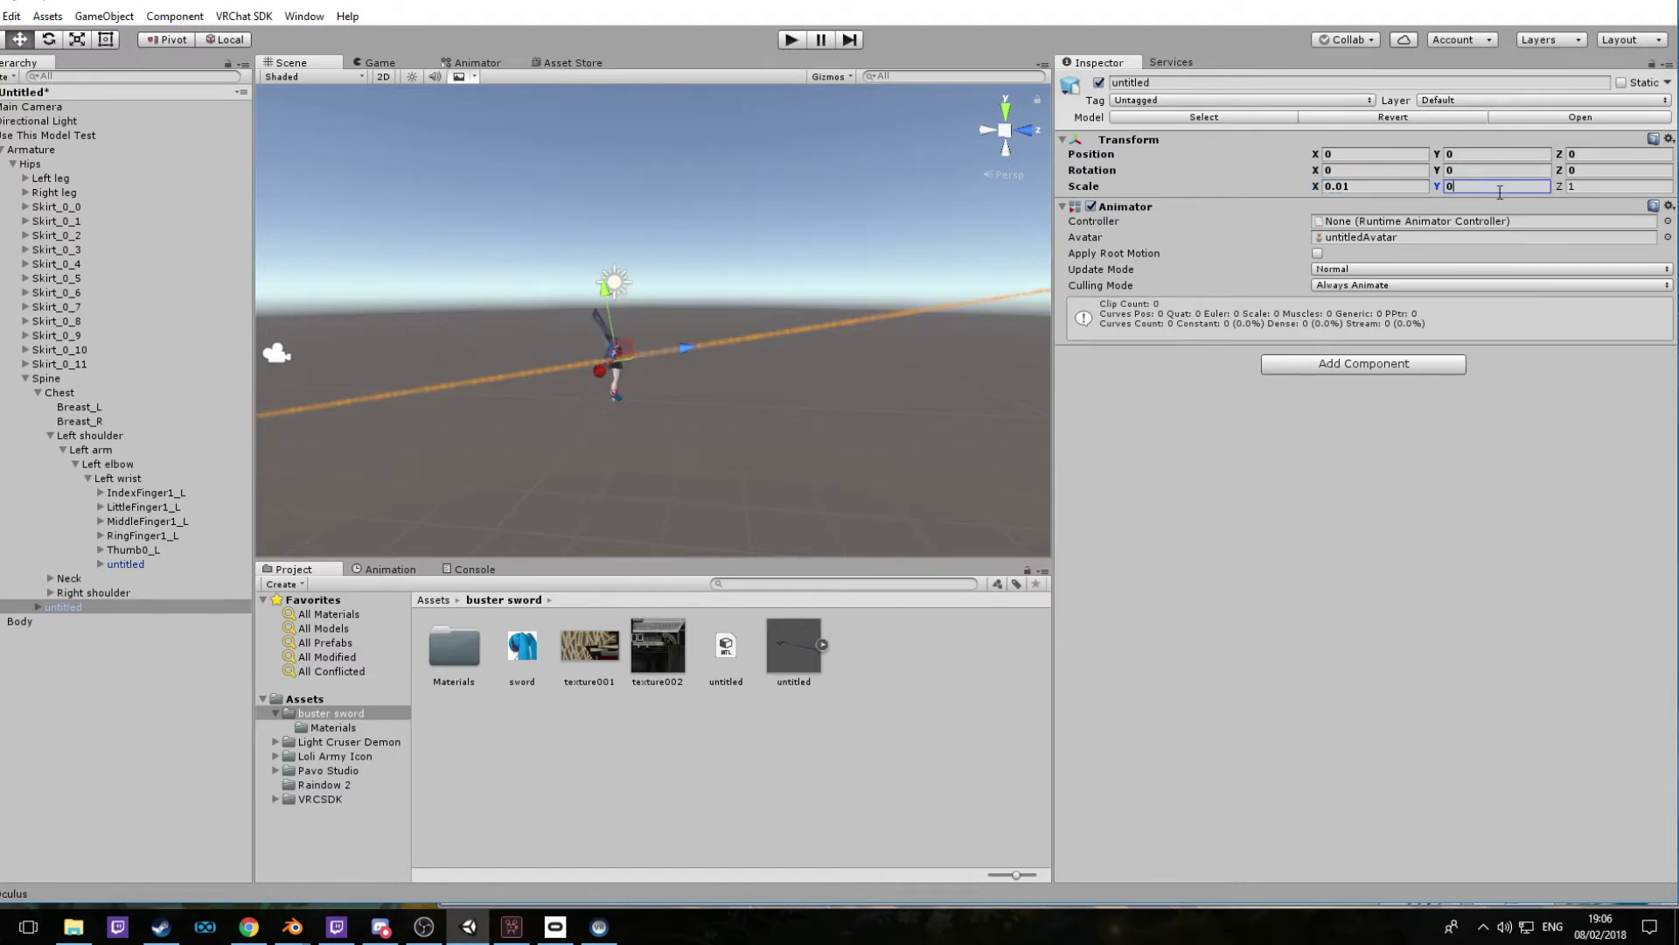
type(".01")
left_click(1617, 190)
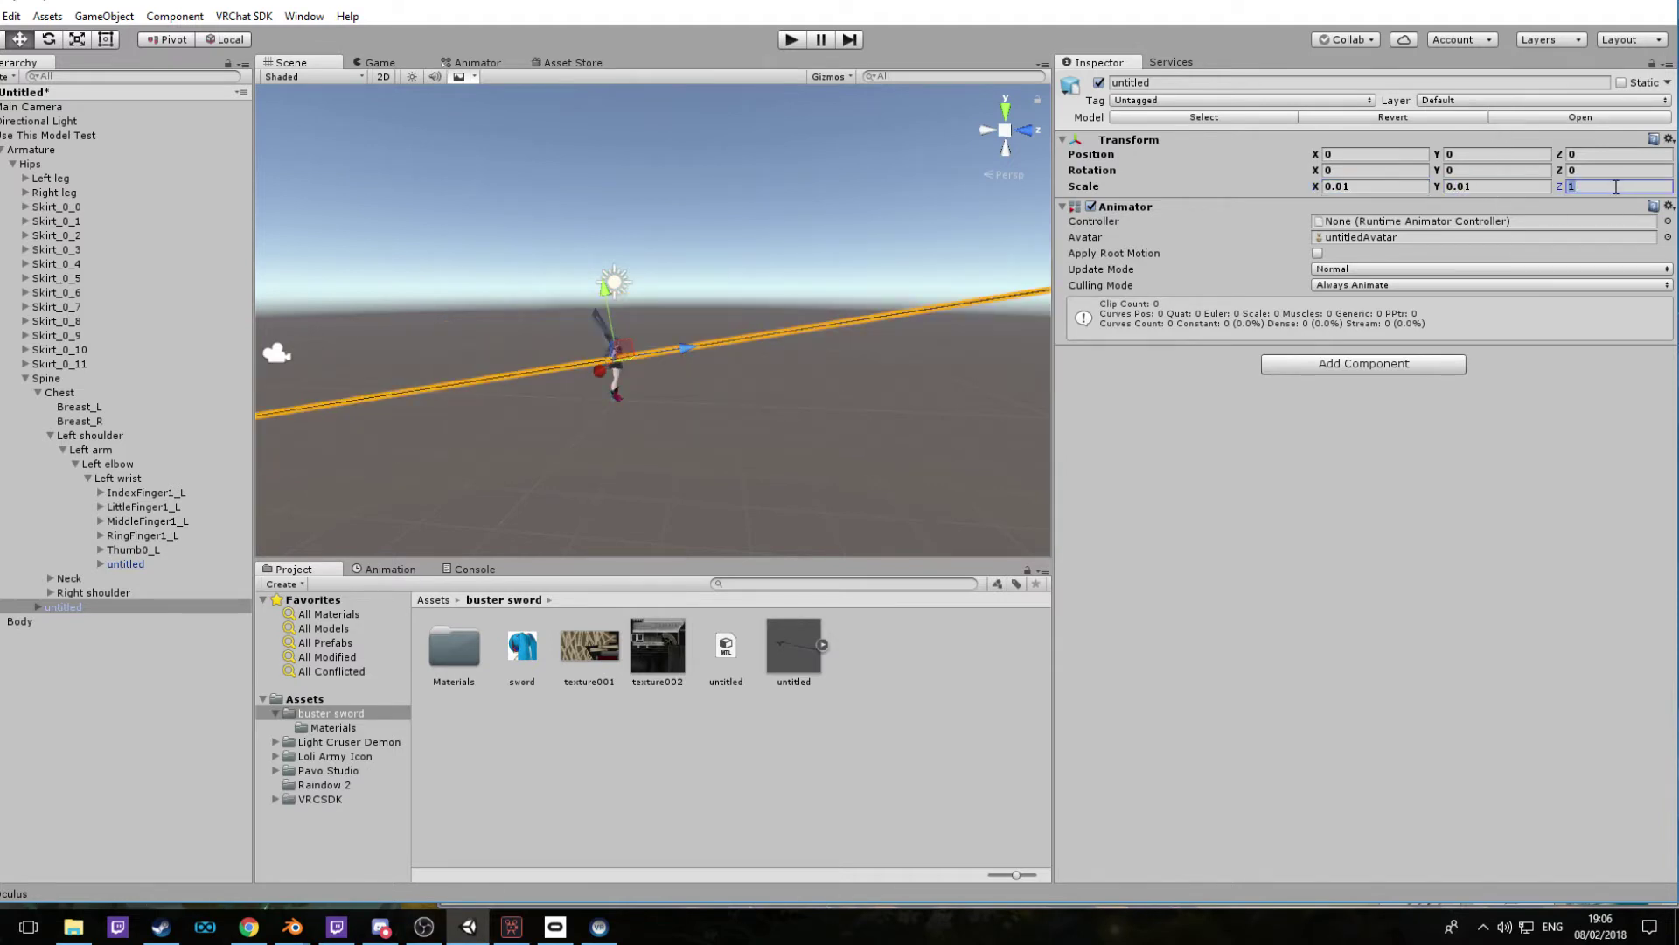
type("0.01")
Rotate the Spine sword about its X axis to about -267.7 degrees so the blade points down along the avatar's back
scroll(726, 234, "up", 8)
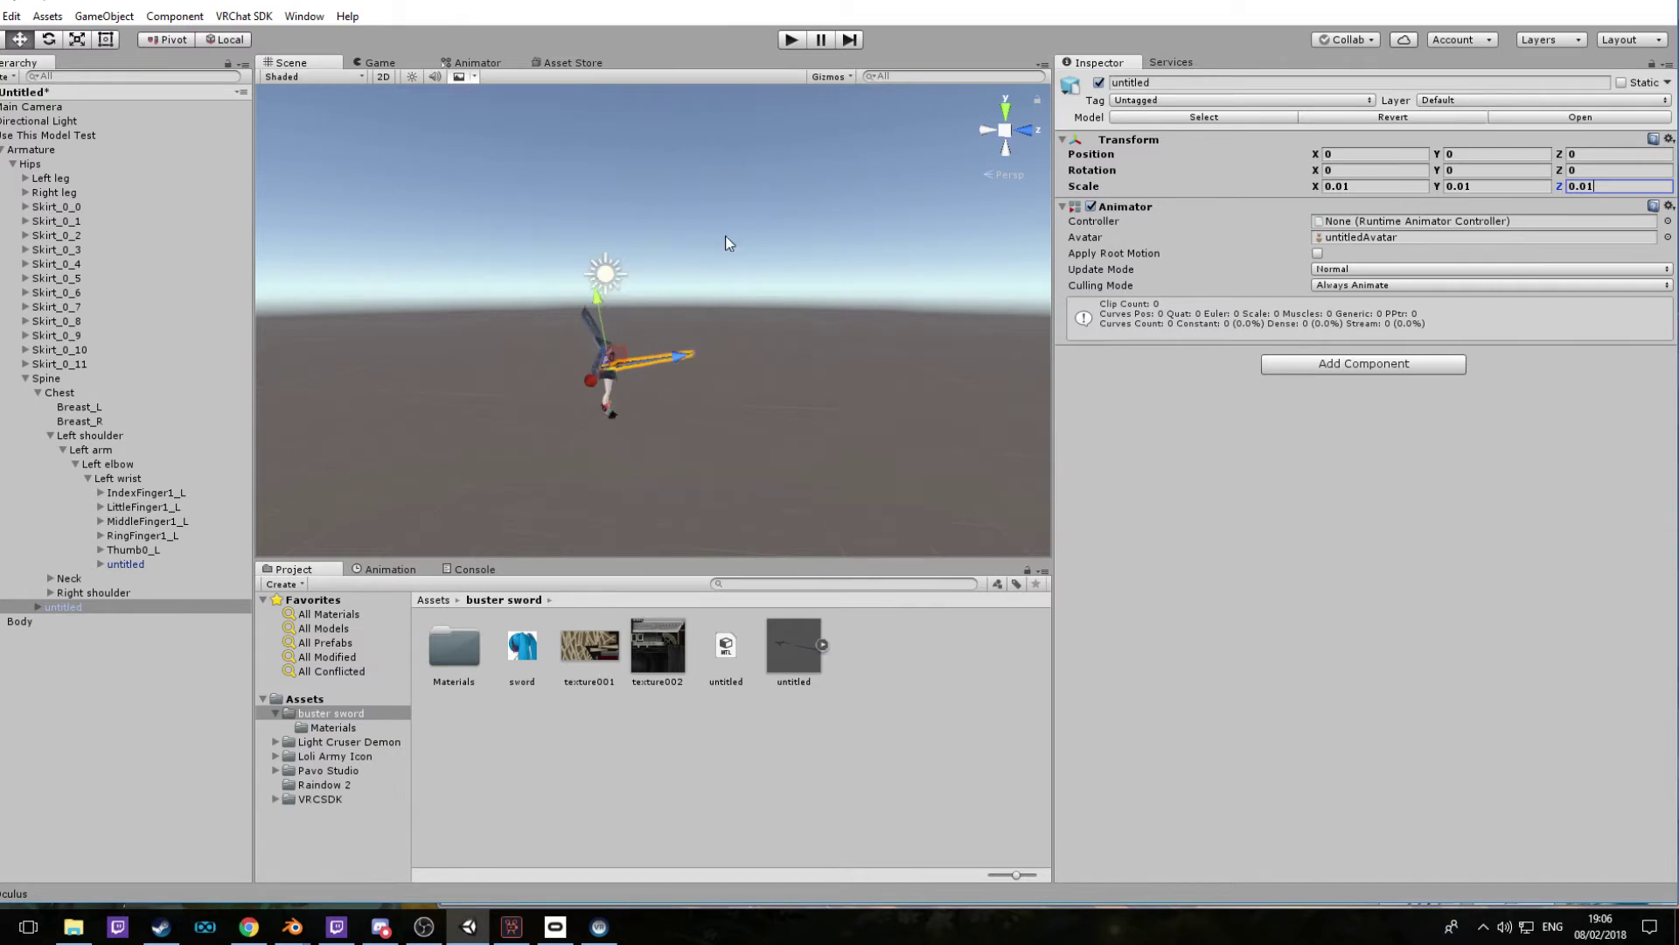
middle_click_drag(738, 378, 606, 379)
scroll(879, 316, "up", 5)
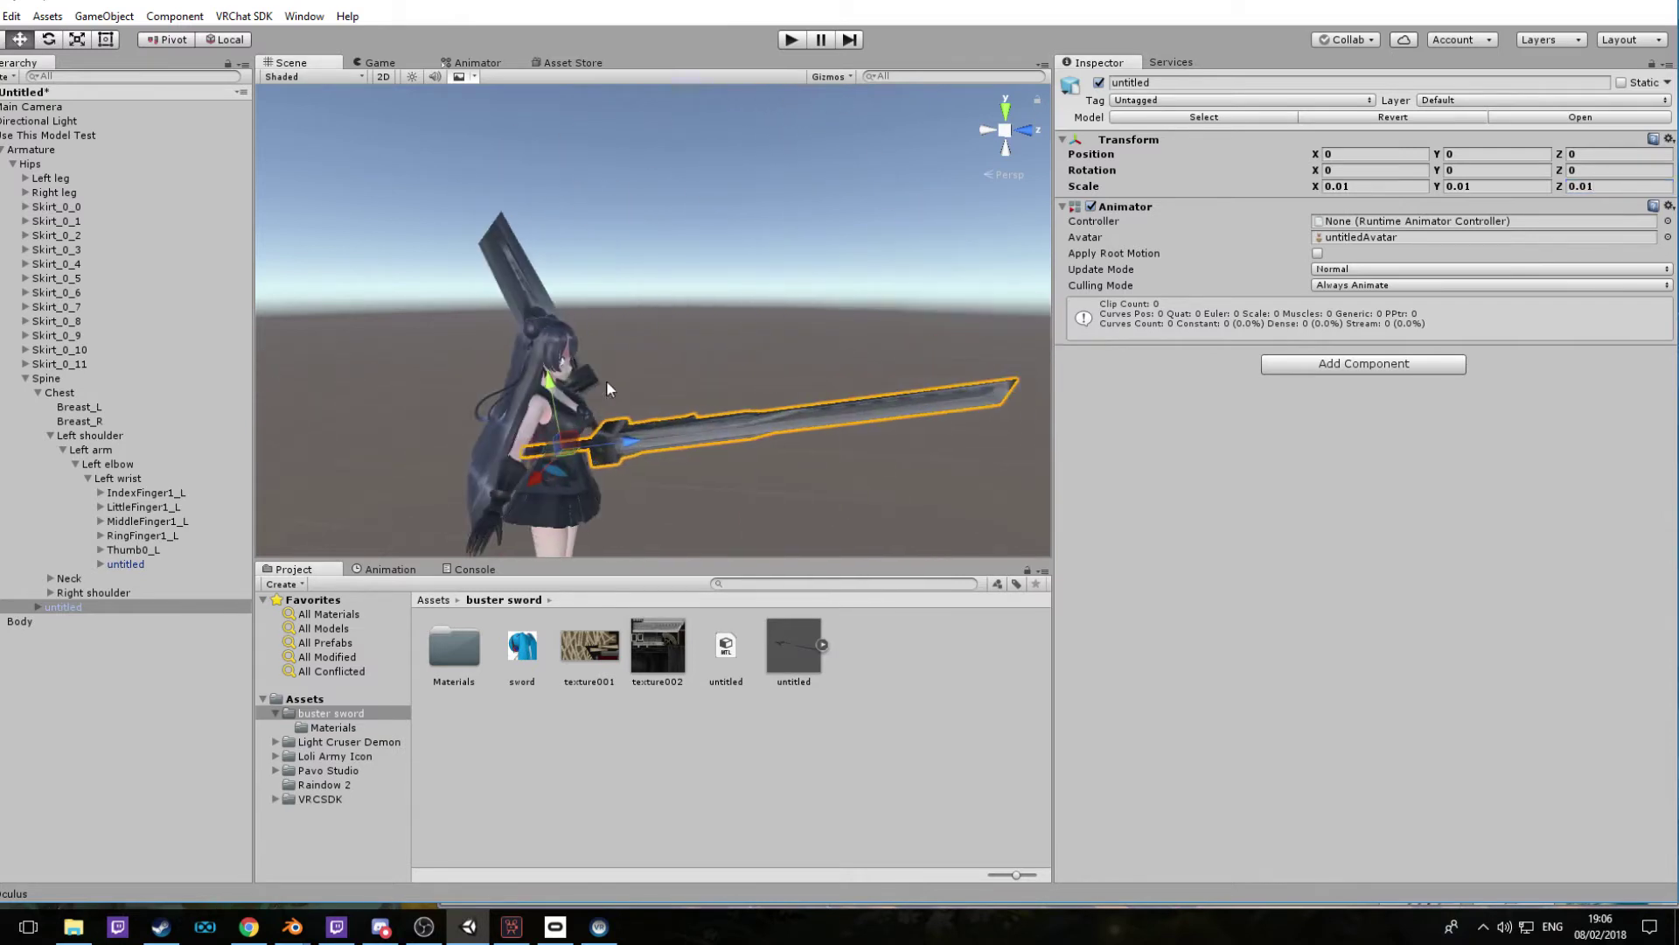
right_click_drag(645, 368, 663, 353)
middle_click_drag(663, 353, 715, 344)
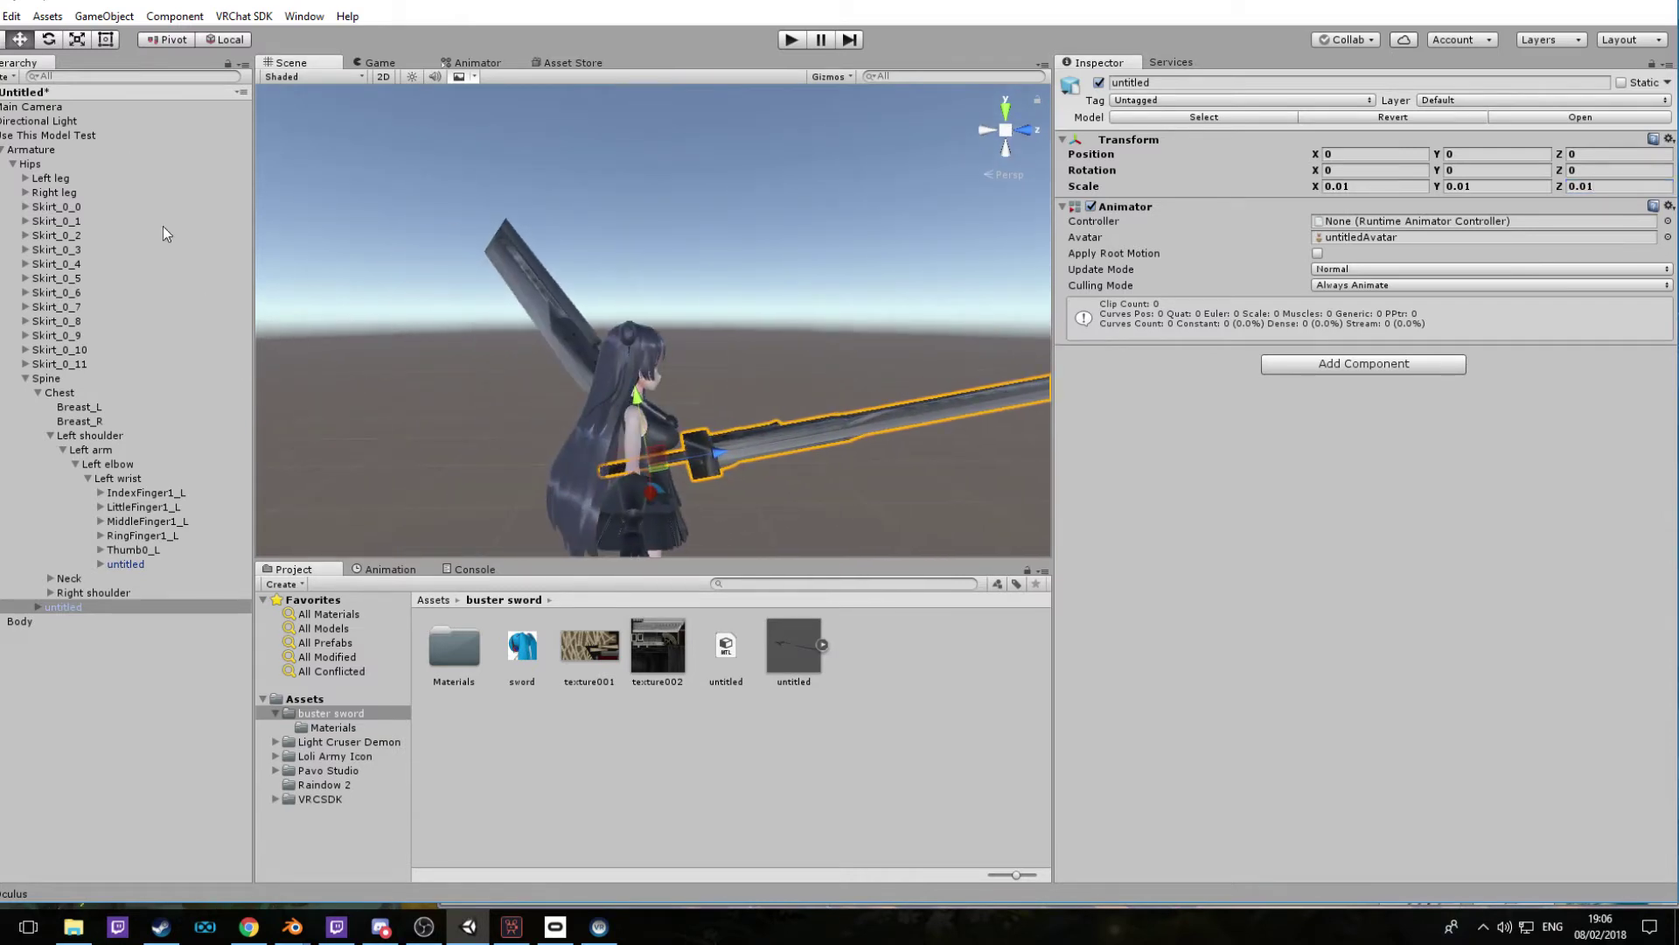
left_click(50, 42)
middle_click_drag(341, 157, 770, 140)
right_click_drag(769, 139, 1032, 197)
right_click_drag(878, 236, 875, 237)
left_click_drag(875, 238, 691, 358, "alt")
left_click_drag(685, 281, 698, 385)
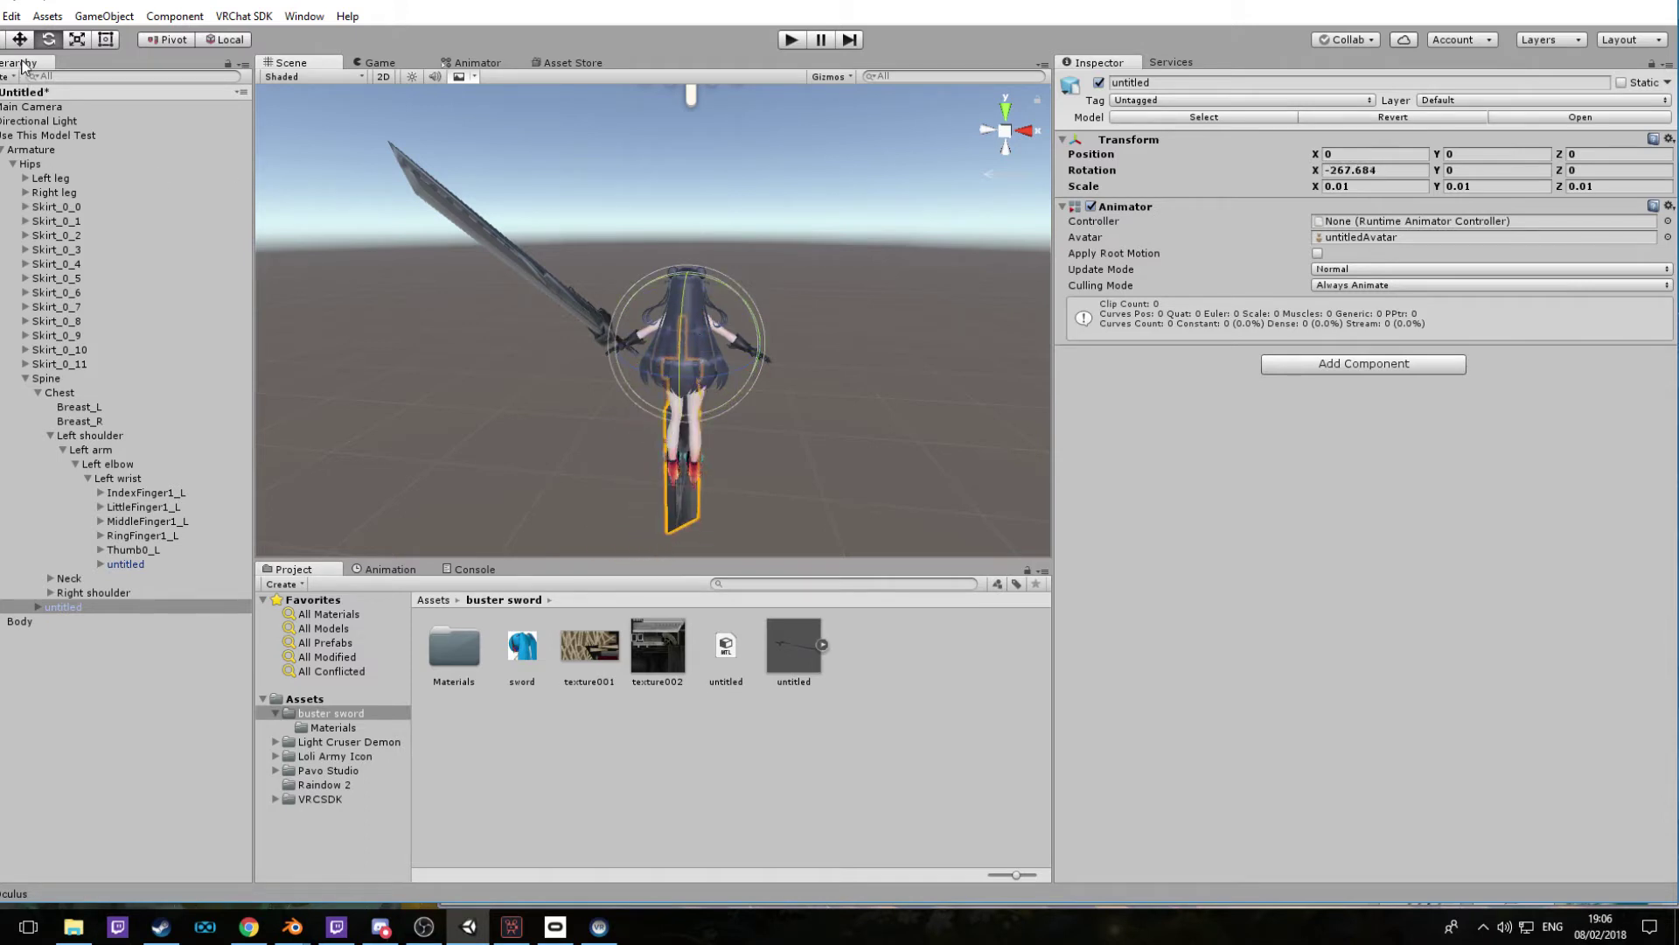
Move the Spine sword up and behind the avatar's back, to about Y 0.00865 and Z -0.00363
key("w")
left_click_drag(692, 332, 691, 343)
left_click_drag(682, 432, 755, 306)
scroll(781, 361, "up", 5)
scroll(744, 303, "up", 5)
middle_click_drag(553, 260, 474, 282)
scroll(474, 282, "down", 4)
left_click_drag(474, 281, 390, 281, "alt")
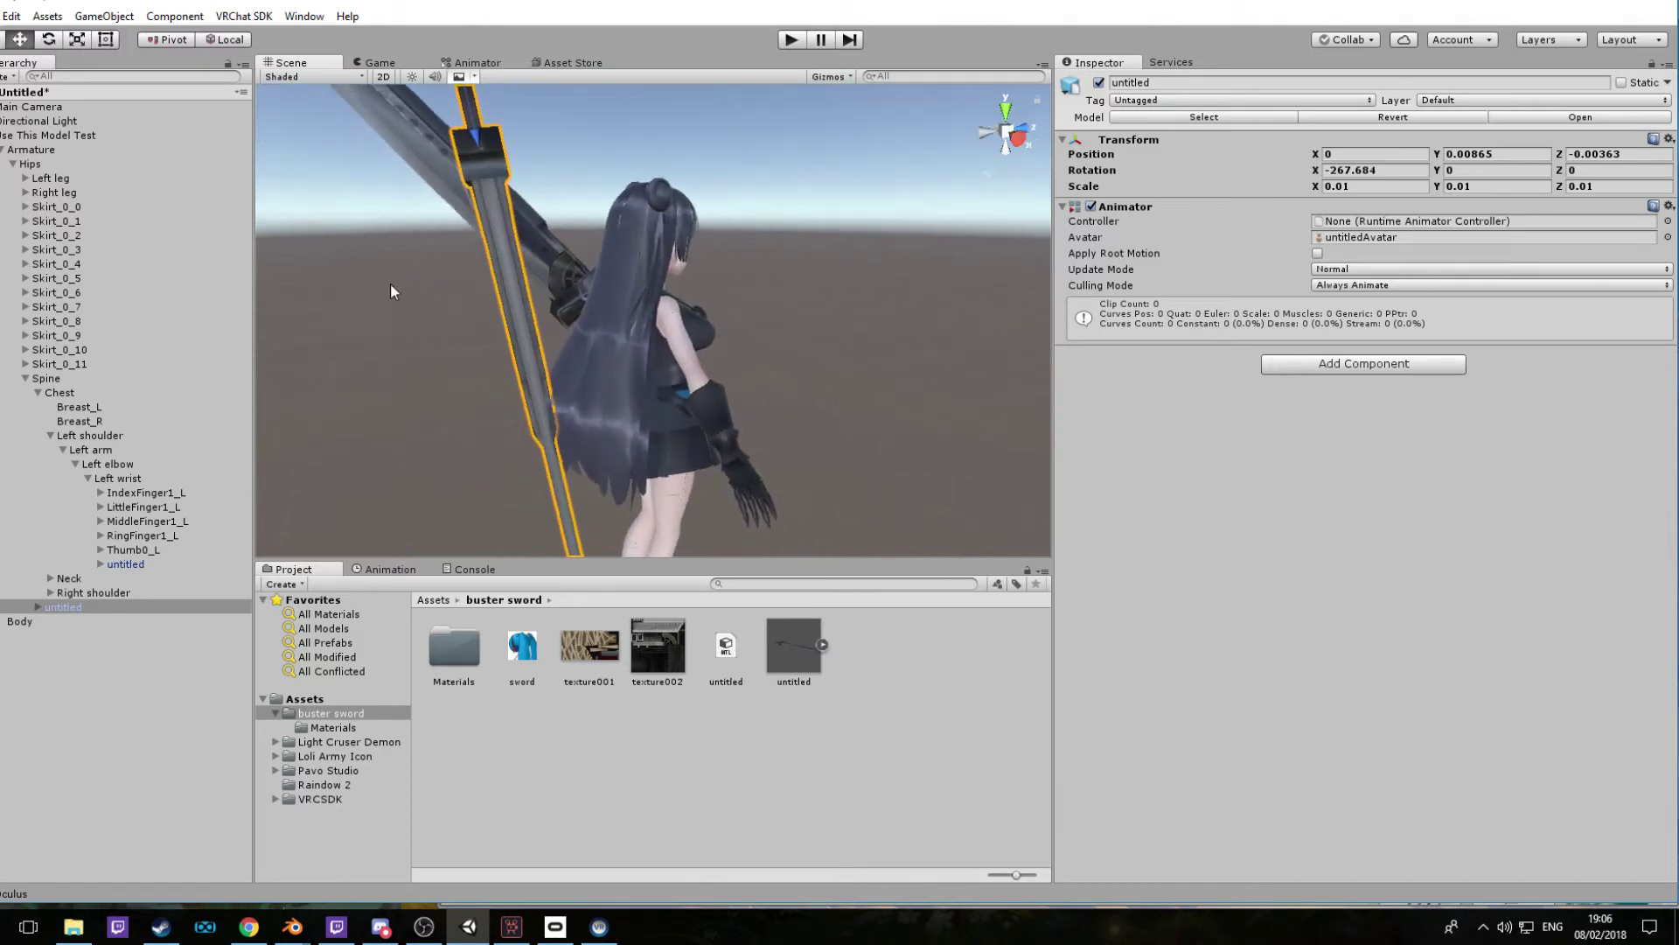
Rotate the Spine sword diagonally across the avatar's back, to about X -239.3, Y 97.6 and Z 83.3 degrees
scroll(387, 281, "down", 3)
key("e")
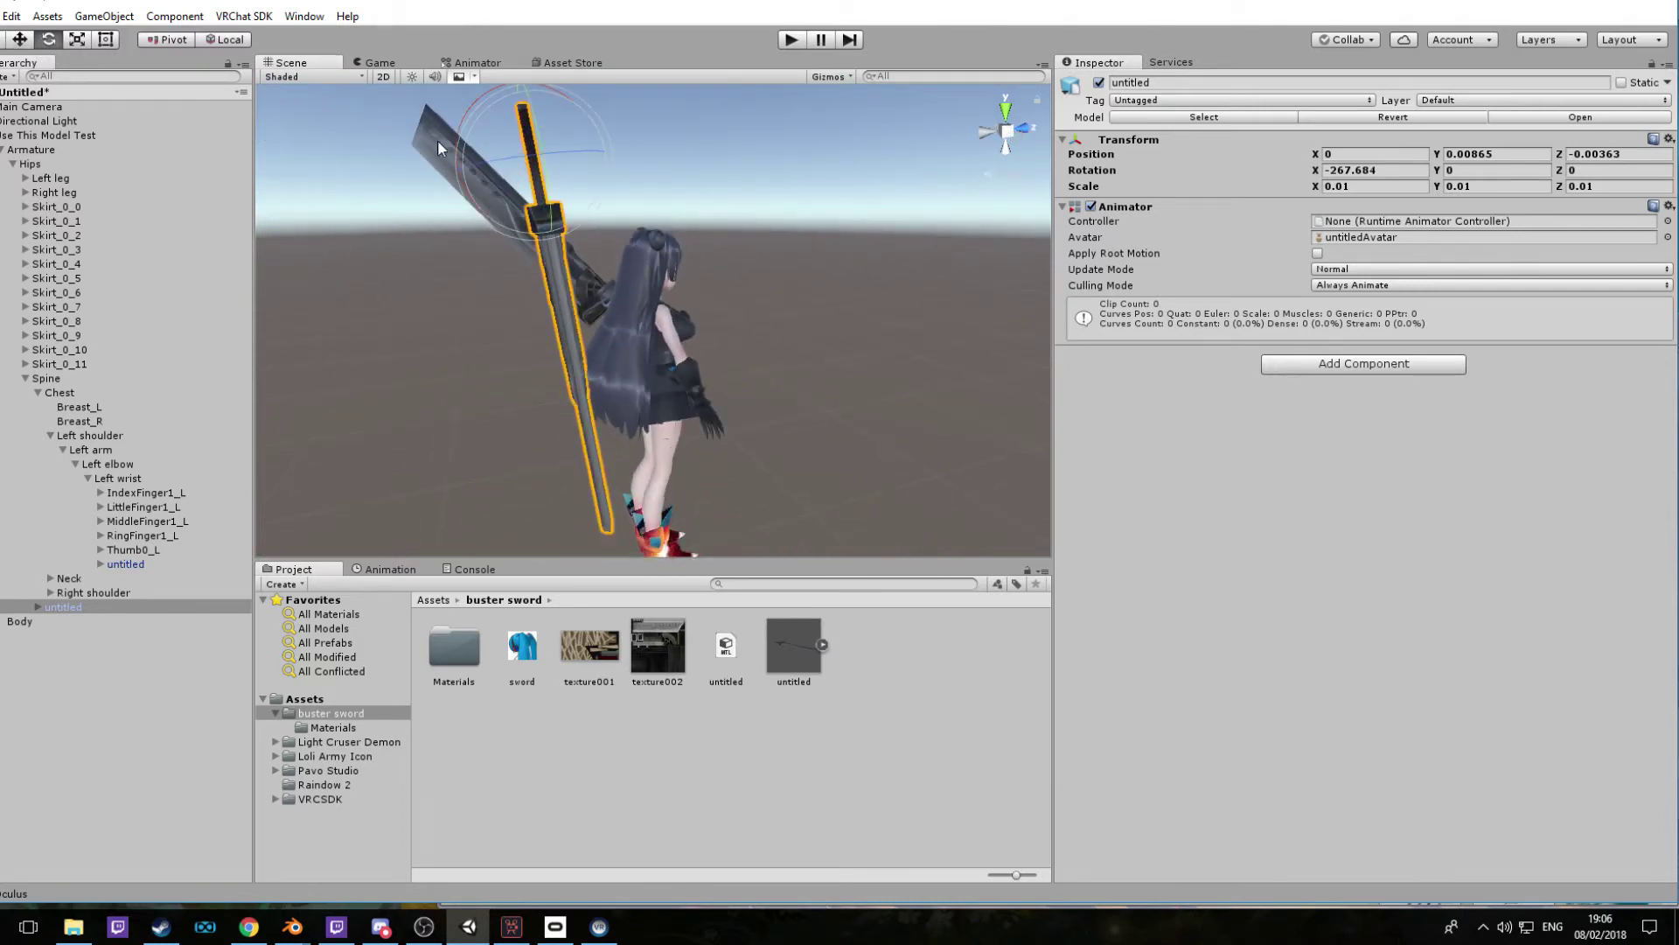
left_click_drag(577, 93, 600, 114)
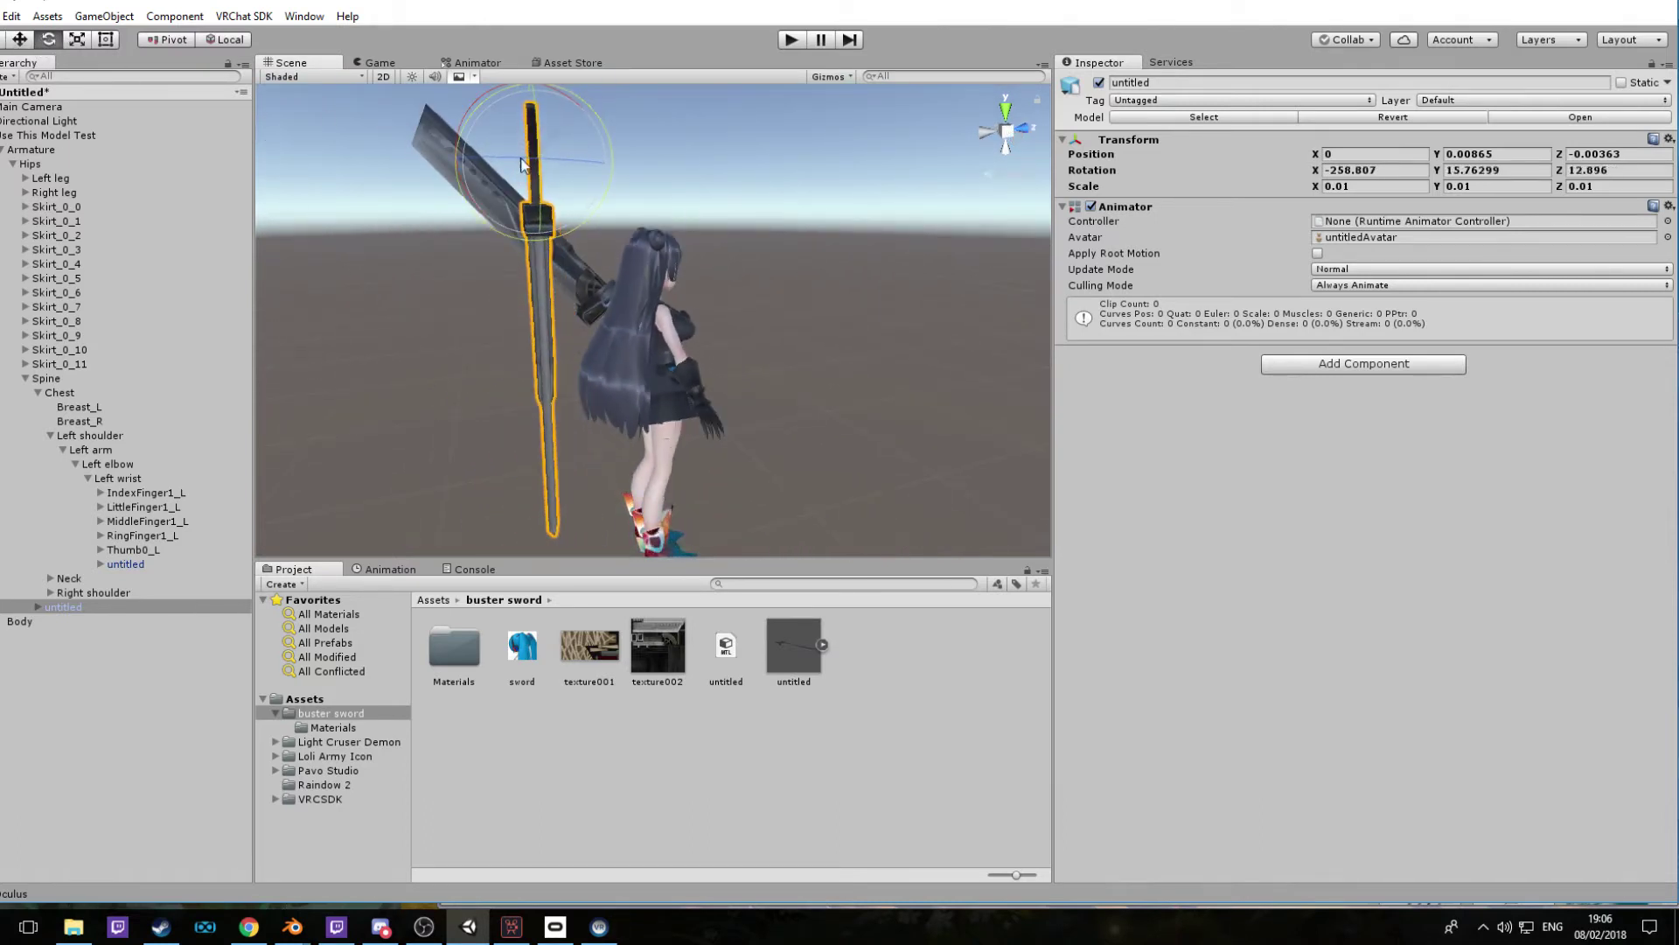
left_click_drag(420, 200, 539, 205, "alt")
scroll(525, 201, "down", 4)
middle_click_drag(472, 193, 599, 211)
left_click_drag(598, 211, 641, 213, "alt")
left_click_drag(460, 219, 670, 390, "alt")
middle_click_drag(612, 534, 674, 429)
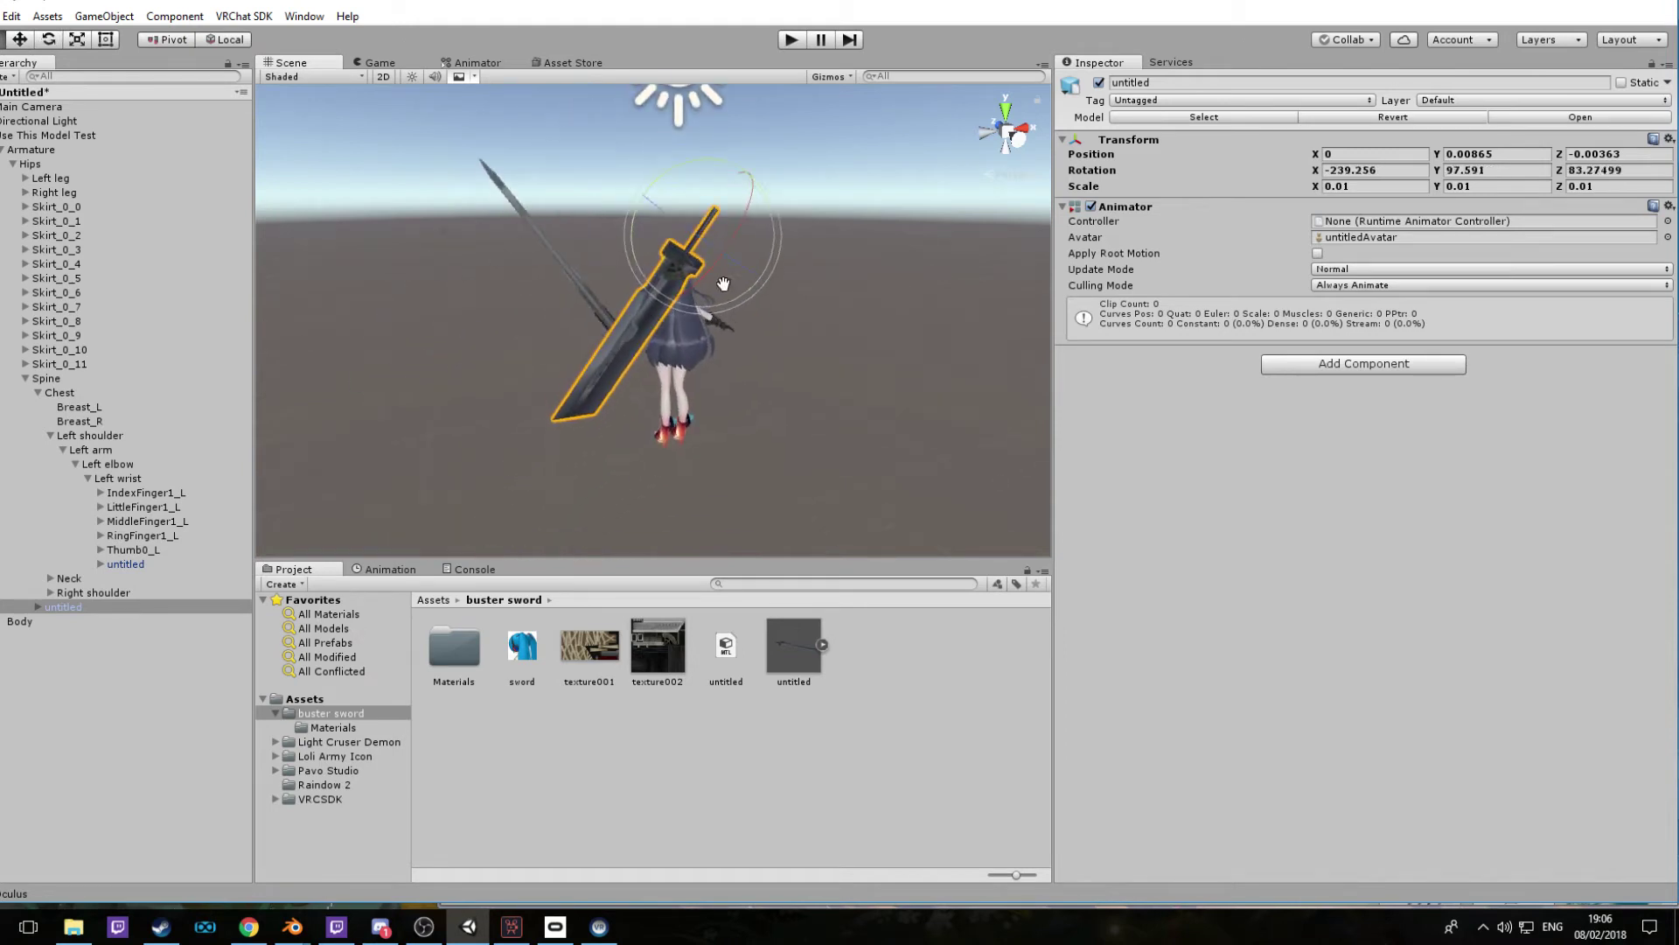
Rotate the Spine sword further across the avatar's back, to about X -238.6, Y 80.5 and Z 65.5 degrees
left_click(987, 133)
middle_click_drag(669, 301, 789, 296)
left_click_drag(789, 296, 825, 250, "alt")
left_click_drag(812, 158, 443, 330)
right_click_drag(444, 330, 500, 257)
scroll(507, 253, "down", 5)
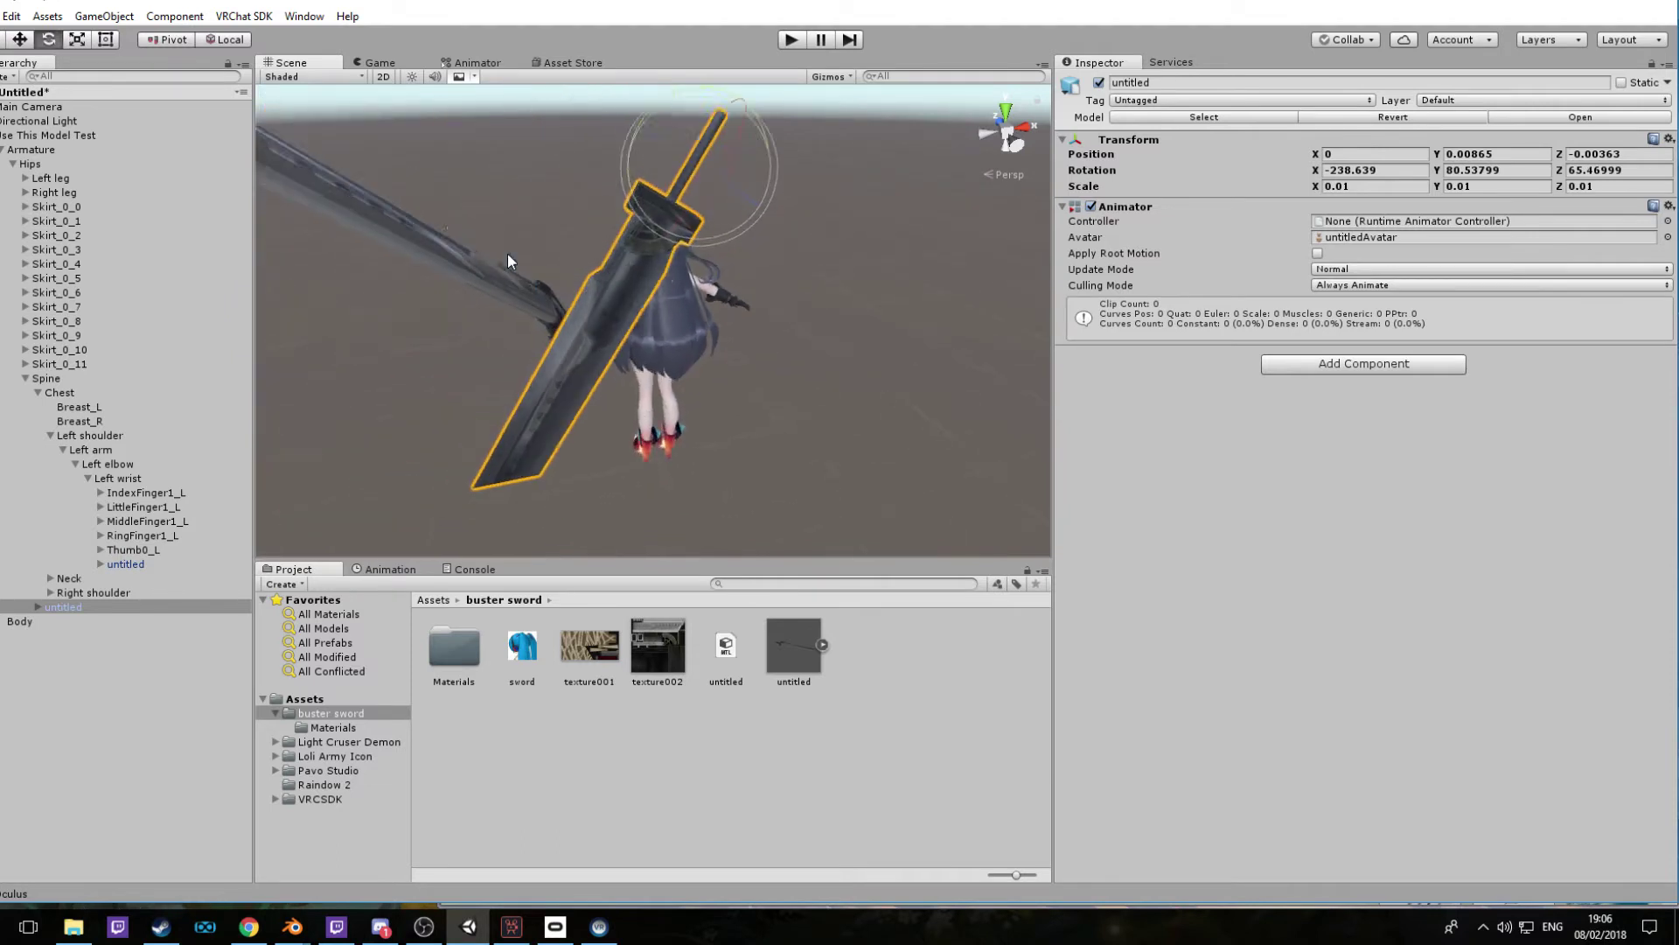
left_click_drag(507, 261, 479, 179, "alt")
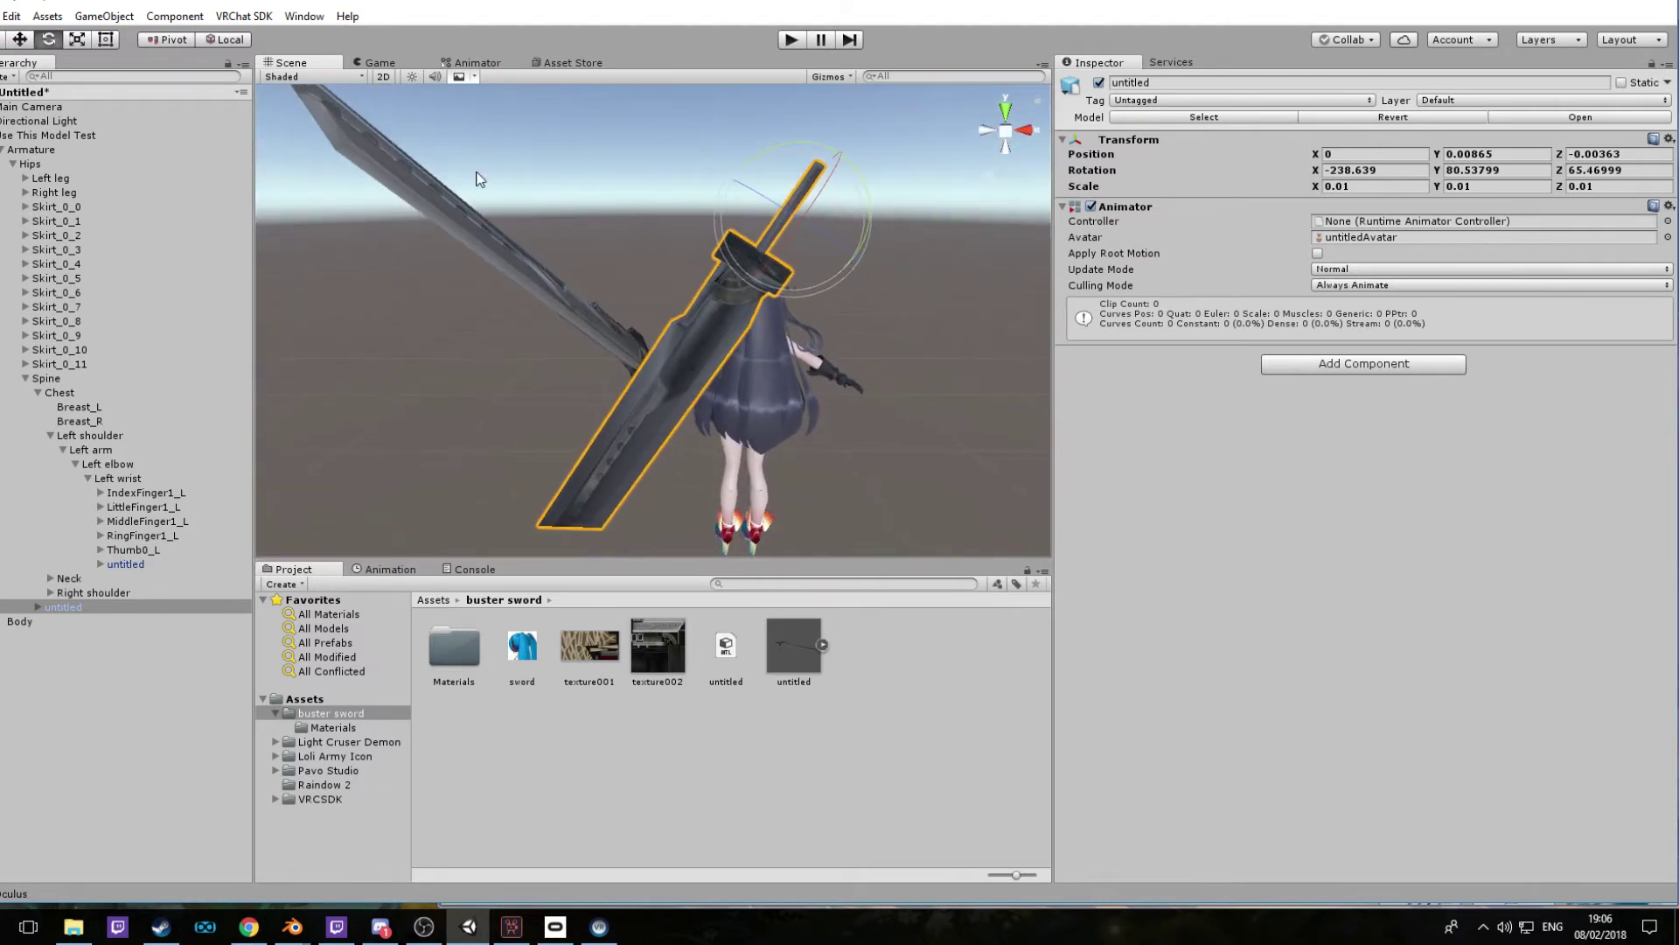
Move the Spine sword sideways and in against the avatar's back, to about X 0.00328, Y 0.00649 and Z -0.00173
left_click(29, 42)
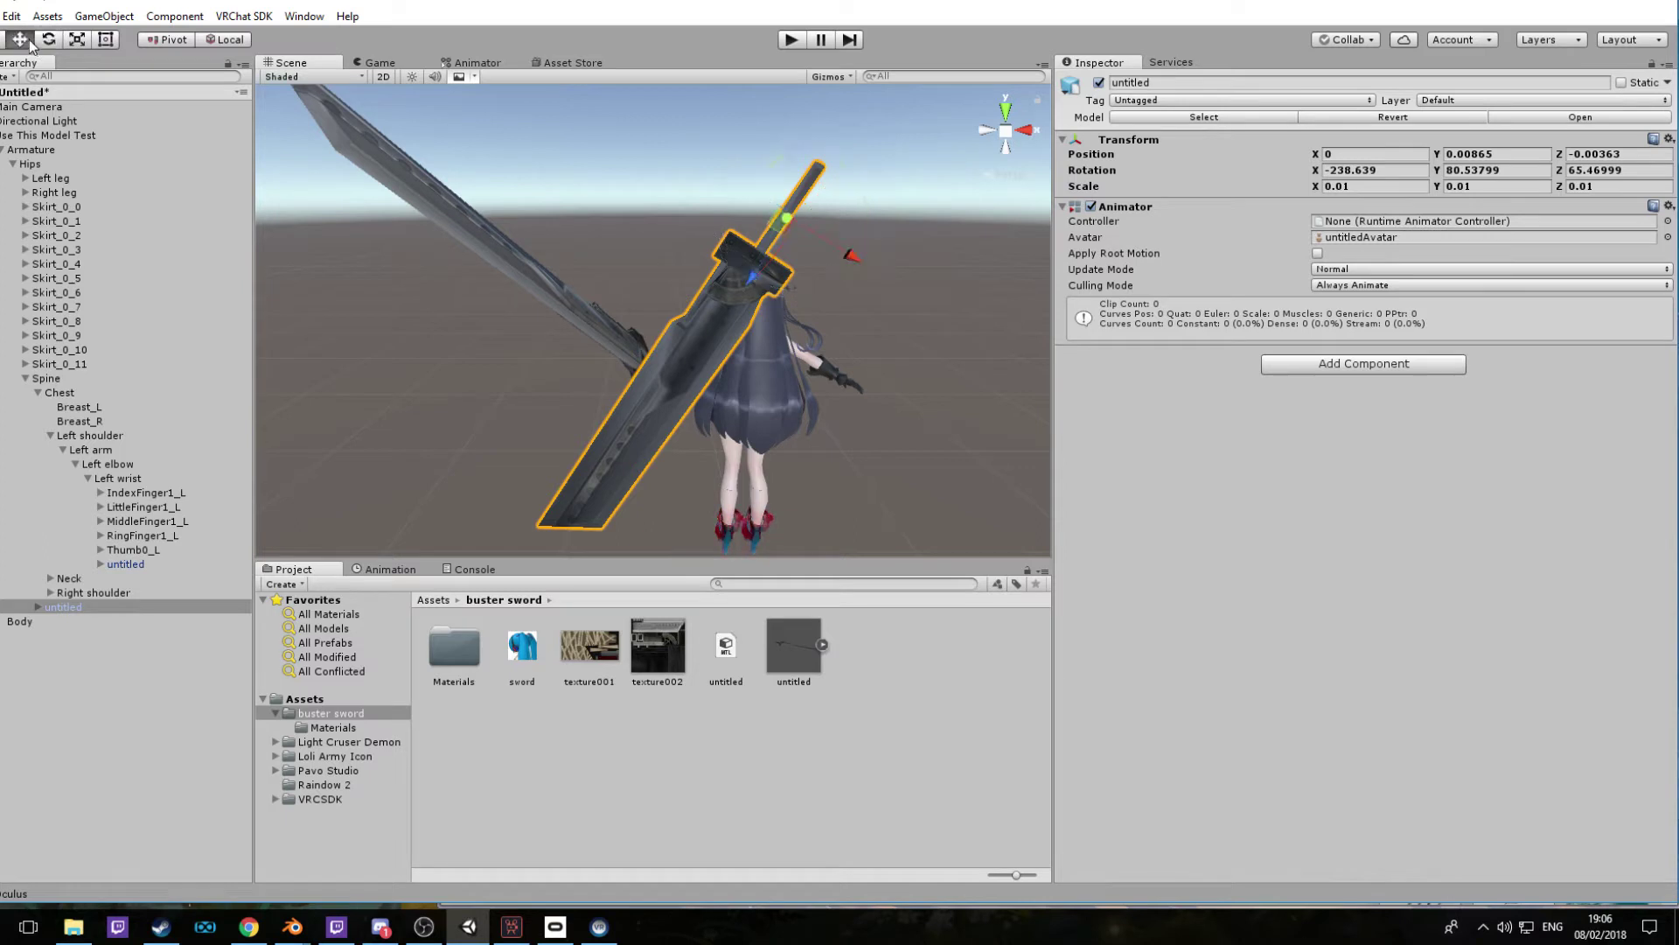
left_click_drag(848, 253, 932, 292)
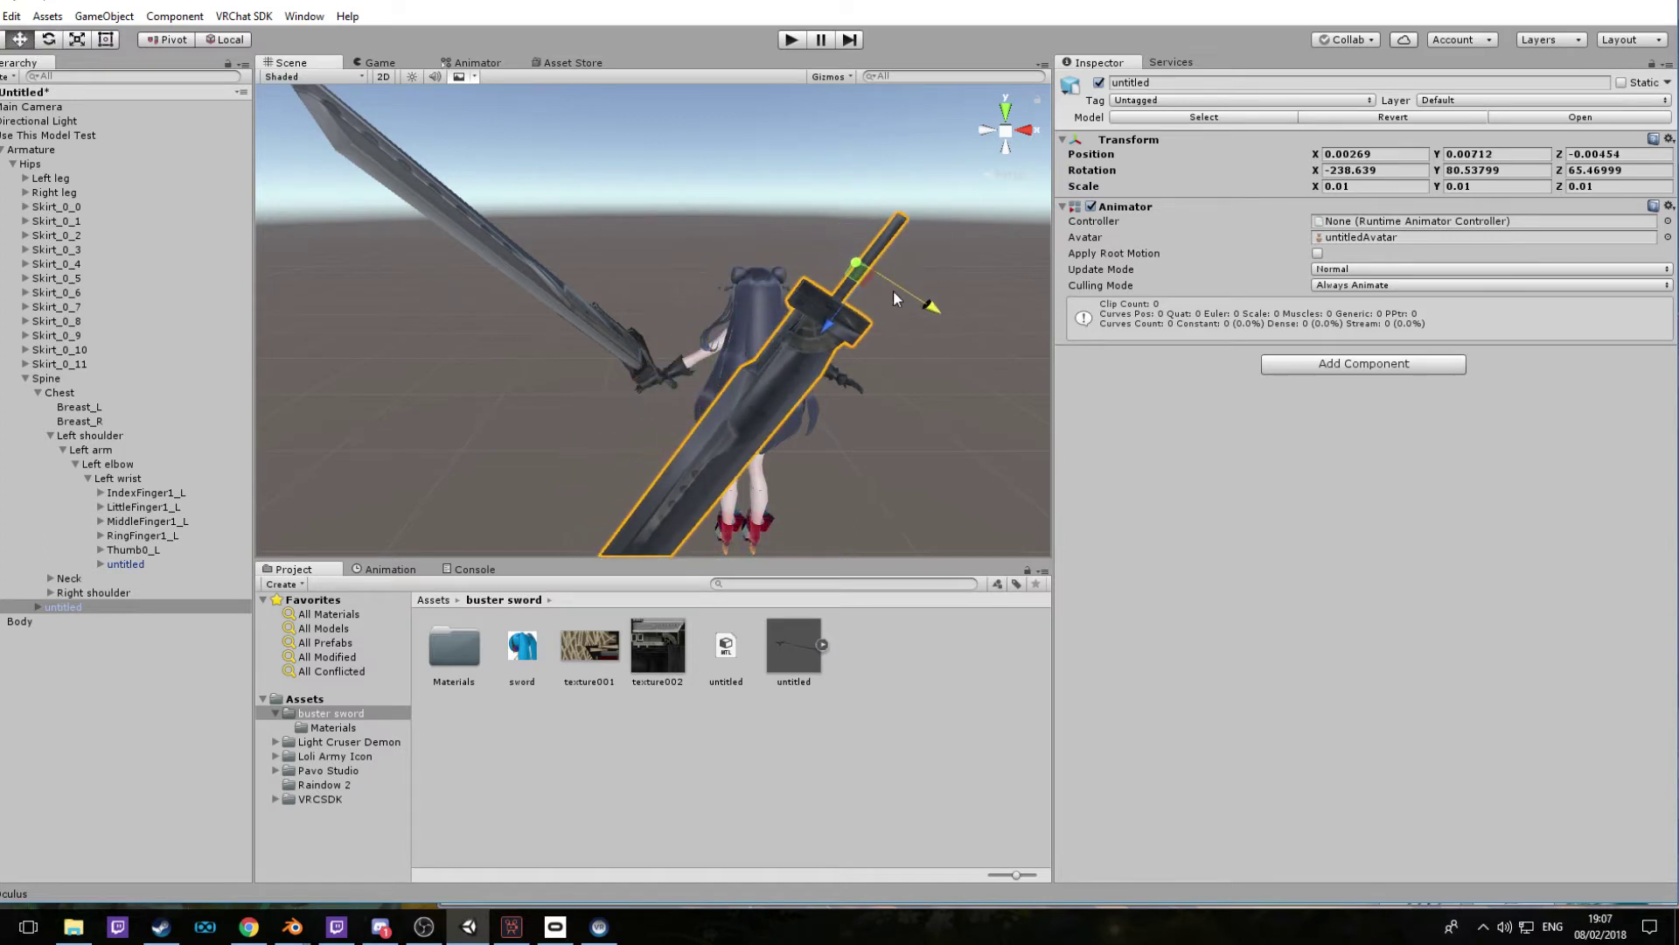
left_click_drag(732, 294, 843, 320, "alt")
middle_click_drag(651, 297, 991, 290)
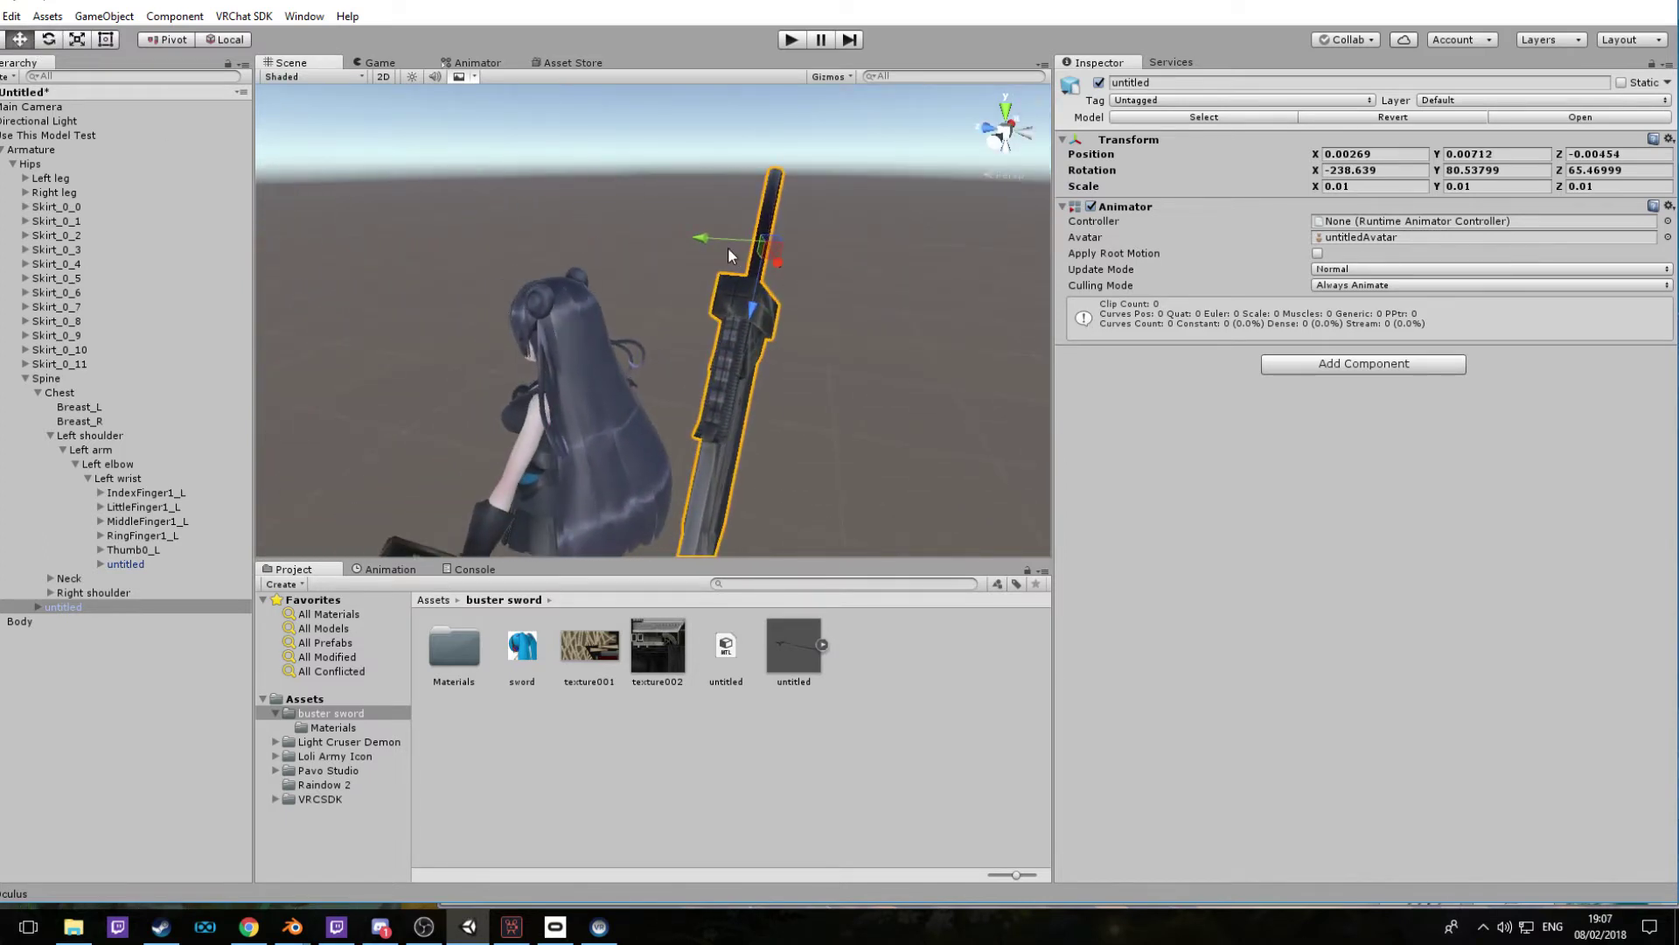
left_click_drag(712, 236, 631, 217)
Examine the placement of the sword on the avatar's back from behind, from the side and from the front
middle_click_drag(631, 217, 591, 133)
right_click_drag(591, 133, 412, 197)
middle_click_drag(464, 179, 359, 212)
middle_click_drag(581, 188, 705, 210)
right_click_drag(705, 210, 899, 257)
middle_click_drag(518, 251, 525, 144)
right_click_drag(524, 144, 321, 215)
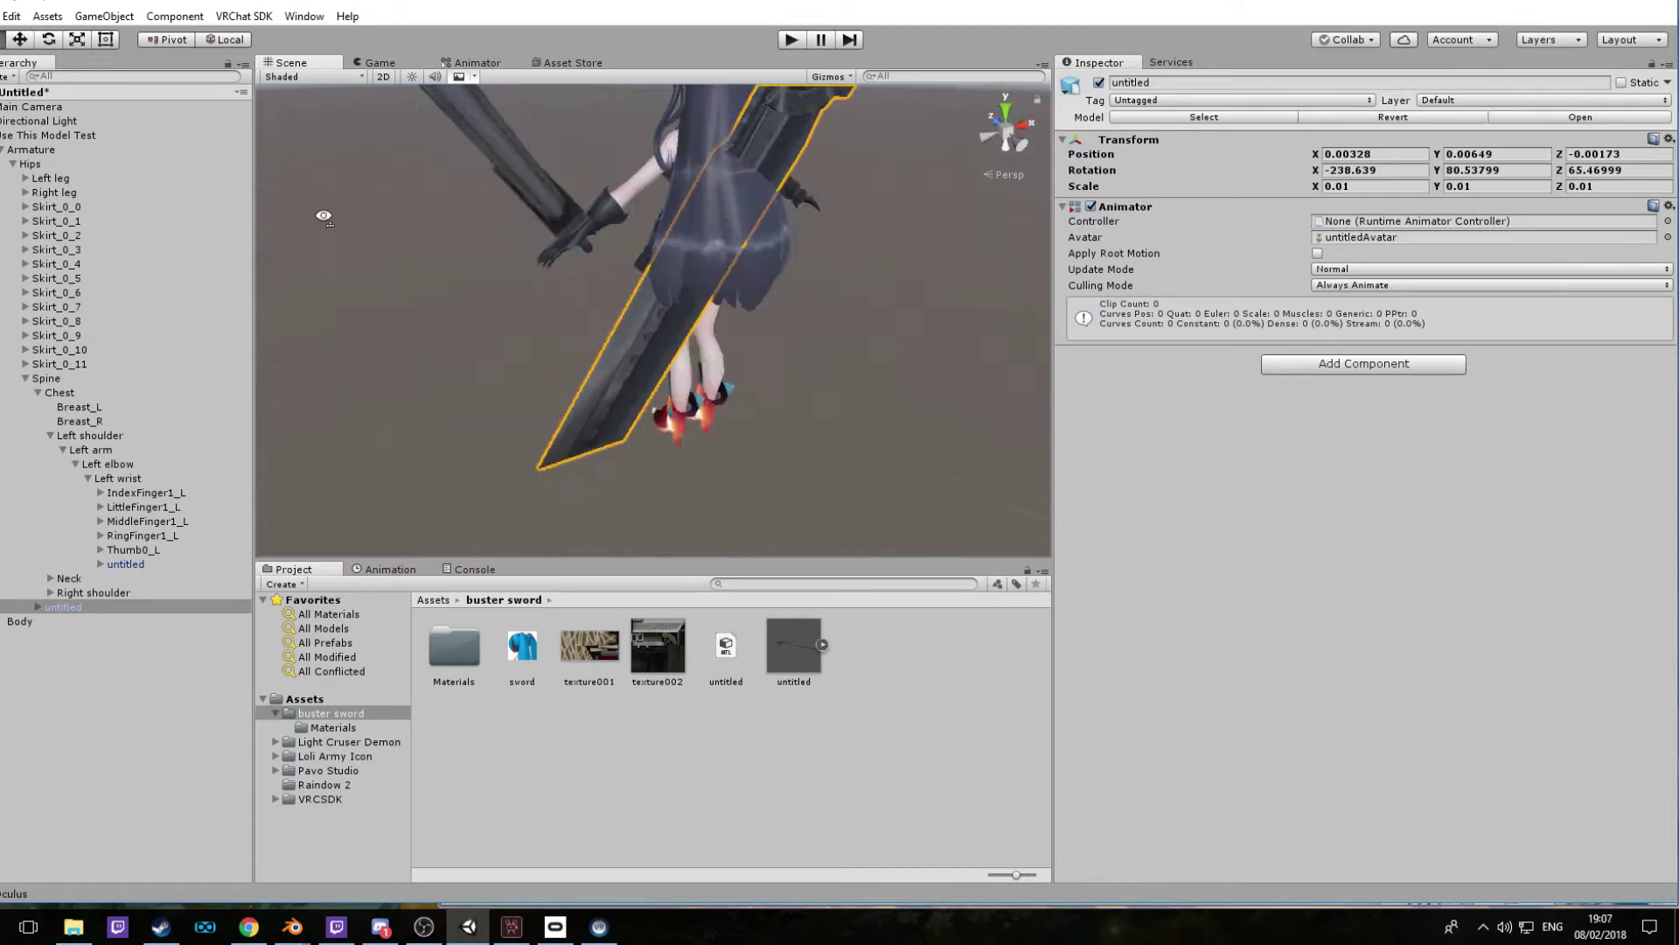
middle_click_drag(321, 215, 668, 156)
key("f")
left_click_drag(725, 125, 326, 178, "alt")
scroll(544, 109, "down", 8)
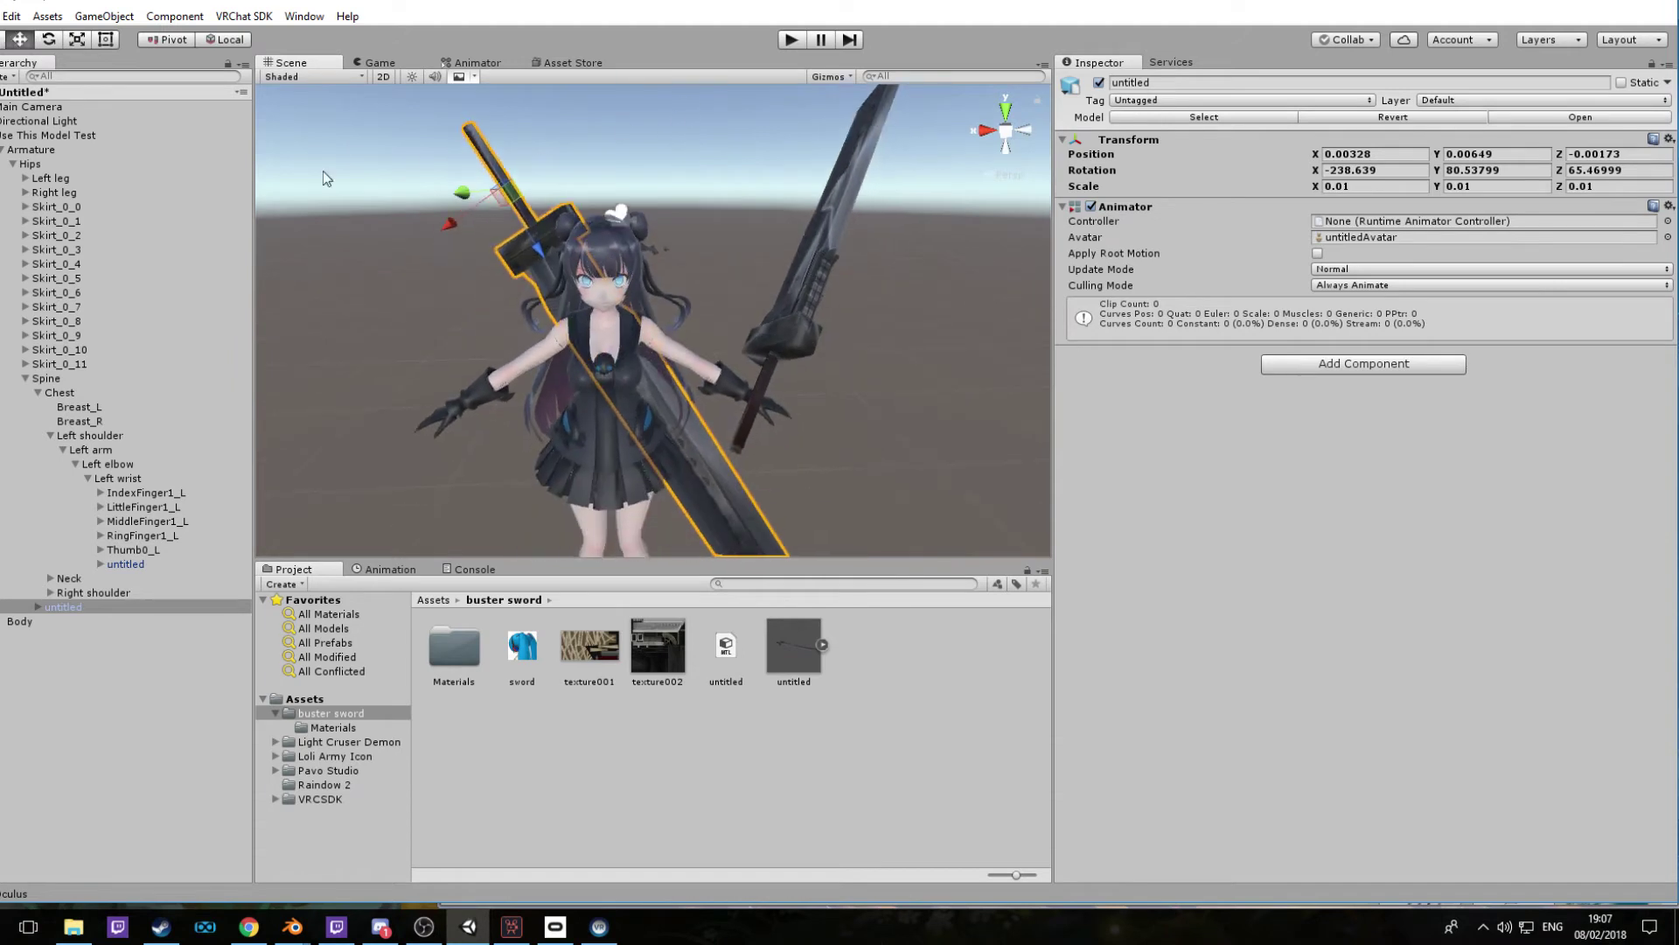
Duplicate the avatar Use This Model Test and deactivate the original
left_click(2, 137)
left_click(31, 137)
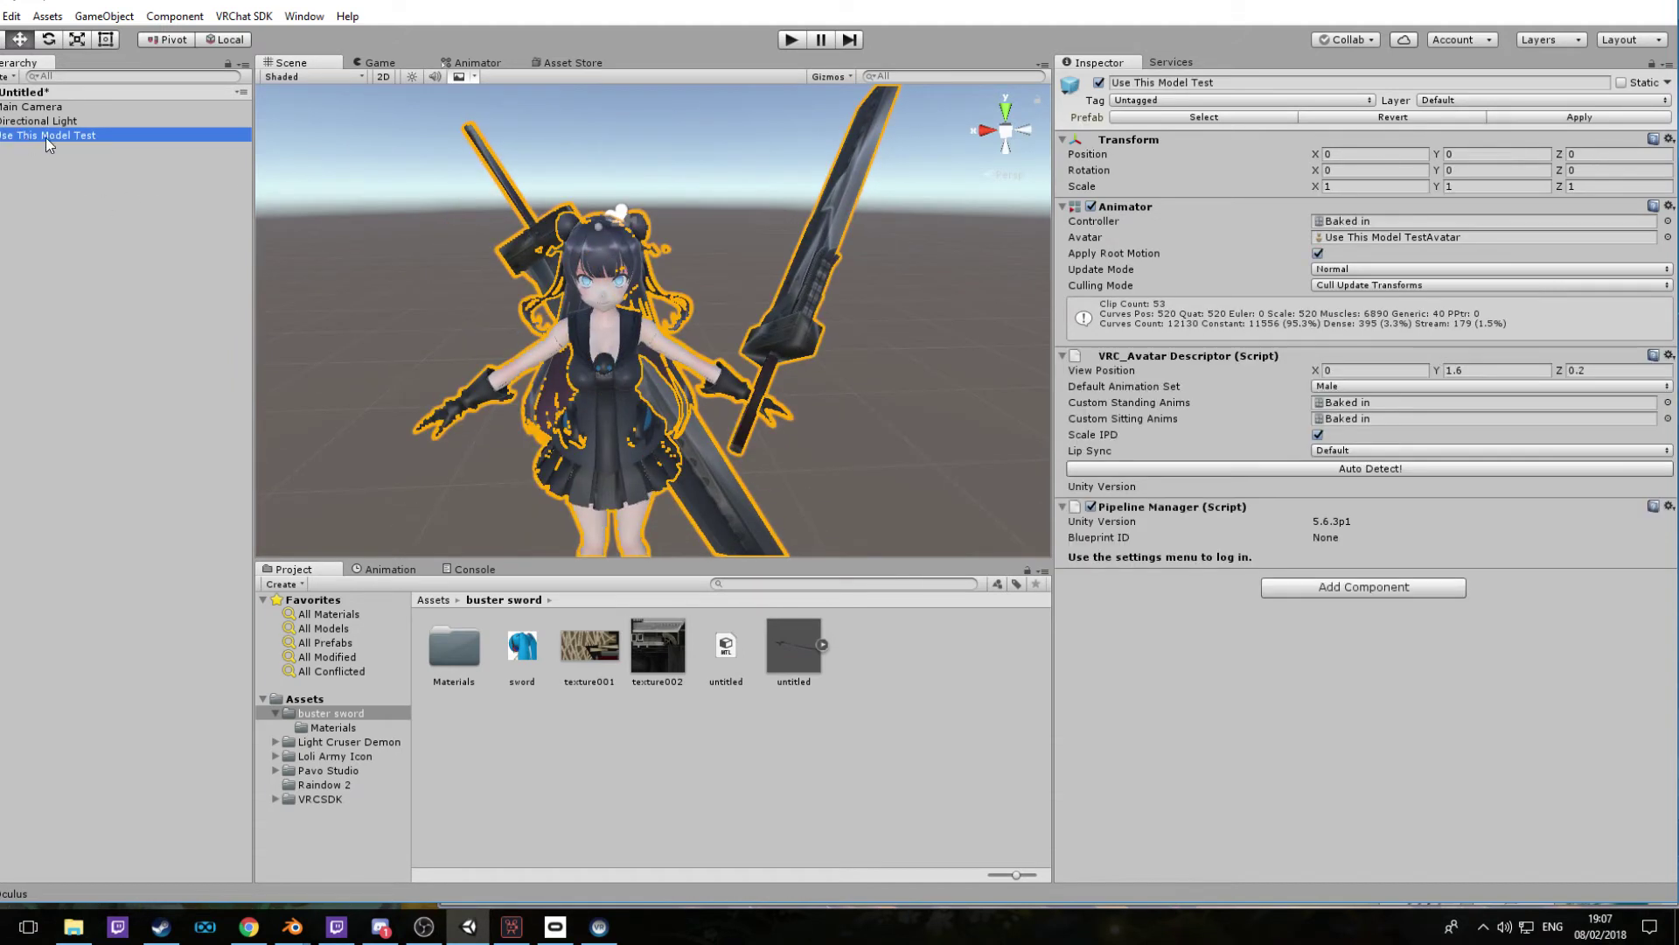
key("ctrl+d")
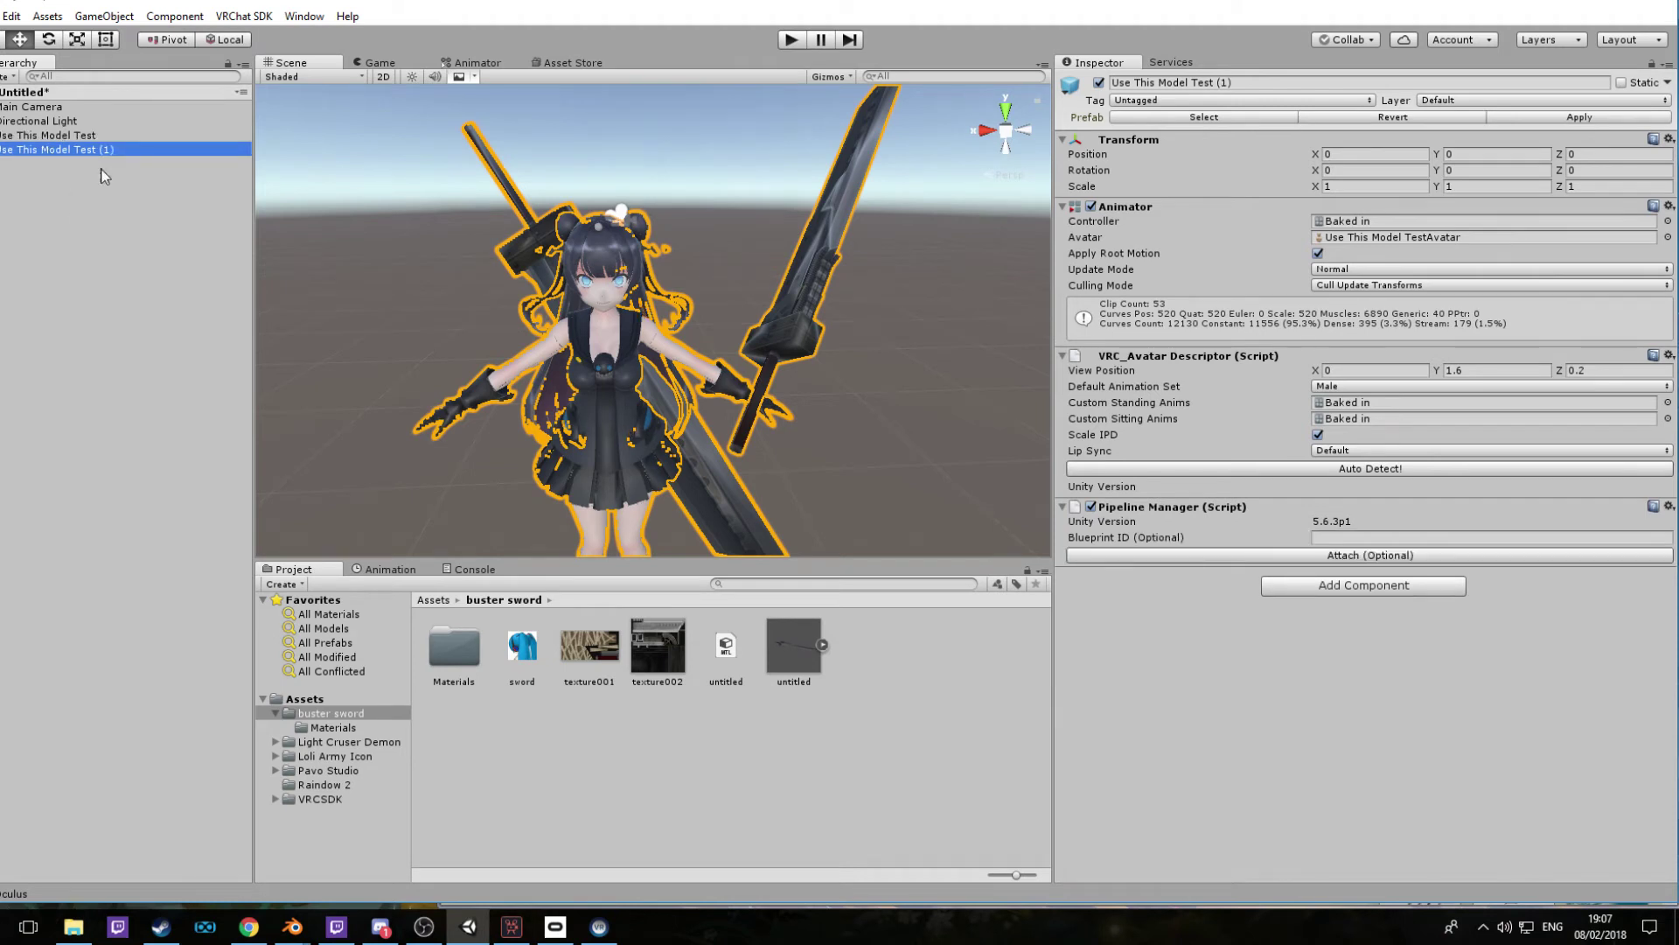
left_click(80, 140)
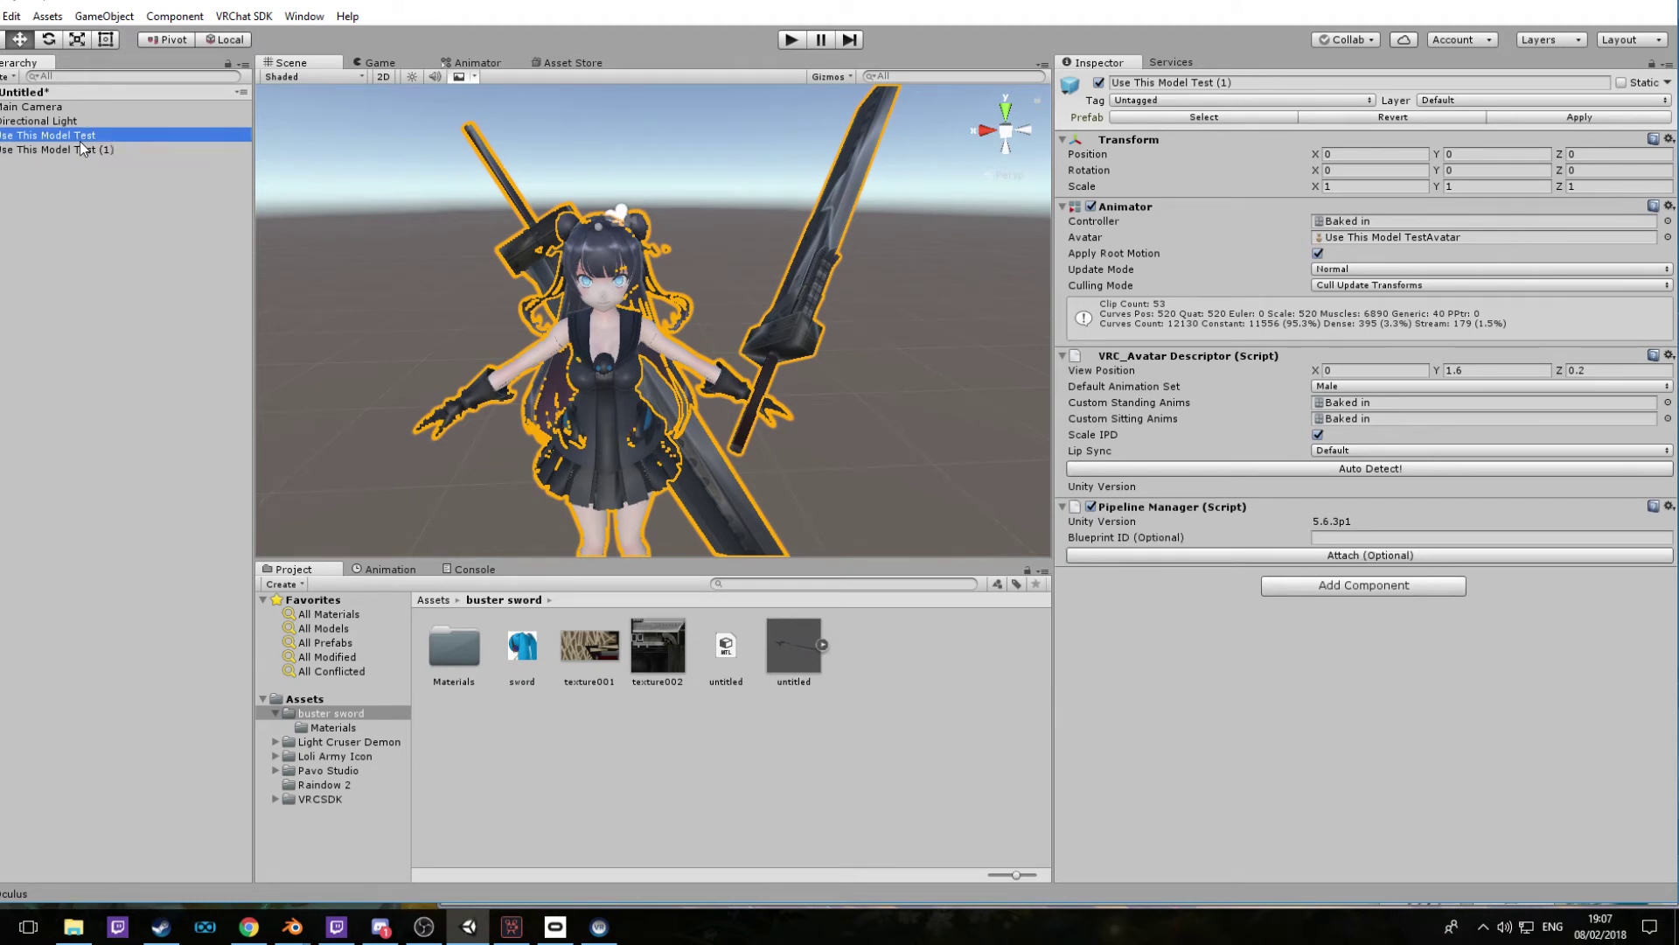
left_click(1099, 83)
scroll(387, 219, "down", 5)
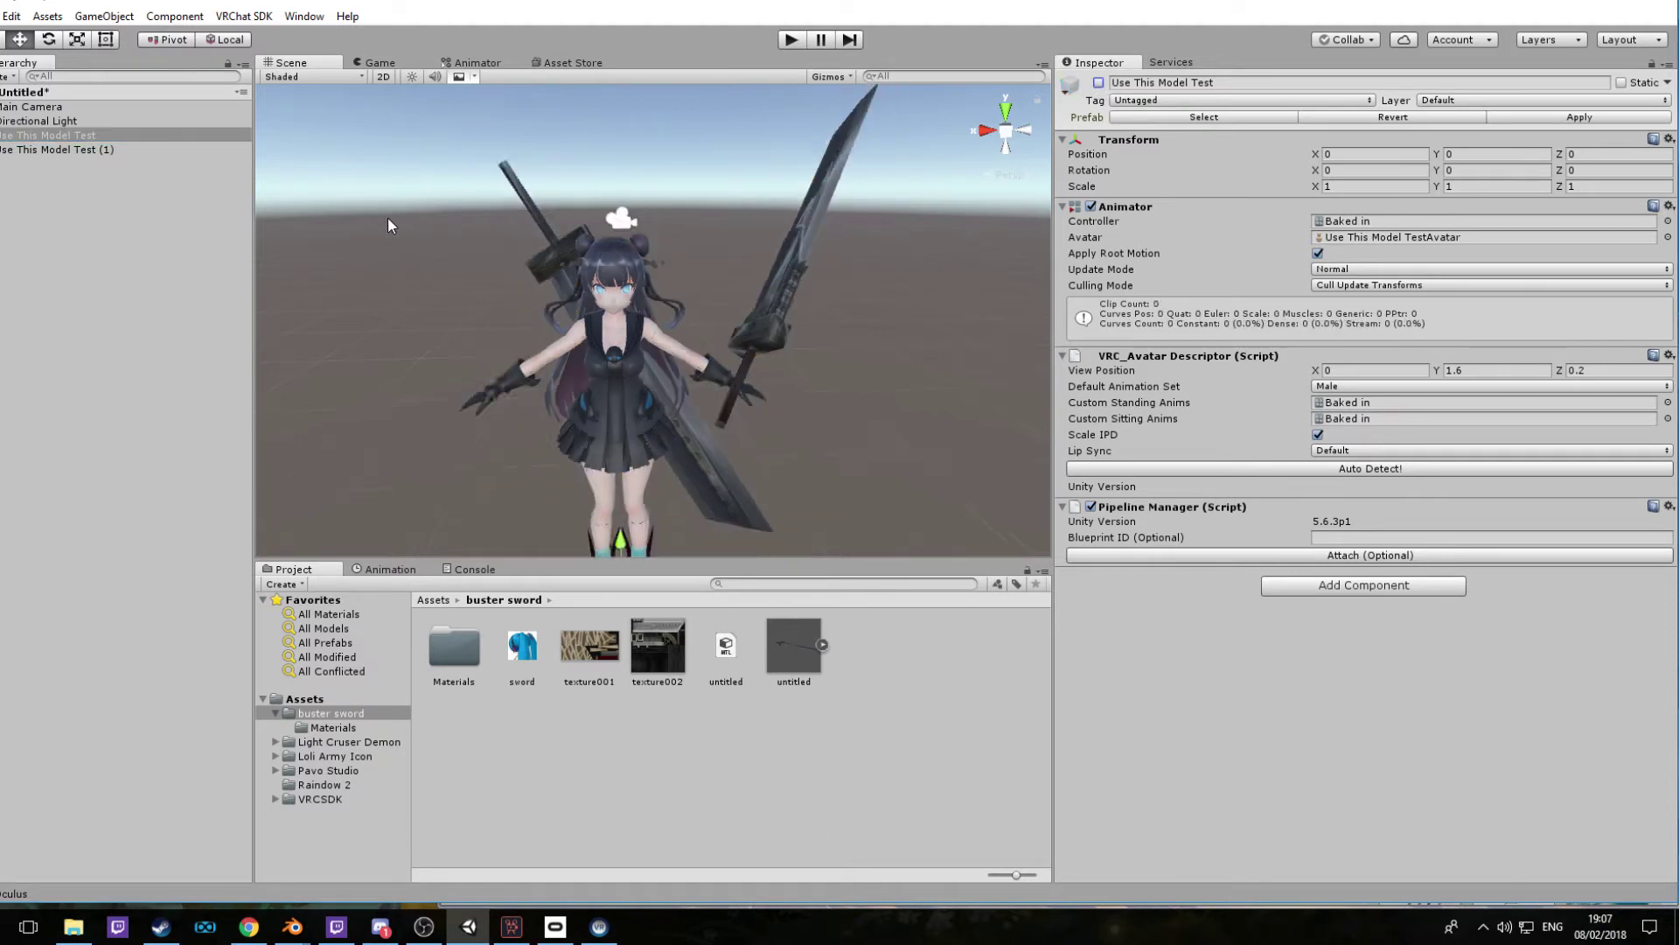
Expand the duplicate avatar's armature down through Spine, Chest and the left arm to Left wrist, and select the sword attached there
left_click(60, 151)
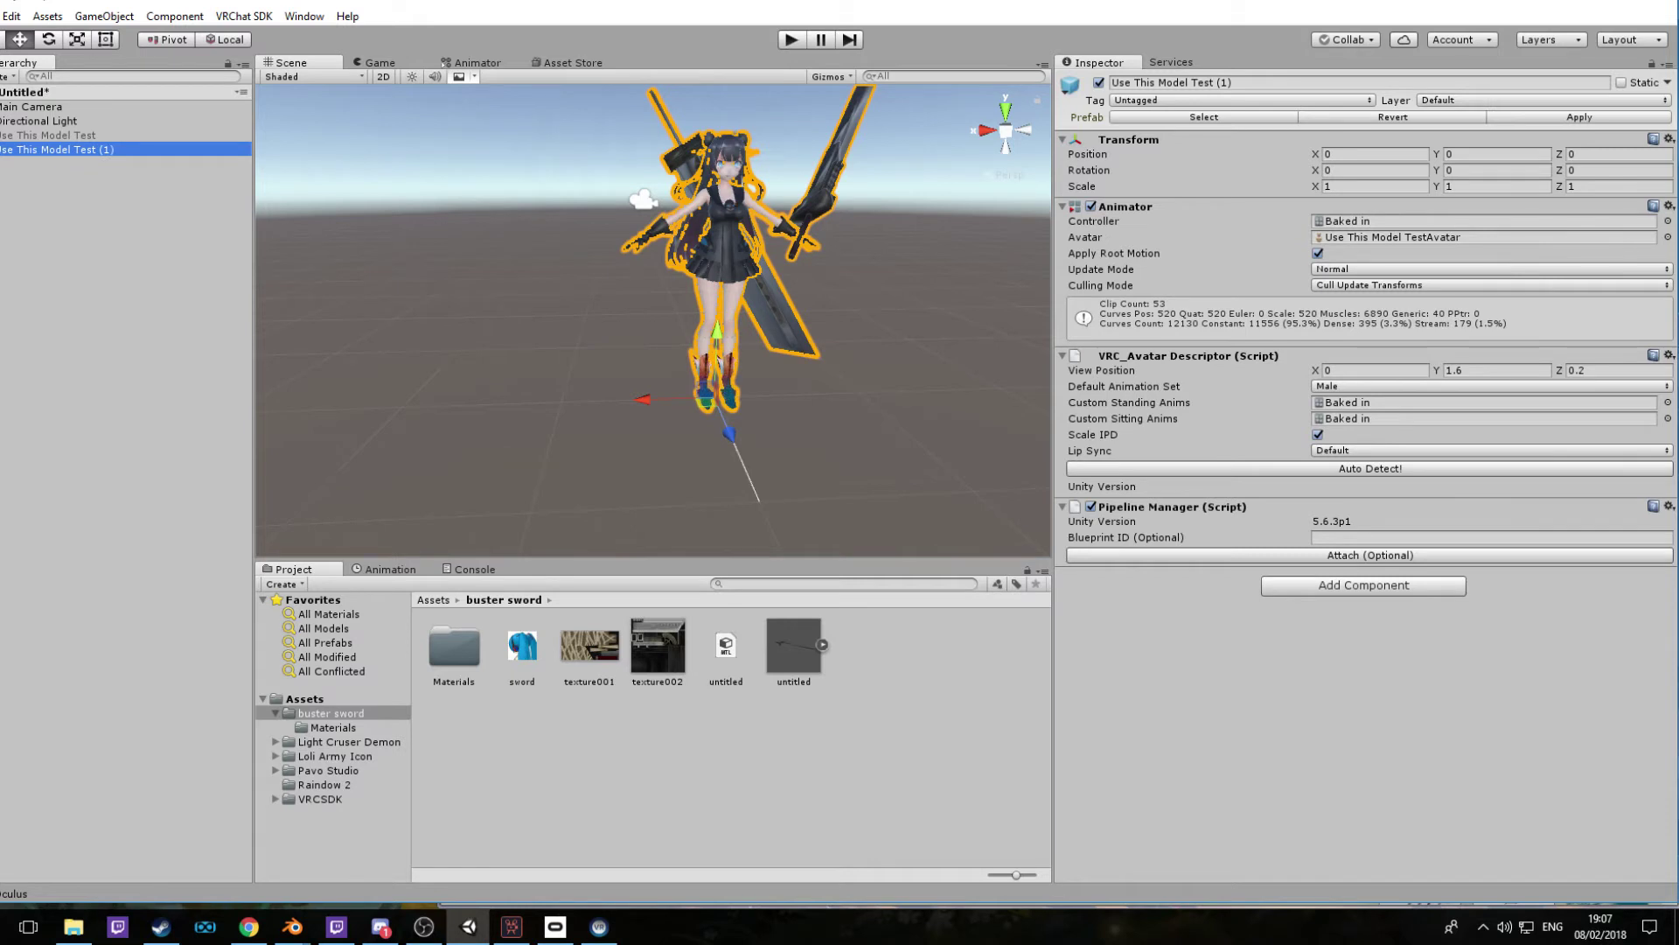
key("Right")
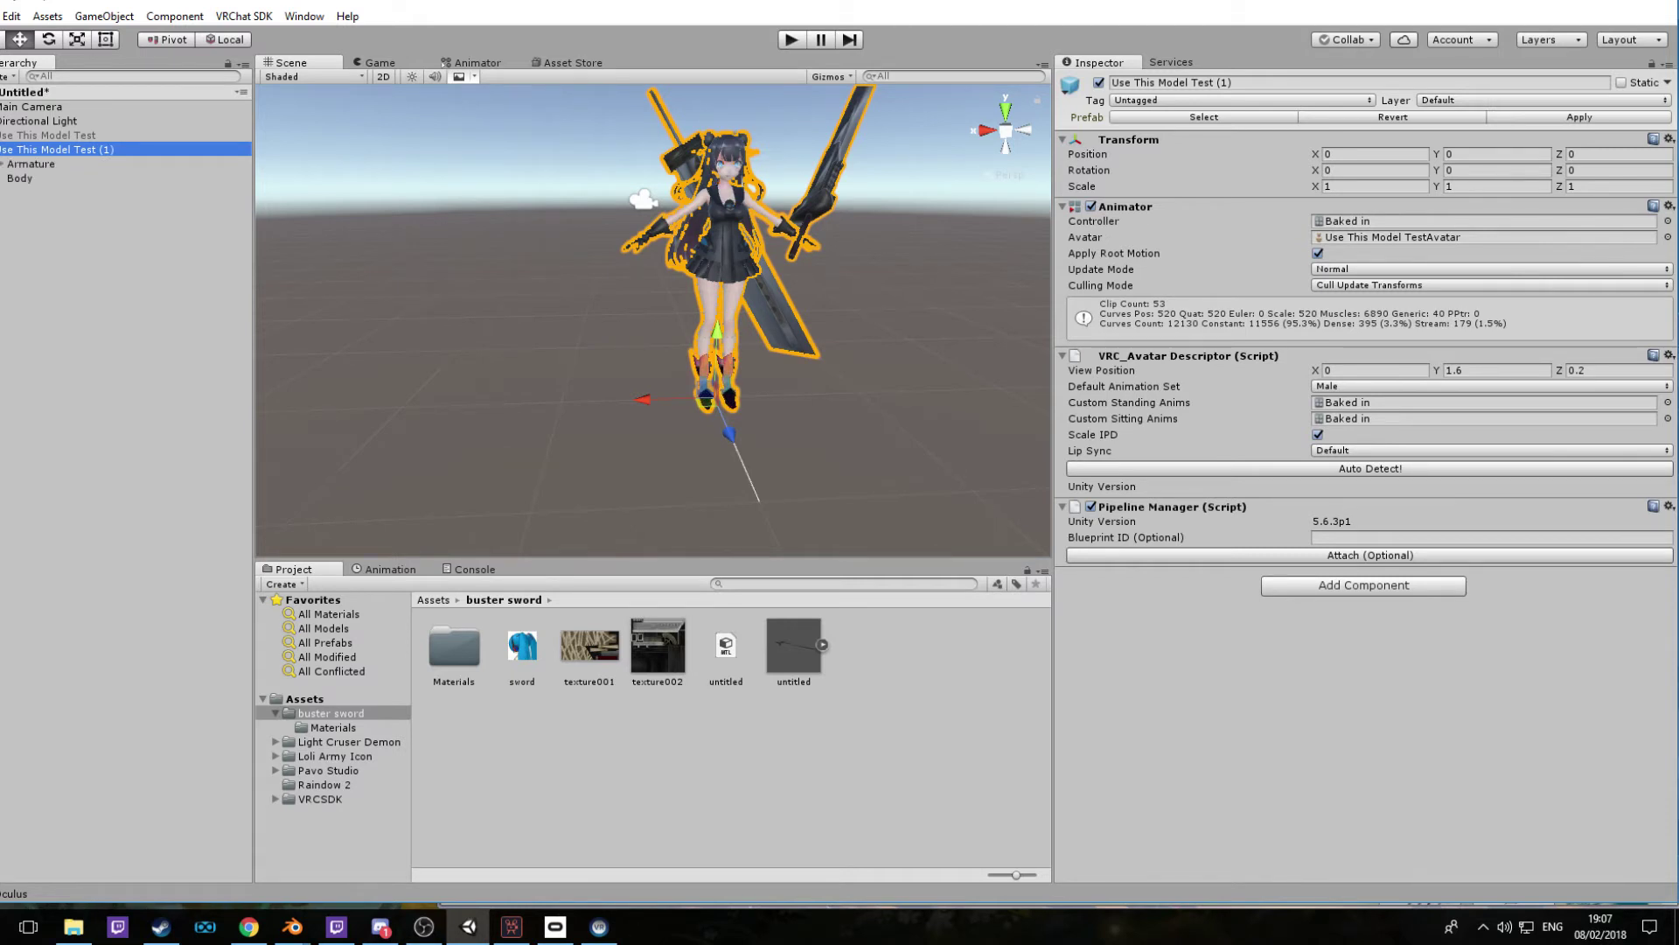
left_click(6, 165)
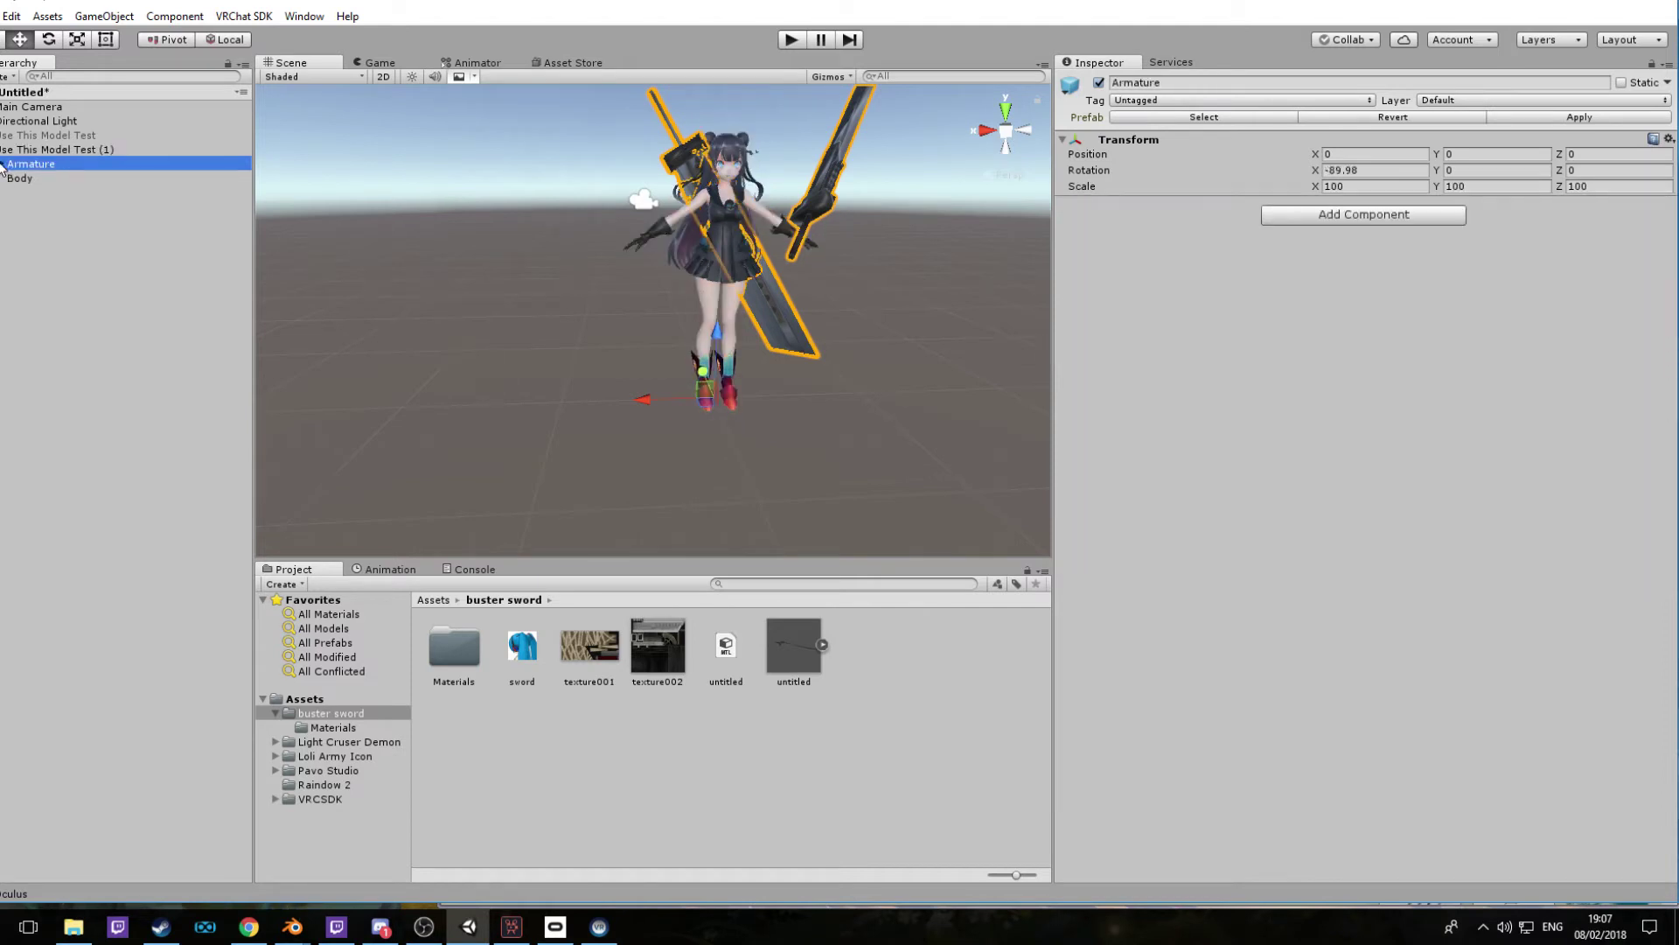
key("Right")
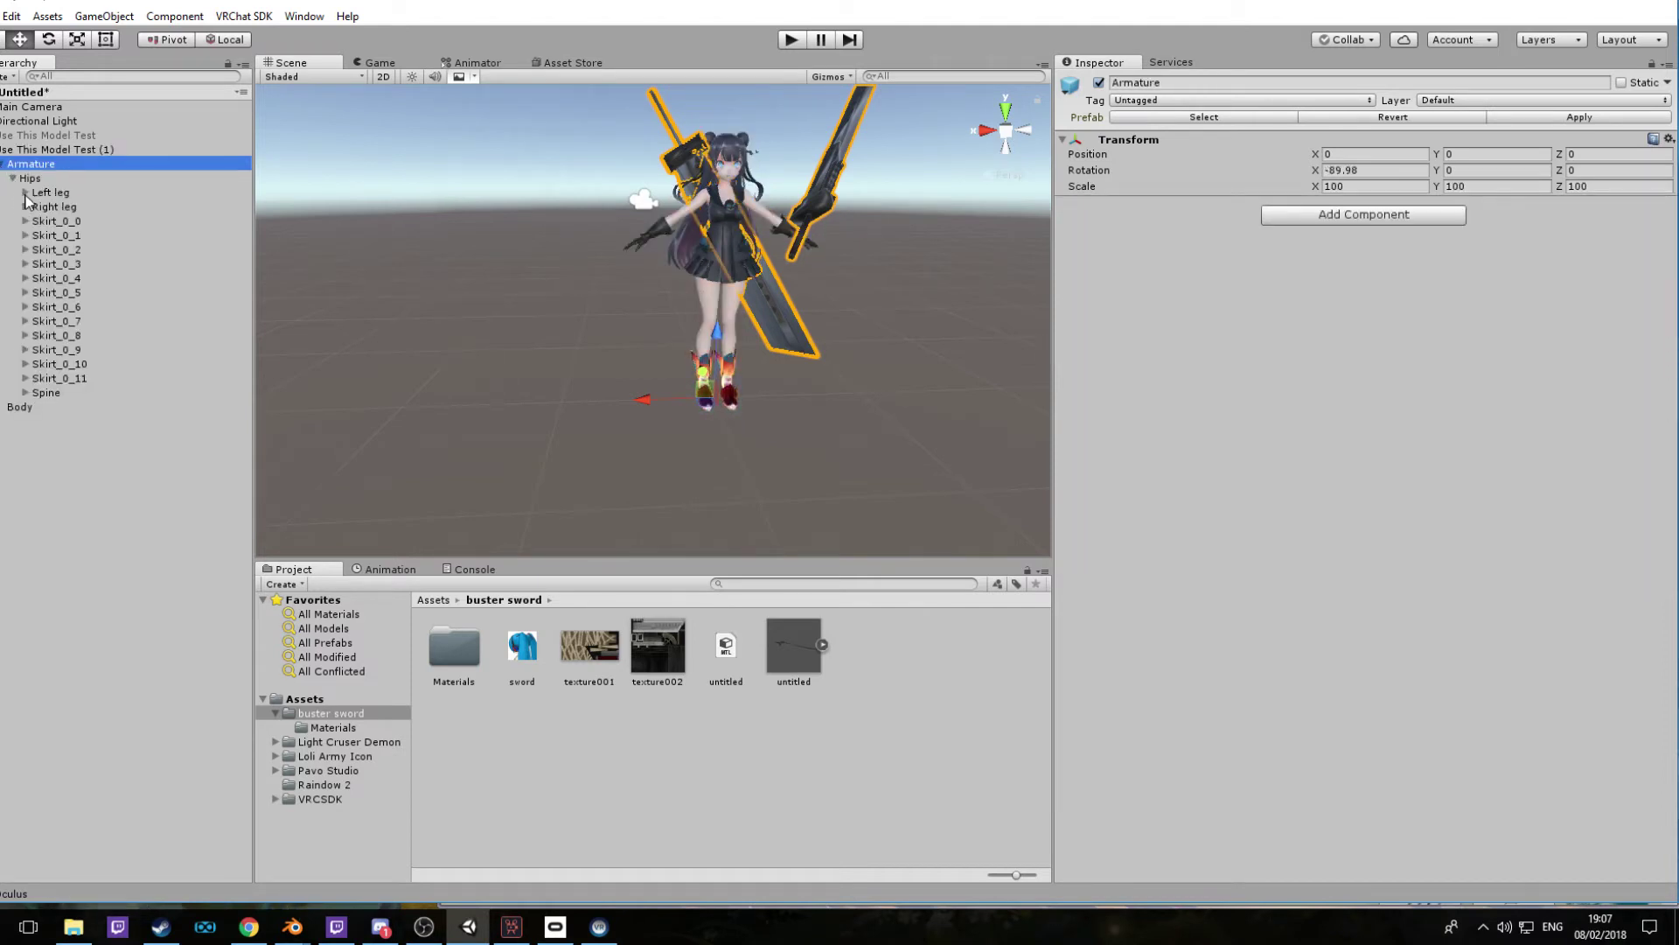
left_click(25, 393)
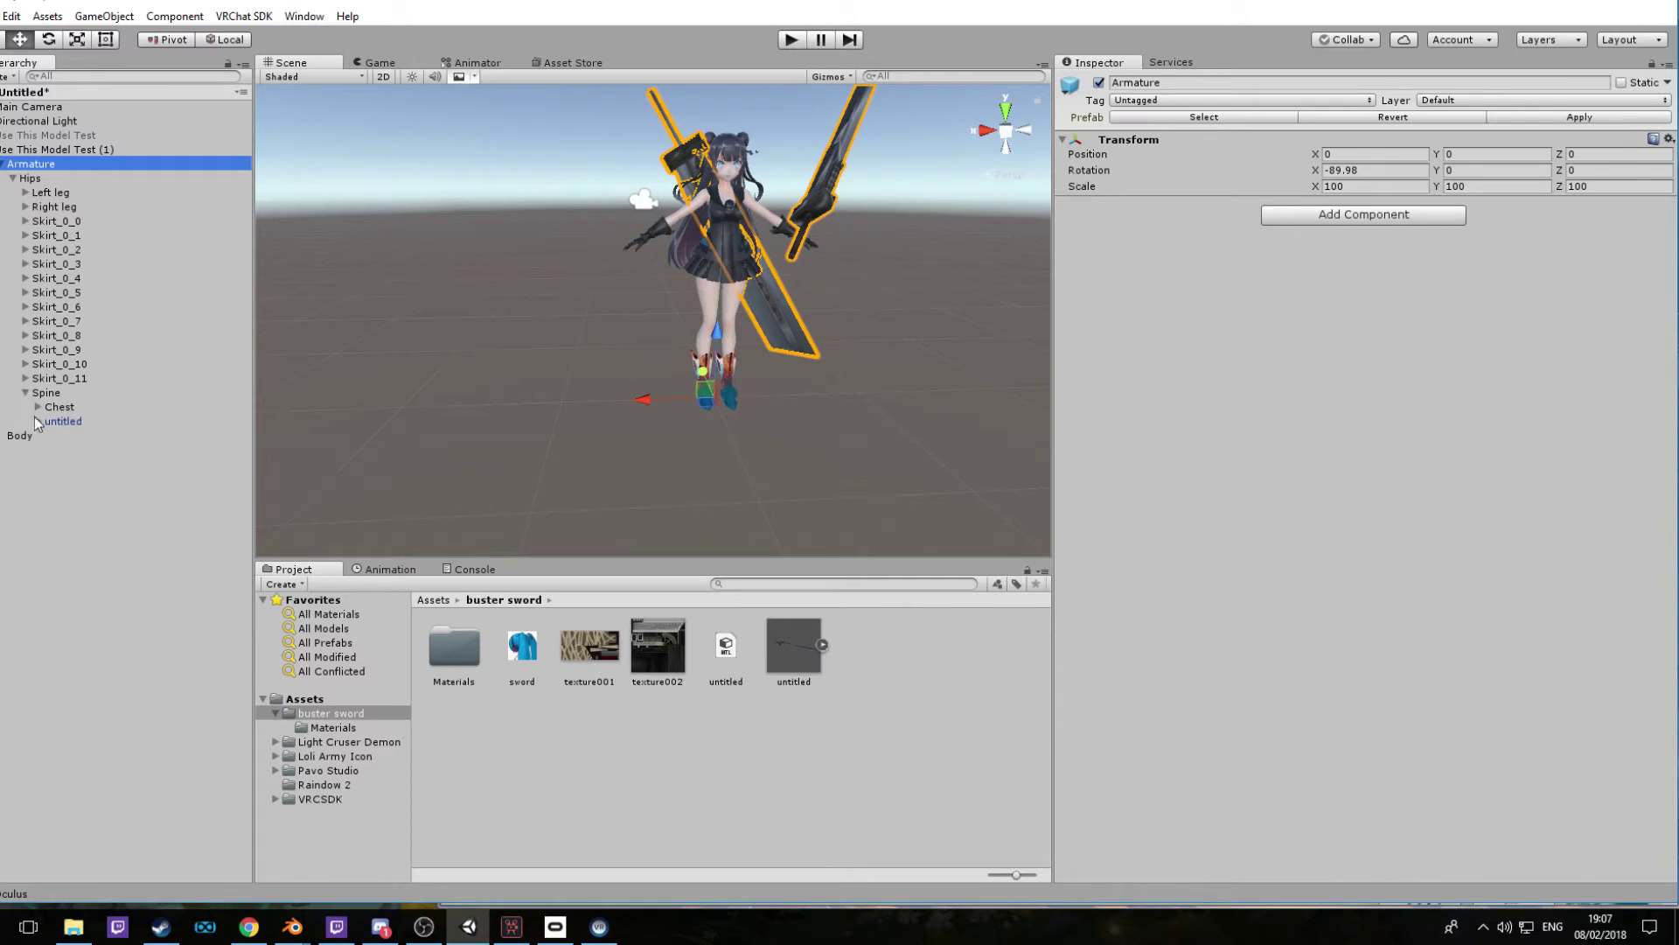
left_click(36, 408)
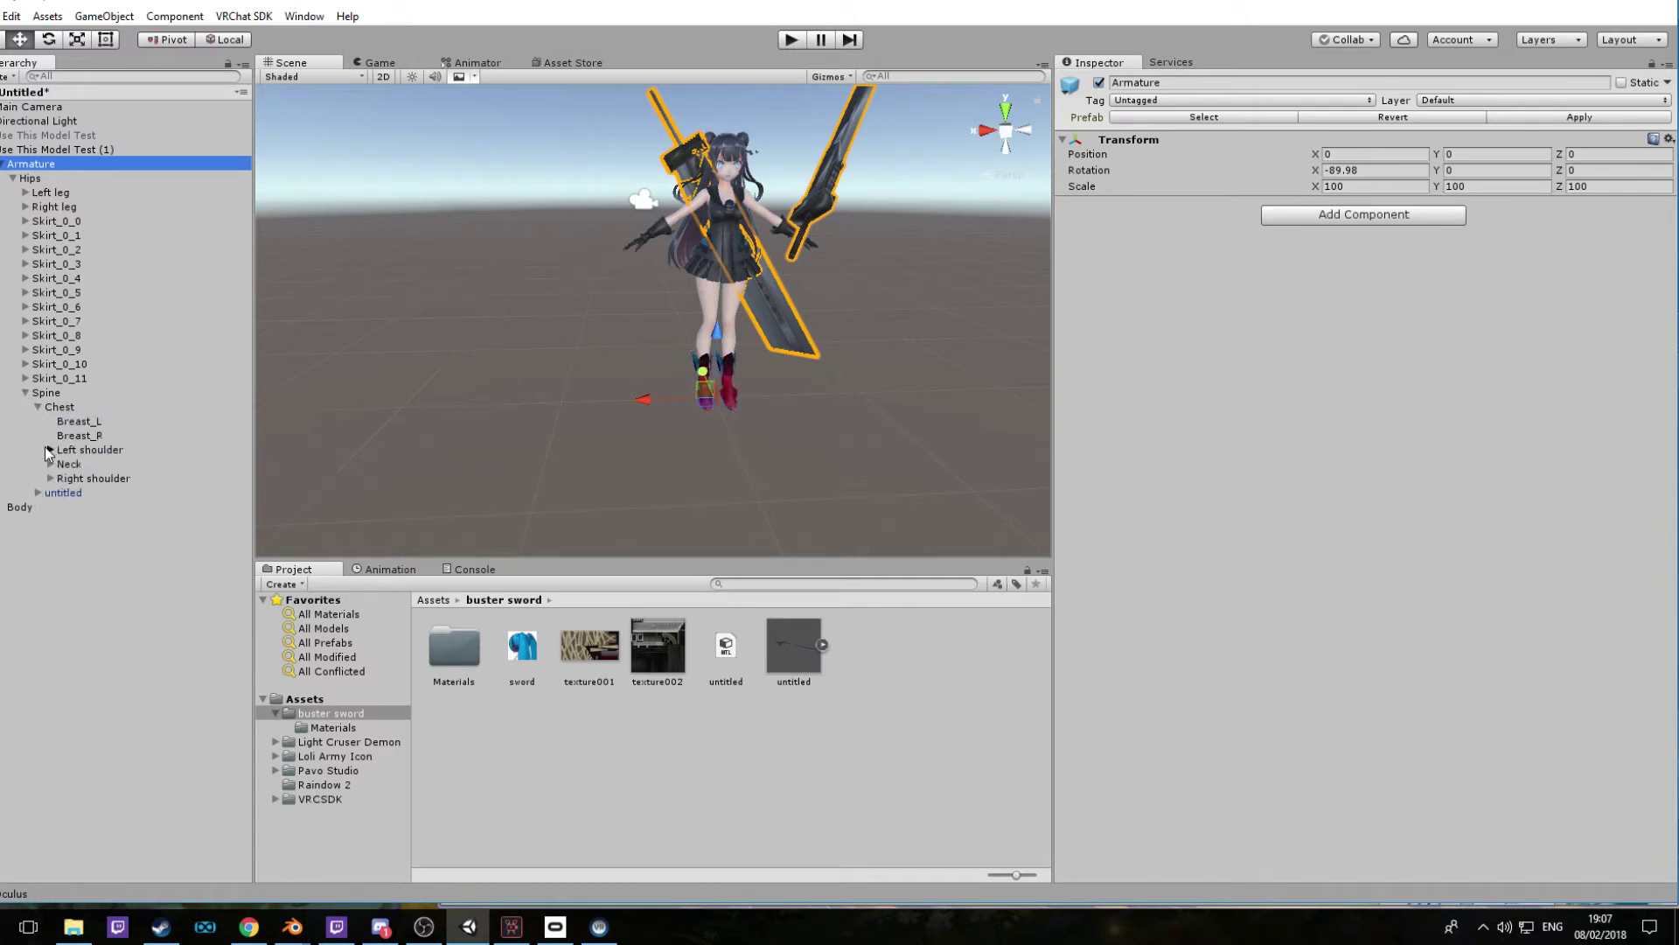
left_click(49, 450)
left_click(62, 464)
left_click(88, 478)
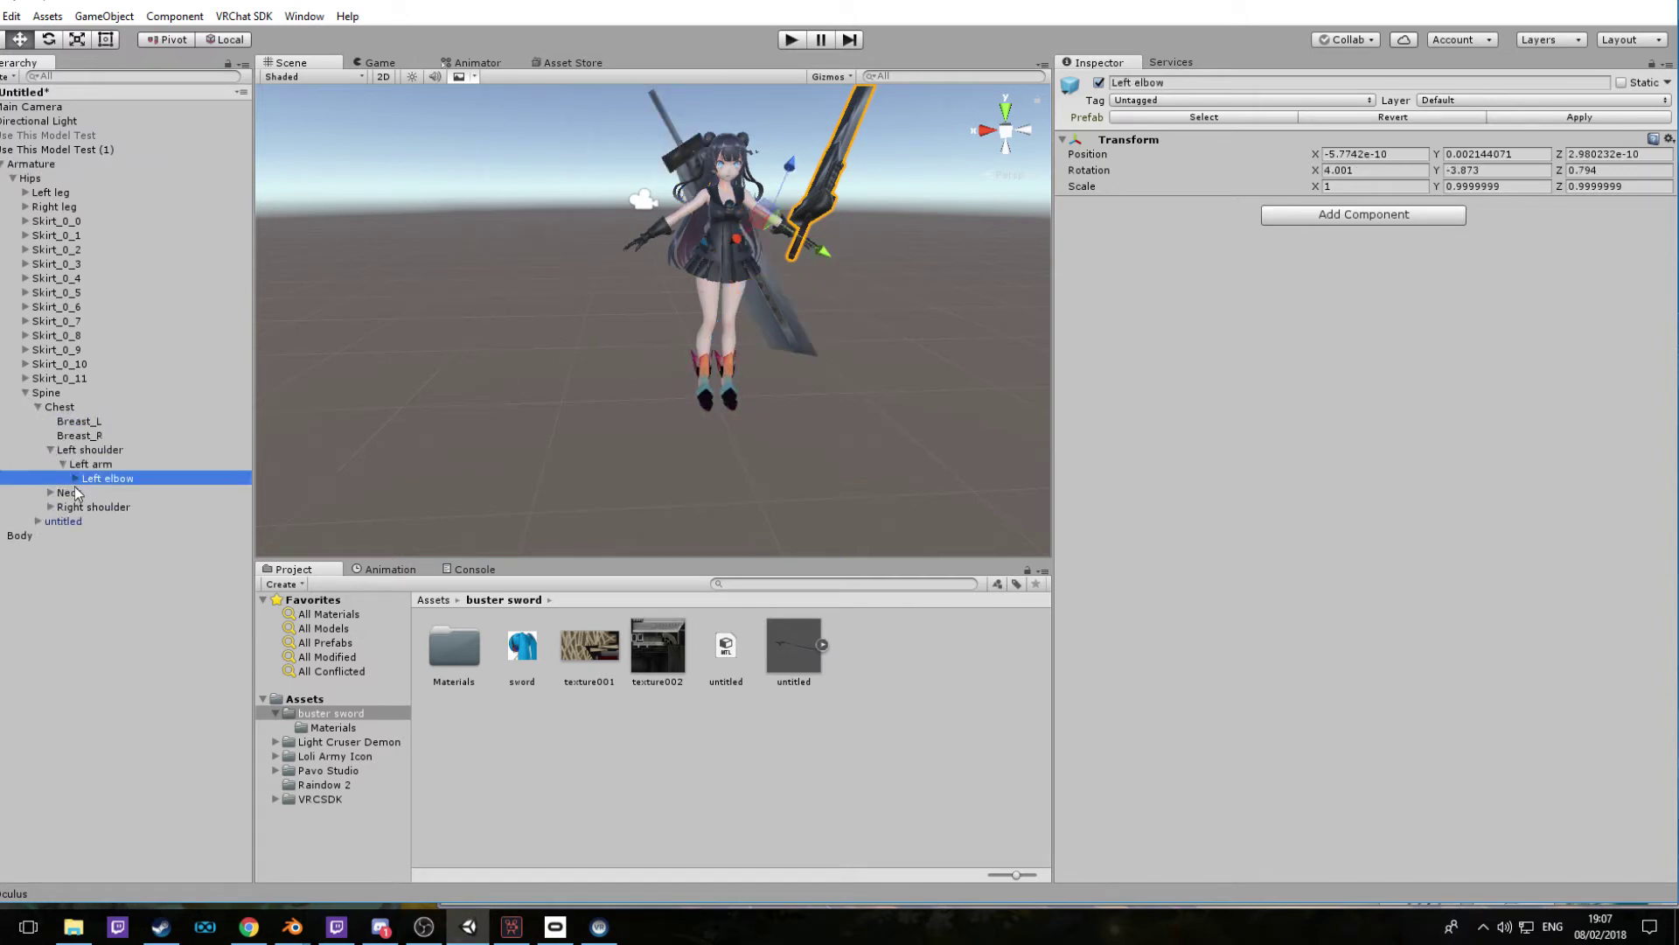
left_click(75, 478)
left_click(87, 492)
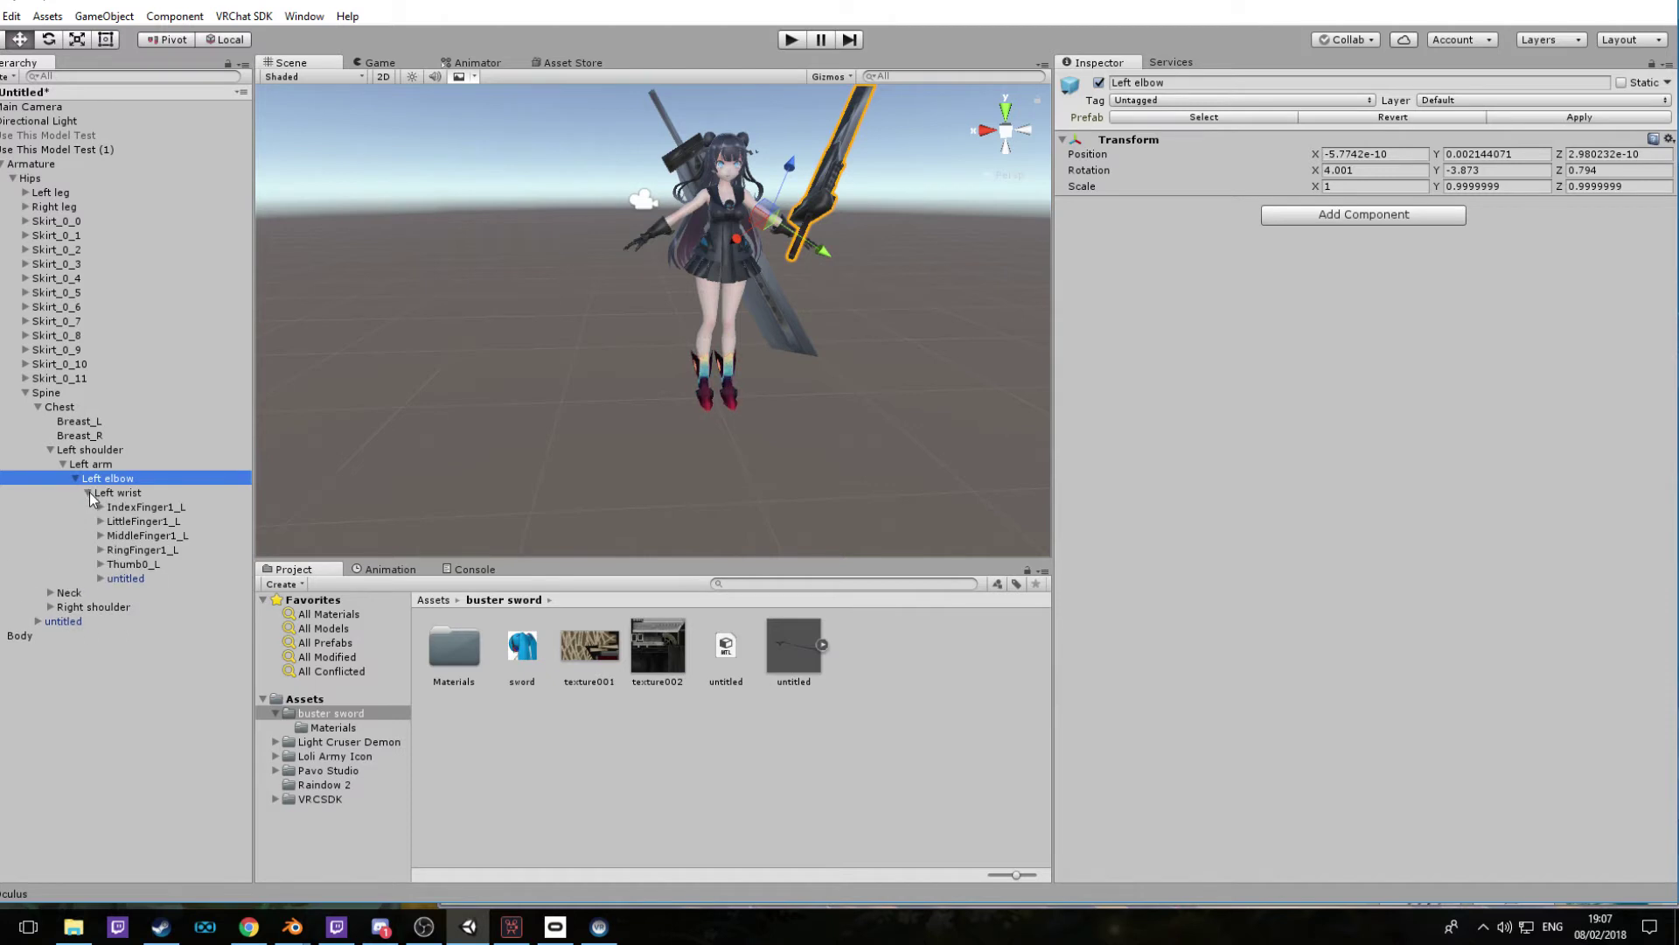
left_click(135, 579)
mouse_move(786, 329)
middle_mouse_down()
mouse_move(800, 356)
mouse_move(805, 318)
middle_mouse_up()
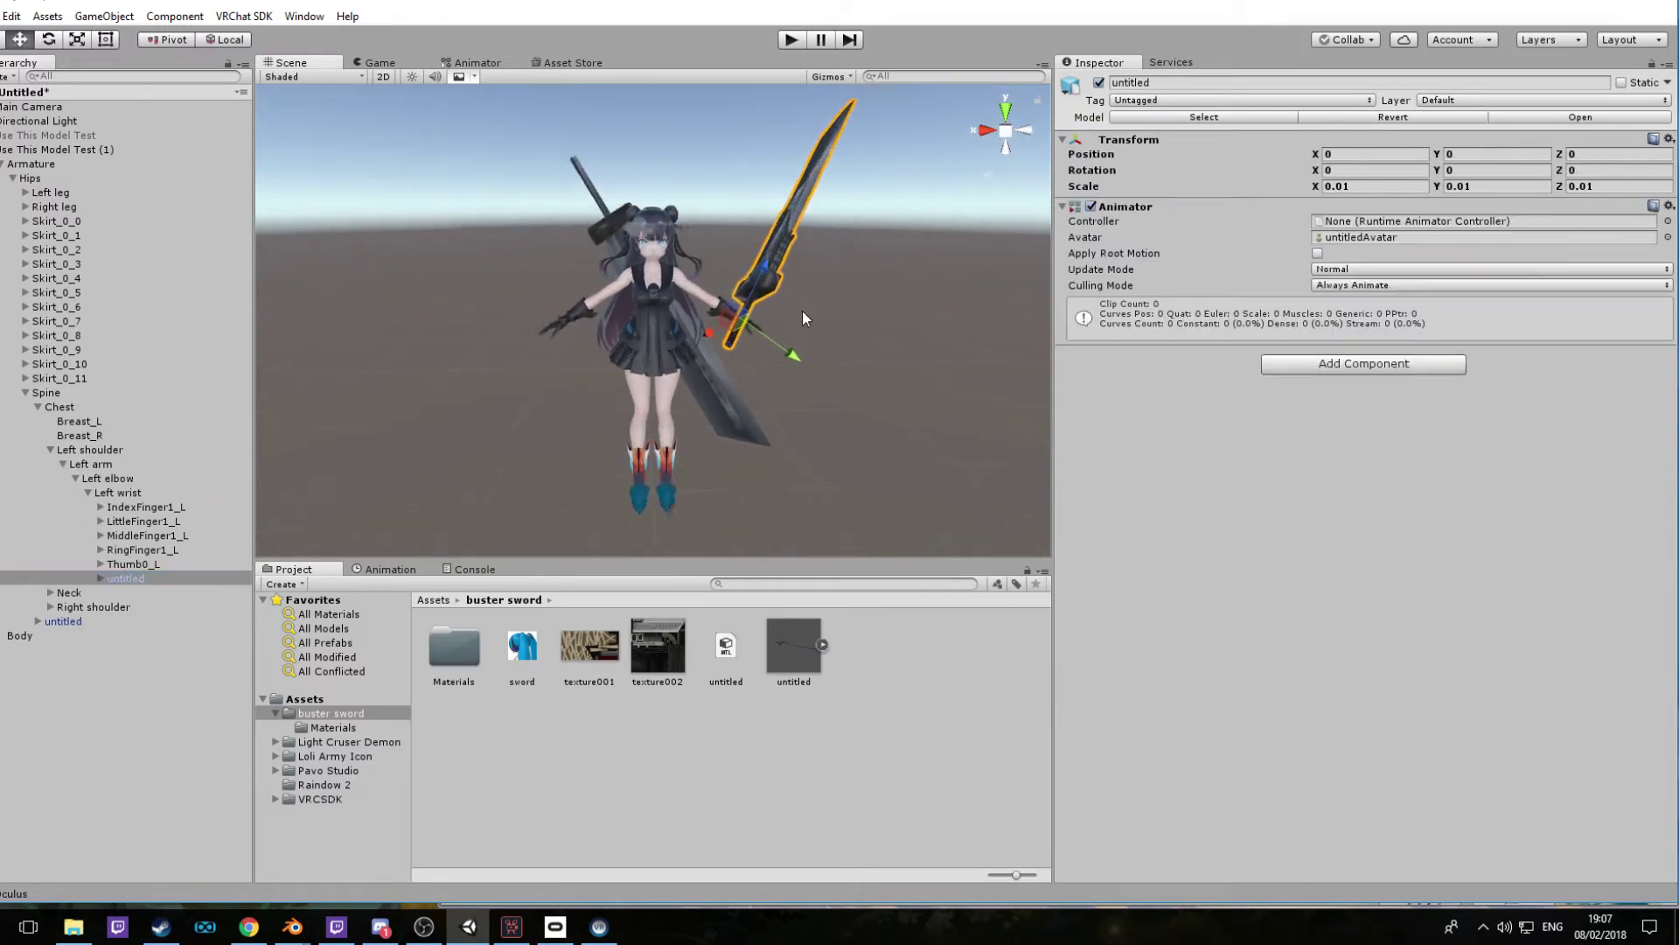
scroll(803, 312, "up", 2)
right_click_drag(829, 318, 857, 303)
scroll(857, 303, "up", 2)
middle_click_drag(857, 304, 845, 310)
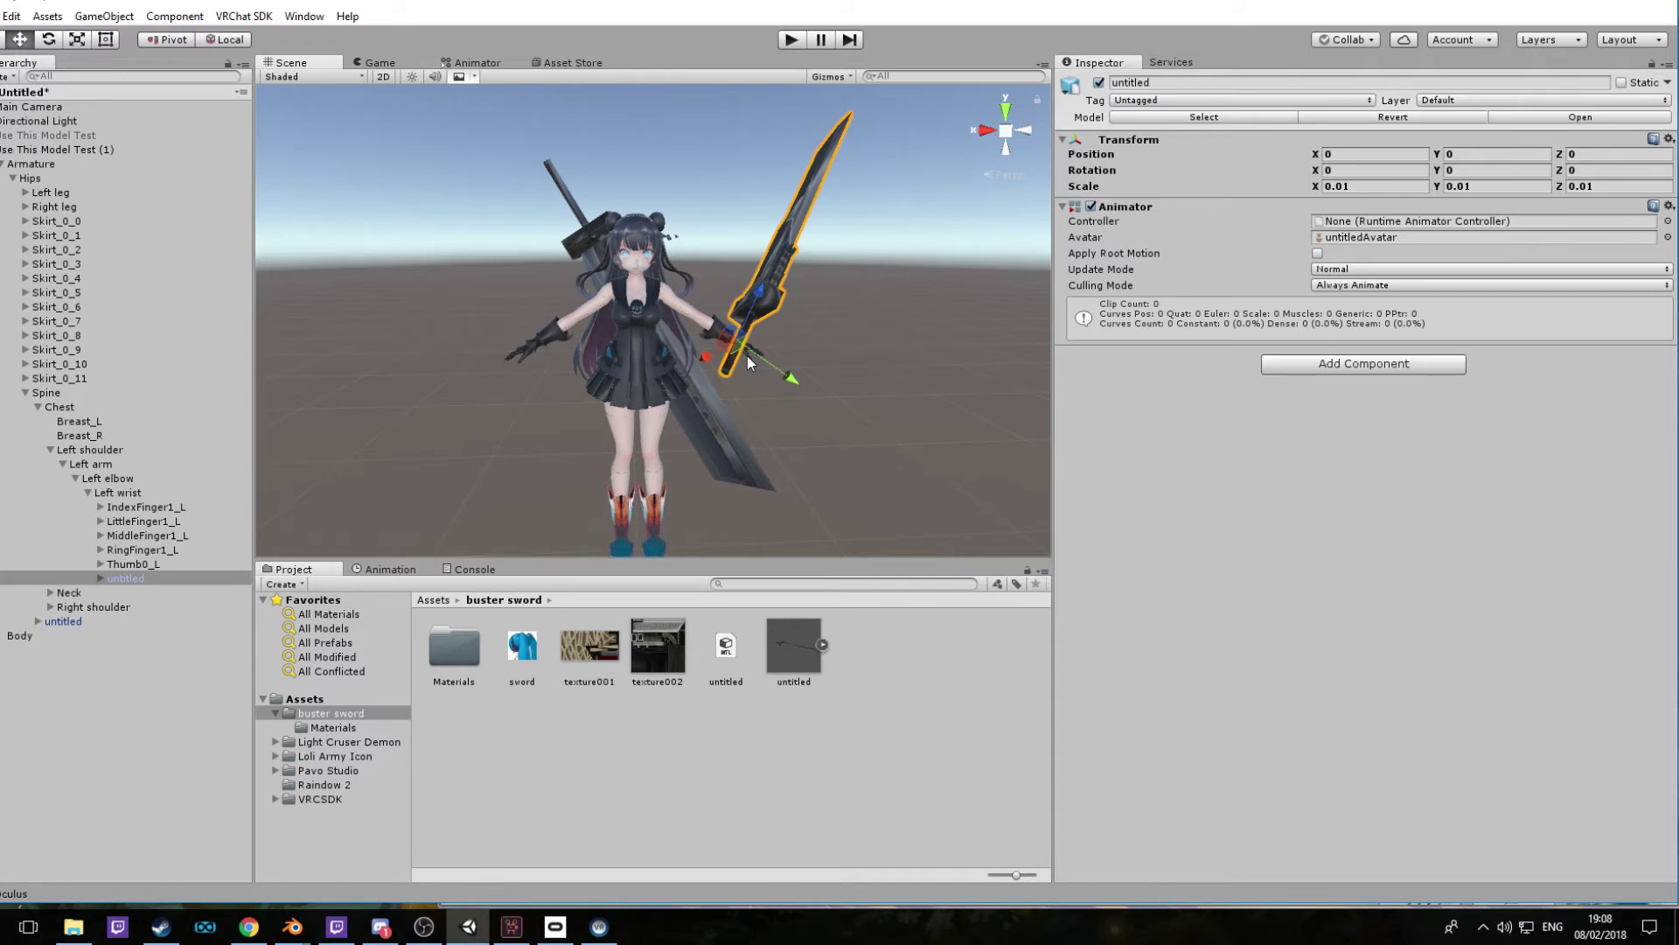
With the duplicate's Left wrist bone selected, create a new animation clip named Sword in the buster sword folder
left_click(384, 569)
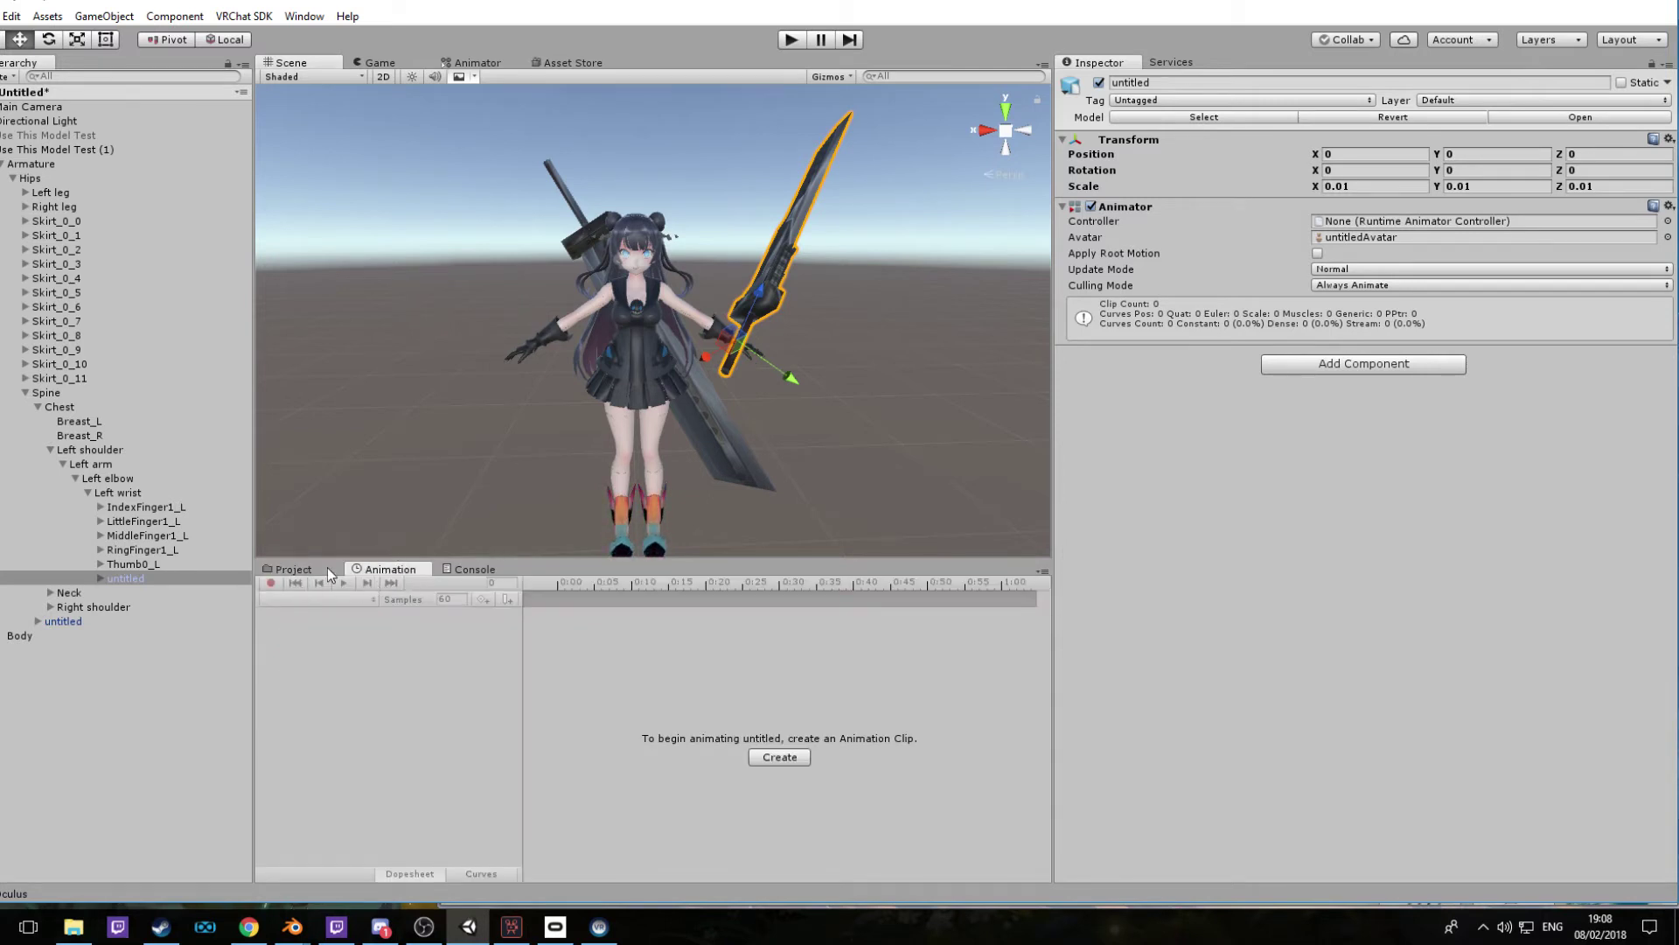
left_click(152, 497)
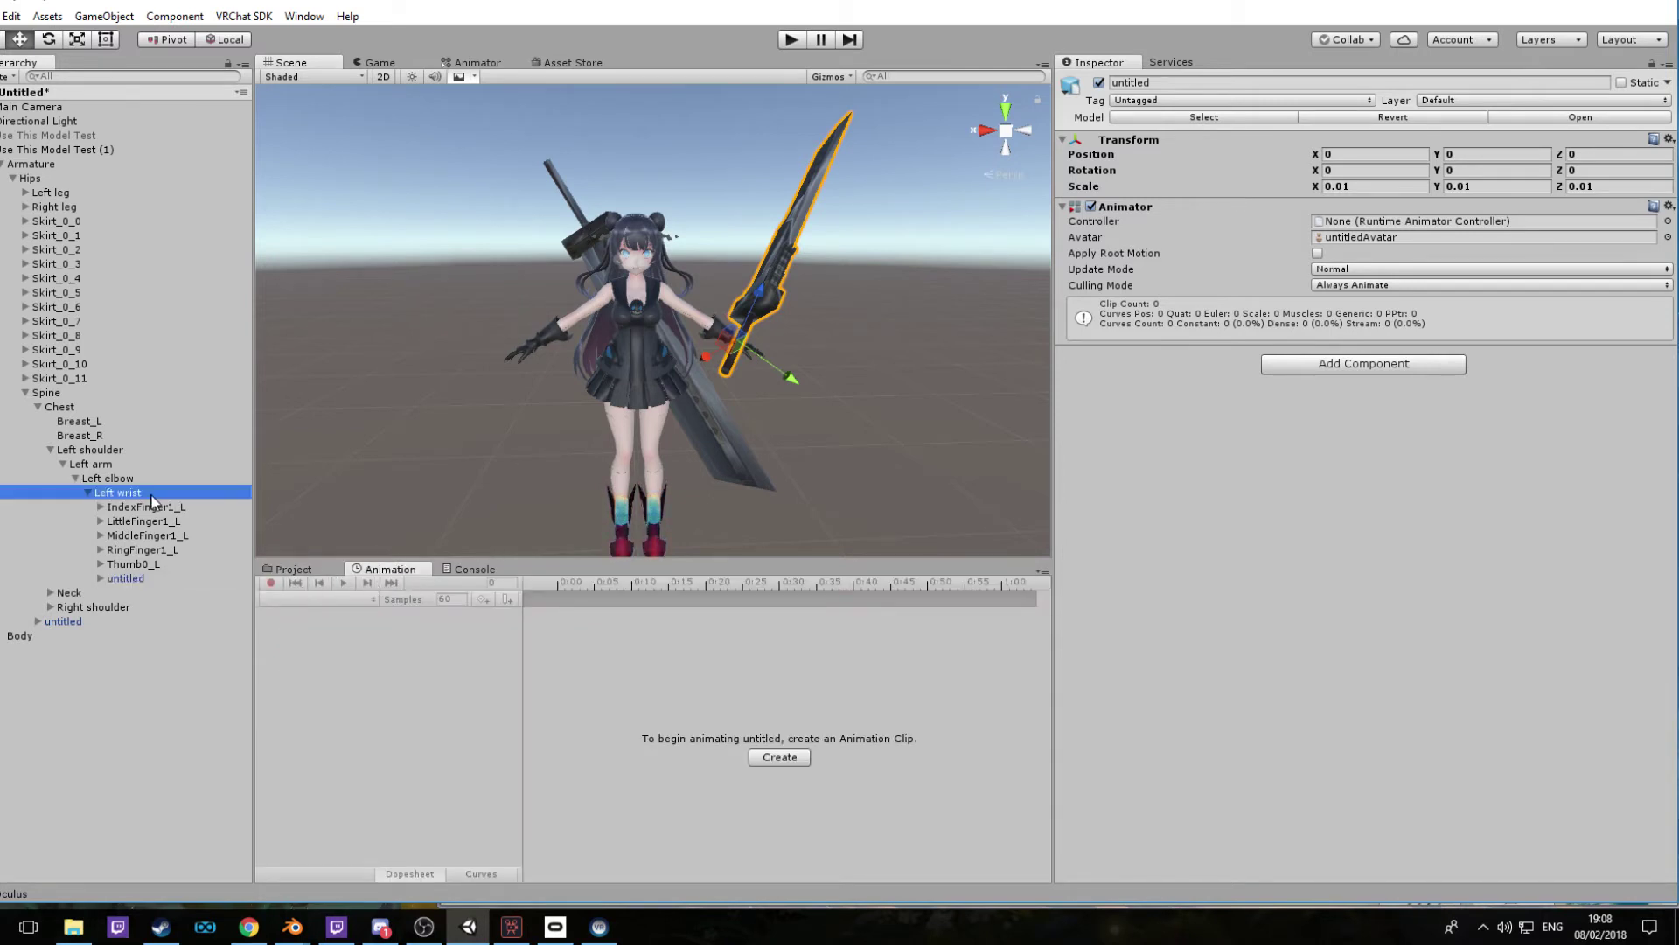
left_click(148, 682)
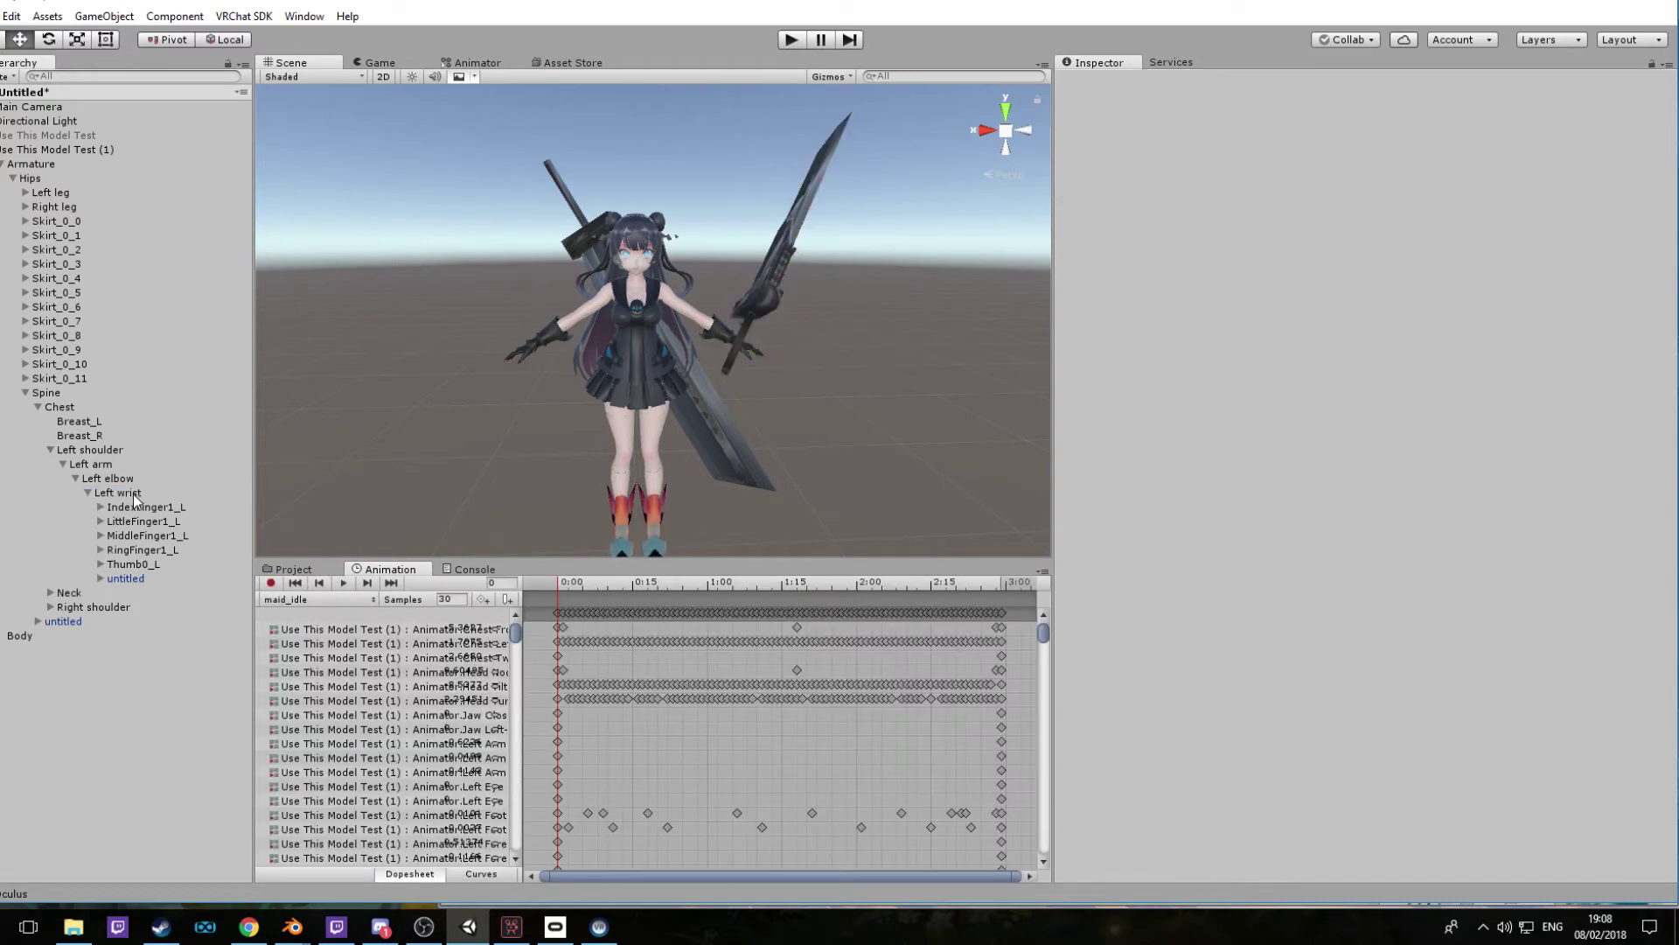
left_click(138, 493)
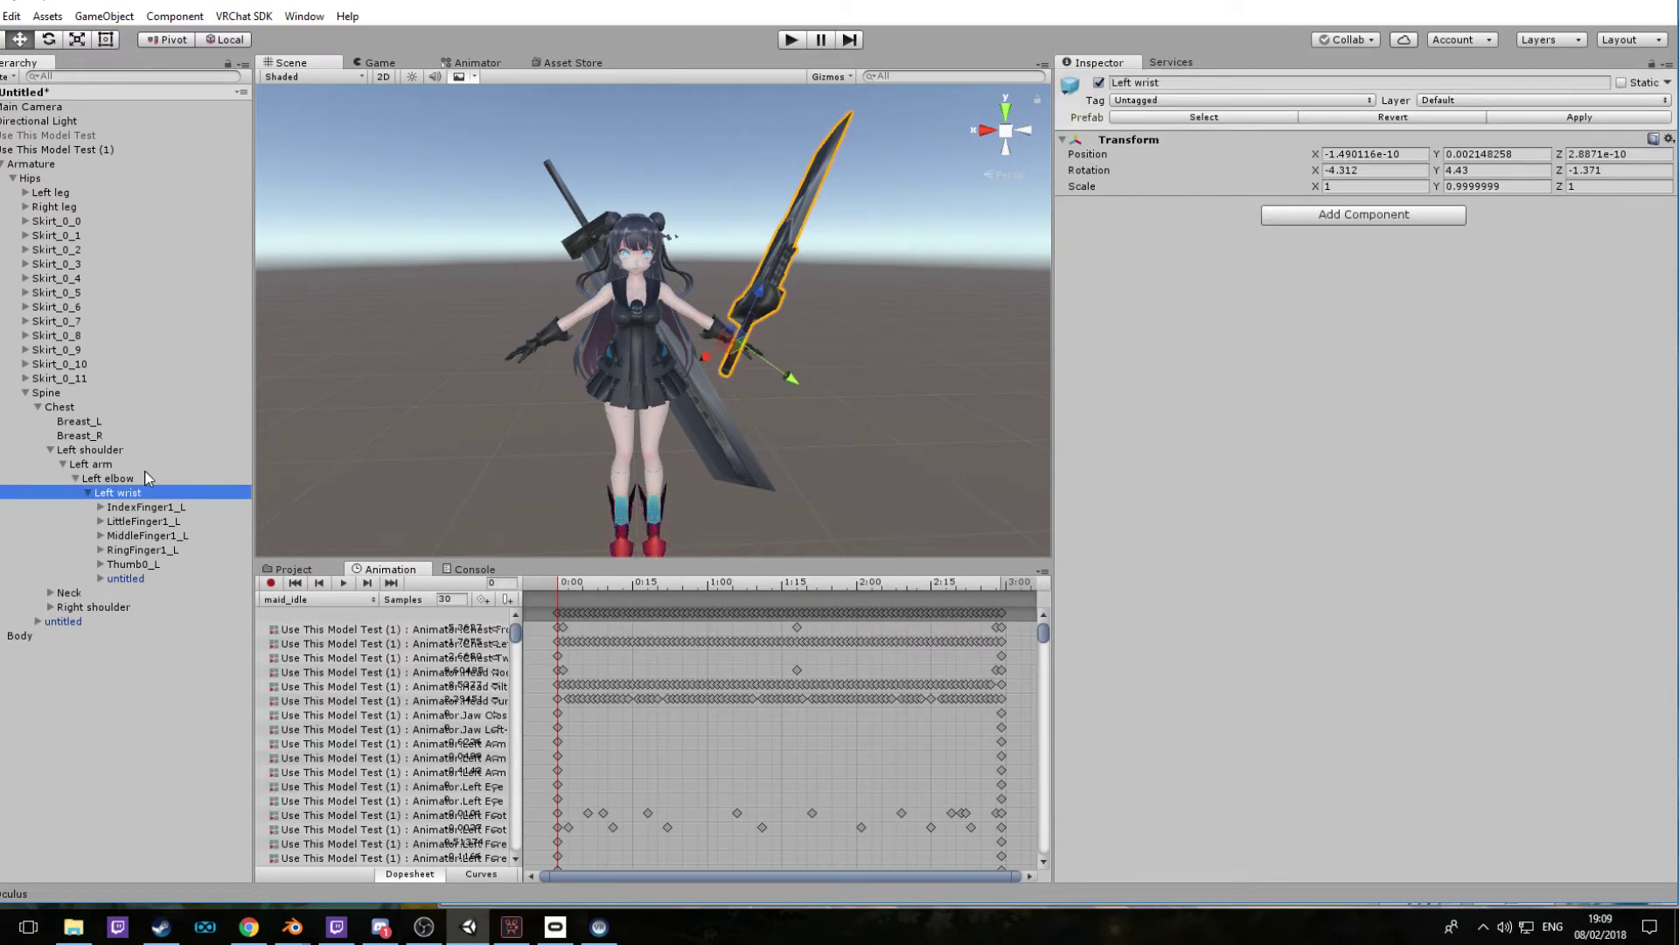
left_click(317, 600)
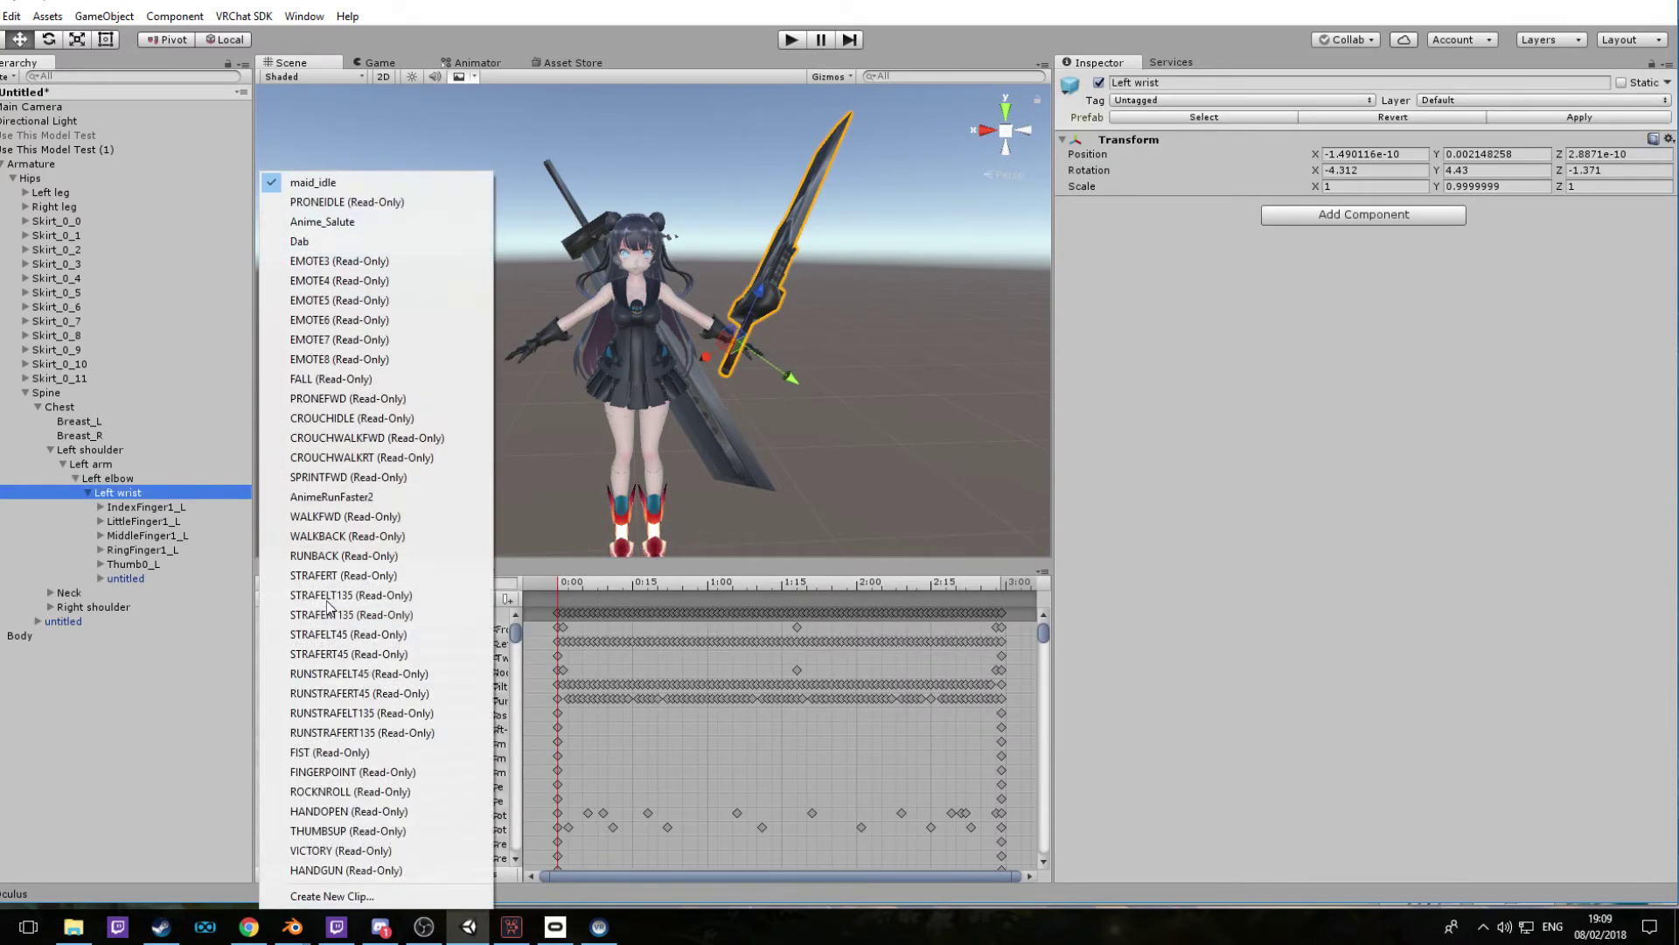
left_click(332, 896)
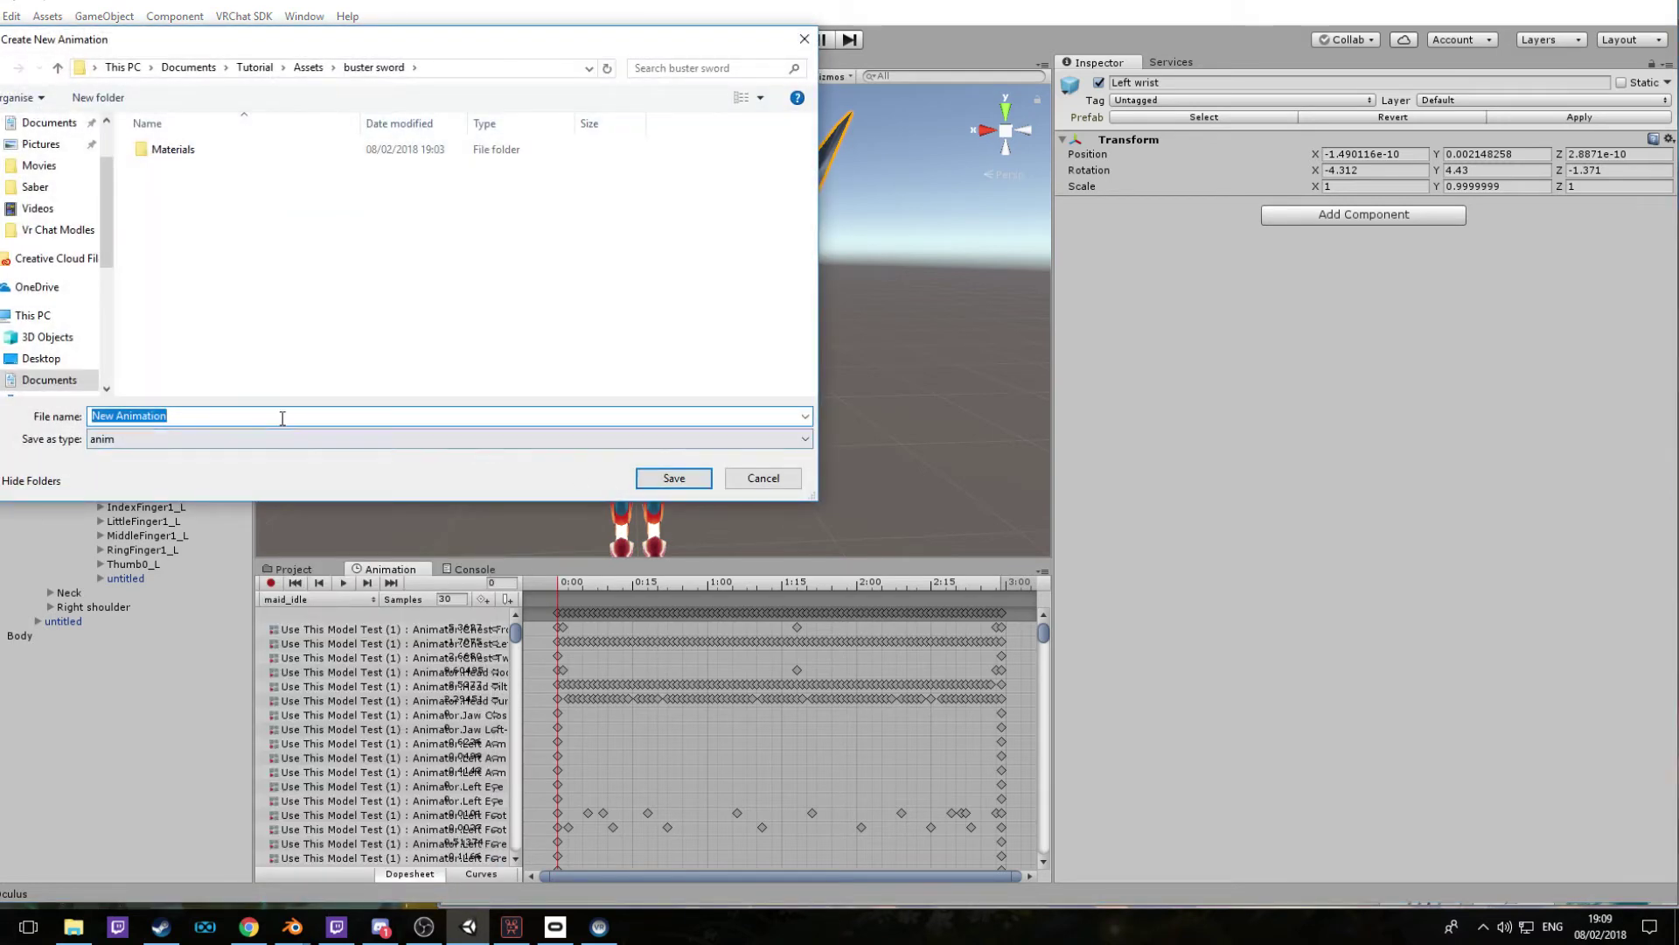
key("BackSpace")
type("Sw")
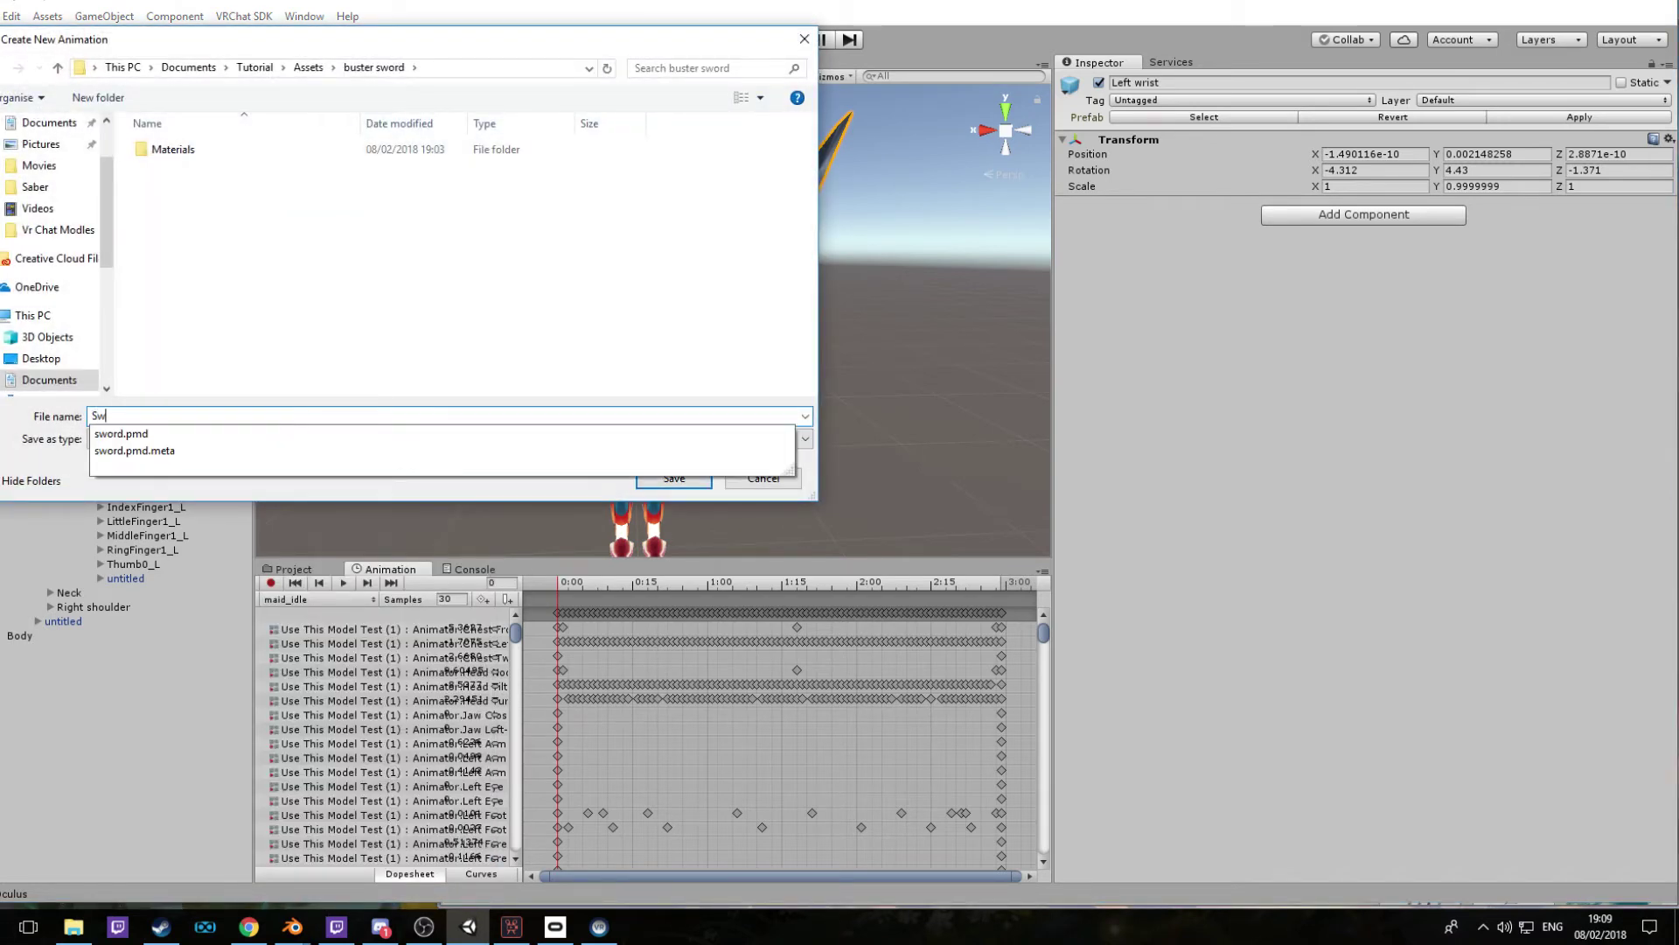
type("ord")
key("Return")
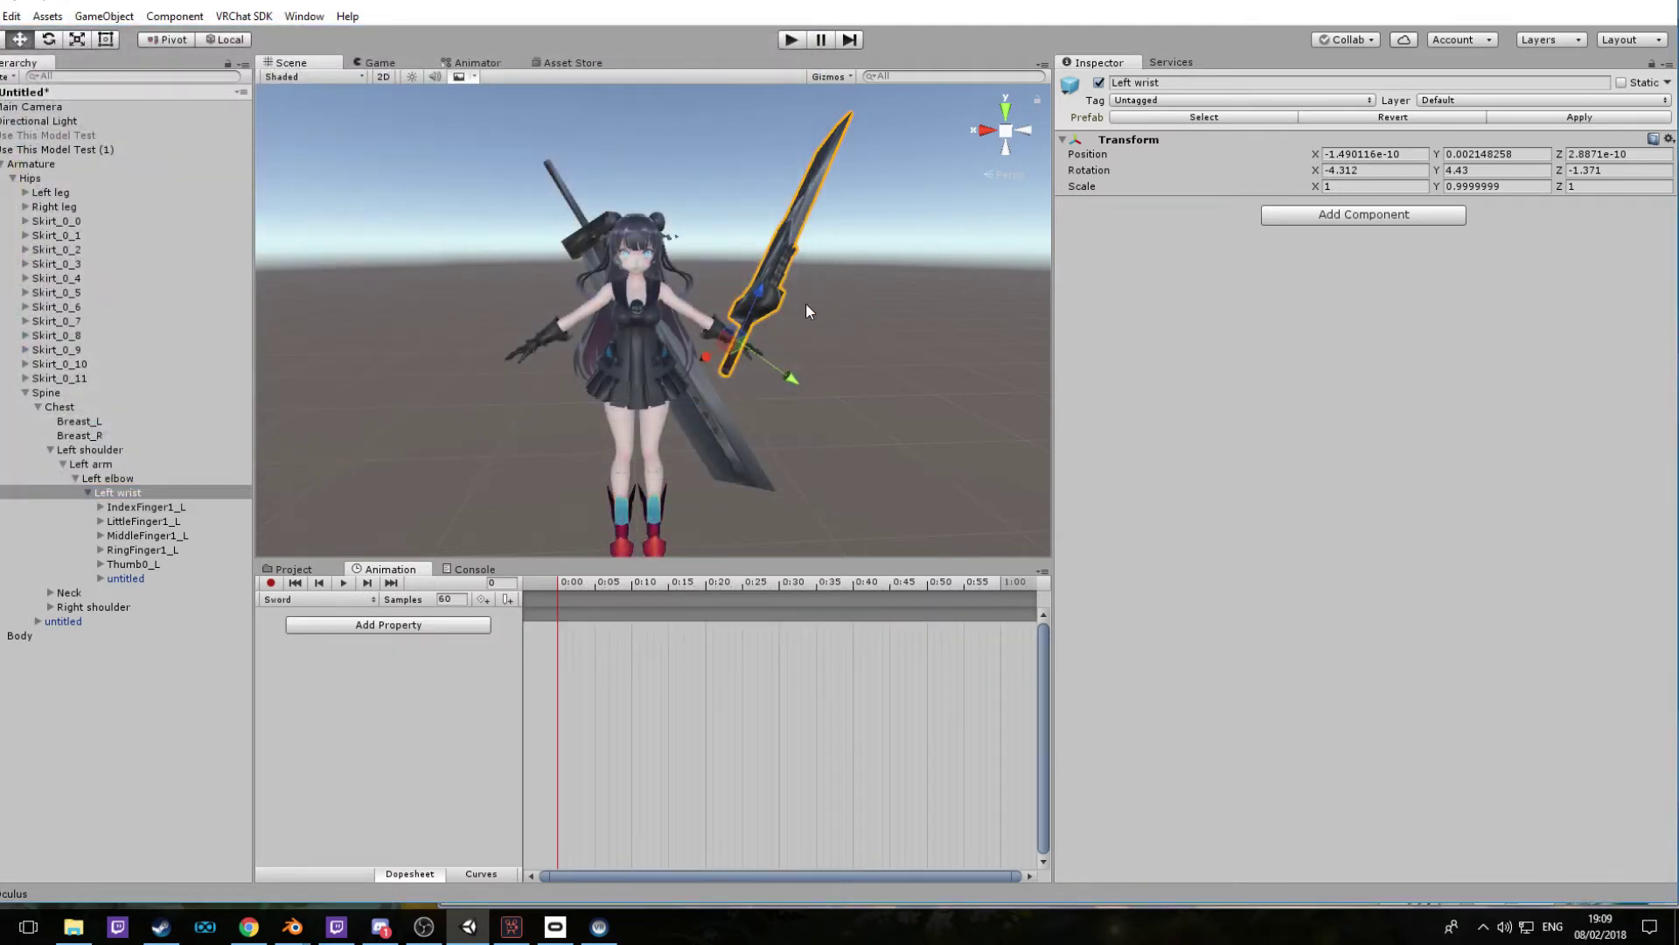
For the Sword clip, expand the addable properties through Armature, Hips and Spine down to Chest
scroll(769, 708, "down", 3)
scroll(757, 719, "down", 5)
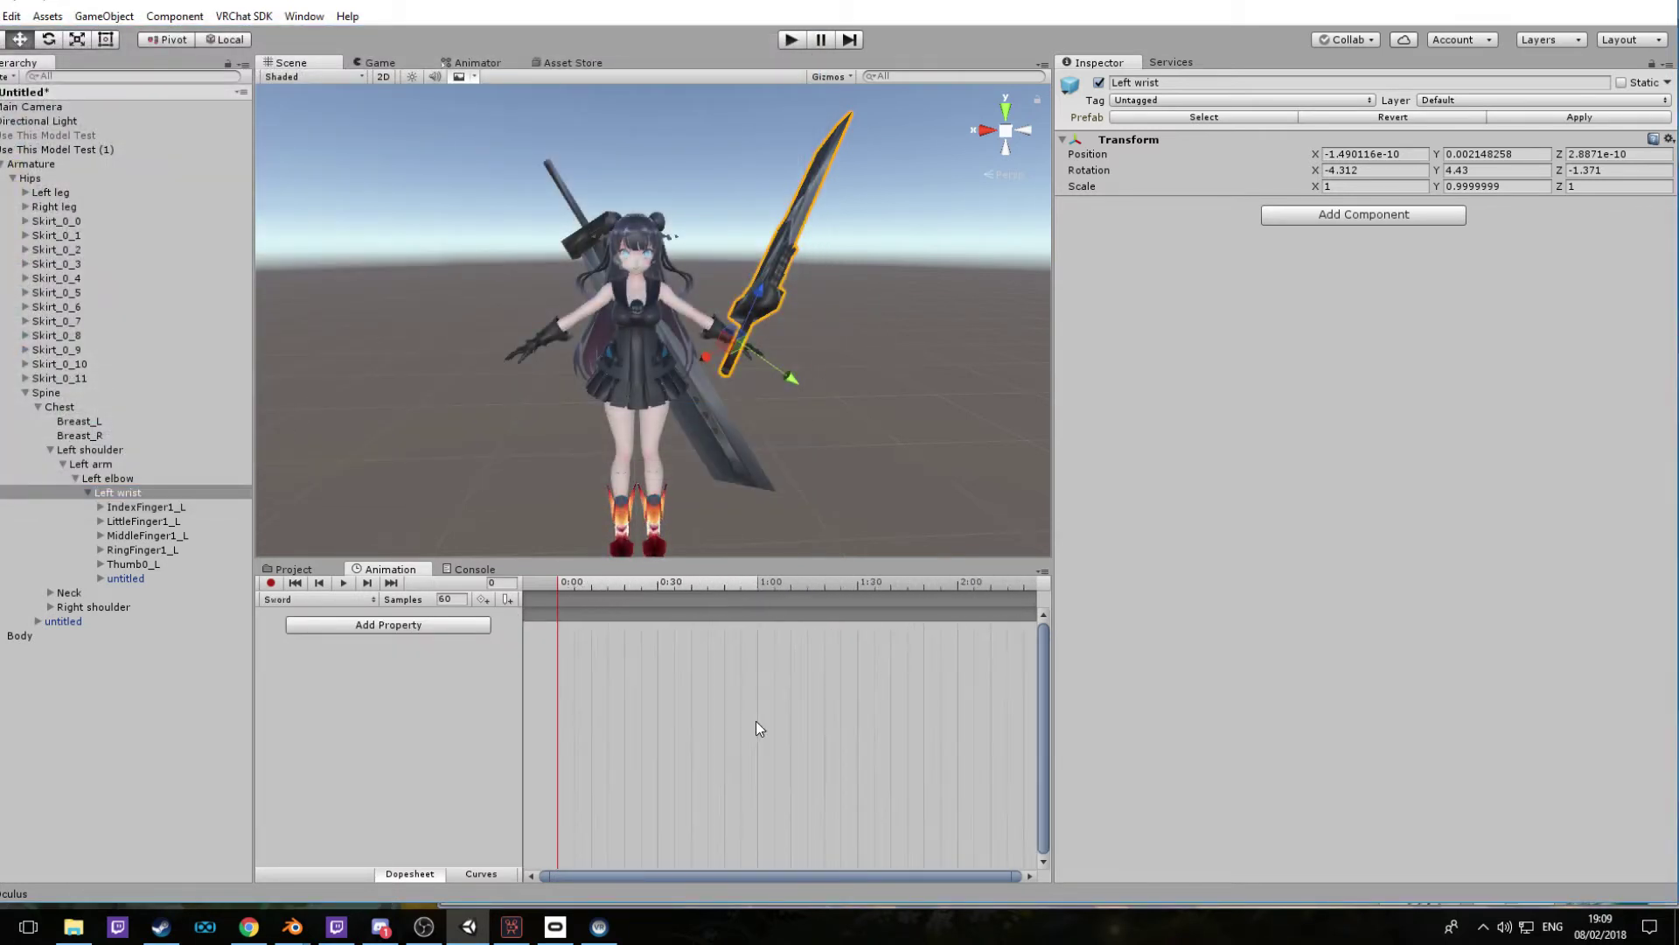
scroll(717, 753, "down", 4)
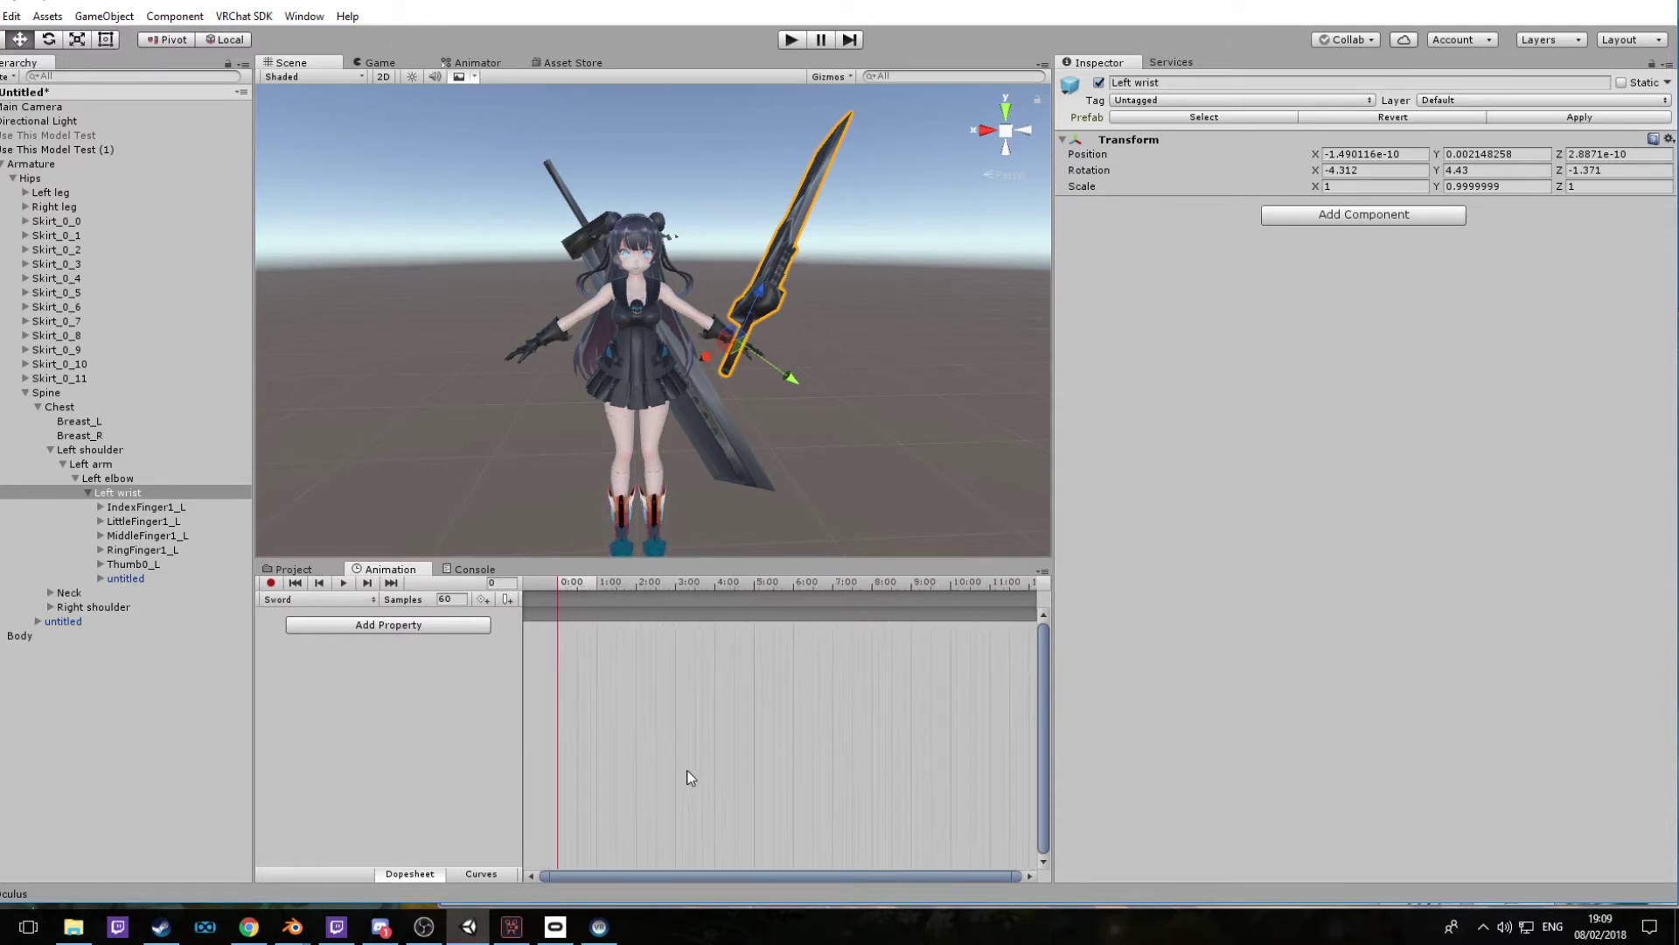
left_click(406, 628)
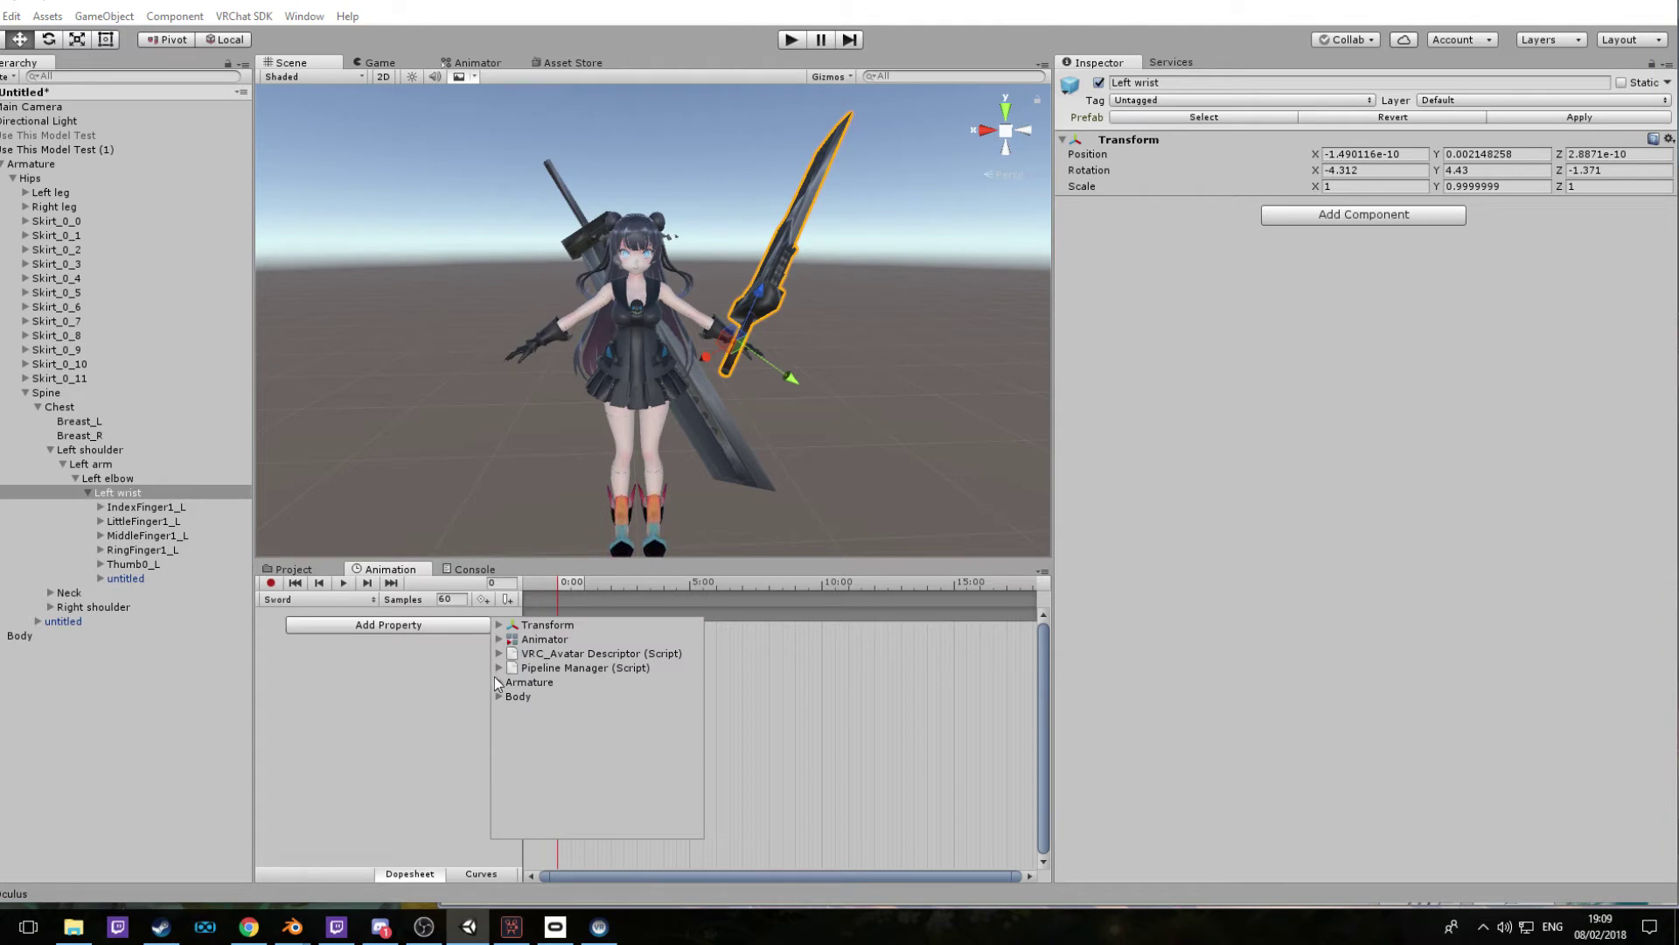
left_click(498, 681)
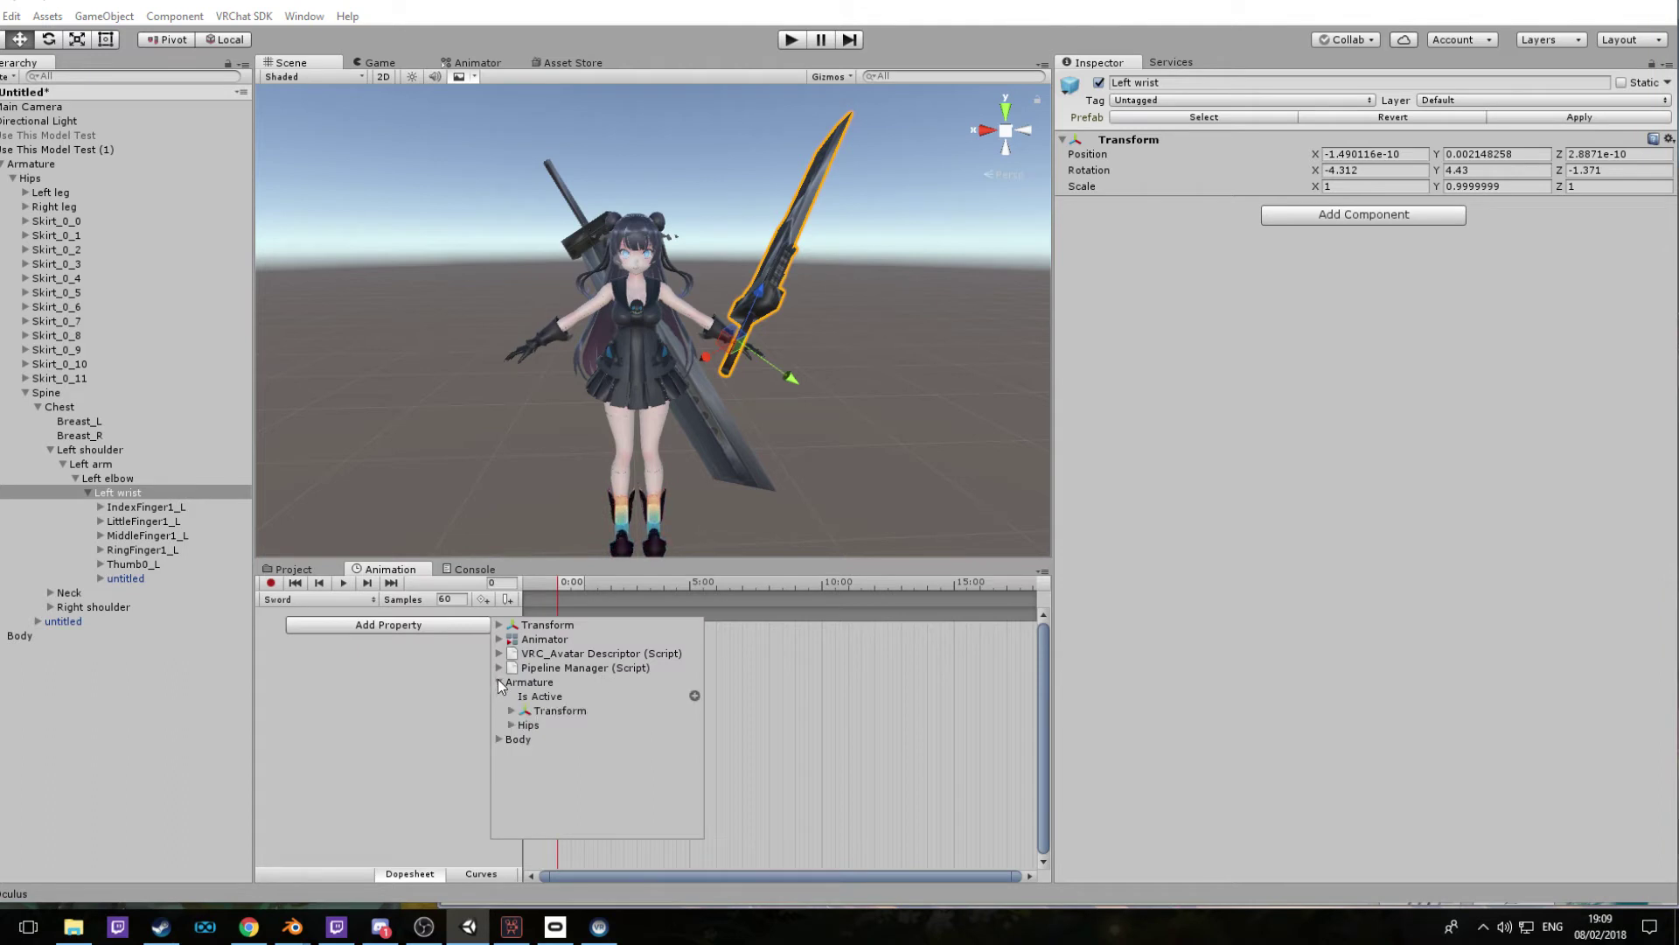
left_click(511, 725)
scroll(613, 752, "down", 3)
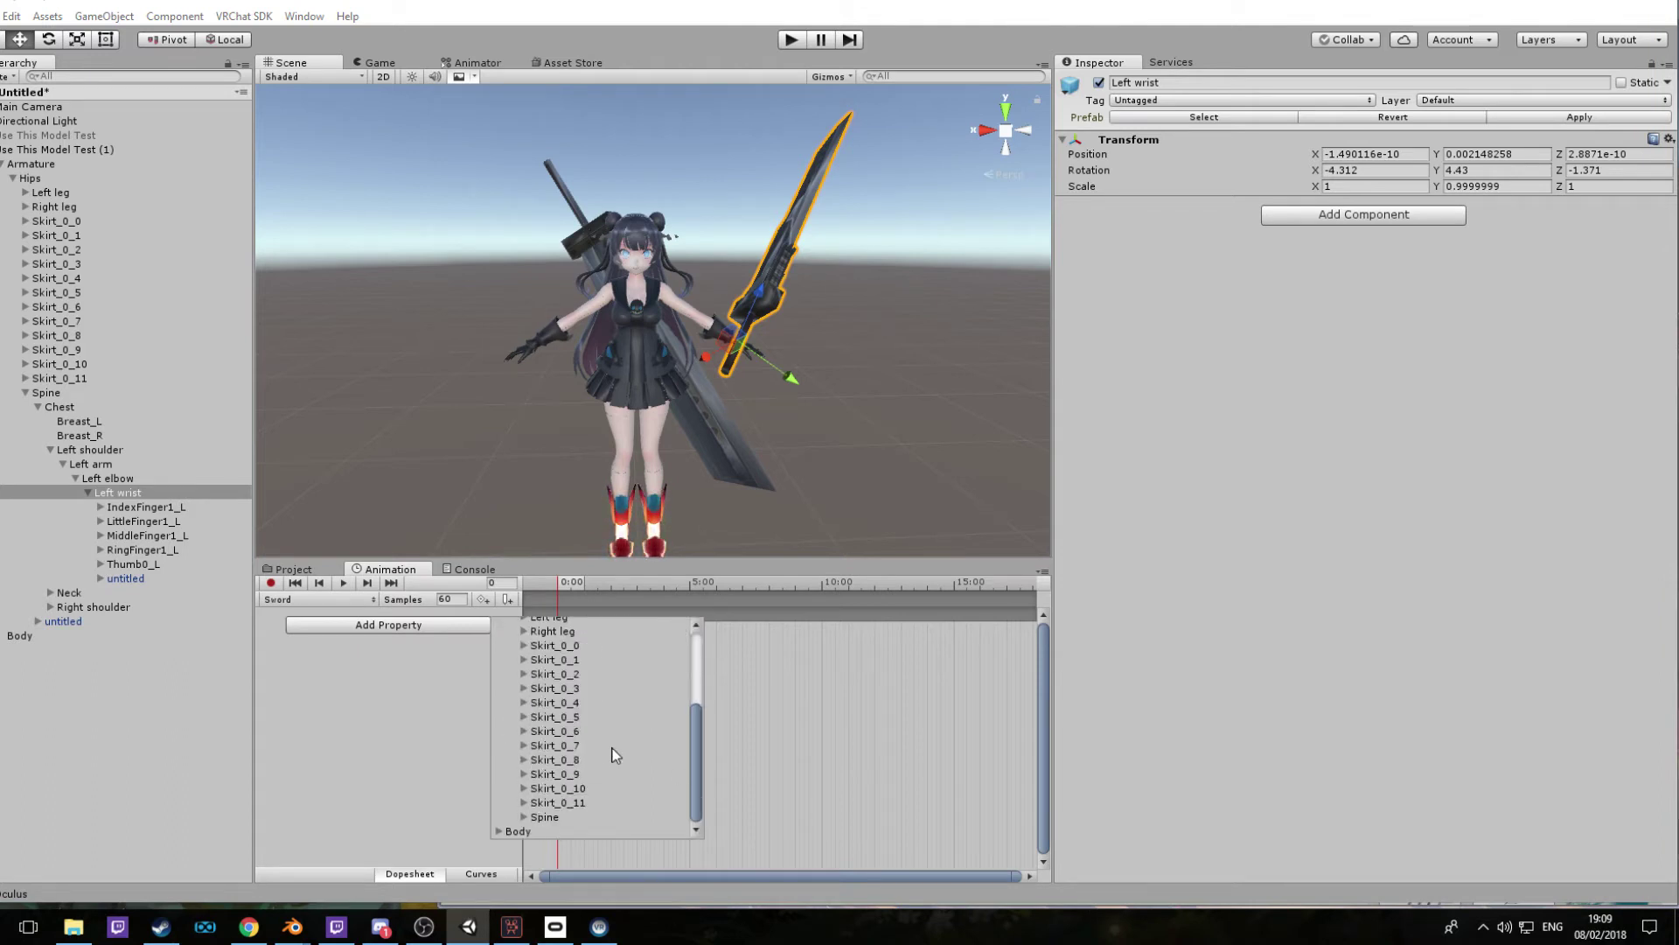
left_click(529, 816)
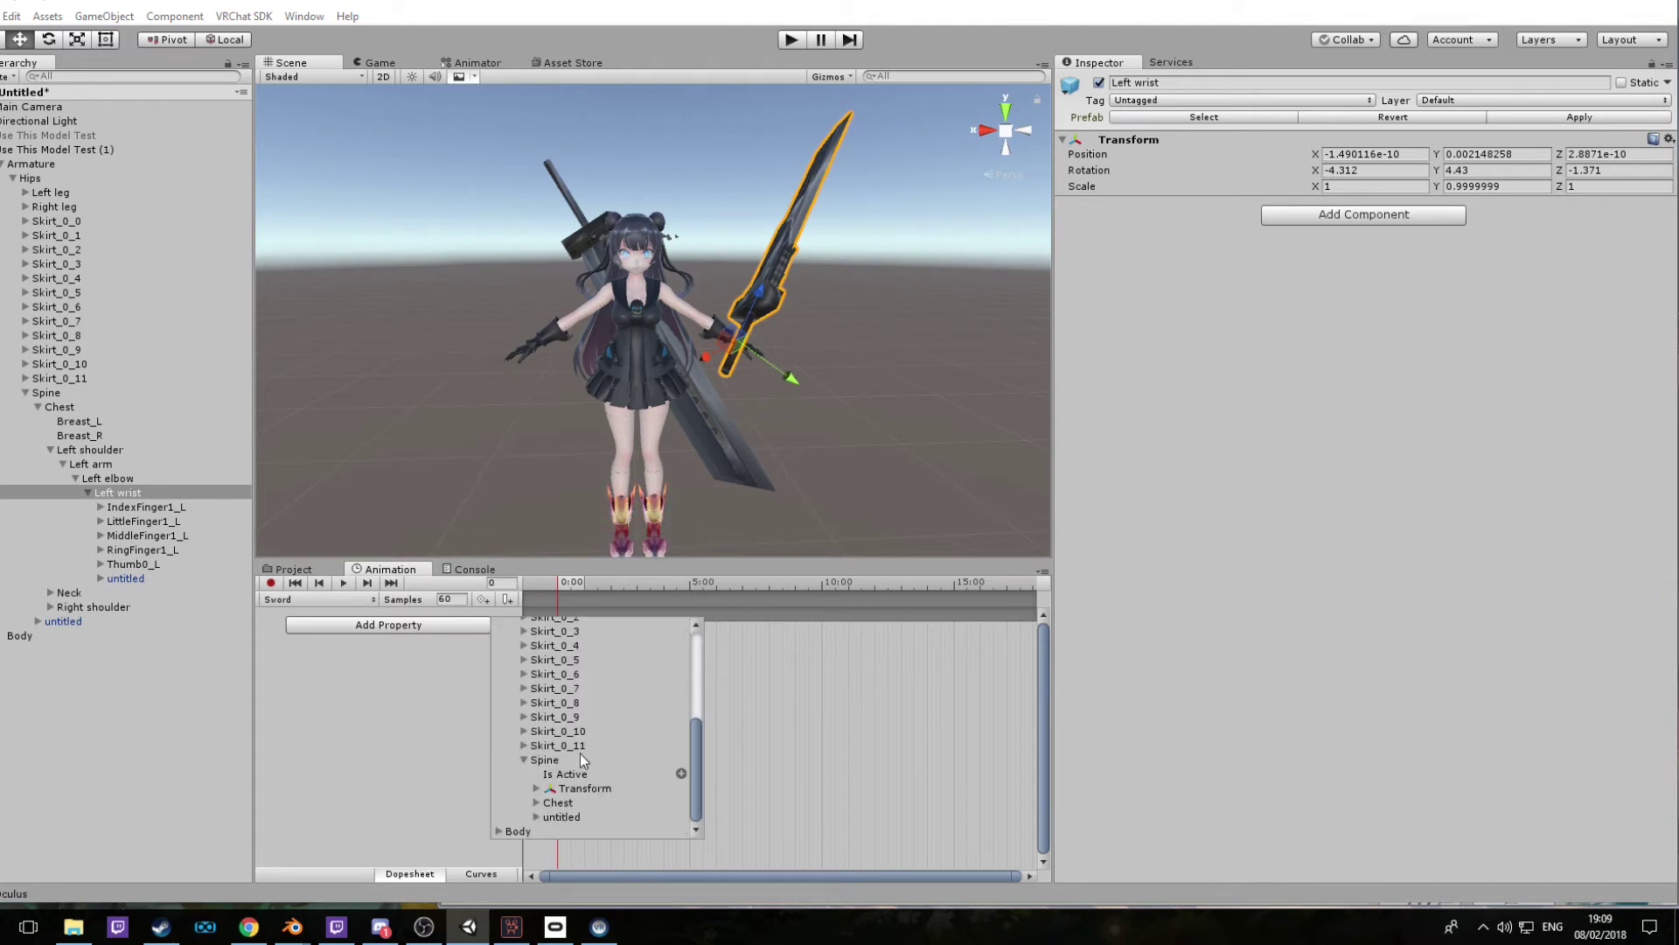
left_click(538, 803)
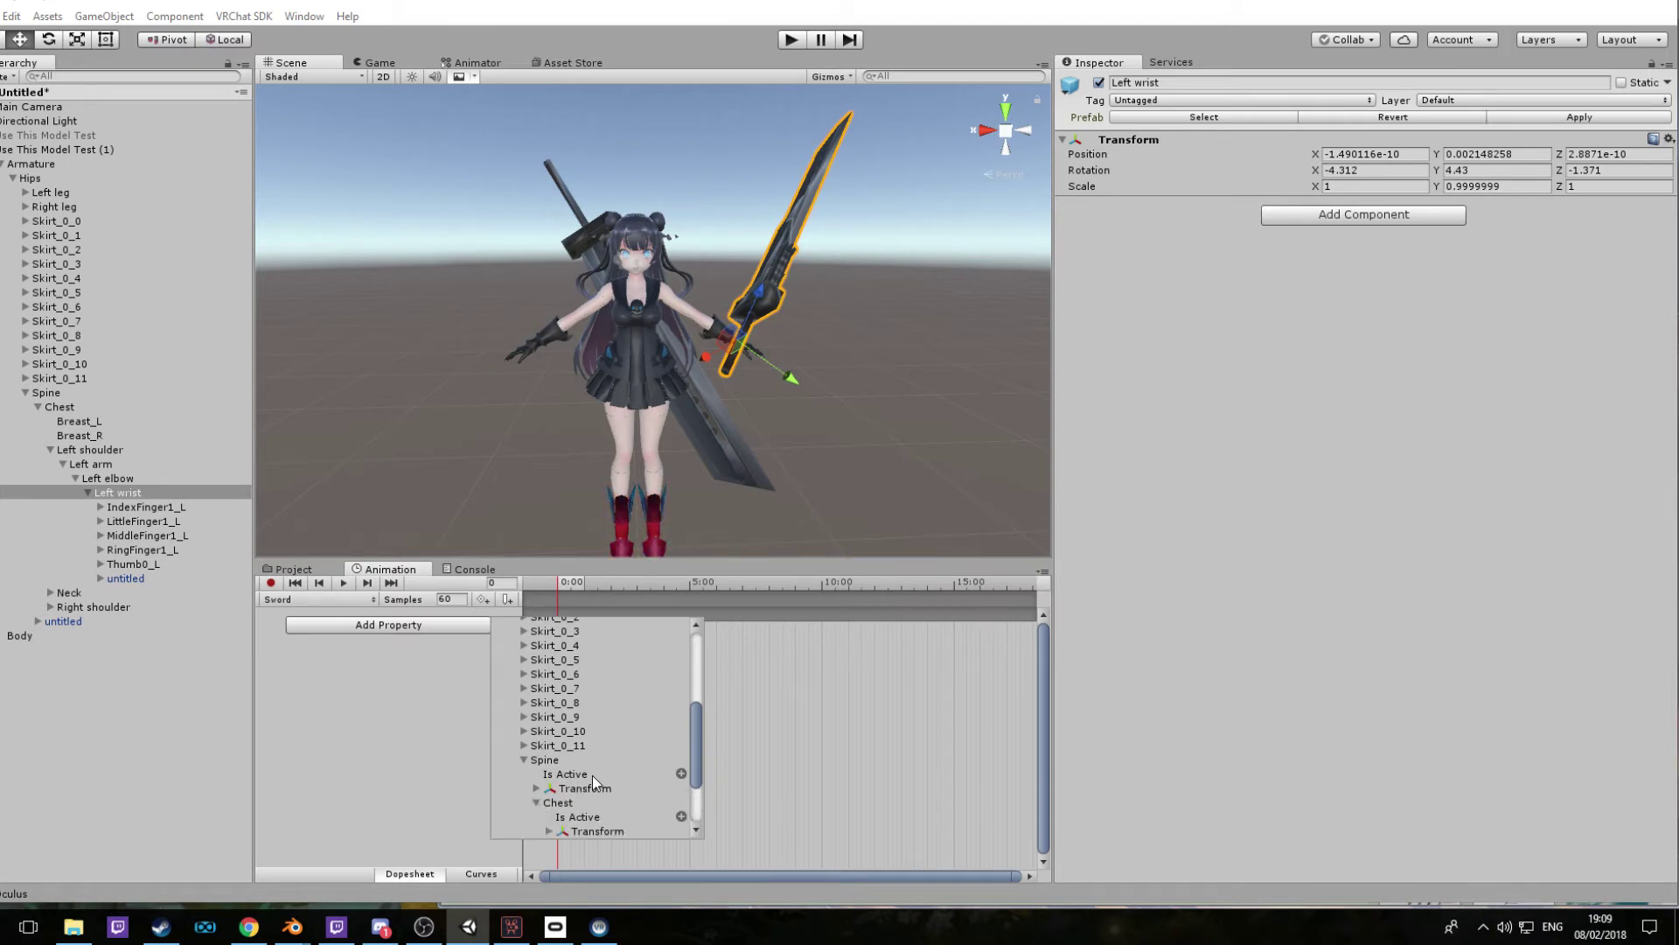
scroll(552, 797, "down", 3)
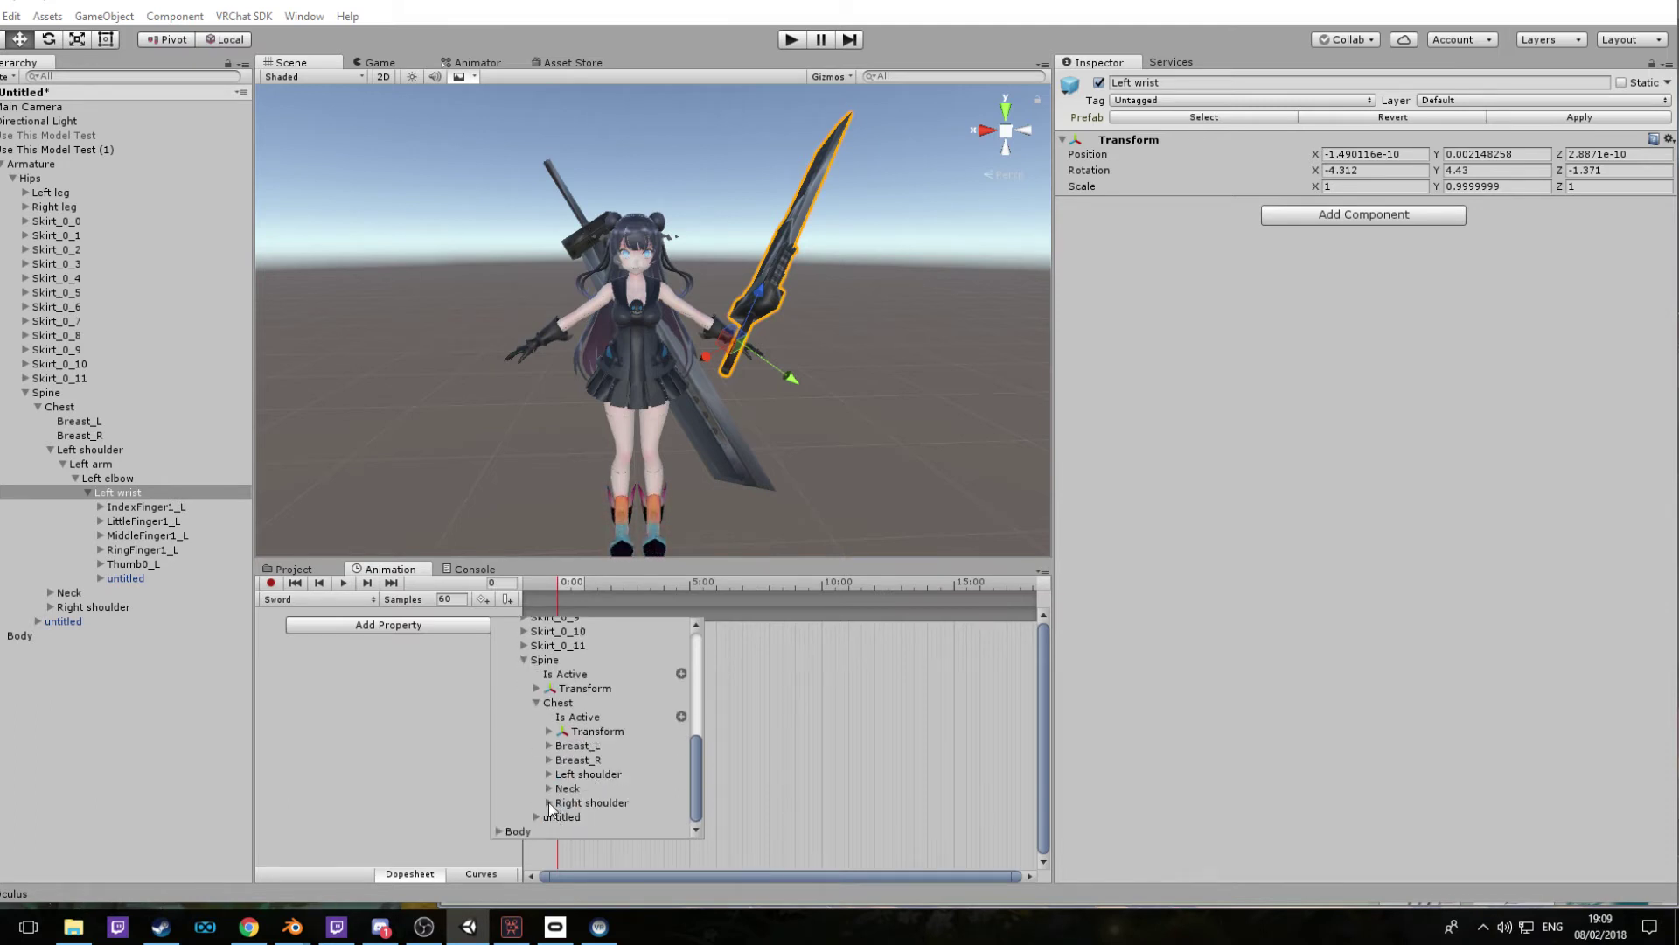
Follow the left arm from Left shoulder to Left wrist and add the Is Active property of its untitled sword object
left_click(549, 775)
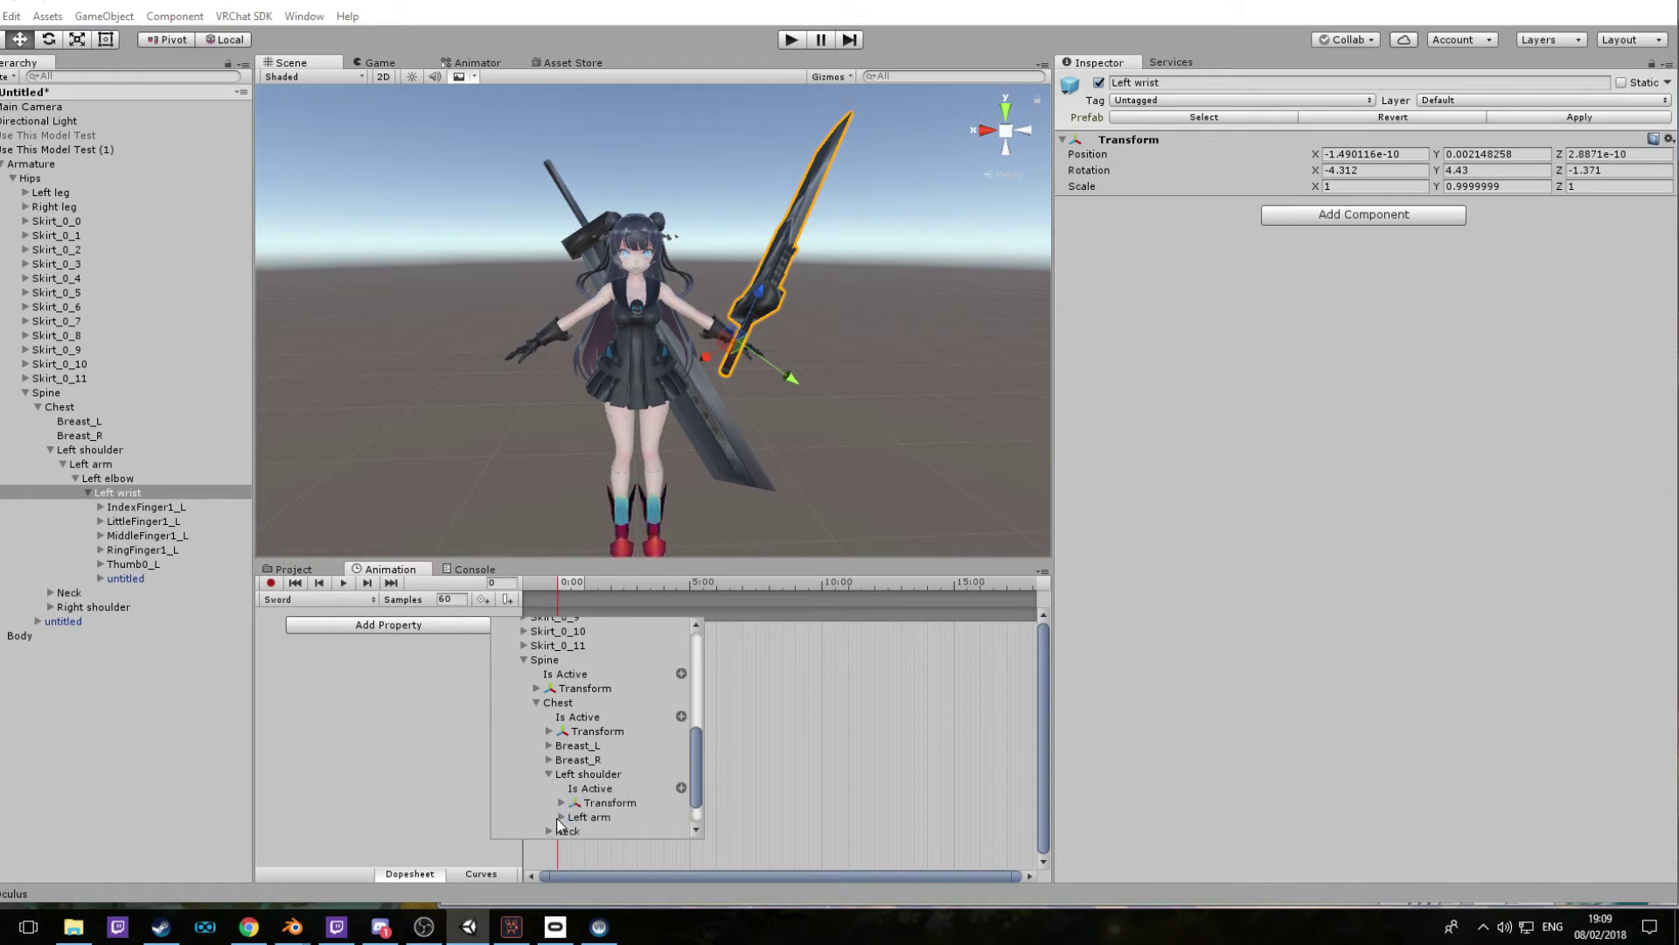
left_click(559, 817)
scroll(579, 796, "down", 3)
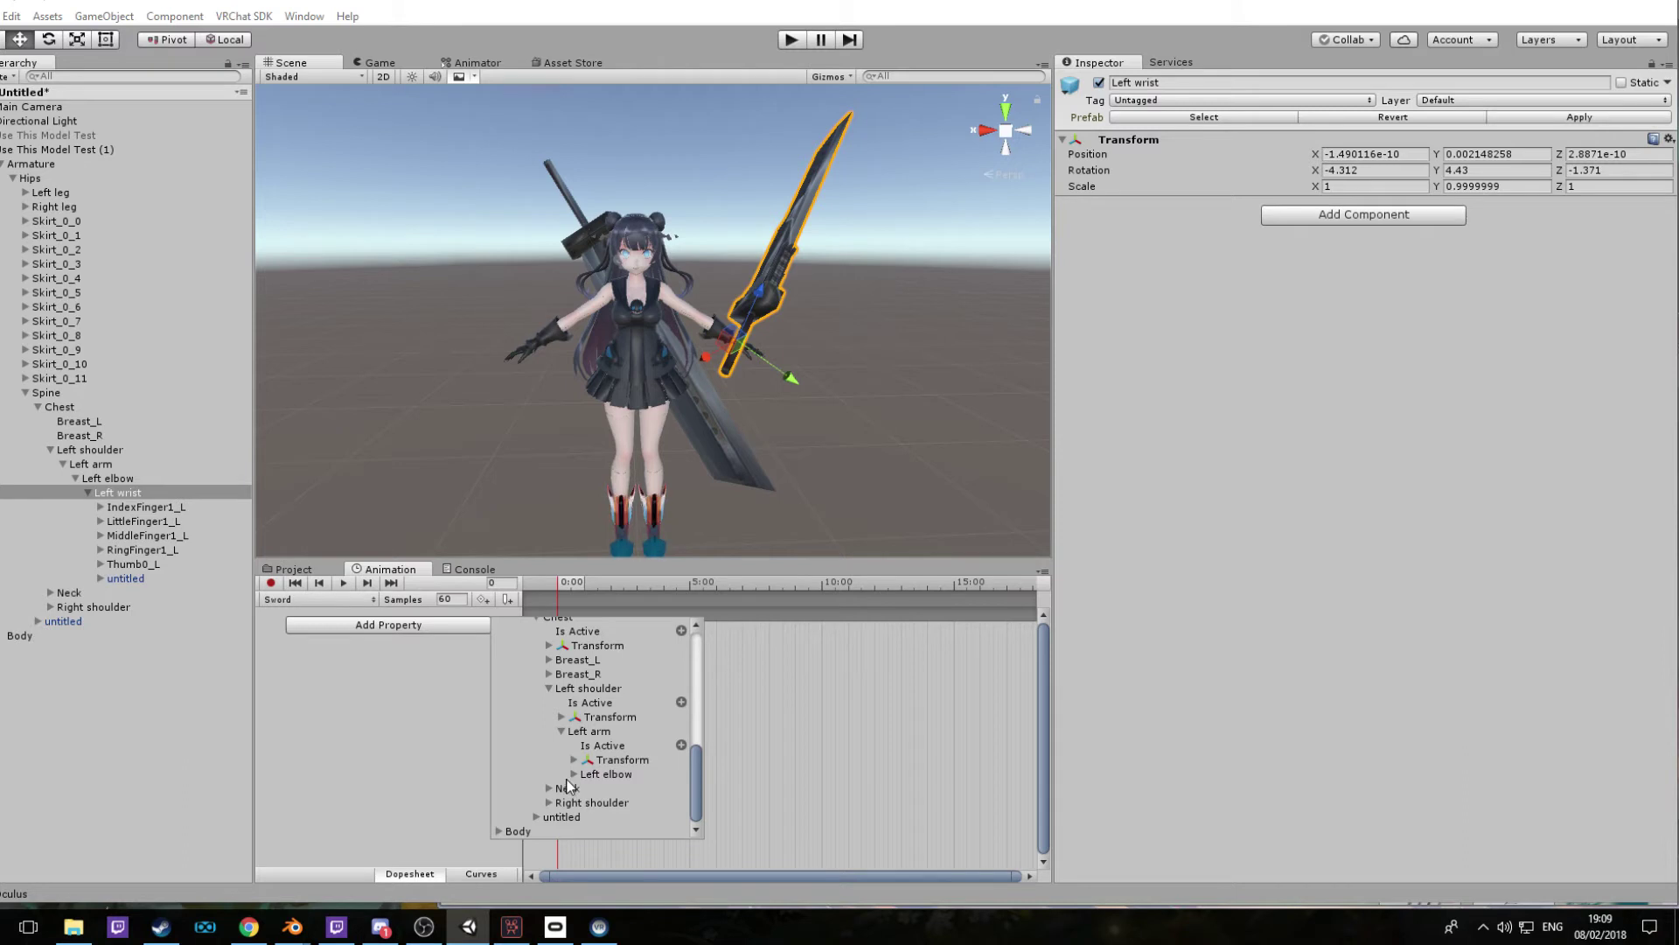
left_click(570, 777)
left_click(584, 816)
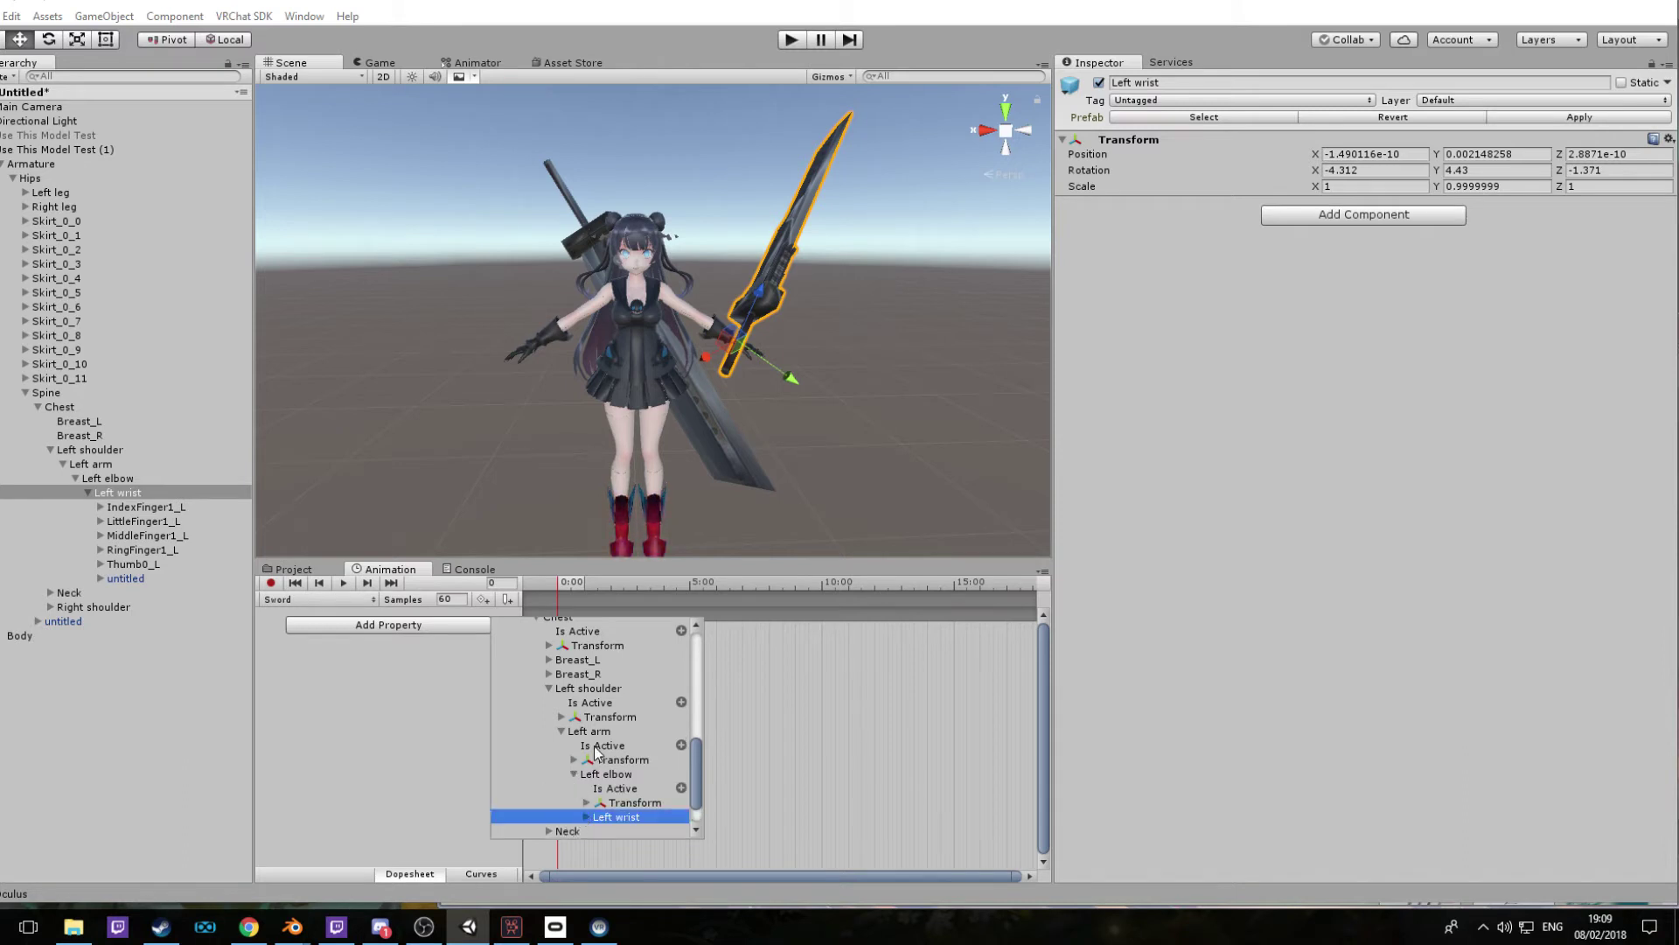
scroll(591, 770, "down", 3)
scroll(590, 770, "down", 4)
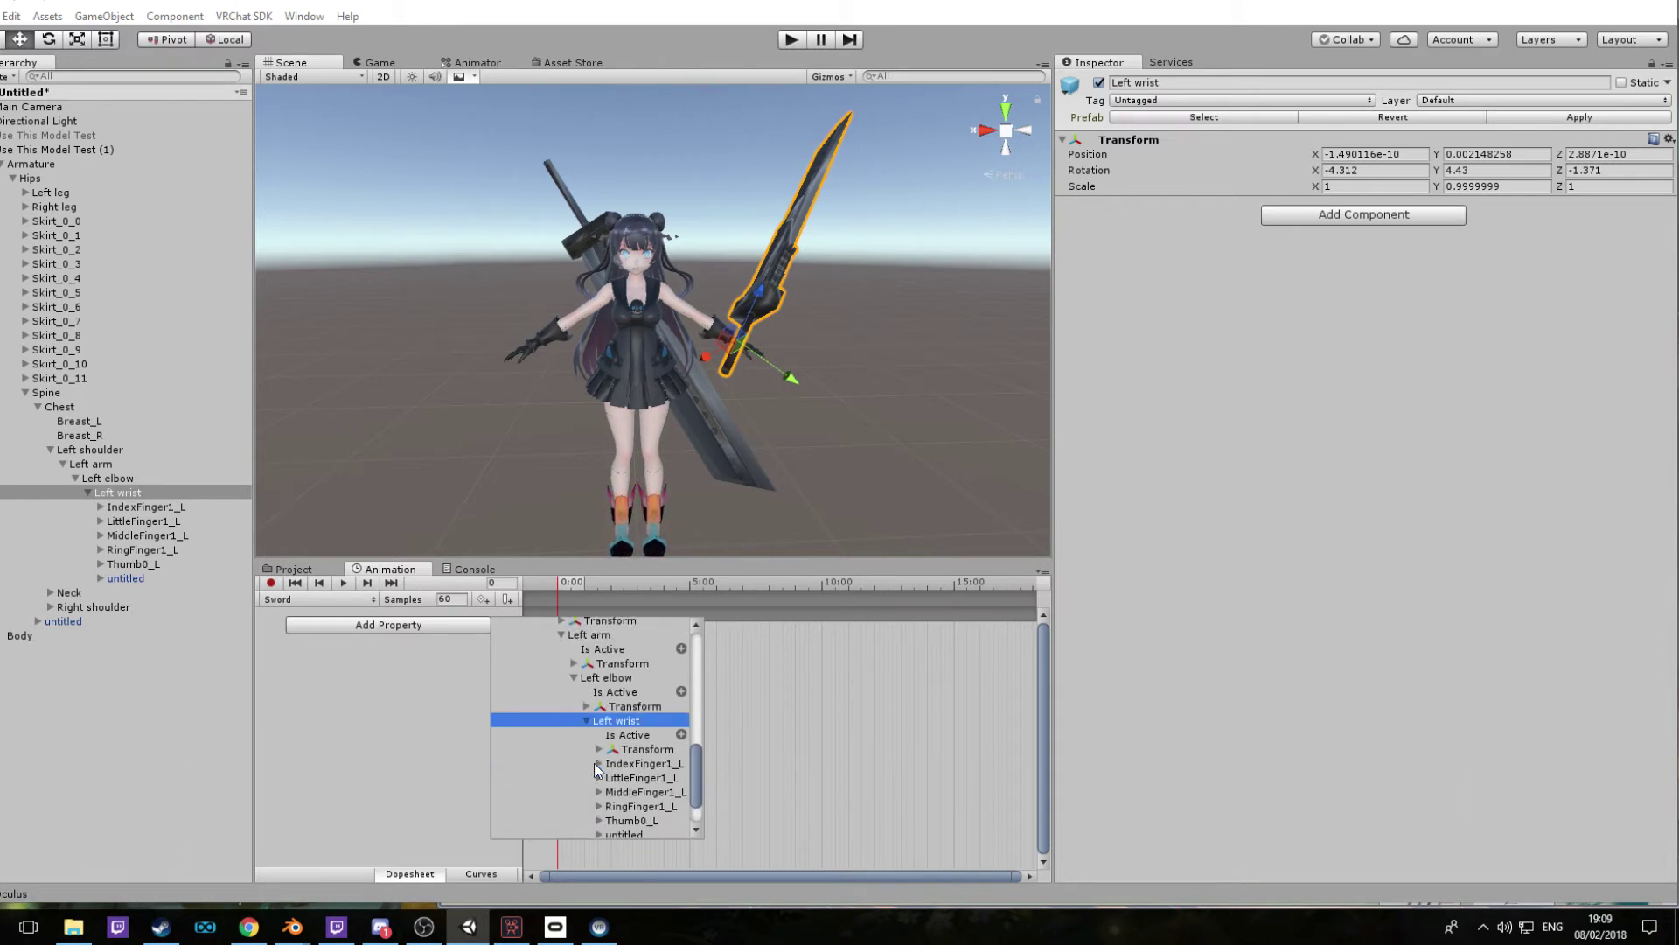
scroll(637, 752, "down", 4)
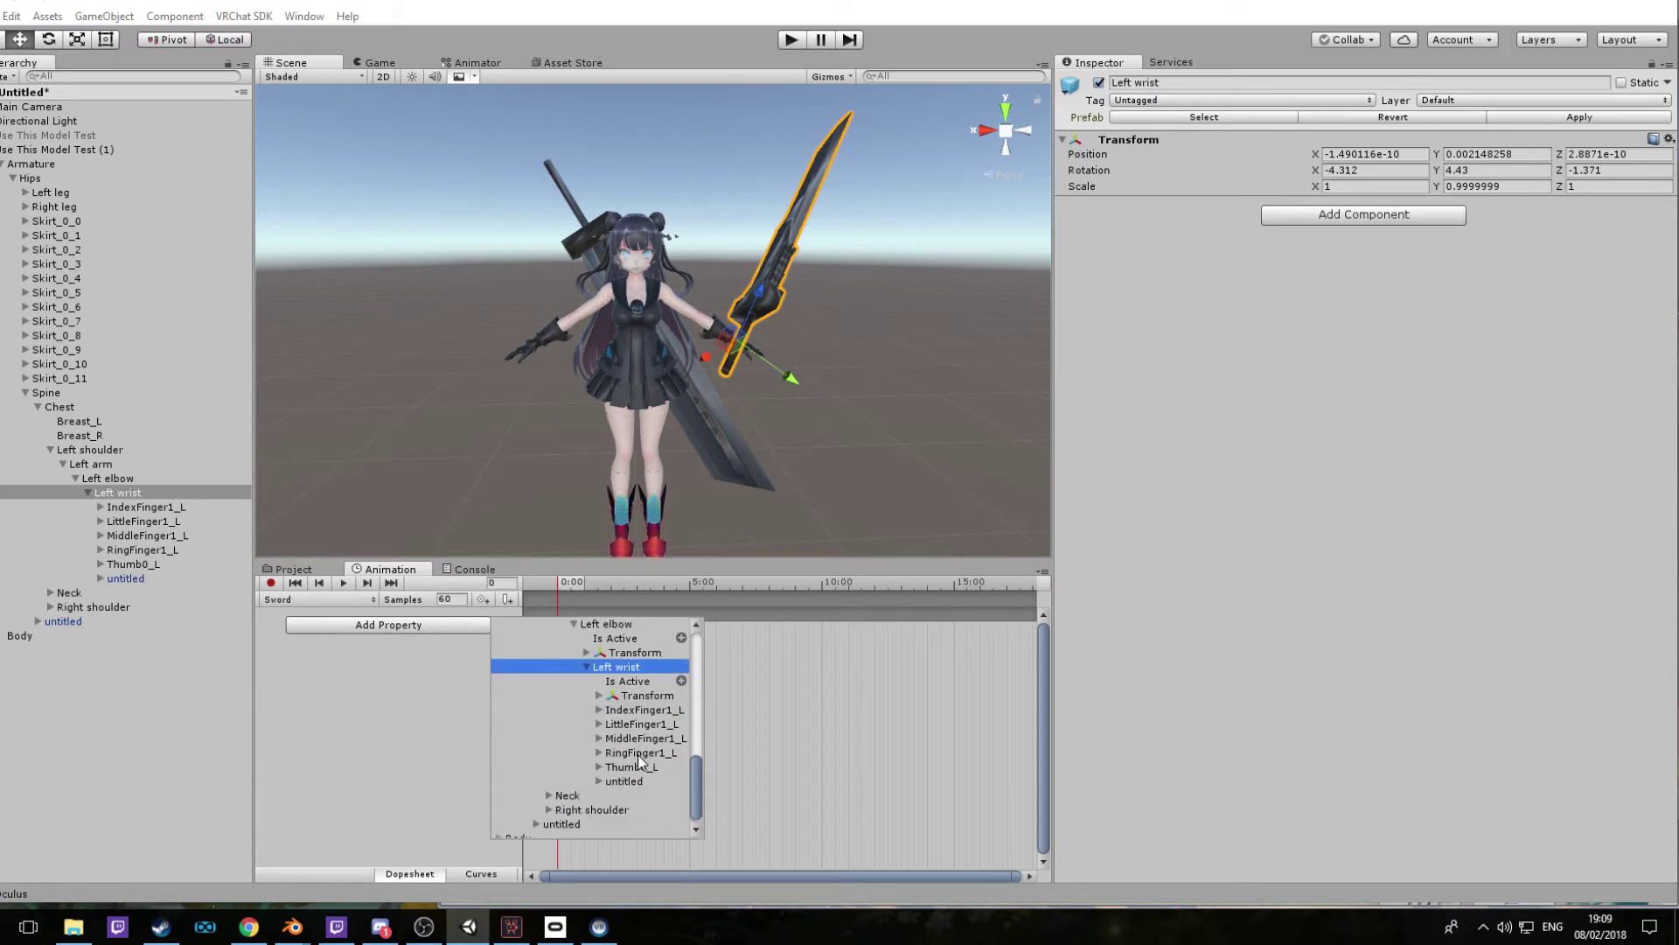
left_click(599, 782)
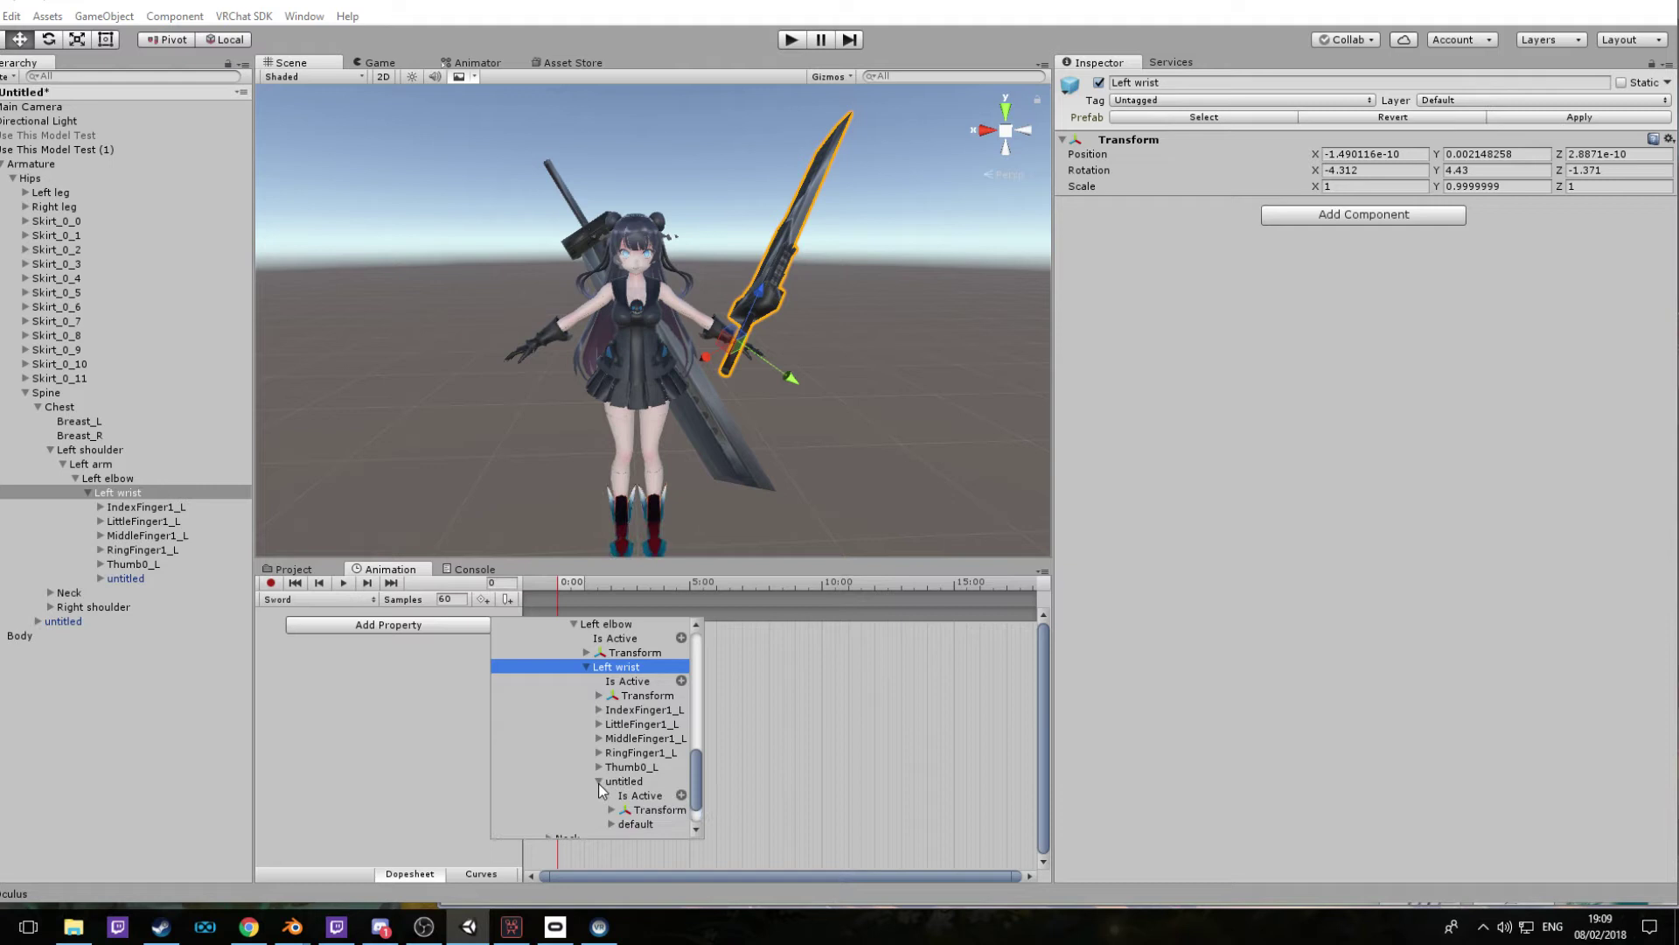
left_click(681, 795)
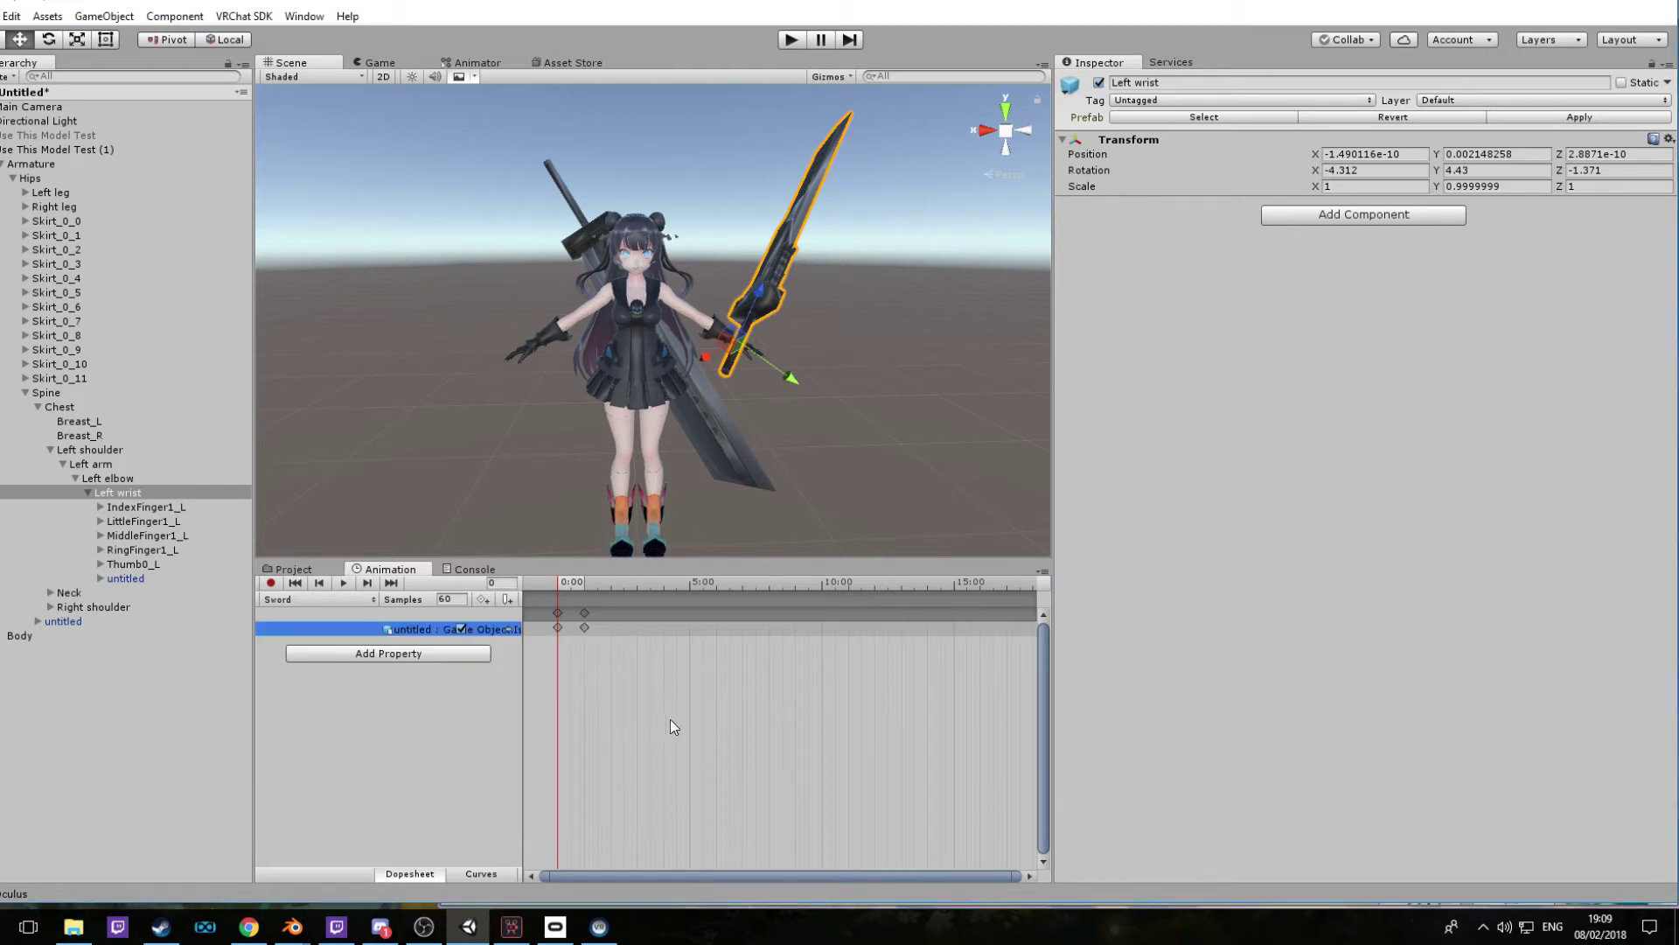
Move the end keyframe of the wrist sword's Is Active track to 0:01
scroll(672, 721, "up", 8)
left_click_drag(712, 872, 627, 865)
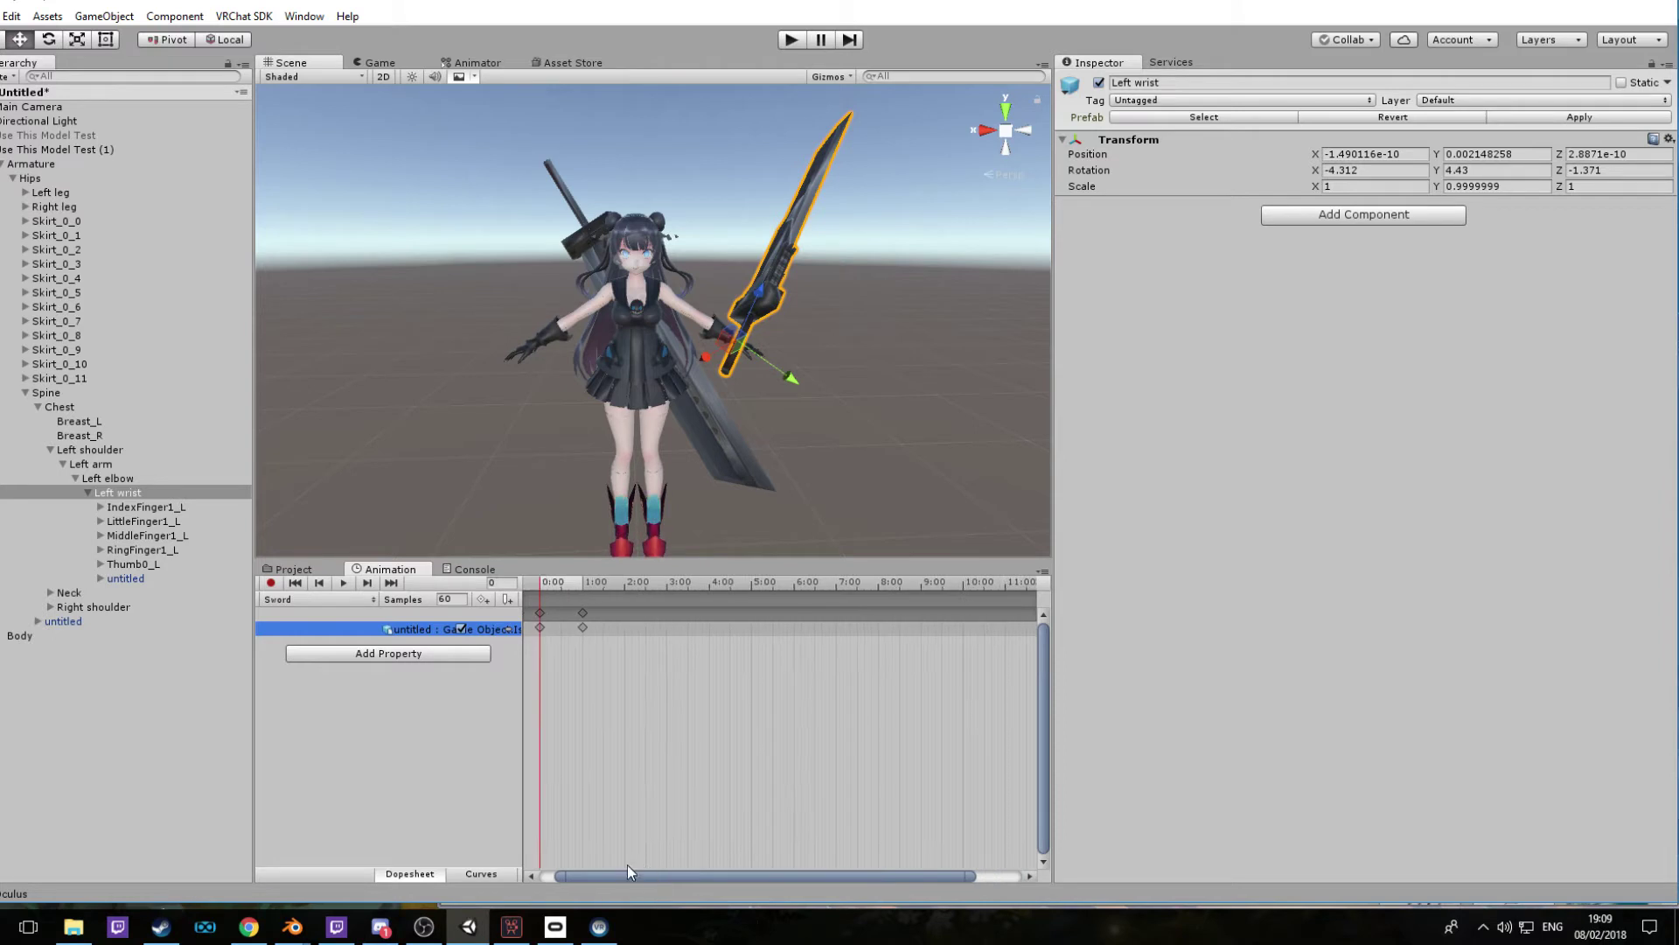
scroll(585, 709, "up", 1)
left_click_drag(605, 628, 553, 630)
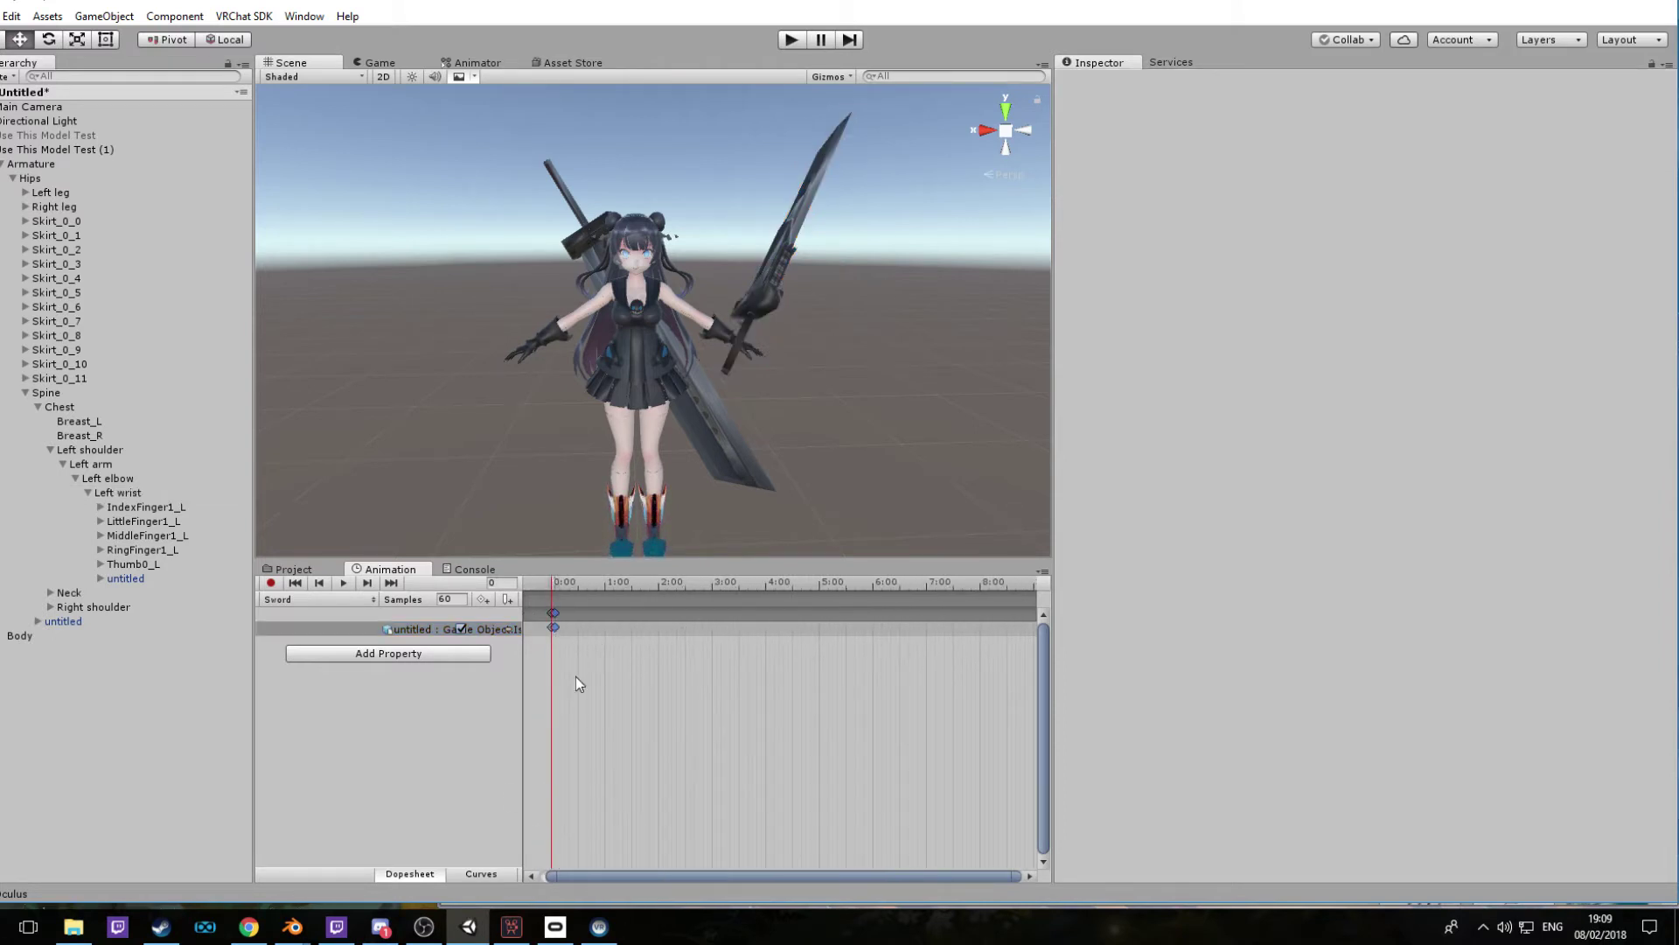
scroll(579, 695, "up", 3)
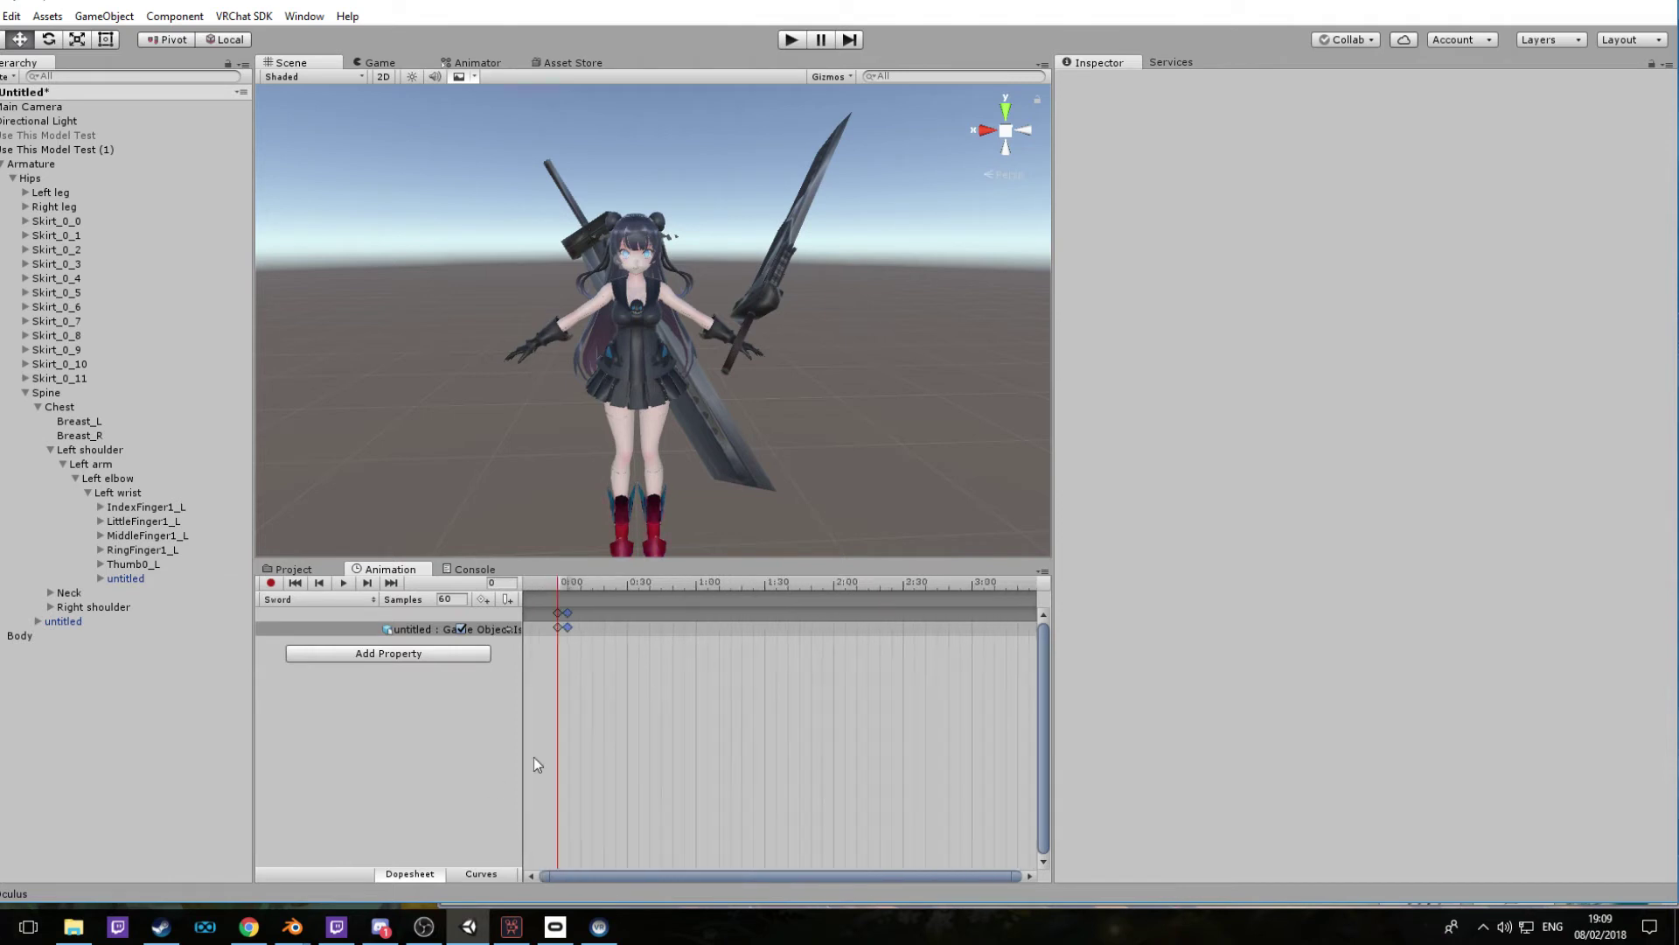
scroll(598, 736, "up", 5)
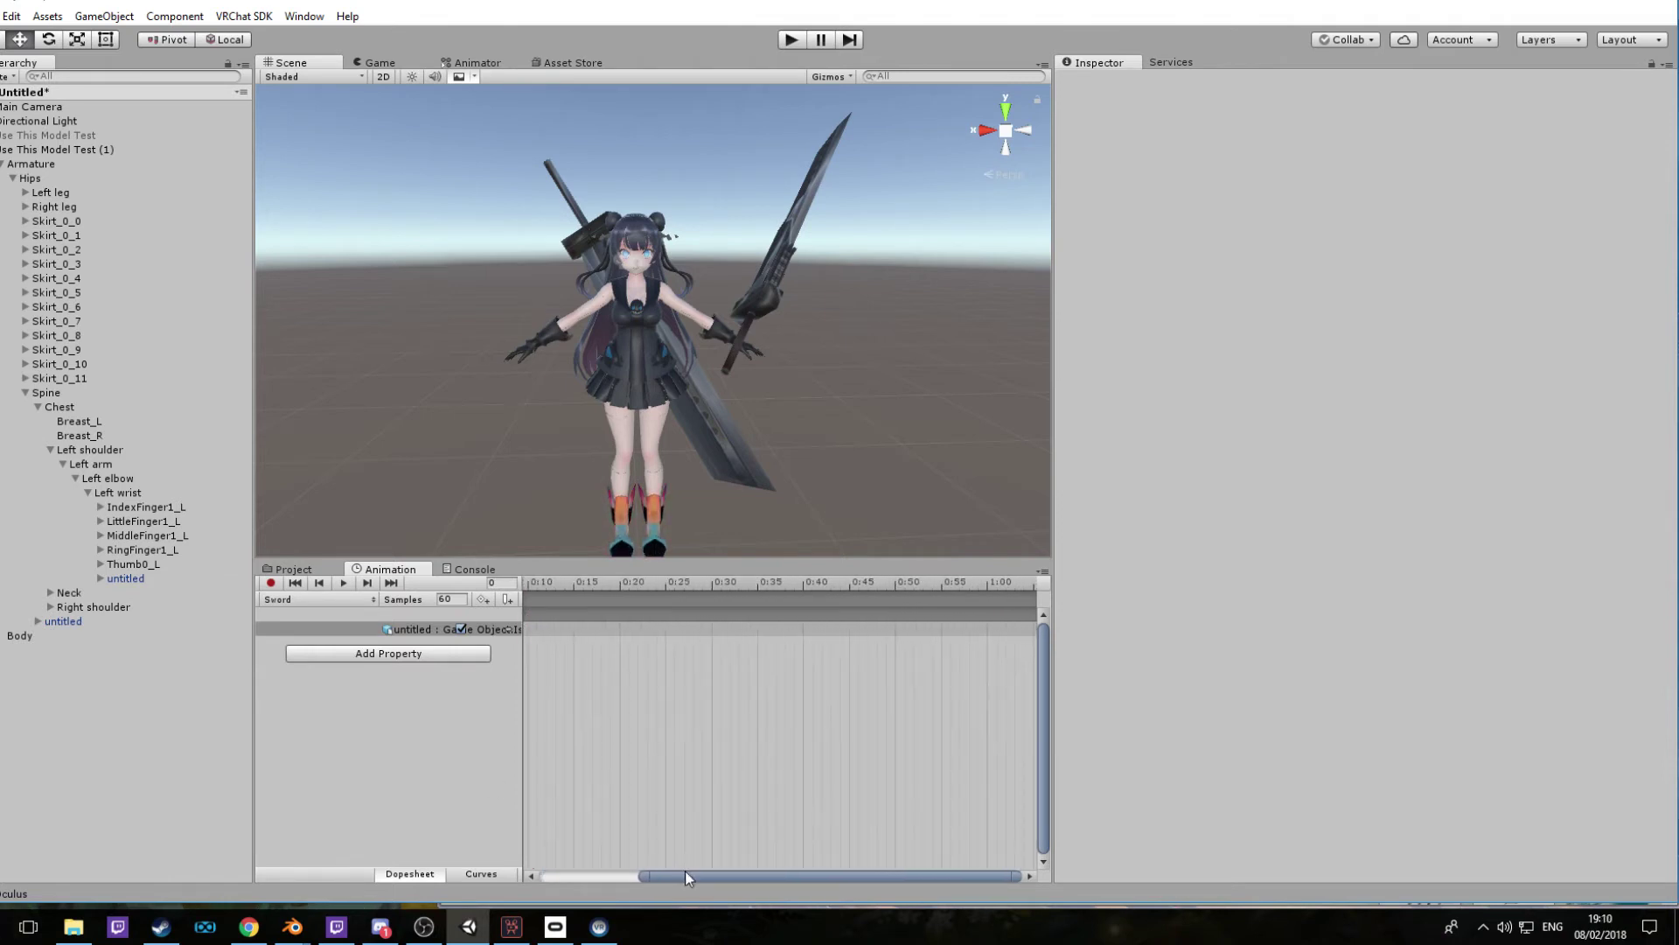
left_click_drag(685, 872, 495, 775)
scroll(596, 730, "up", 5)
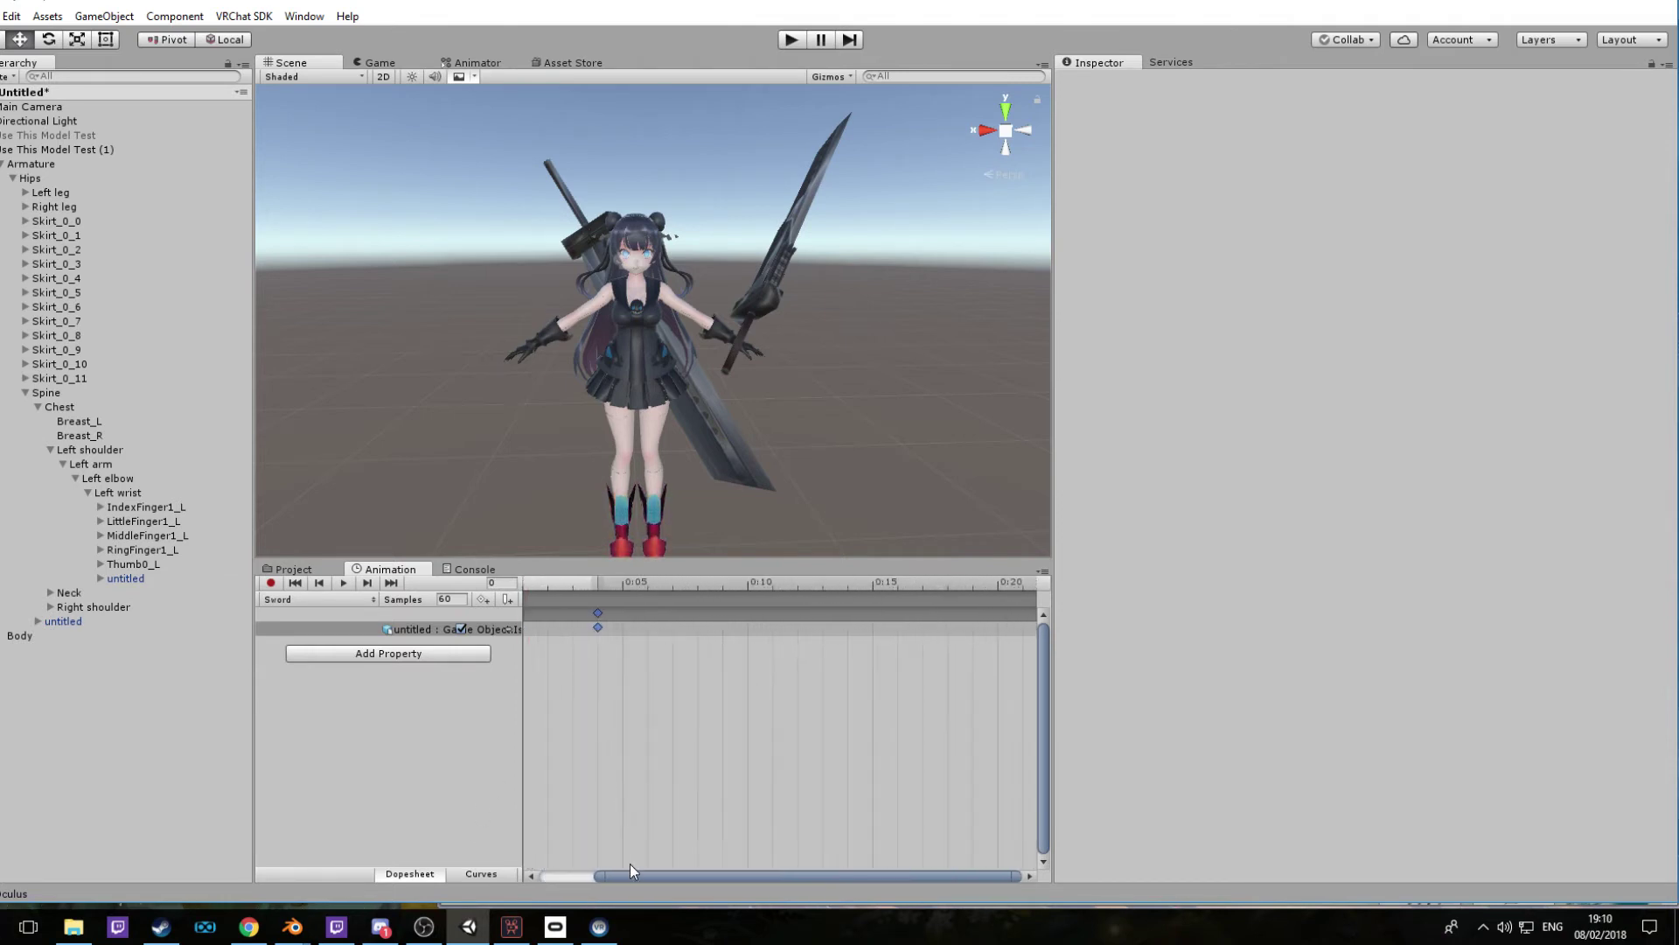
scroll(616, 729, "up", 3)
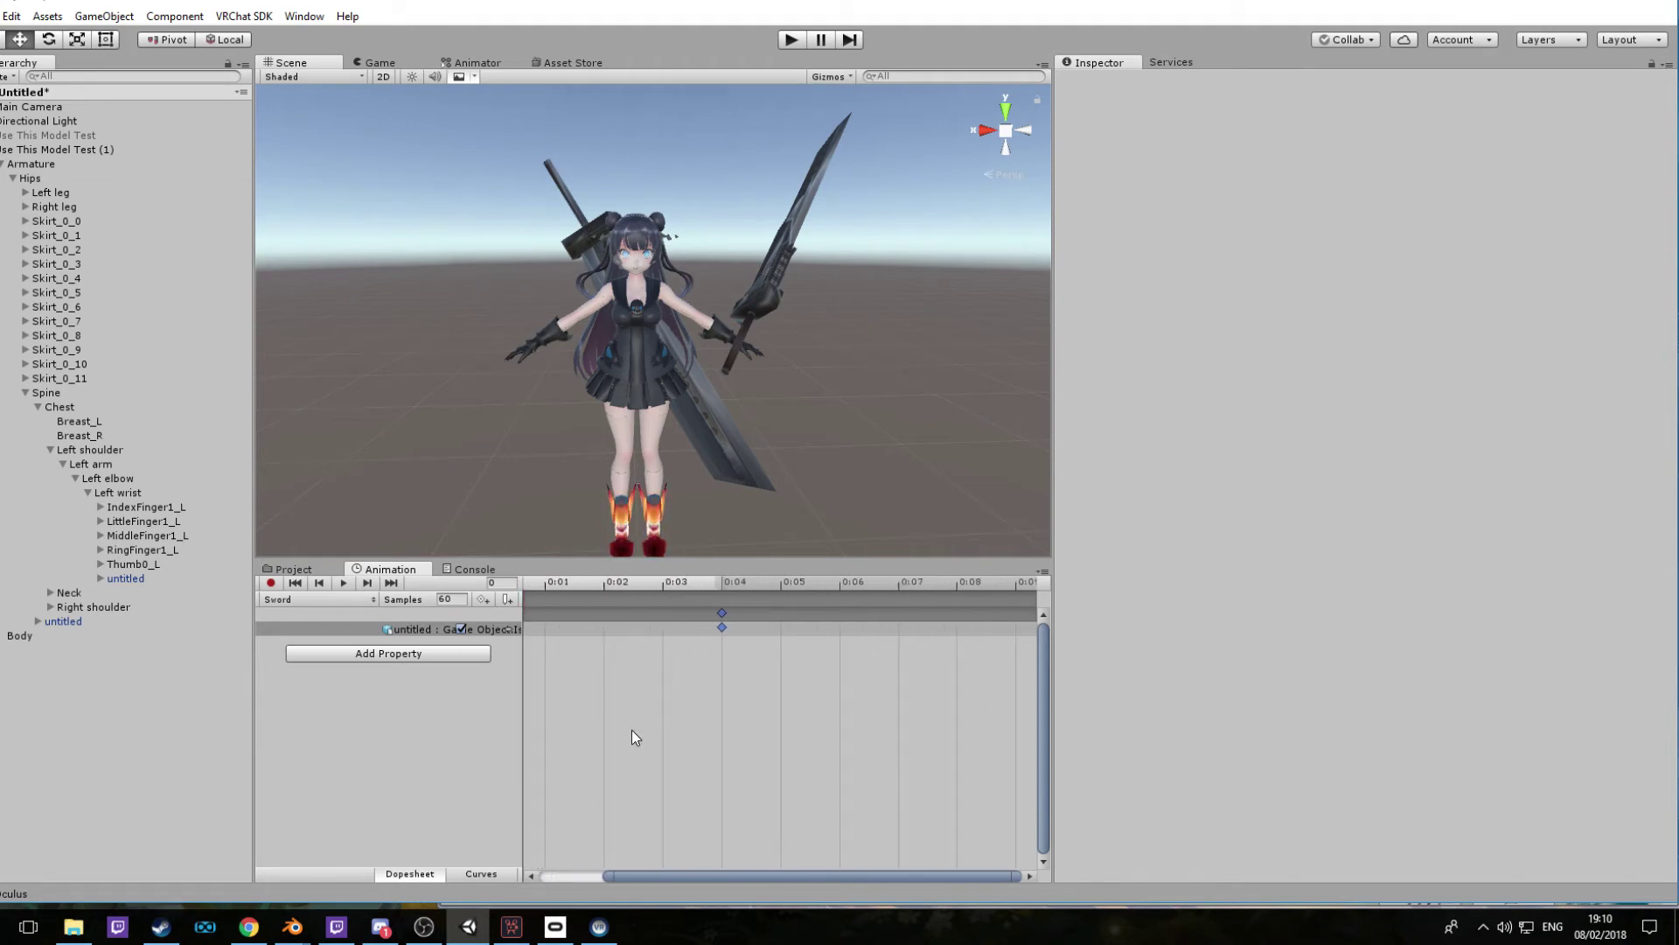
left_click_drag(668, 874, 507, 842)
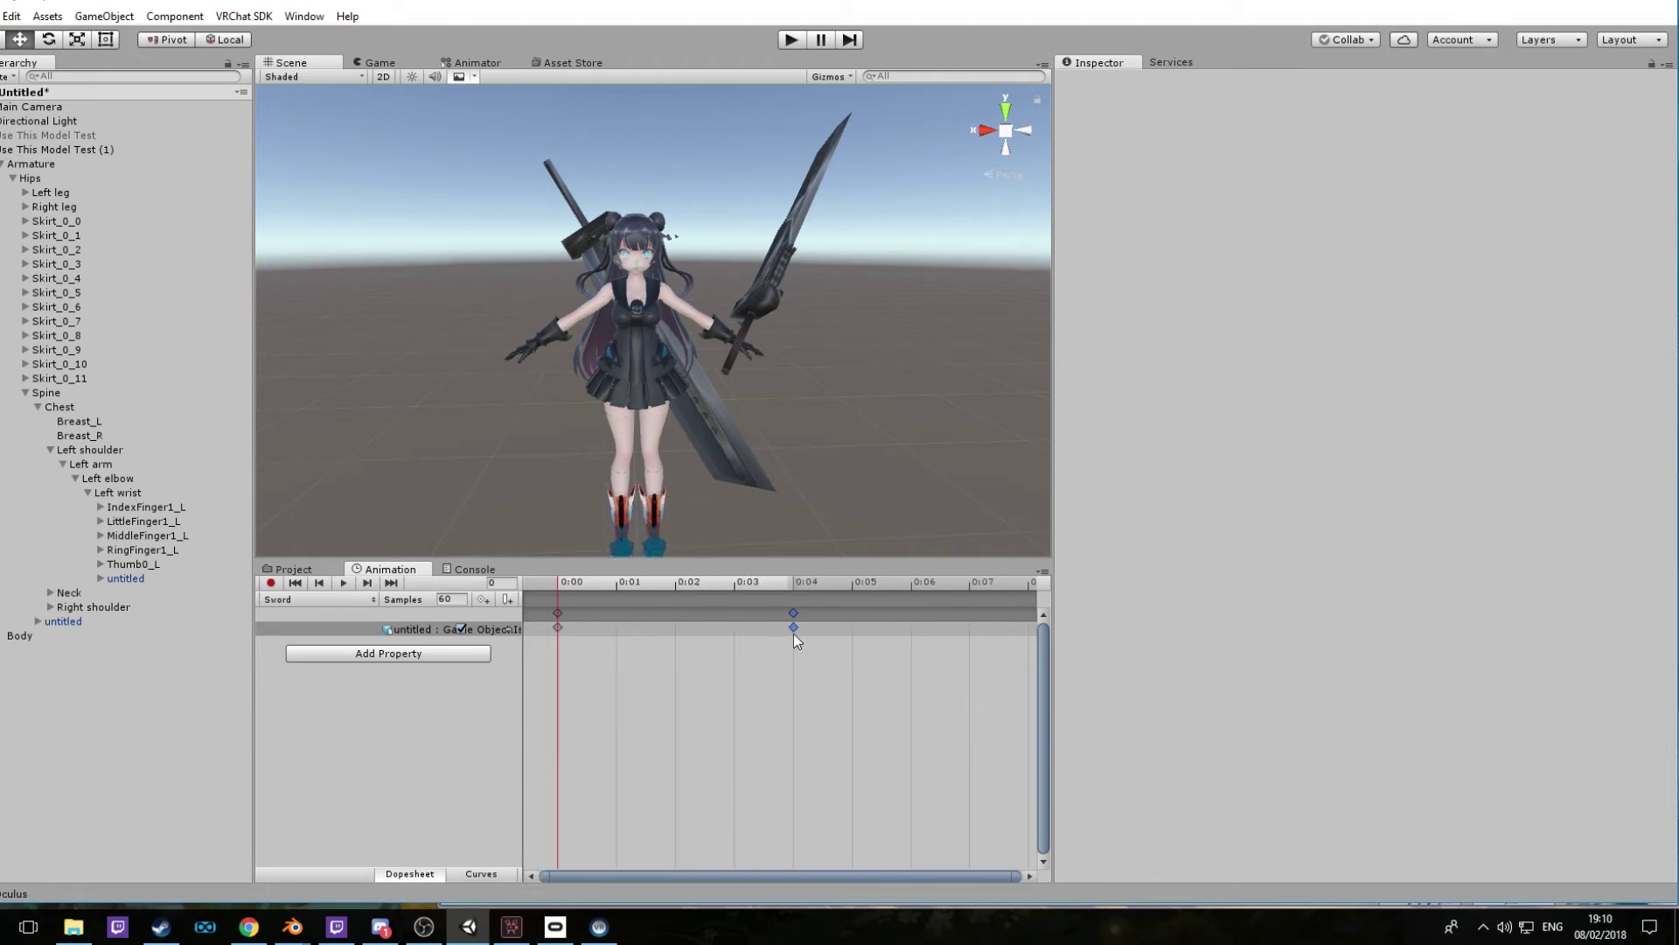
left_click_drag(794, 633, 633, 628)
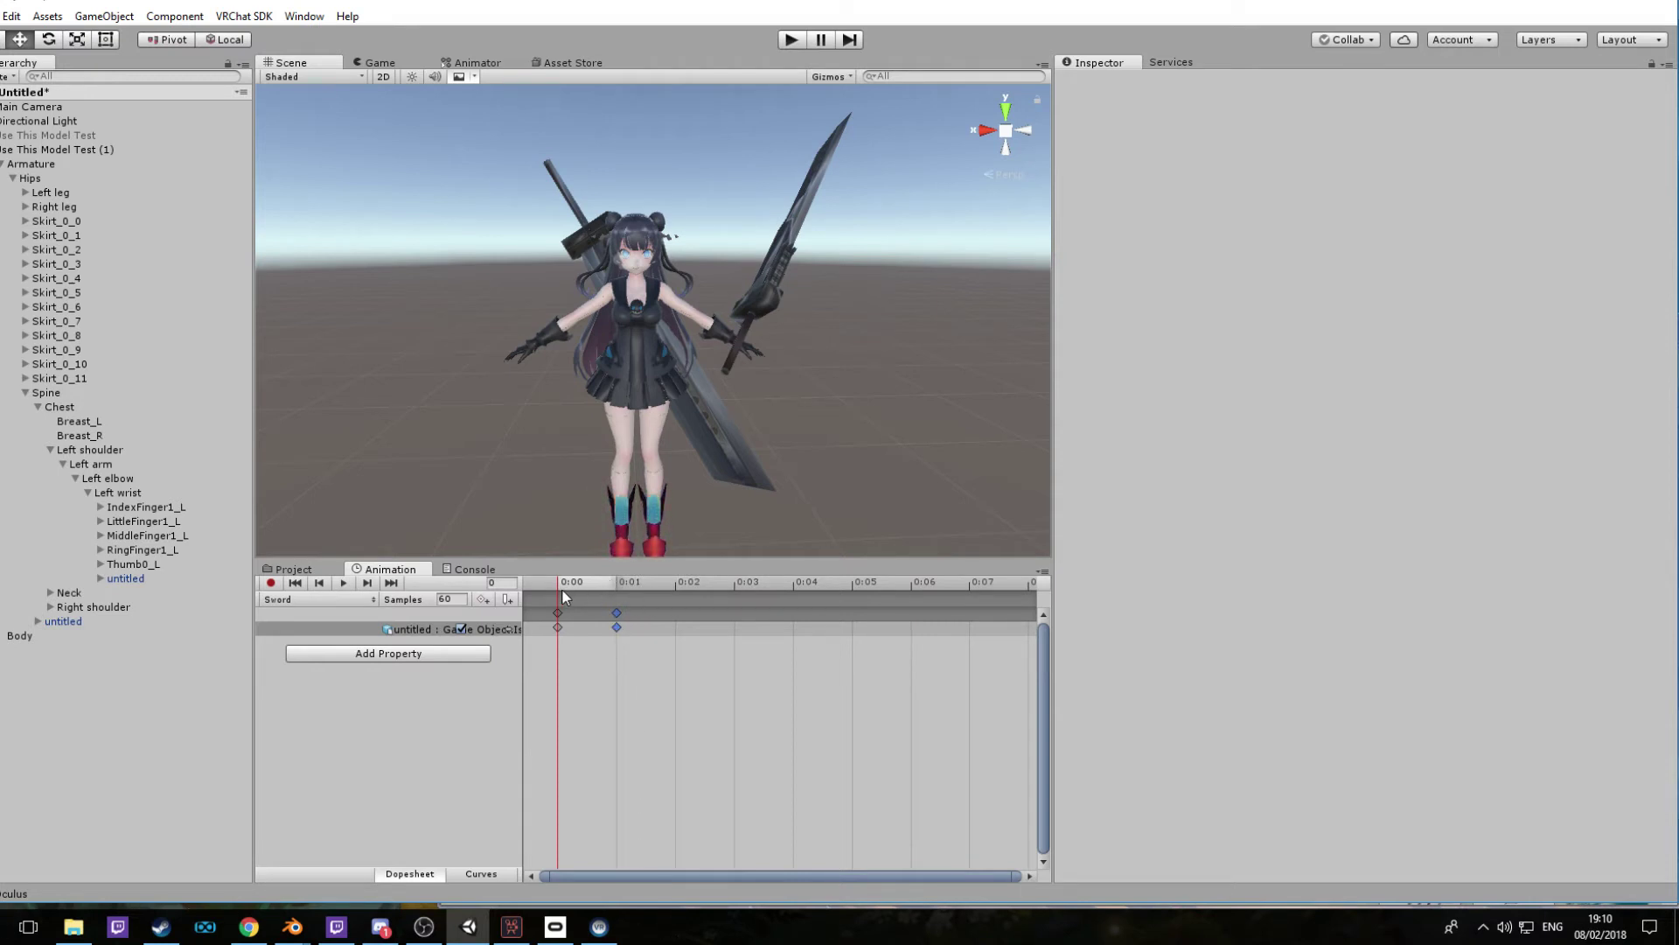
Preview the avatar and its swords at the 0:00 and 0:01 keyframes of the clip
left_click(620, 585)
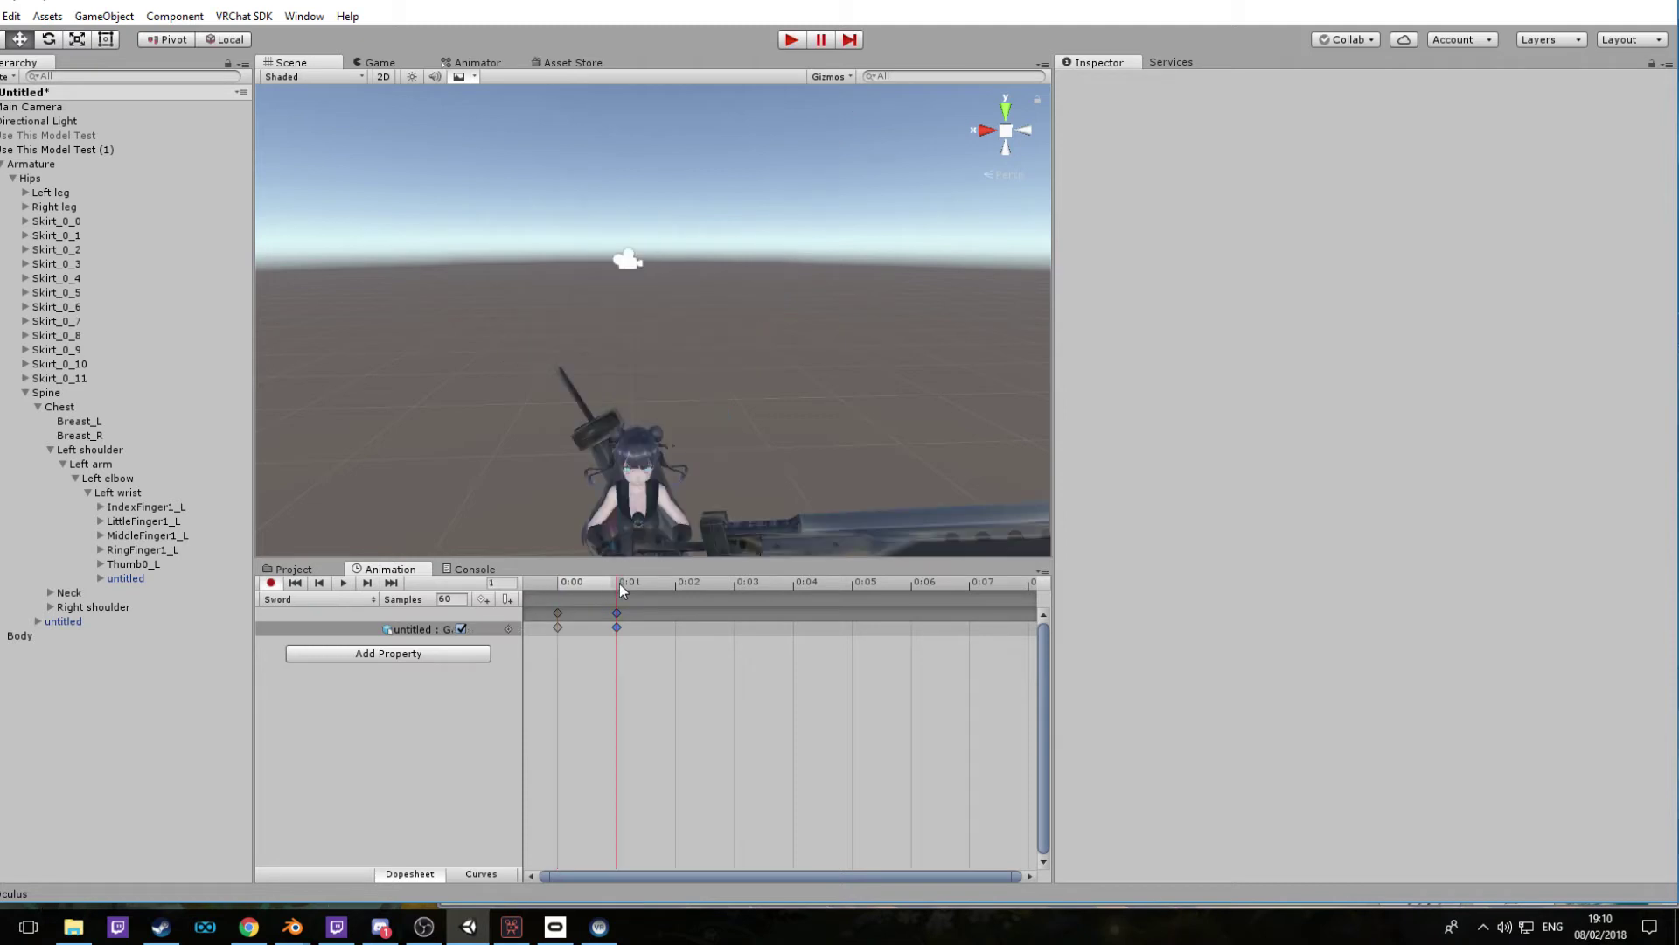
middle_click_drag(662, 533, 672, 374)
scroll(667, 385, "up", 3)
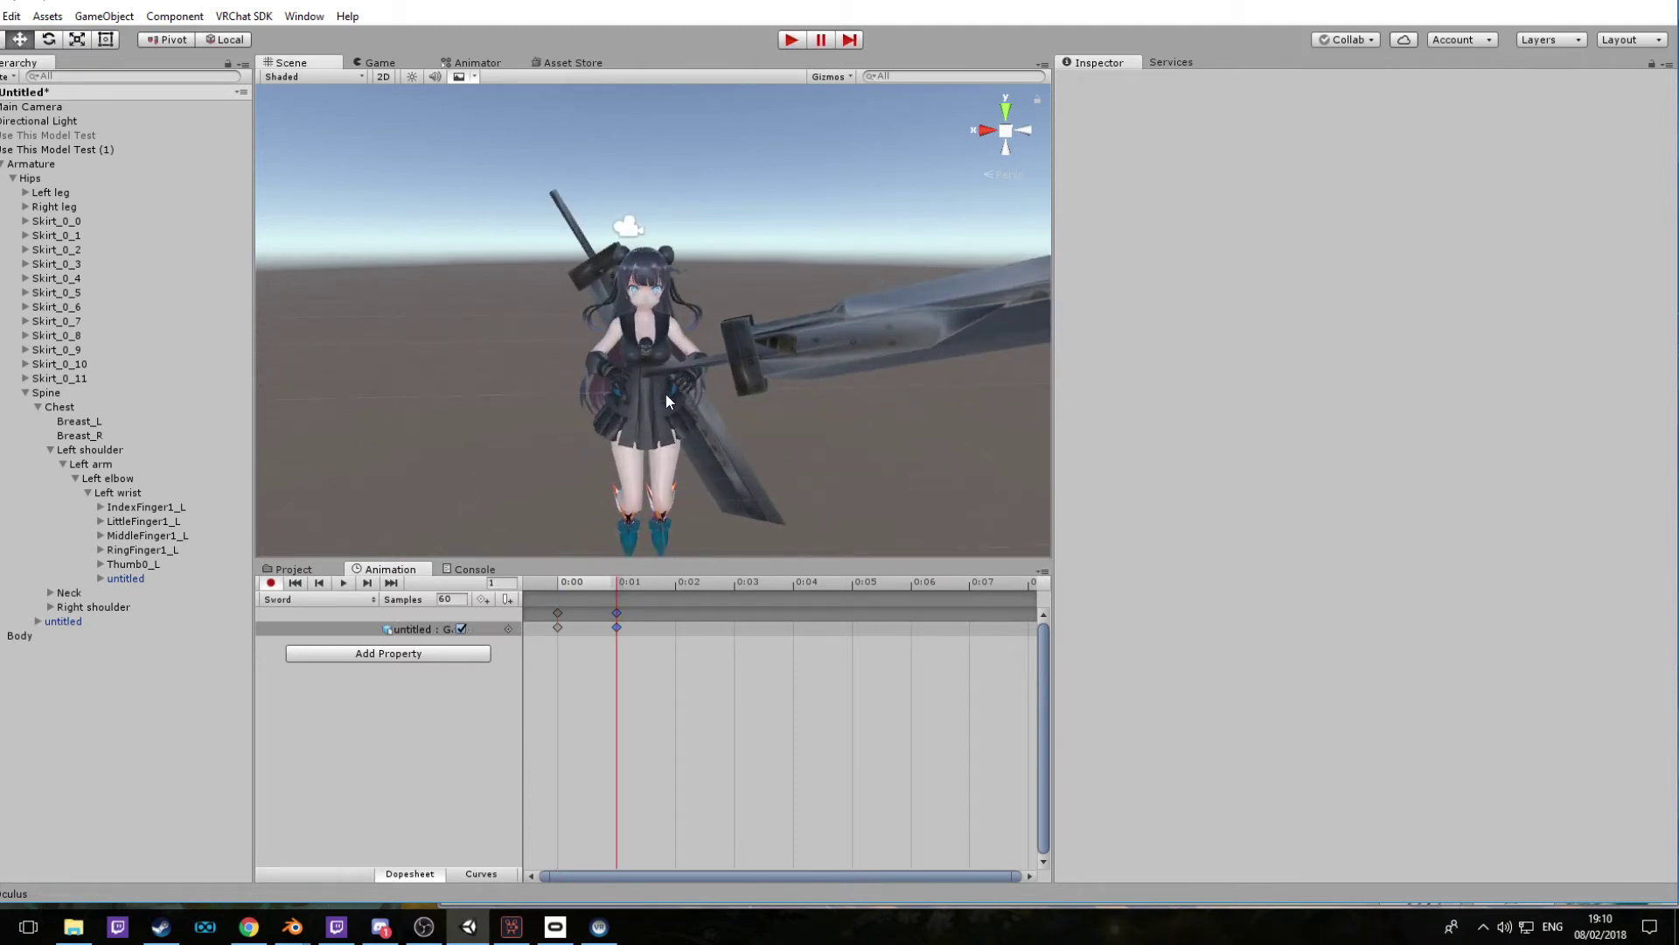
left_click(564, 584)
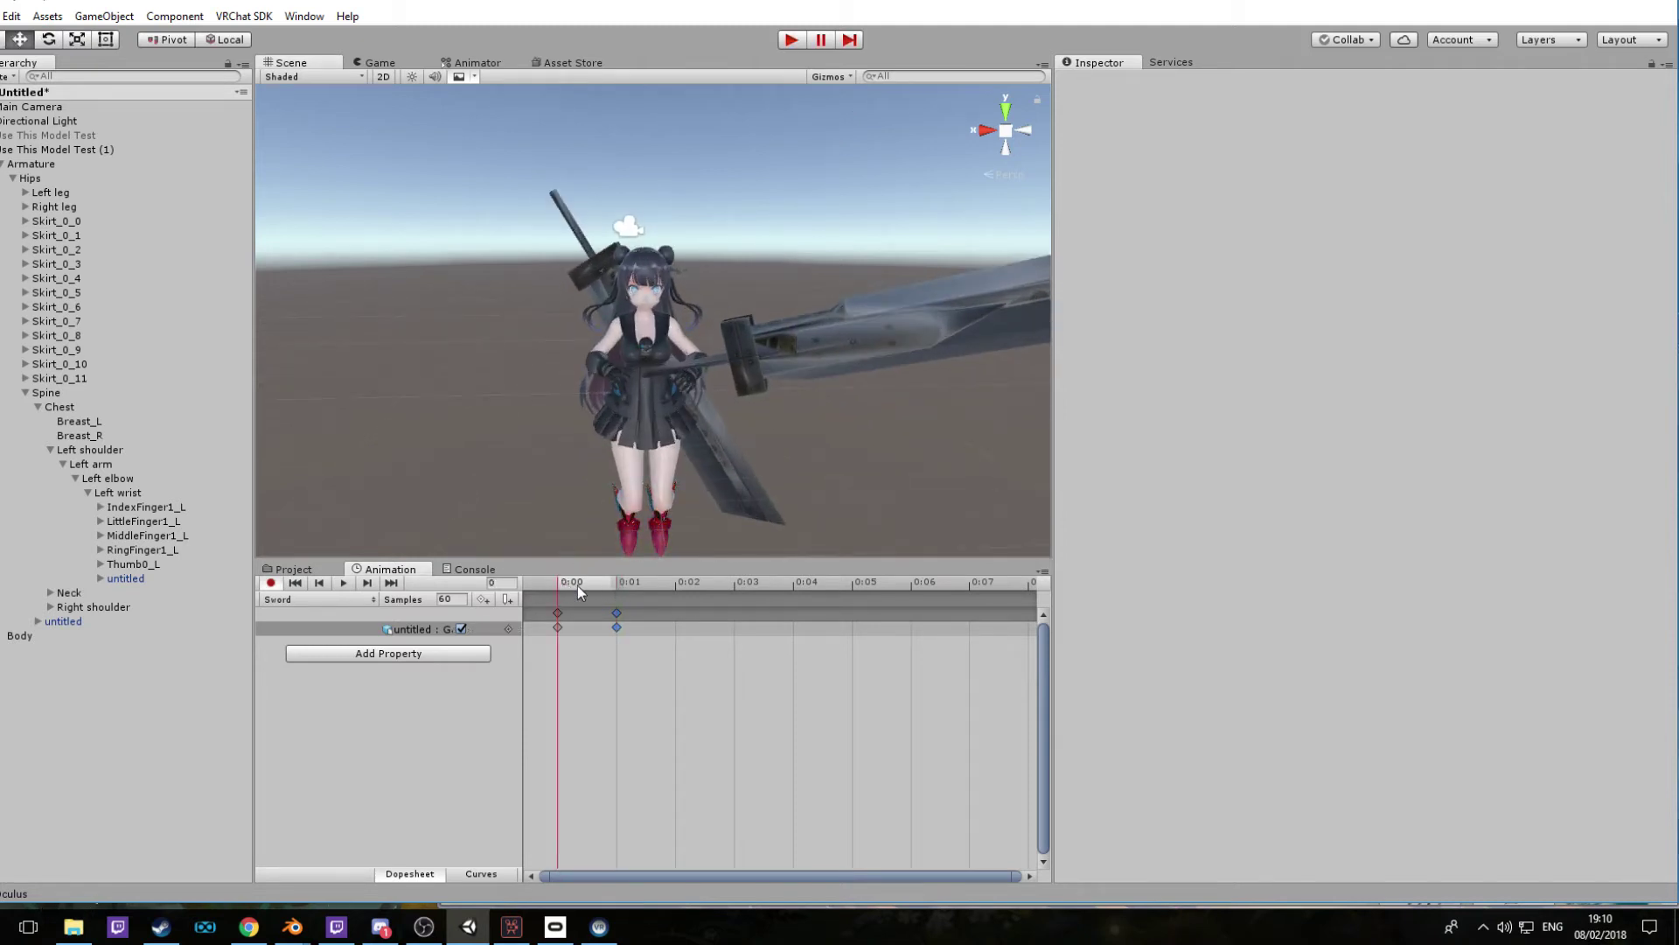
left_click(614, 585)
left_click(556, 584)
left_click(618, 580)
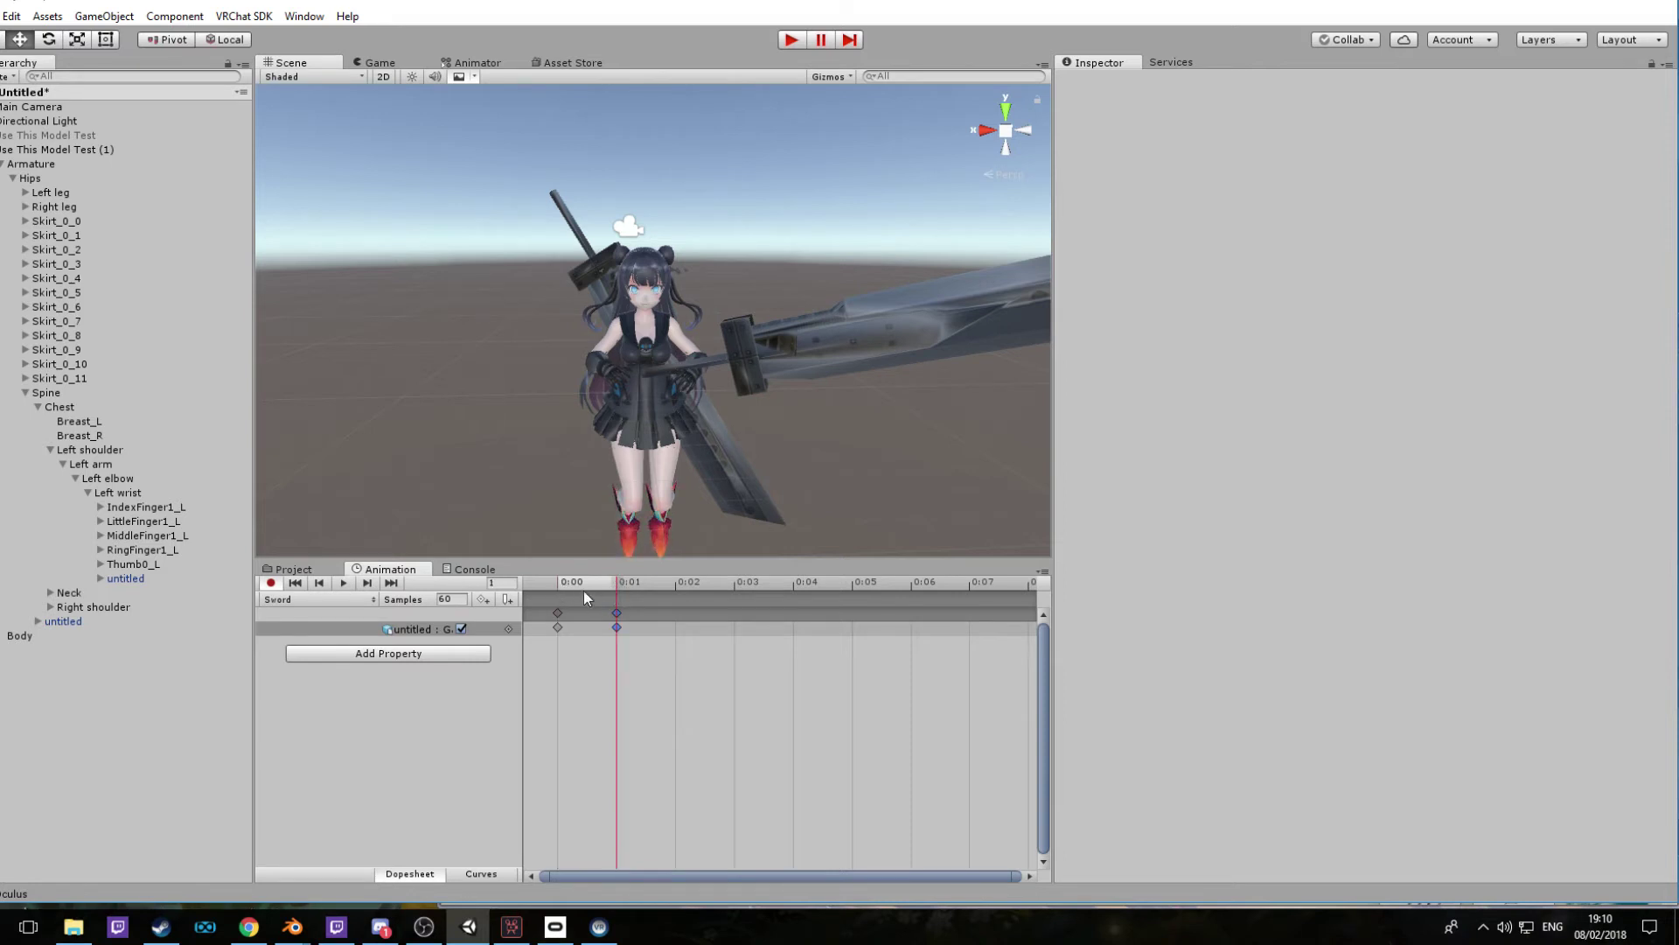
Turn off the wrist sword's Is Active value at frame 0:00 and preview frame 0:01
left_click(560, 582)
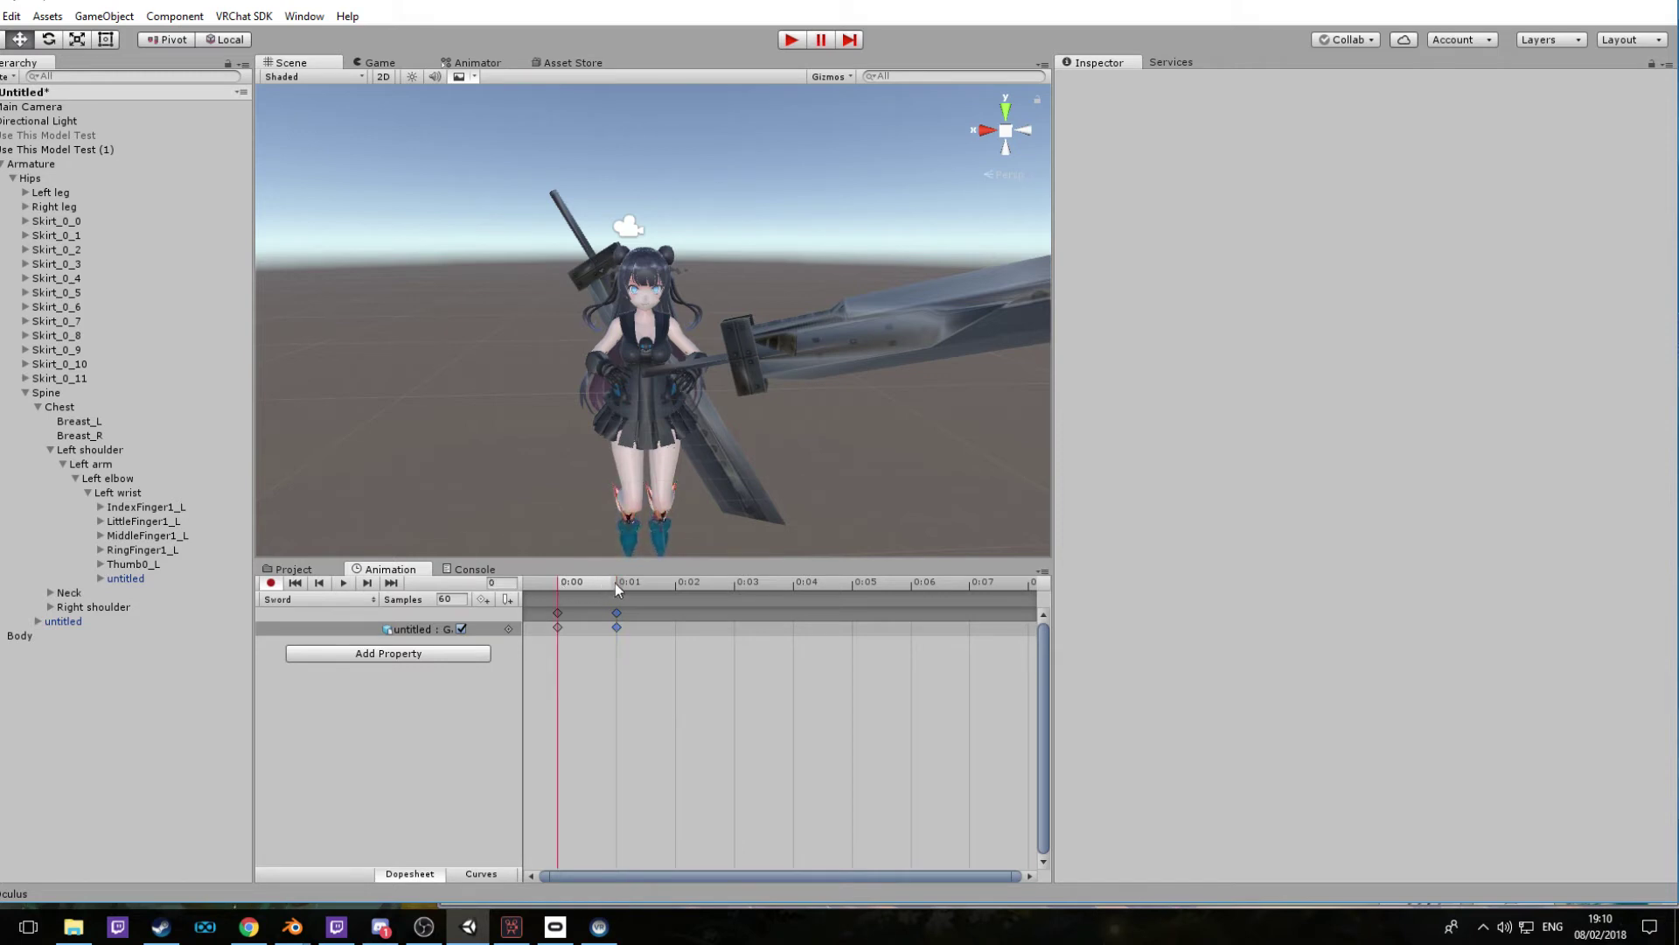
left_click(461, 629)
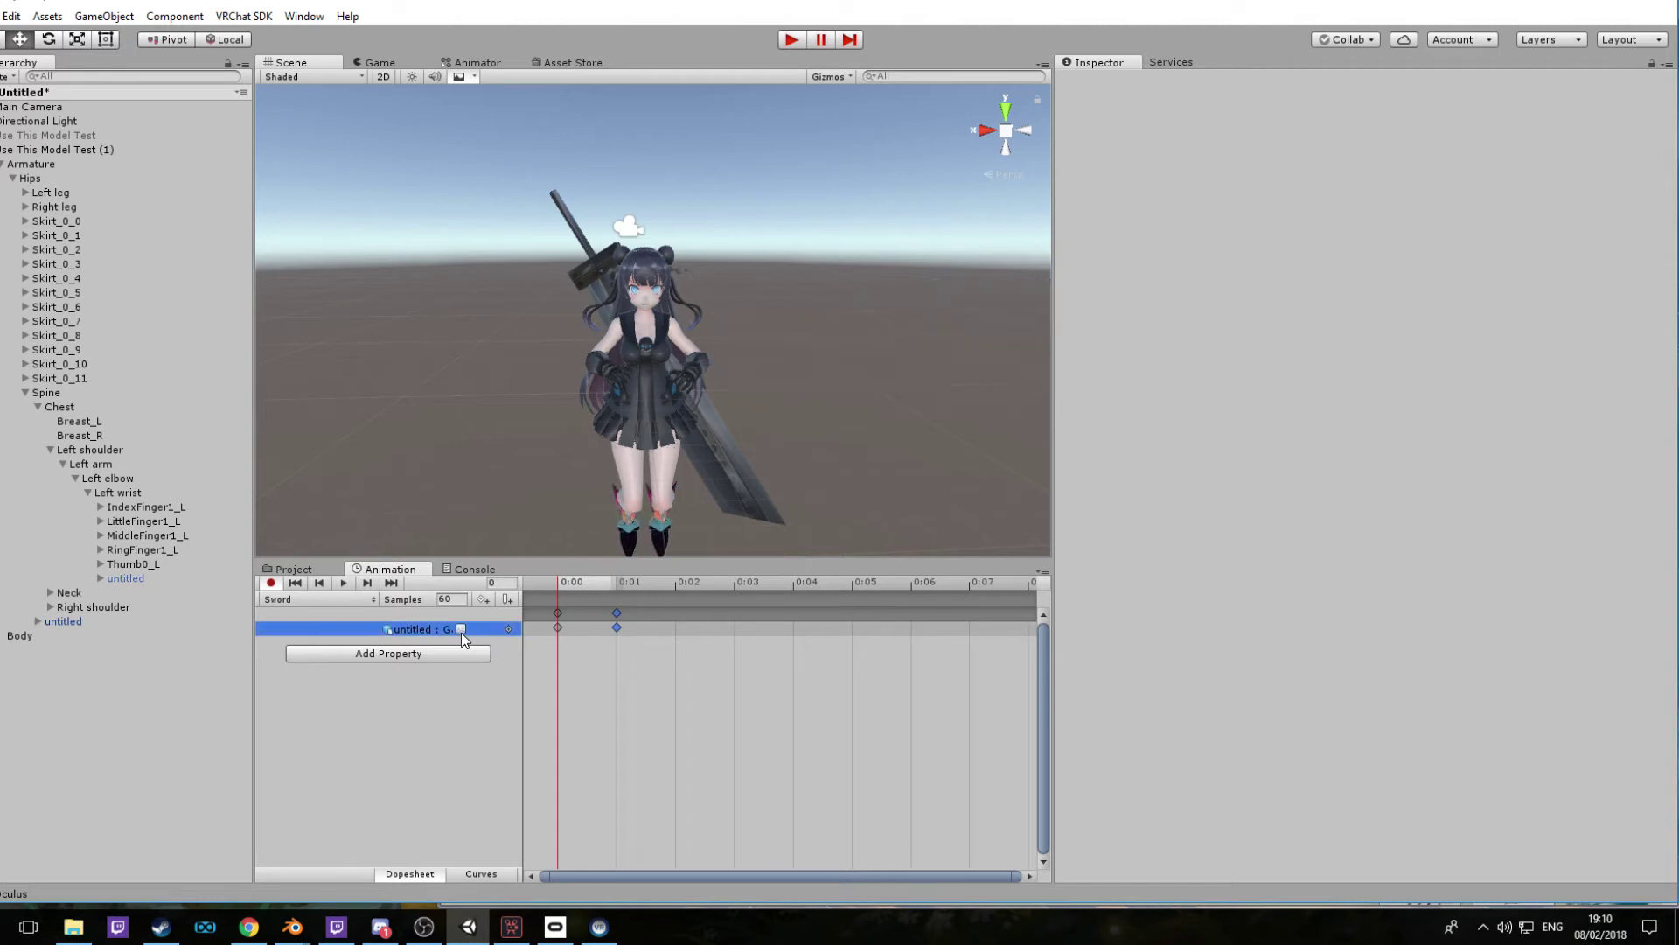
left_click(616, 581)
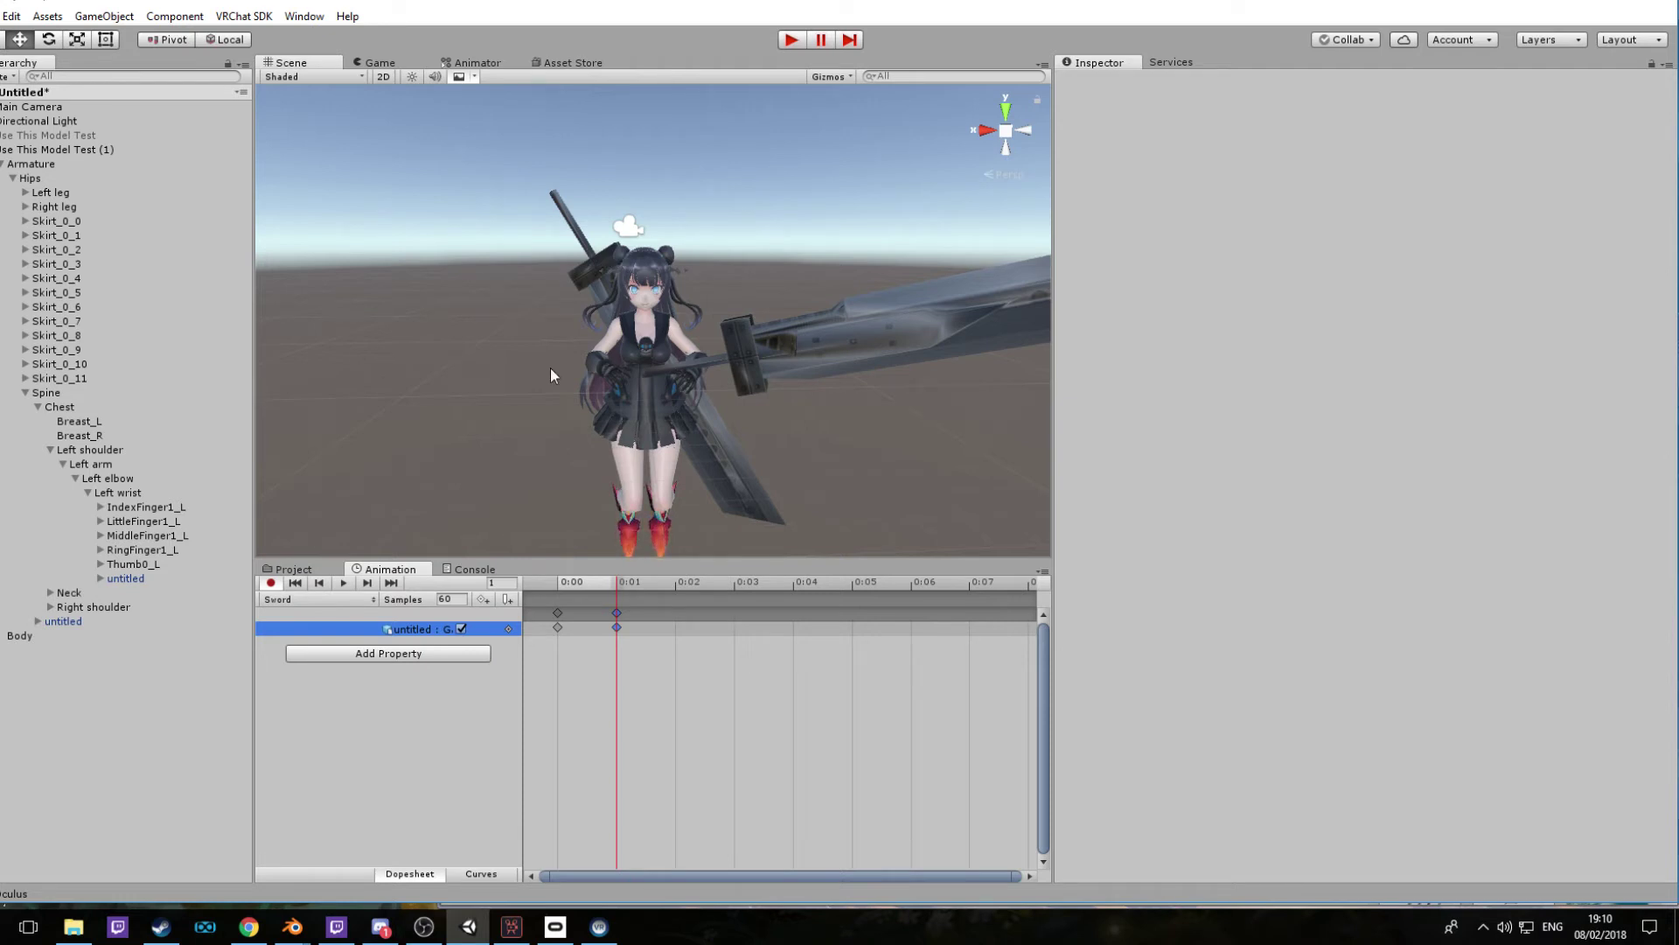
Add the Is Active property of the back sword, the untitled object directly under Spine, to the Sword clip
left_click(332, 658)
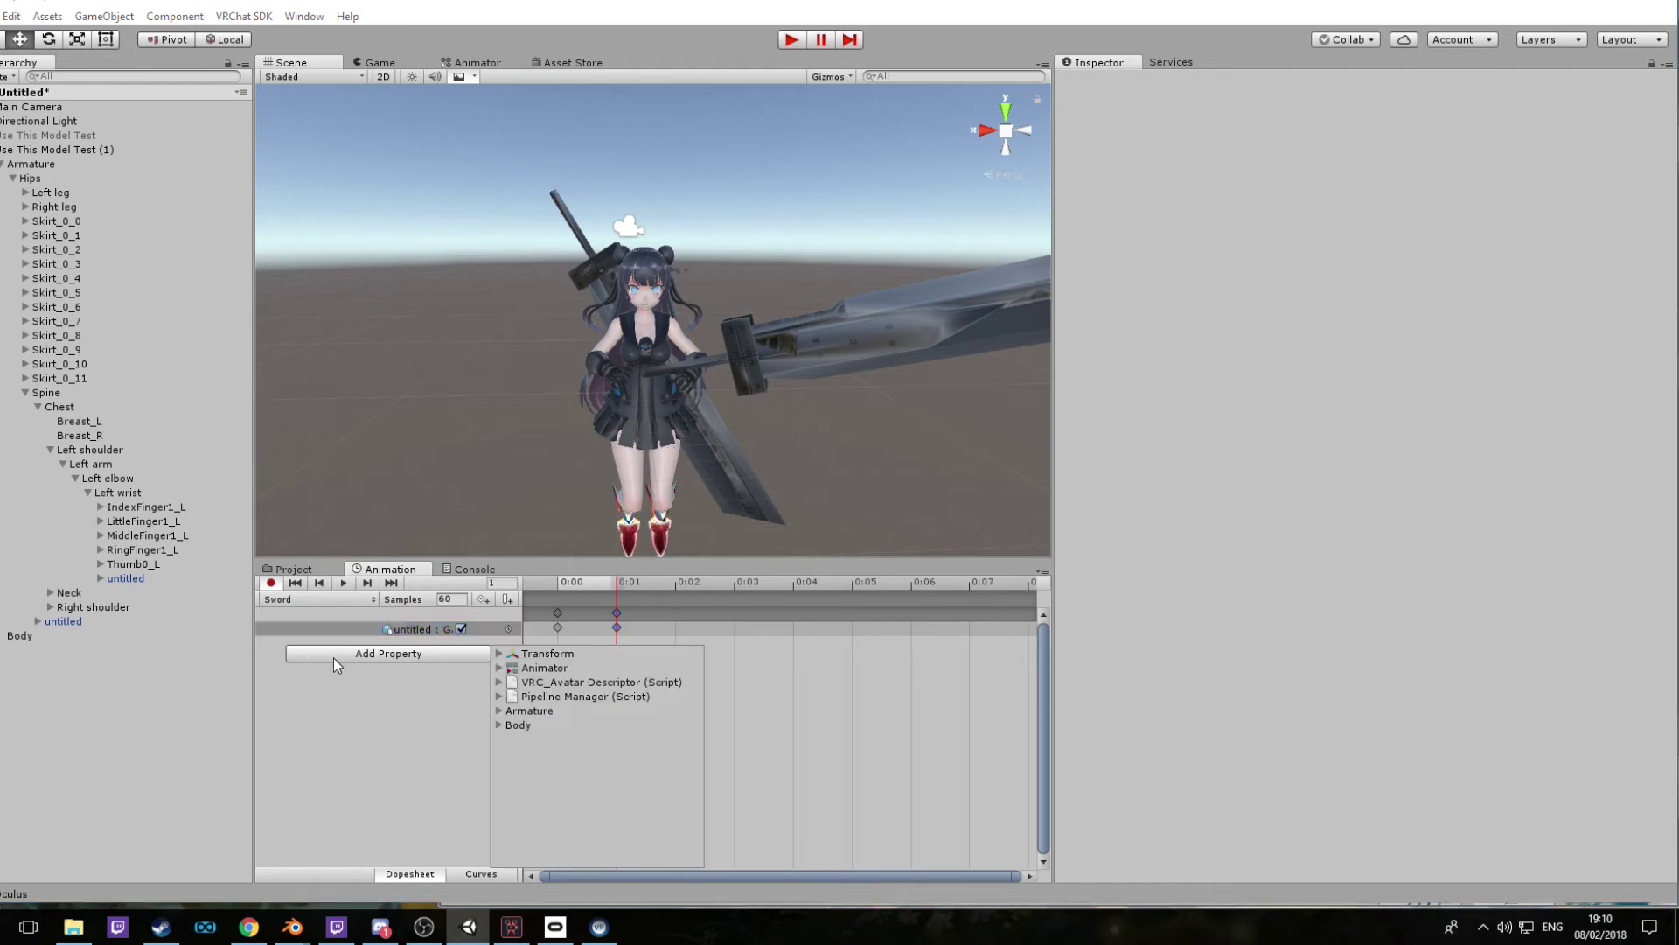
left_click(500, 710)
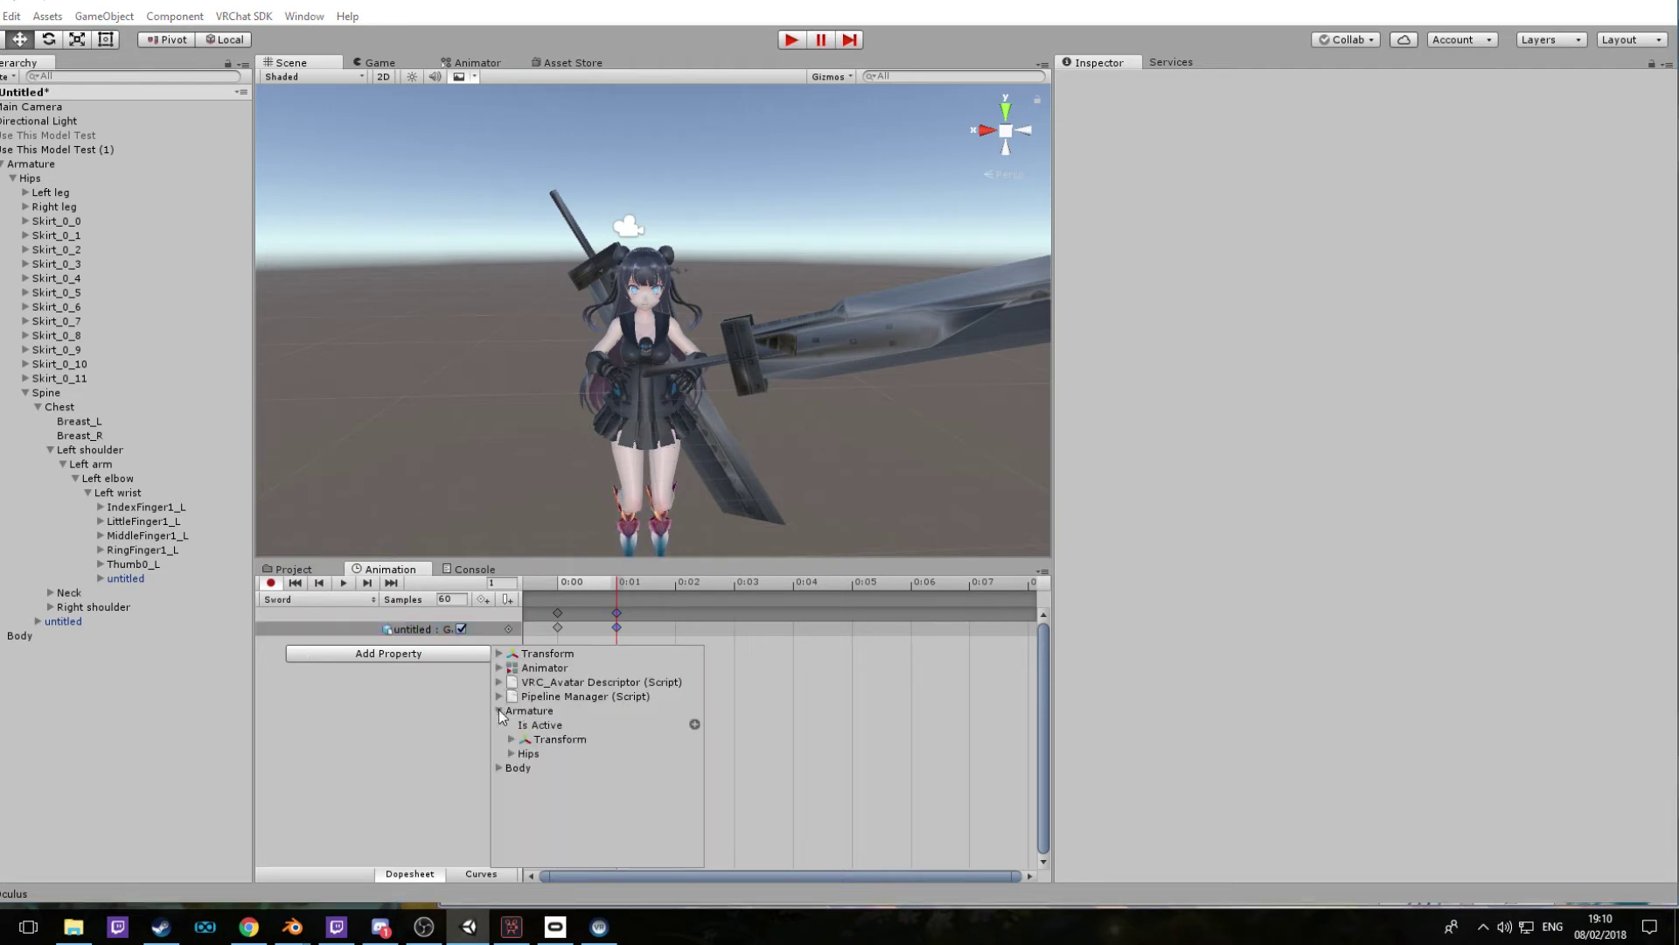
left_click(511, 753)
scroll(537, 738, "down", 4)
left_click(535, 842)
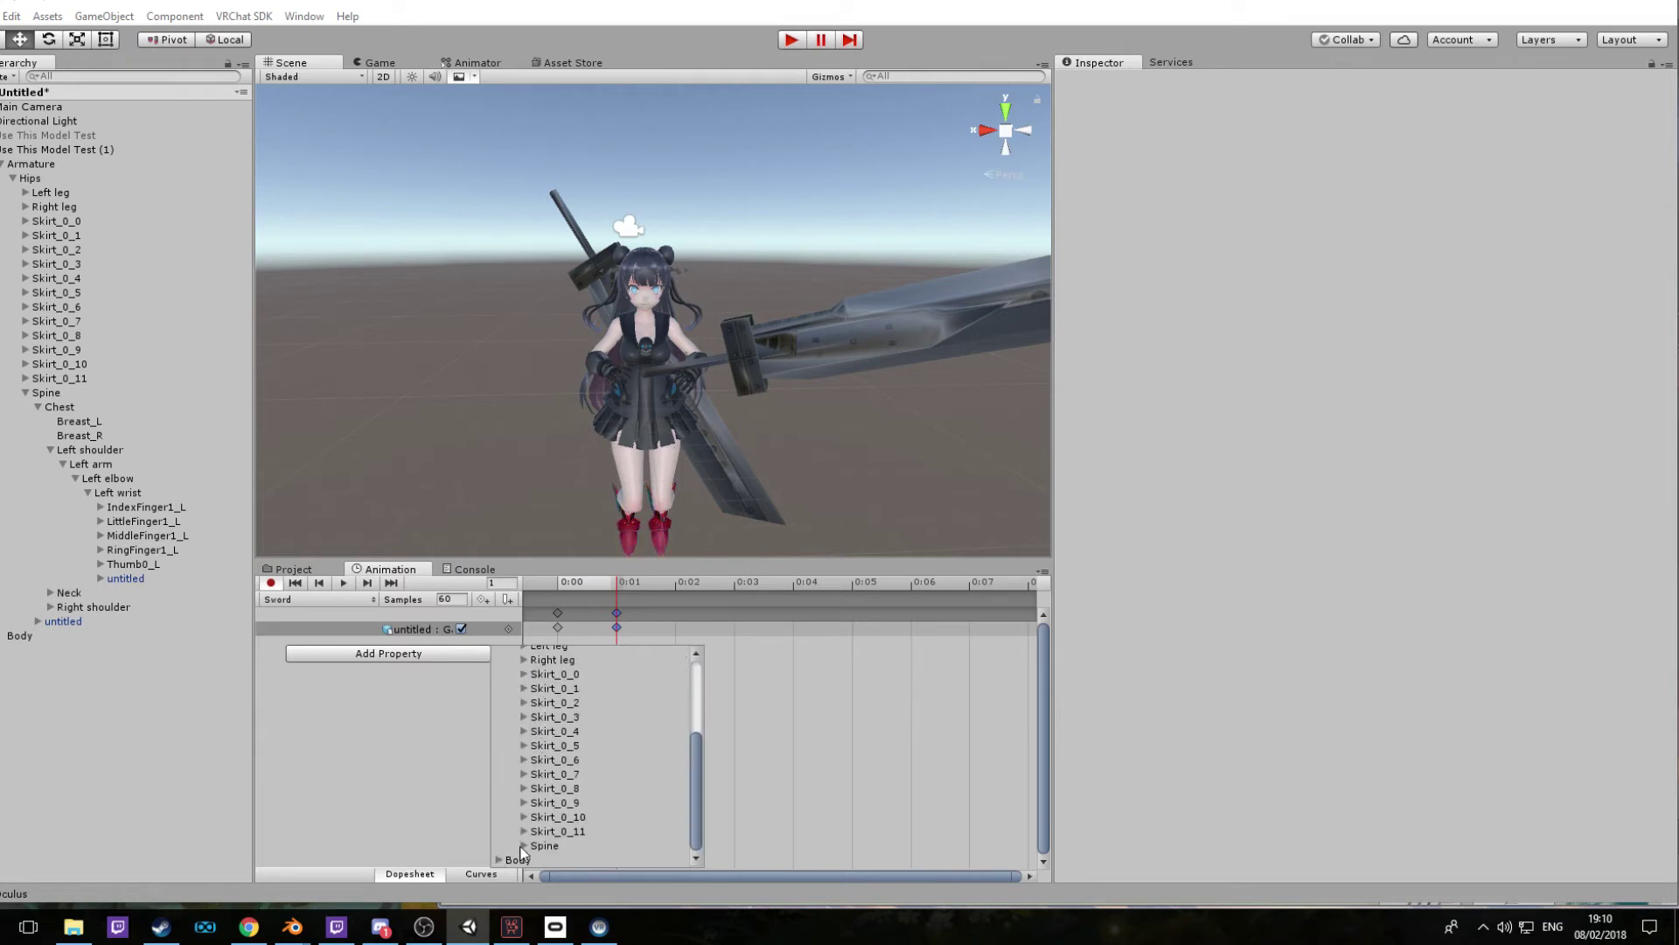
scroll(537, 833, "down", 2)
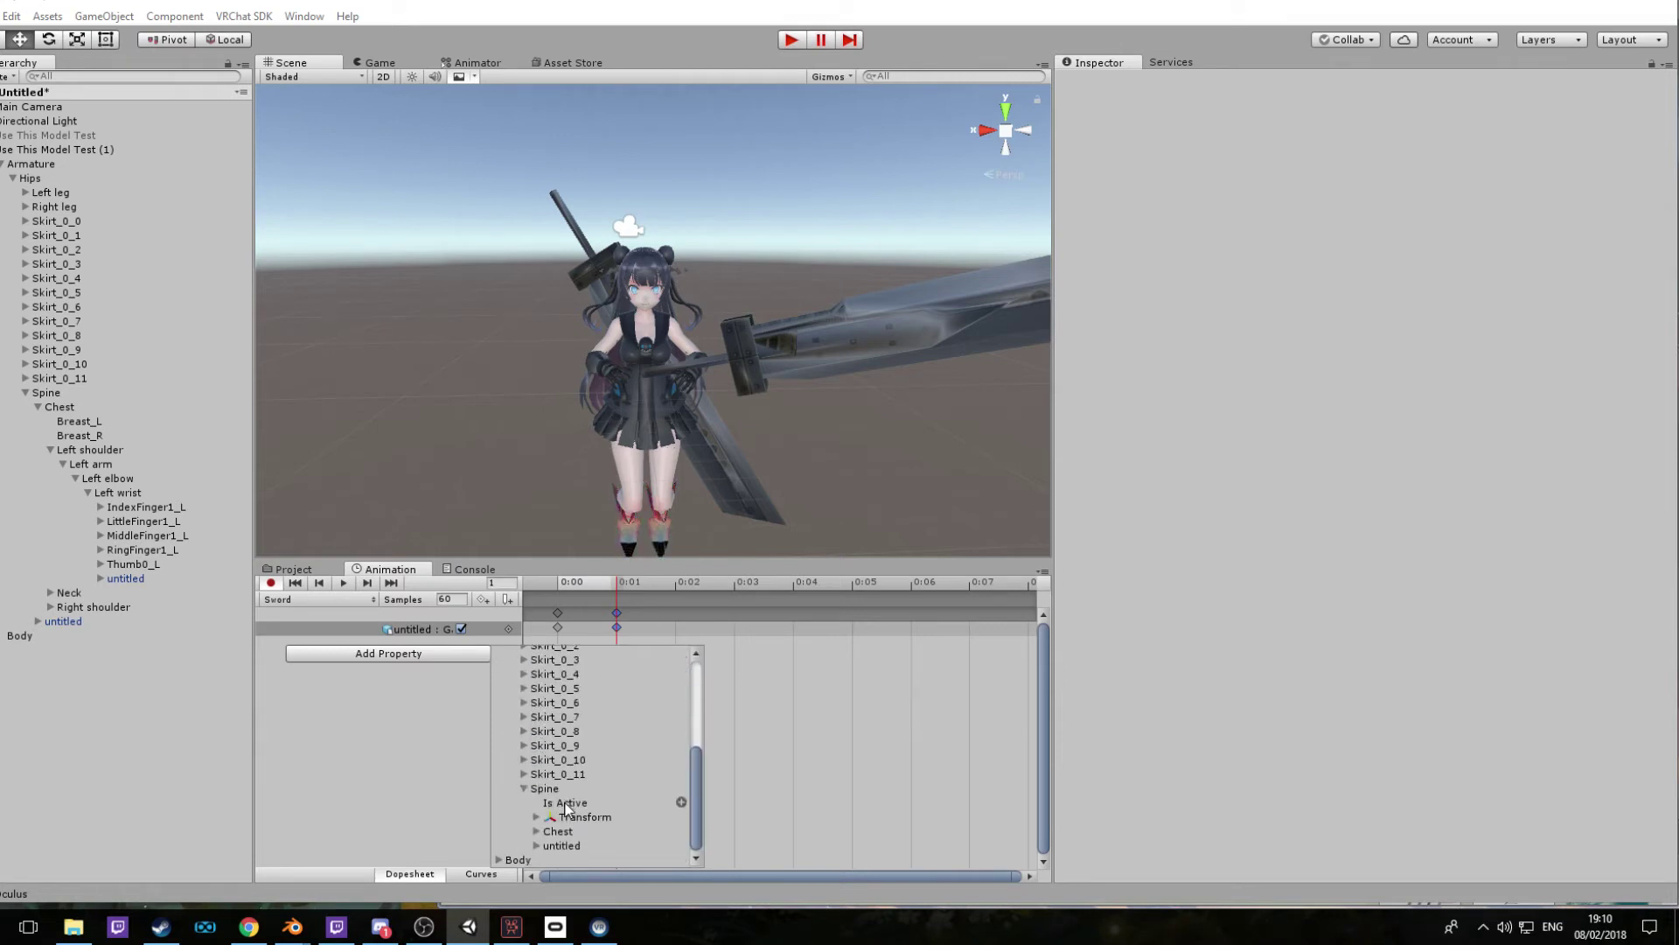
left_click(540, 846)
left_click(680, 859)
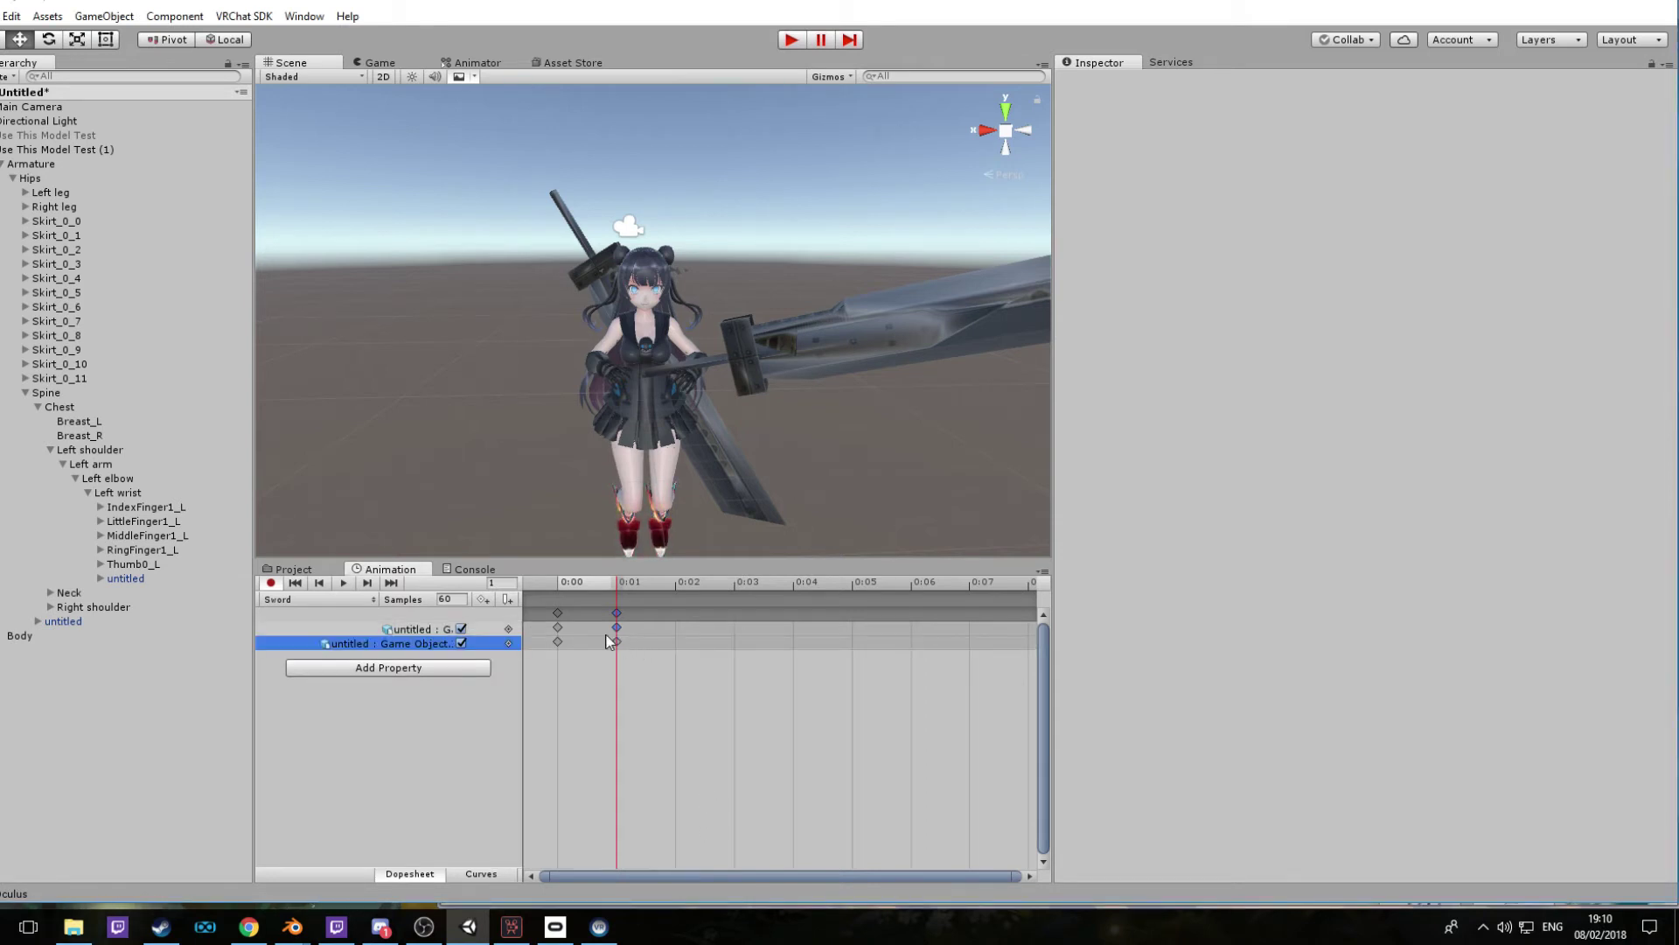
Turn off the back sword's Is Active value at frames 0:00 and 0:01 of the Sword clip
left_click(559, 585)
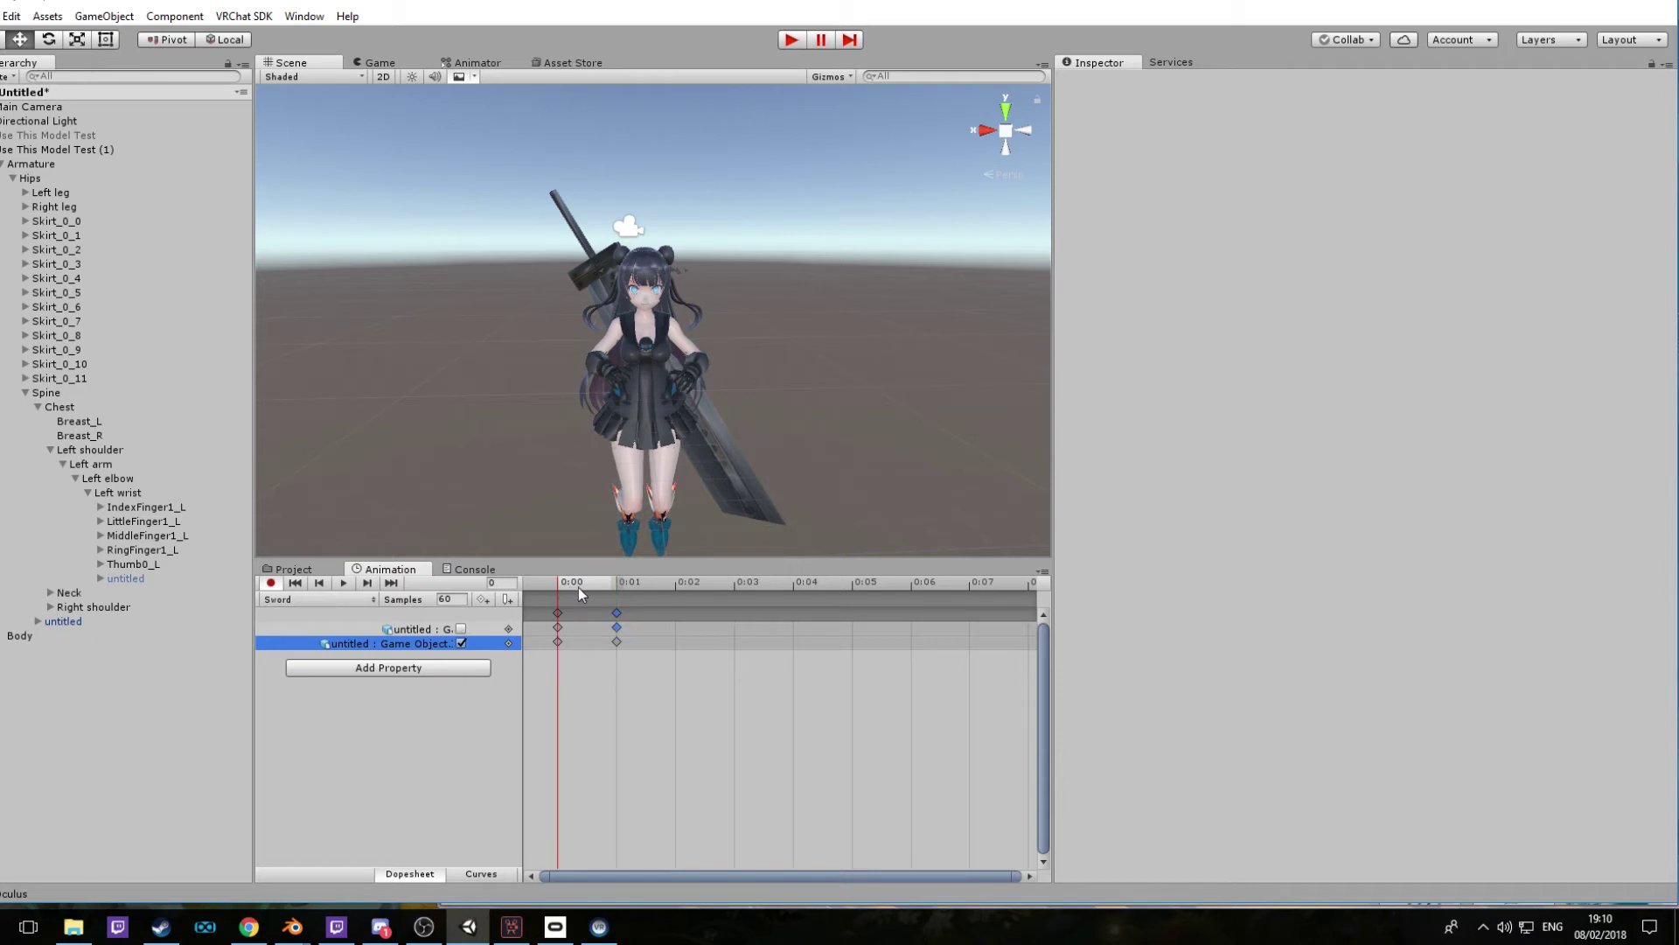
left_click(618, 582)
left_click(558, 583)
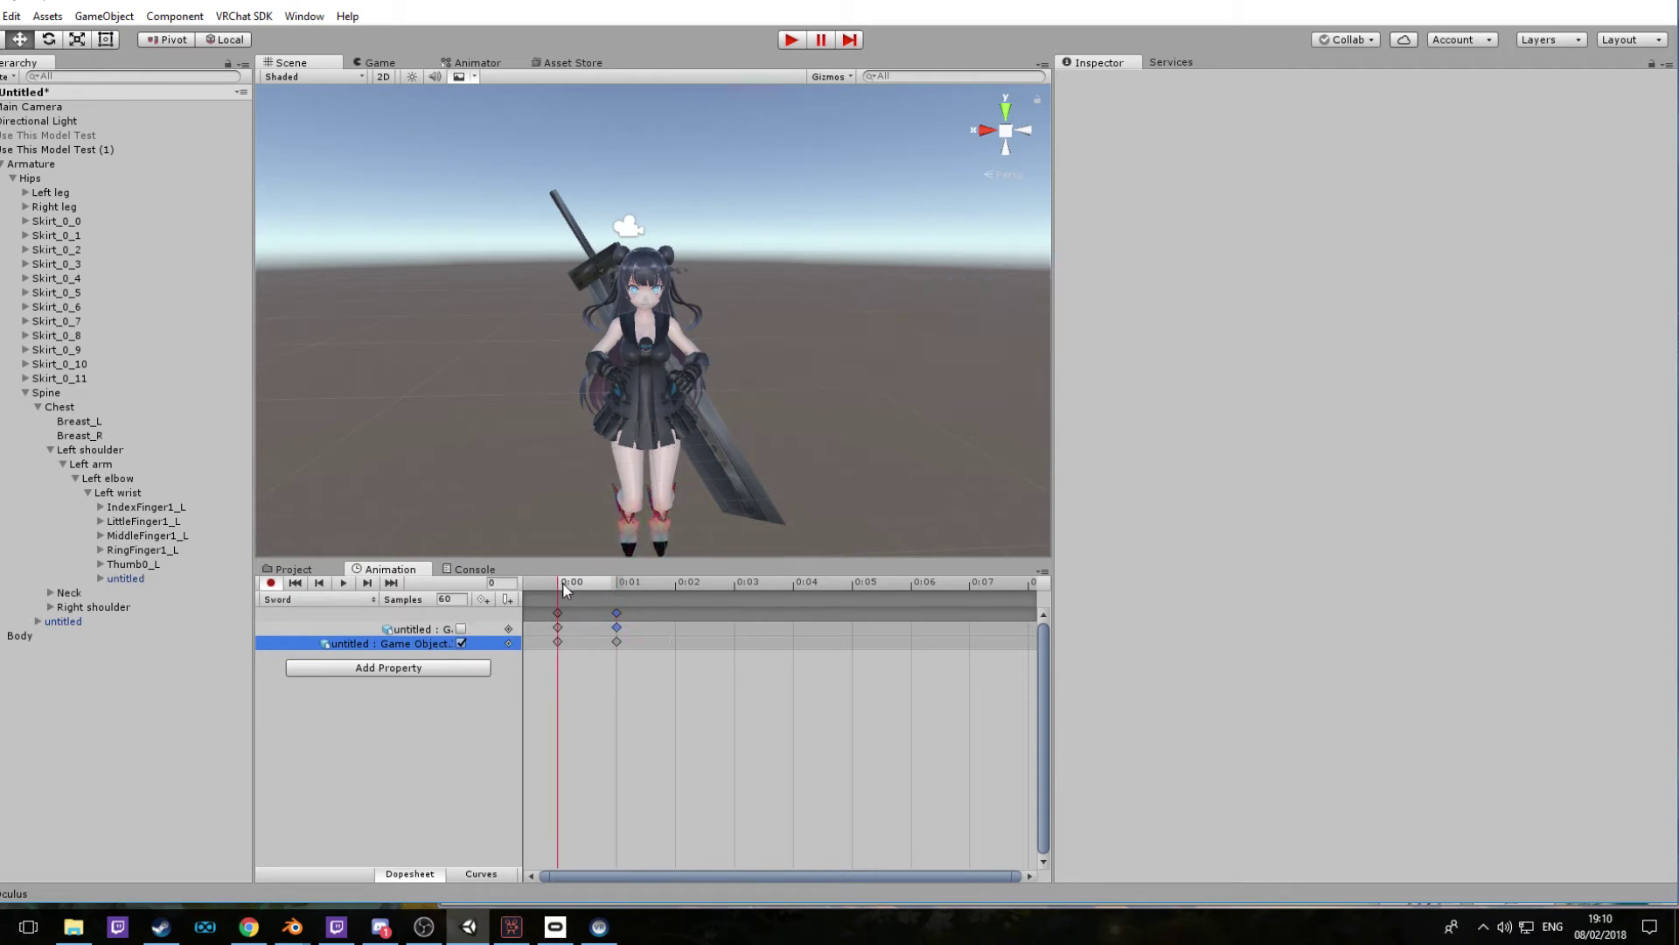
left_click(461, 643)
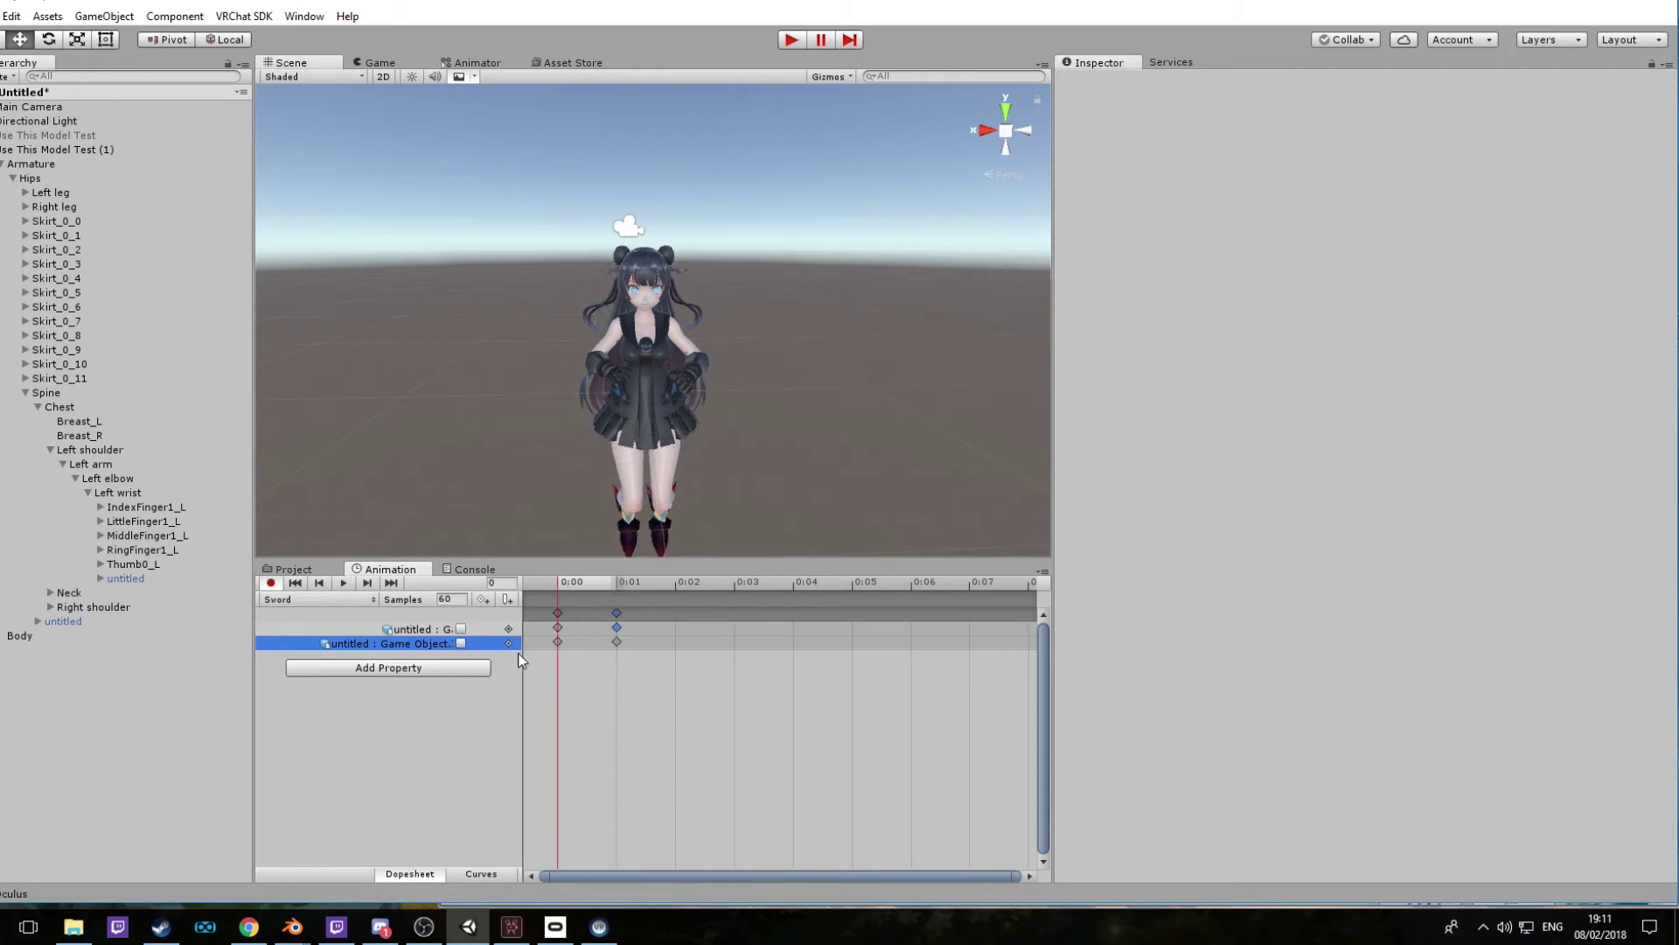
left_click(616, 582)
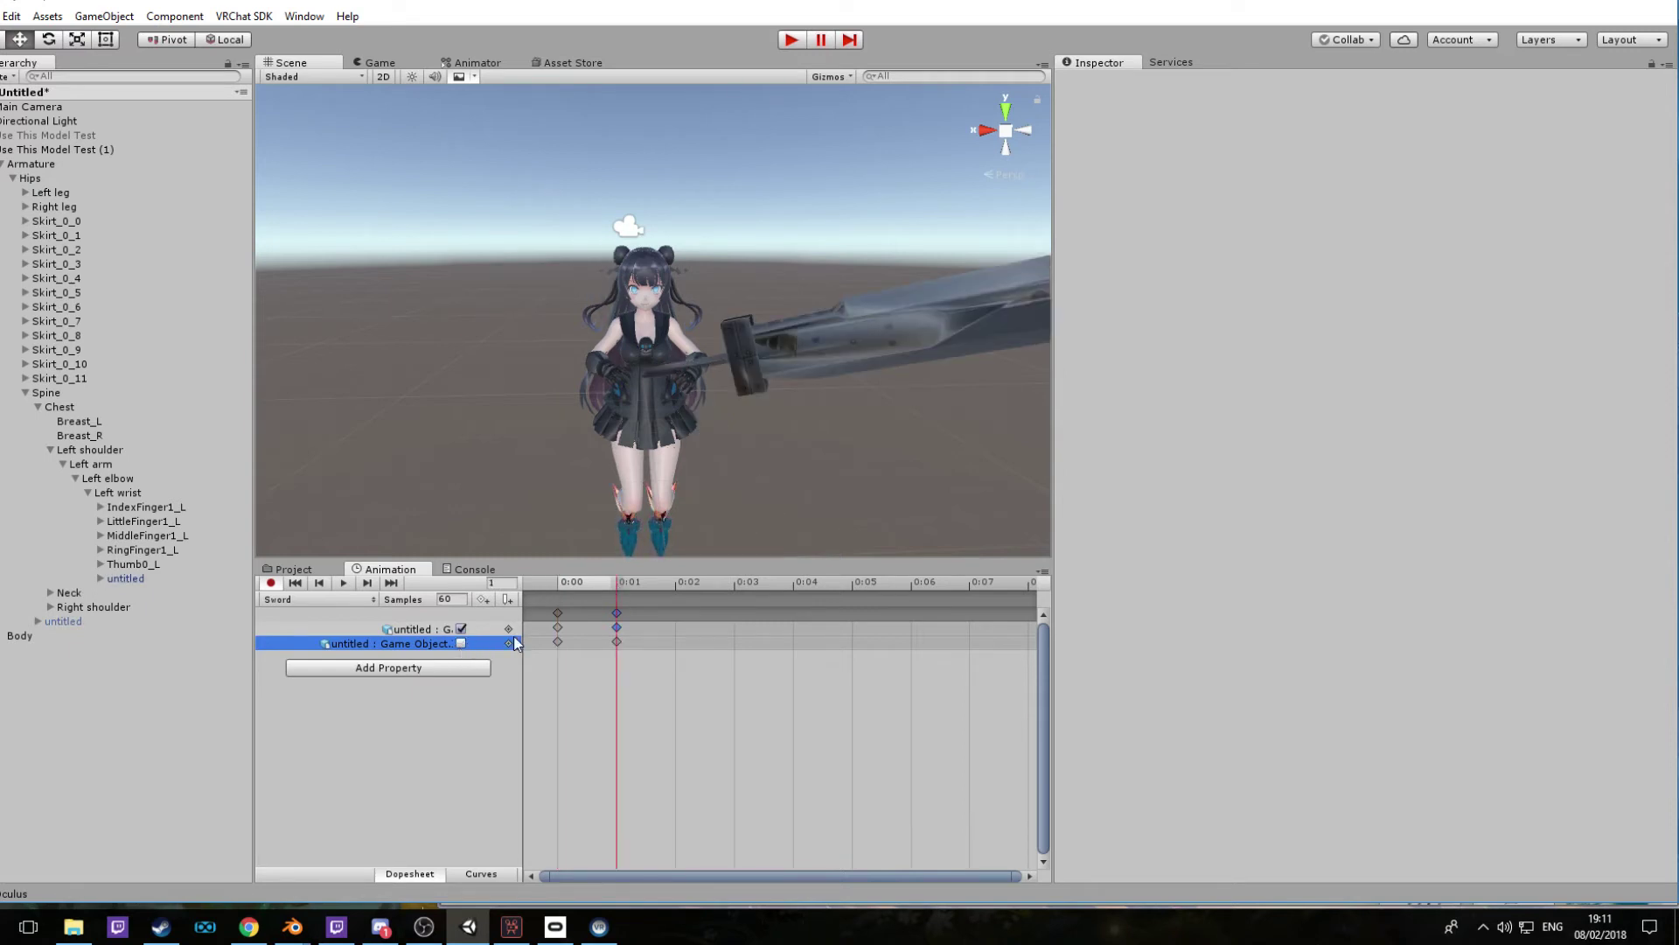
Preview both swords' visibility on the duplicate avatar at frames 0:00 and 0:01
left_click(559, 581)
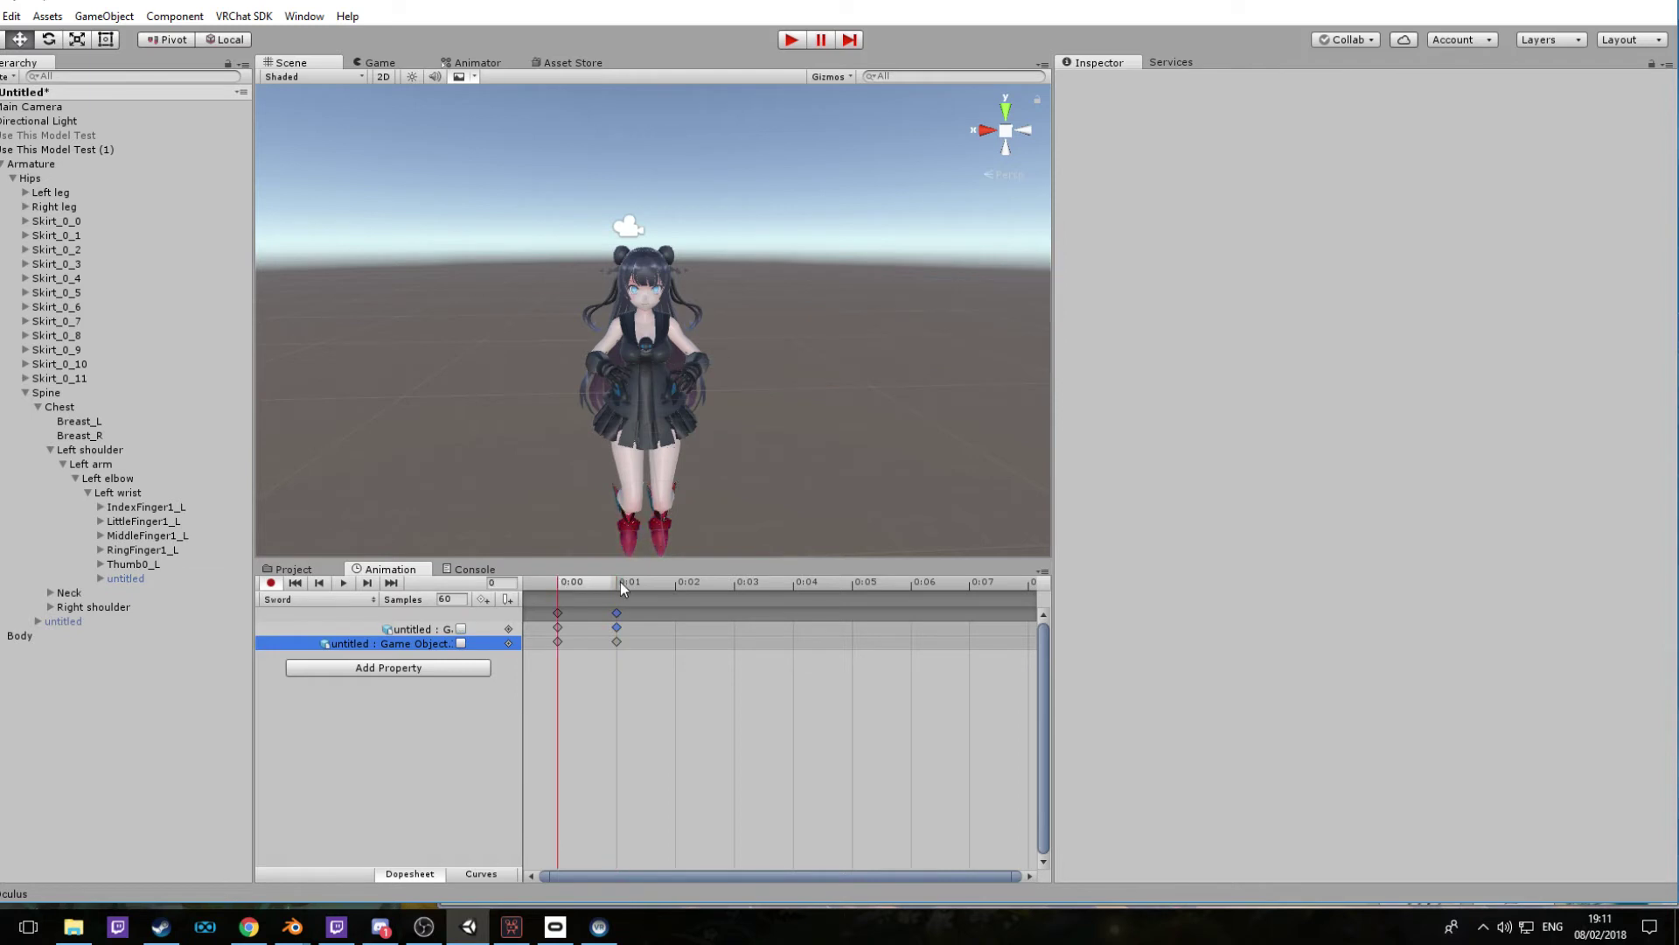
left_click(621, 580)
left_click(564, 584)
left_click(614, 585)
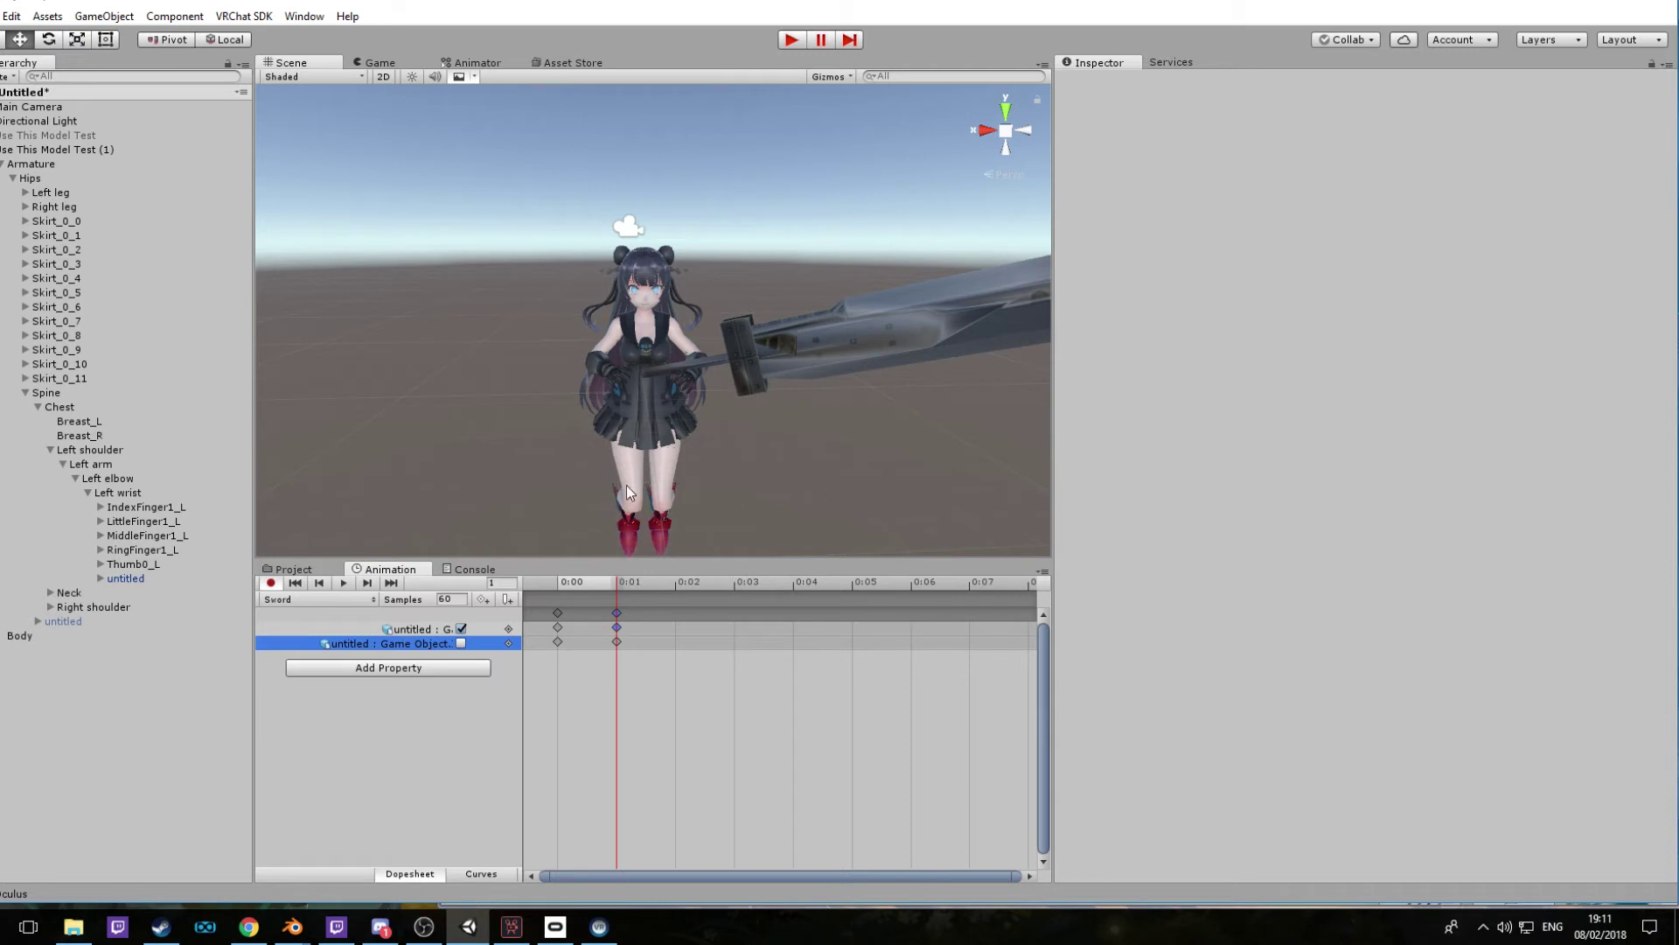
scroll(648, 418, "down", 2)
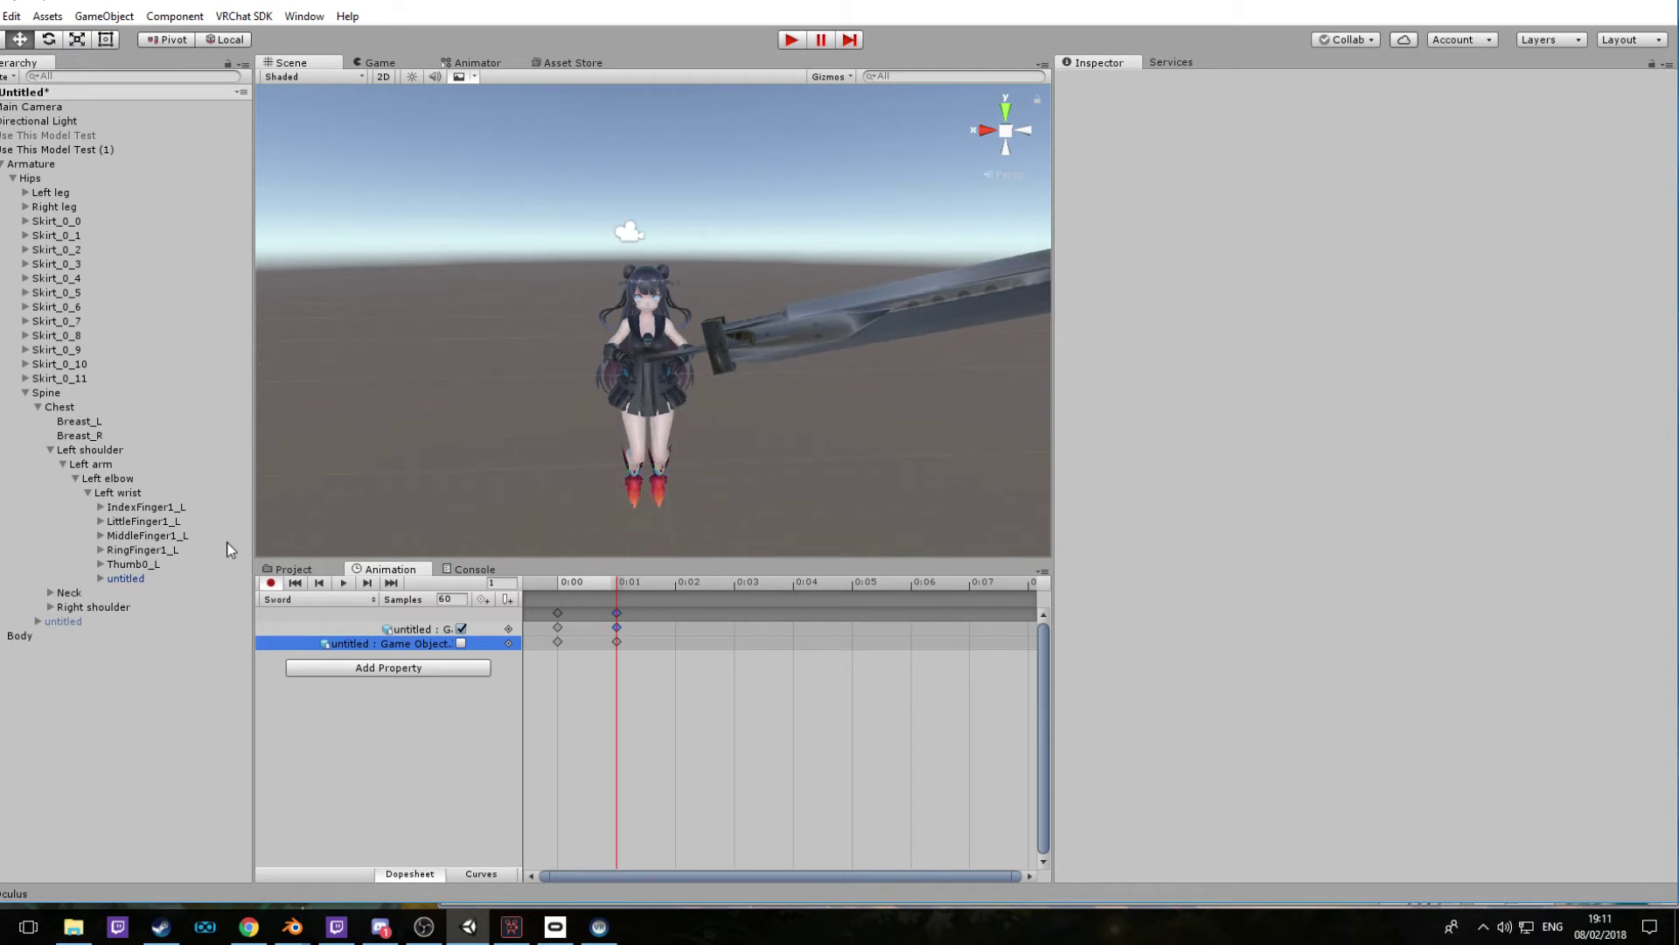
Move the Sword animation clip out of the buster sword folder into the main Assets folder
left_click(335, 570)
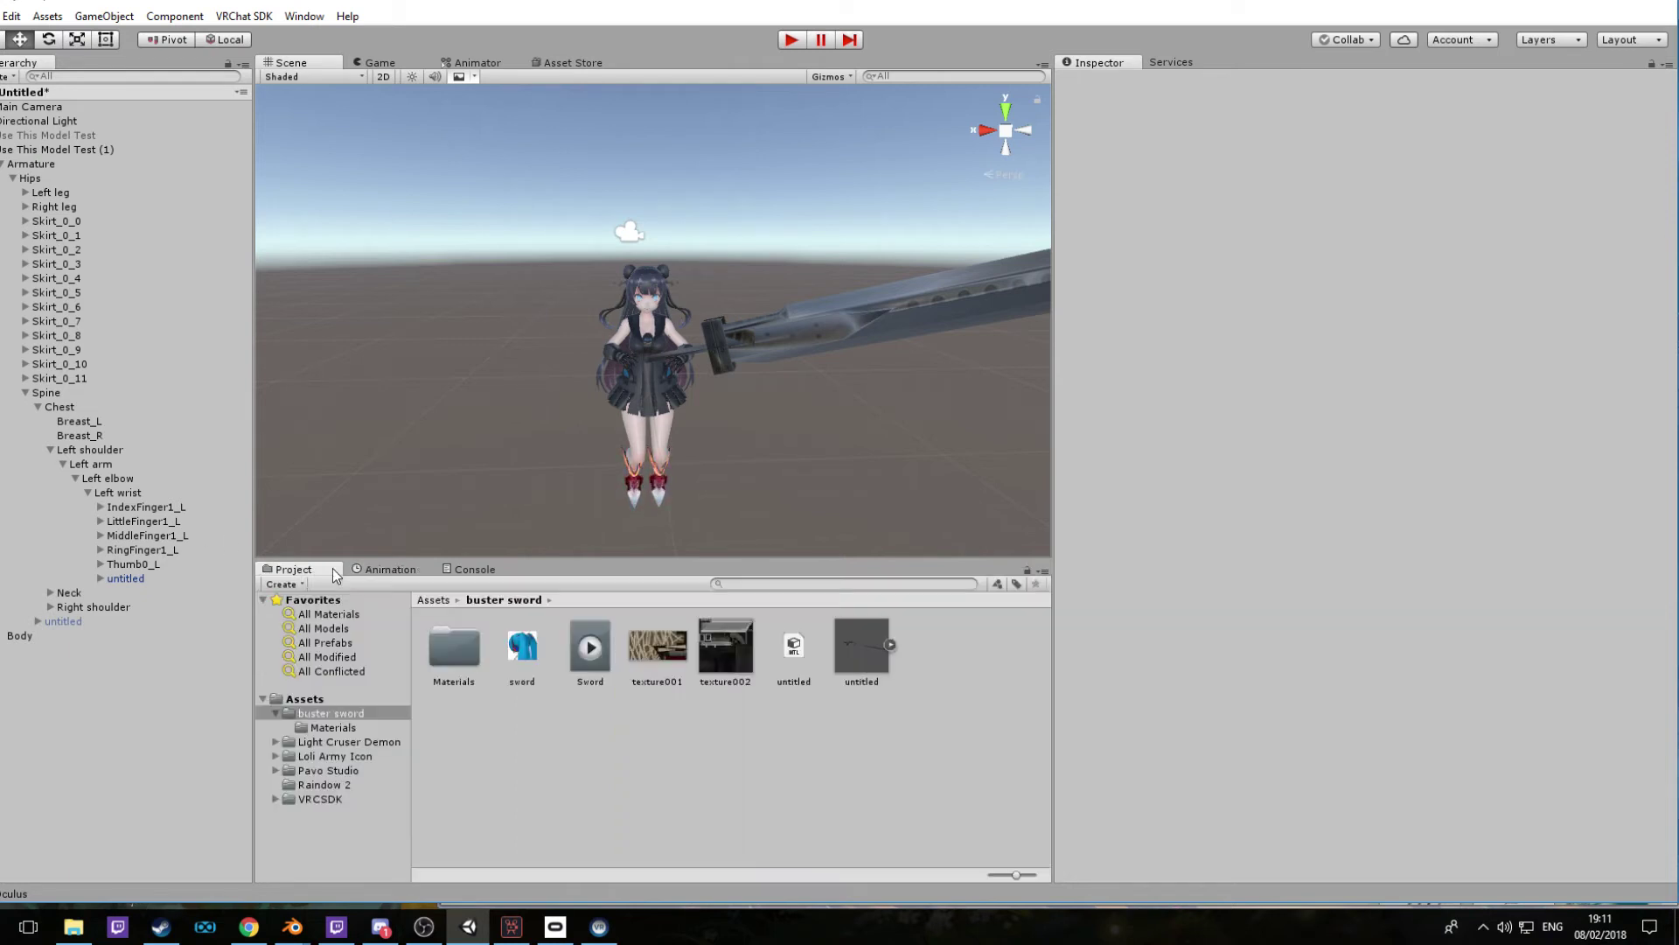
left_click(592, 661)
left_click_drag(593, 660, 338, 694)
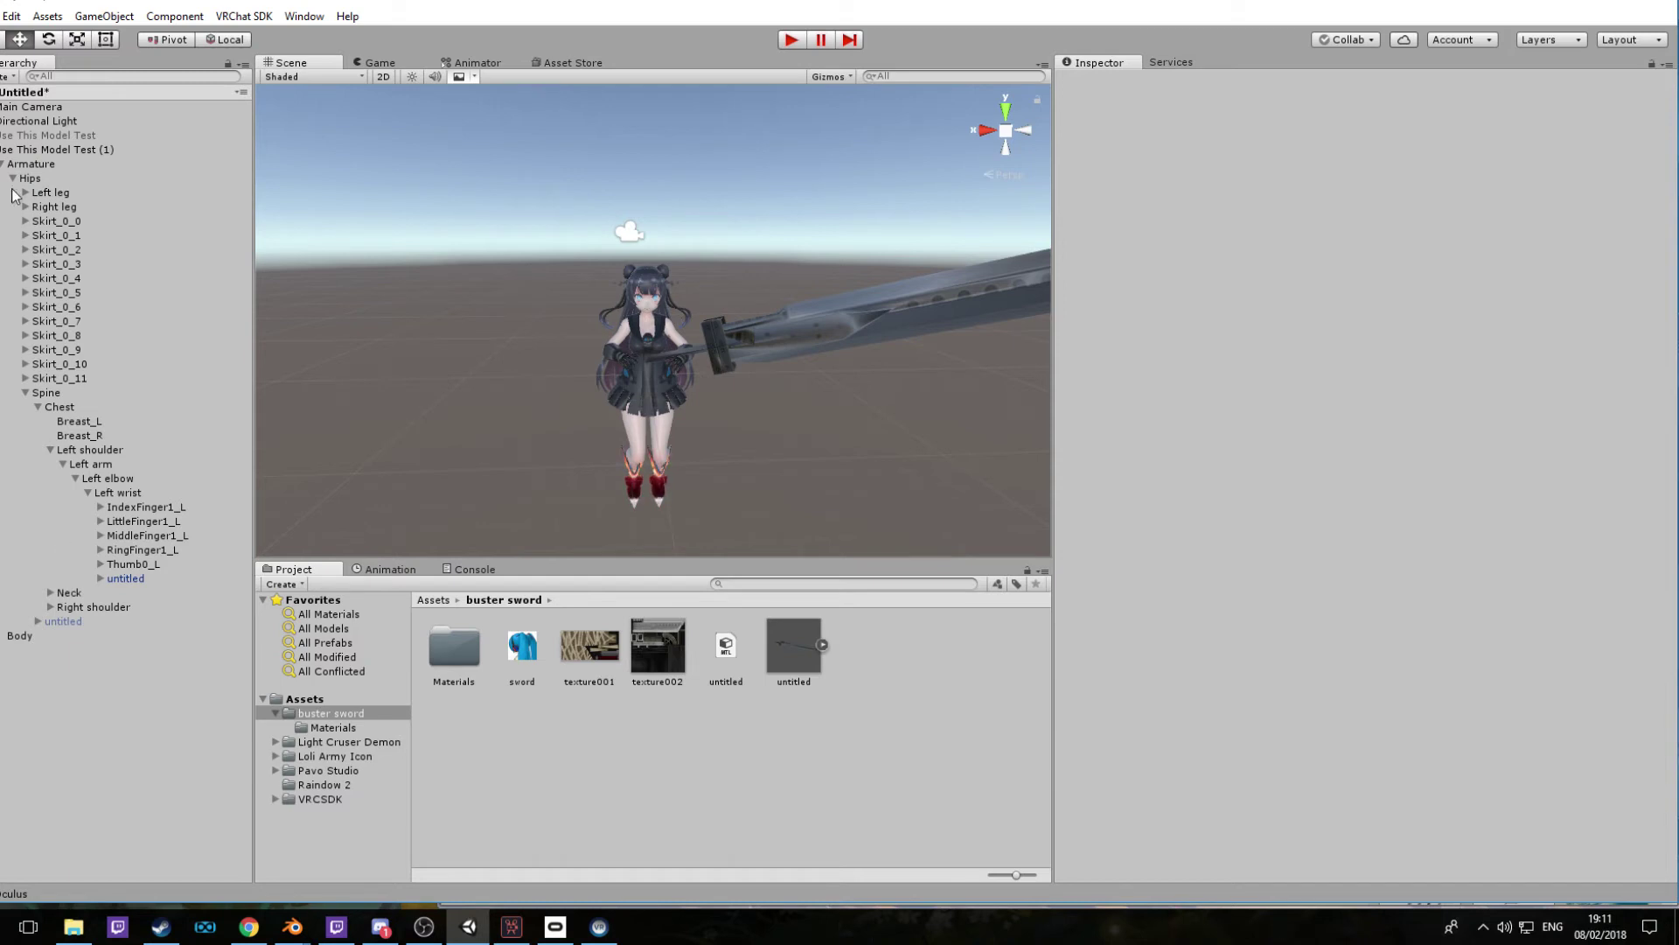
Deactivate the duplicate avatar Use This Model Test (1) and activate the original Use This Model Test with its swords in view
left_click(0, 150)
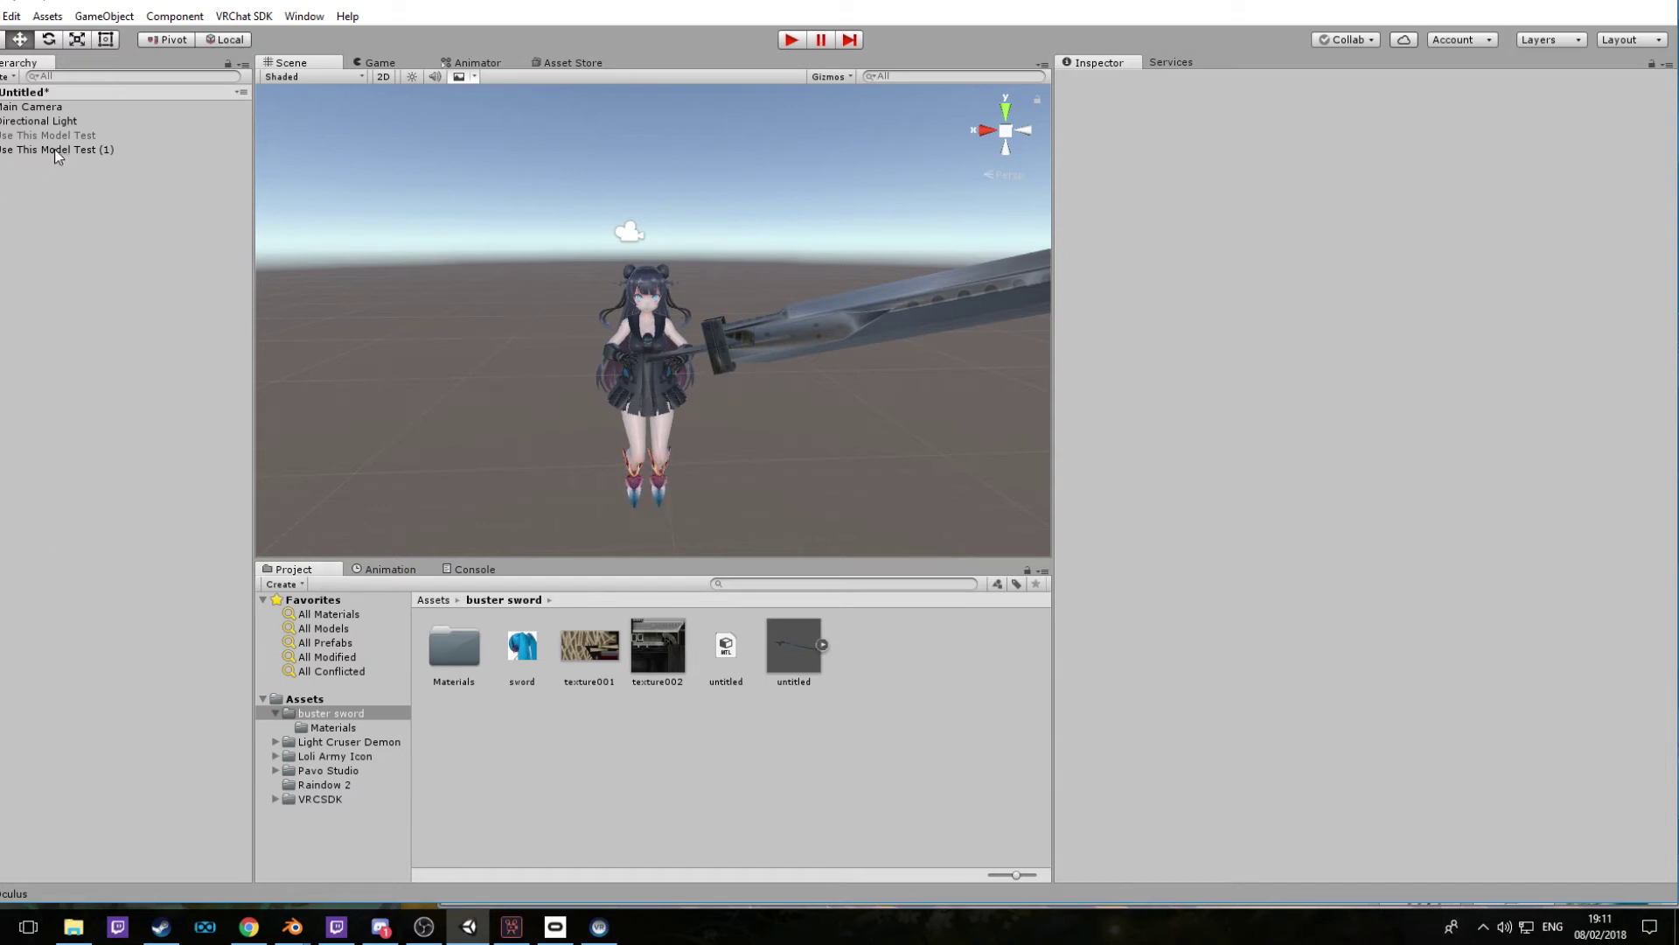
left_click(133, 153)
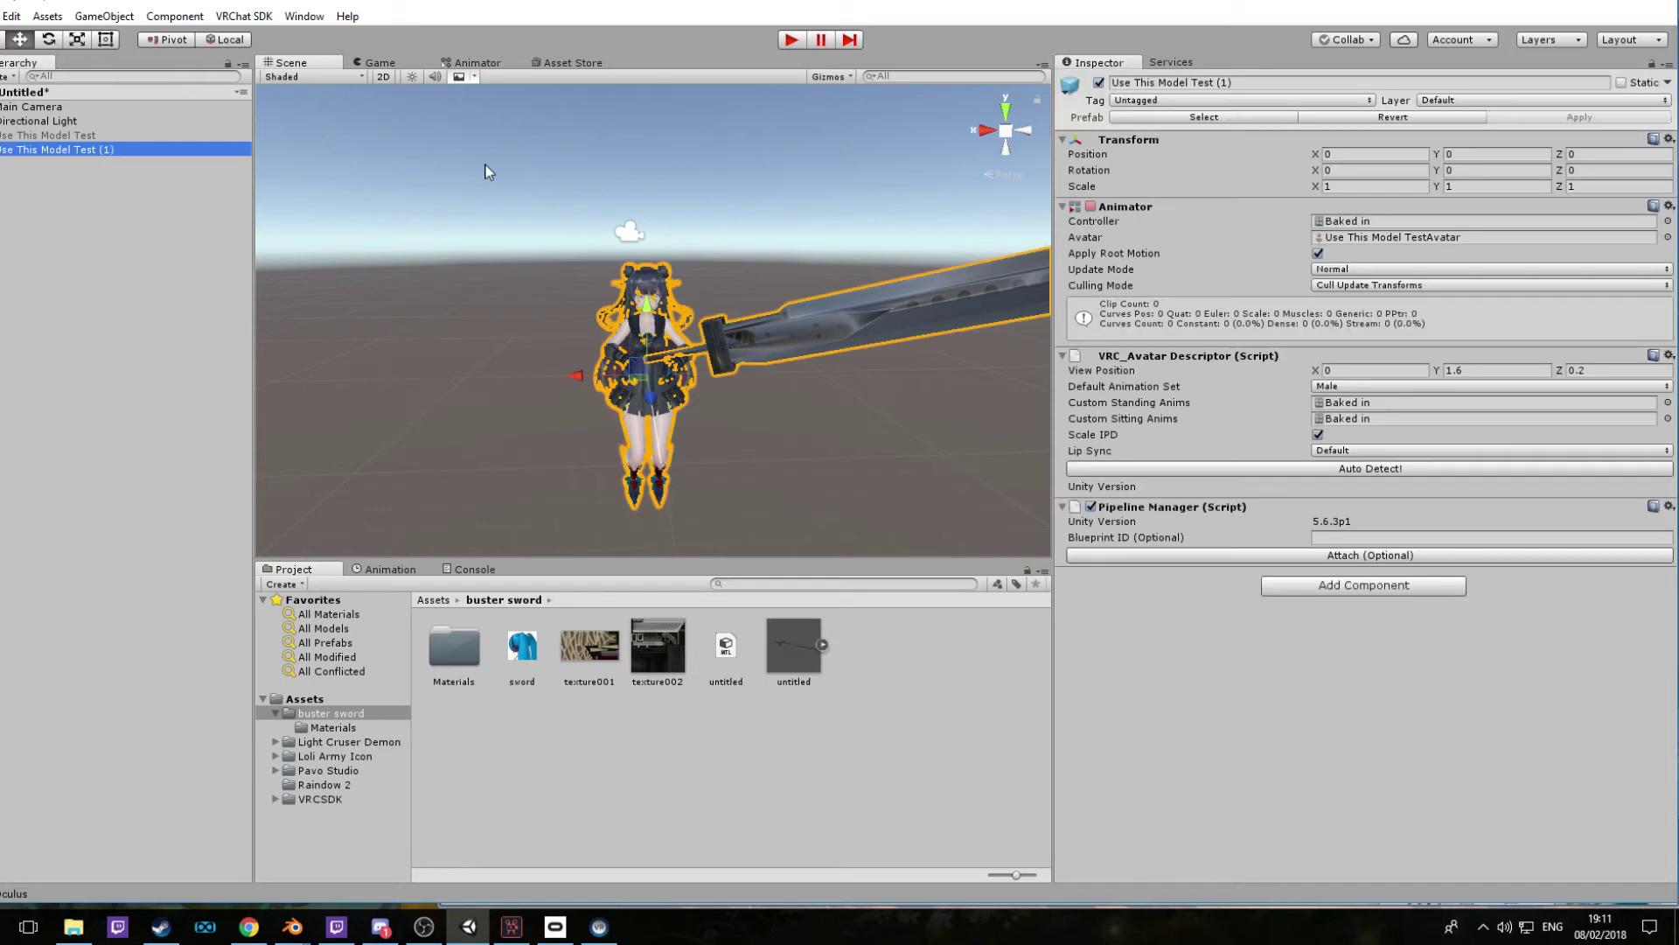
left_click(1099, 83)
left_click(65, 133)
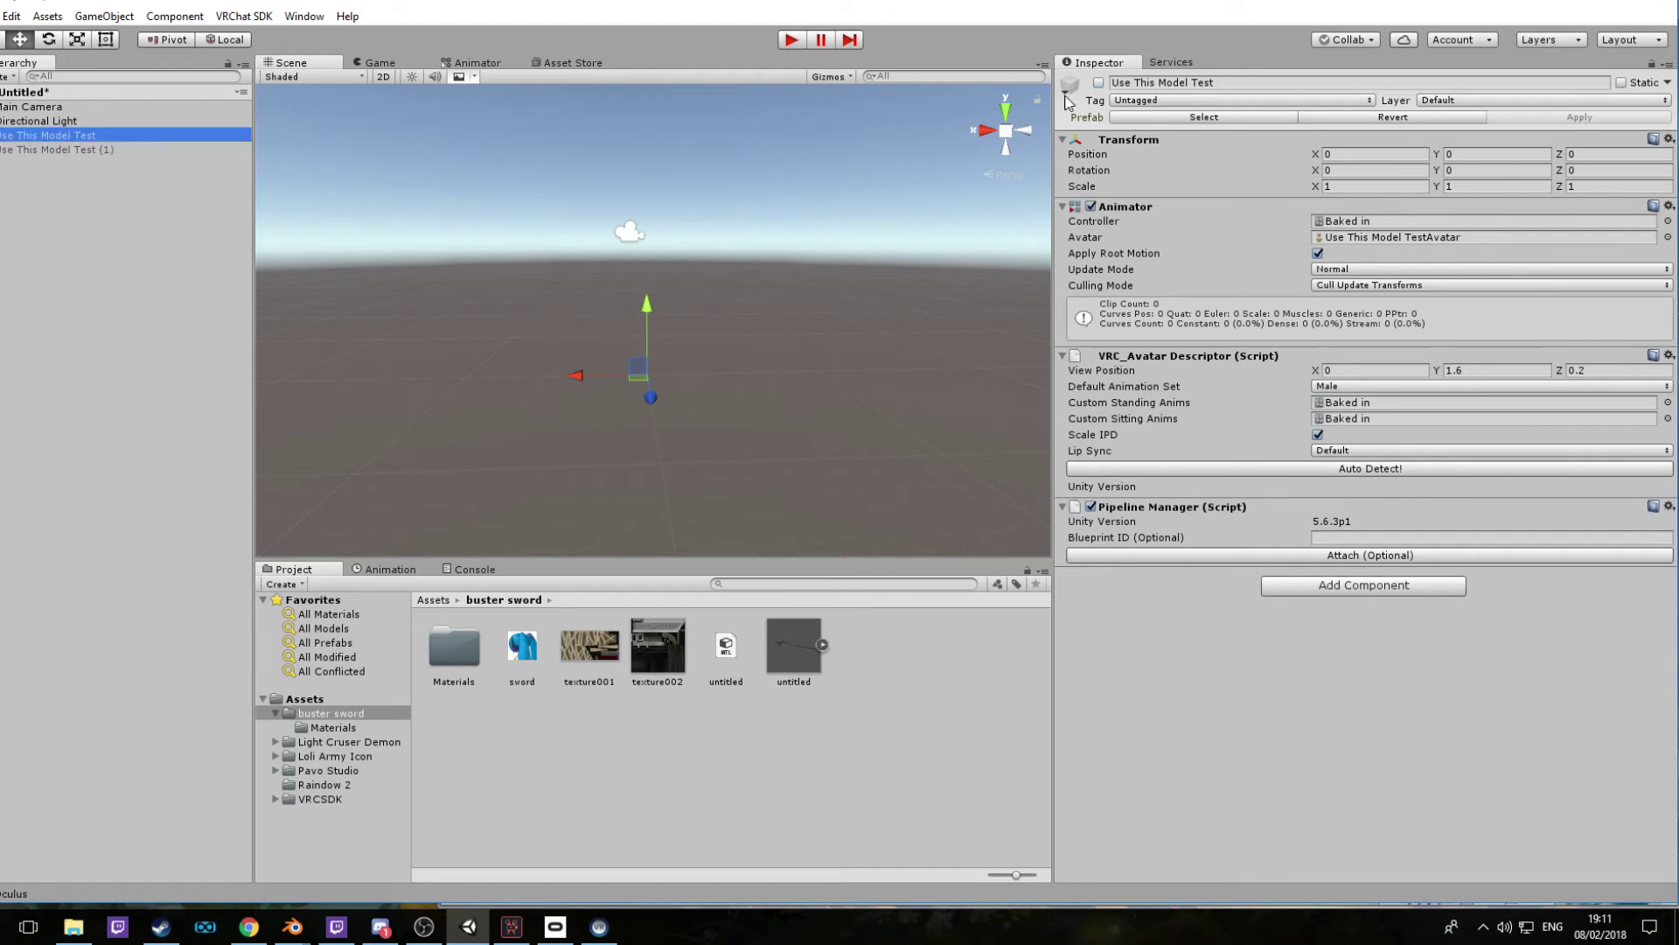
left_click(1098, 83)
middle_click_drag(765, 225, 724, 274)
scroll(667, 333, "up", 4)
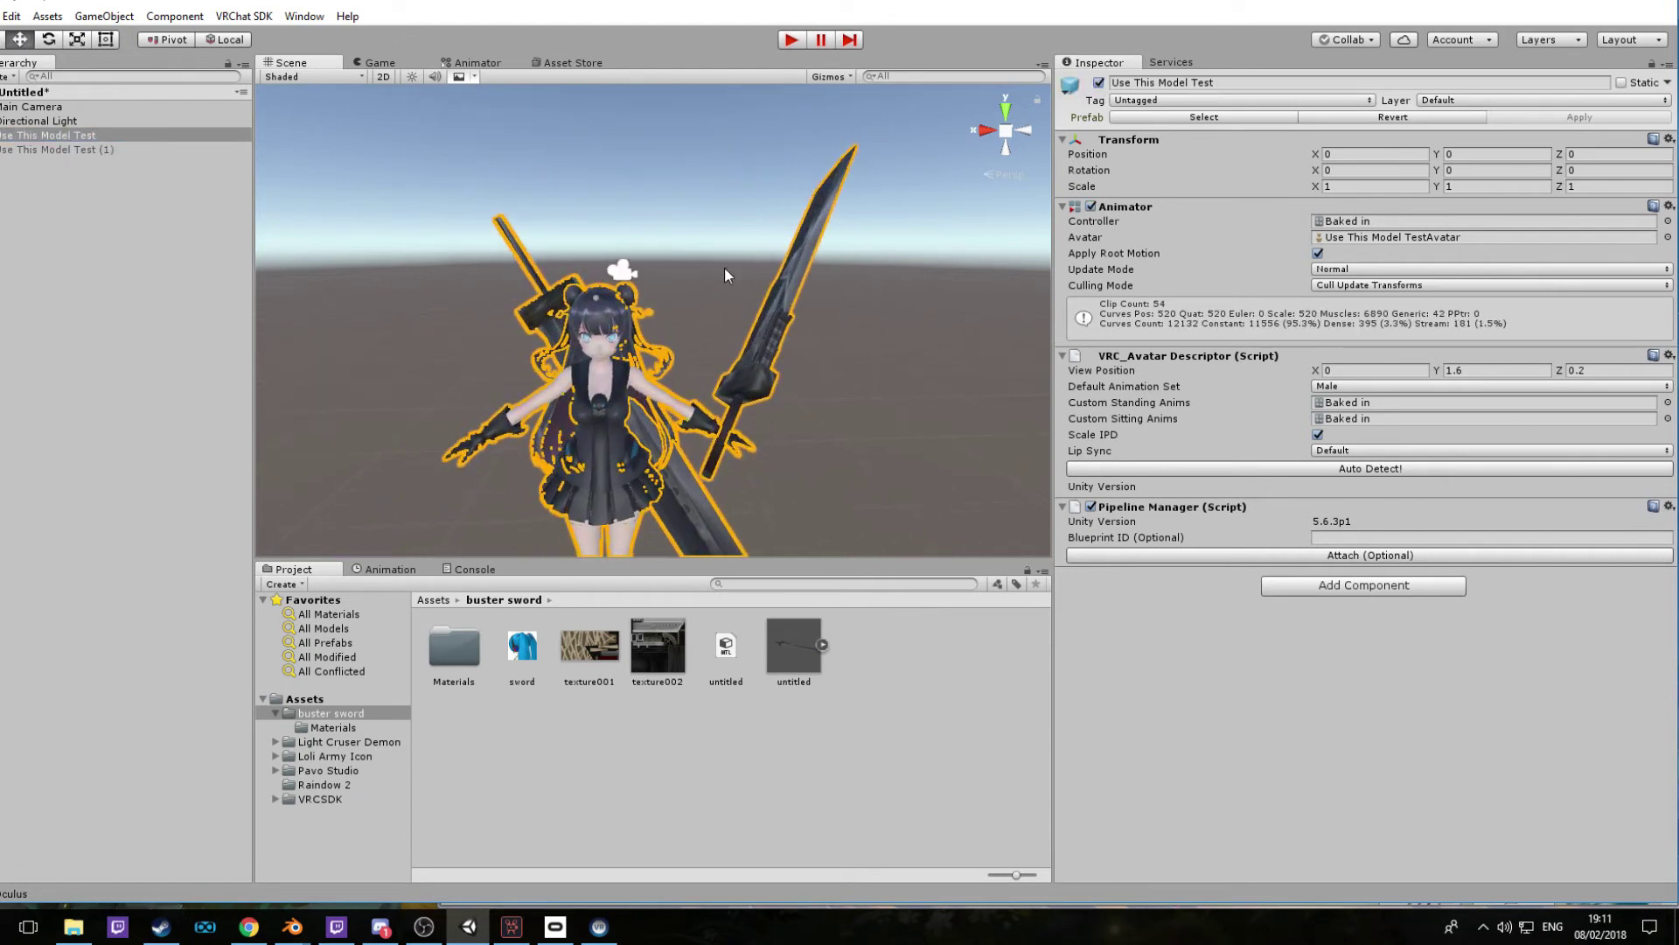
left_click(749, 347)
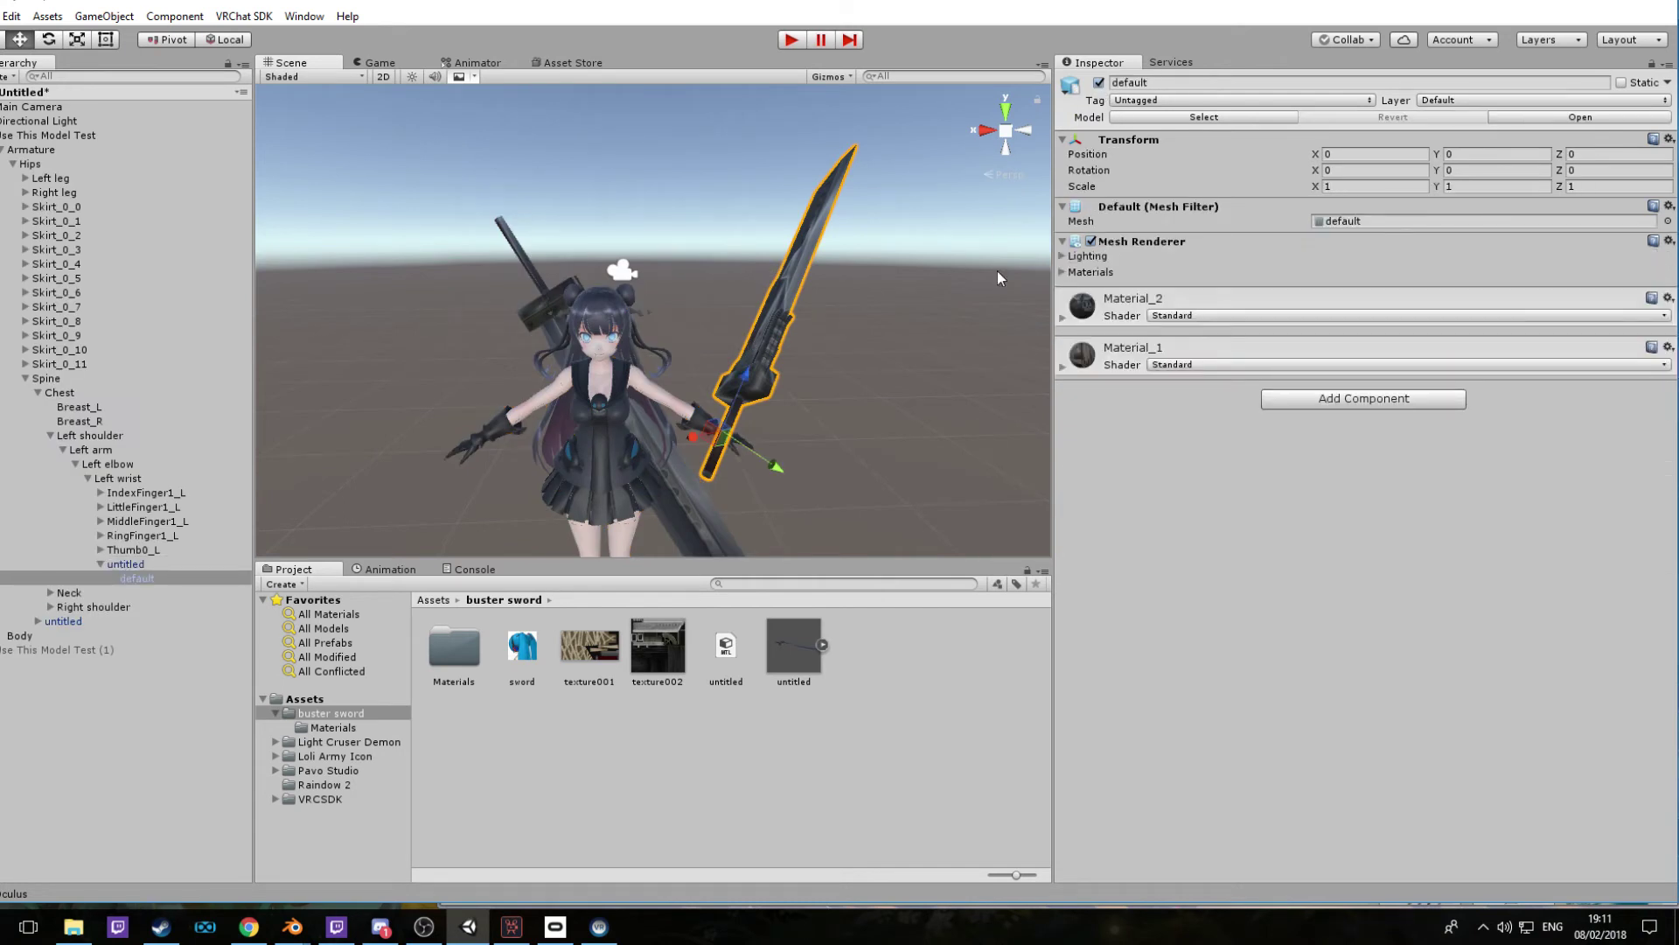
scroll(758, 278, "up", 3)
scroll(758, 273, "up", 2)
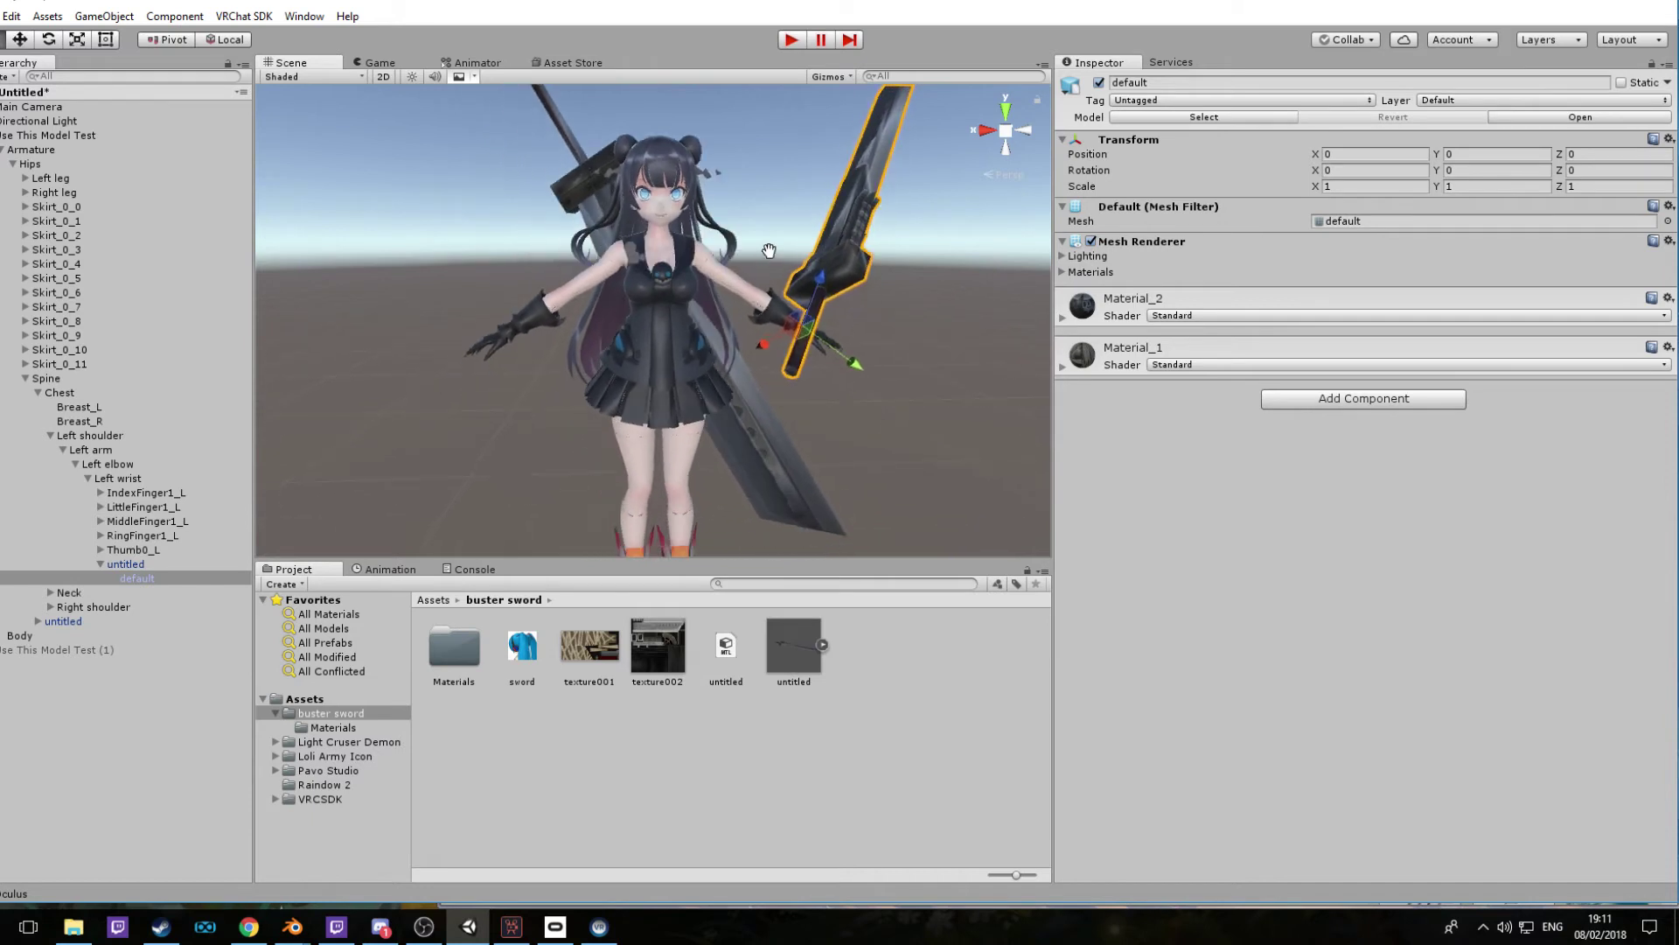
Disable Loop Time on the Sword clip in the main Assets folder
left_click(305, 698)
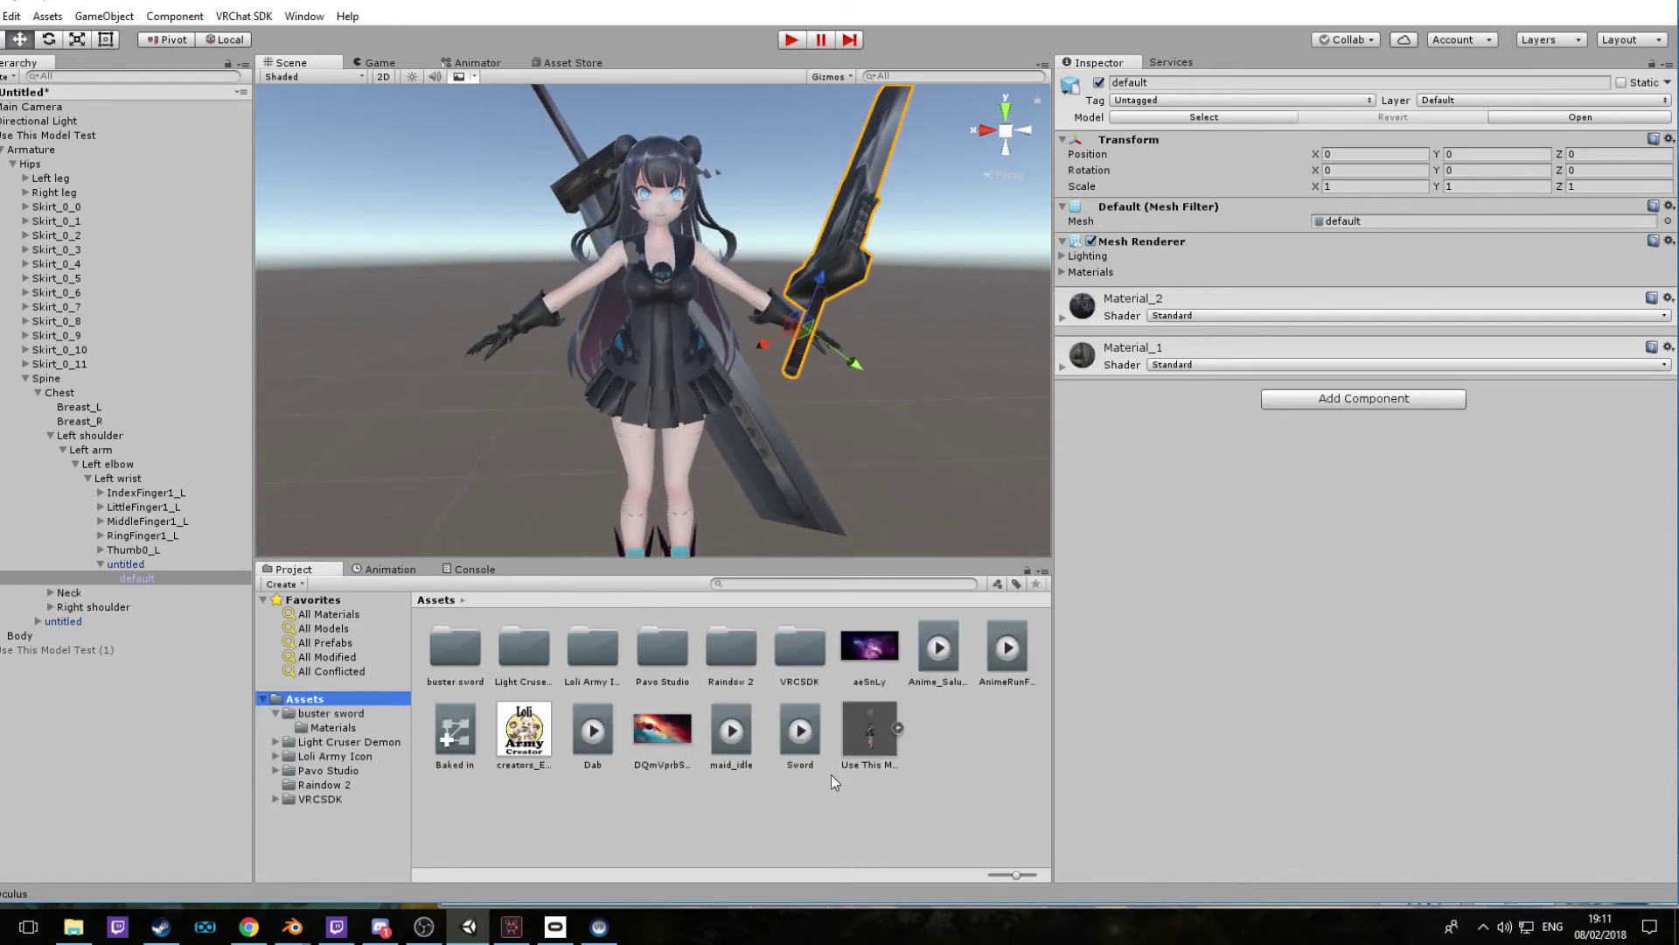
left_click(812, 753)
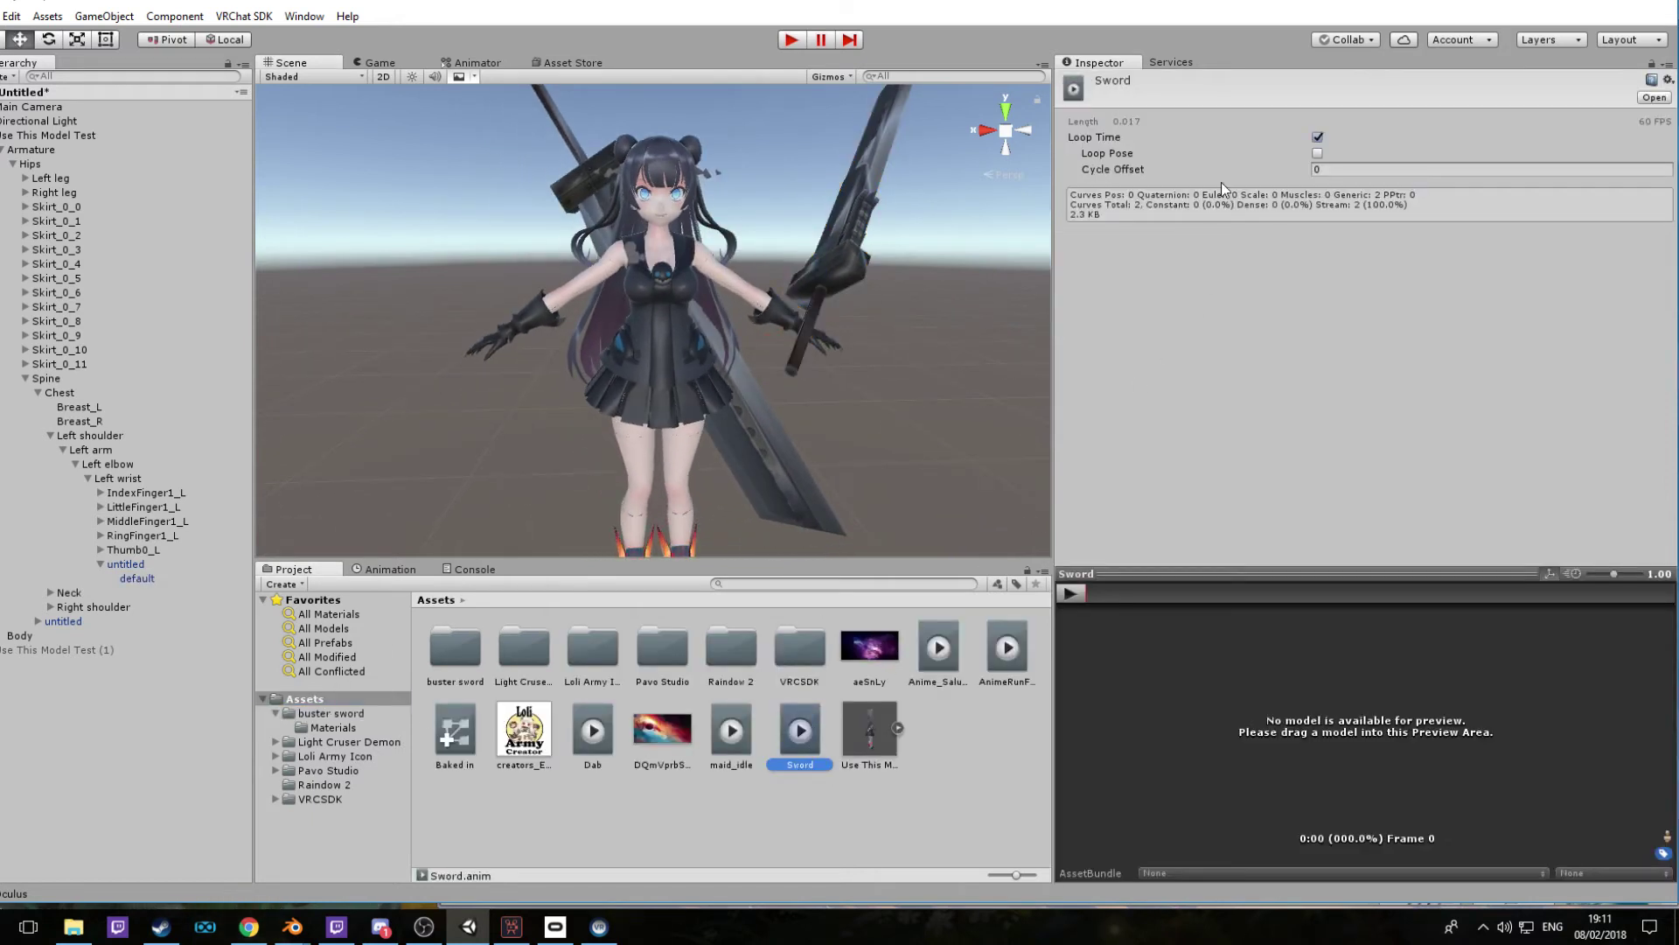
left_click(1317, 137)
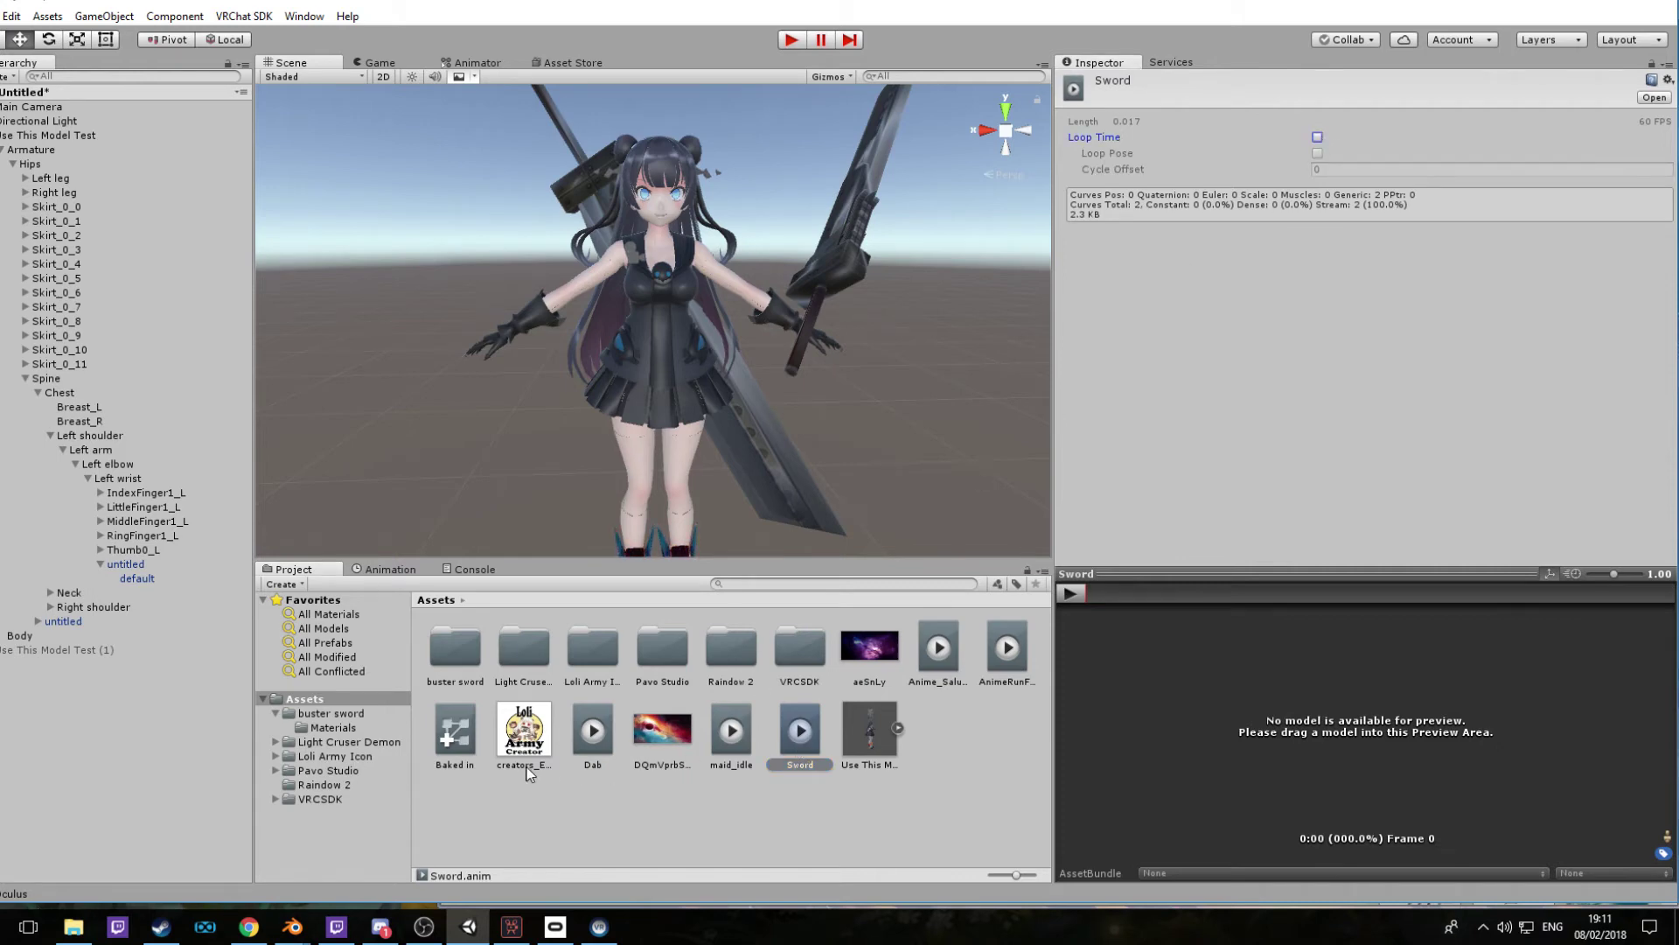
Assign the Sword clip to the HANDGUN override of the Baked in controller
left_click(454, 748)
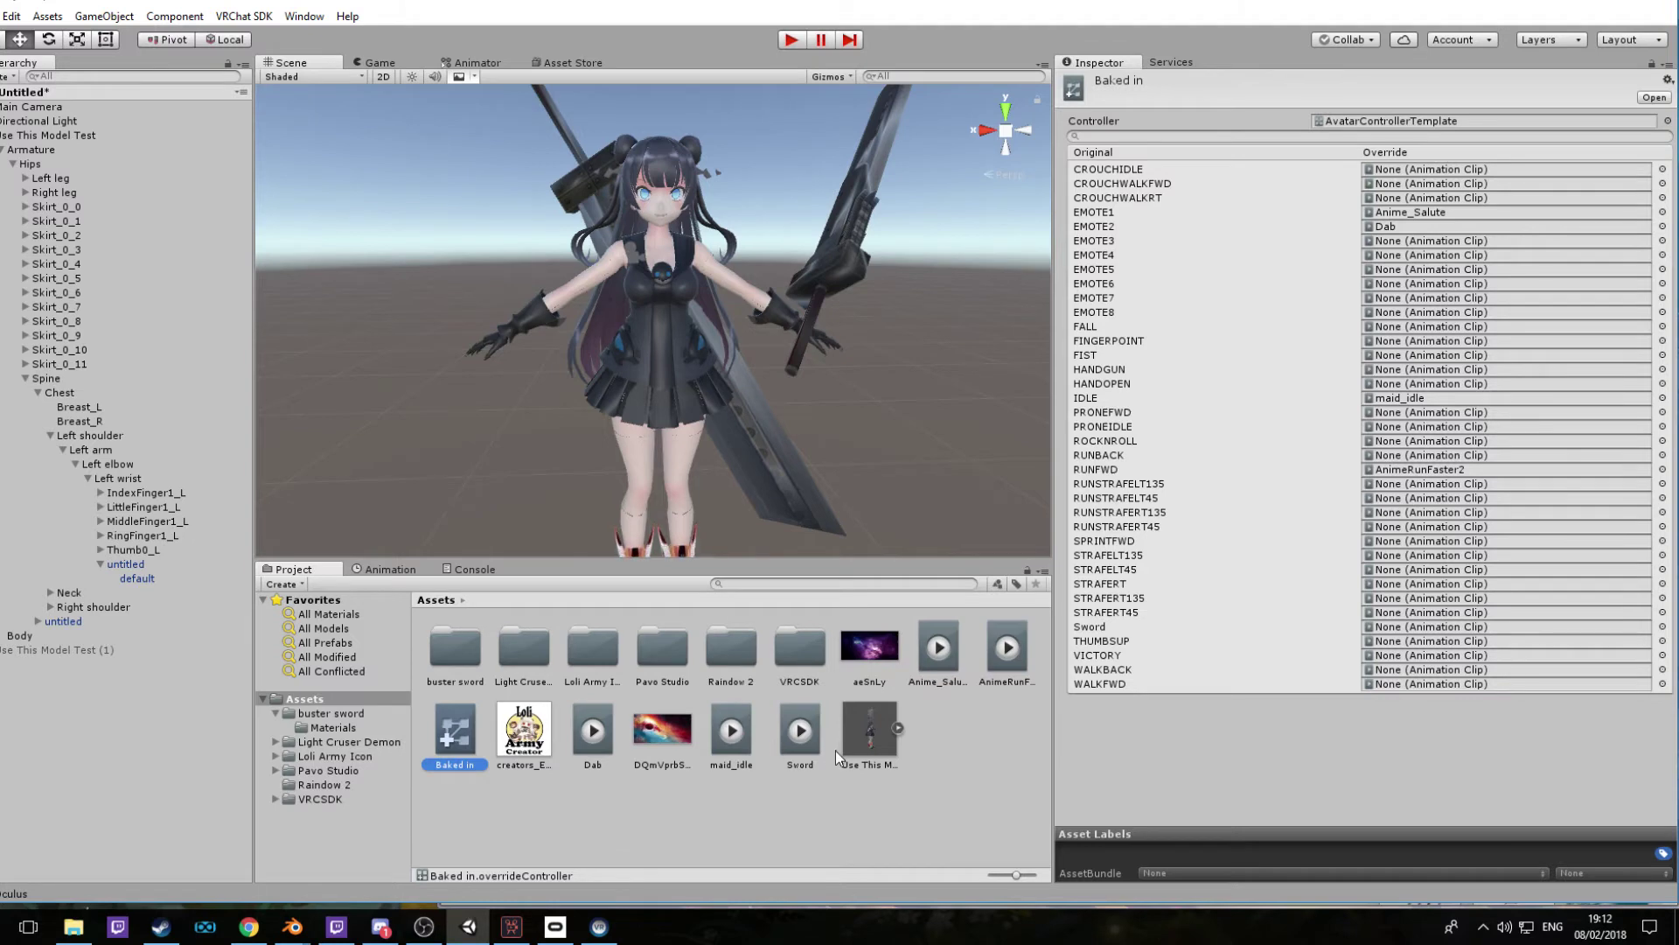
left_click_drag(812, 750, 1389, 374)
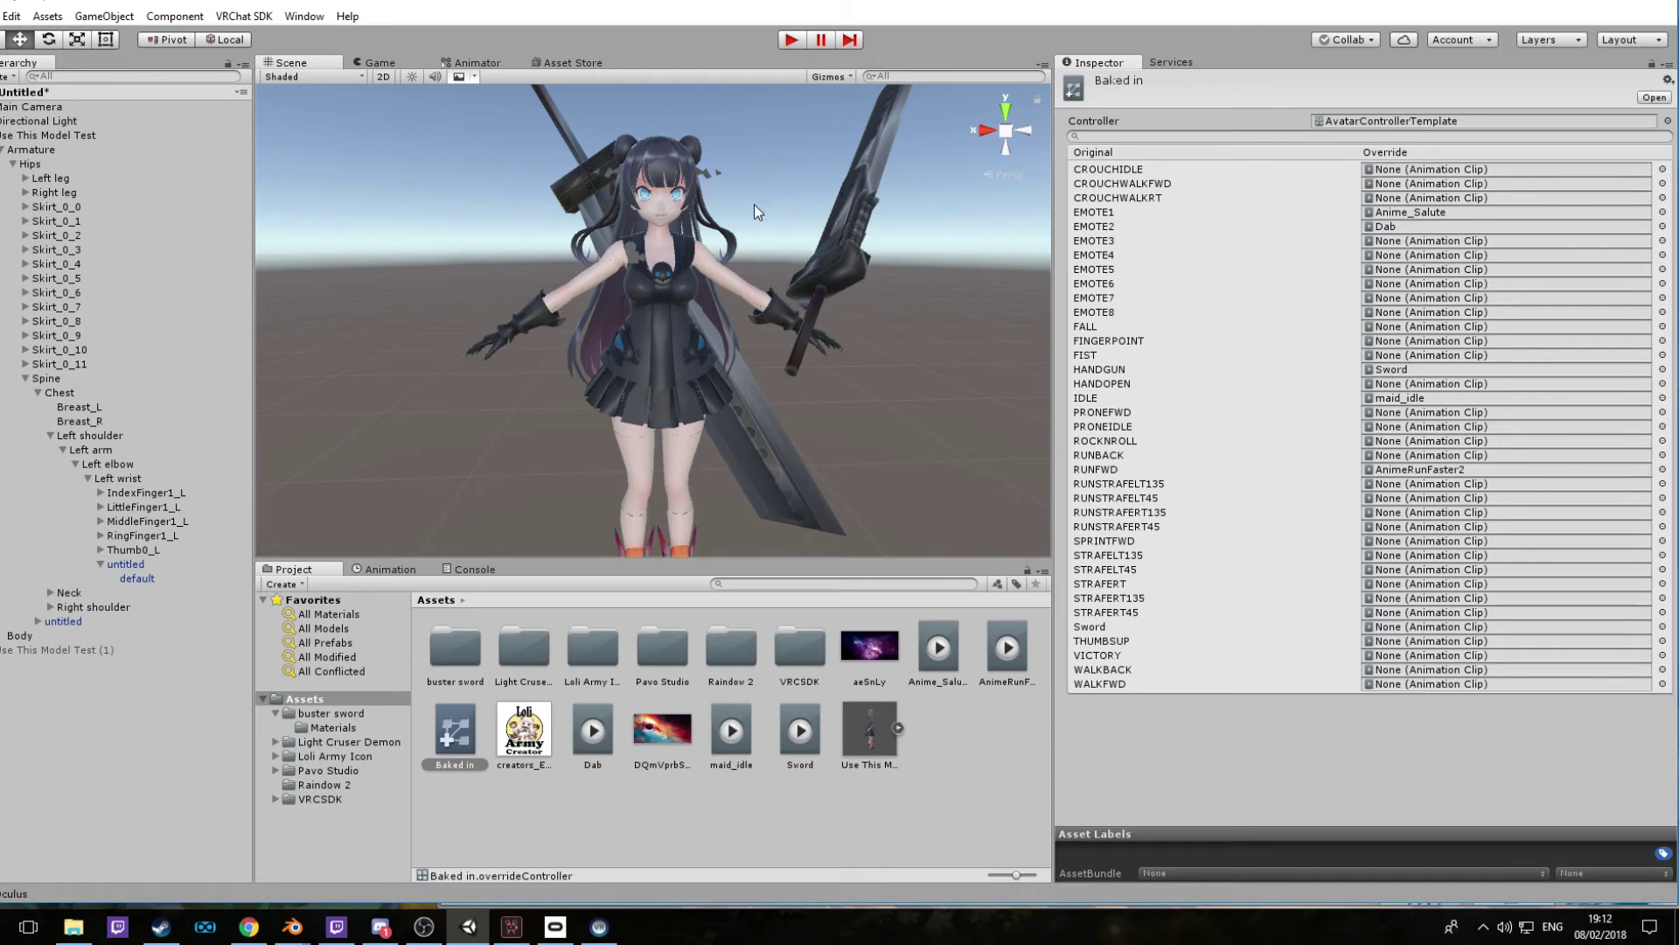
middle_click_drag(754, 203, 802, 264)
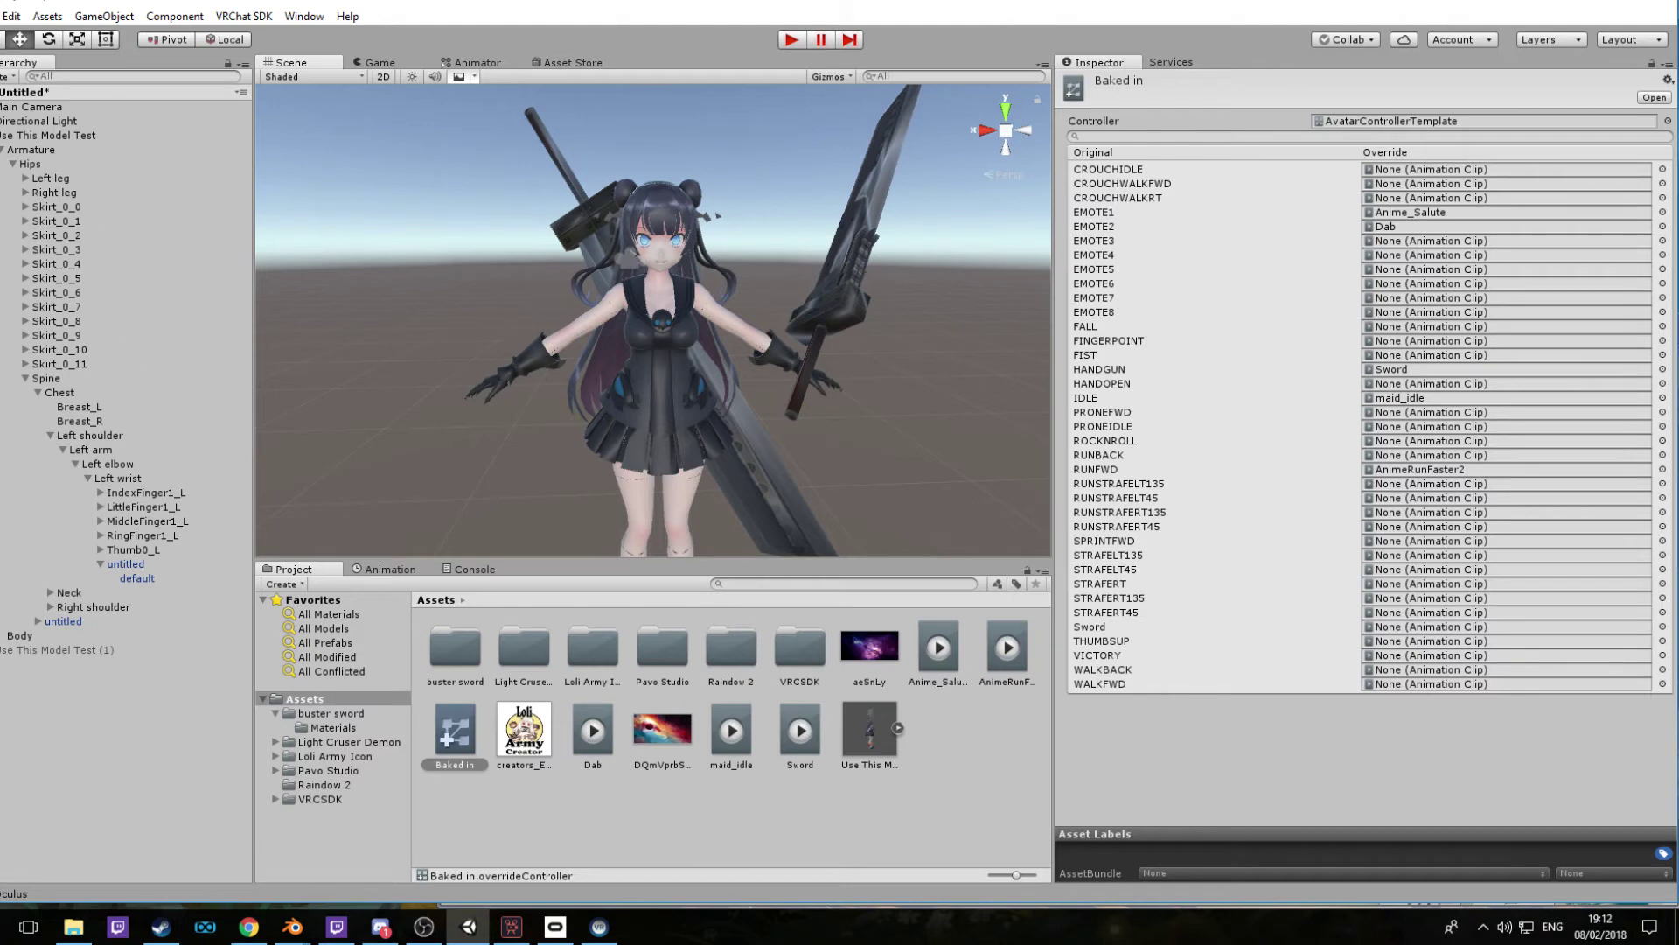
Show the Sword clip of the original avatar, Use This Model Test, in the animation timeline
left_click(0, 135)
left_click(35, 135)
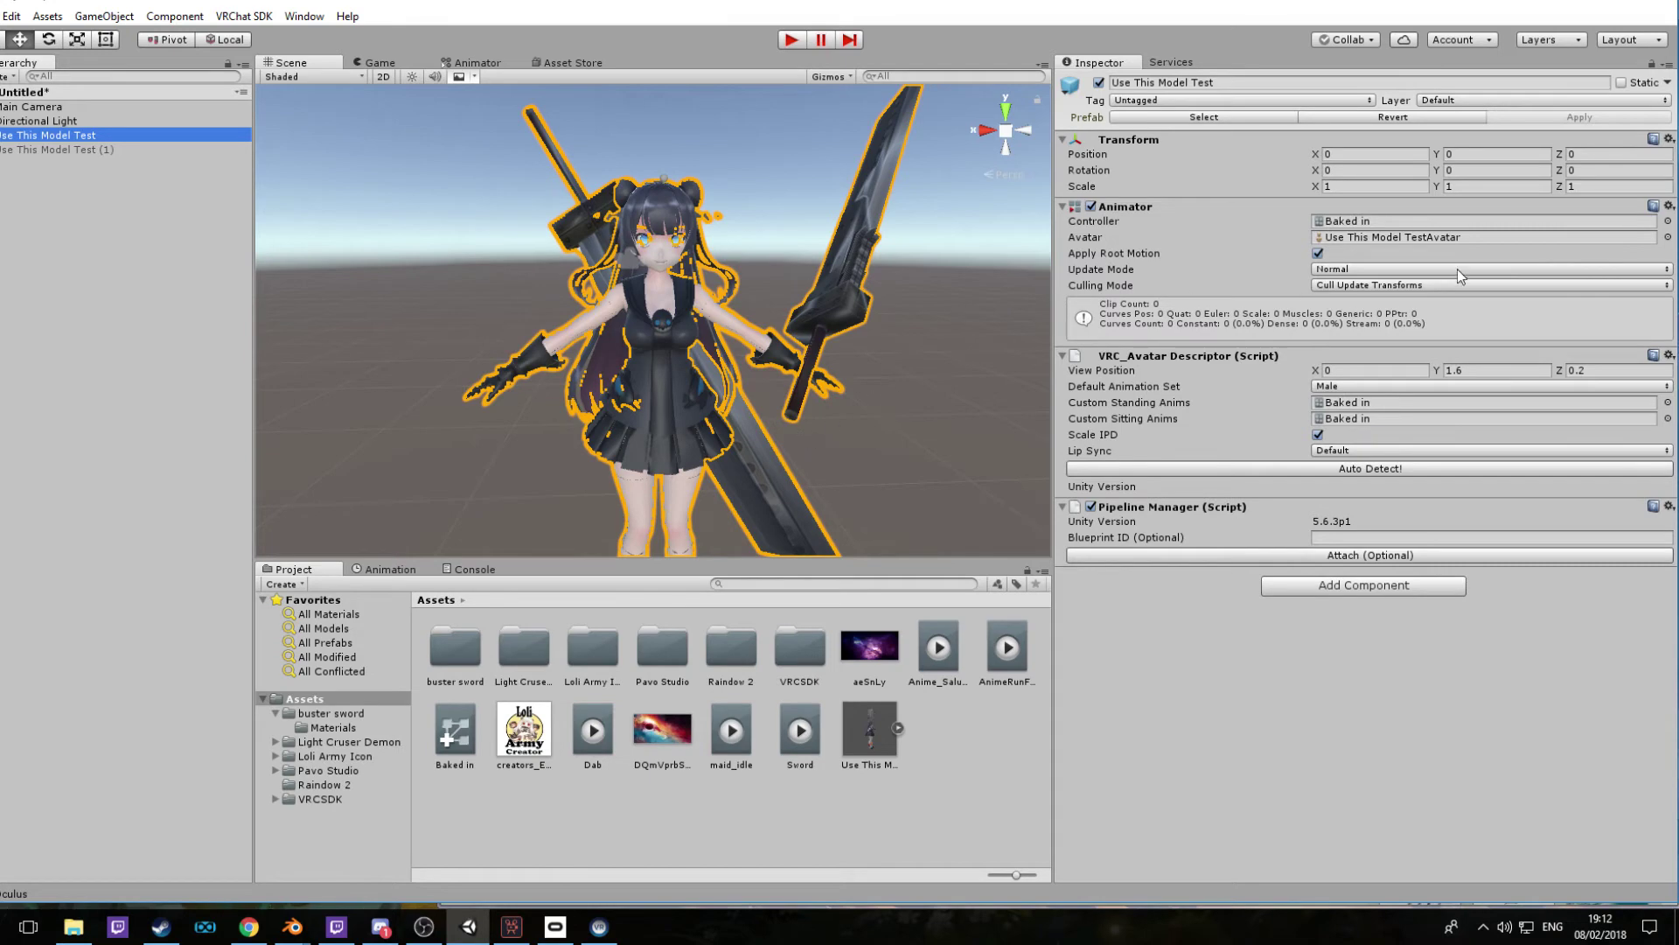
left_click(390, 569)
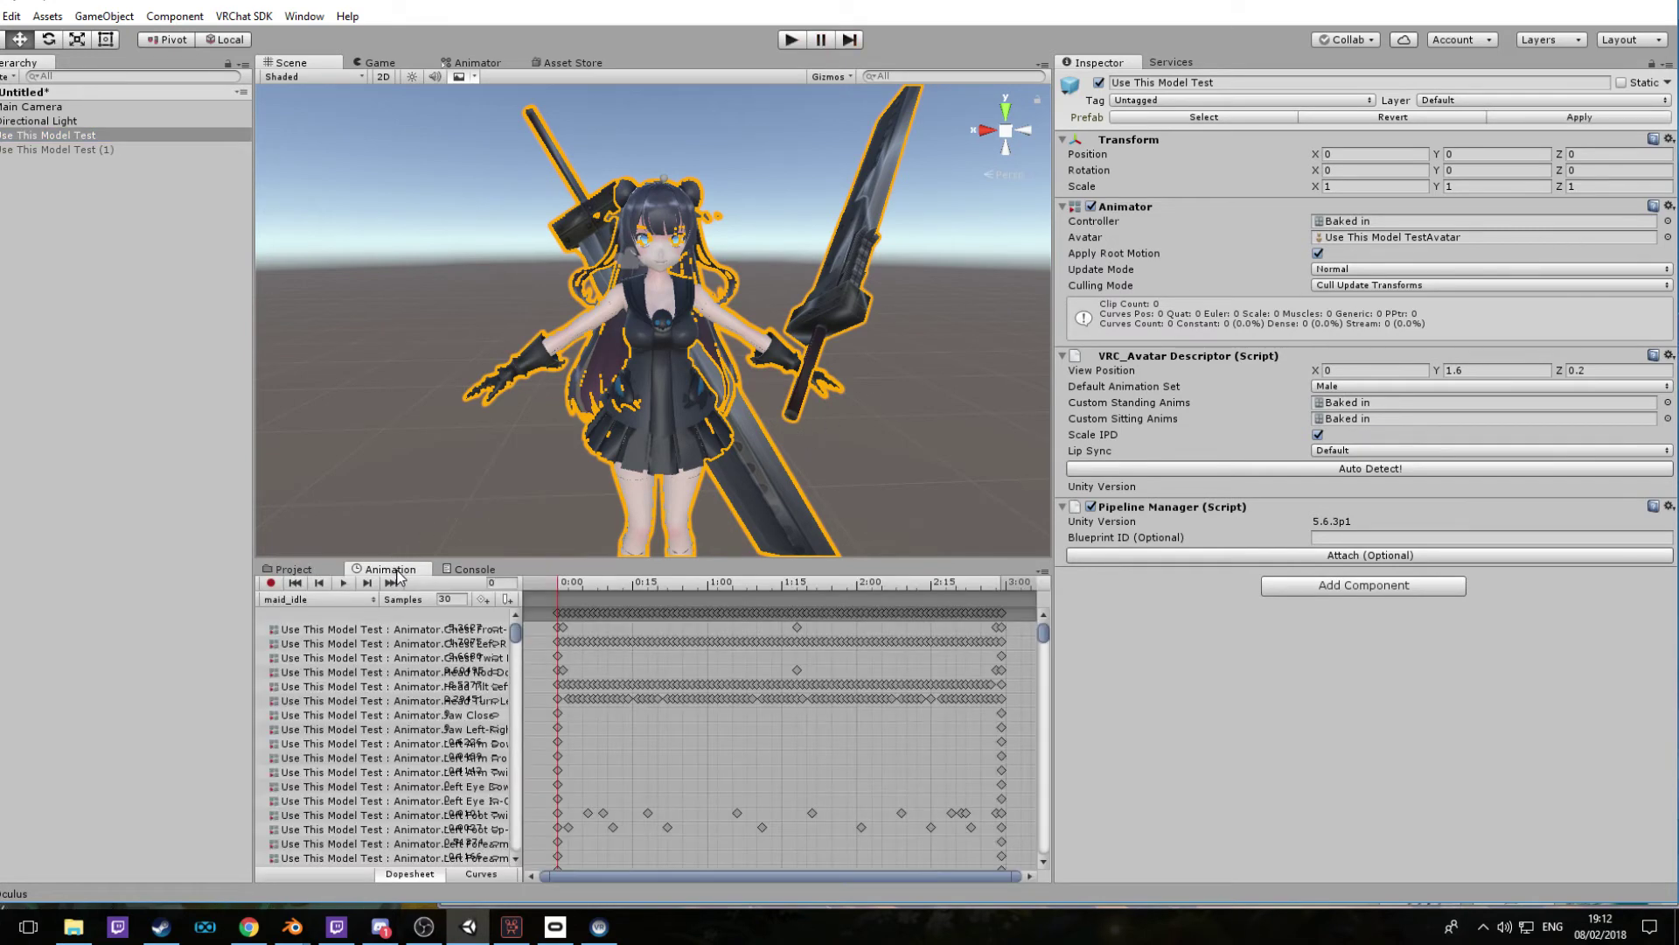
left_click(354, 606)
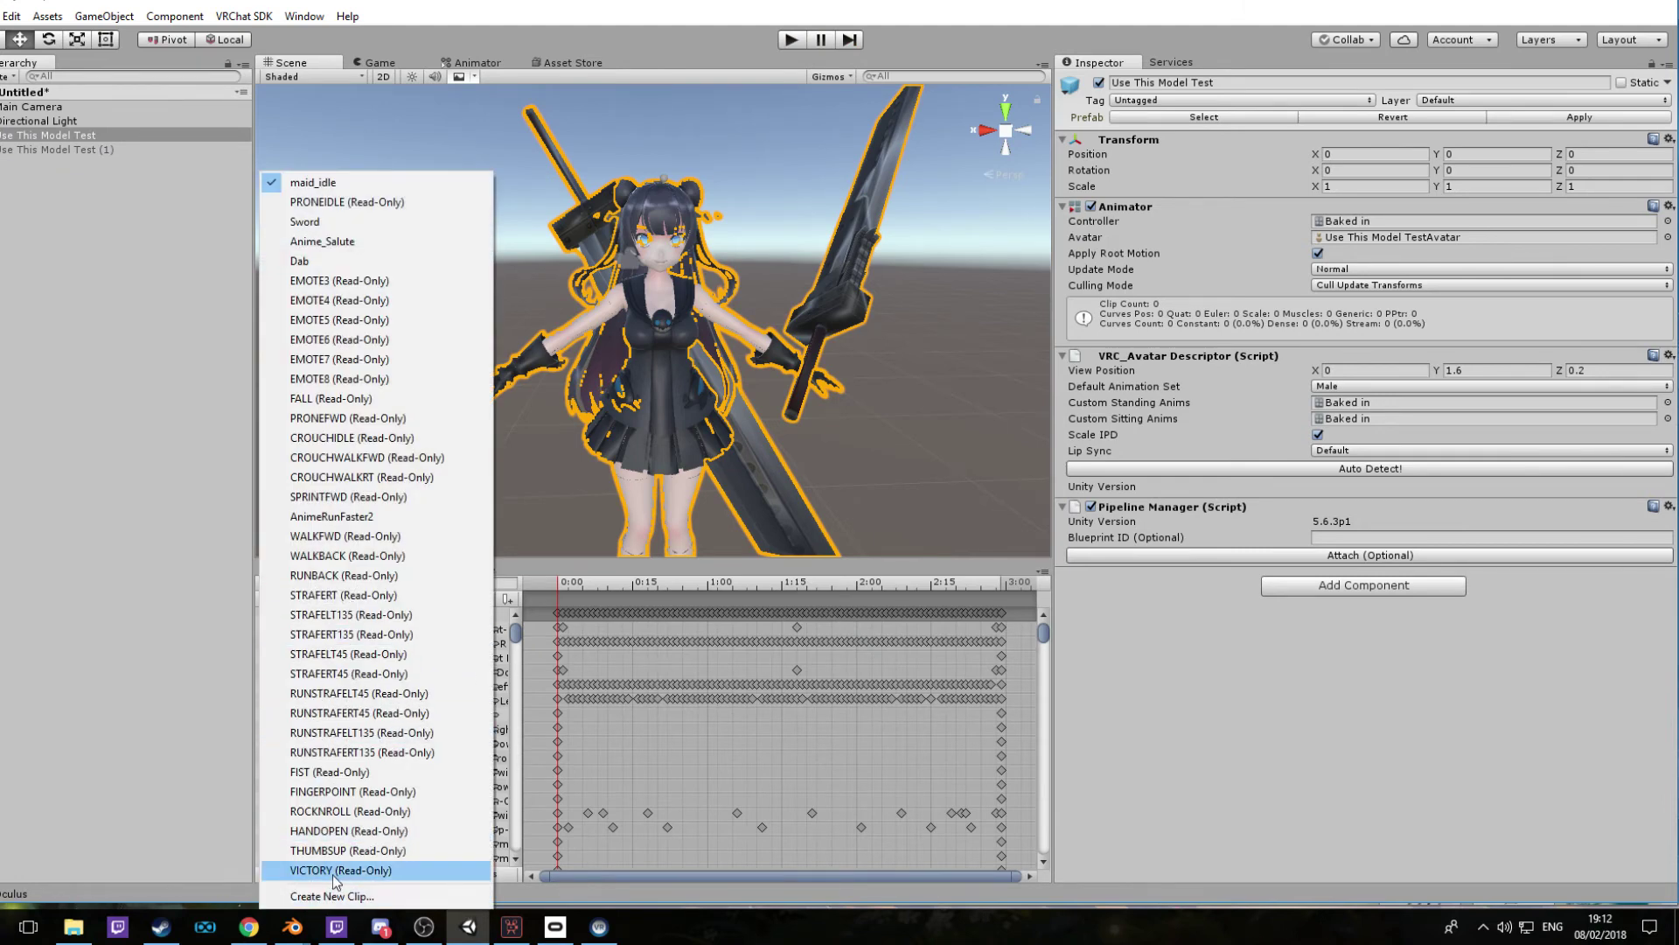
left_click(338, 222)
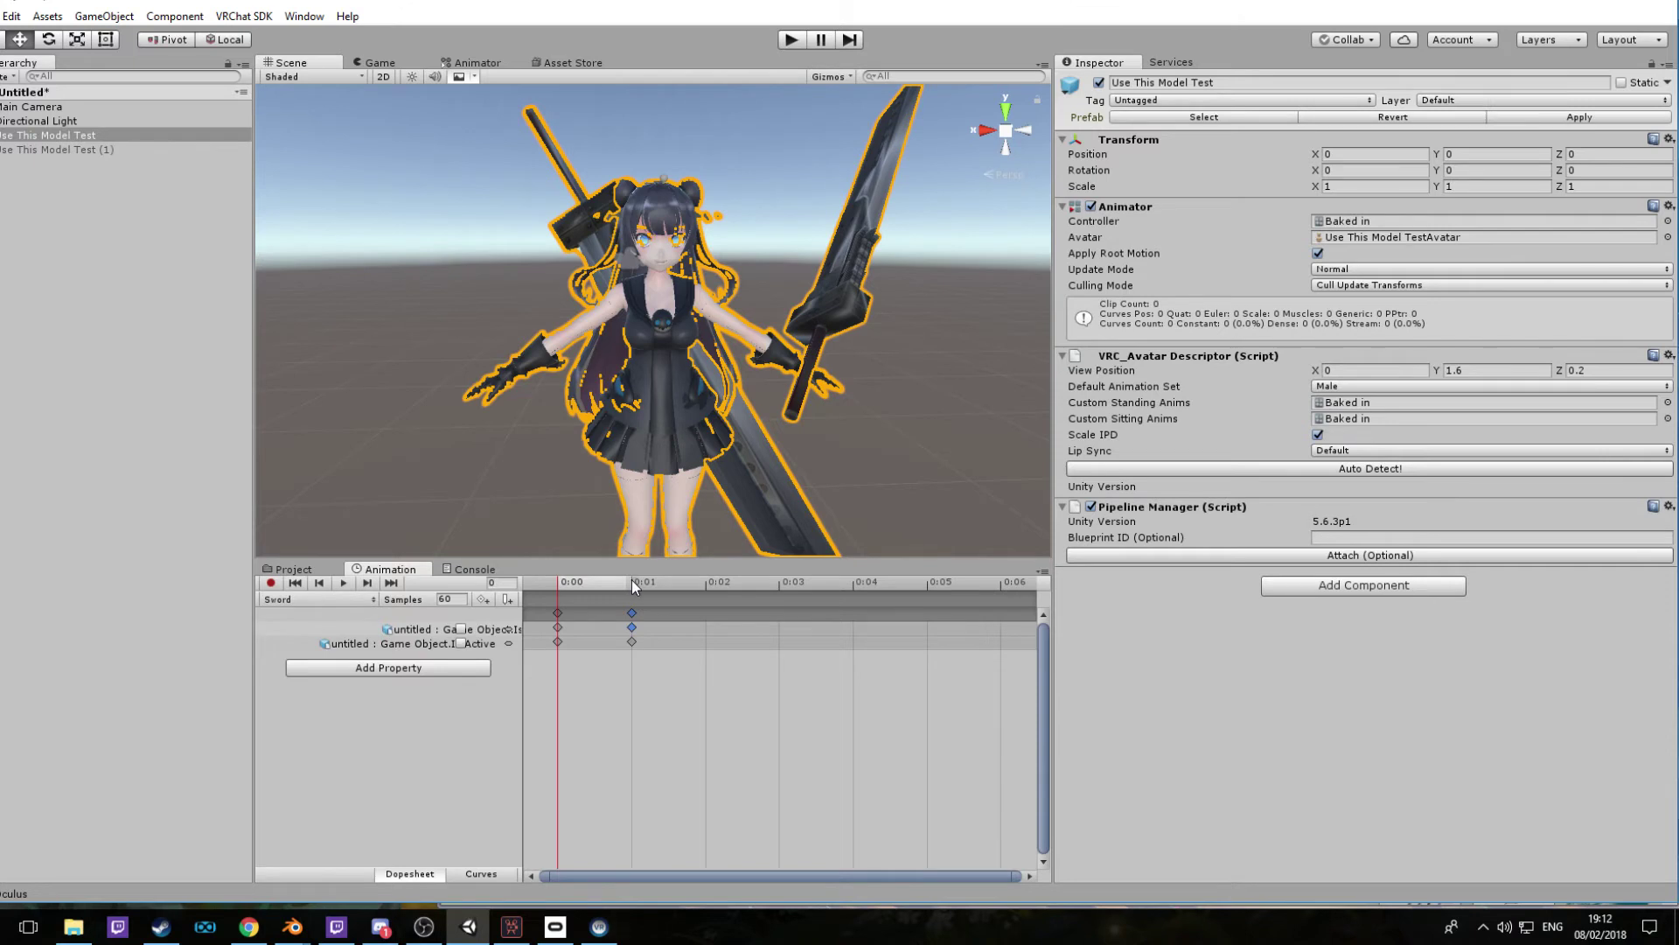
left_click(1099, 82)
left_click(1099, 82)
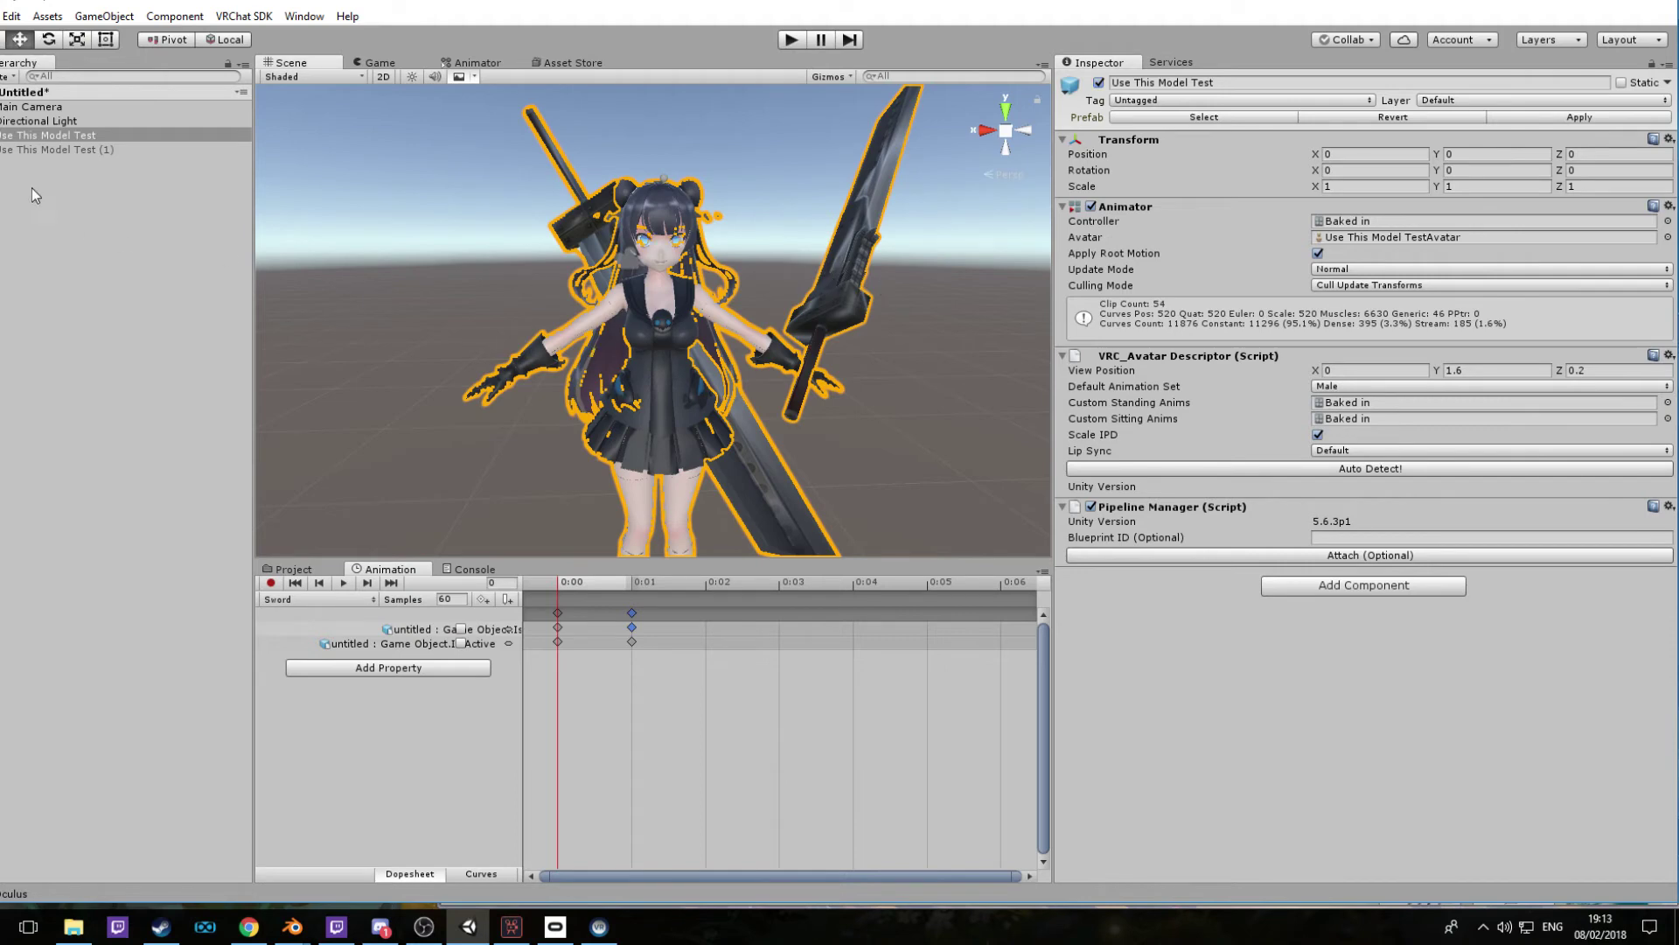
Deactivate the wrist sword, the untitled object under Left wrist, on the original avatar
left_click(1, 135)
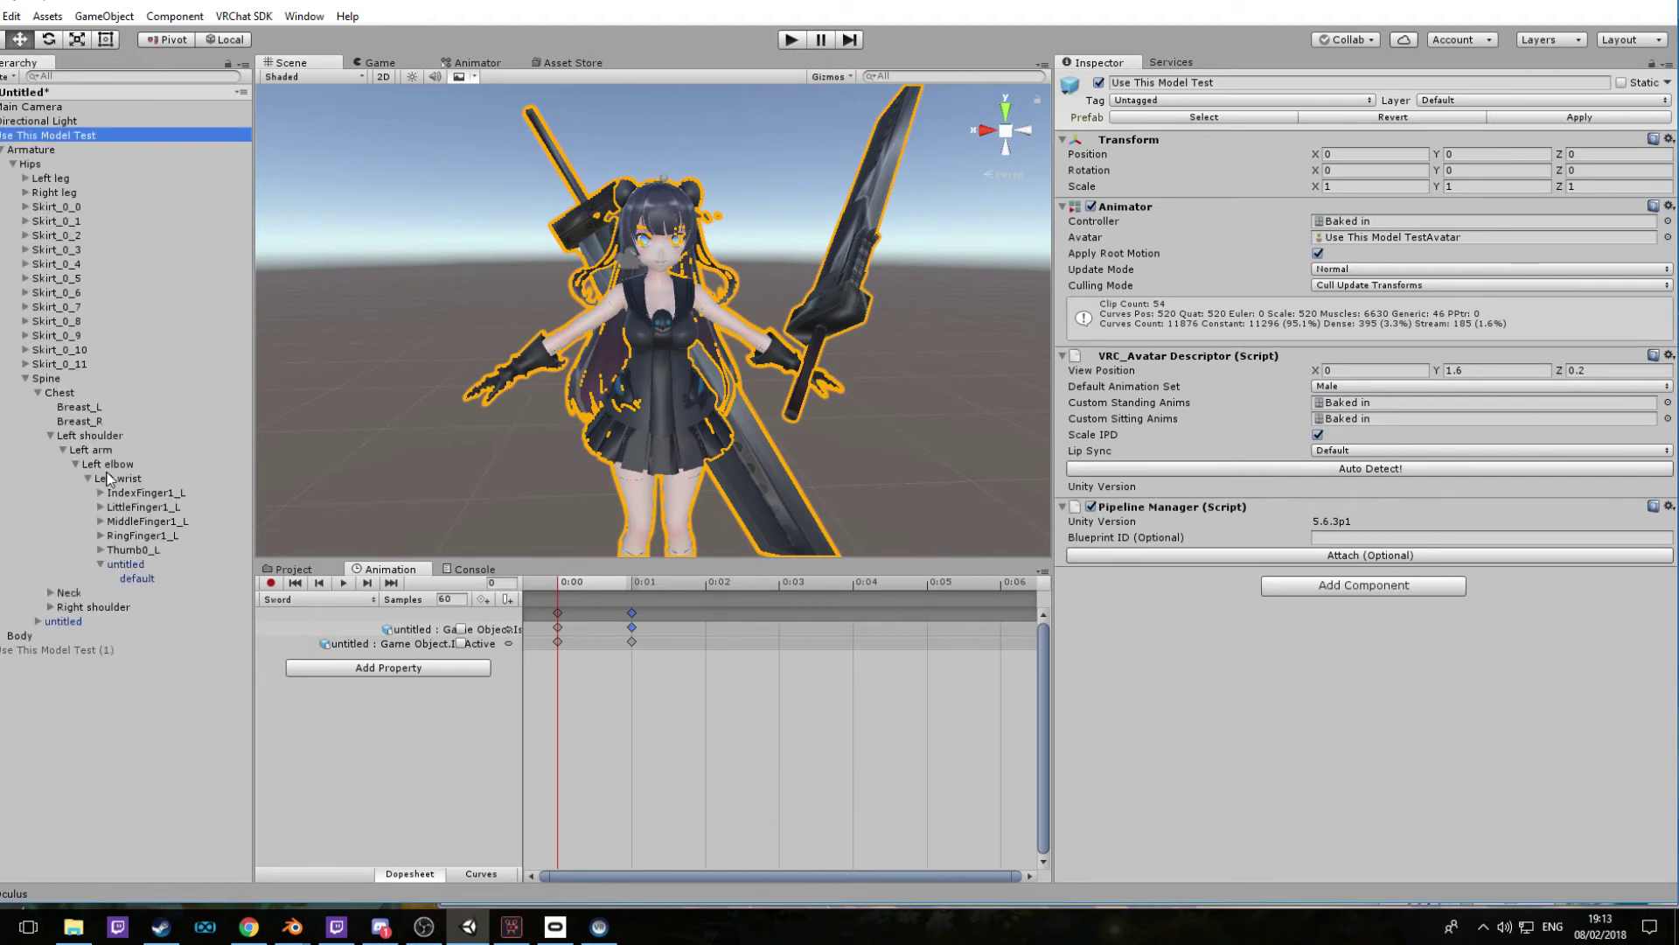
left_click(128, 565)
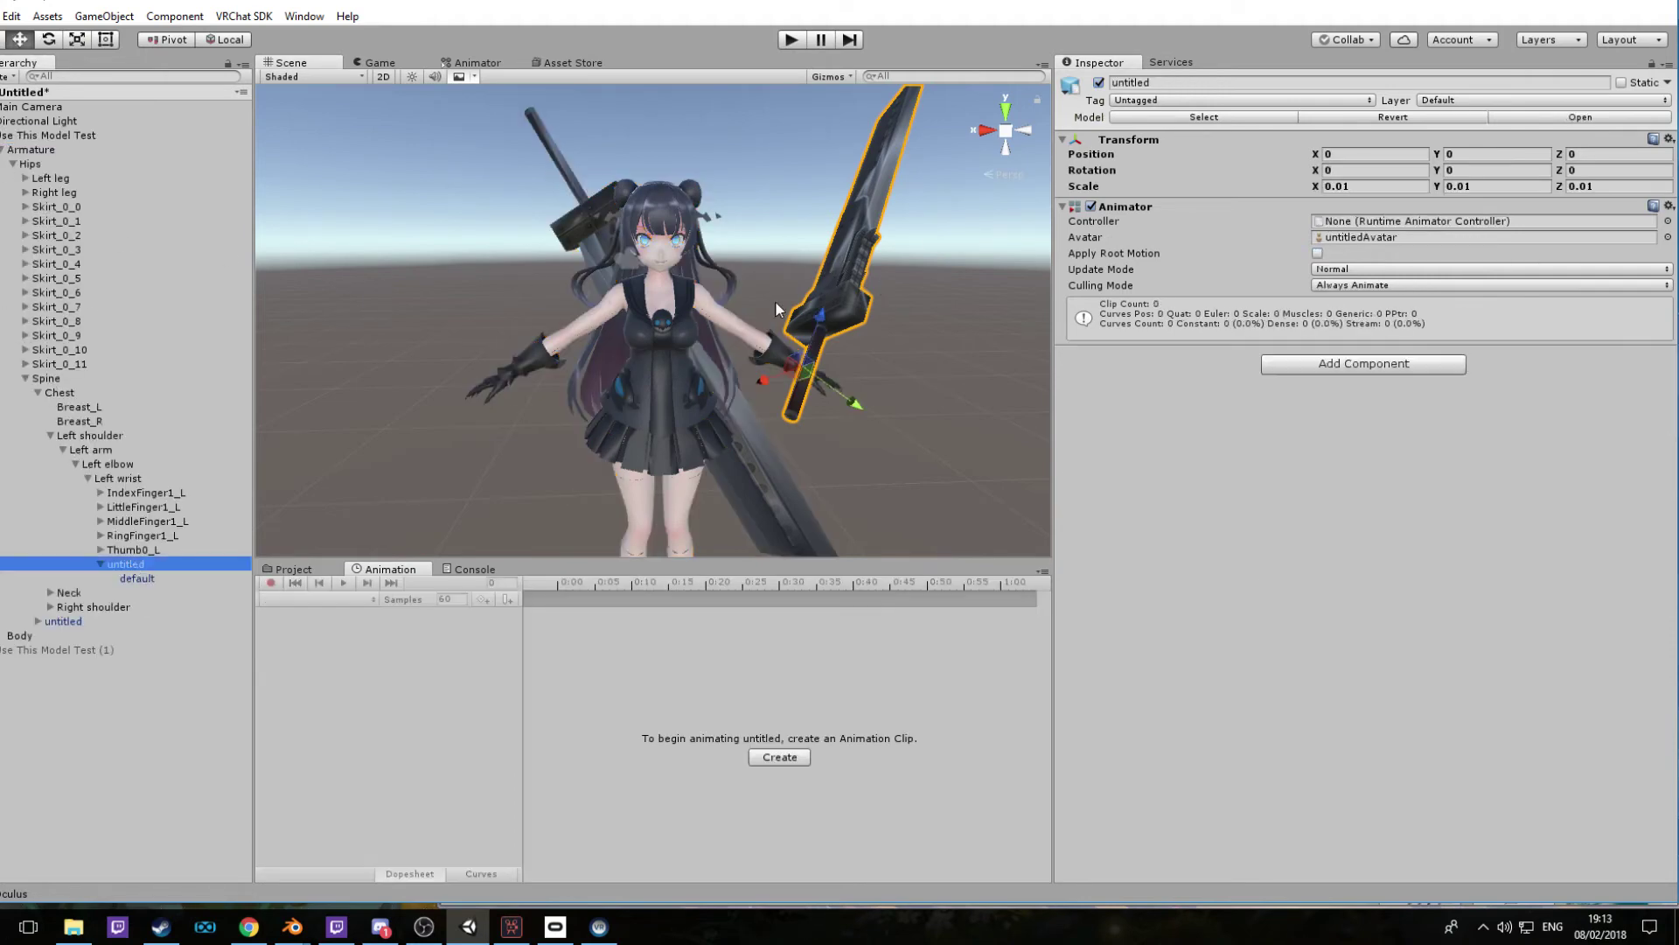
left_click(1098, 82)
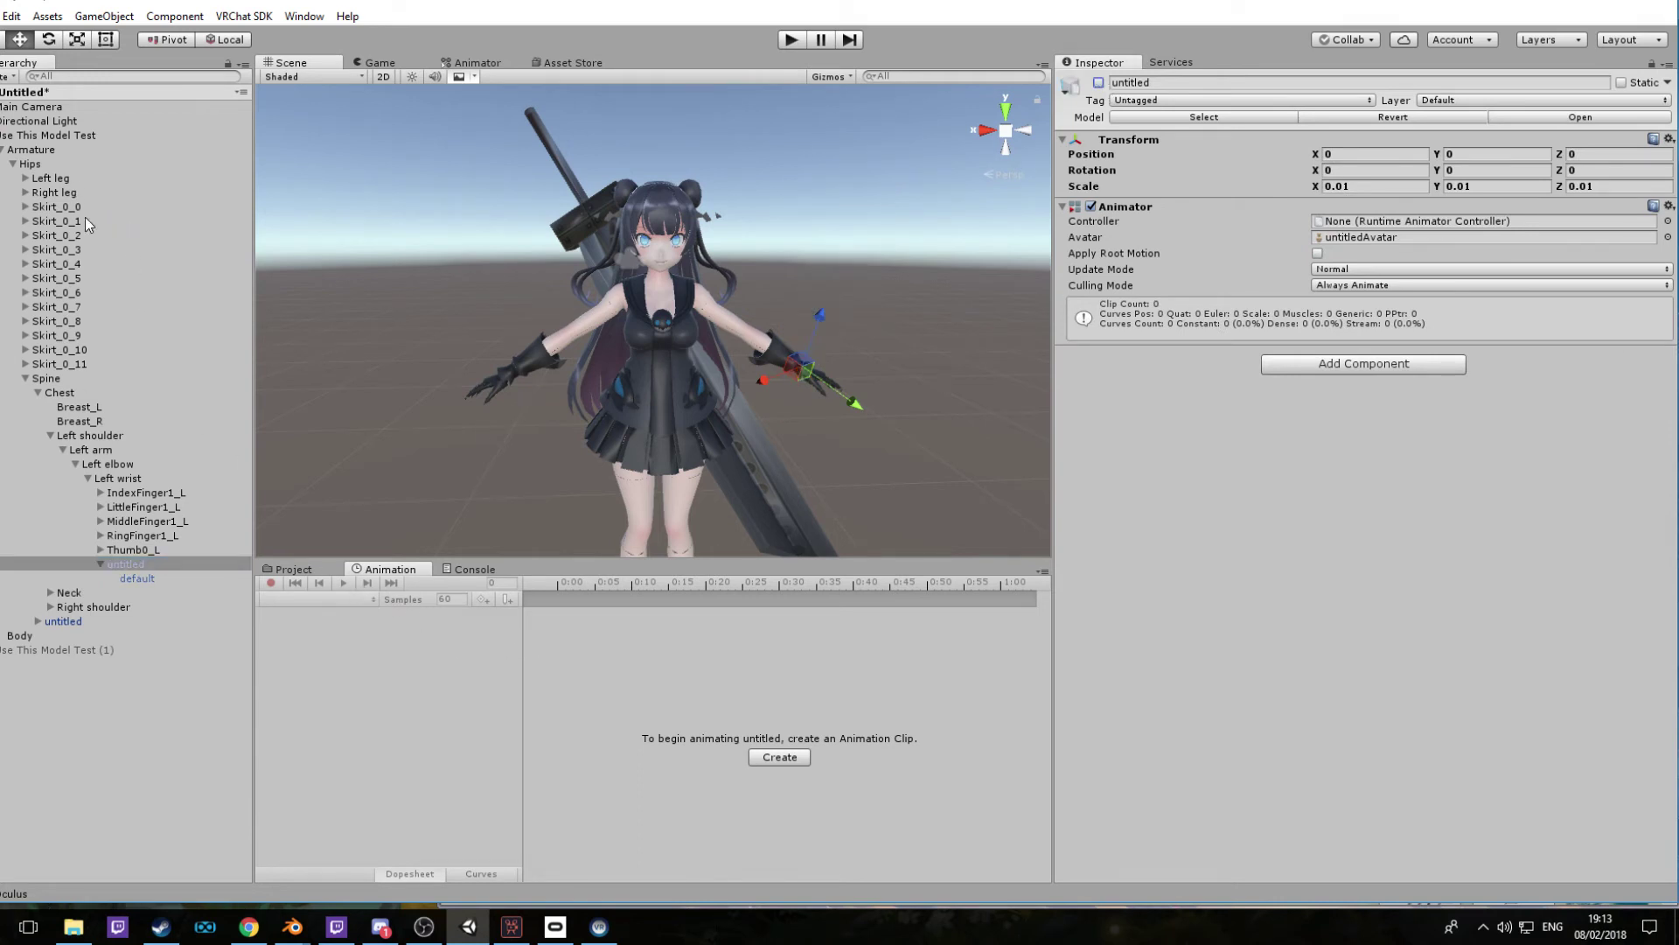
Reselect the original avatar's root and switch its animation timeline to the Sword clip
left_click(44, 136)
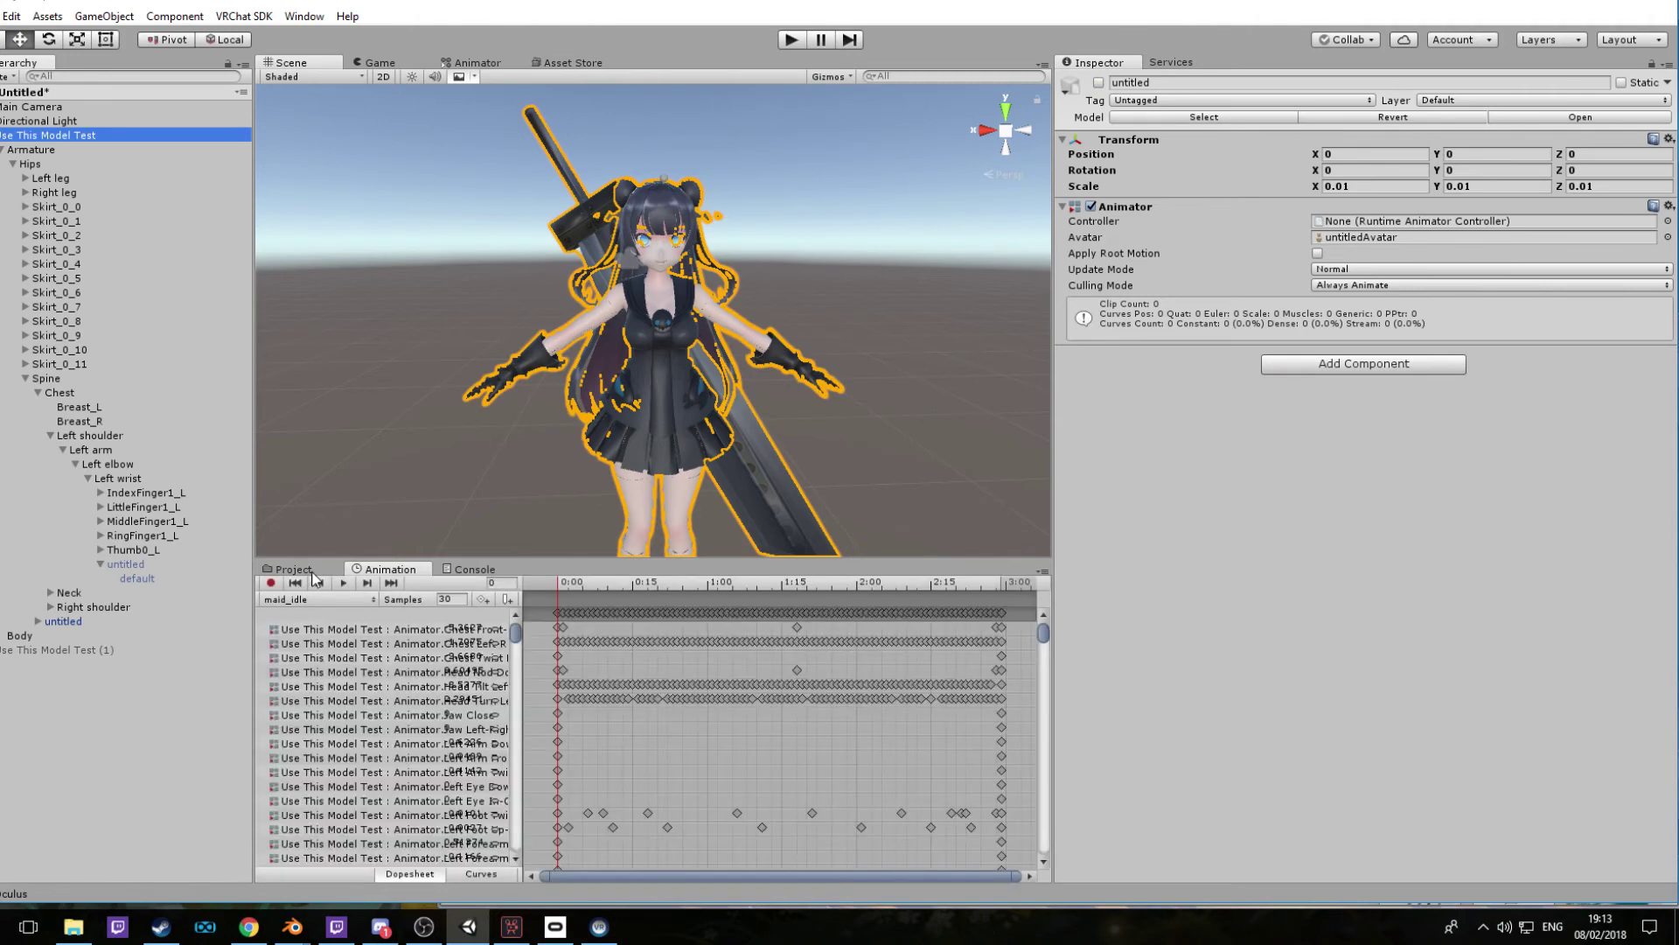
left_click(312, 570)
left_click(365, 570)
left_click(339, 597)
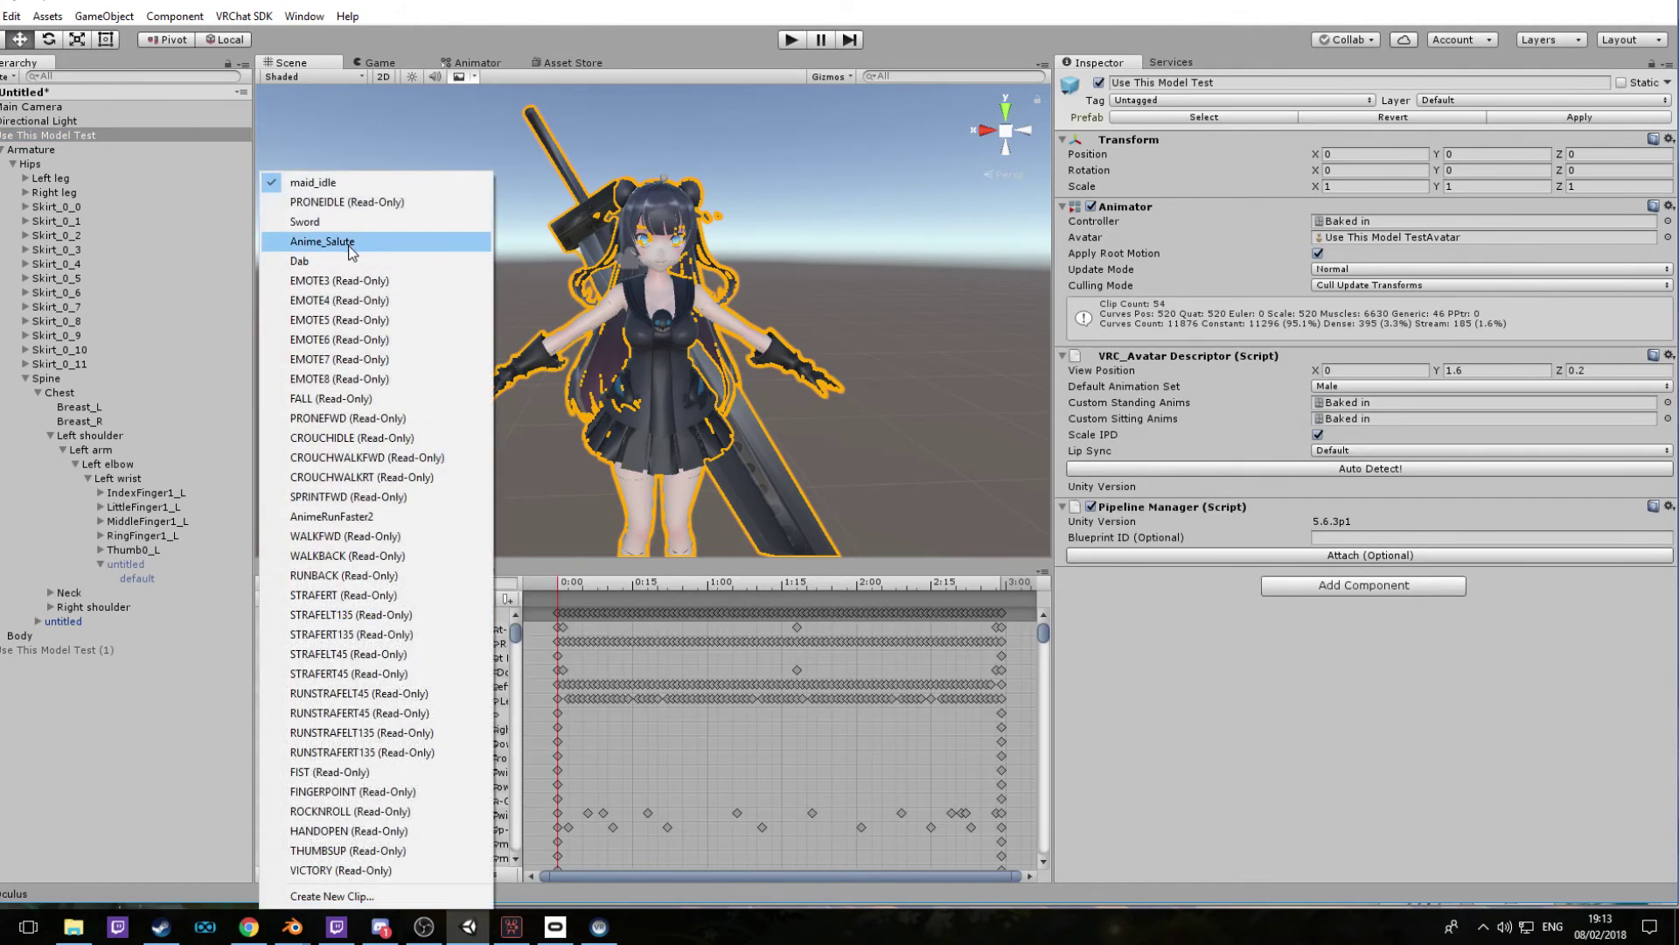
left_click(354, 241)
left_click(339, 599)
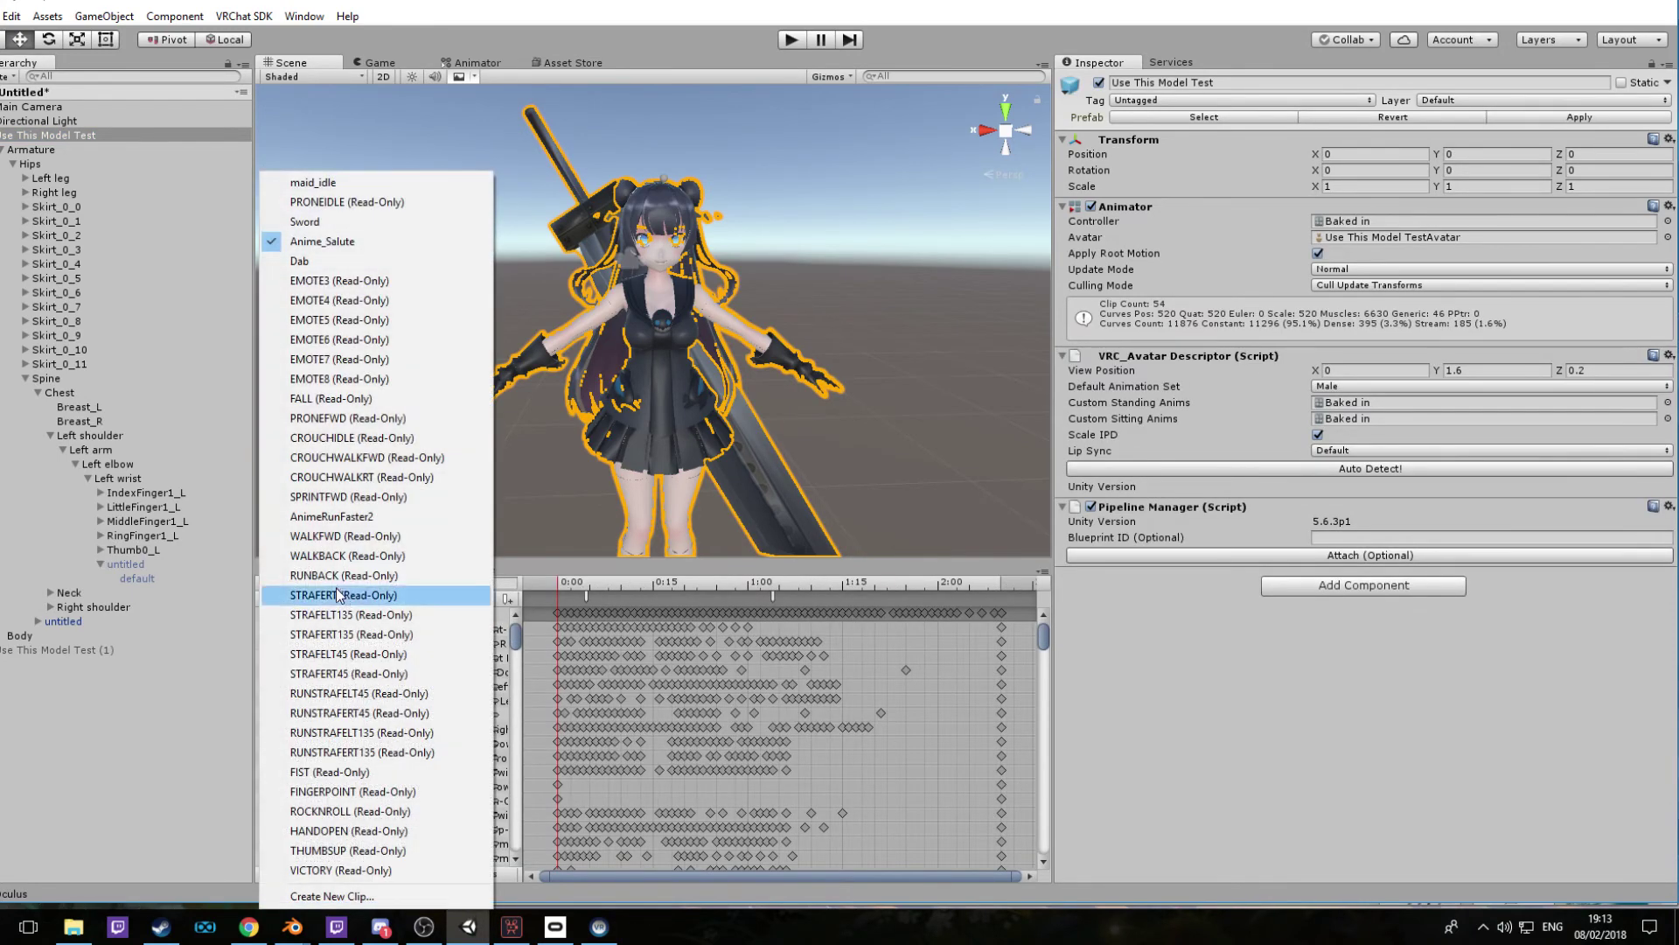
left_click(368, 223)
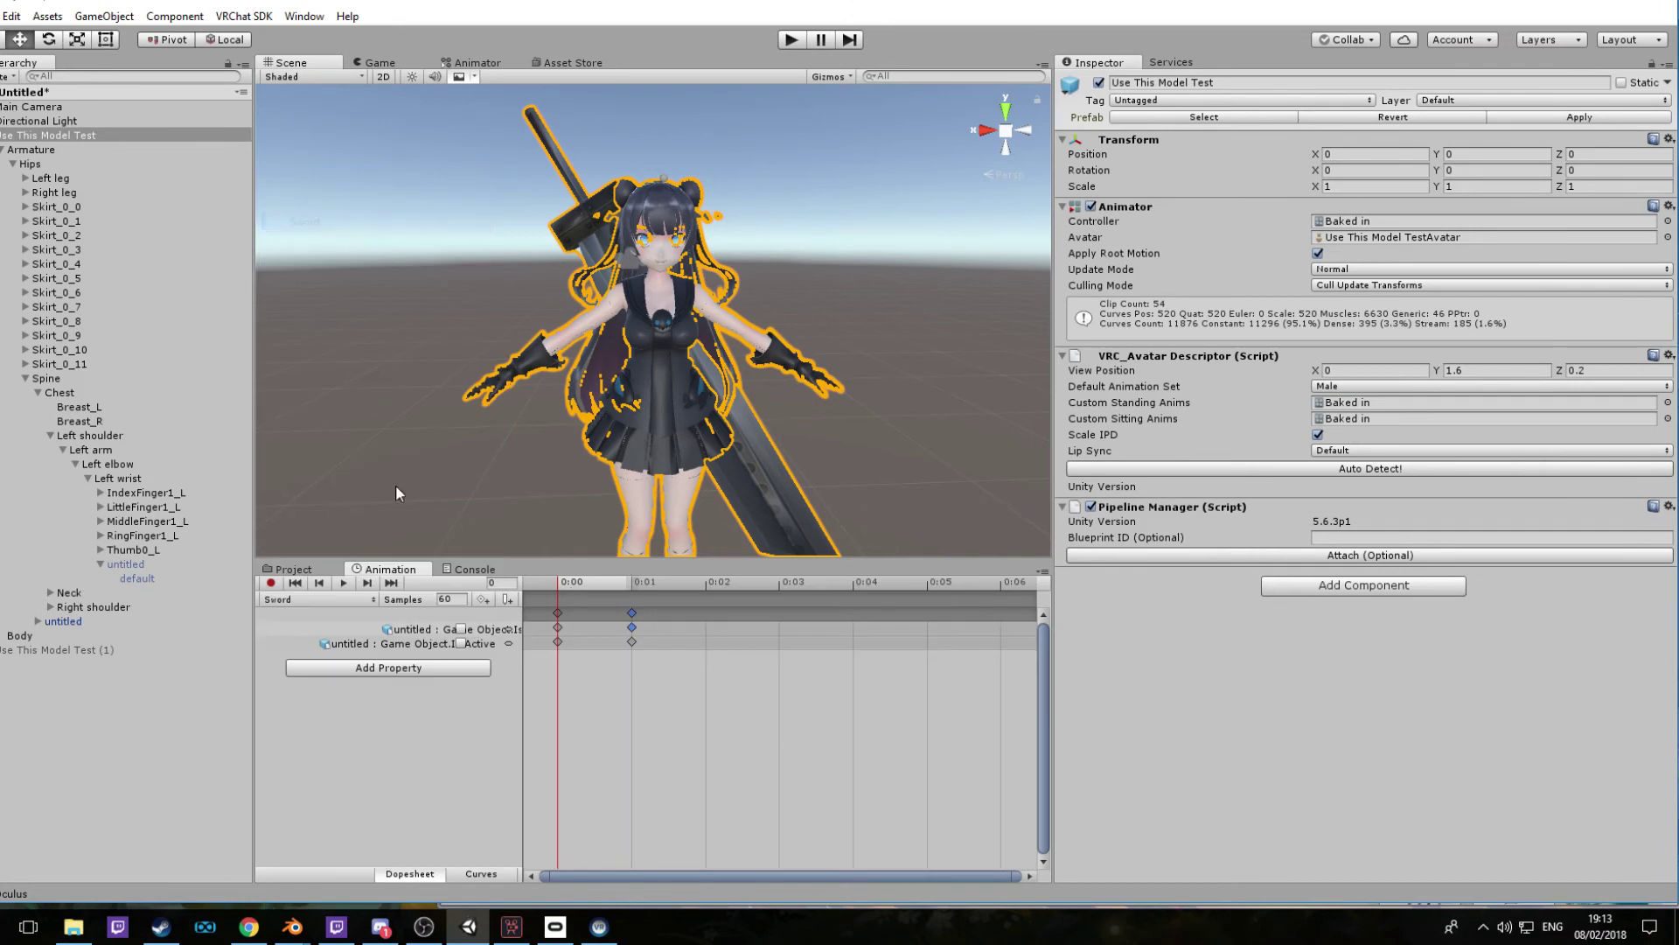
Preview the Sword clip on the original avatar at frames 0:00 and 0:01
left_click(636, 583)
middle_click_drag(662, 472, 622, 229)
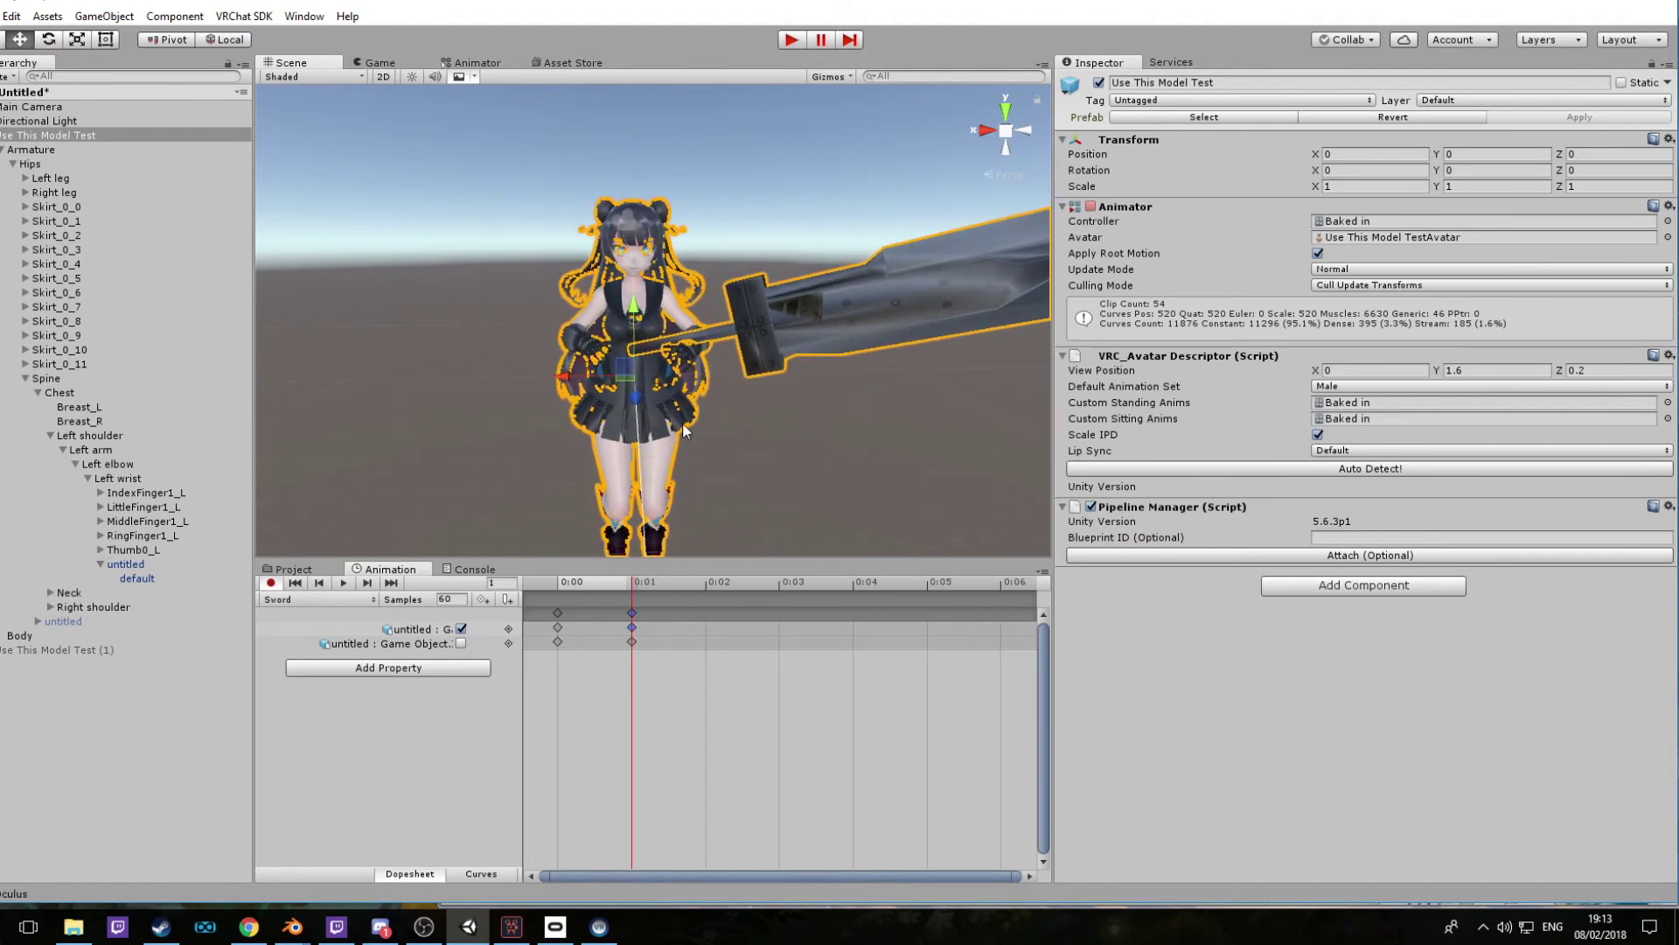
left_click(554, 584)
left_click(630, 581)
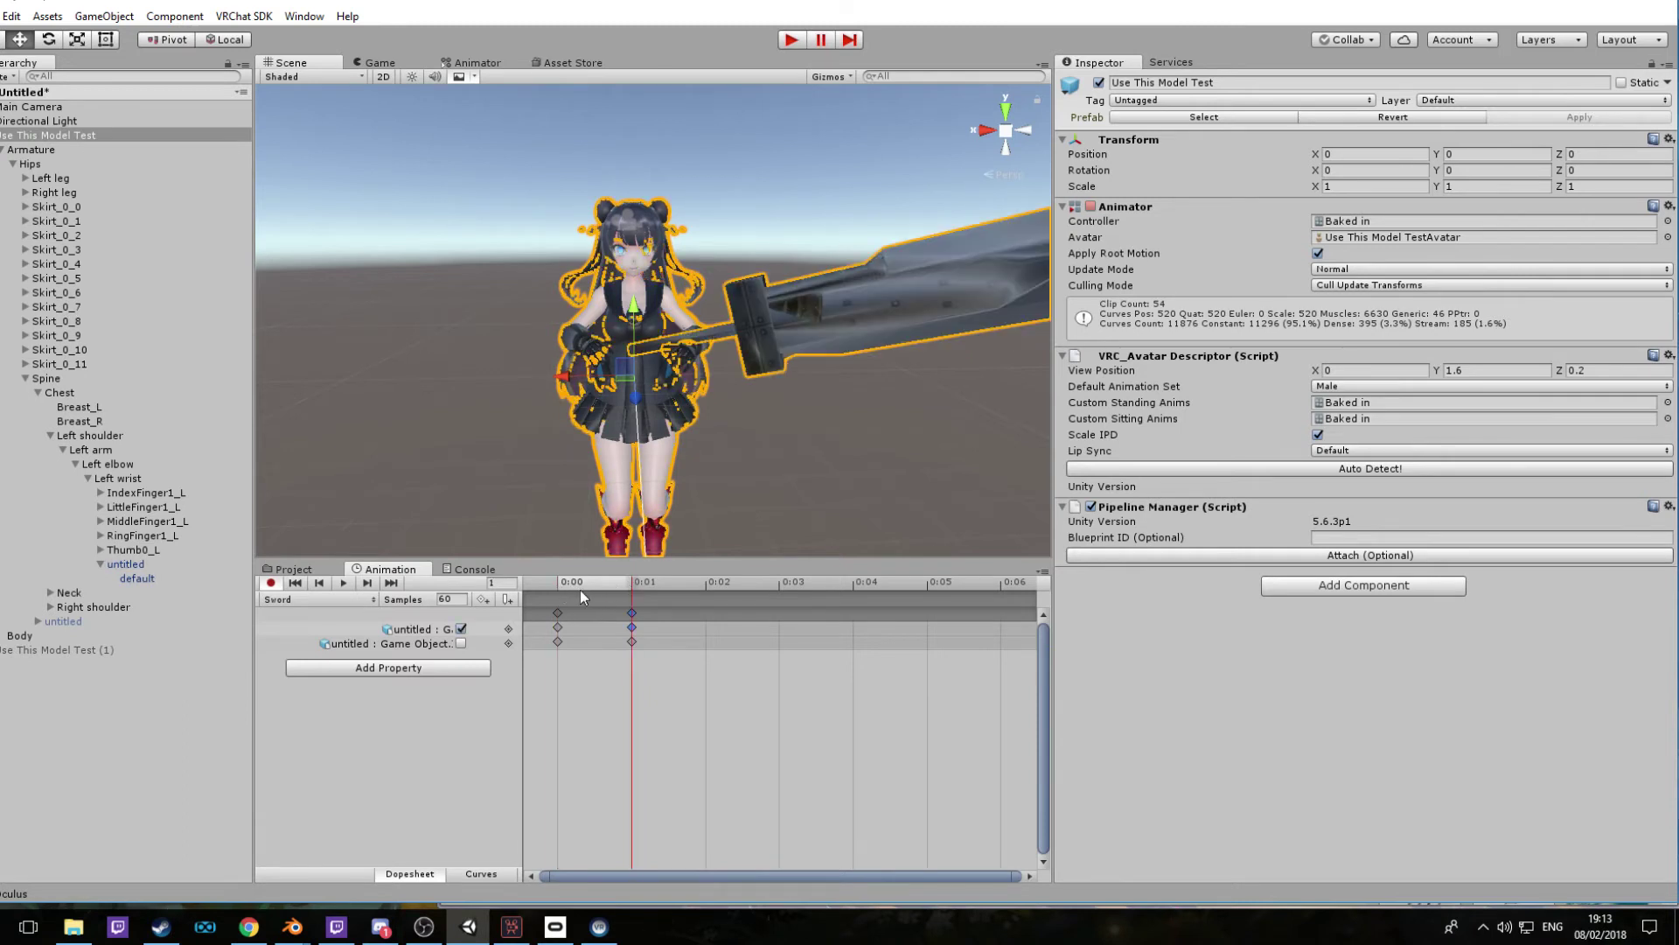
Compare frames 0:00 and 0:01 of the Sword clip again in the scene
left_click(555, 582)
left_click(639, 584)
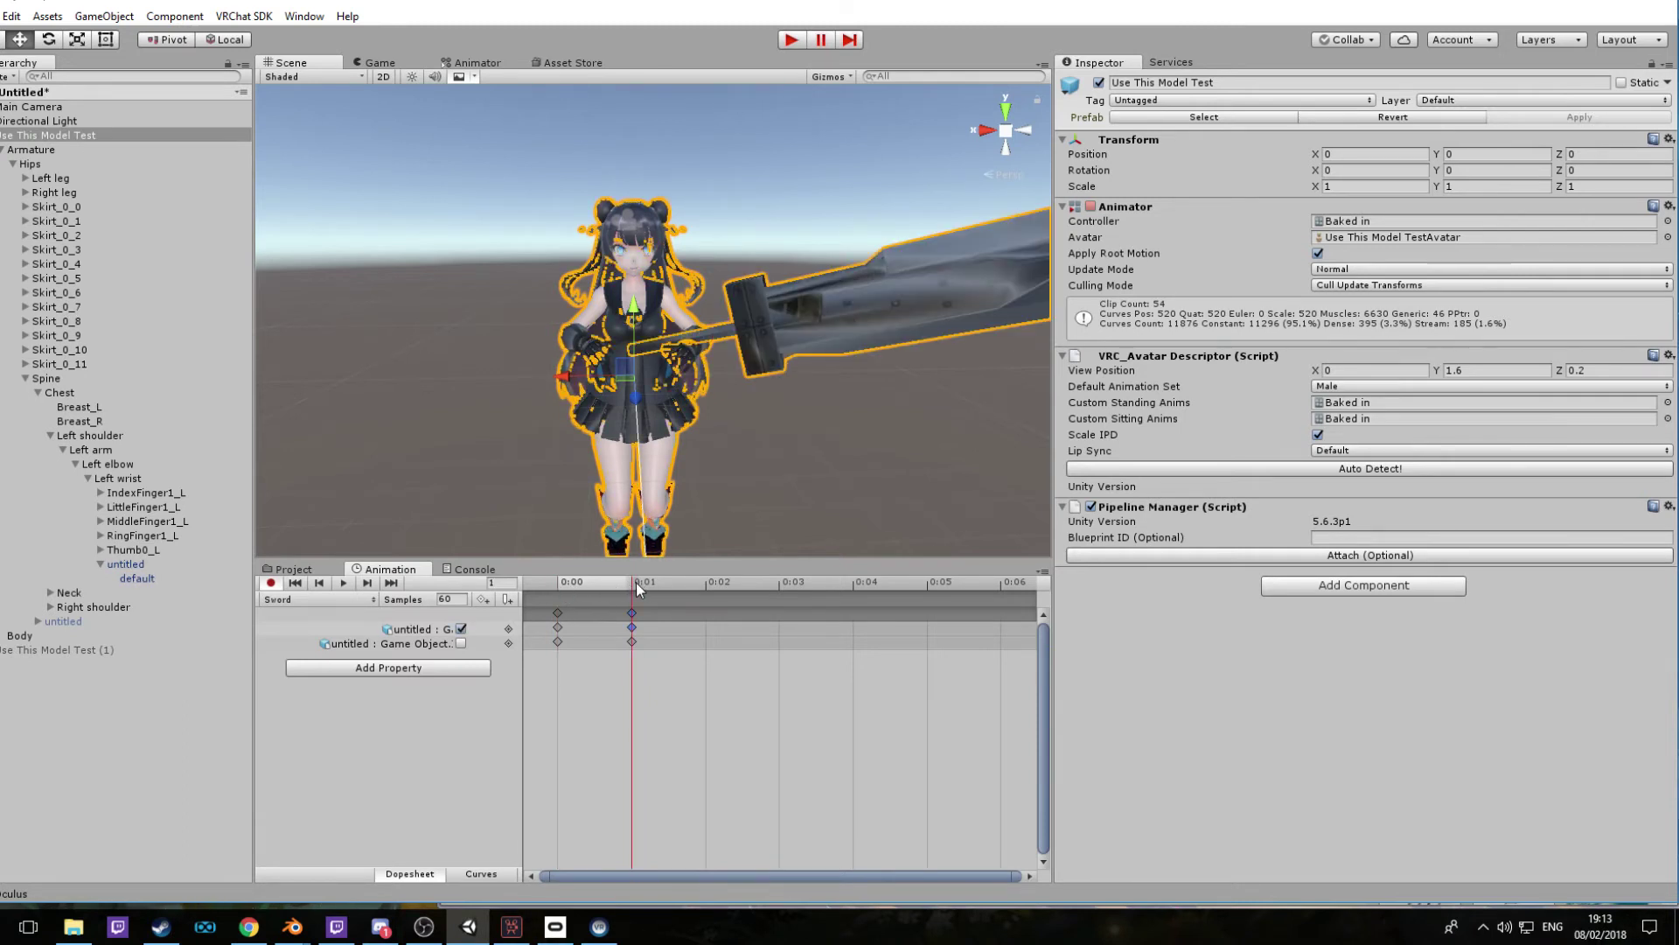
left_click(559, 583)
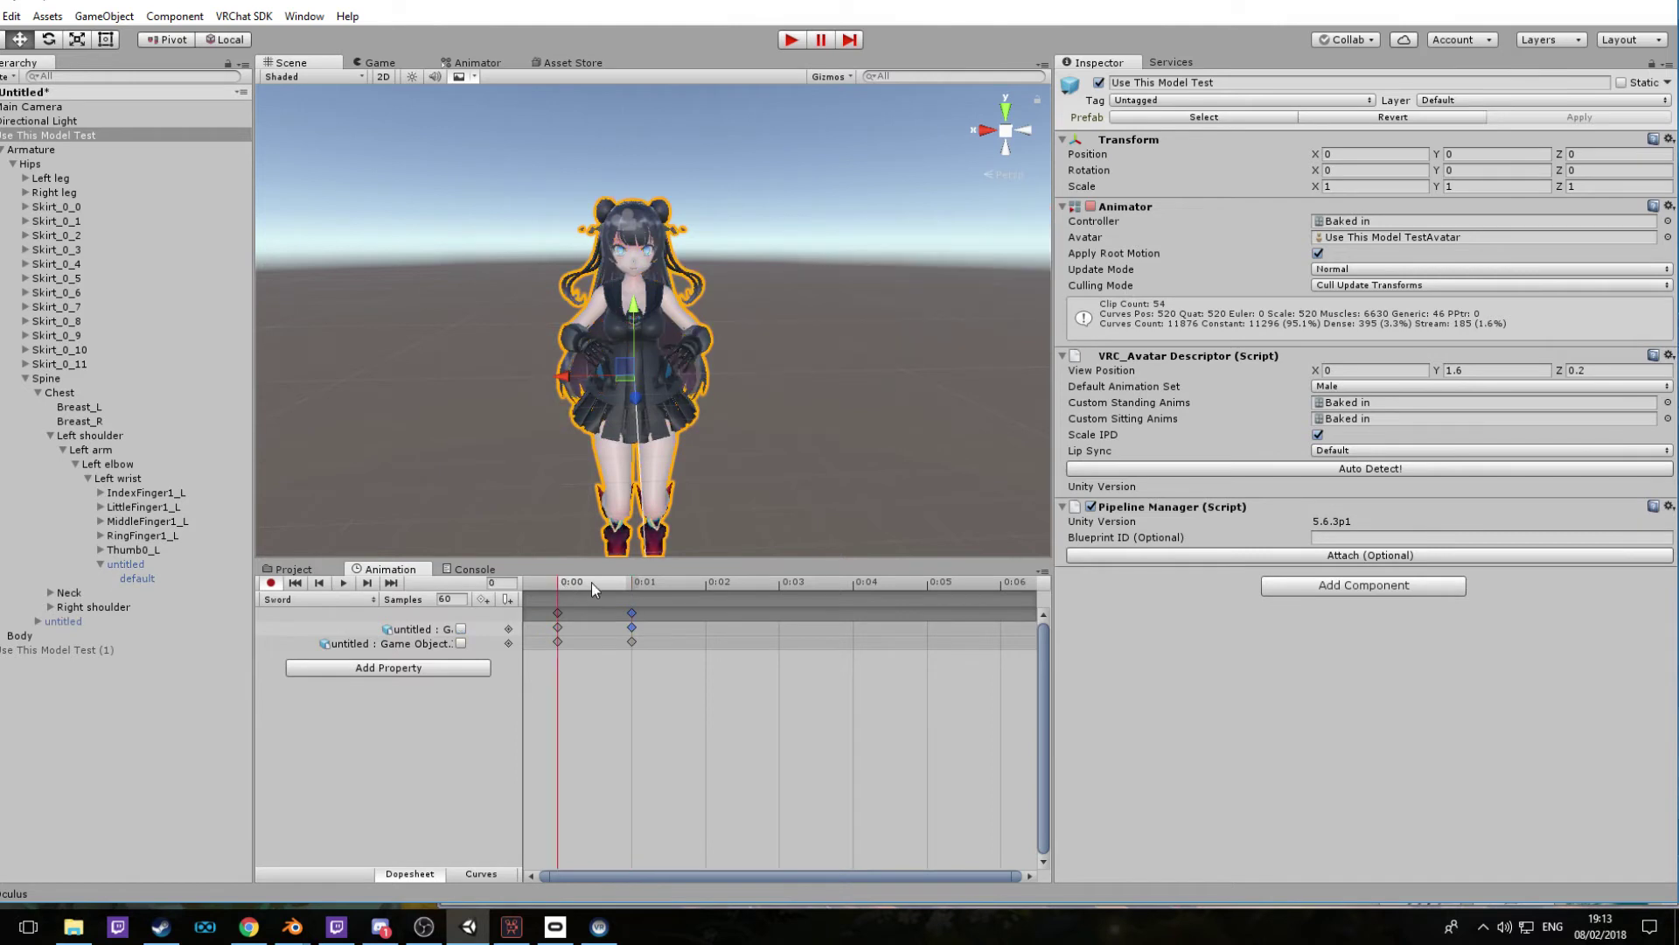
left_click(637, 582)
middle_click_drag(736, 290, 741, 408)
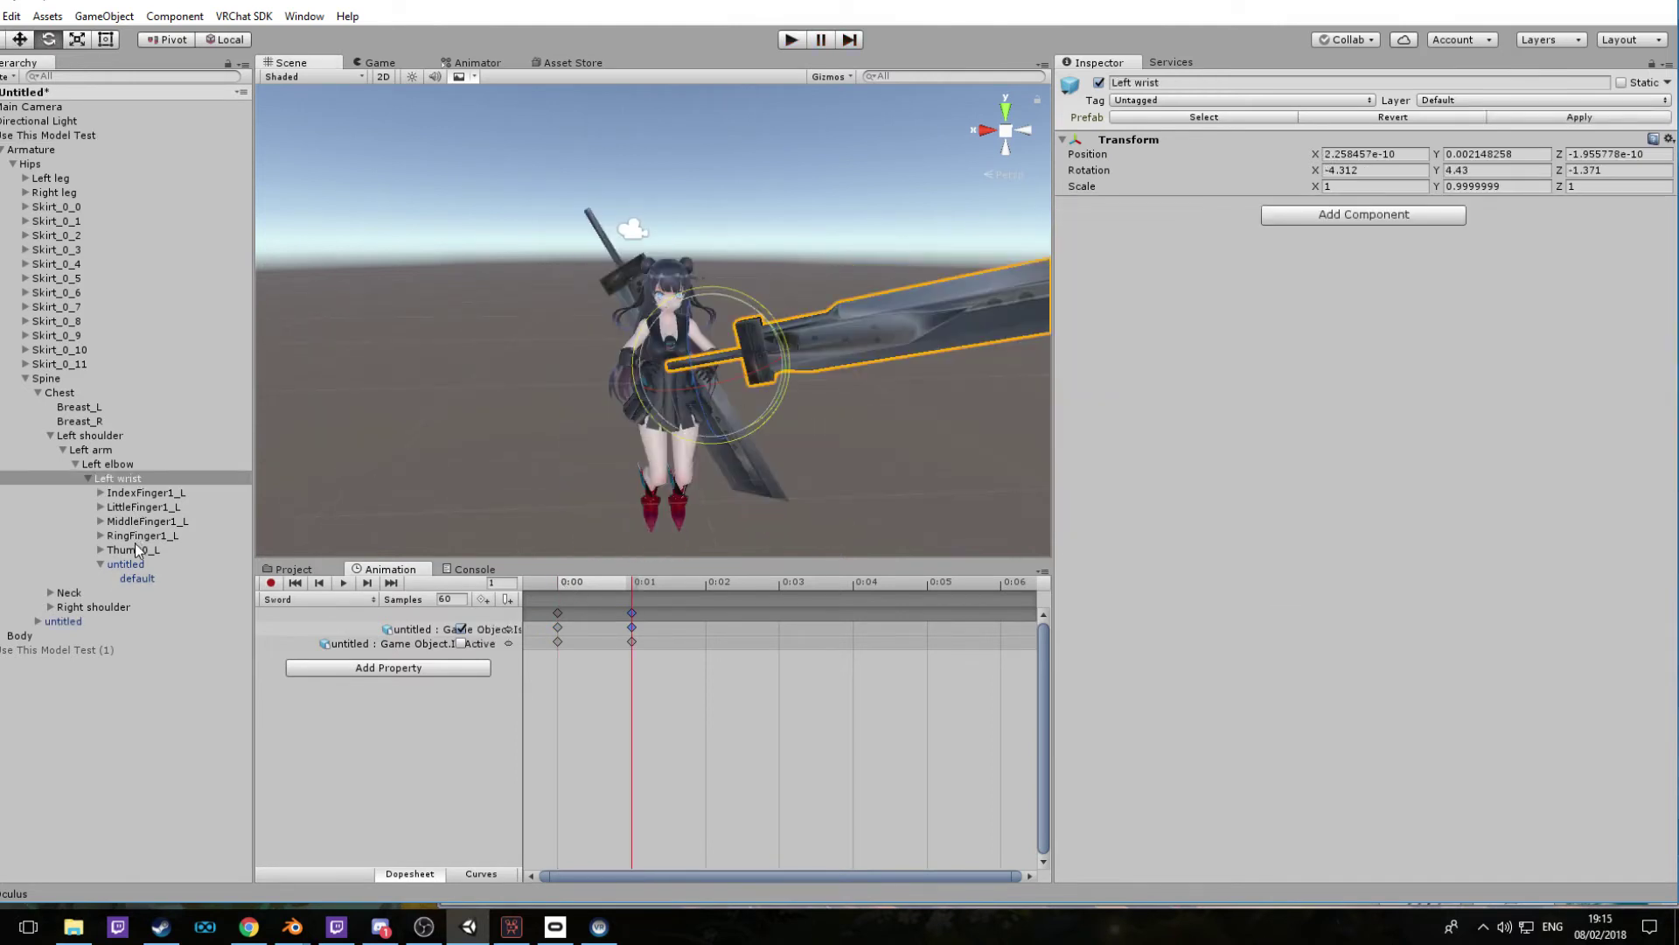
Rotate the wrist sword, the untitled object under Left wrist, upright to about X -10.52, Y -76.387, Z -24.441
left_click(138, 565)
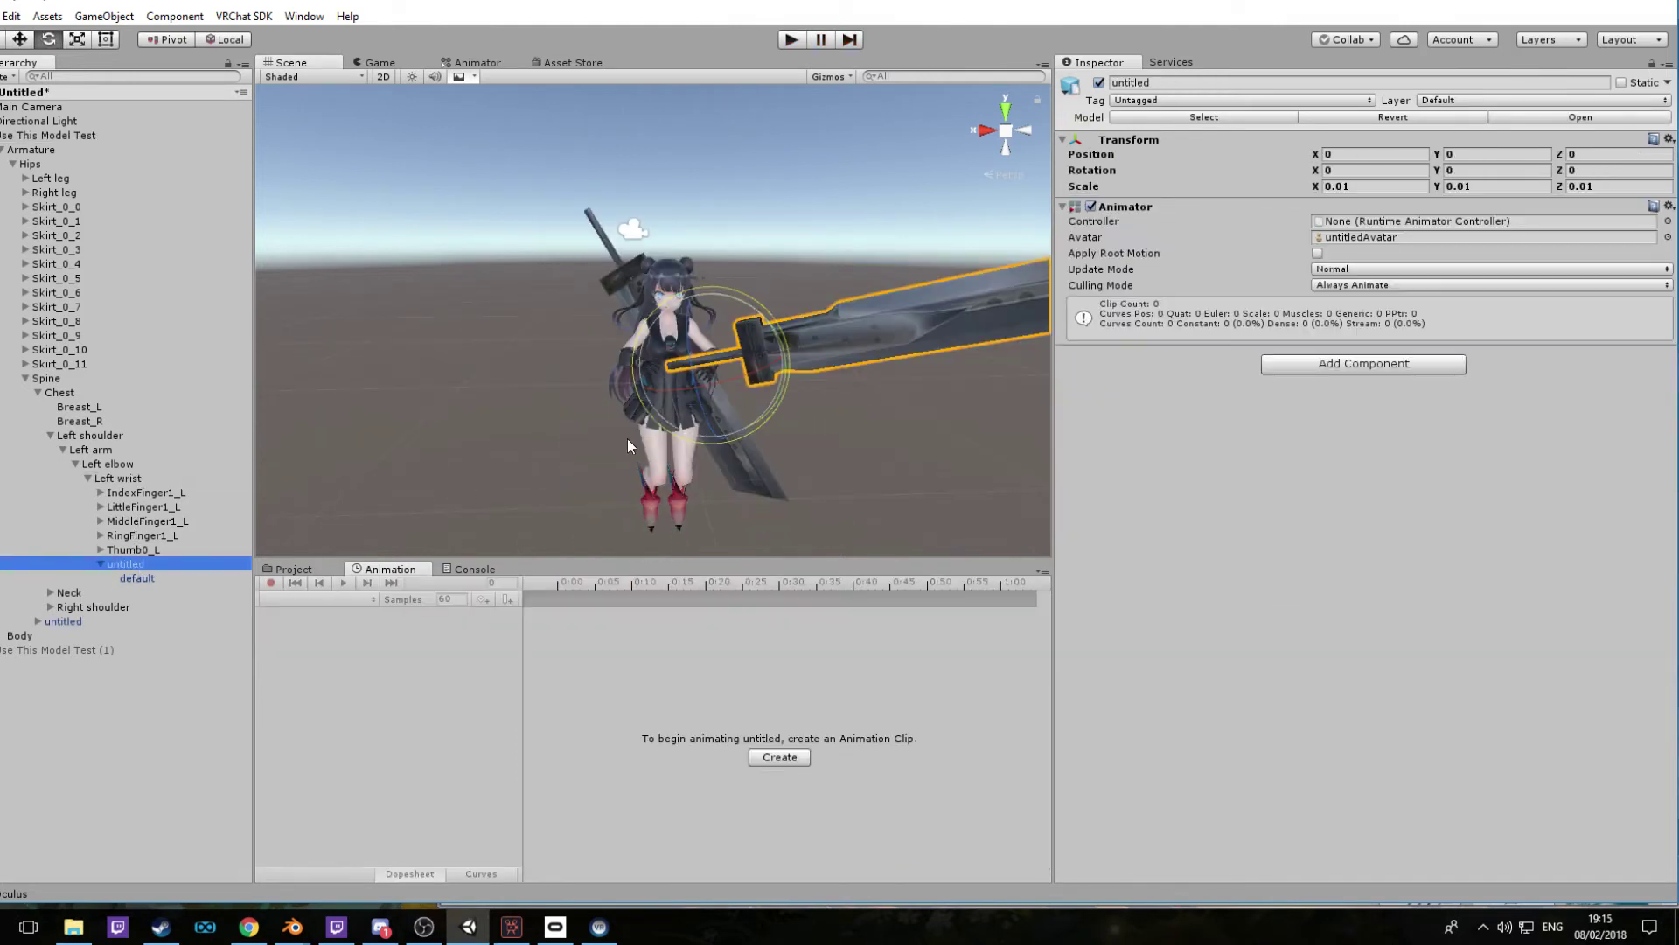
left_click(761, 303)
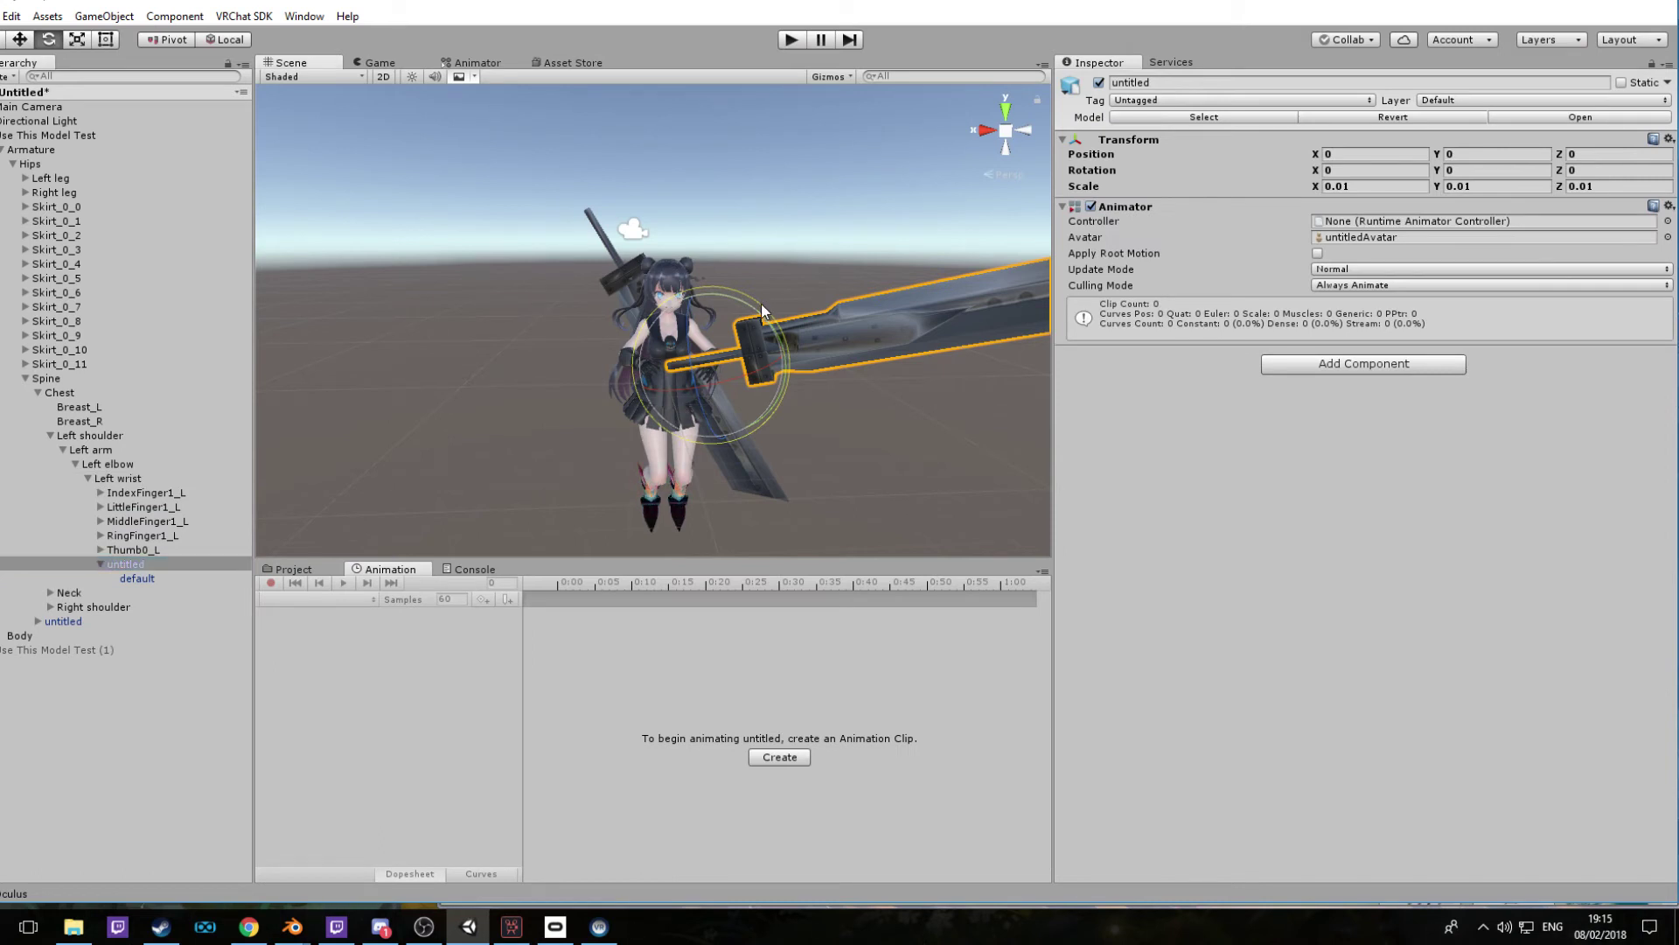
left_click_drag(761, 303, 498, 319)
scroll(498, 318, "up", 3)
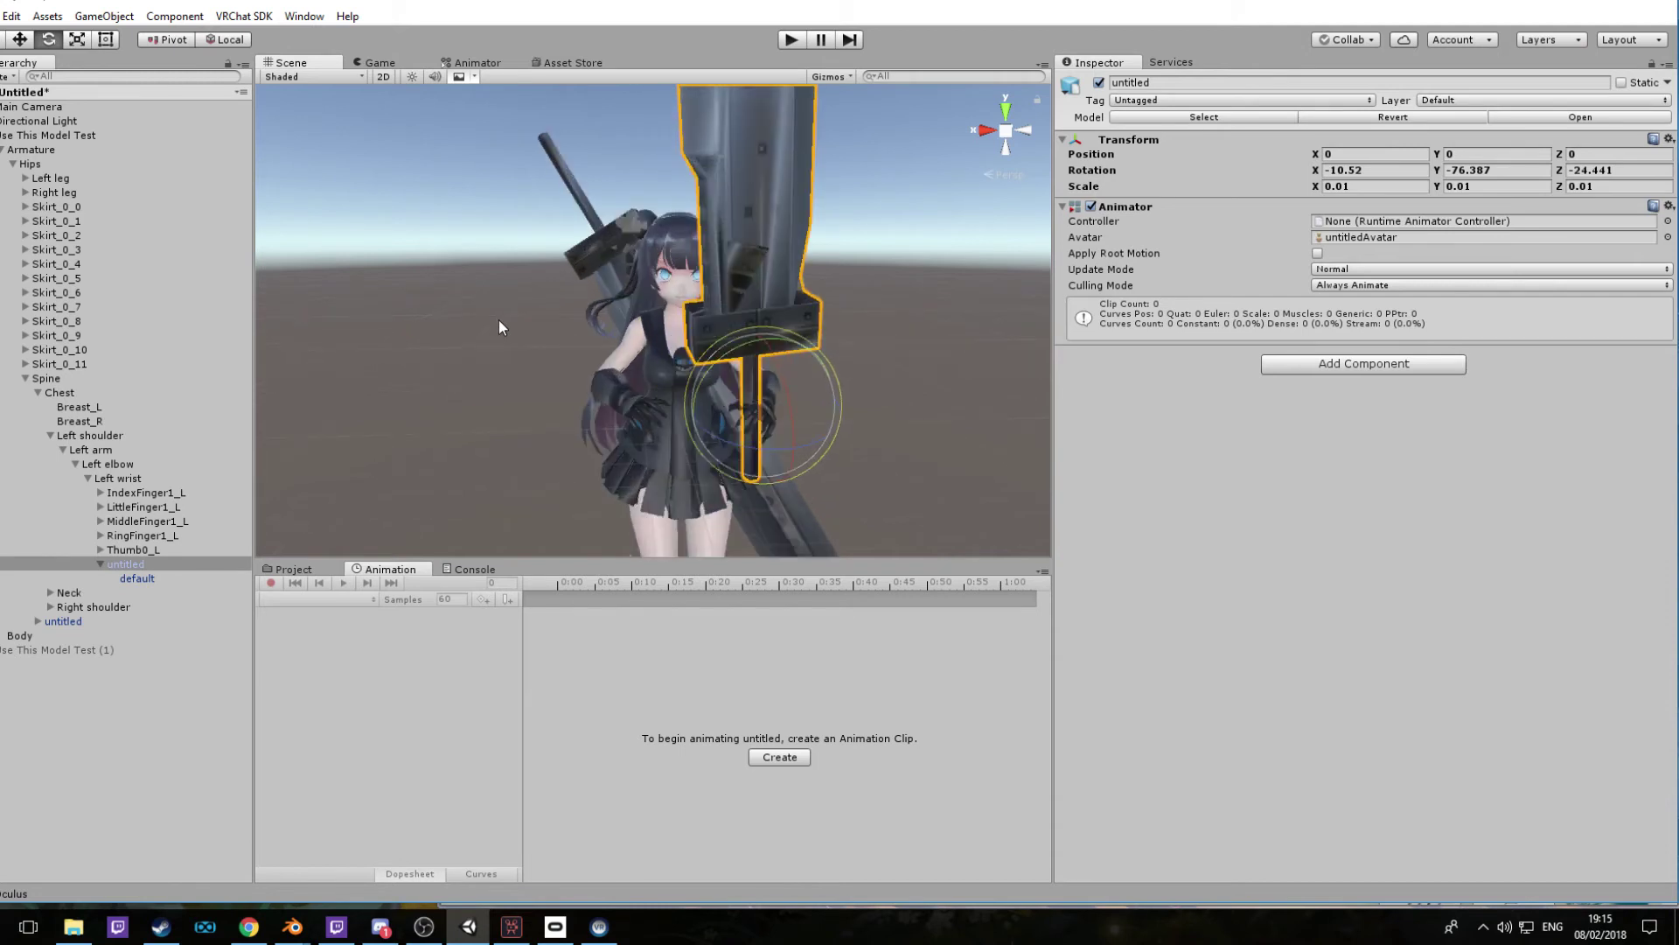
scroll(609, 249, "down", 2)
middle_click_drag(608, 249, 564, 329)
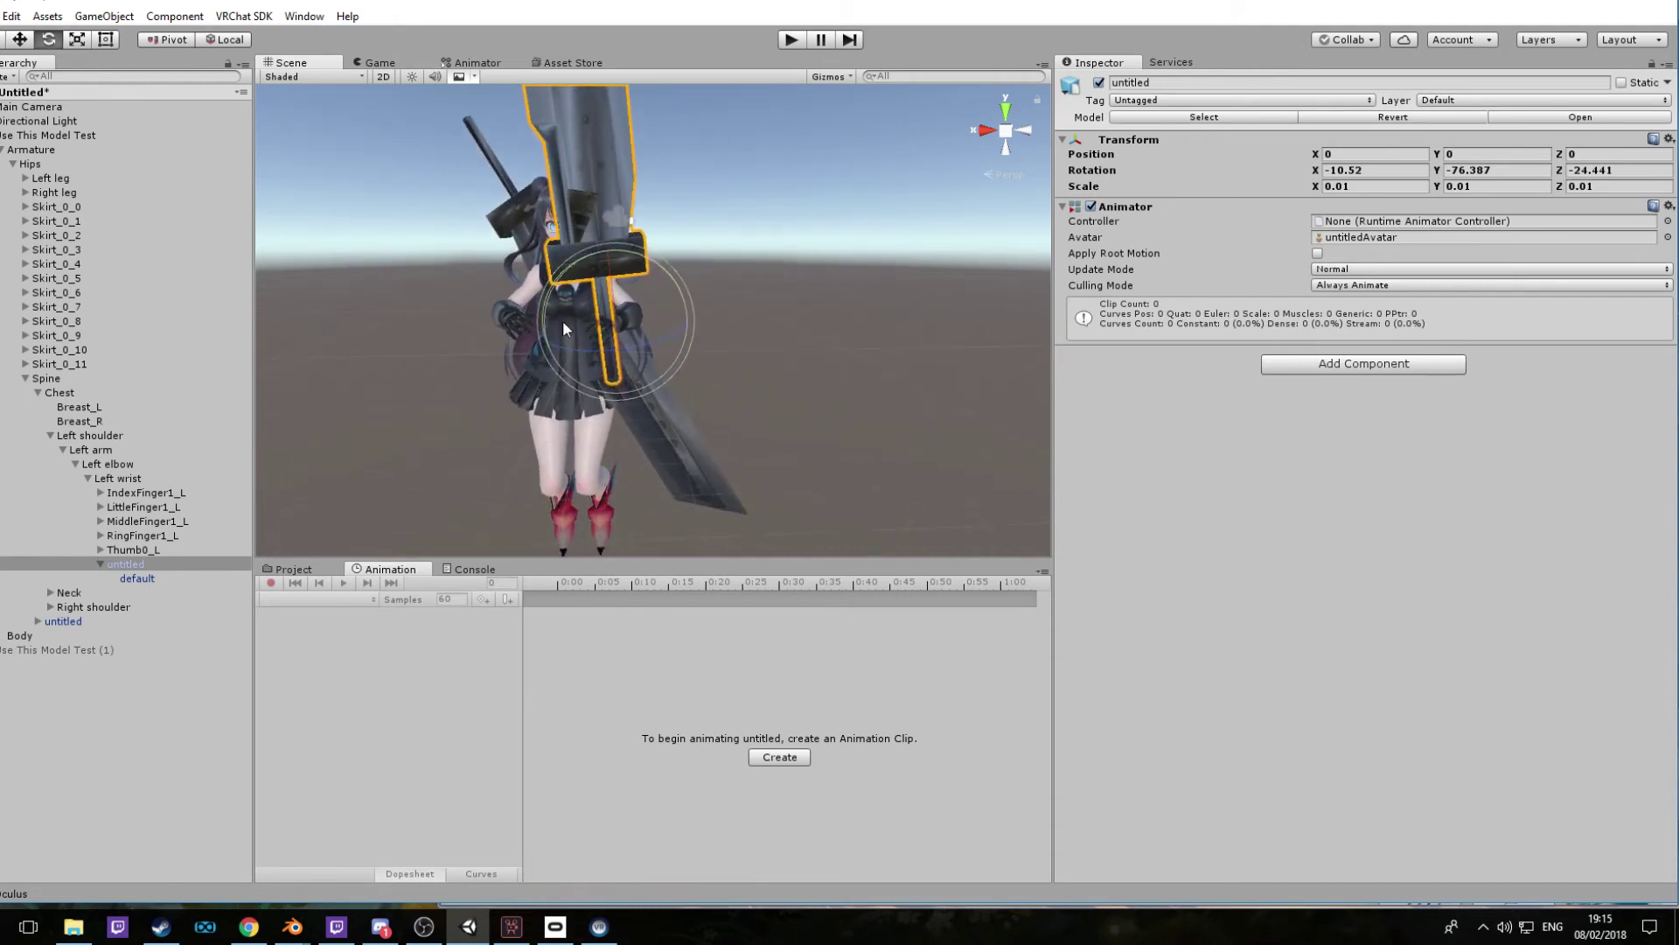
Turn the wrist sword about its blade axis to a Z rotation of about -209.039
left_click_drag(555, 343, 720, 317)
scroll(747, 250, "down", 5)
middle_click_drag(747, 250, 771, 311)
scroll(771, 311, "down", 1)
left_click_drag(682, 470, 743, 411)
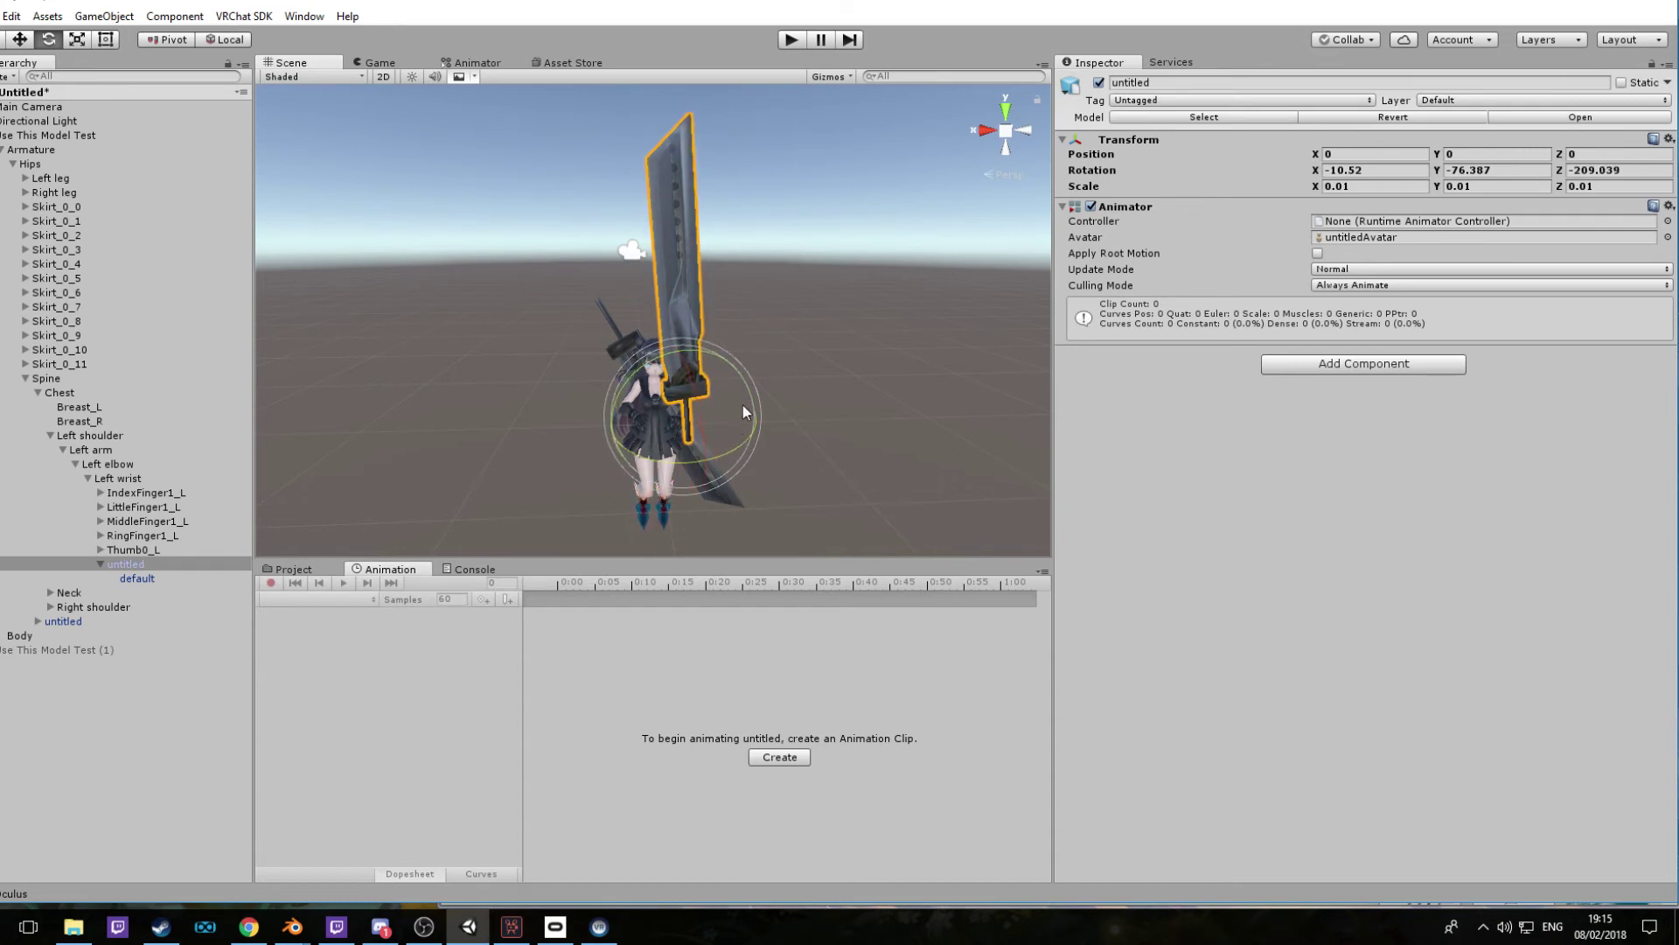
scroll(770, 376, "up", 6)
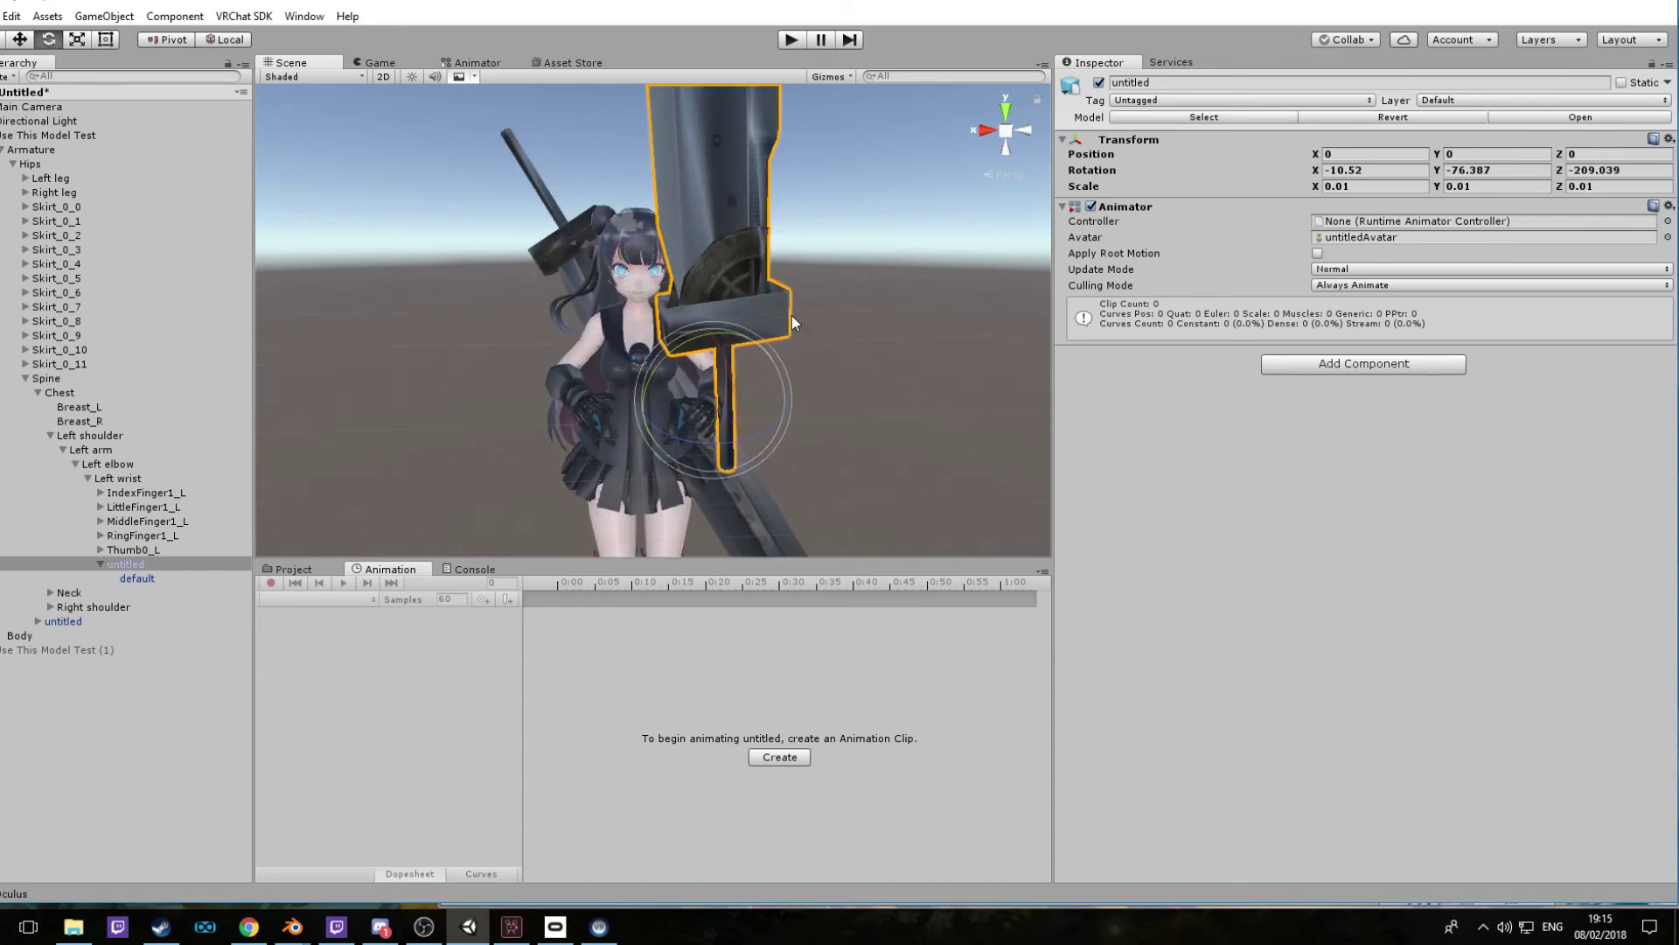
Tilt the wrist sword across the avatar's front to a rotation of about X -22.774, Y -109.995, Z -211.746
left_click_drag(691, 322, 612, 382)
middle_click_drag(612, 382, 813, 351)
left_click_drag(813, 351, 769, 324, "alt")
mouse_move(769, 324)
middle_mouse_down()
mouse_move(736, 339)
mouse_move(749, 306)
middle_mouse_up()
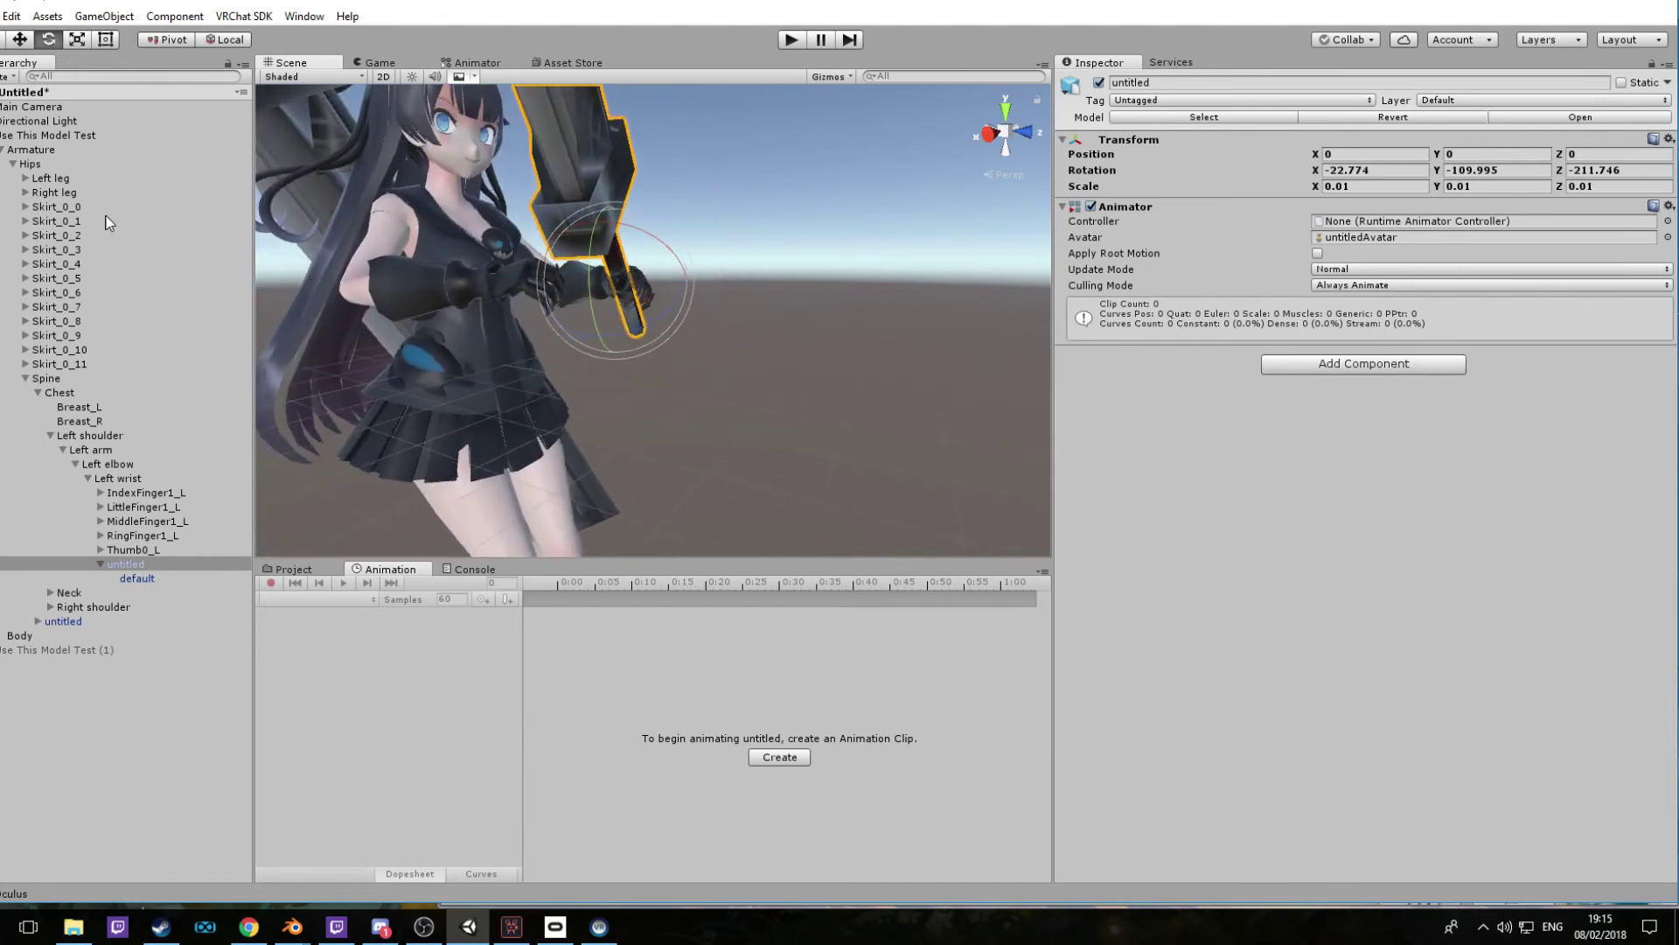
Move the wrist sword slightly along the left hand to about X 0.00005, Y 0.00032, Z 0.00025
left_click(19, 40)
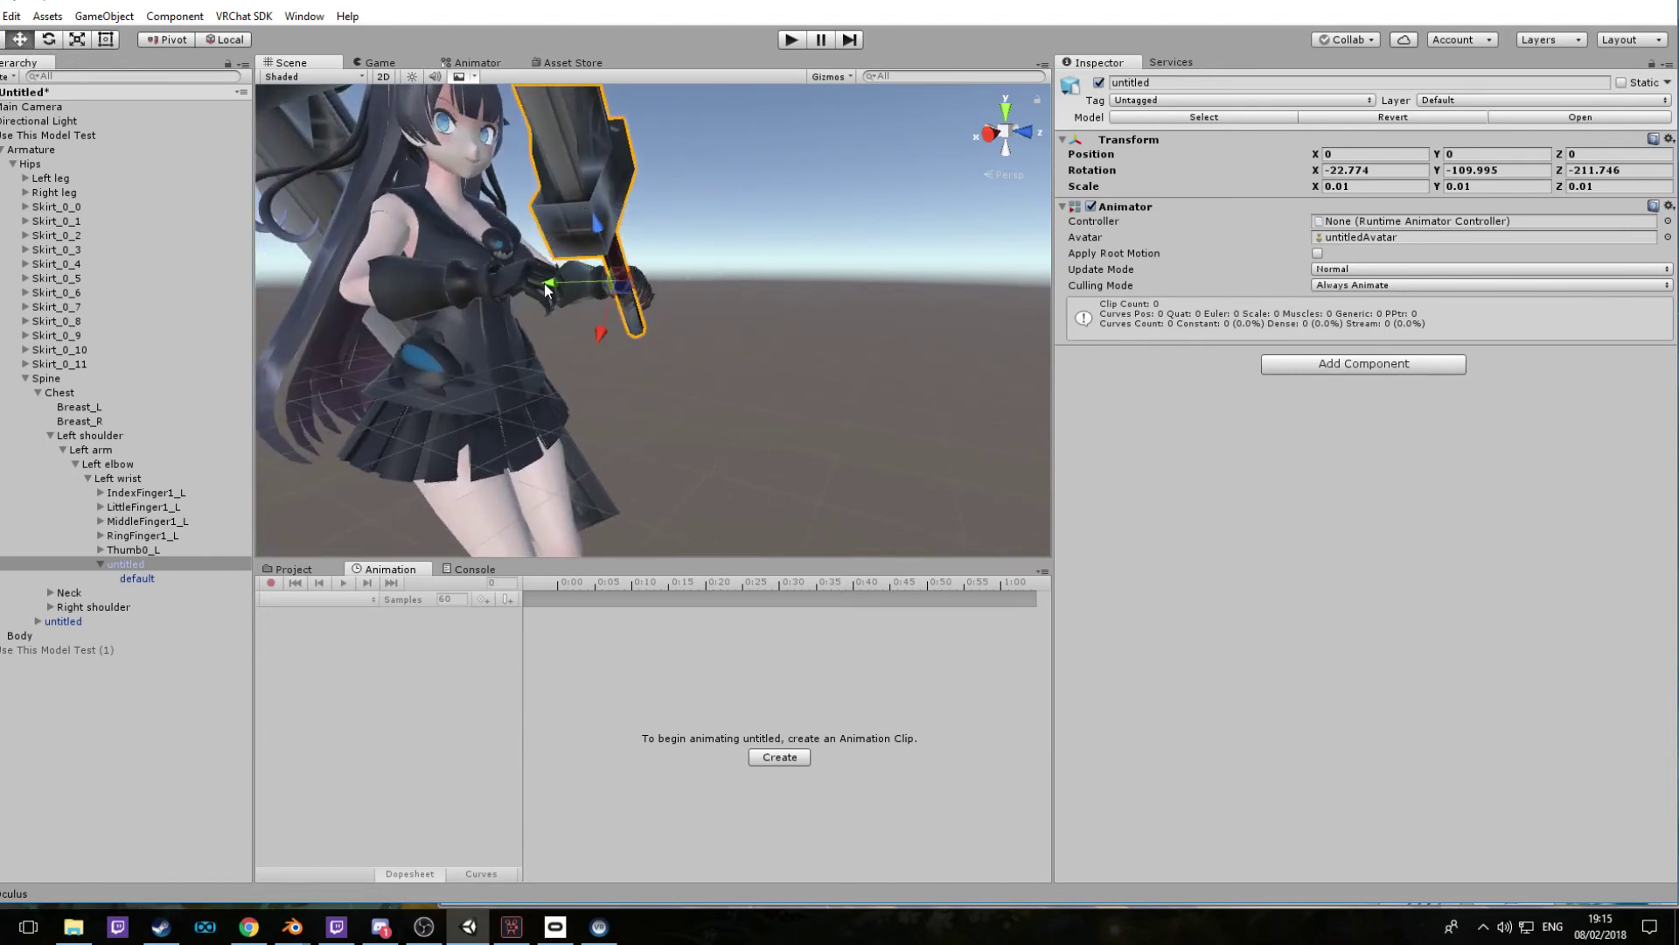
left_click_drag(546, 285, 560, 281)
left_click_drag(560, 280, 789, 281, "alt")
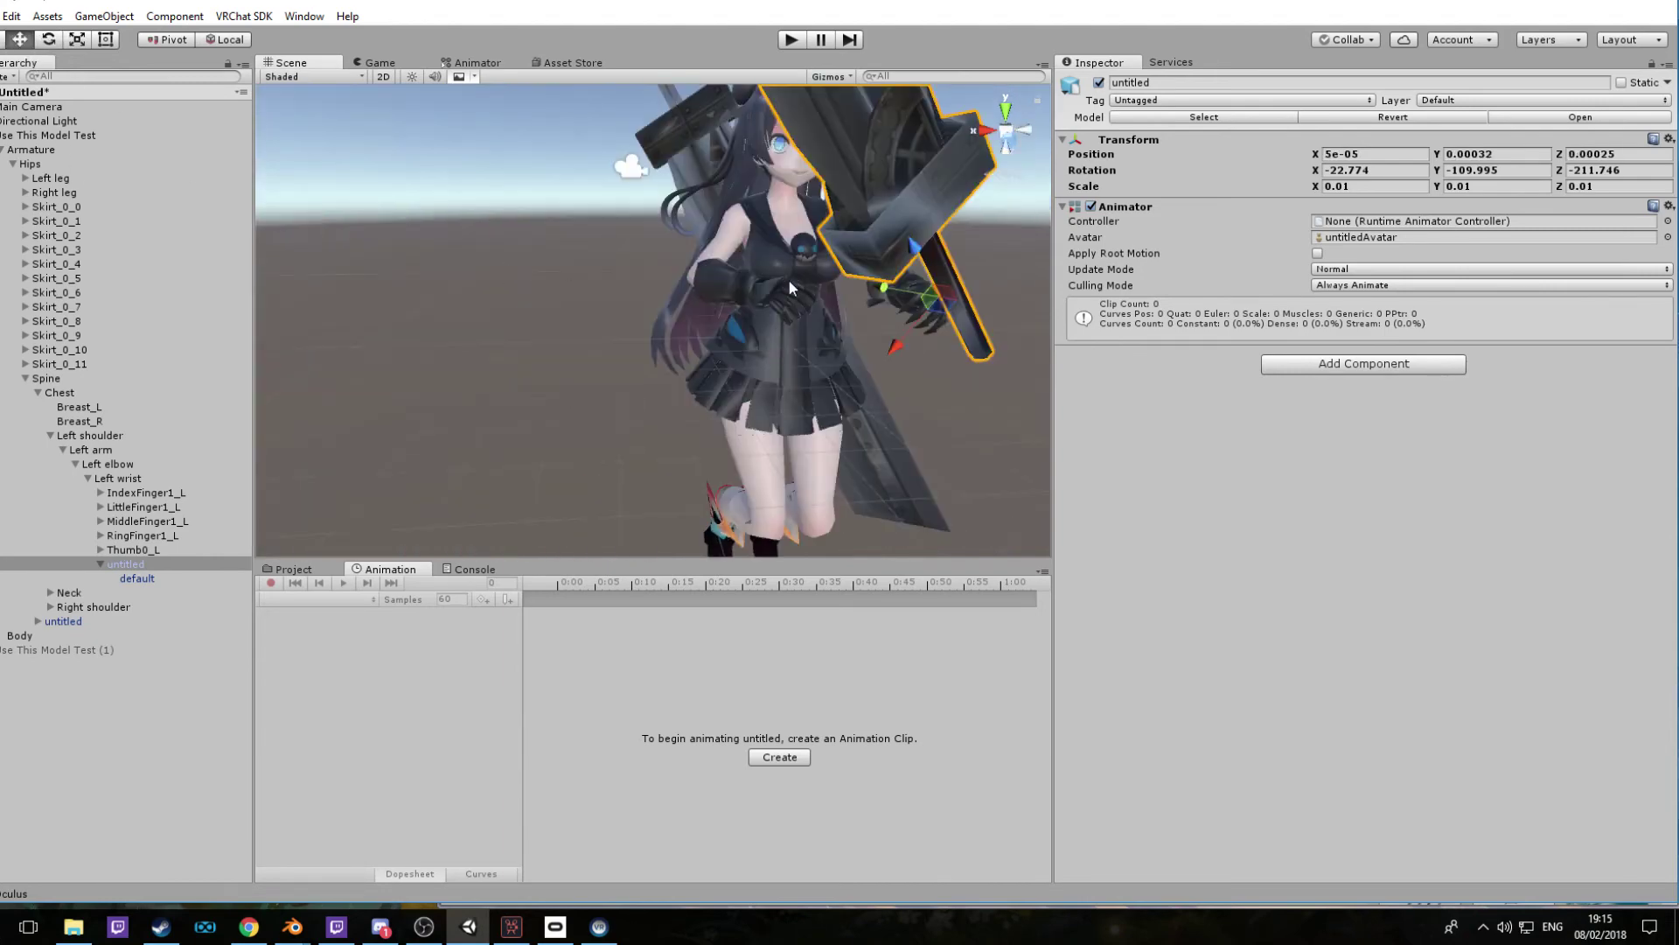
key("d")
right_click_drag(789, 280, 618, 270)
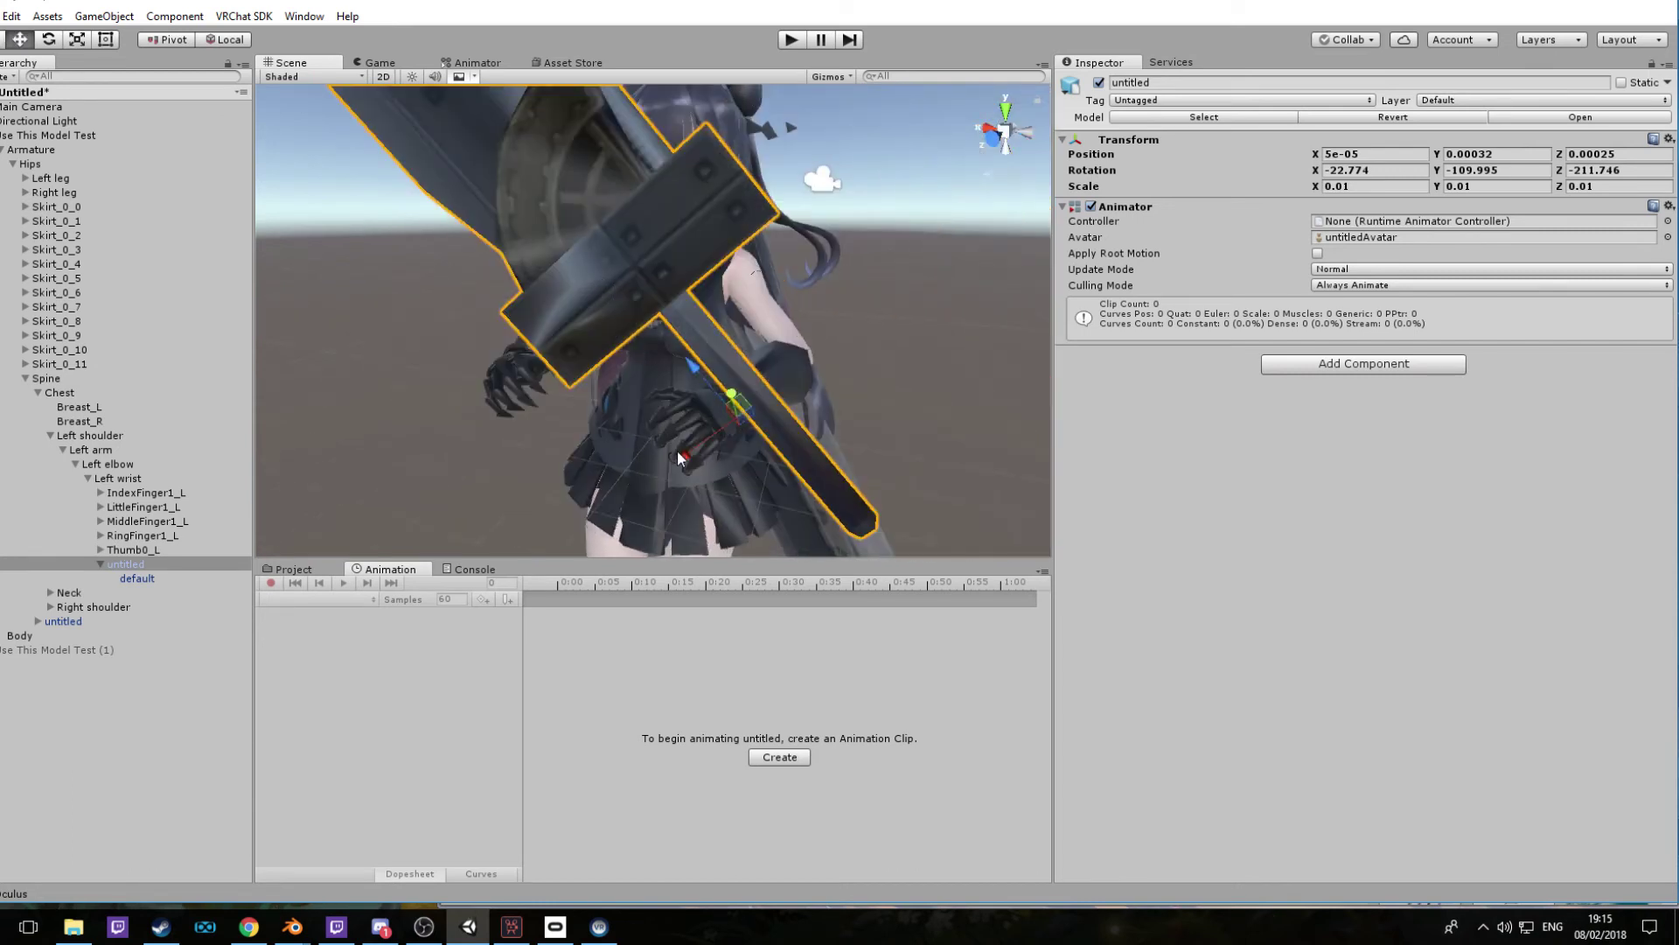
Shift the sword's handle into the left hand, placing it at about X 0.00057, Y 0.00064, Z -0.00028
left_click_drag(678, 457, 843, 357)
middle_click_drag(843, 357, 776, 346)
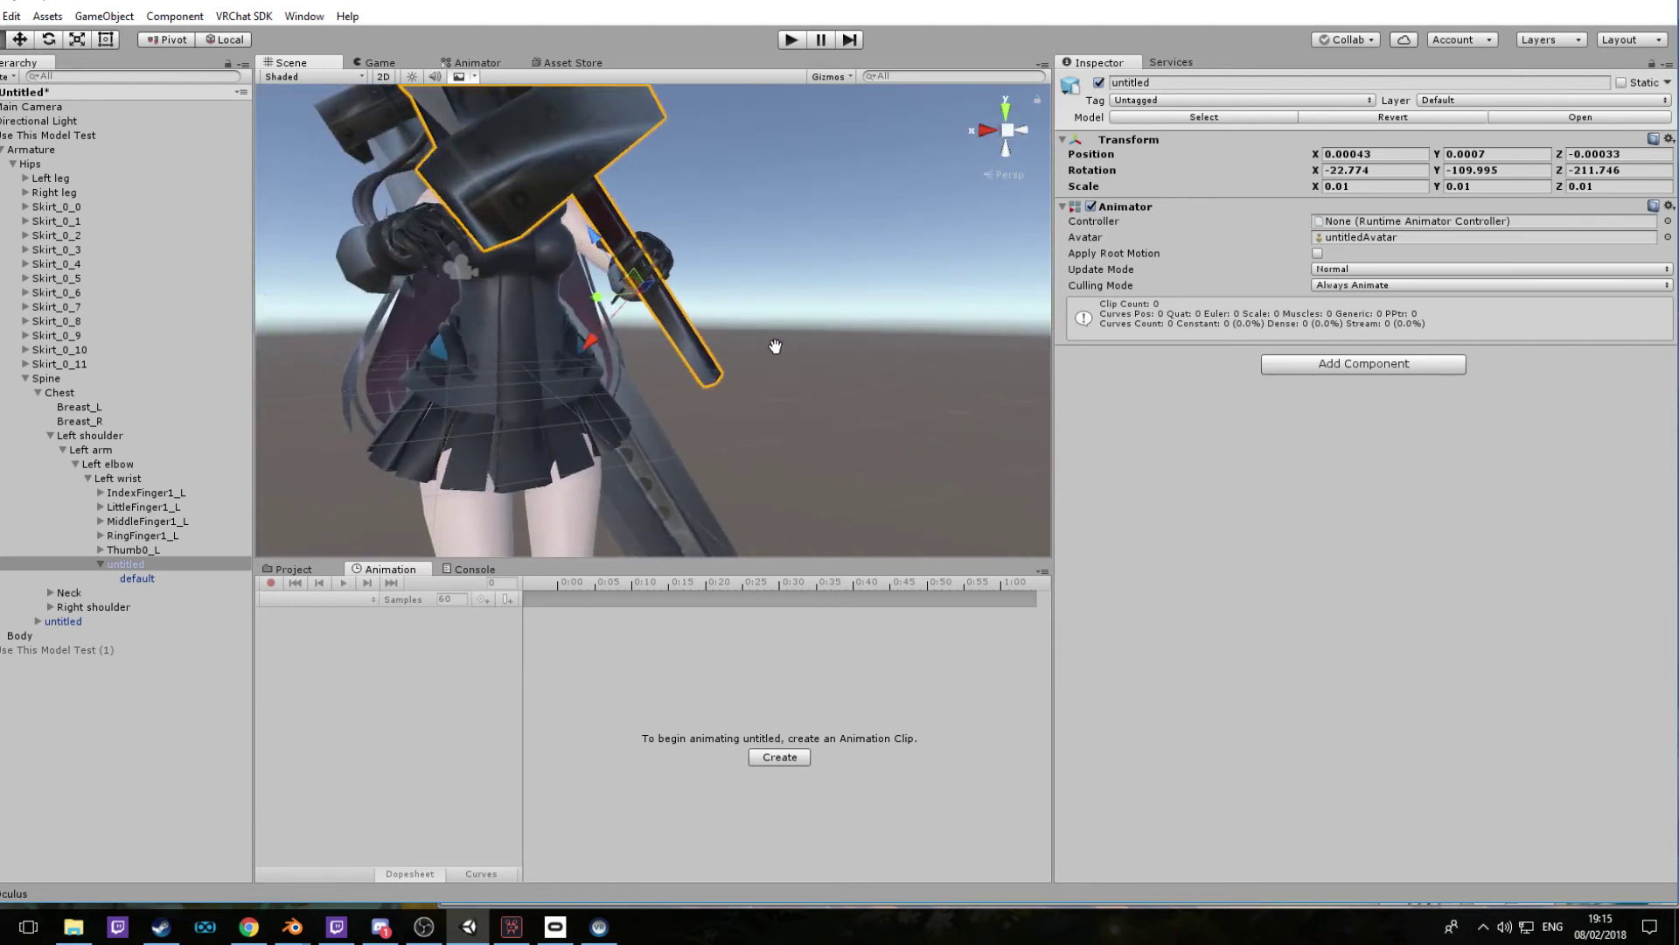
left_click_drag(593, 243, 601, 257)
left_click_drag(612, 254, 752, 242, "alt")
middle_click_drag(752, 241, 900, 149)
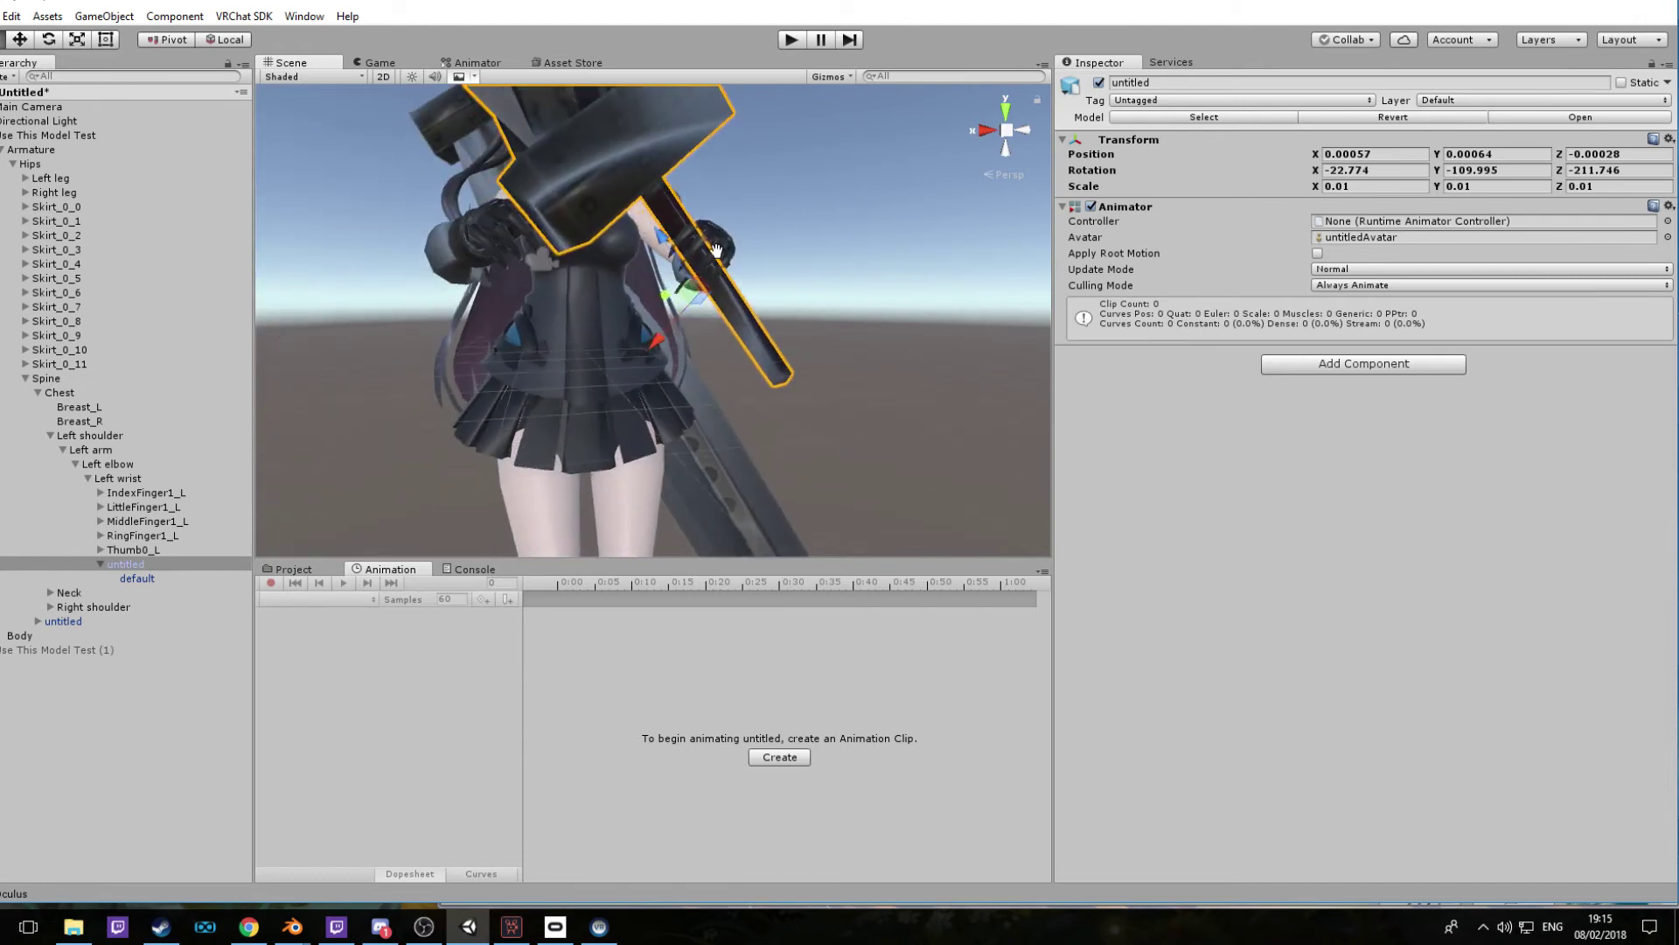
Fine-tune the wrist sword's rotation to about X -23.128, Y -121.523, Z -210.788 to fit the left hand's grip
scroll(831, 218, "up", 3)
middle_click_drag(831, 219, 589, 254)
left_click_drag(590, 255, 631, 252, "alt")
middle_click_drag(632, 252, 283, 264)
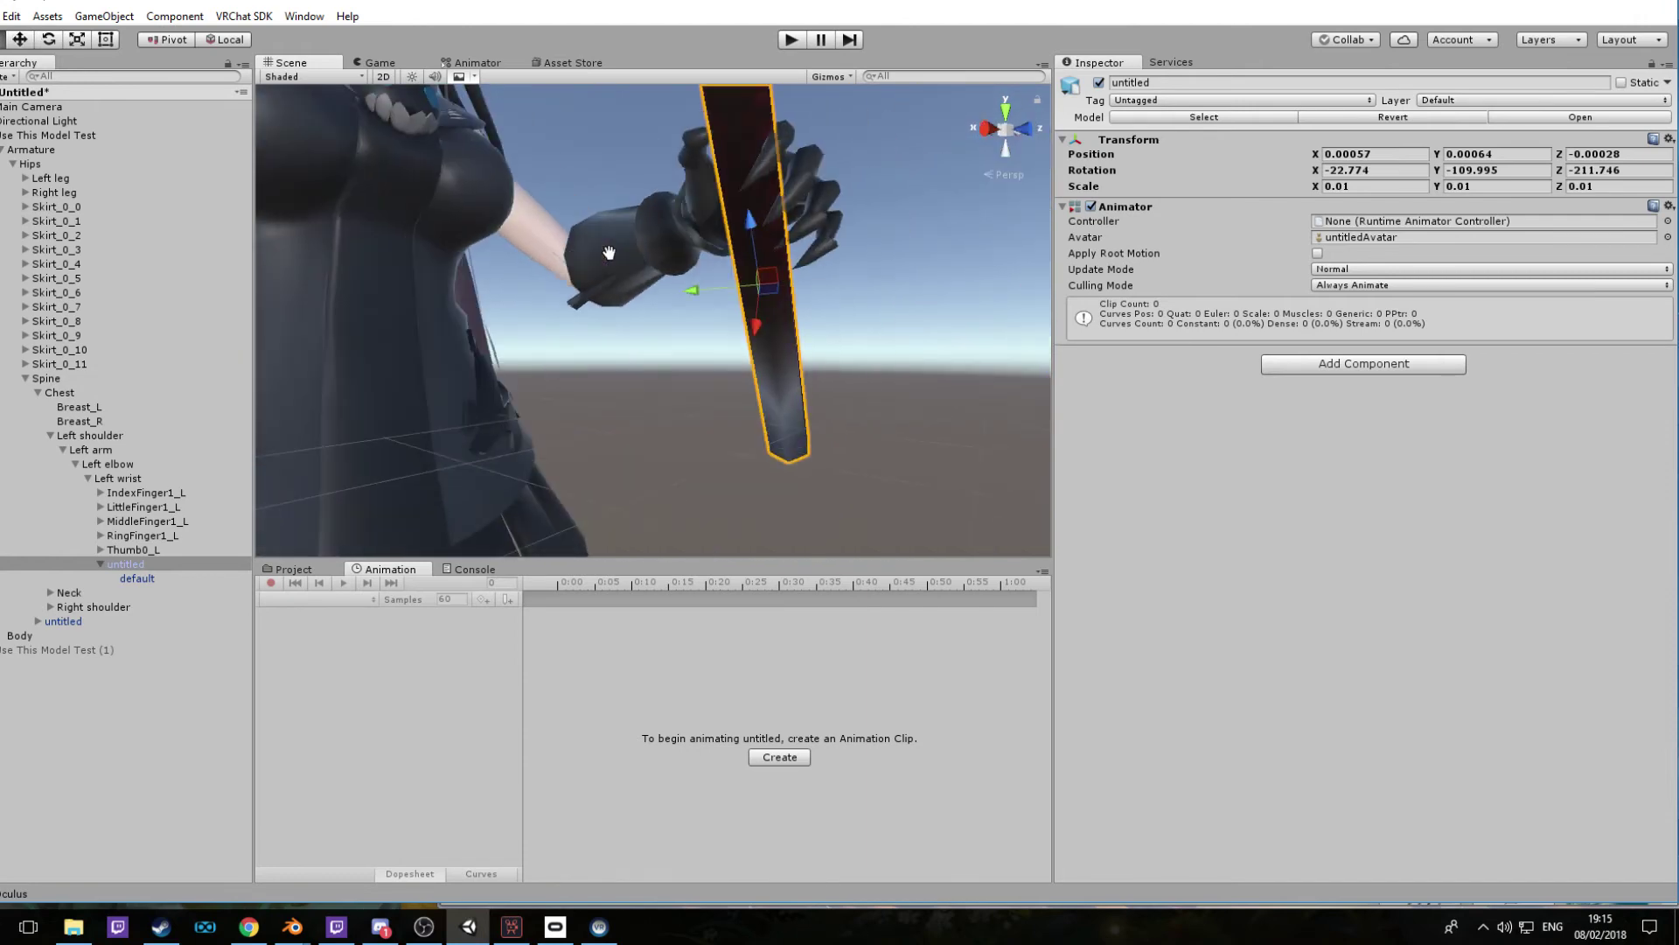
middle_click_drag(722, 223, 437, 262)
left_click_drag(677, 236, 460, 544, "alt")
left_click(49, 42)
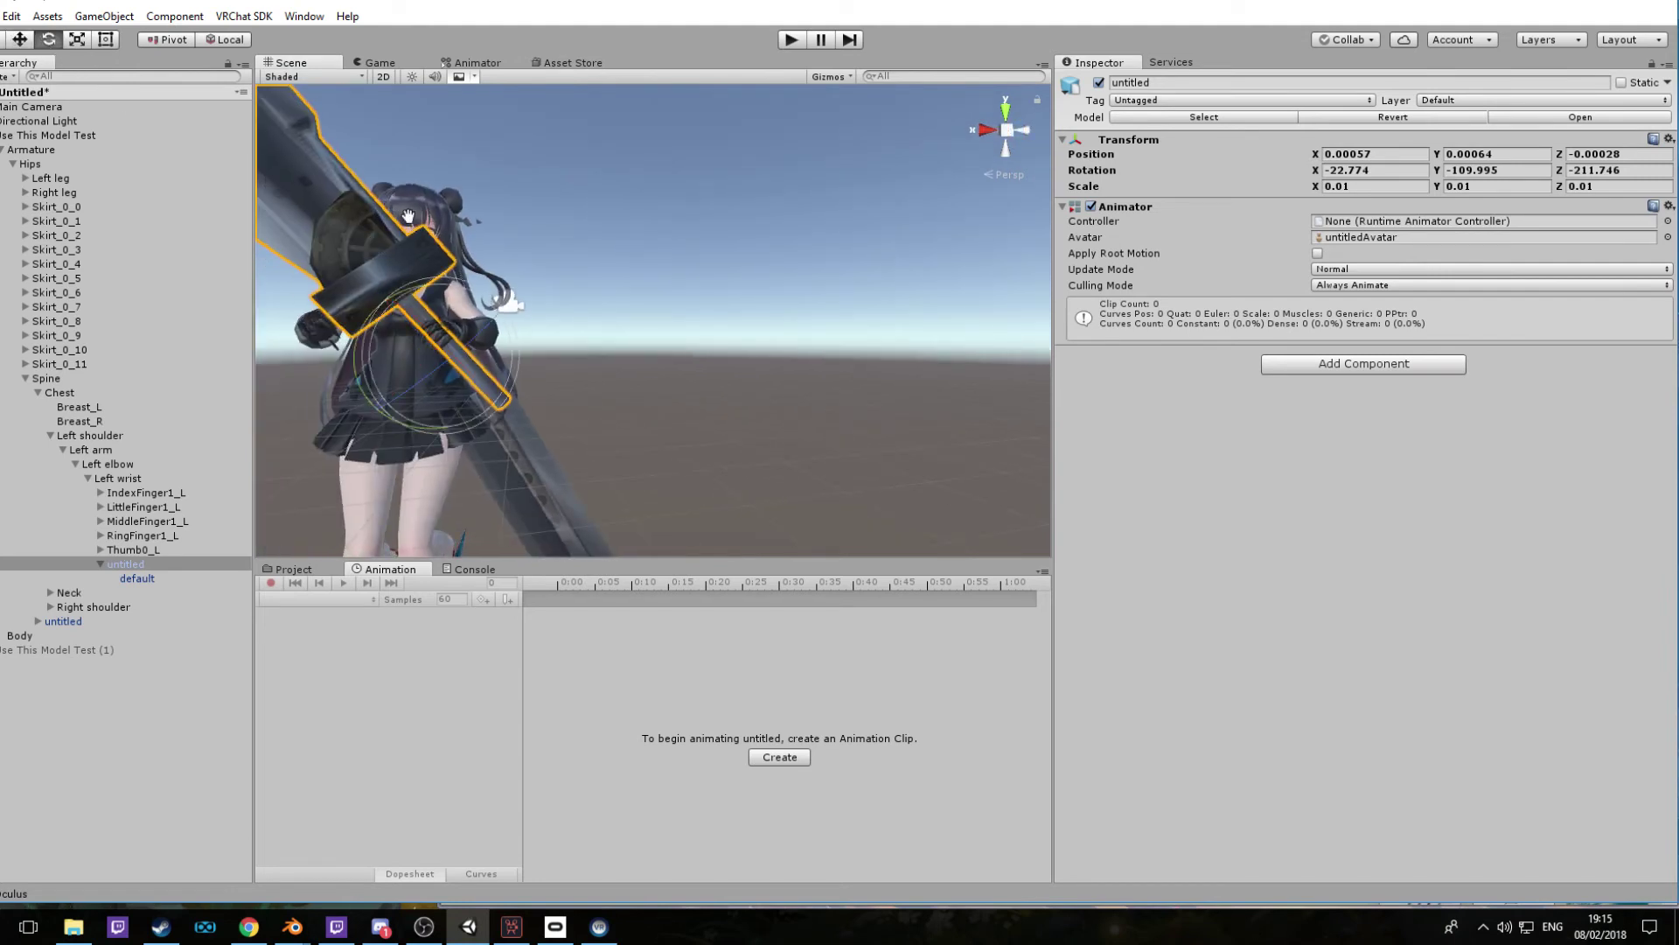
middle_click_drag(408, 216, 470, 236)
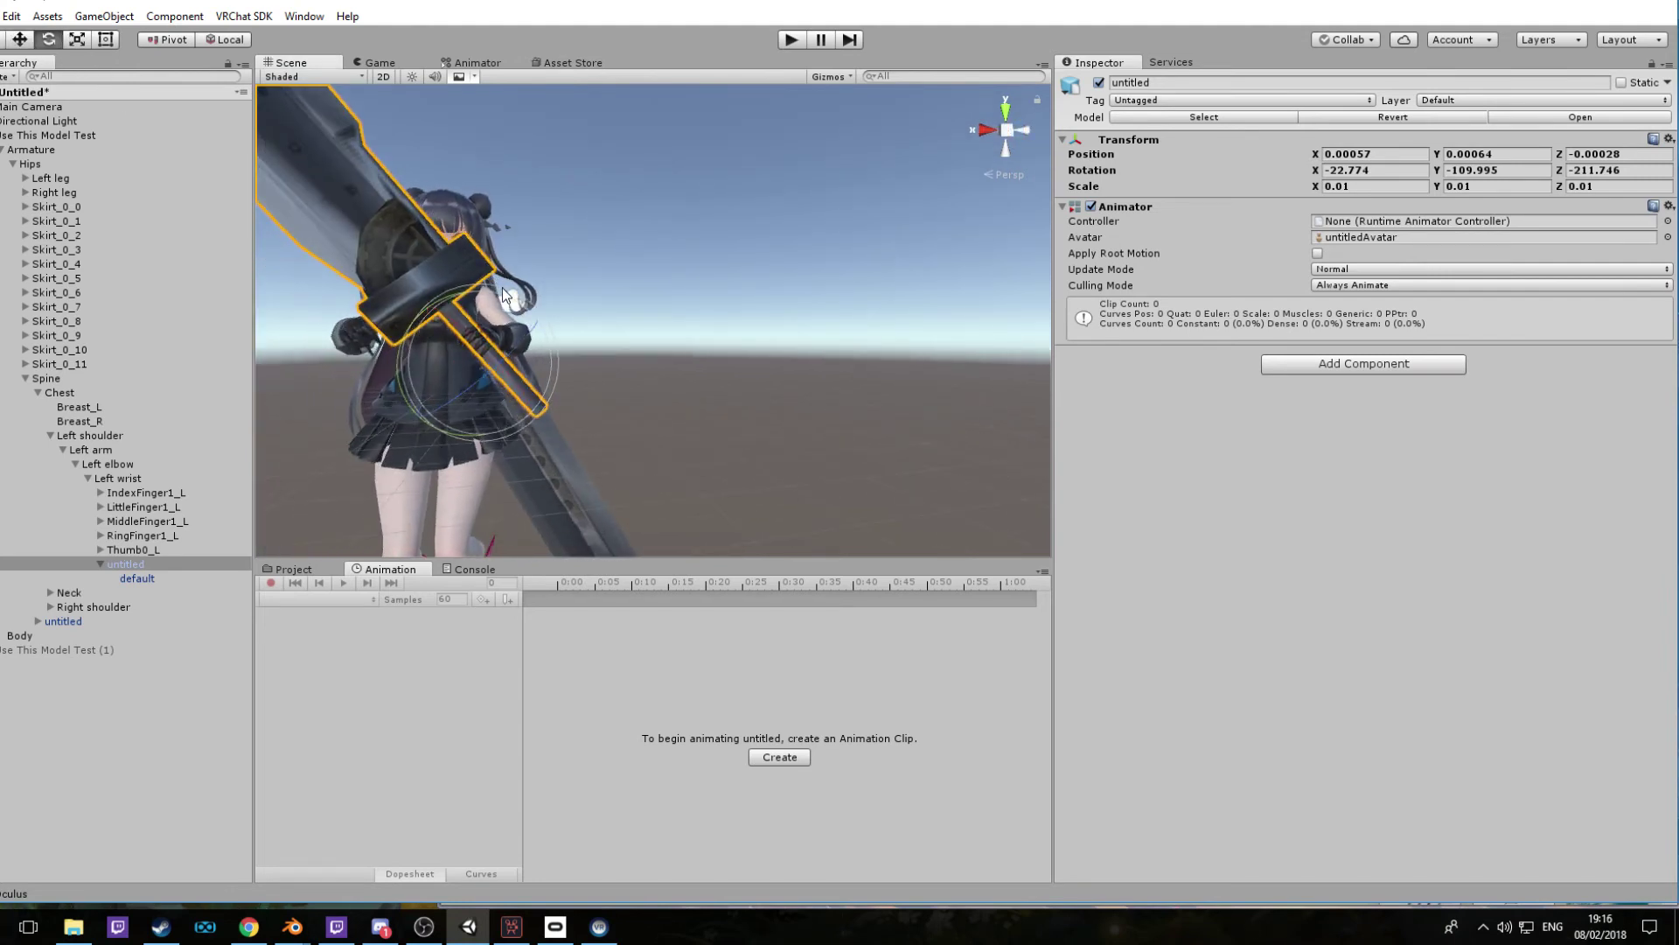
left_click_drag(502, 287, 474, 283)
middle_click_drag(499, 204, 568, 199)
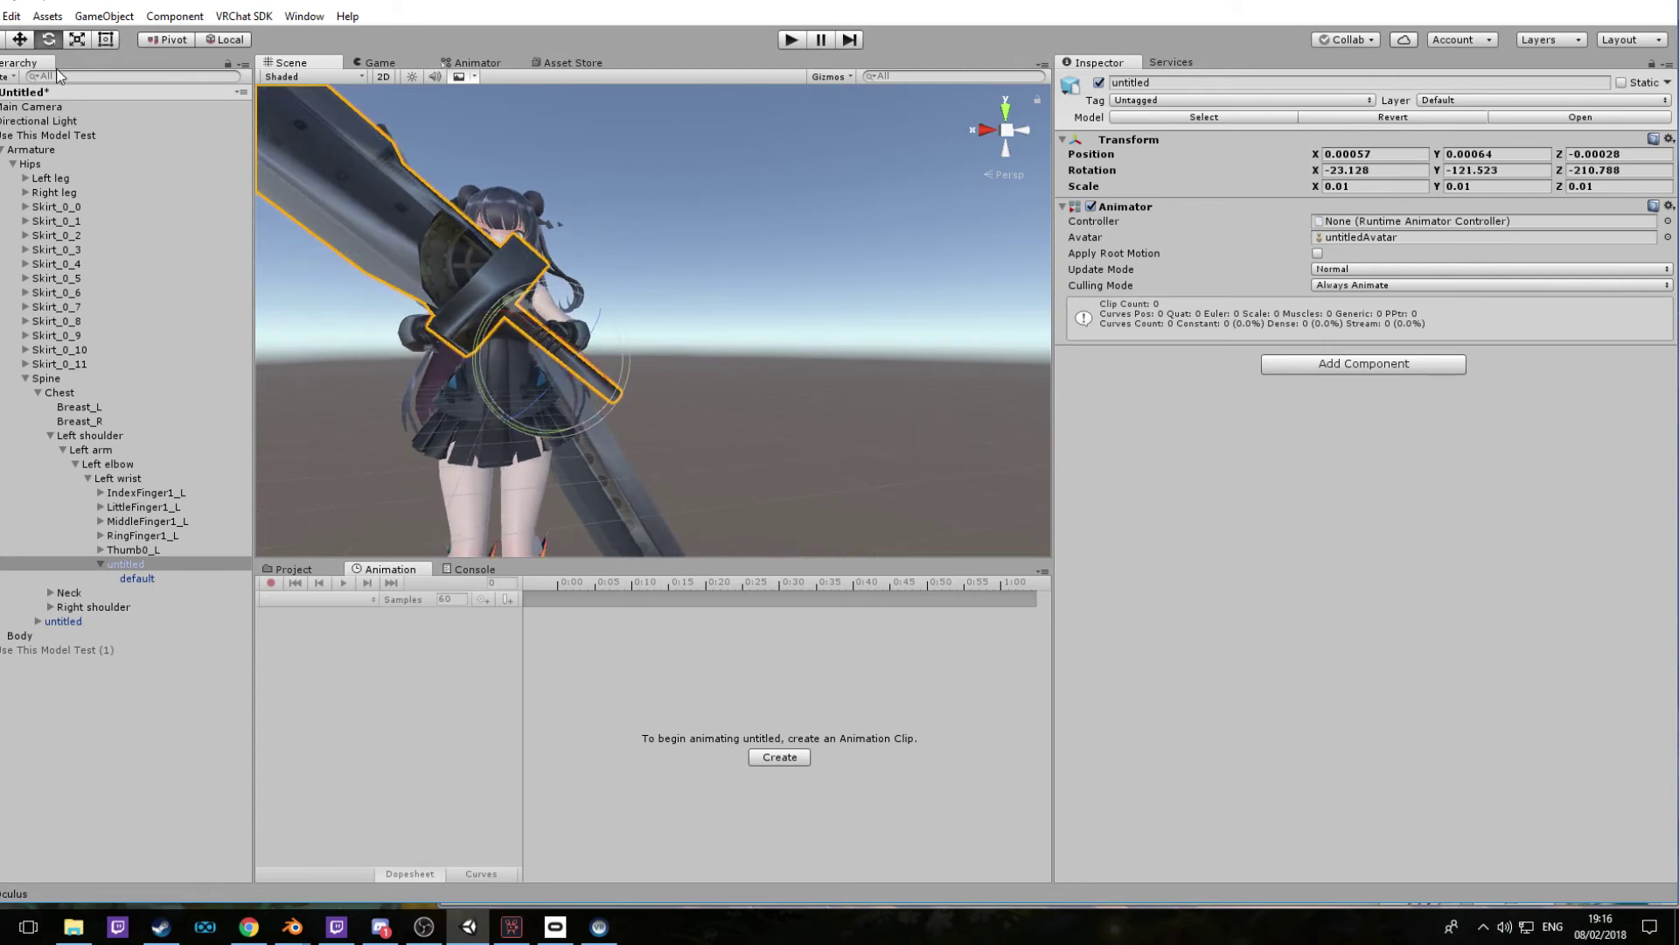
Nudge the wrist sword's handle within the left hand to about X 0.000511, Y 0.000595, Z -0.00022
scroll(413, 350, "up", 5)
middle_click_drag(426, 341, 530, 271)
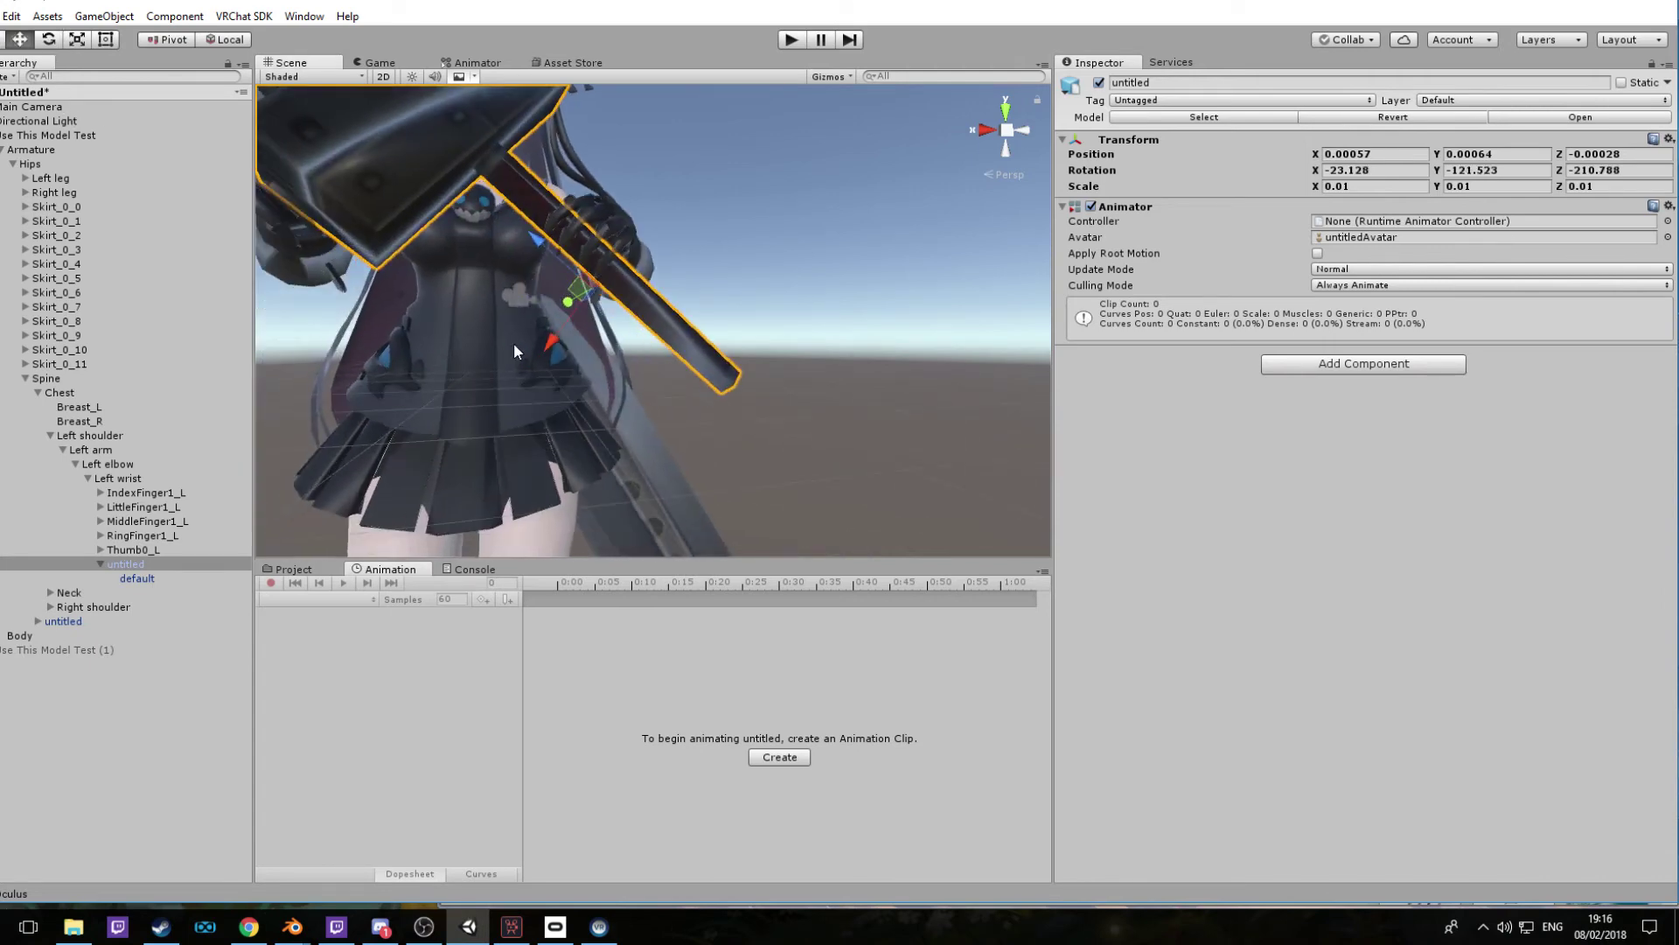
left_click_drag(551, 344, 556, 341)
middle_click_drag(549, 332, 525, 239)
scroll(574, 217, "down", 10)
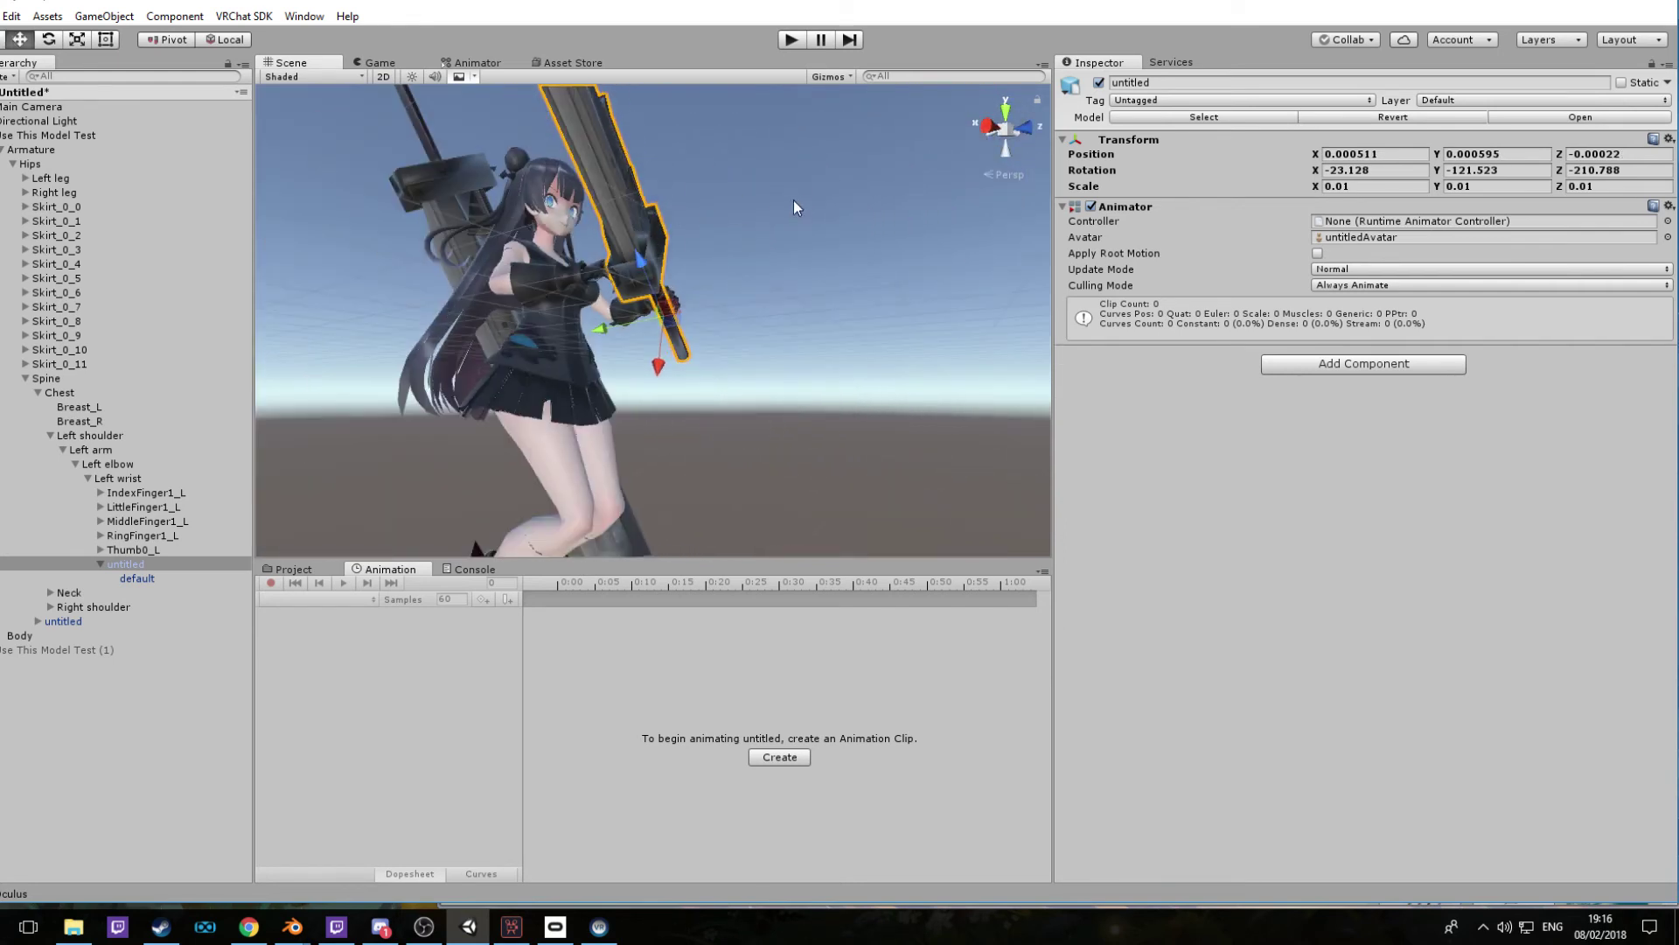
Check the sword's fit in the hand from several angles and deactivate the wrist sword object
right_click_drag(794, 201, 748, 218)
scroll(600, 270, "down", 3)
middle_click_drag(600, 278, 438, 367)
mouse_move(604, 325)
right_mouse_down()
mouse_move(667, 305)
mouse_move(605, 339)
right_mouse_up()
scroll(605, 339, "down", 3)
middle_click_drag(605, 339, 695, 262)
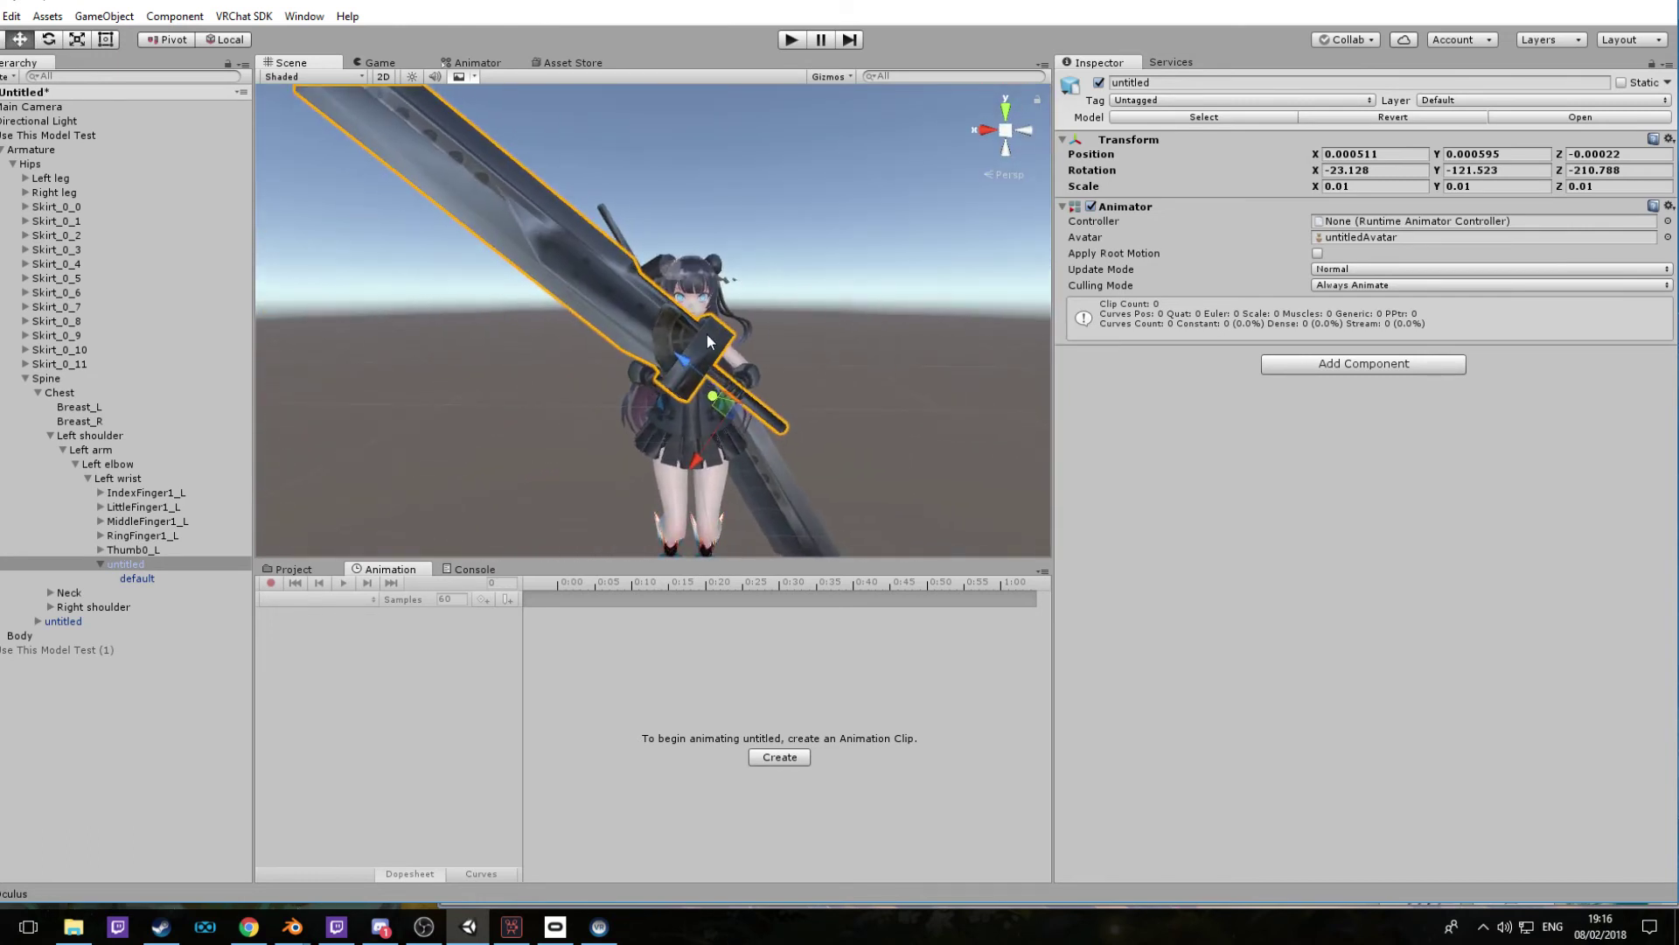
left_click(1099, 83)
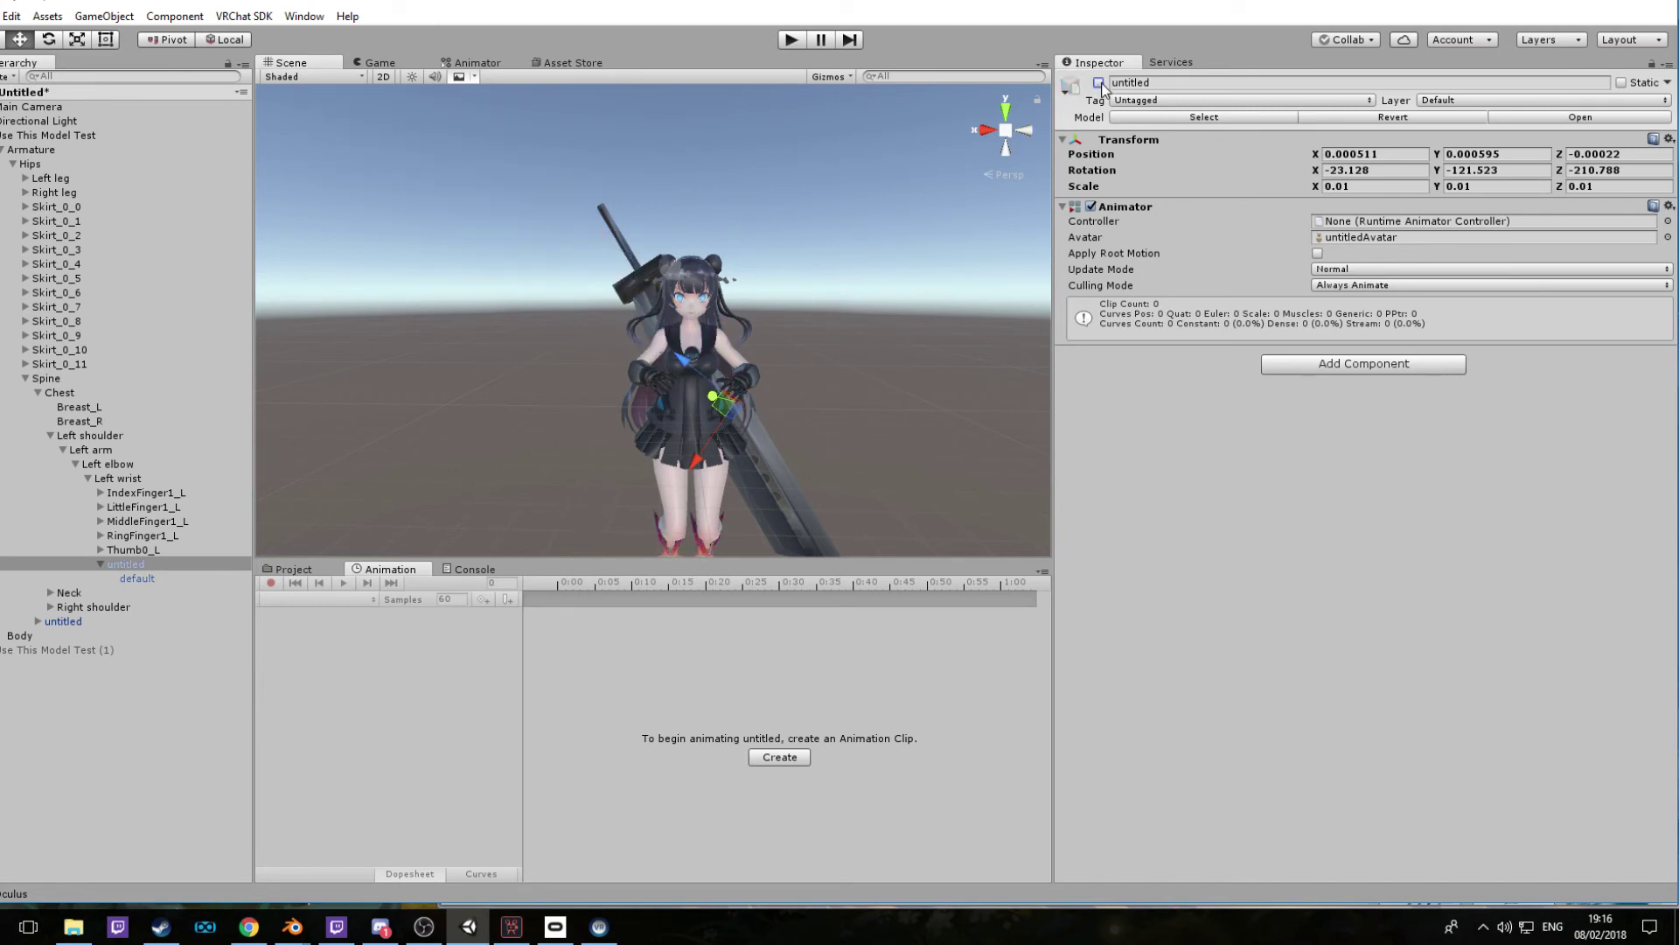
Select the Use This Model Test root and show its Sword clip in the animation timeline
left_click(292, 569)
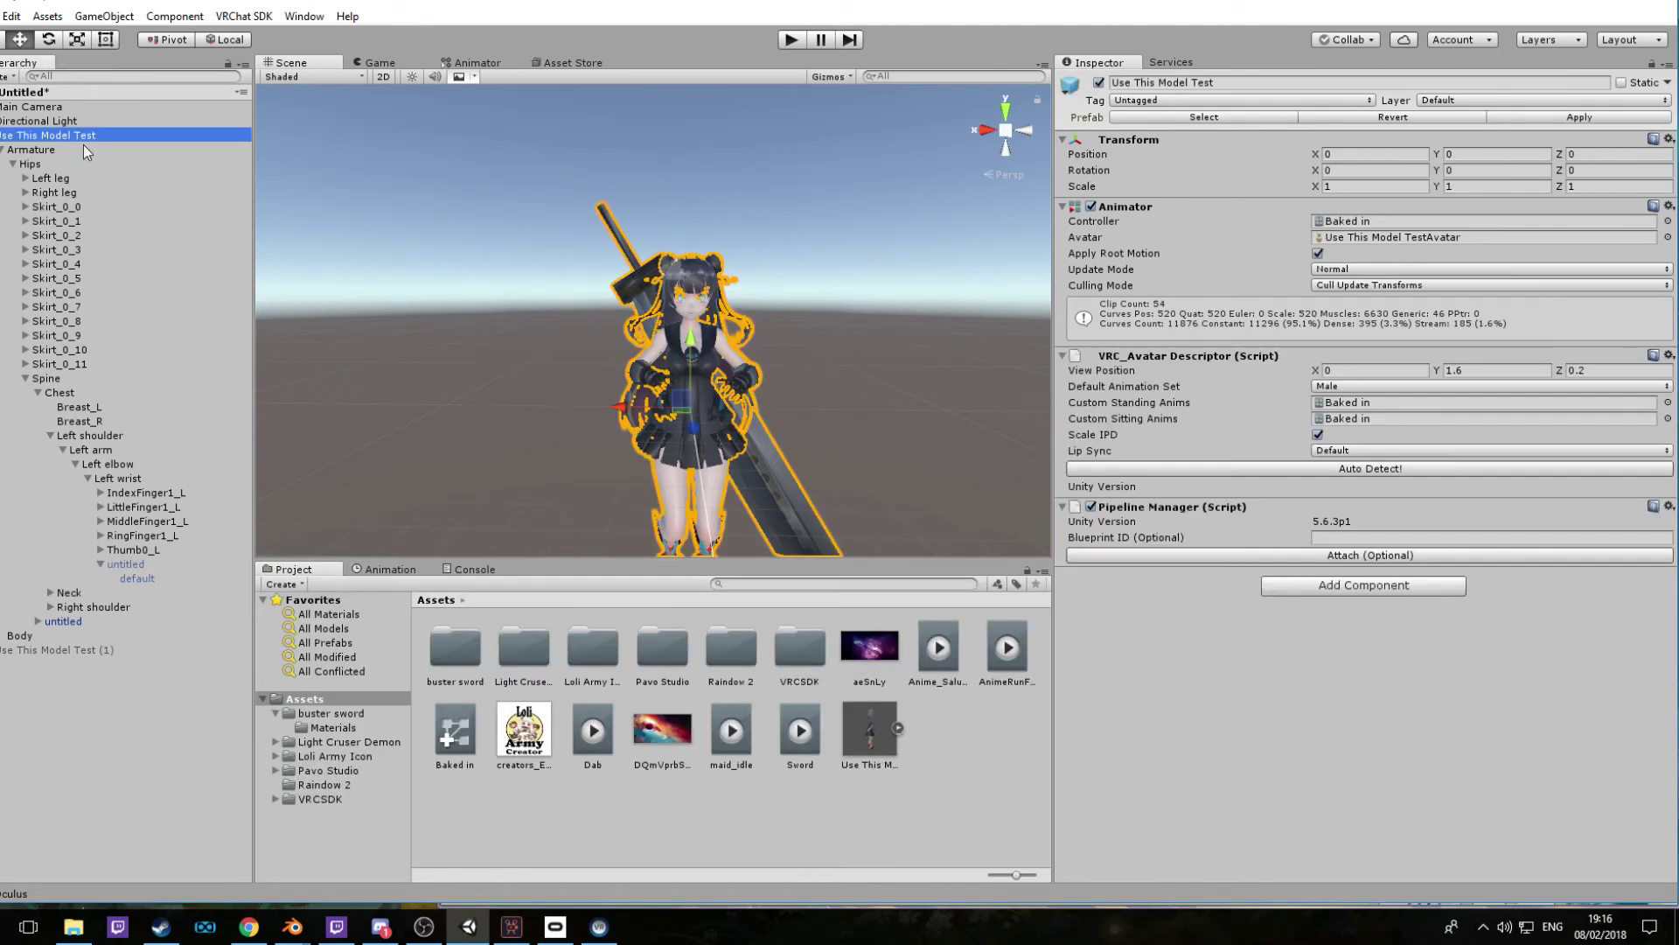
left_click(387, 568)
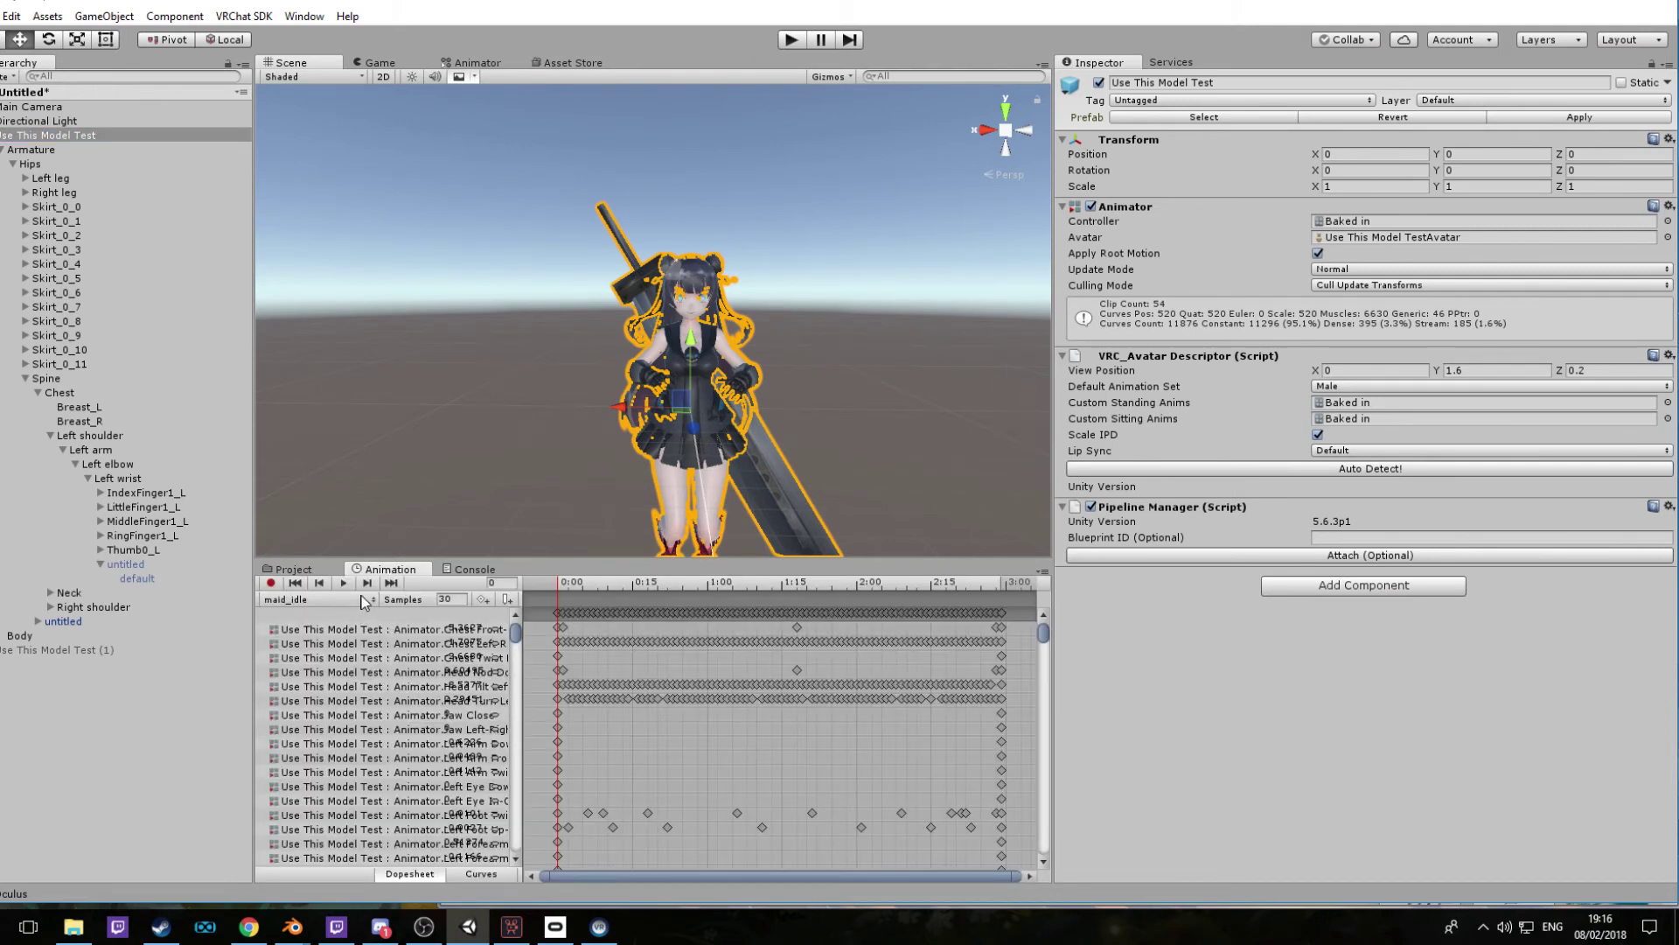
left_click(364, 602)
left_click(364, 226)
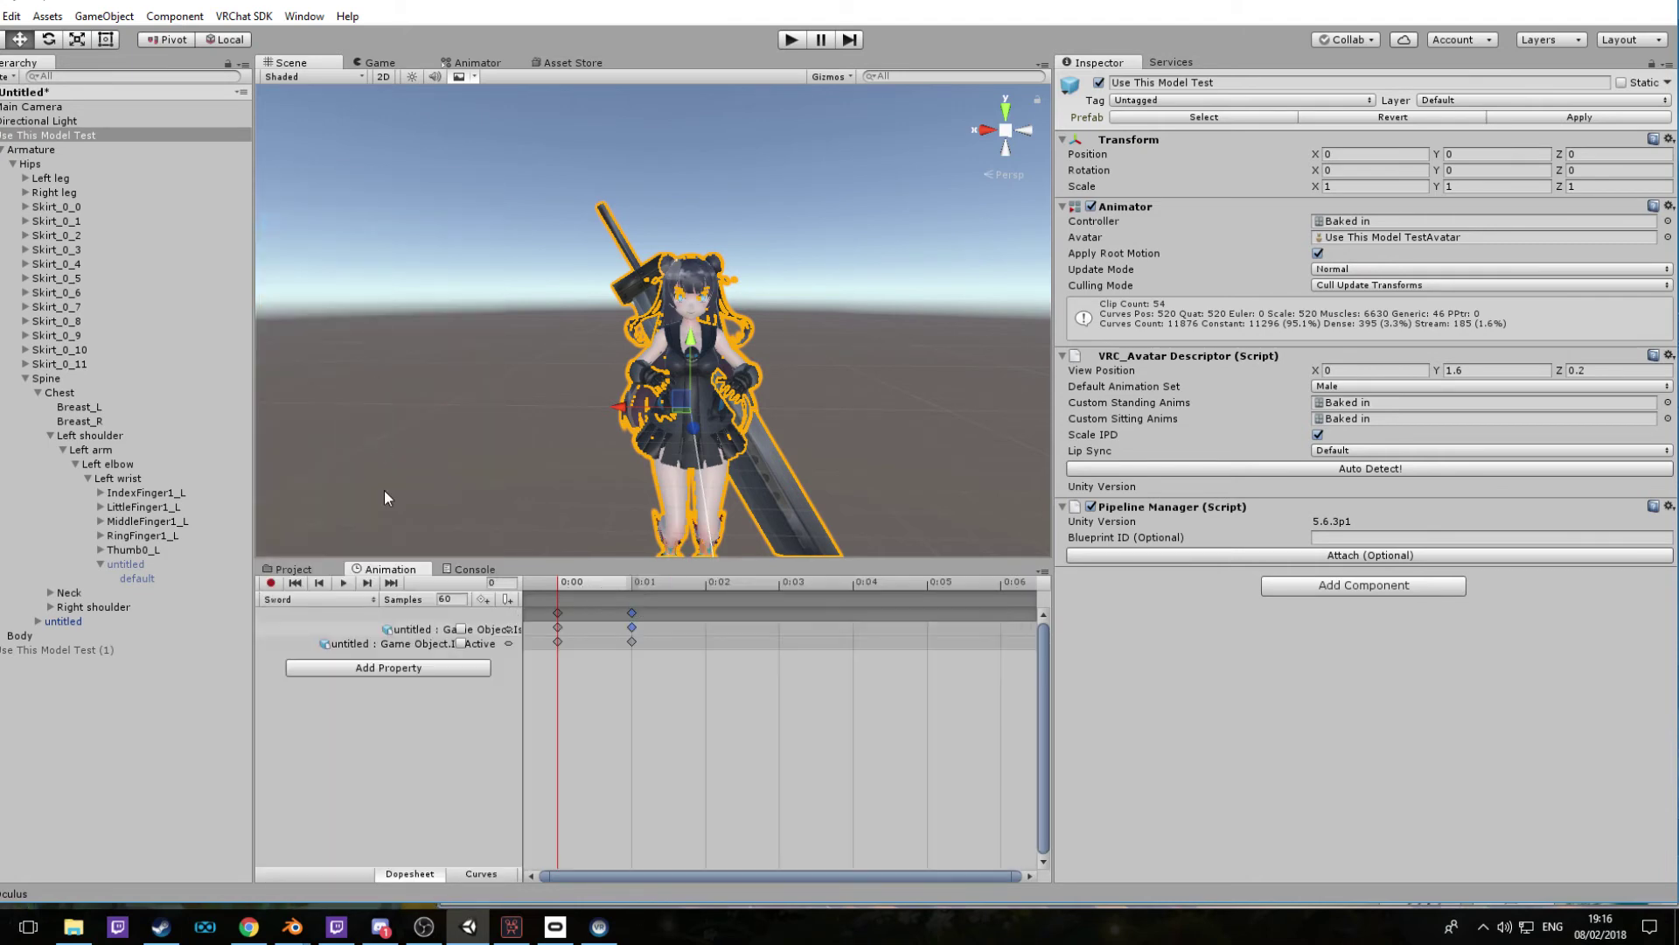
Preview the Sword clip at frames 0:00 and 0:01 and examine the repositioned sword's grip up close
left_click(633, 583)
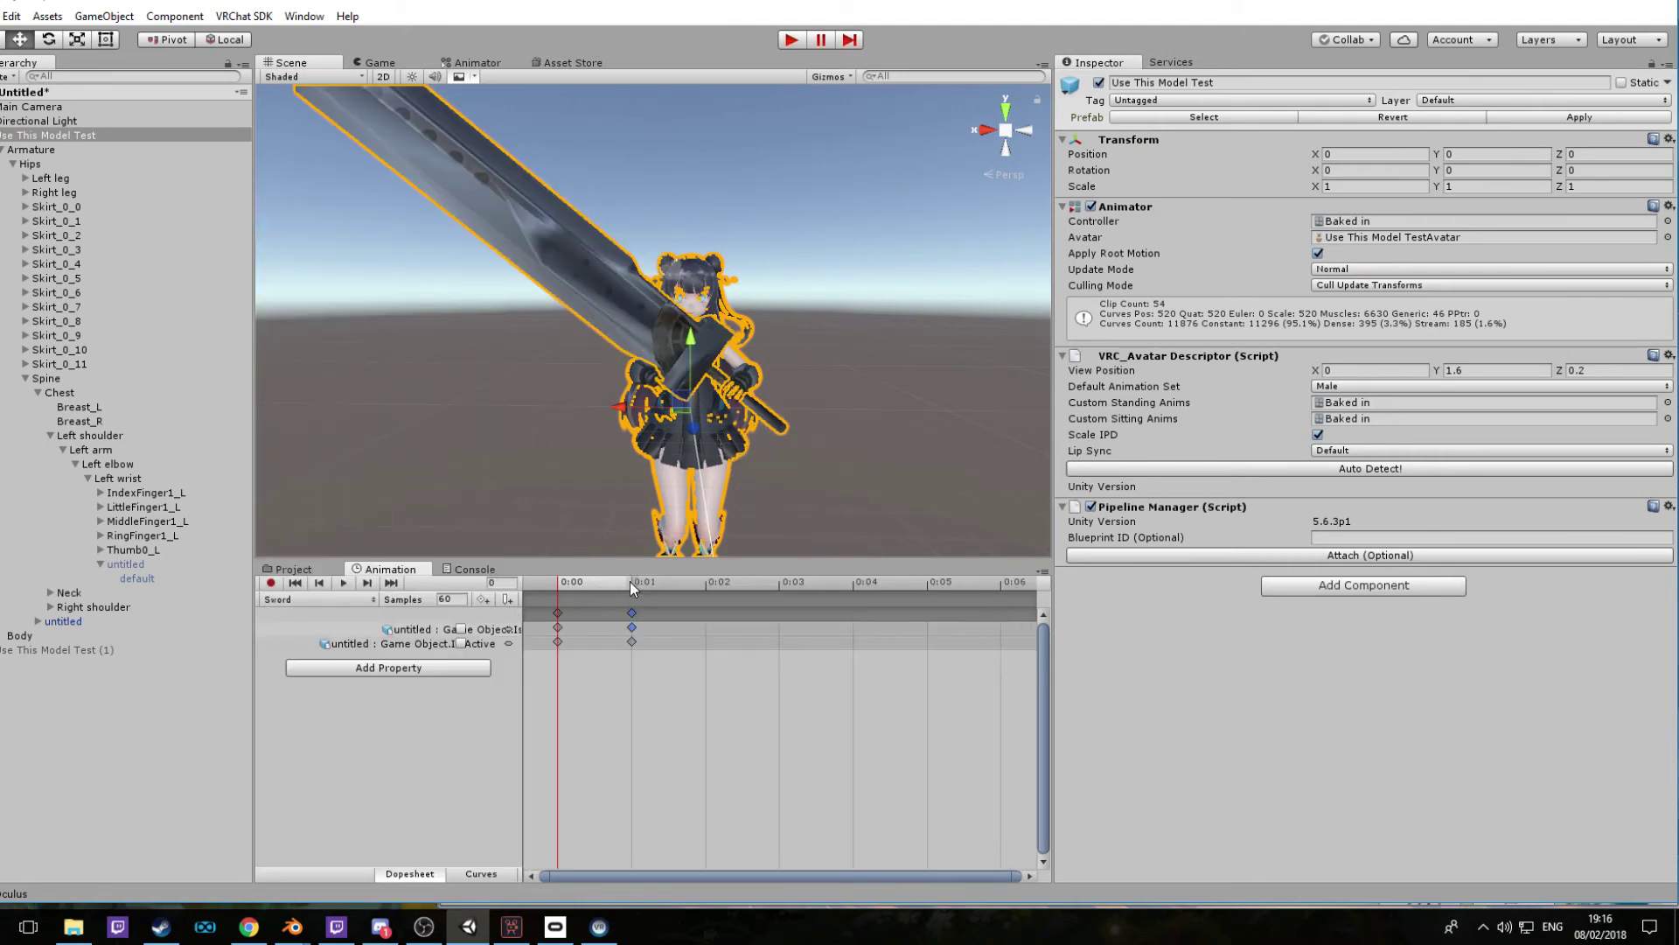
left_click(556, 581)
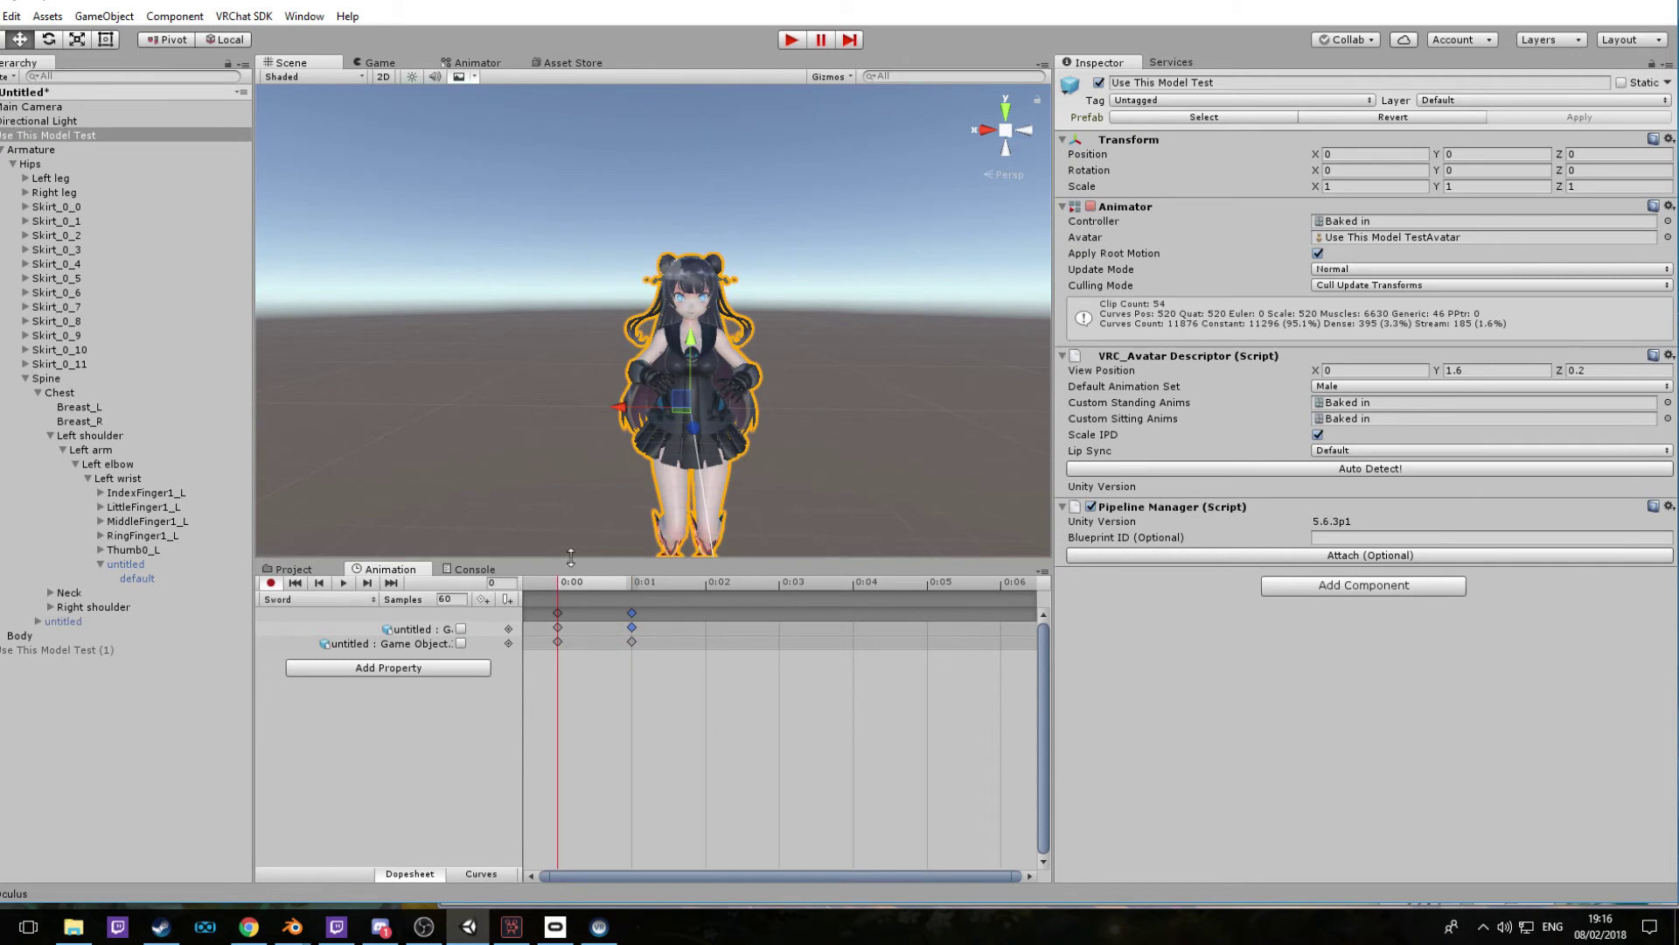
left_click(631, 582)
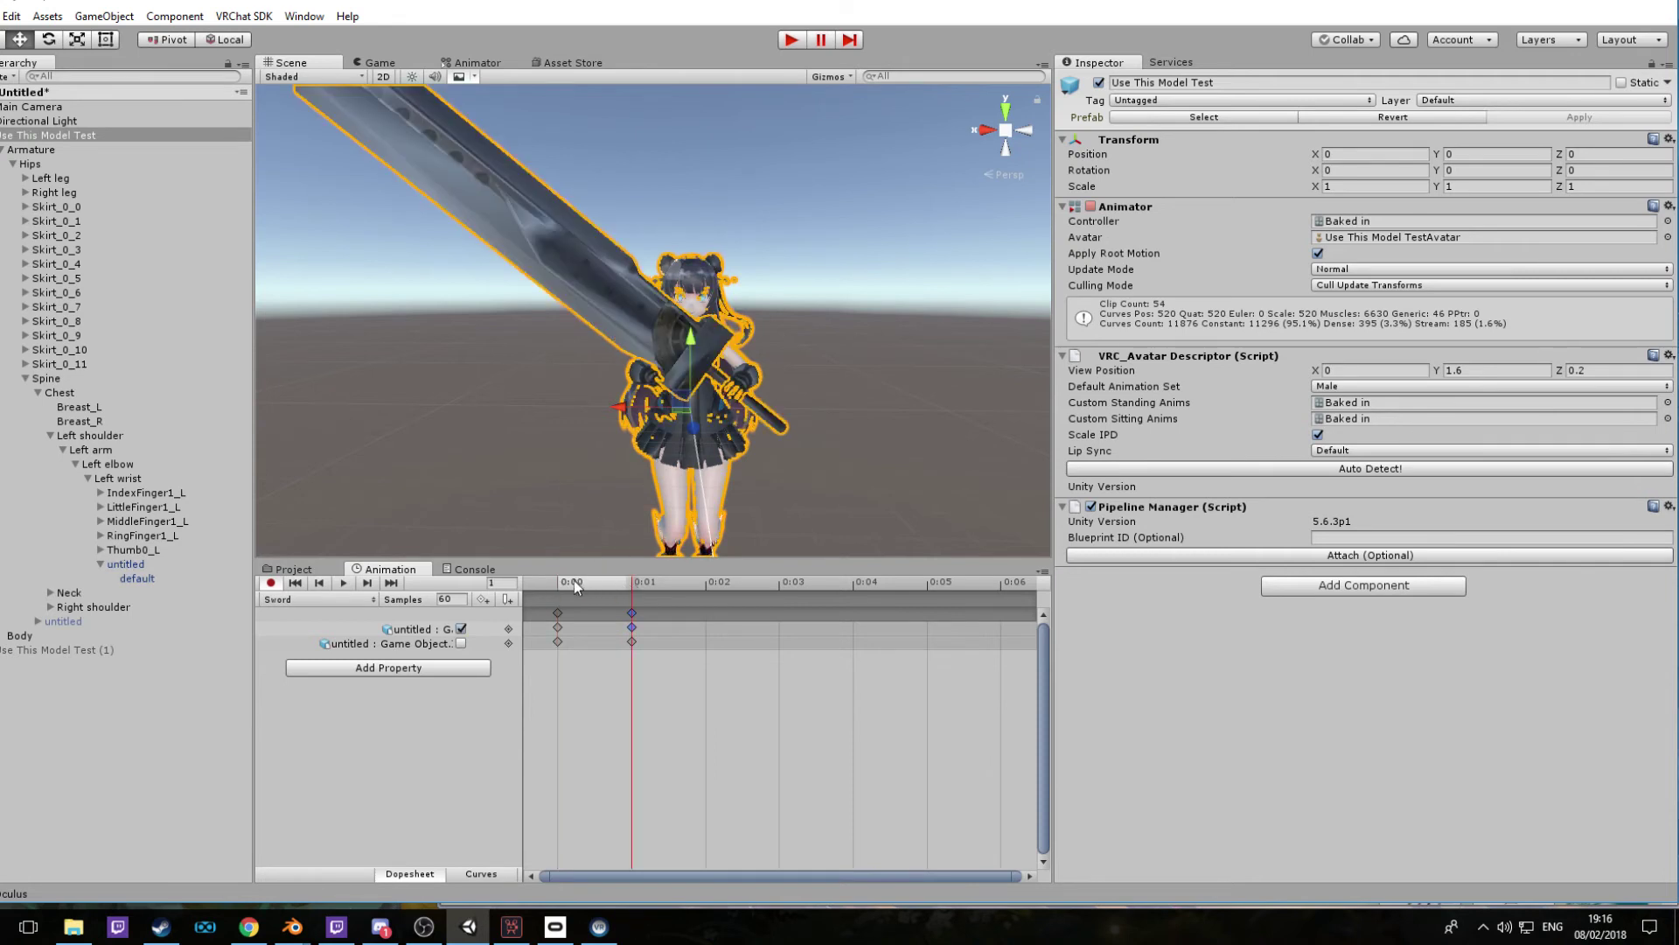
left_click(572, 583)
left_click(637, 580)
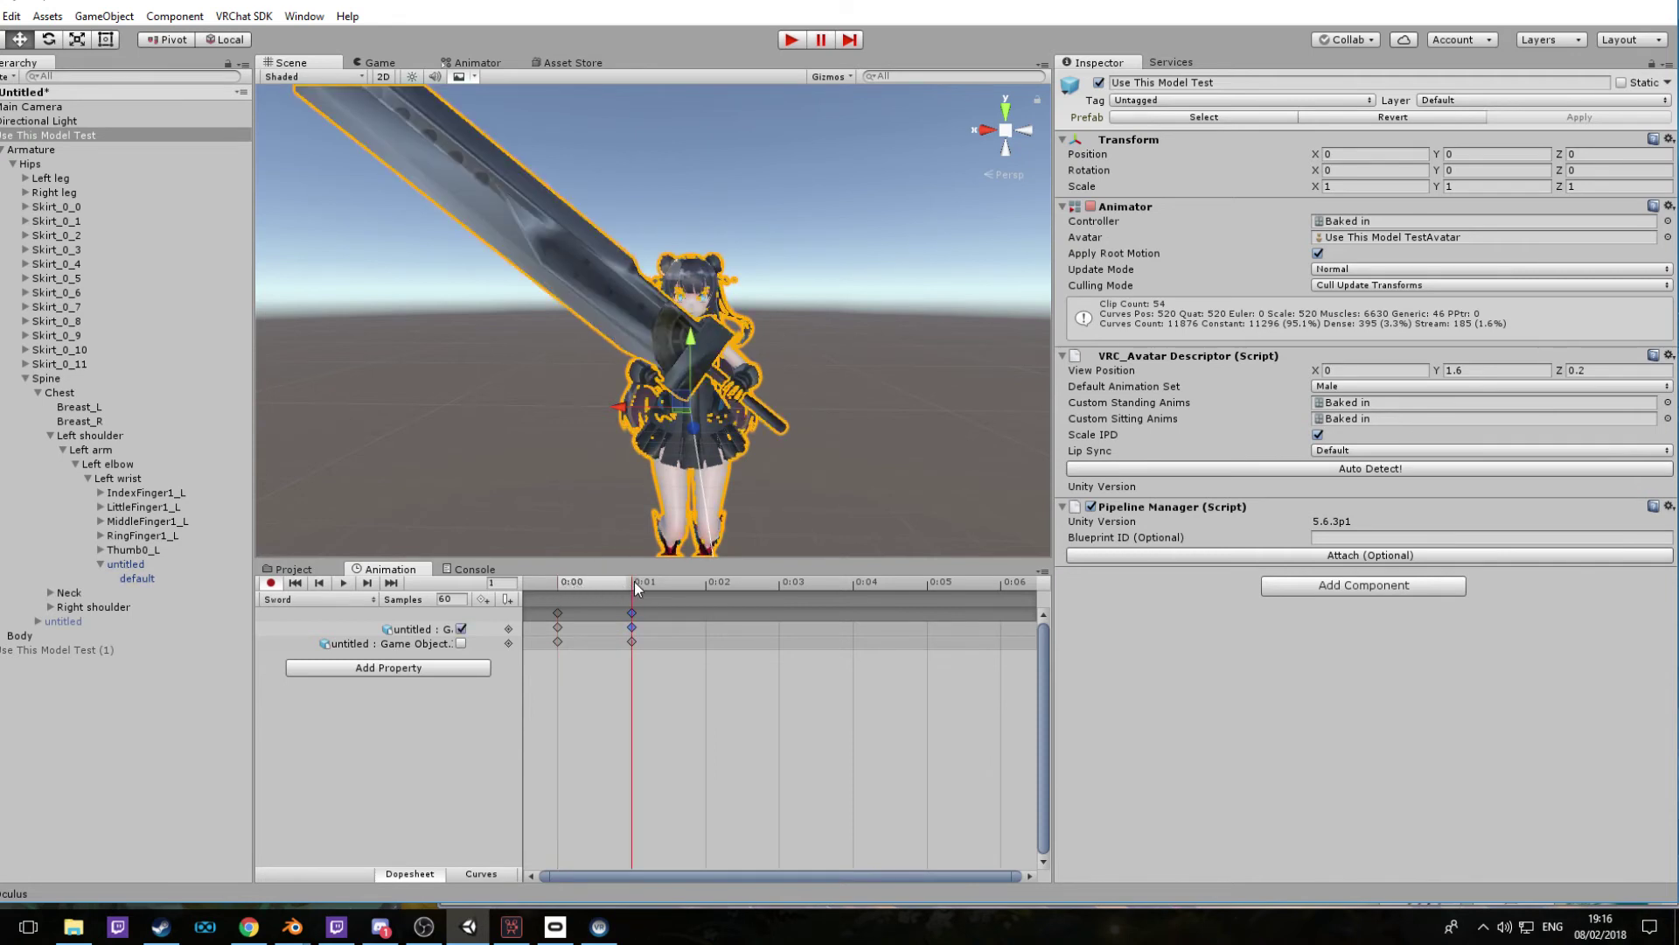
left_click(570, 583)
scroll(641, 413, "down", 2)
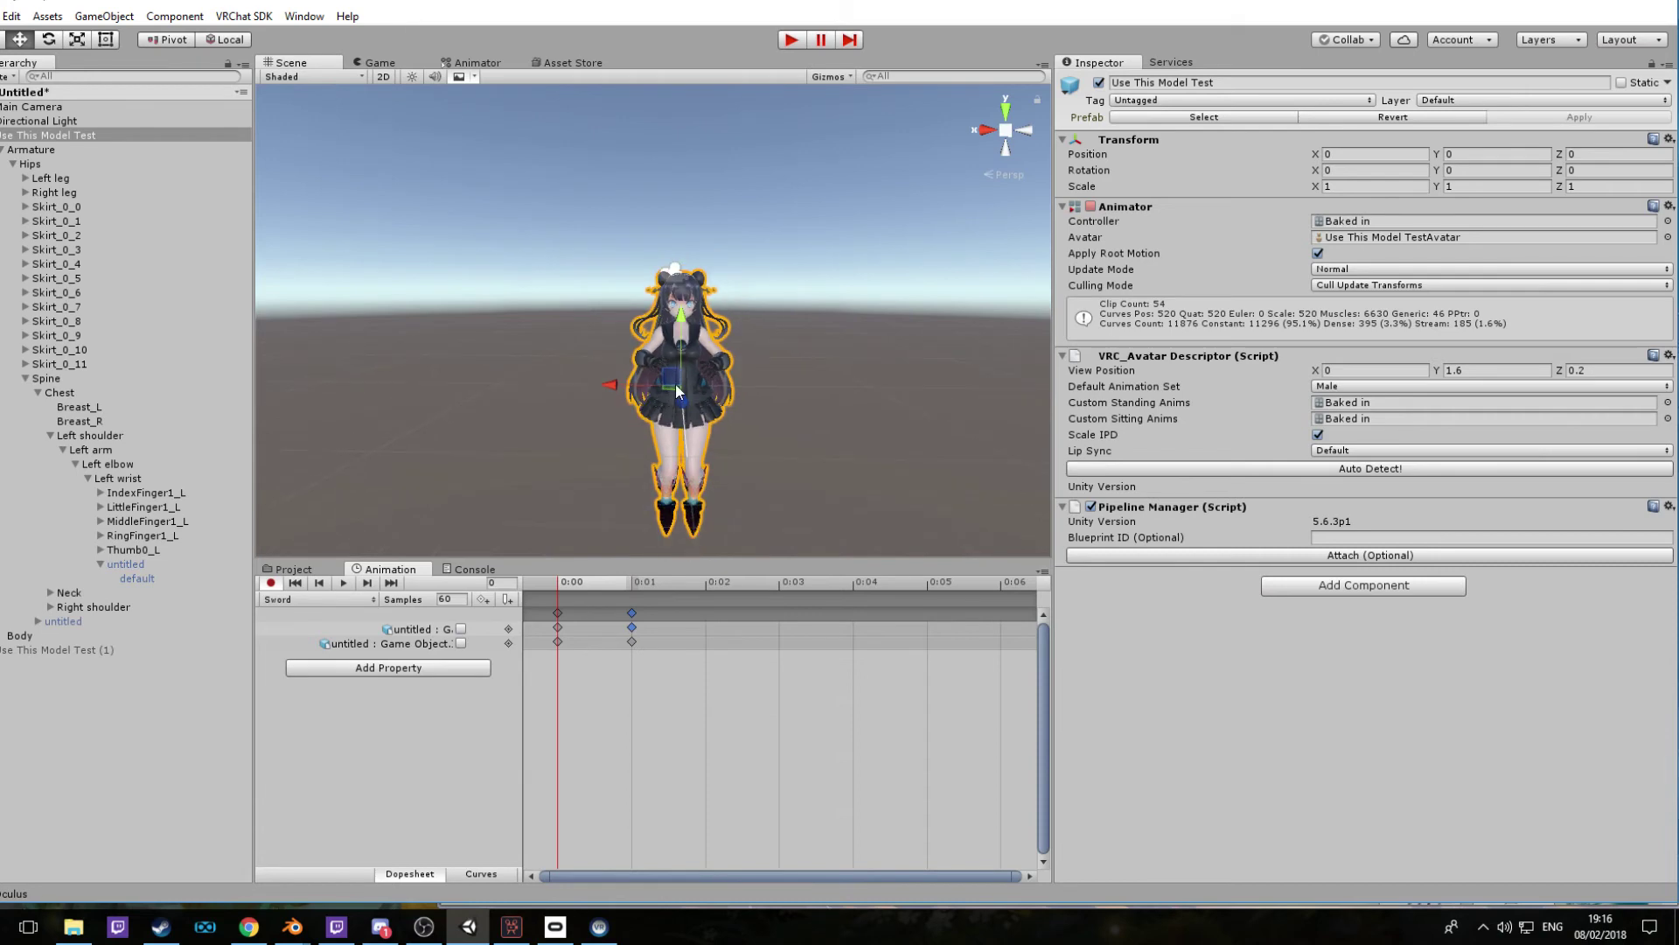
left_click(638, 590)
scroll(775, 318, "up", 5)
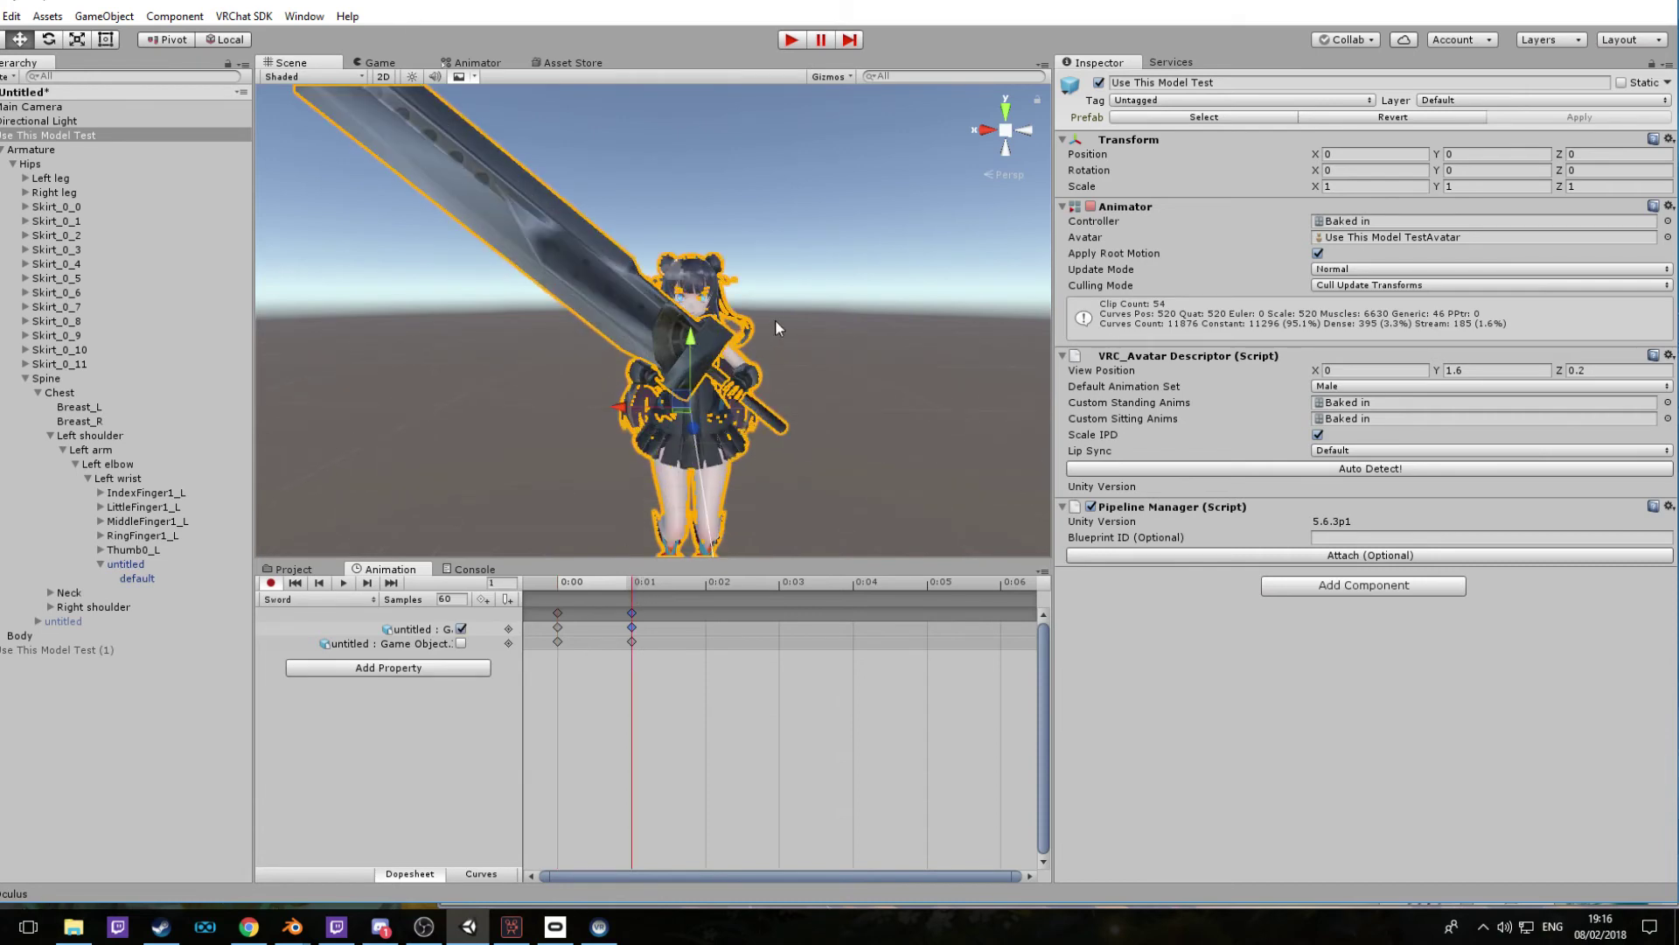
scroll(746, 307, "down", 2)
mouse_move(763, 322)
middle_mouse_down()
mouse_move(746, 307)
mouse_move(759, 317)
middle_mouse_up()
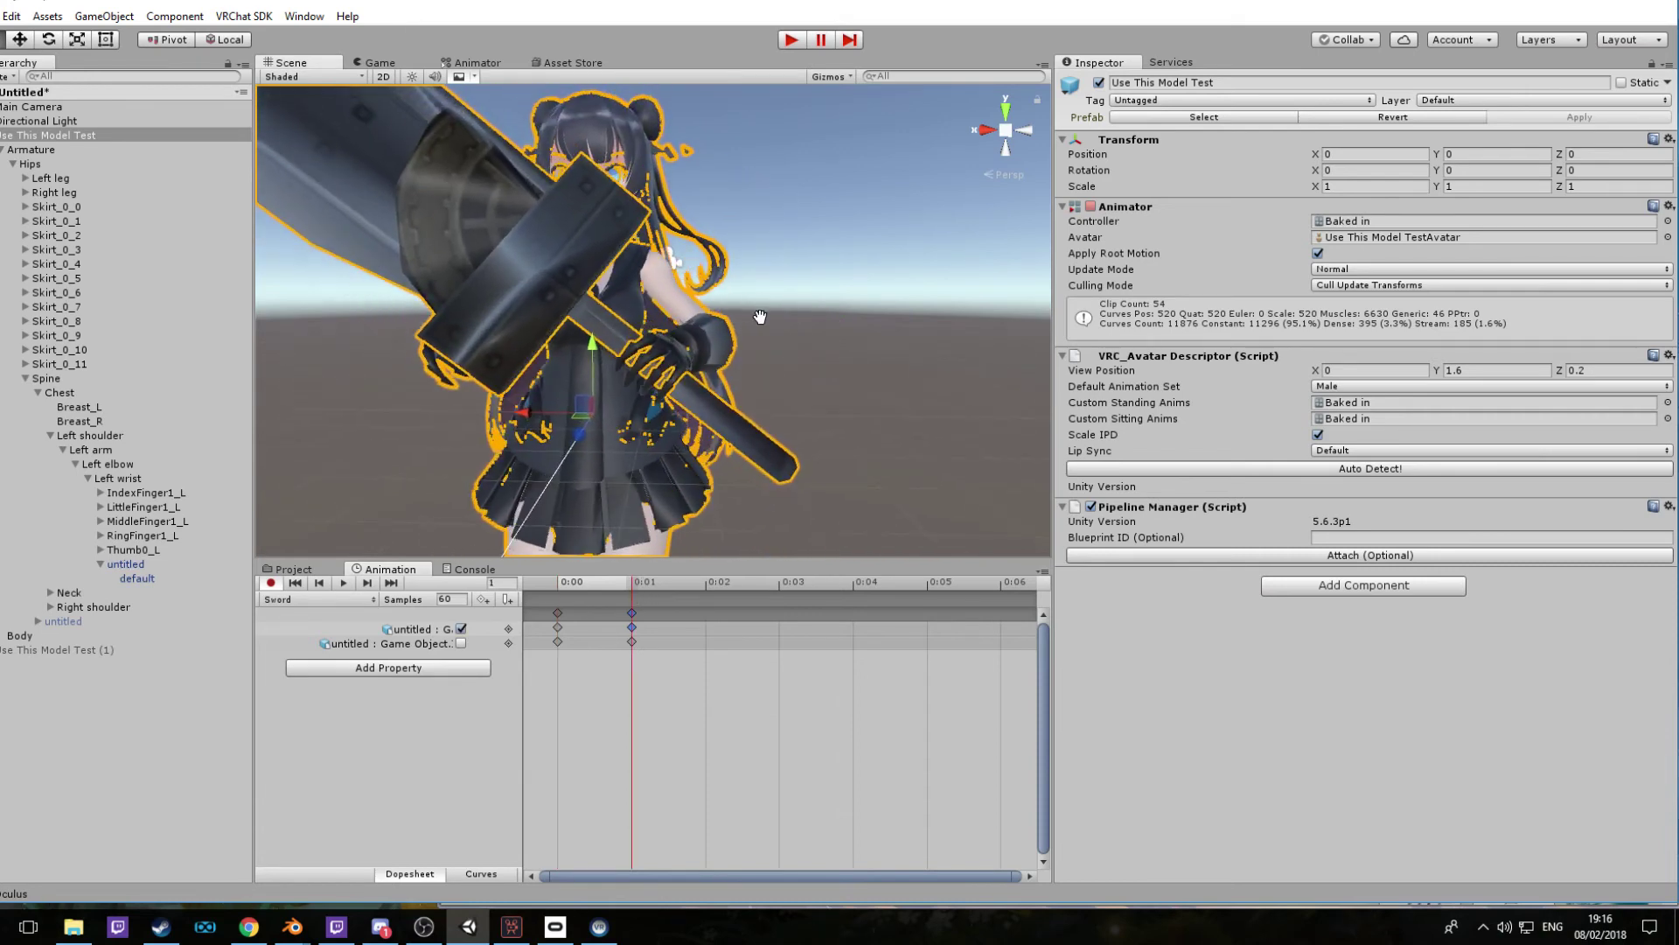
scroll(733, 179, "up", 5)
middle_click_drag(584, 98, 594, 130)
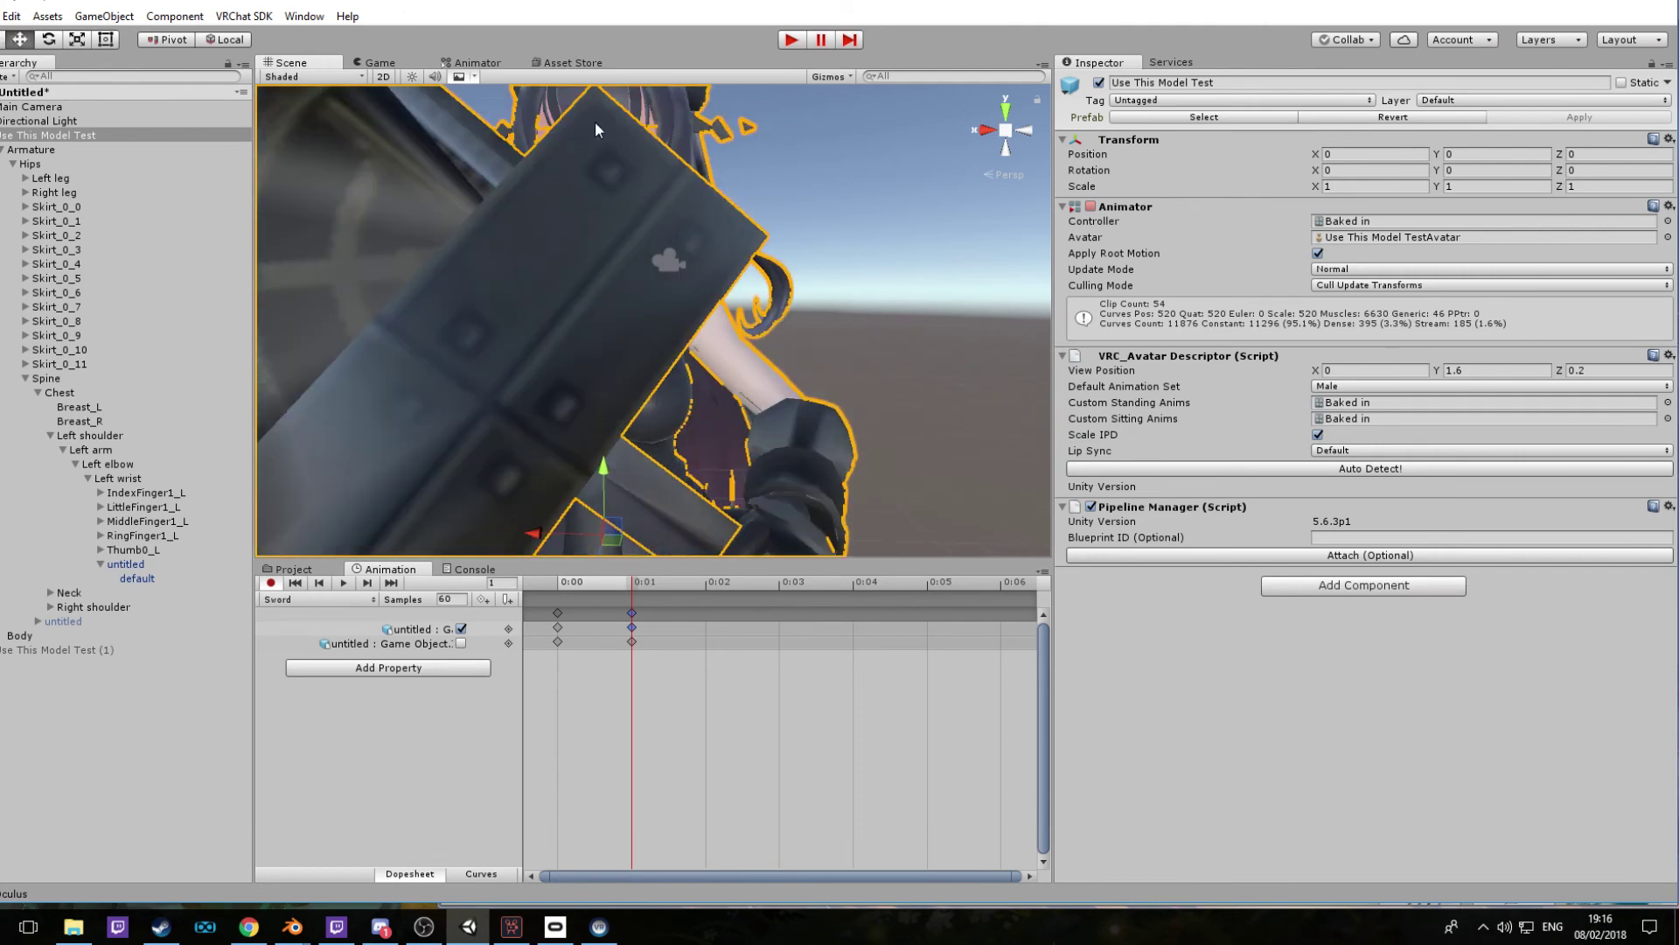
Open the Muscle Animation Editor for the Sword clip and bring the left hand on the sword handle into close view
left_click(302, 17)
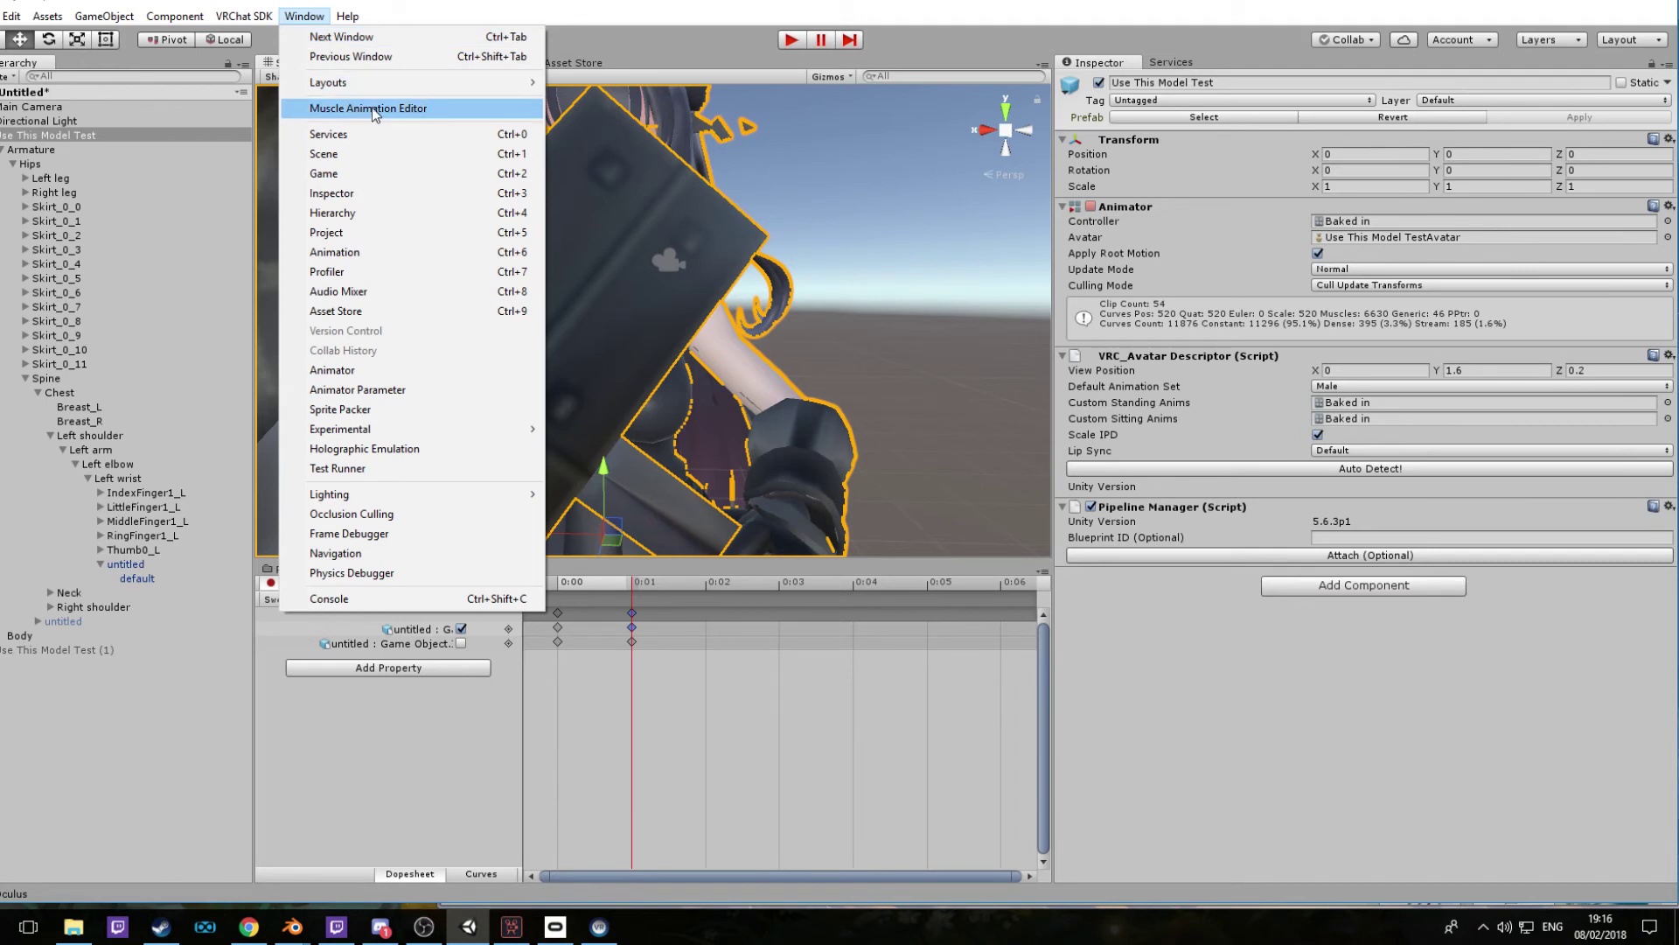
mouse_move(385, 83)
left_click(388, 108)
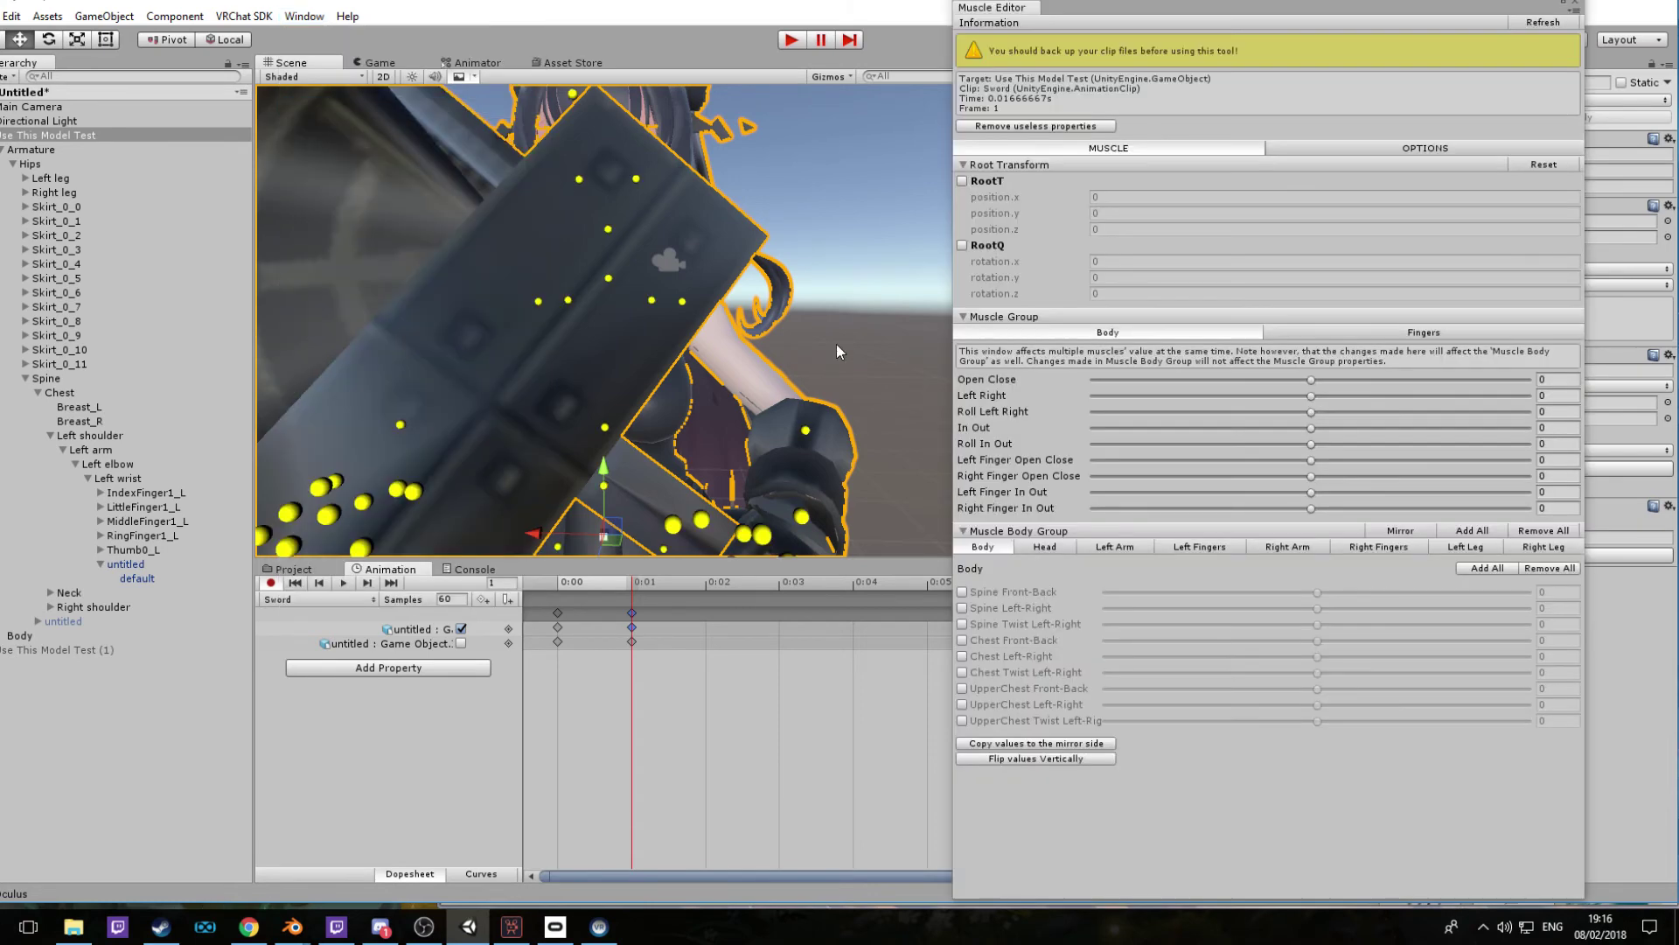
middle_click_drag(836, 343, 849, 261)
scroll(849, 261, "down", 5)
scroll(857, 302, "down", 2)
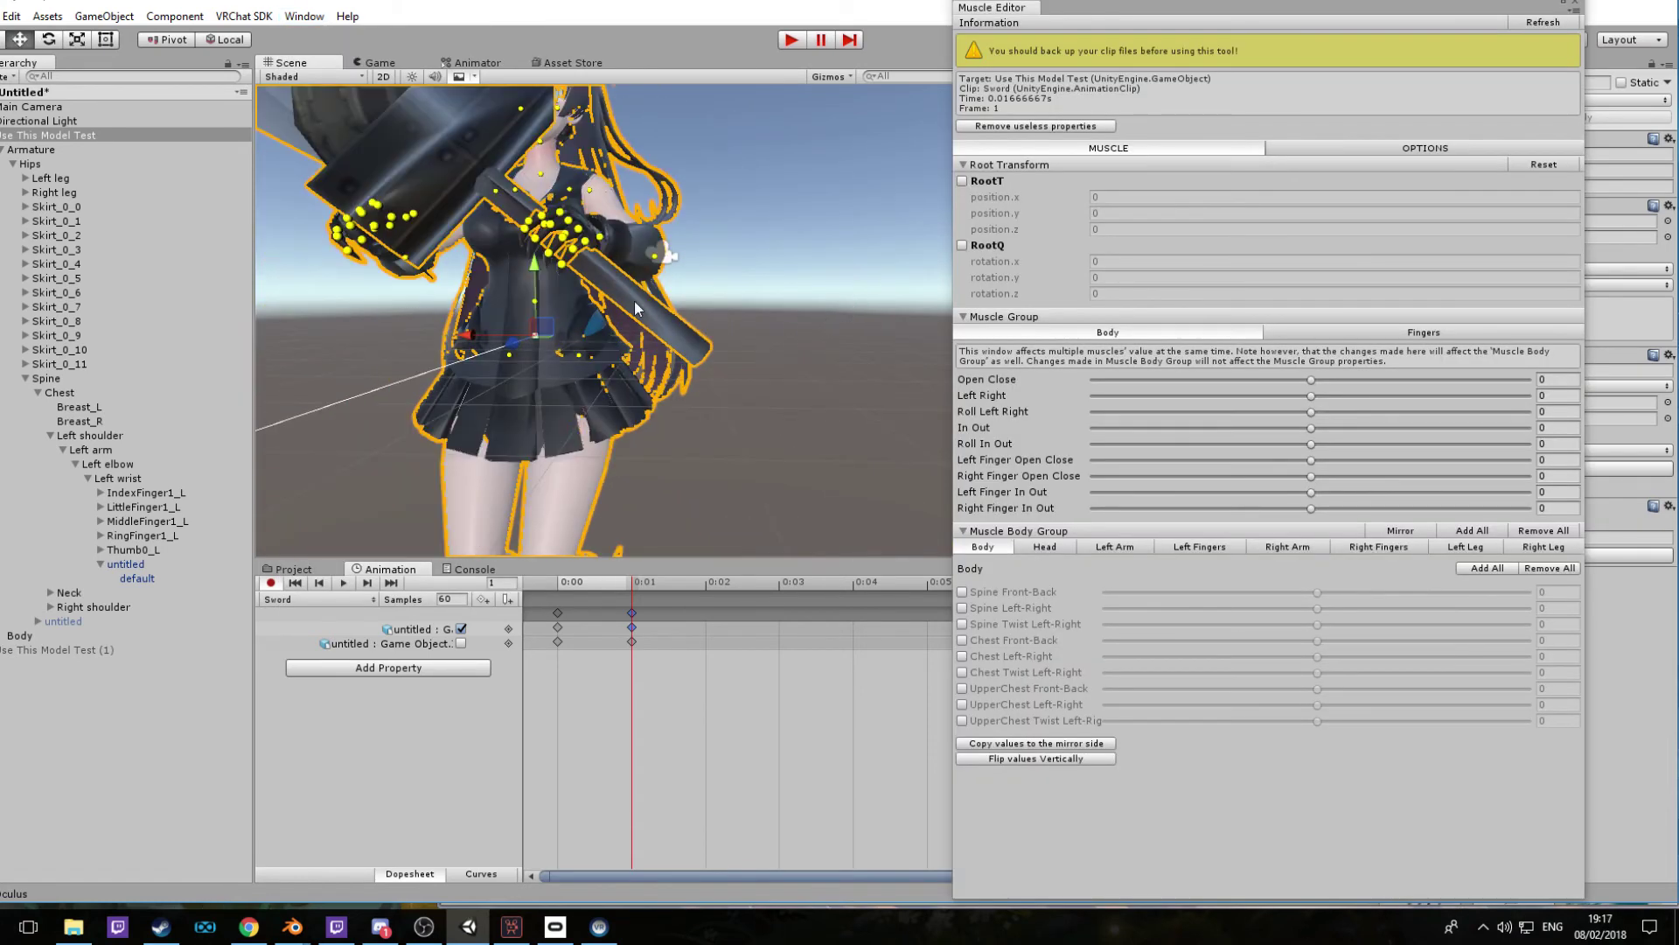
left_click_drag(680, 194, 705, 226, "alt")
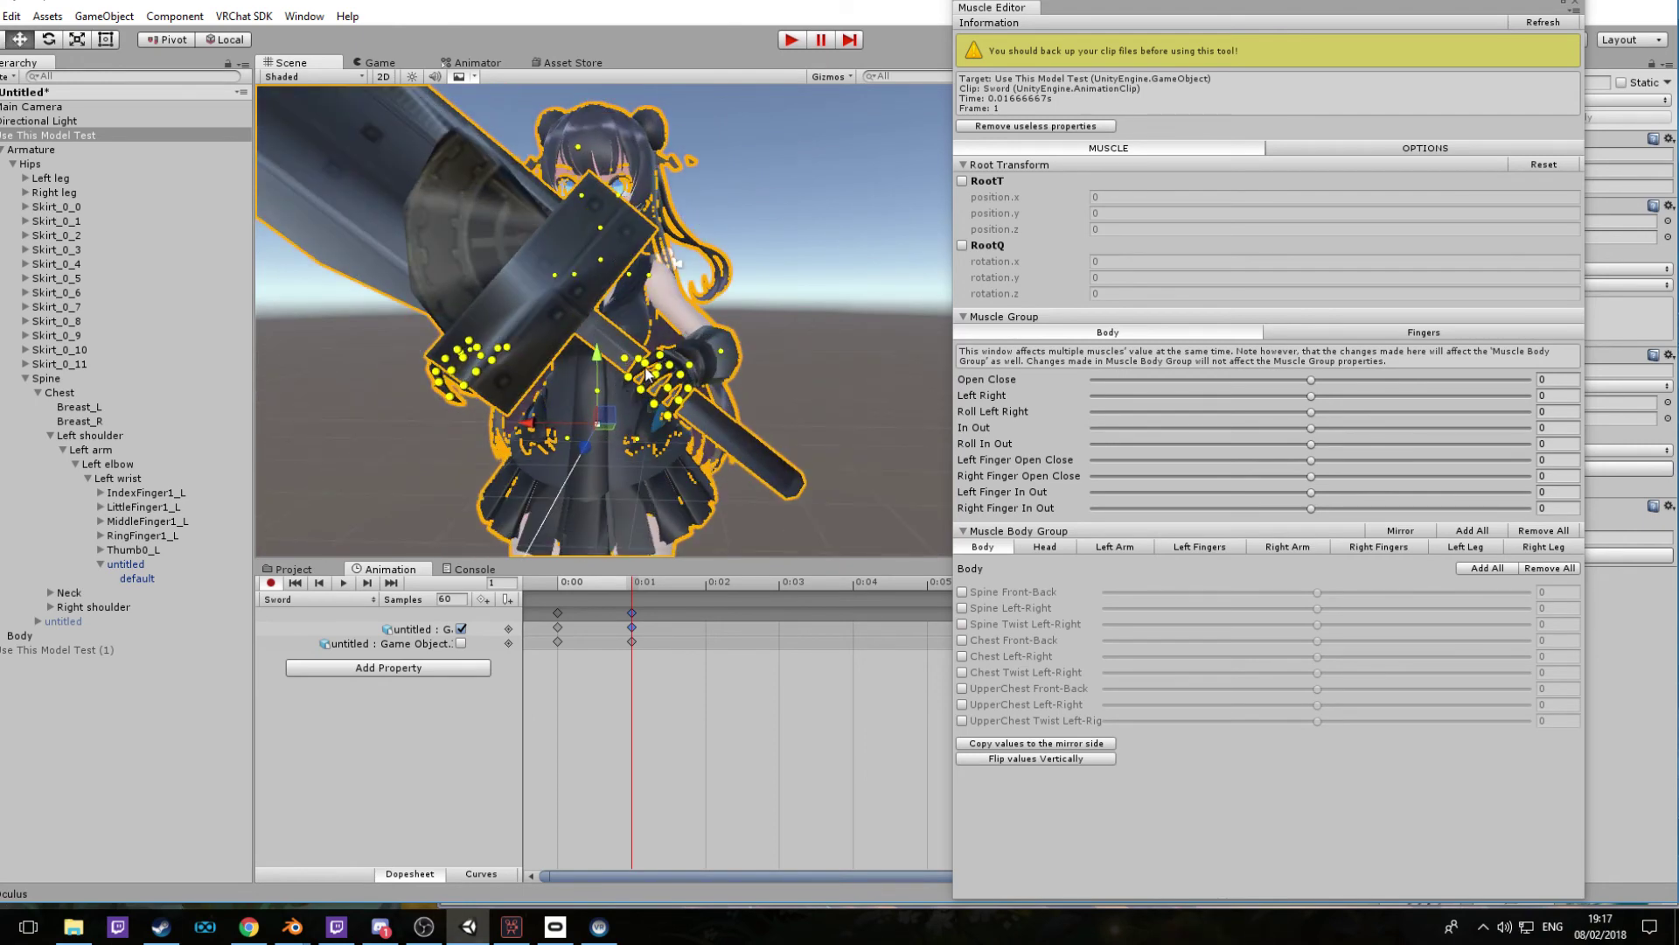
scroll(756, 360, "up", 4)
mouse_move(756, 371)
middle_mouse_down()
mouse_move(678, 278)
mouse_move(750, 285)
mouse_move(751, 364)
middle_mouse_up()
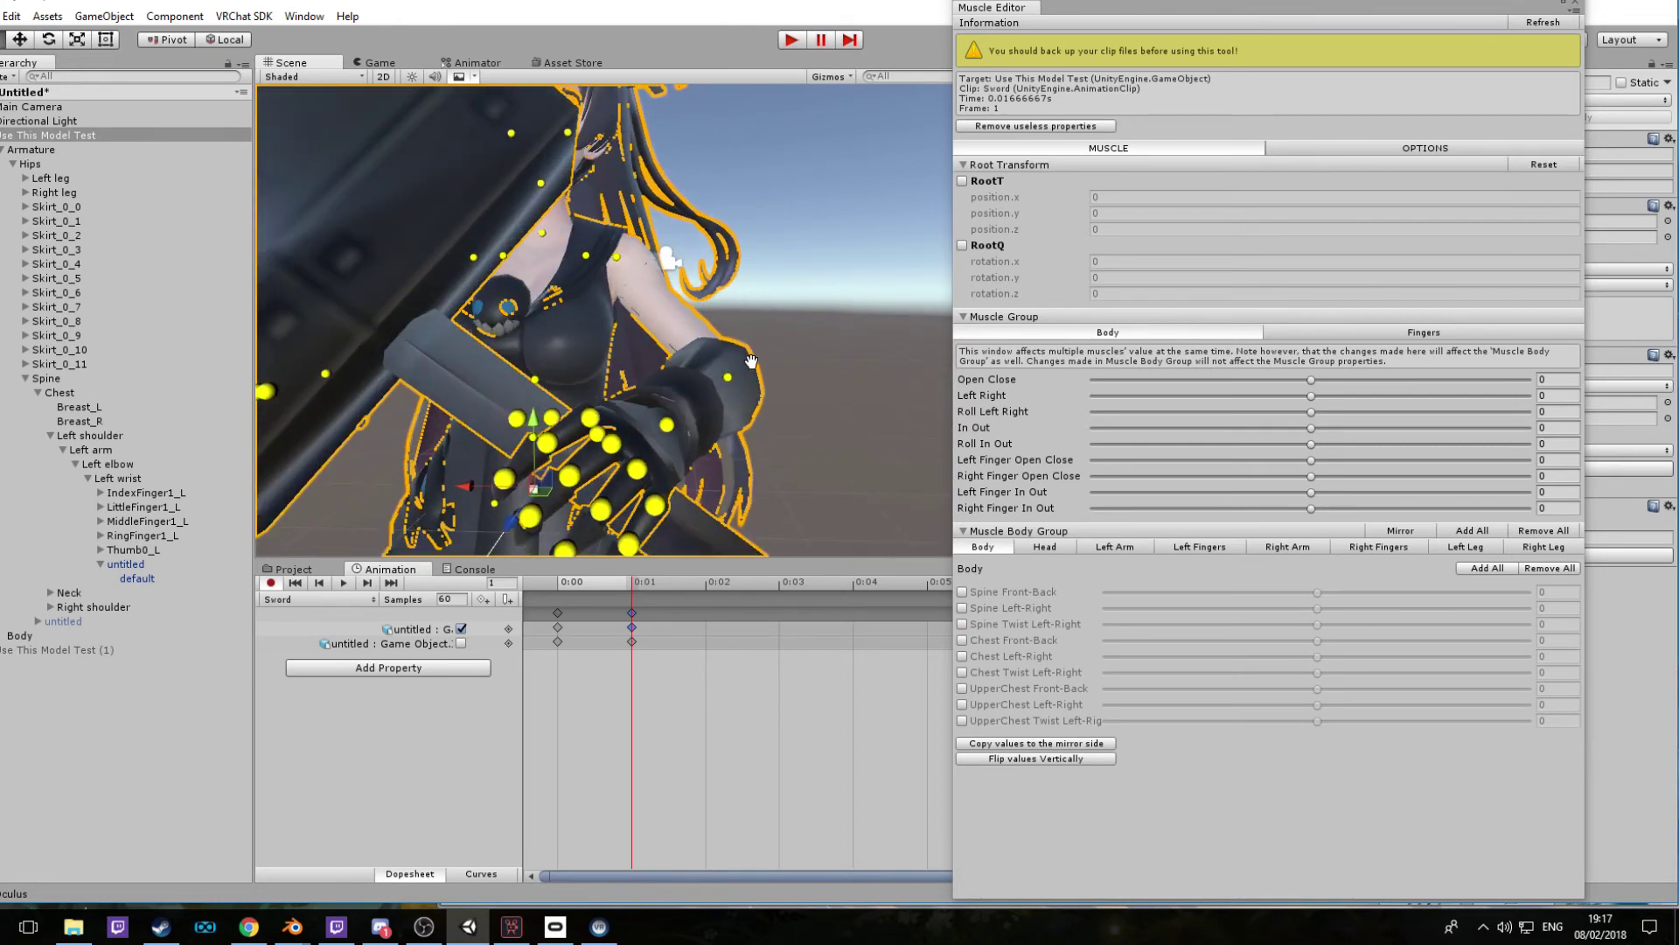
right_click_drag(709, 303, 689, 316)
left_click_drag(690, 317, 769, 297, "alt")
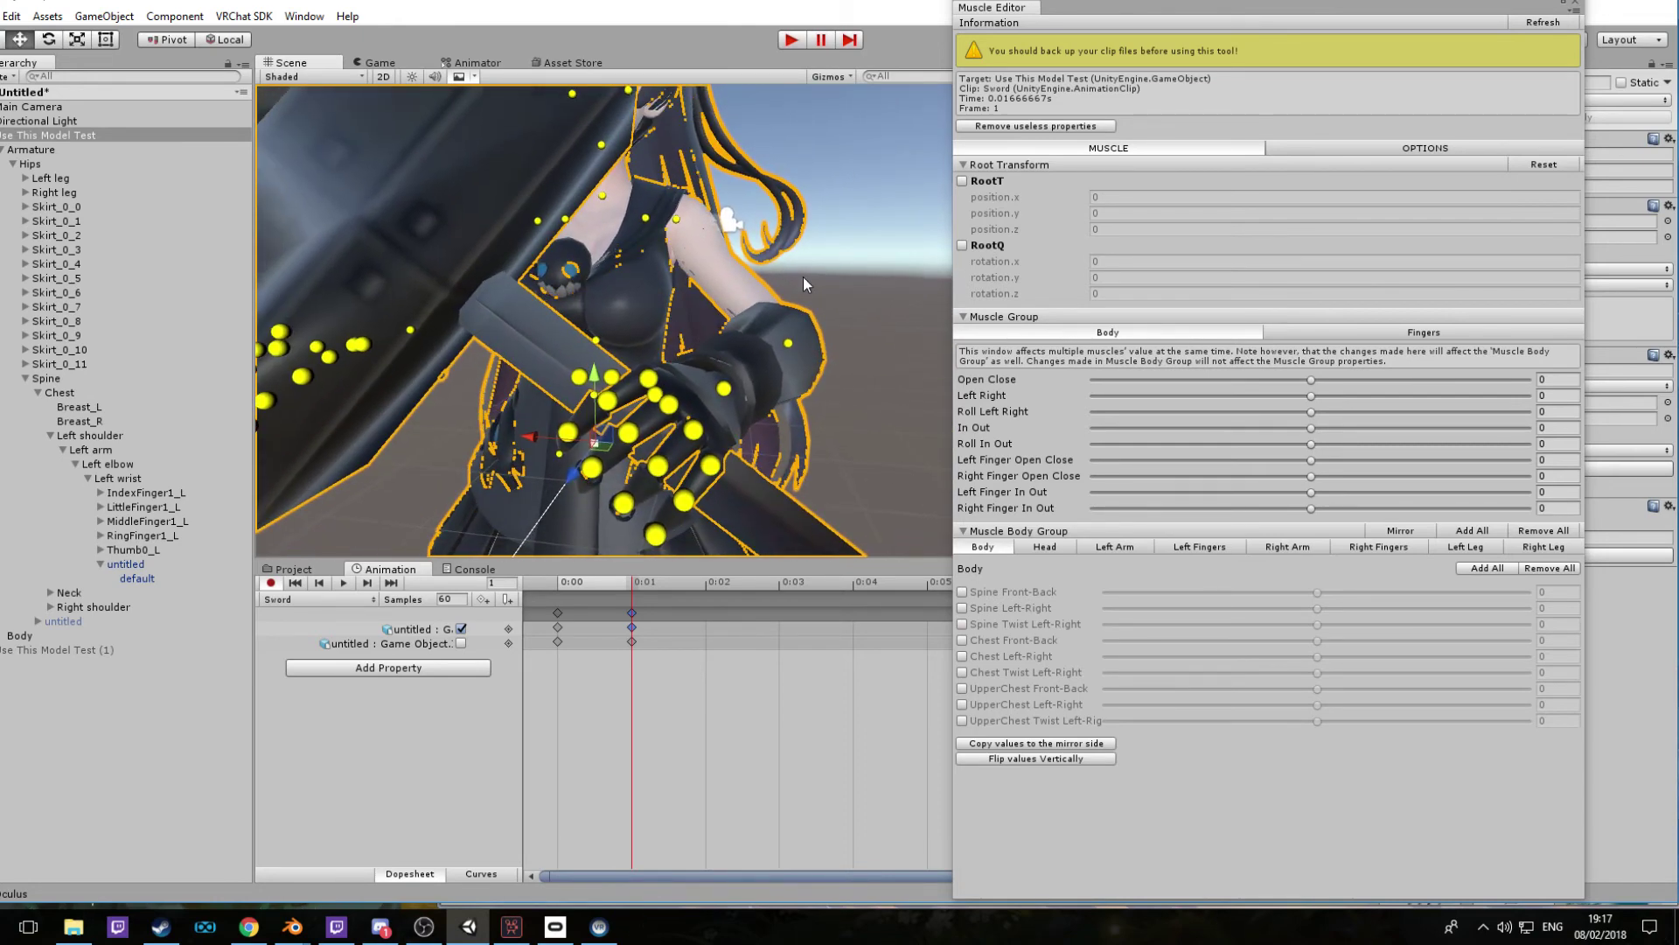
Add all Left Fingers muscles to the Sword clip at frame 0:01
left_click(131, 479)
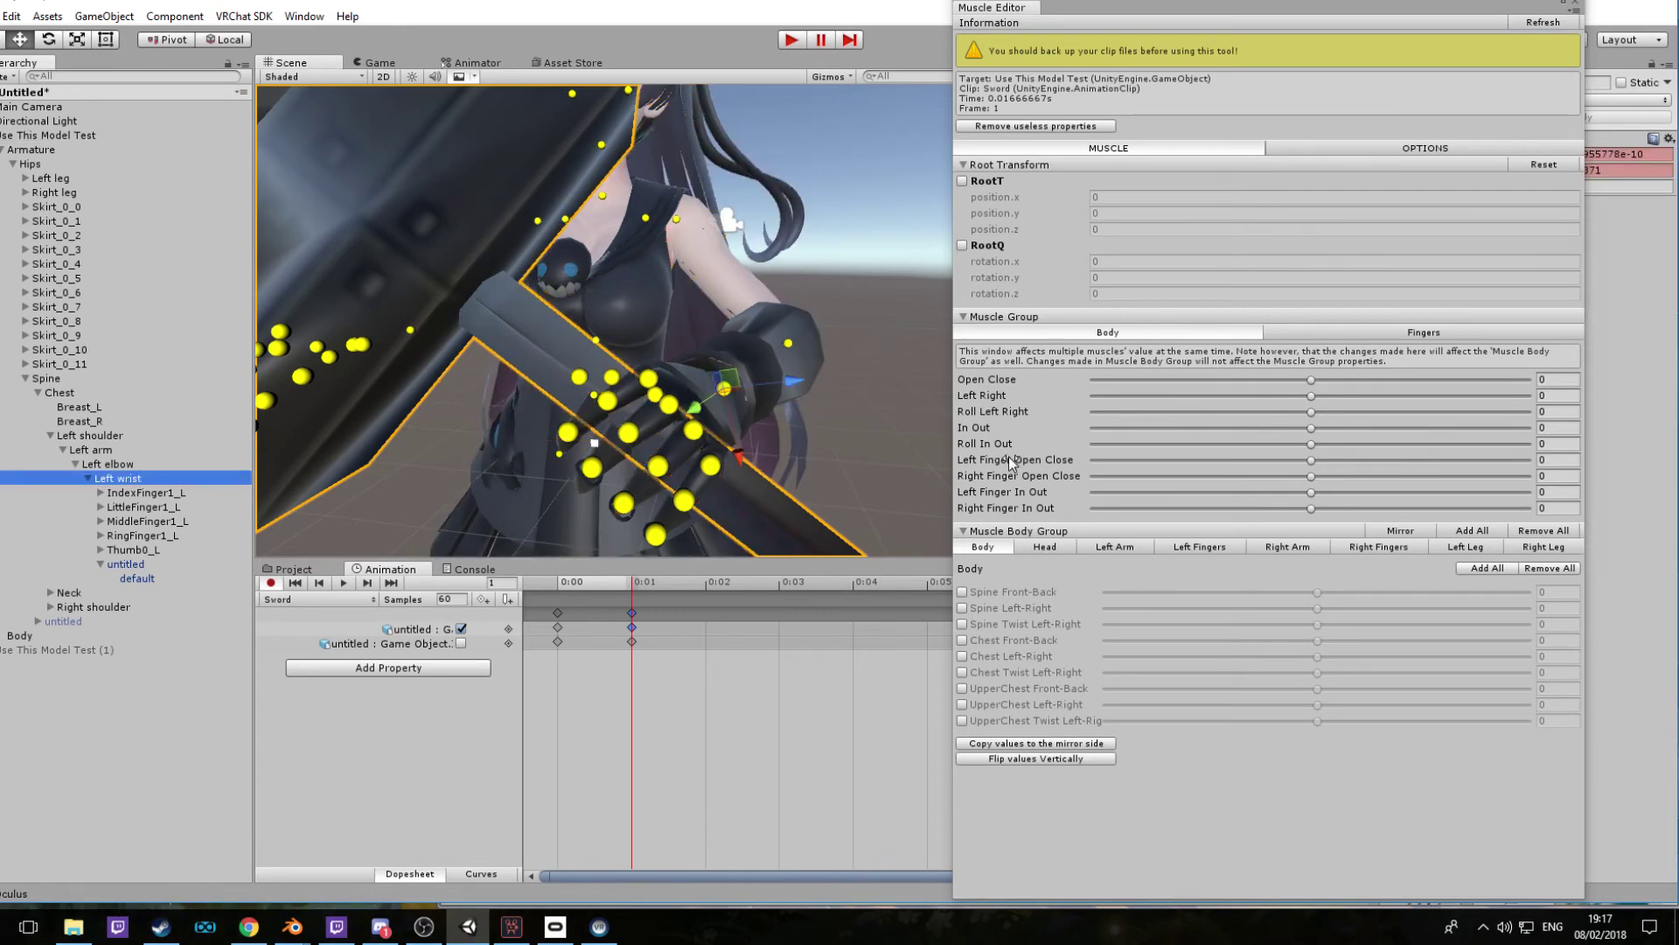
left_click(1194, 547)
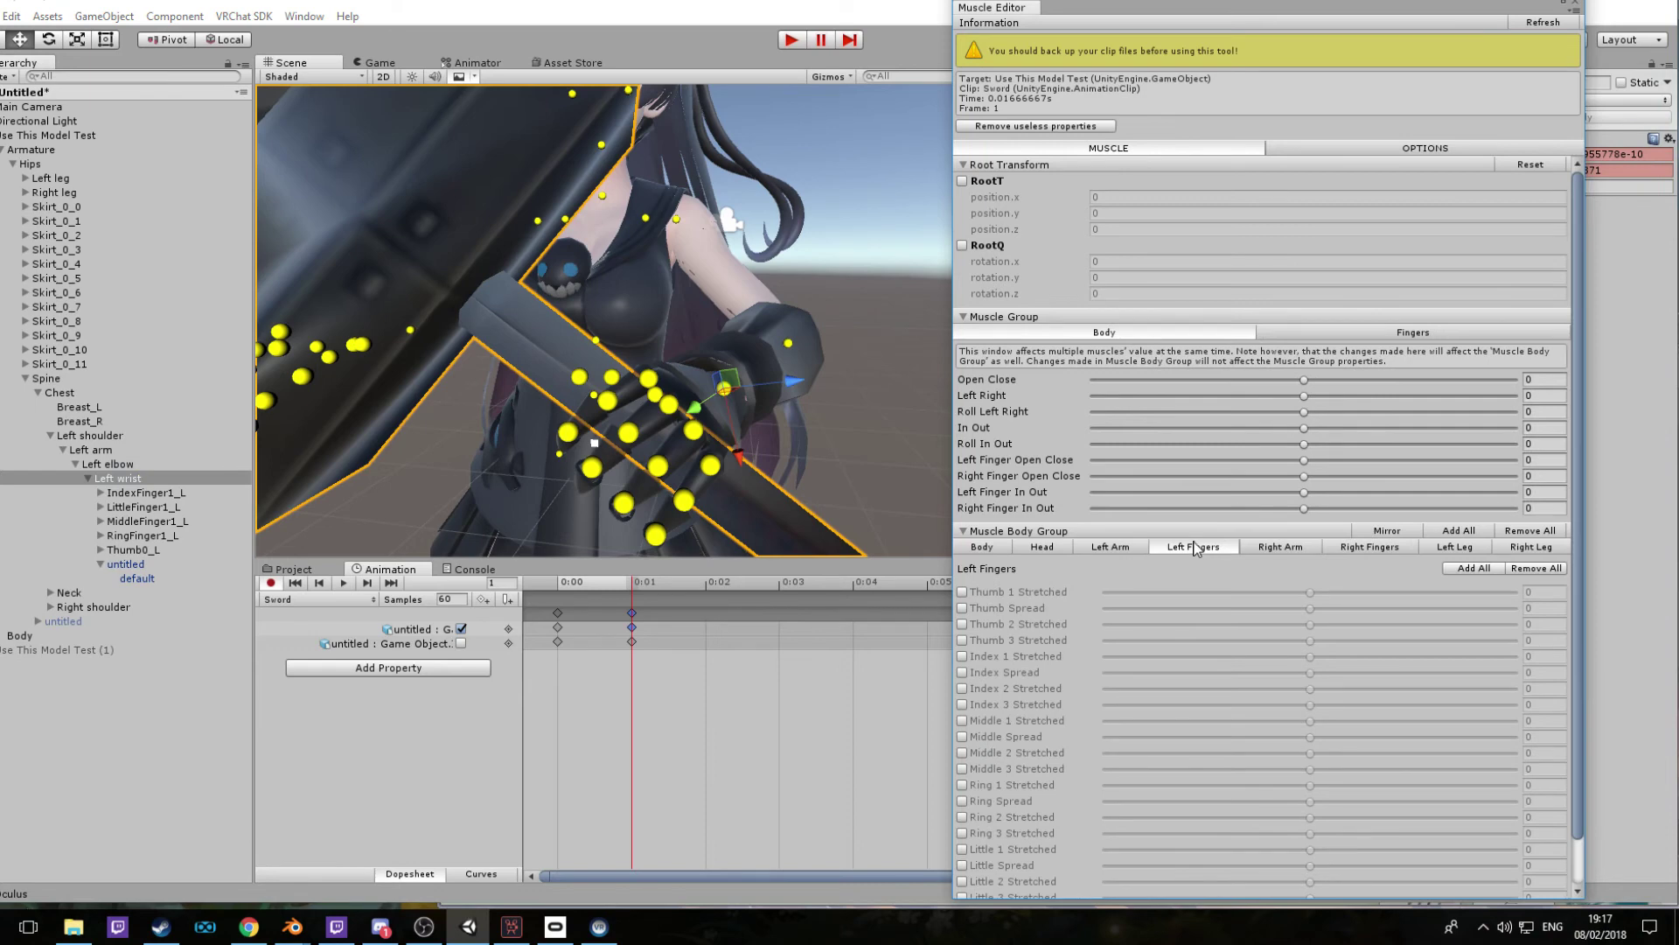
left_click(1464, 569)
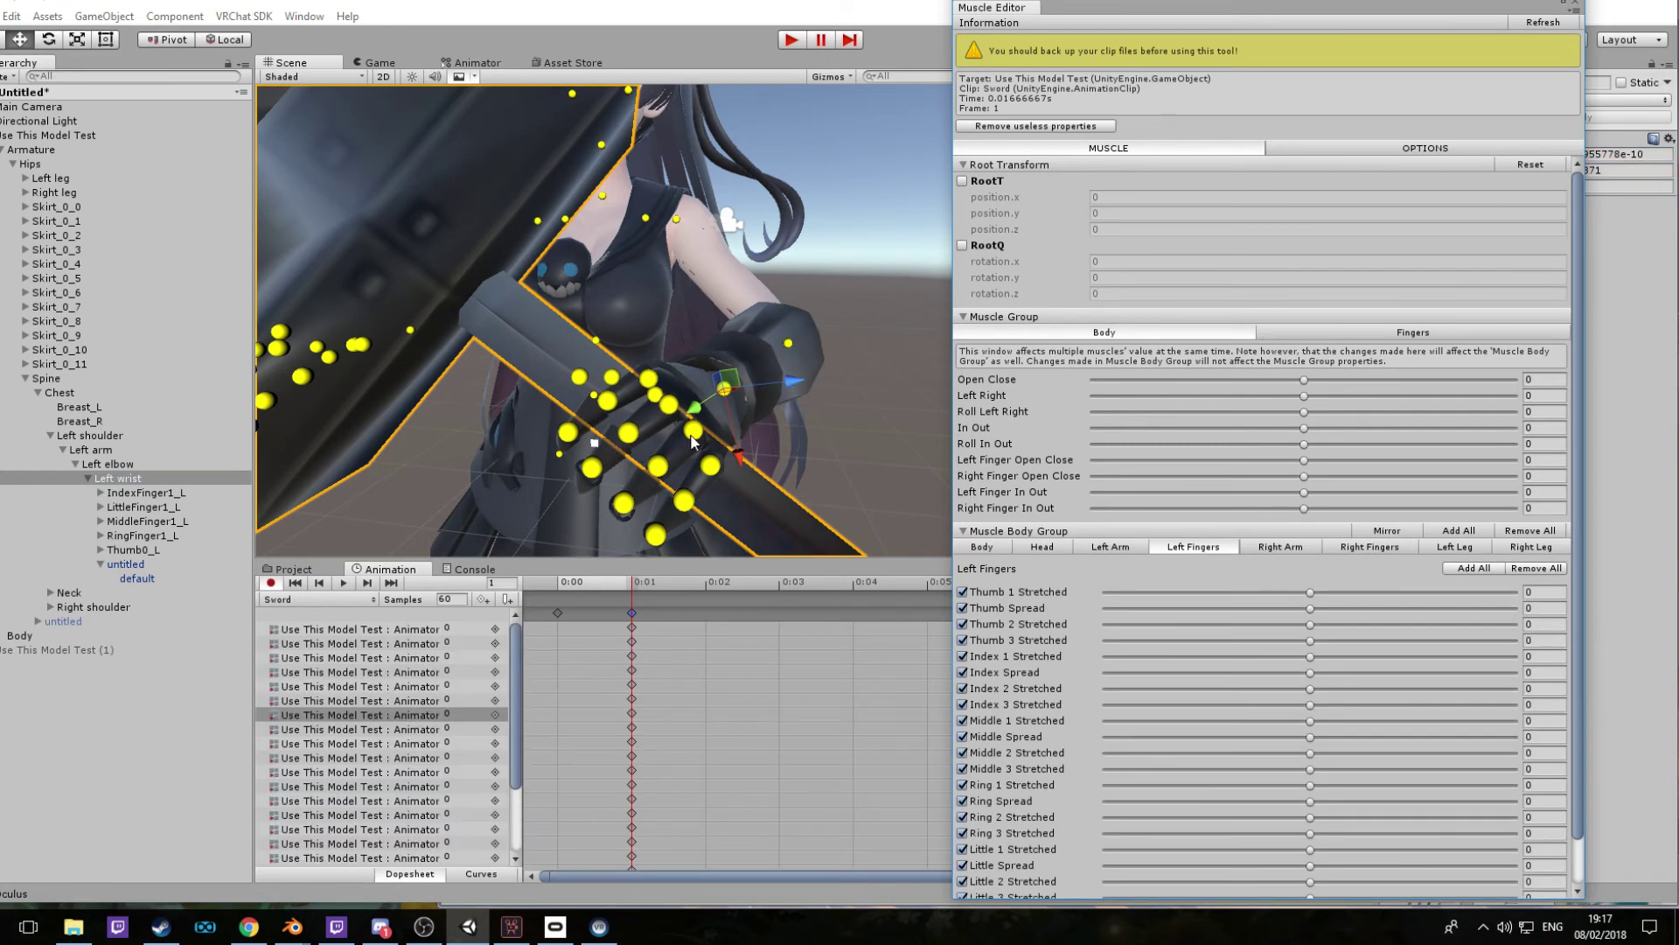
Bend the left thumb around the handle with Thumb 1 Stretched about -0.153, Thumb Spread about -0.162 and Thumb 2 Stretched -1
right_click_drag(759, 430, 930, 336)
right_click_drag(551, 277, 626, 246)
left_click_drag(626, 246, 659, 243, "alt")
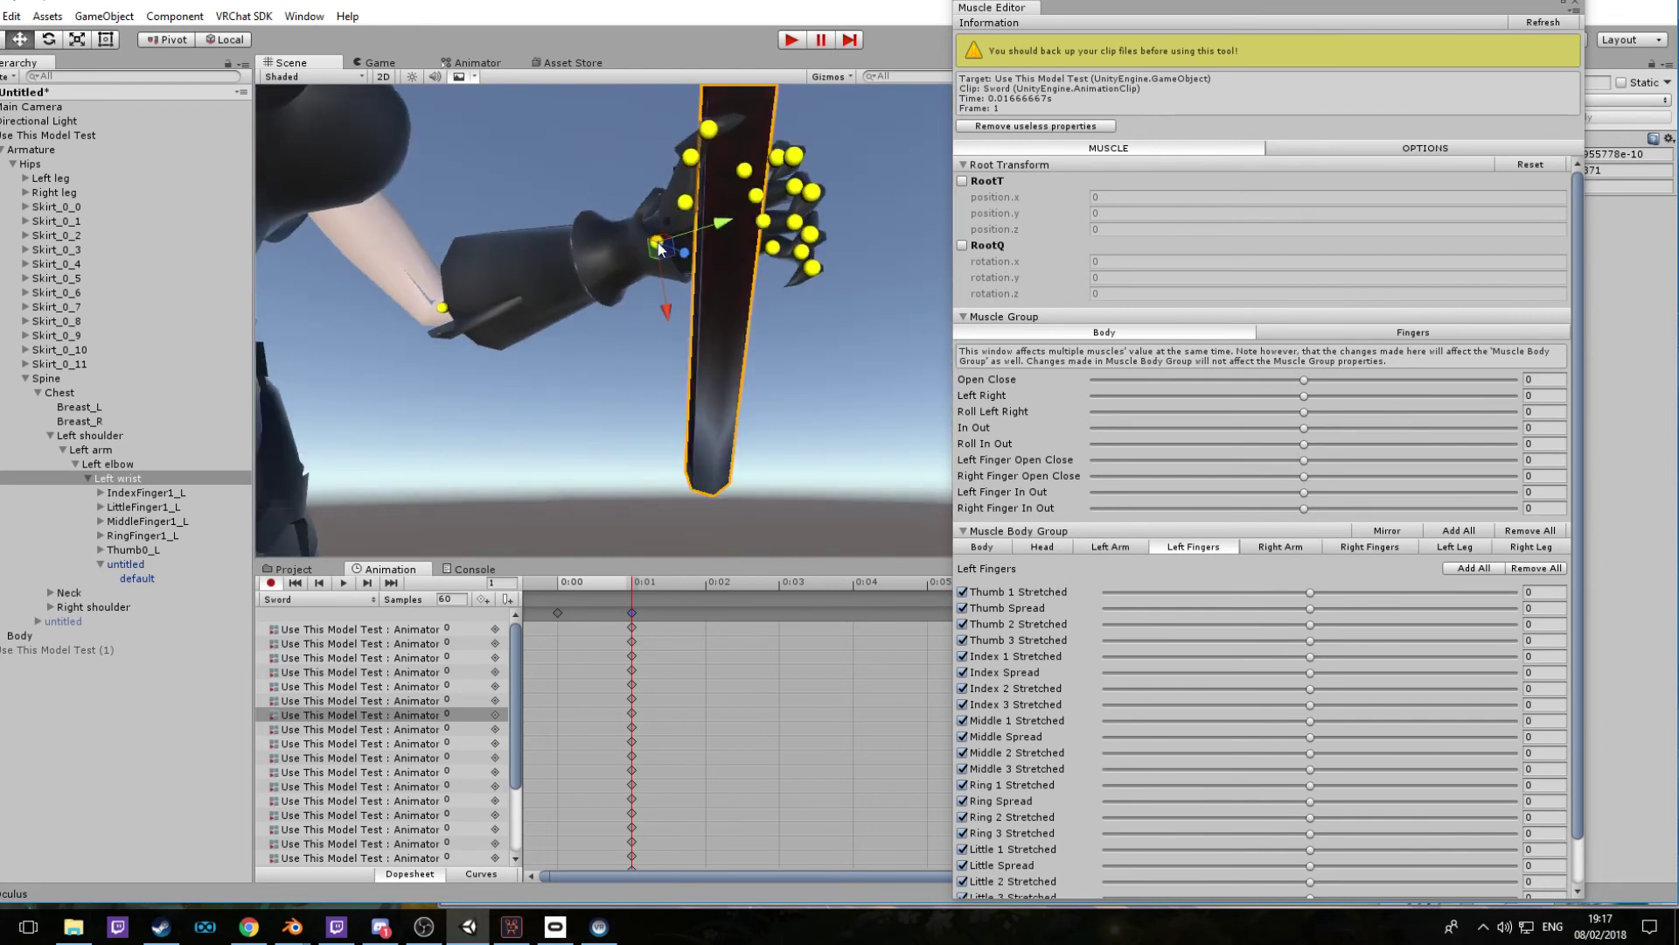
mouse_move(590, 148)
left_mouse_down("alt")
mouse_move(581, 161)
mouse_move(595, 138)
left_mouse_up("alt")
right_click_drag(596, 138, 521, 187)
middle_click_drag(521, 187, 533, 179)
left_click_drag(533, 179, 539, 174, "alt")
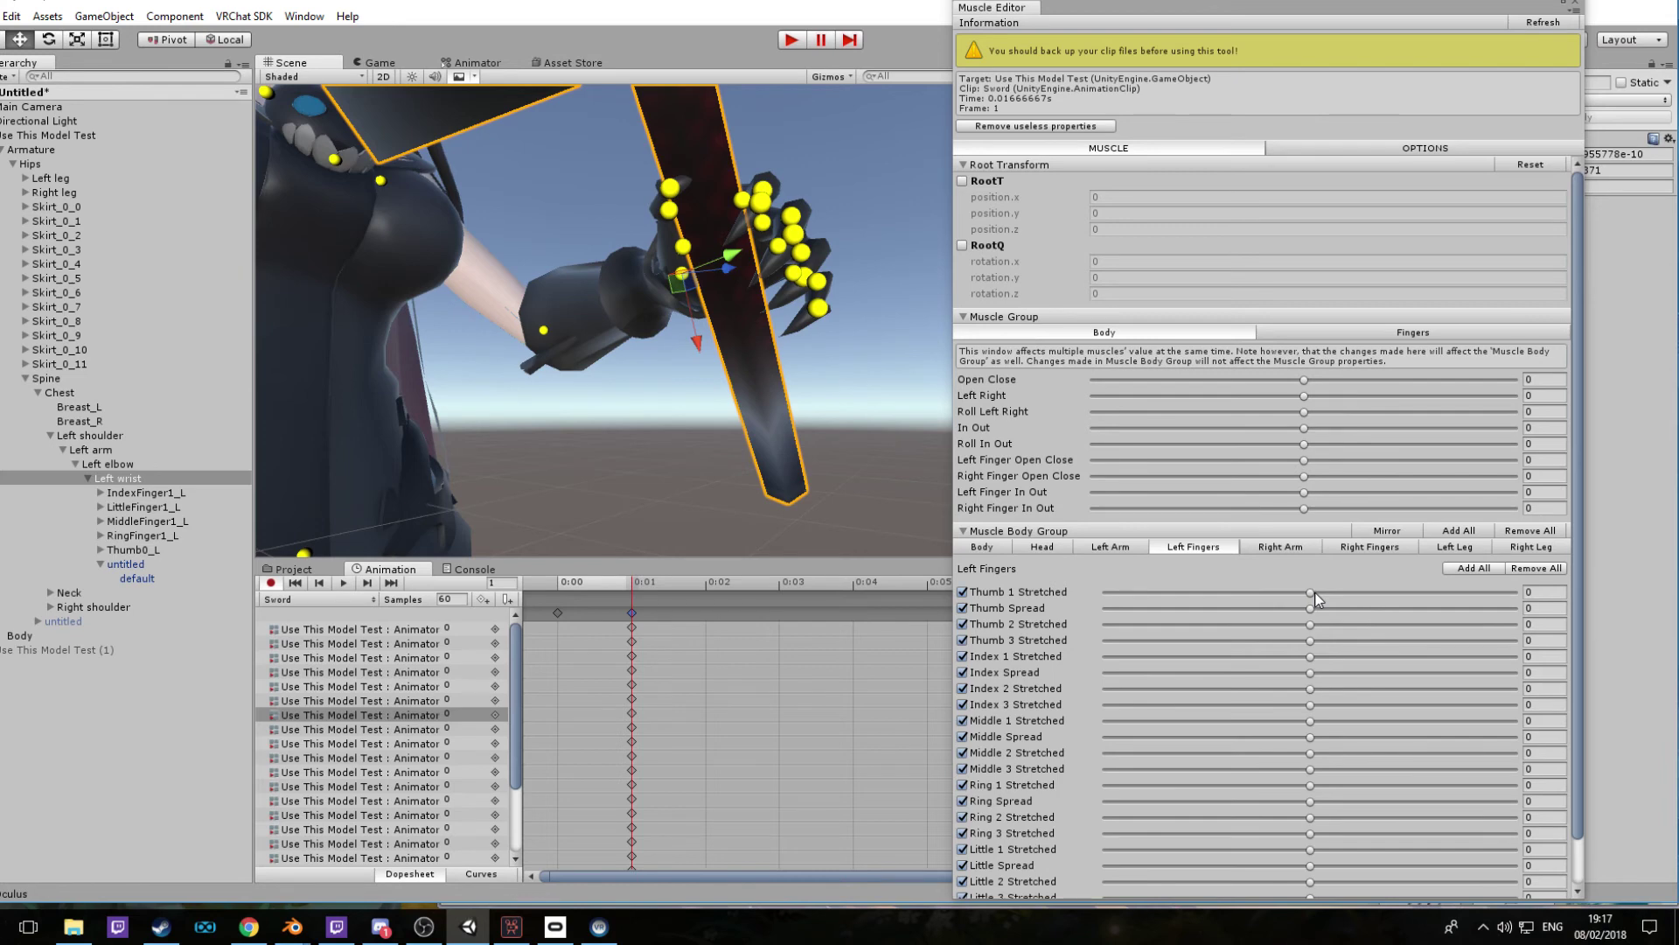
left_click_drag(1311, 595, 1280, 551)
left_click_drag(1311, 616, 1079, 616)
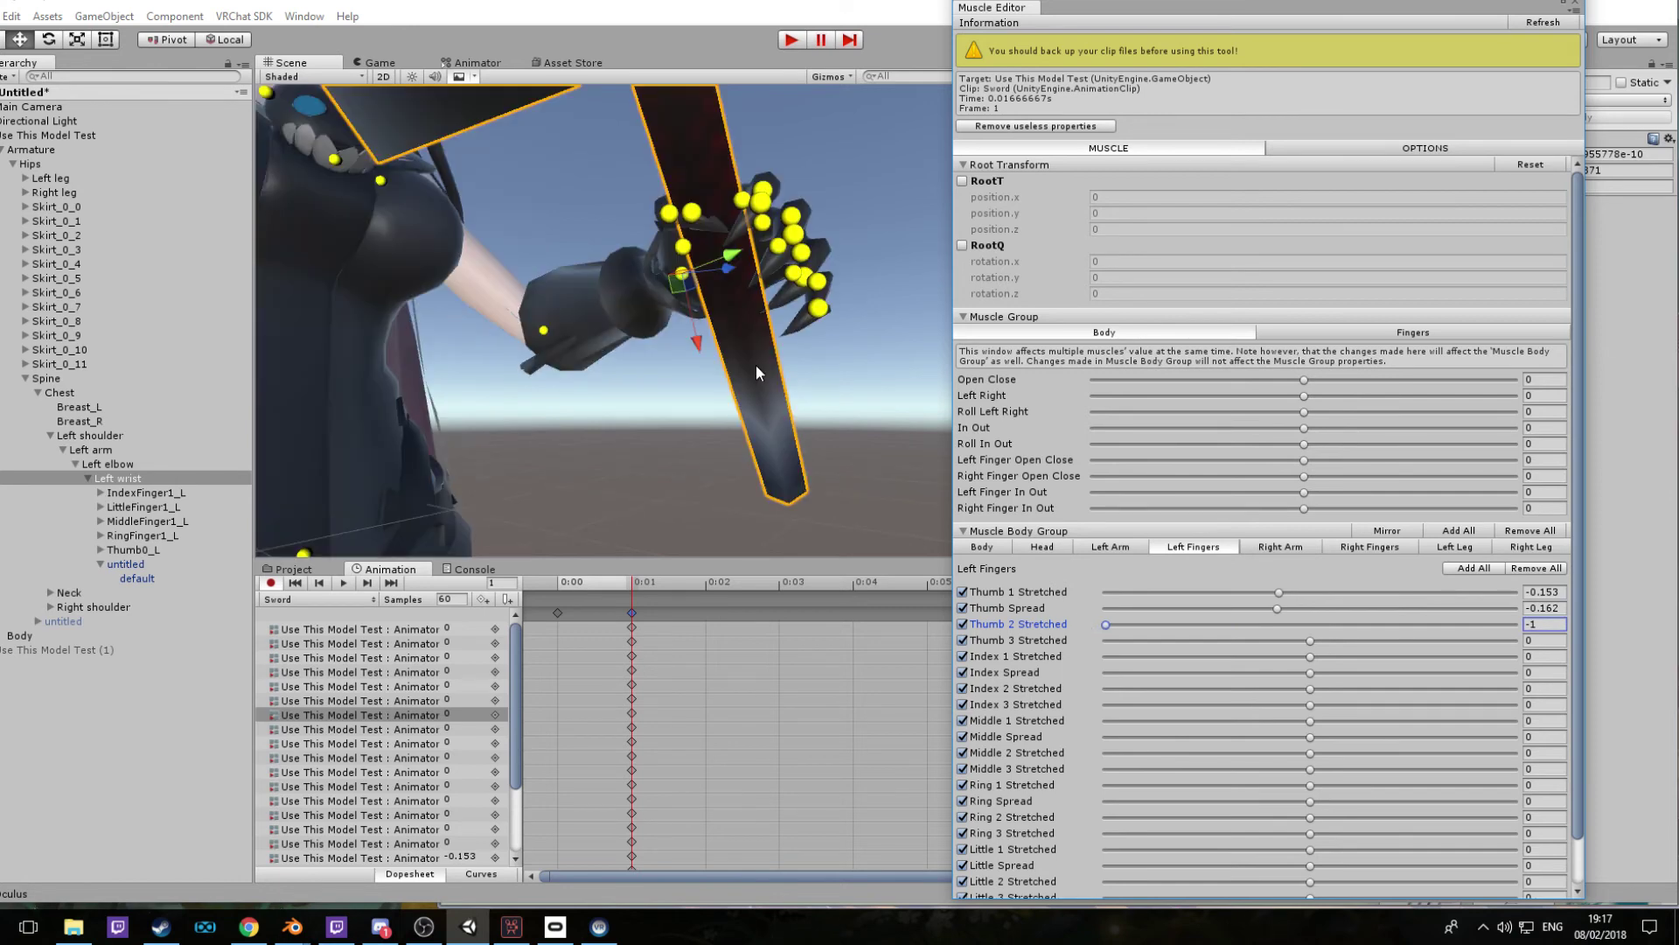
Set Thumb 3 Stretched to -0.135, Index 1 Stretched -0.642, Index Spread -0.362, Index 2 Stretched -0.271, Index 3 Stretched -0.38 and Middle 1 Stretched -0.961
scroll(757, 359, "up", 3)
left_click_drag(760, 349, 910, 345, "alt")
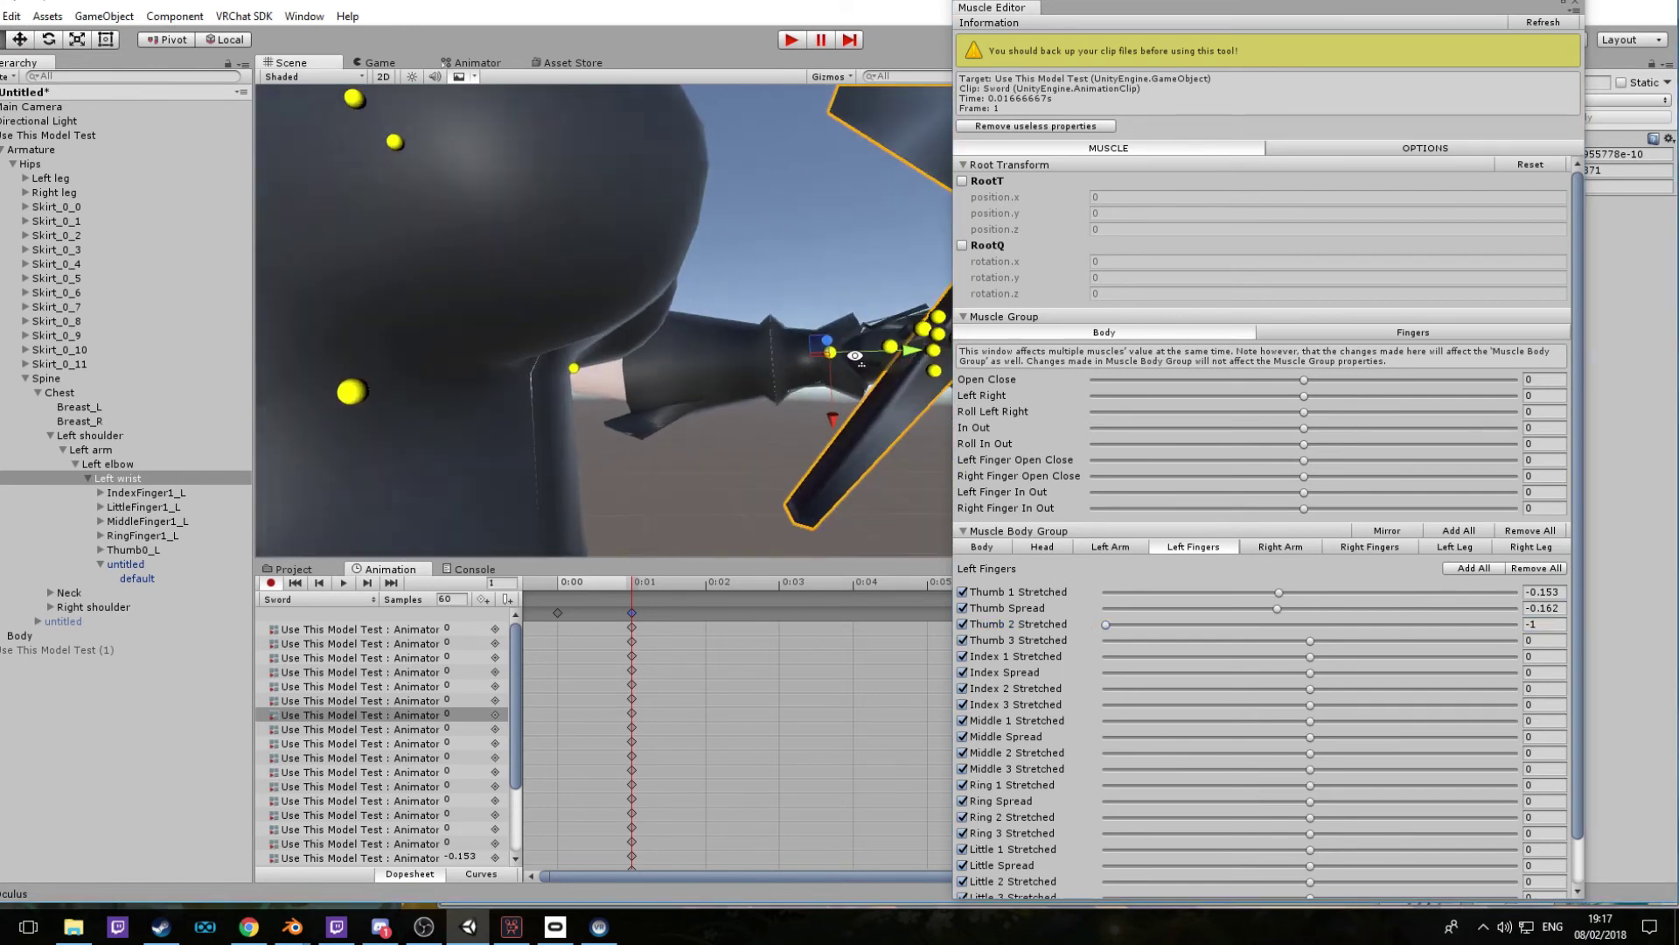
scroll(909, 345, "up", 3)
middle_click_drag(909, 346, 798, 341)
scroll(829, 363, "down", 5)
left_click_drag(799, 342, 835, 308, "alt")
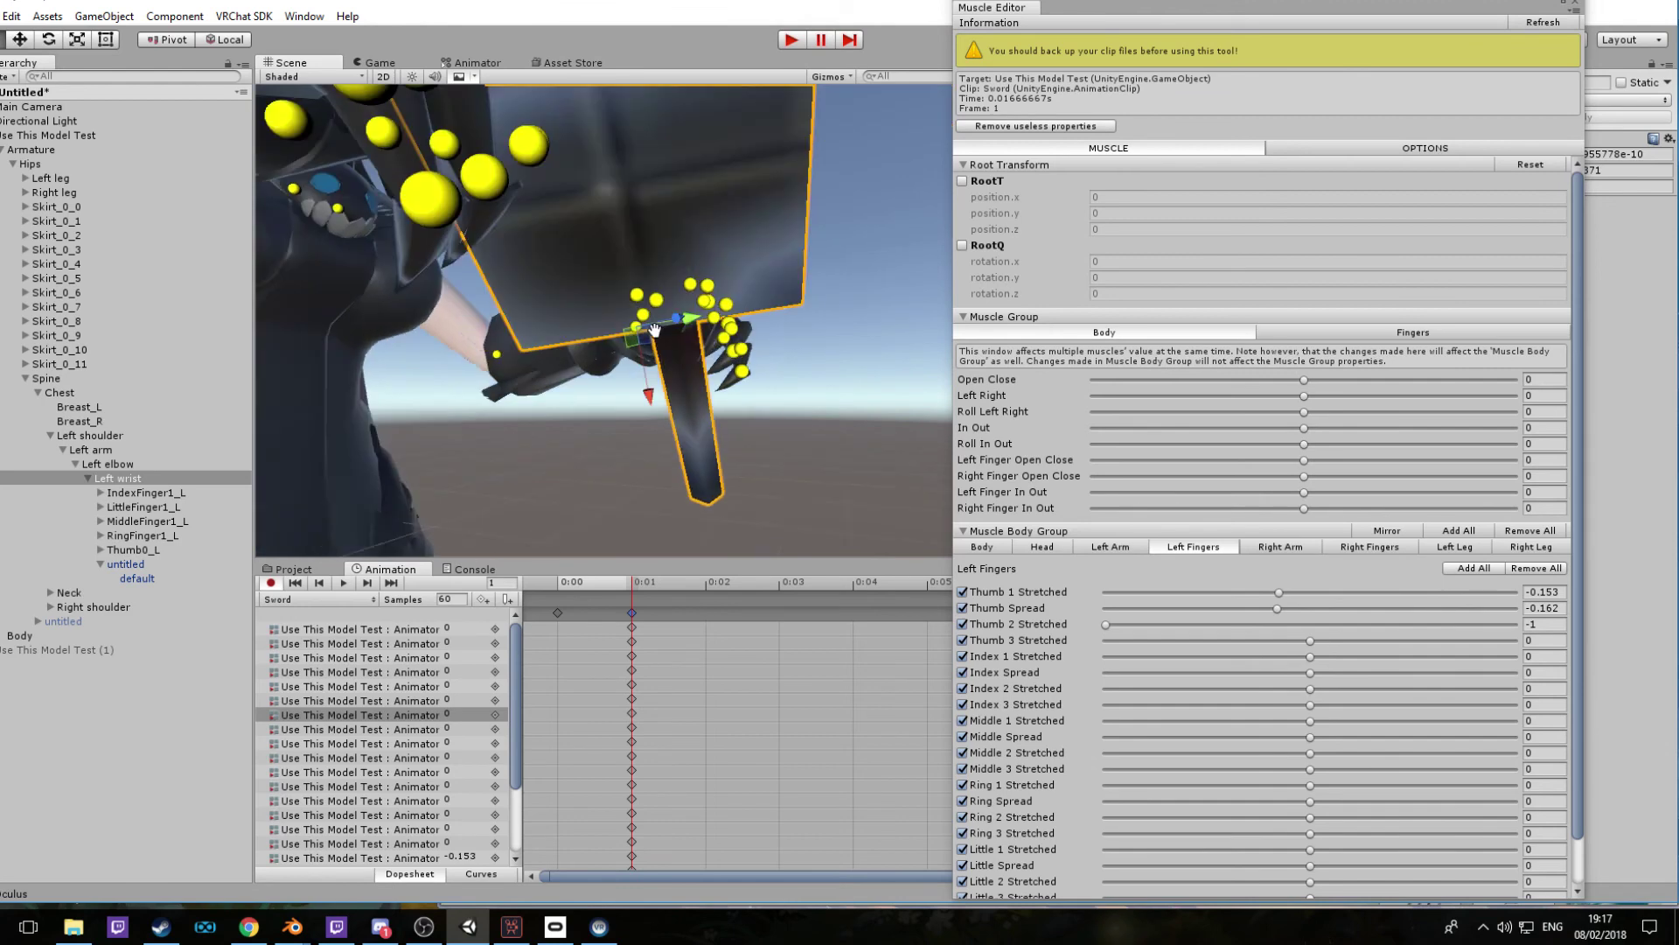
middle_click_drag(836, 308, 617, 331)
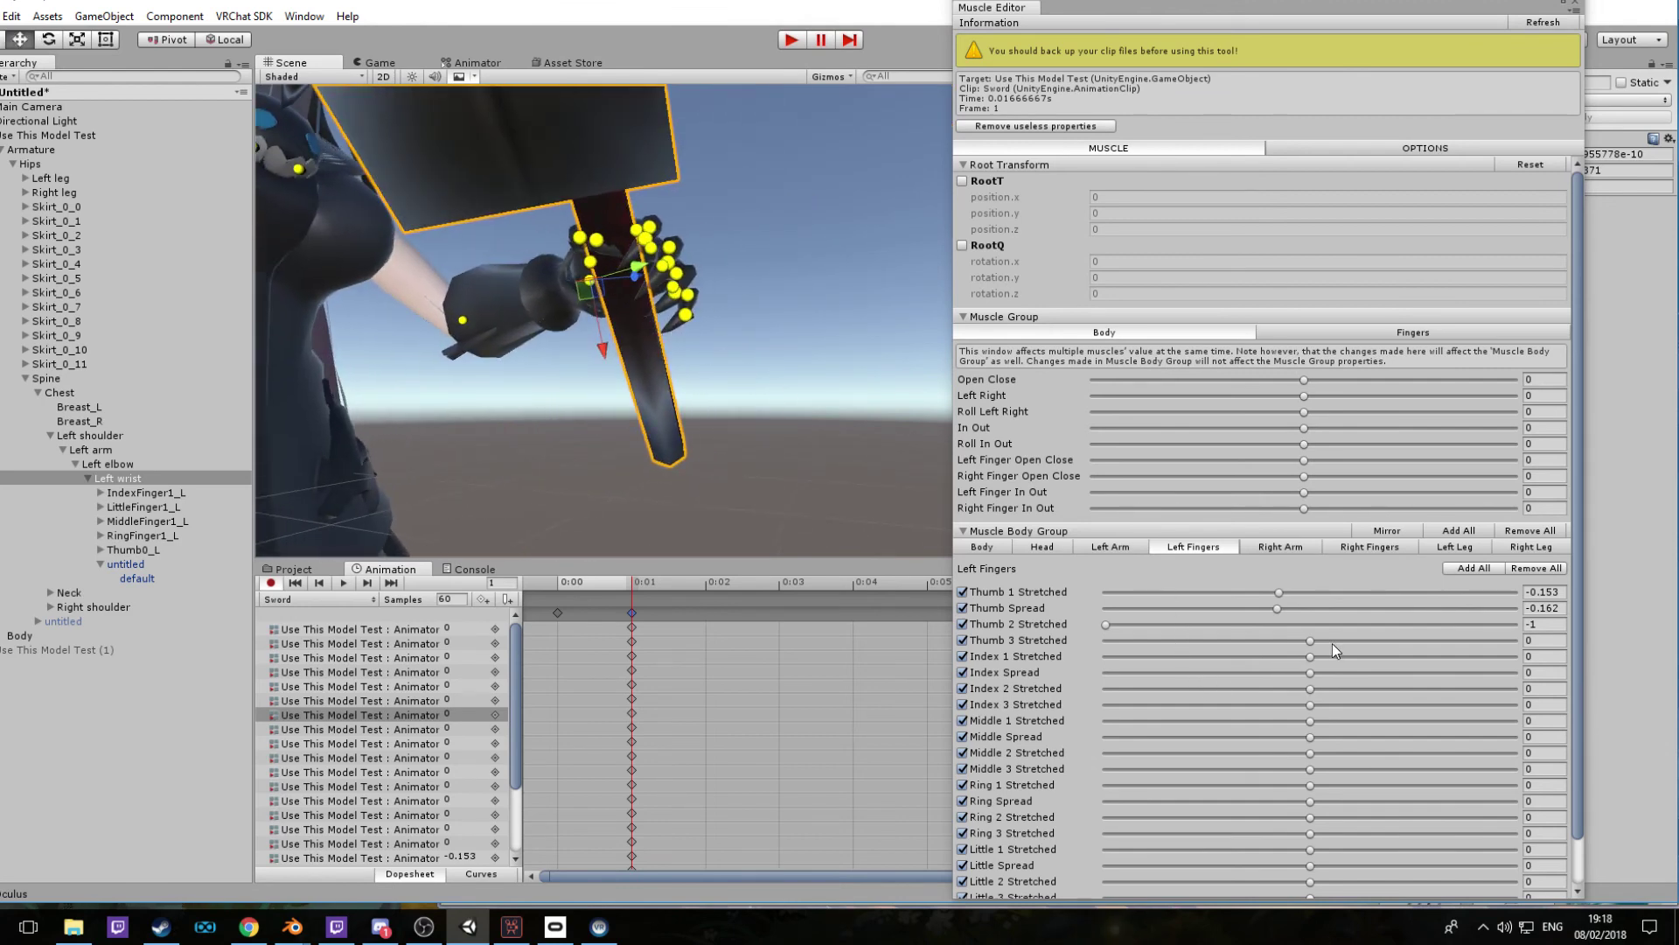
left_click_drag(1309, 640, 1176, 655)
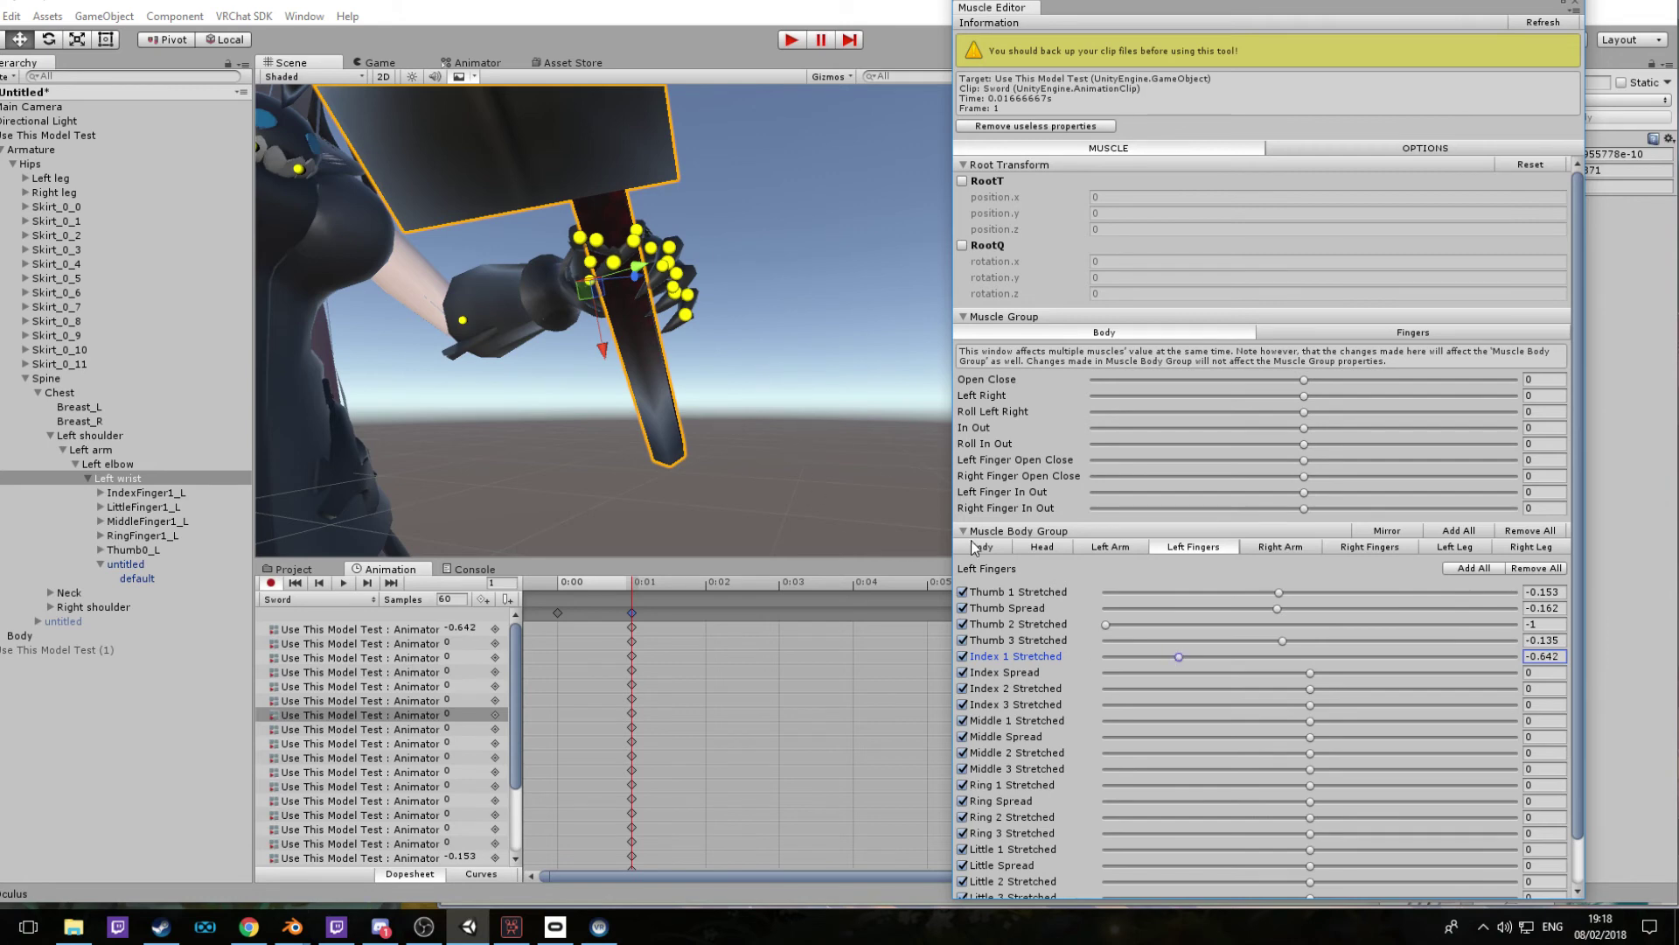
left_click_drag(1315, 674, 1104, 742)
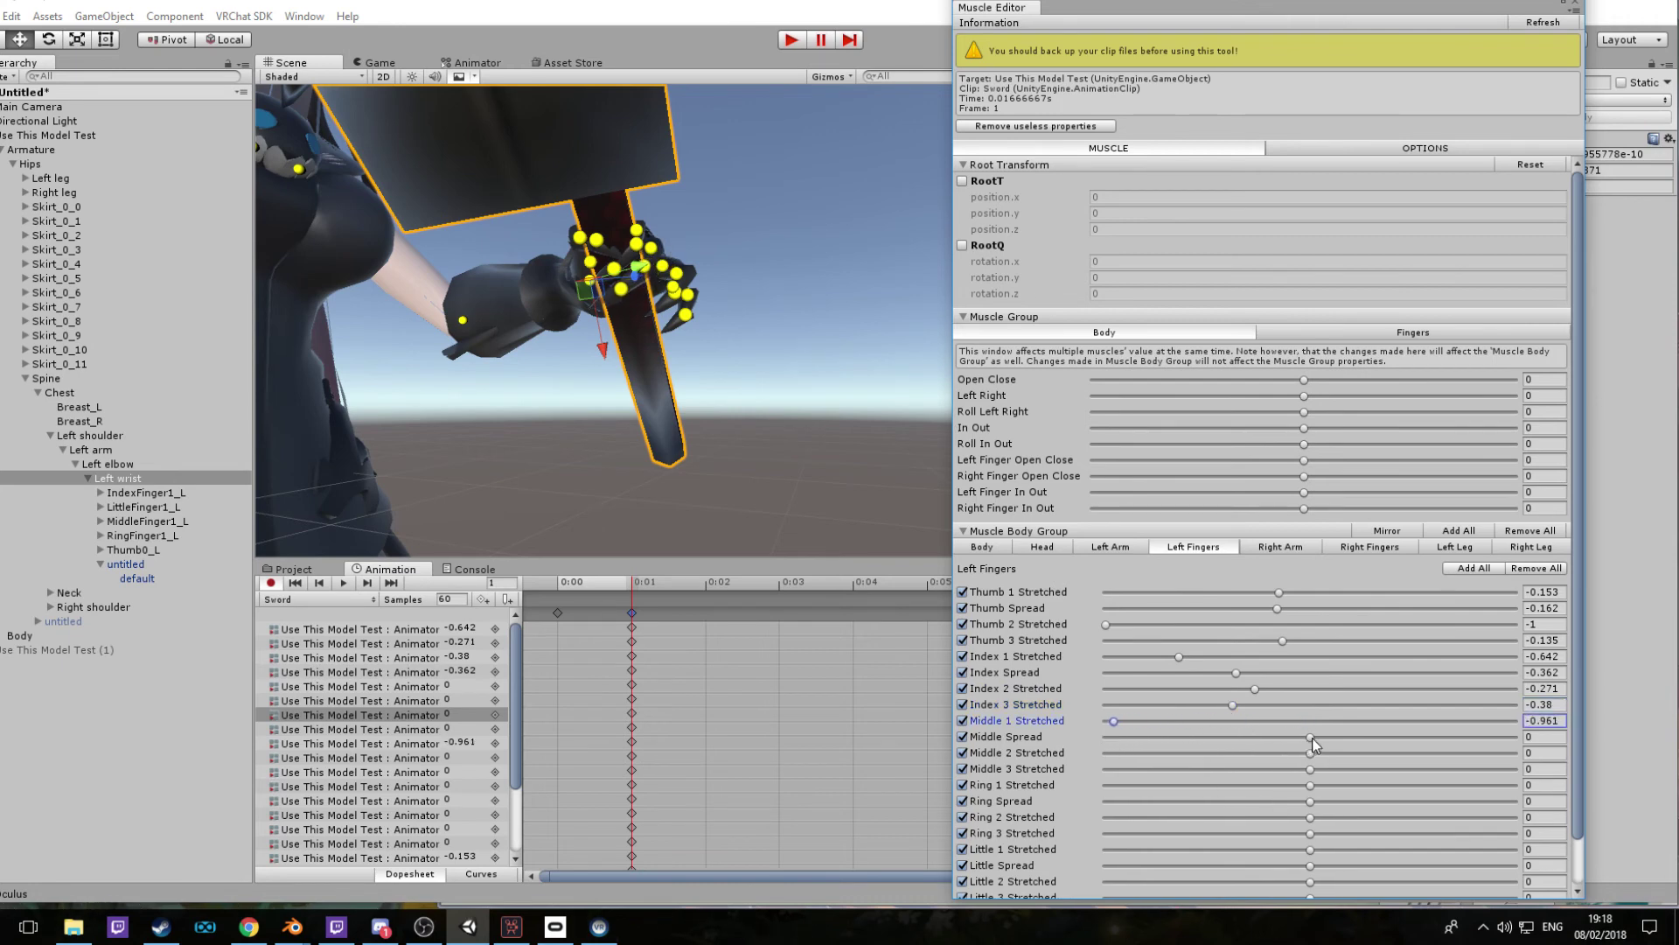
Set Middle Spread to -0.306, Middle 2 Stretched -0.258, Ring 1 Stretched -0.882, Ring 3 Stretched -0.201 and Little 1 Stretched -1
left_click_drag(1312, 738, 1200, 742)
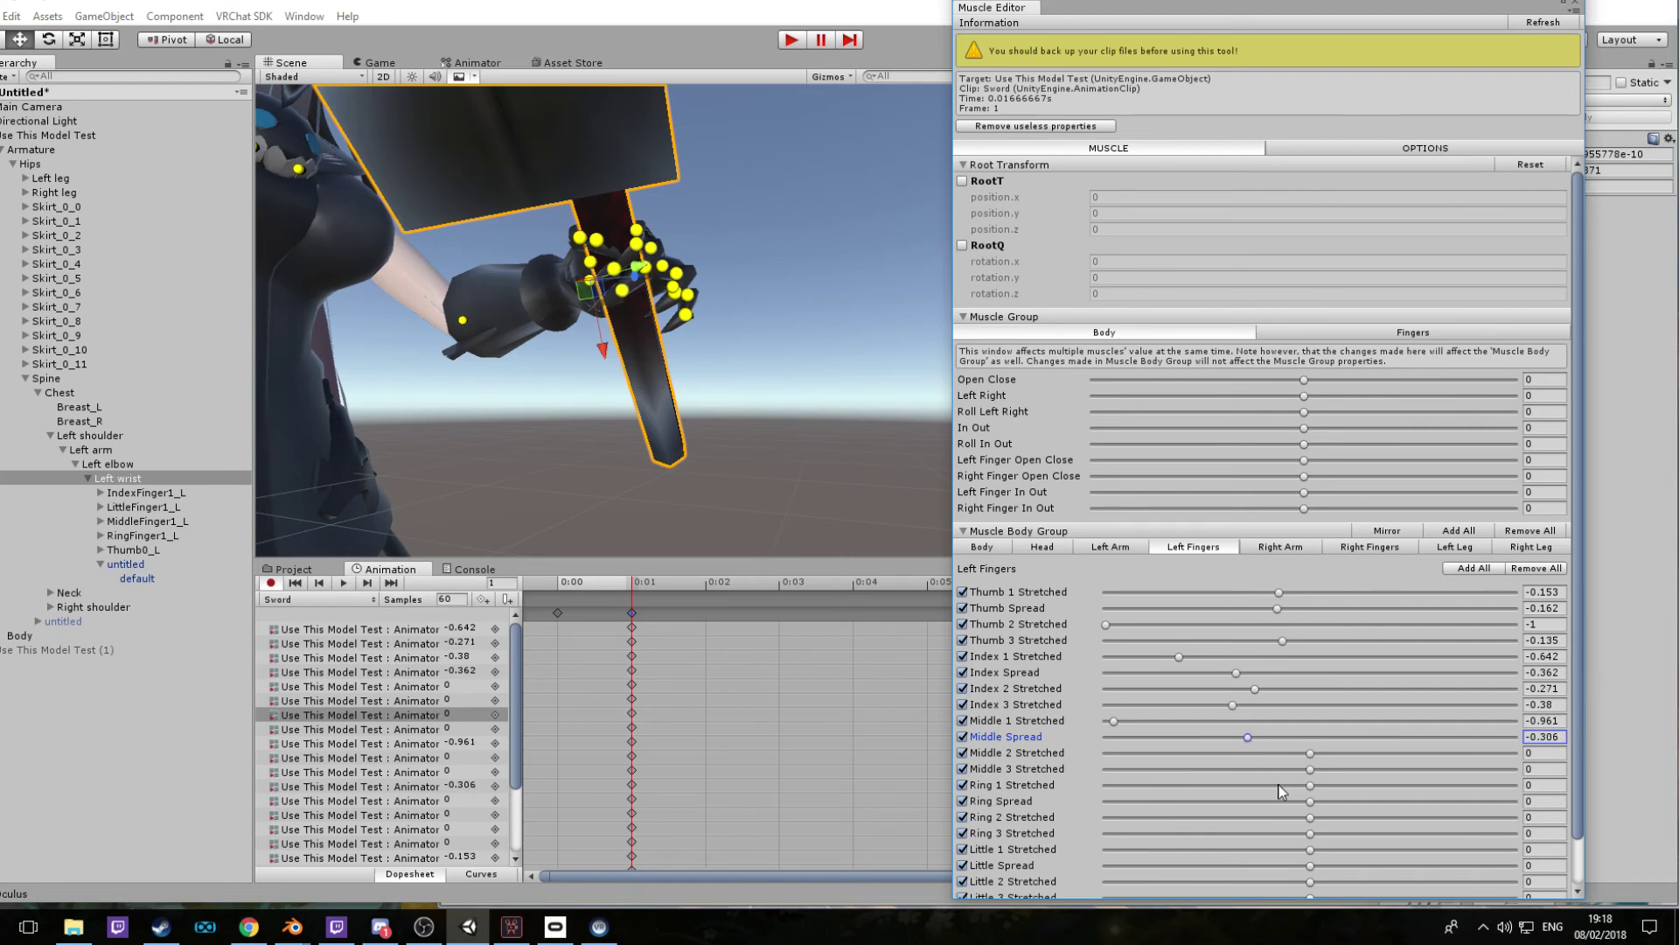
left_click_drag(1310, 754, 1130, 784)
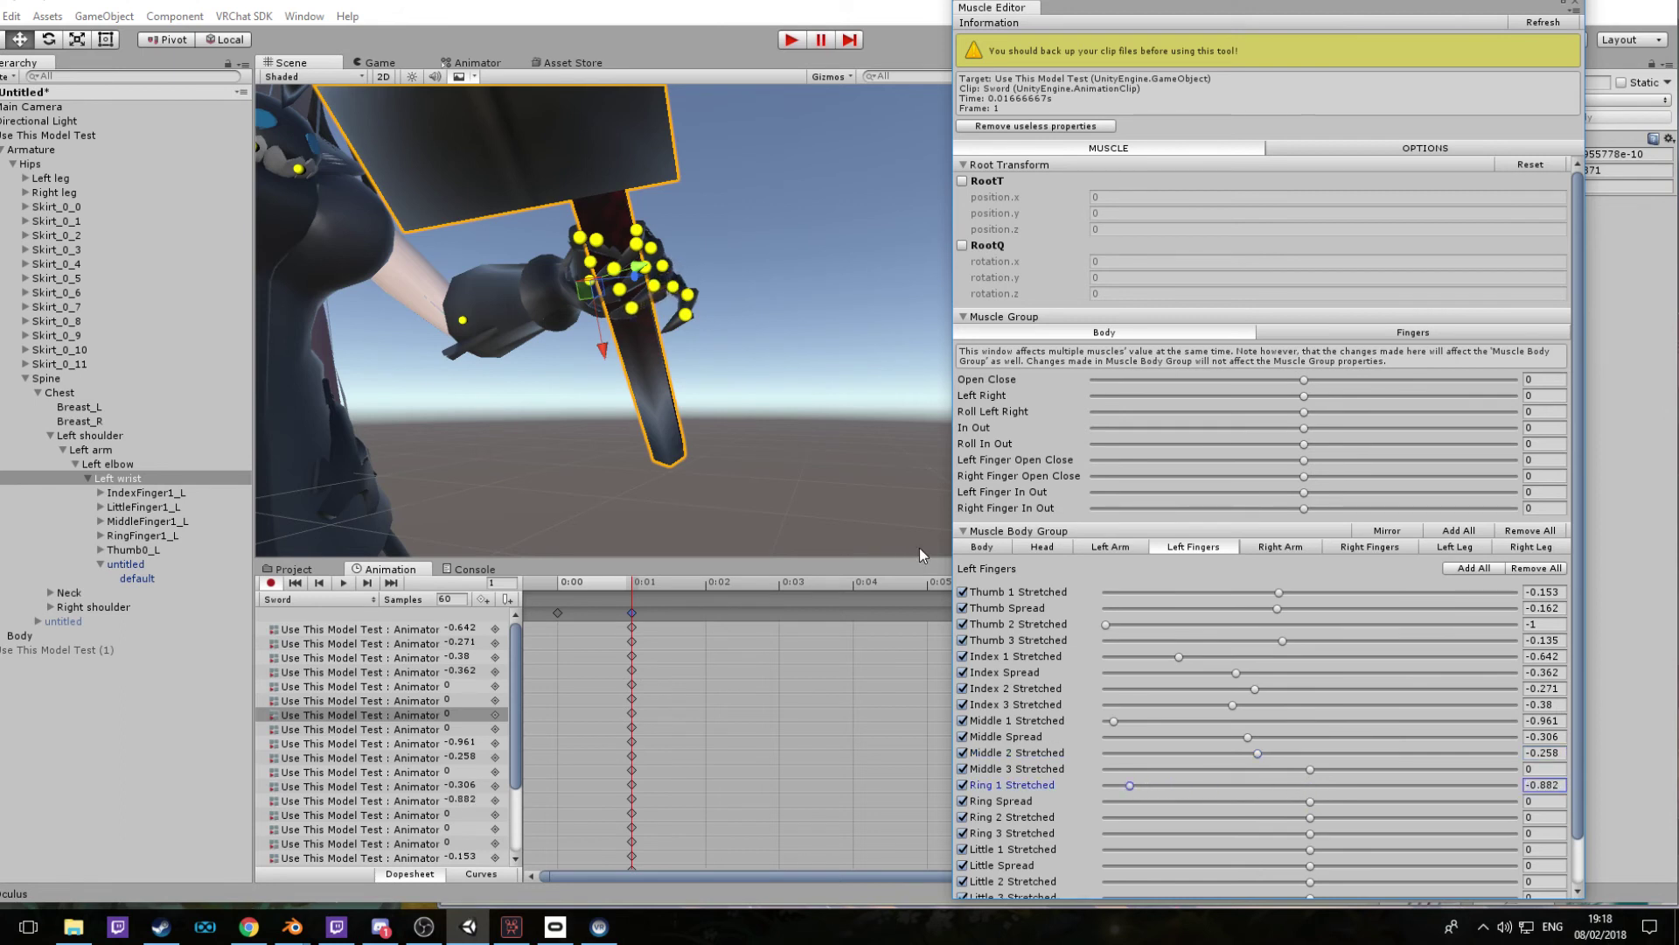
left_click_drag(1309, 832, 1103, 845)
Examine the avatar's left-hand grip on the sword from the front and from several angles and distances
scroll(761, 464, "down", 5)
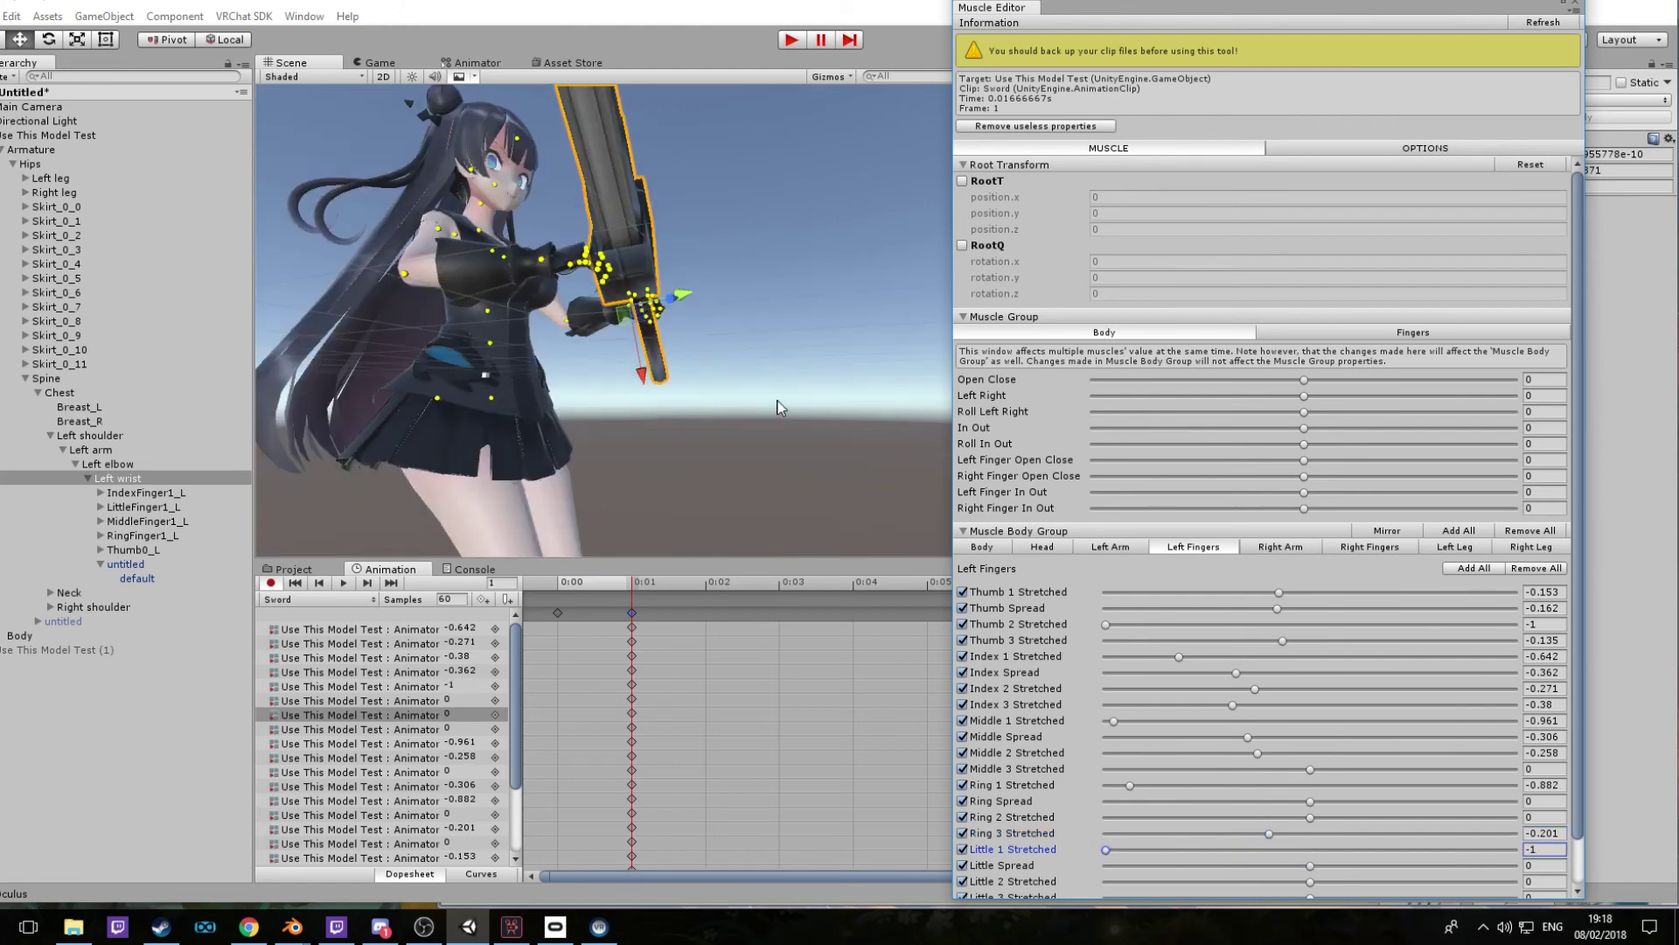
left_click_drag(779, 405, 693, 423, "alt")
middle_click_drag(693, 423, 688, 388)
scroll(689, 389, "down", 3)
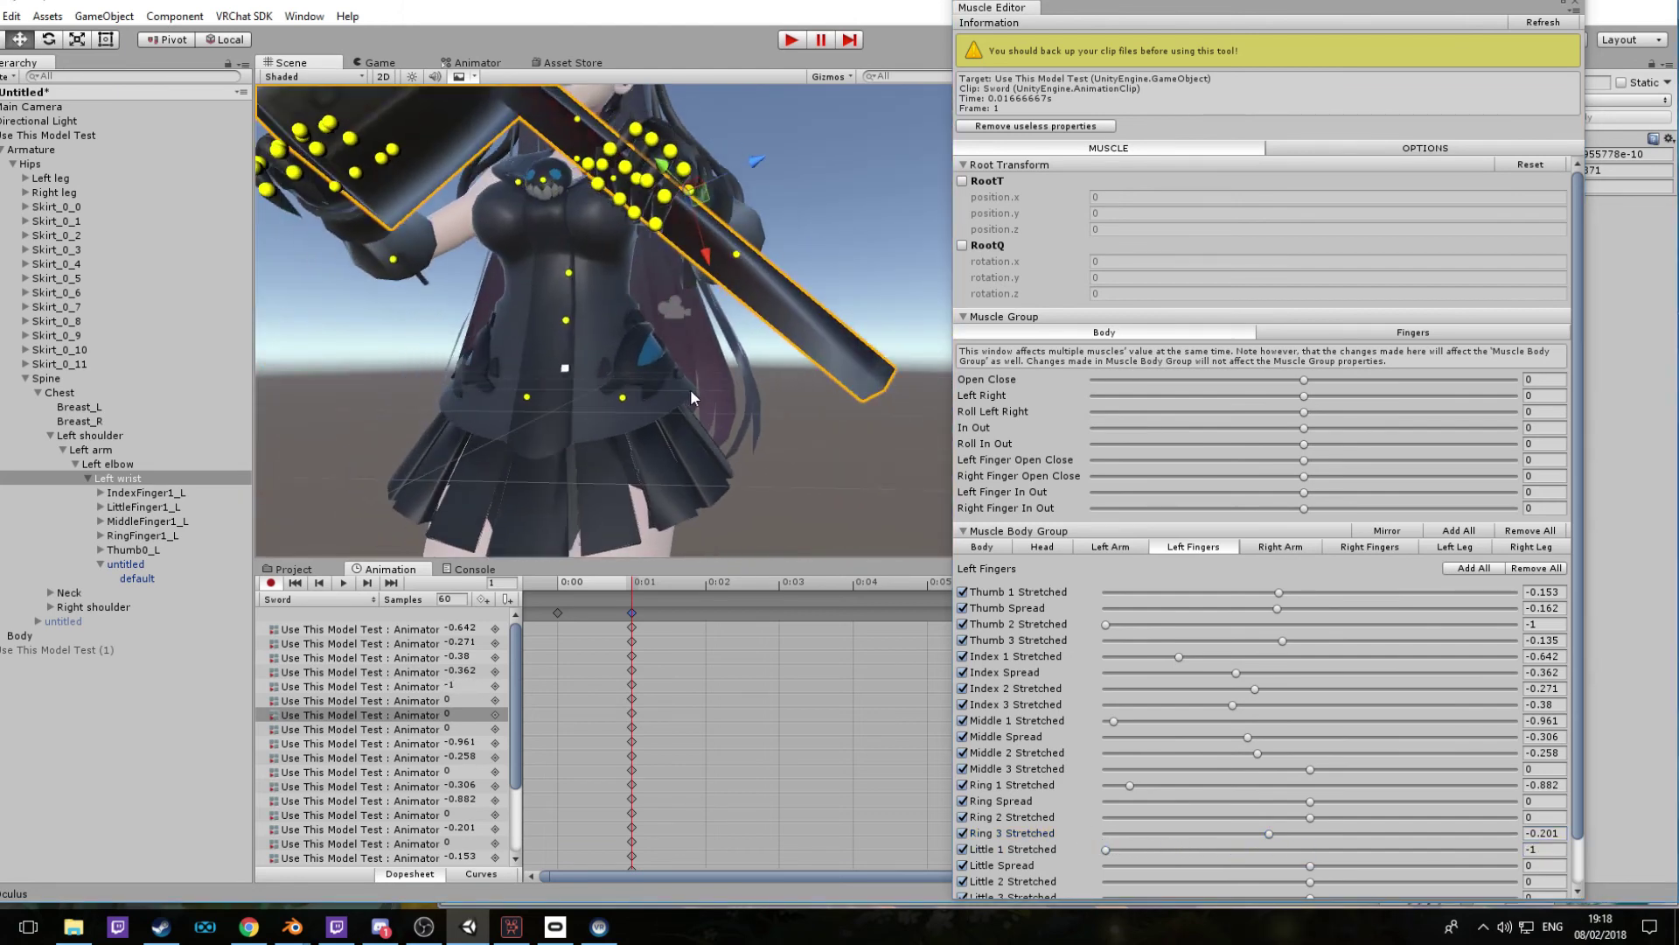
left_click_drag(690, 388, 721, 434, "alt")
scroll(721, 437, "down", 3)
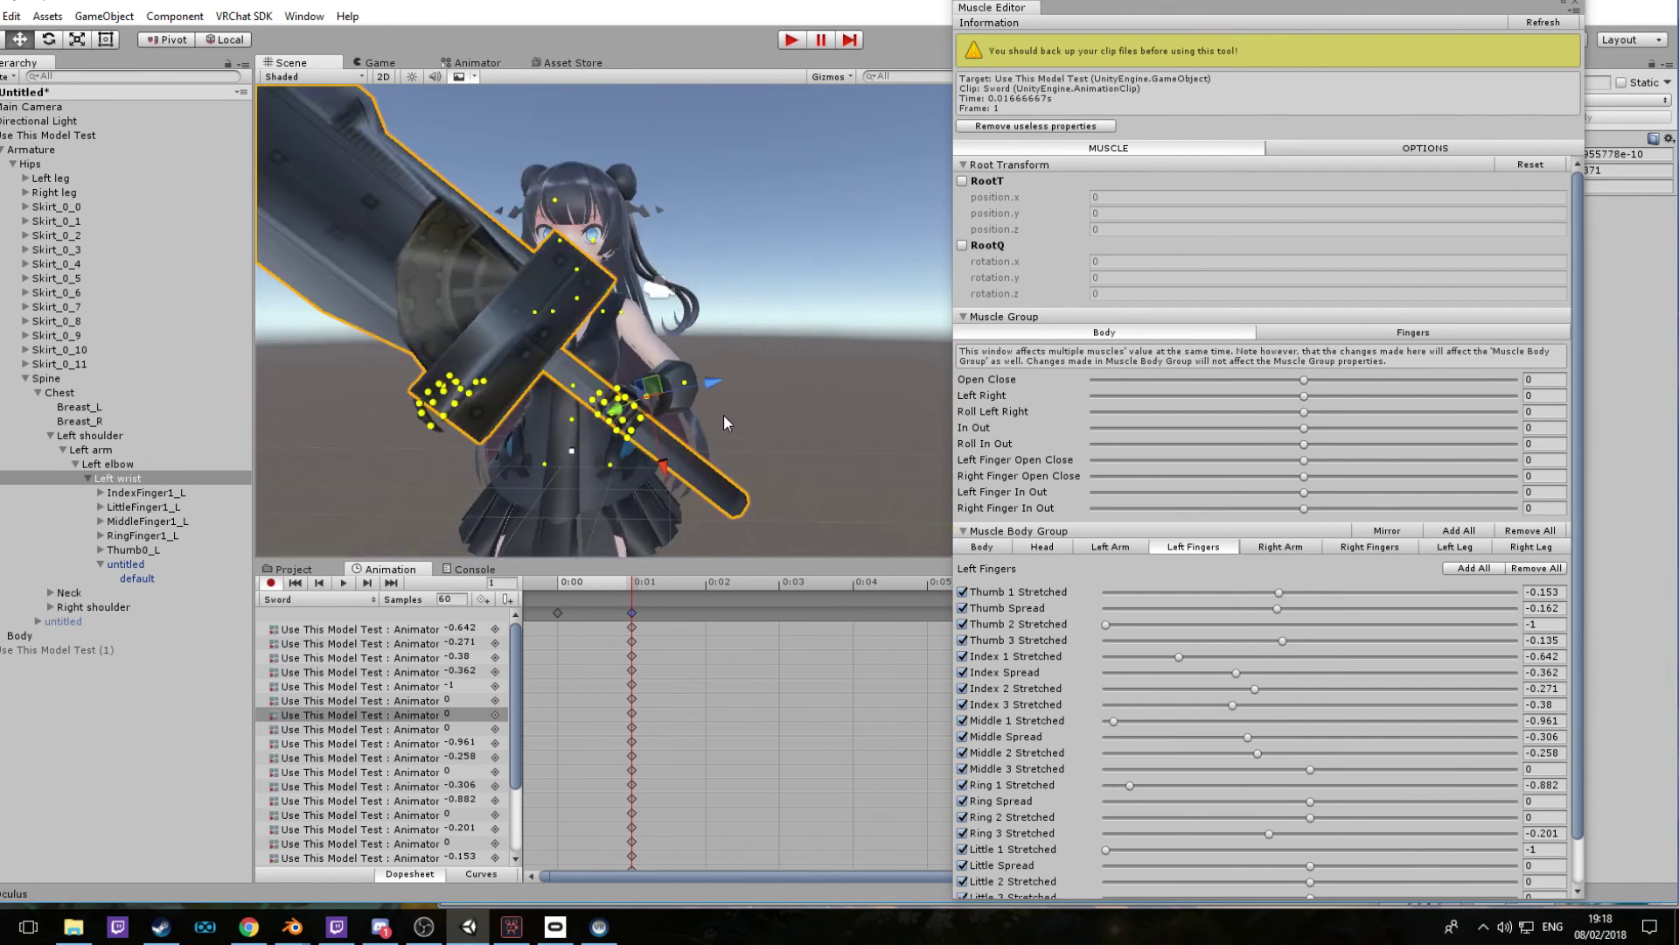
scroll(724, 415, "down", 5)
scroll(787, 415, "up", 8)
left_click_drag(832, 414, 738, 424, "alt")
middle_click_drag(738, 423, 735, 437)
scroll(735, 439, "down", 4)
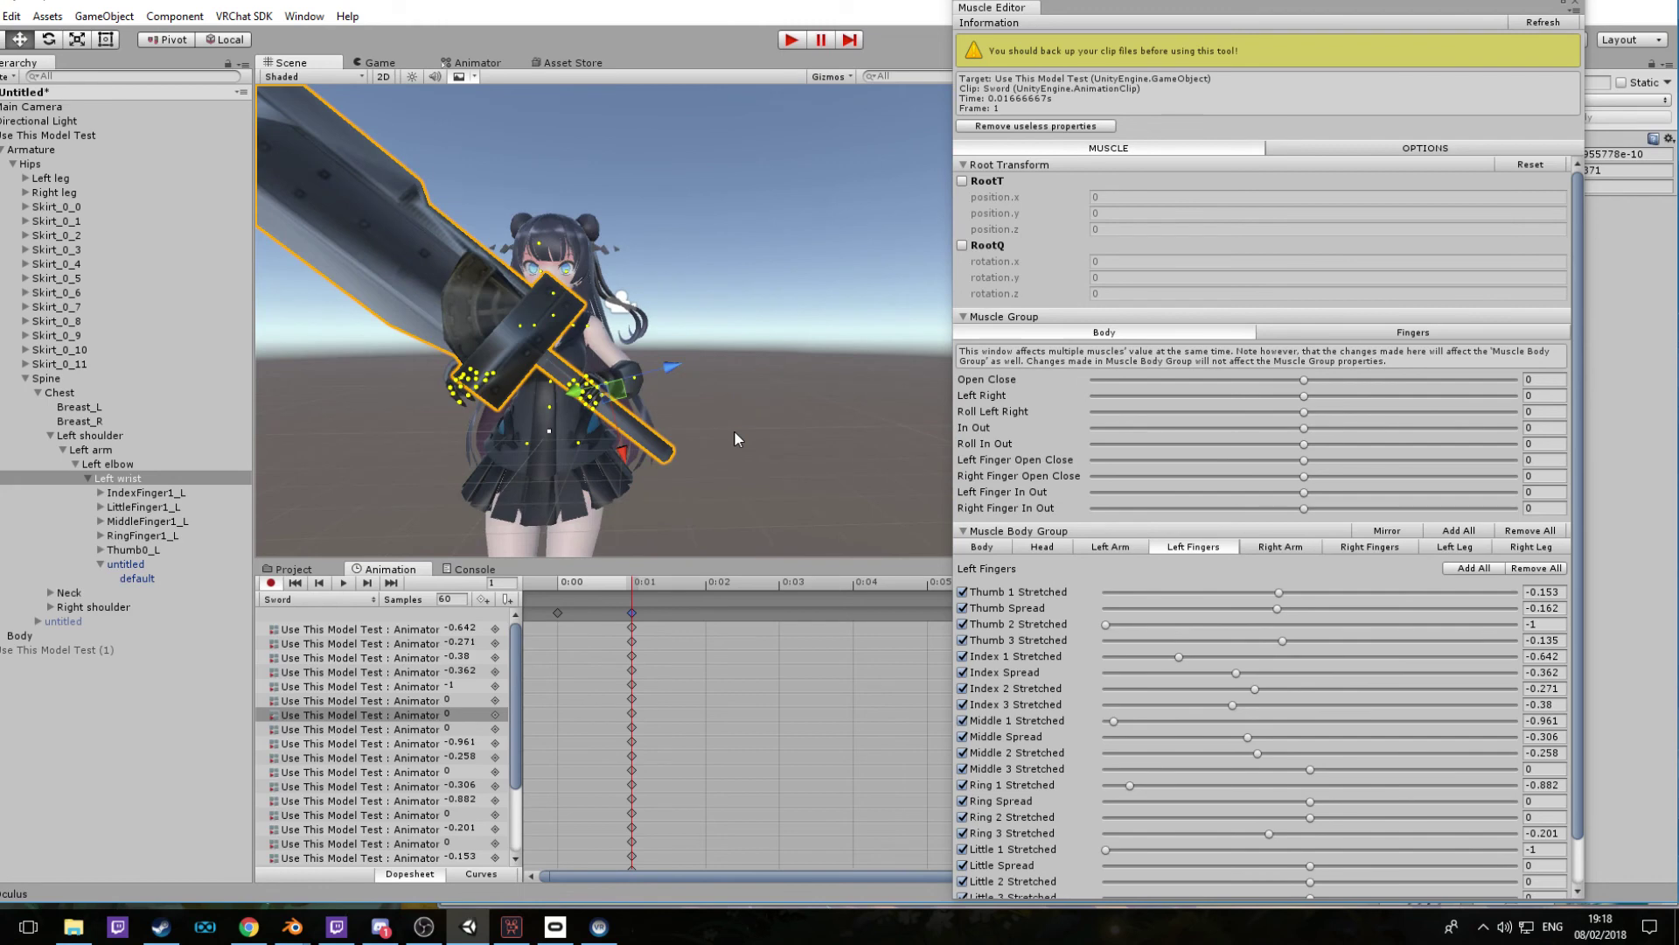
Close the Muscle Editor and look through the Sword clip's keyed finger and sword properties in the animation timeline
left_click(1577, 5)
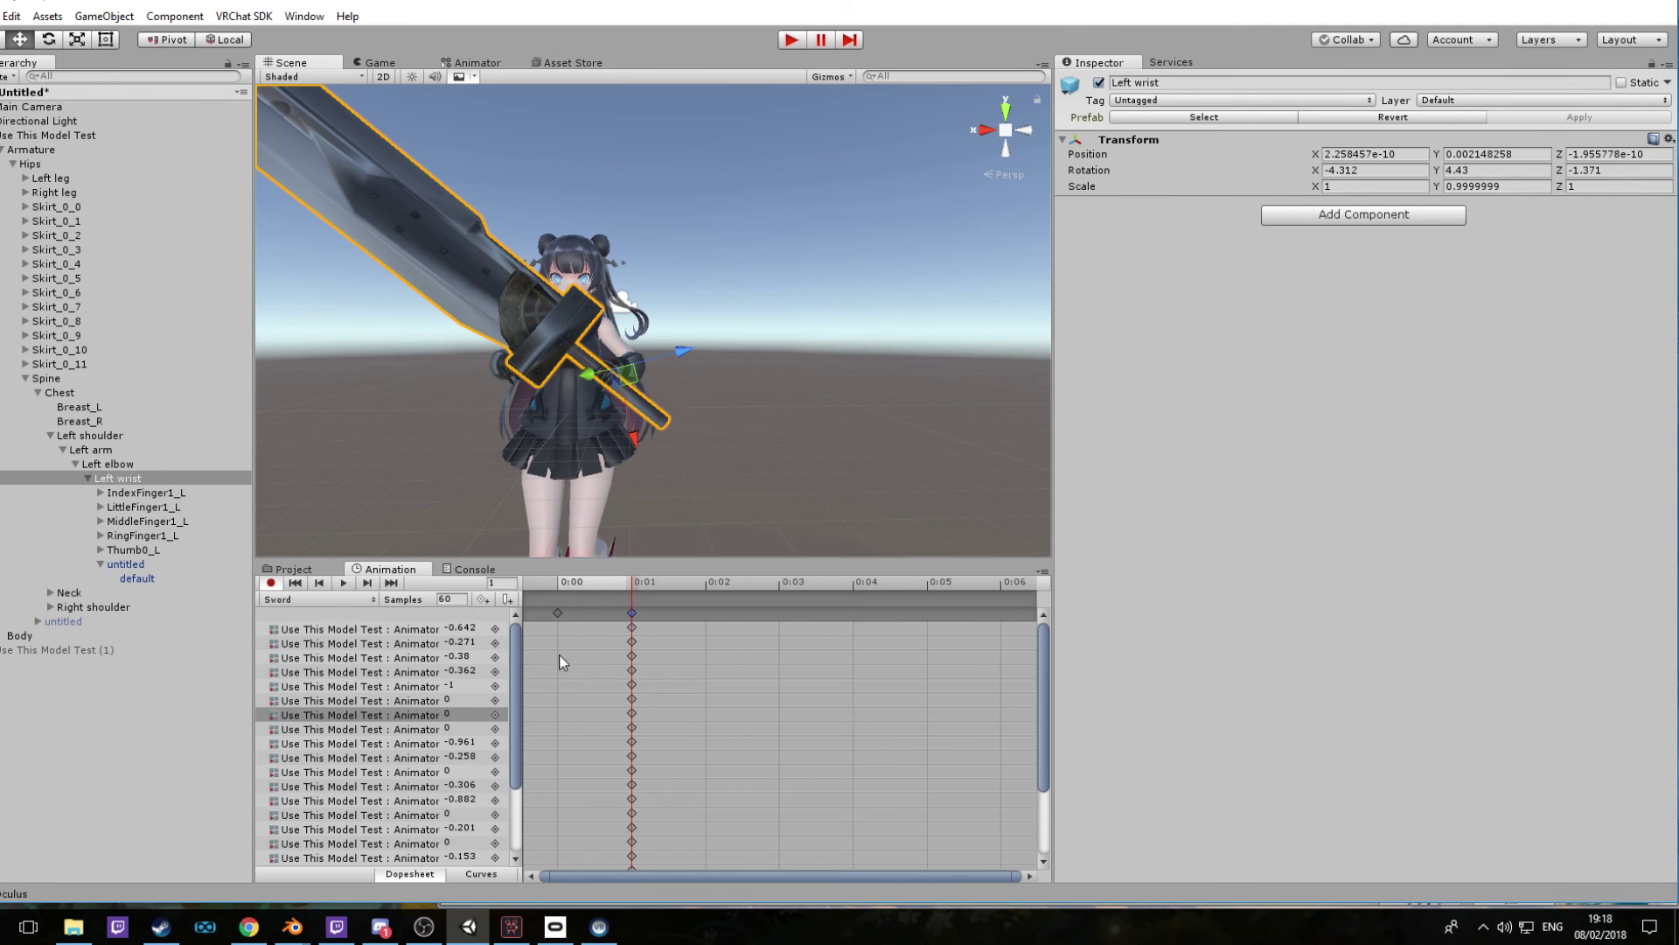
scroll(511, 672, "down", 5)
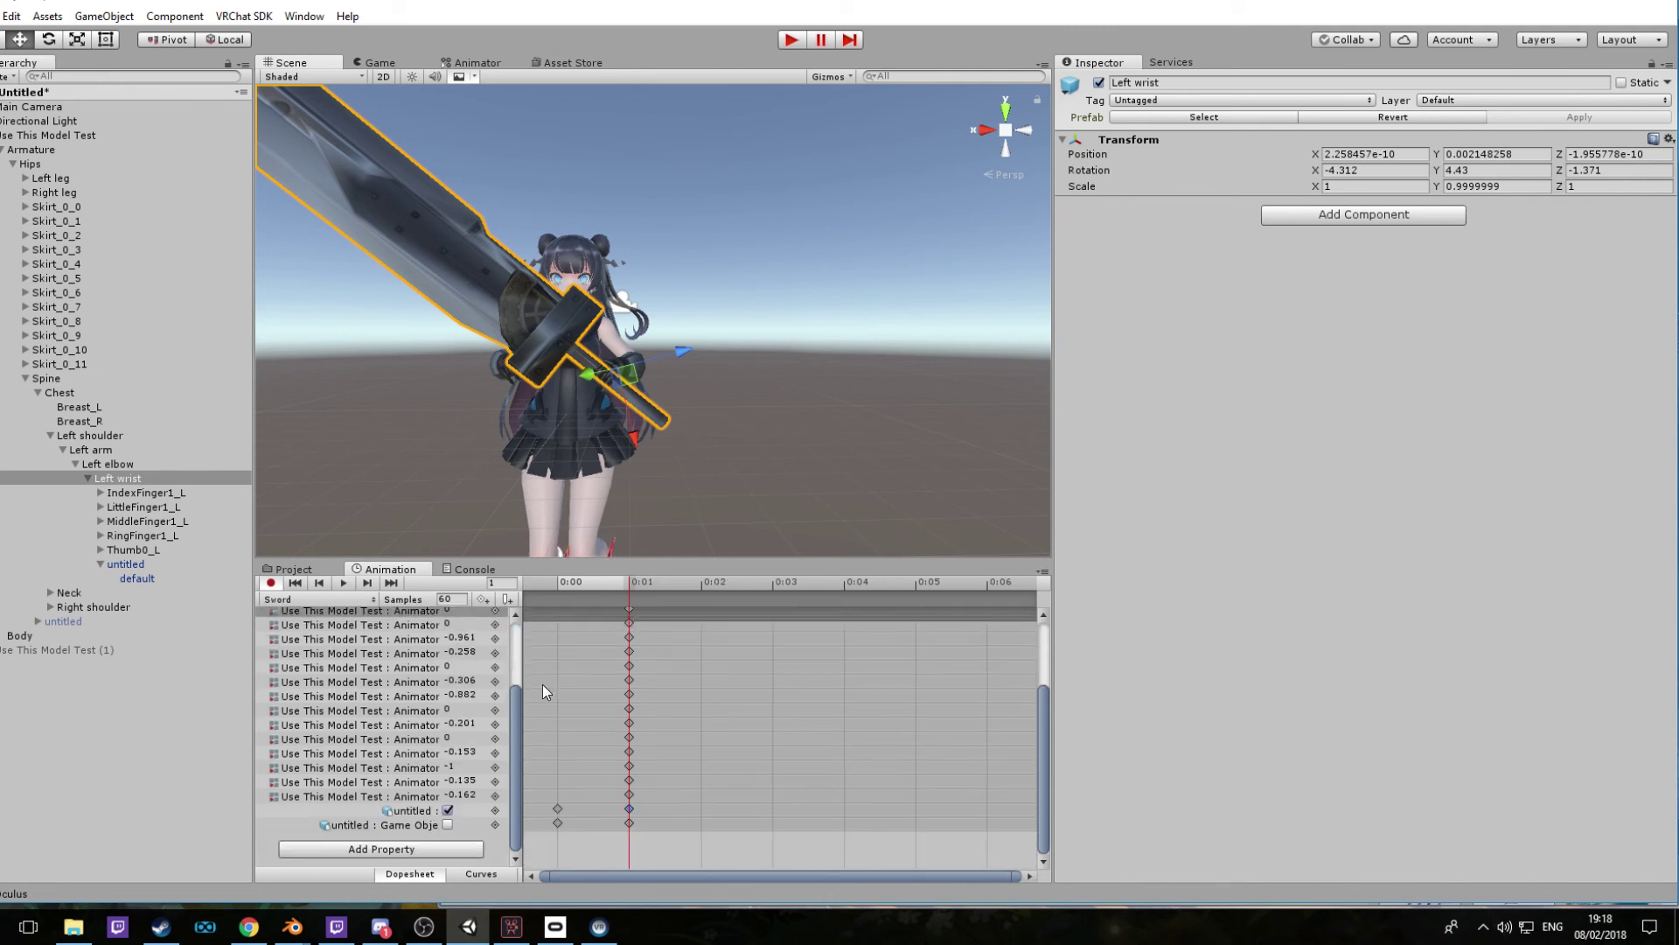
scroll(533, 690, "down", 3)
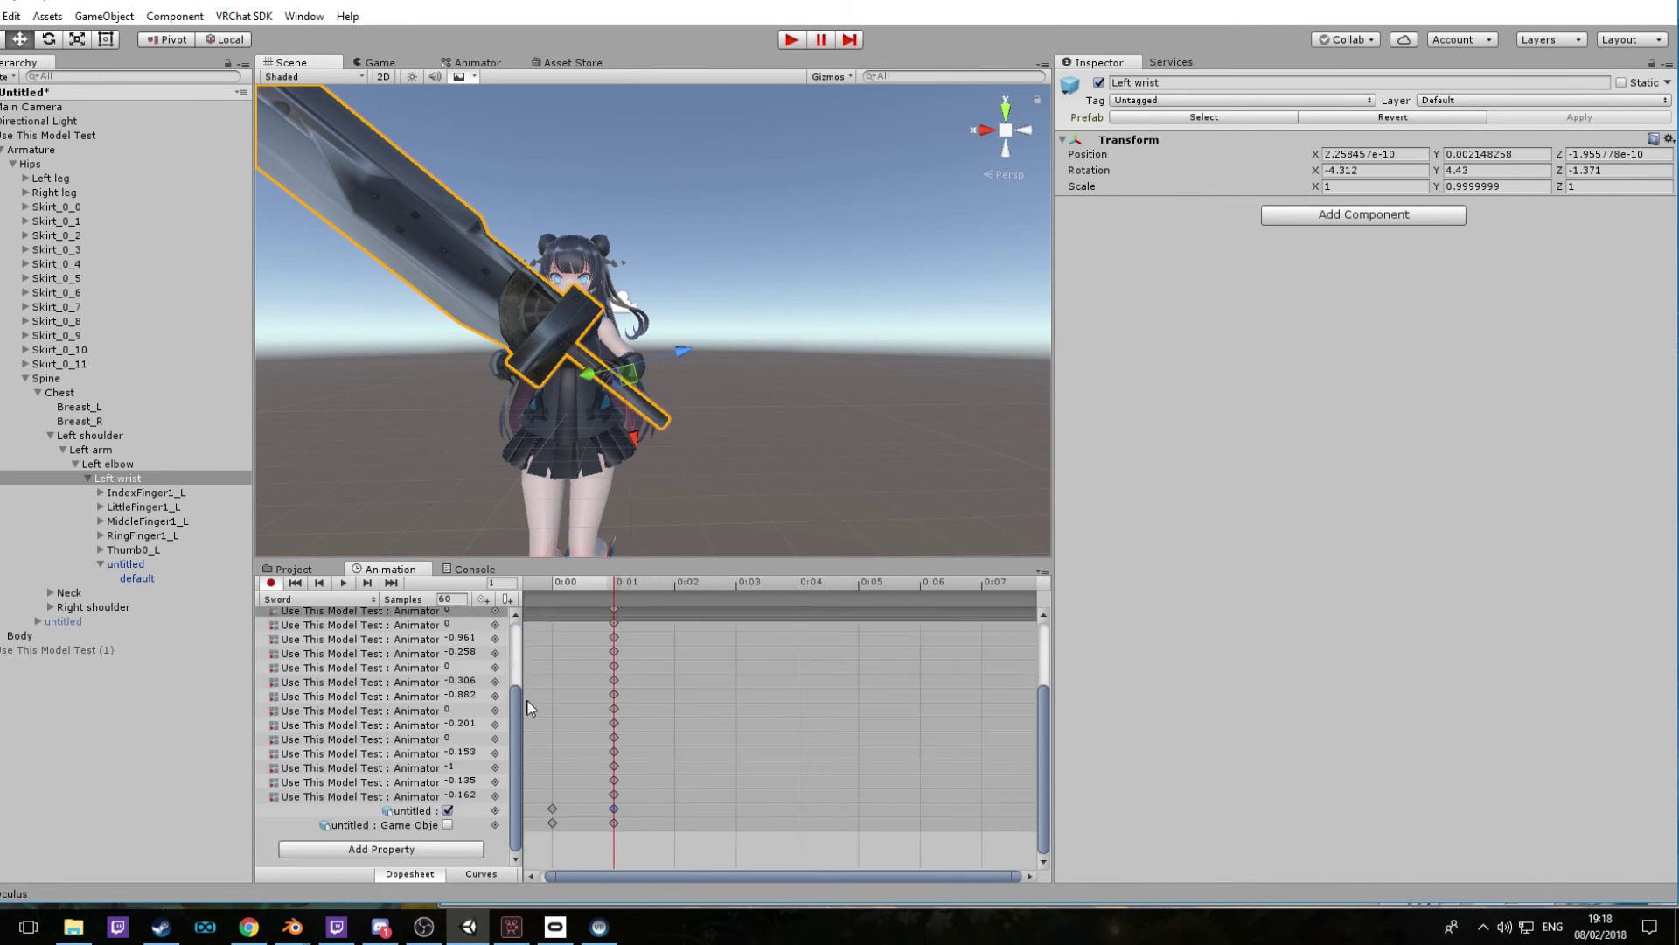
scroll(530, 700, "up", 2)
scroll(517, 703, "up", 3)
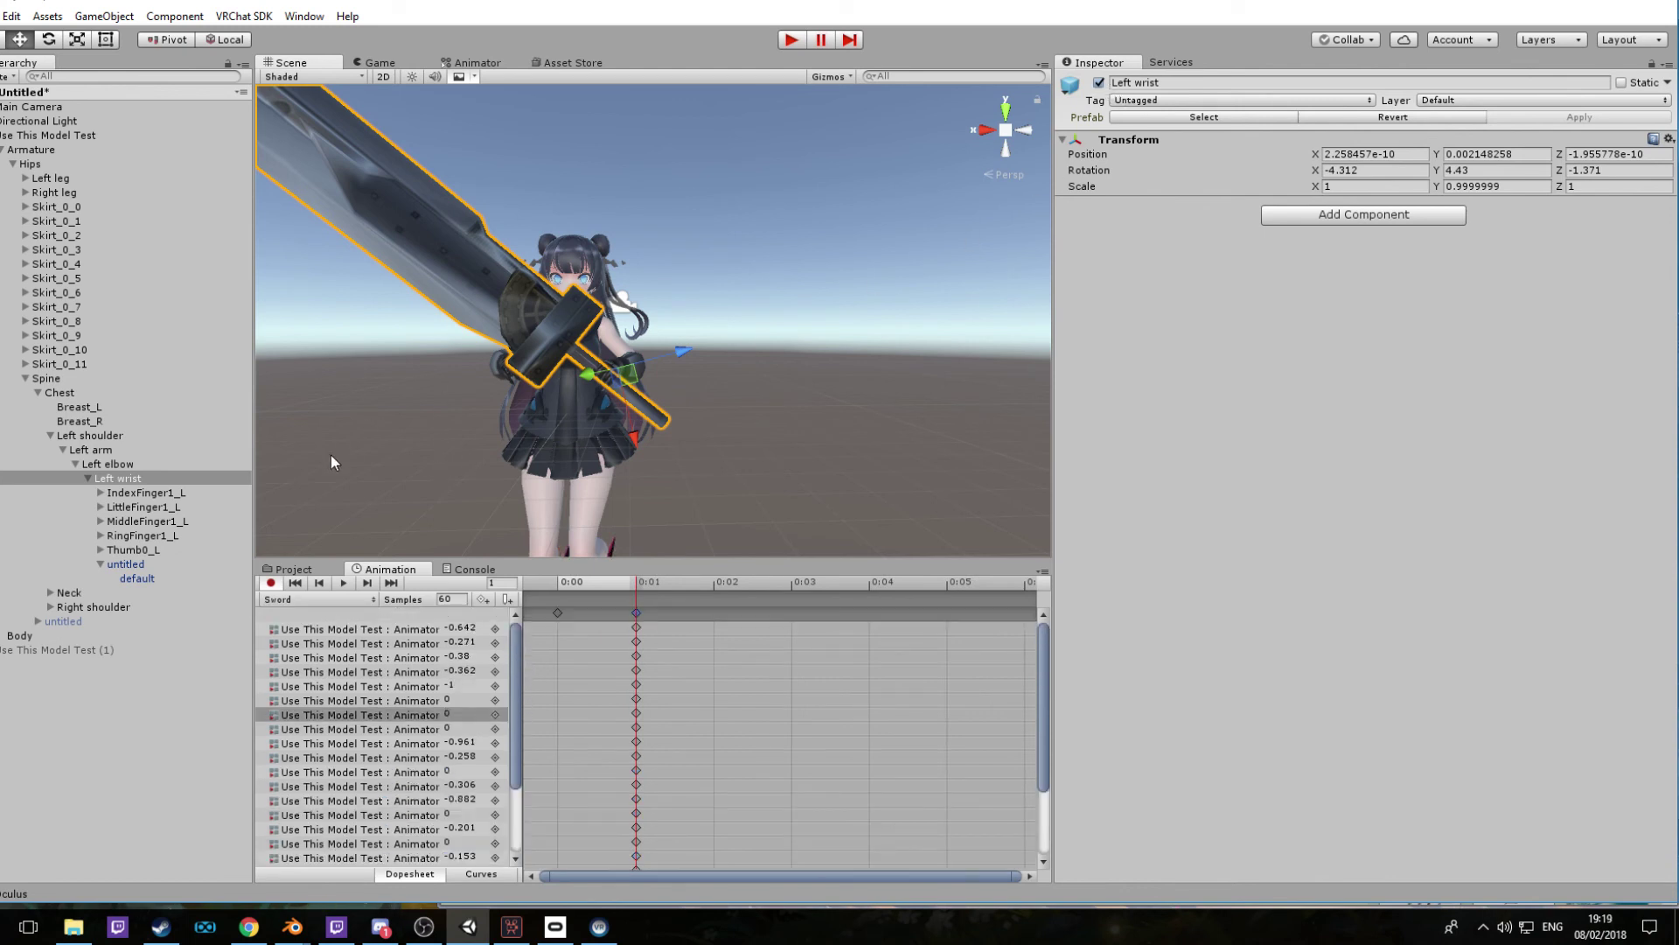
Leave the Sword preview, reselect the Use This Model Test root, and play and stop its maid_idle clip to check the back sword
left_click(127, 564)
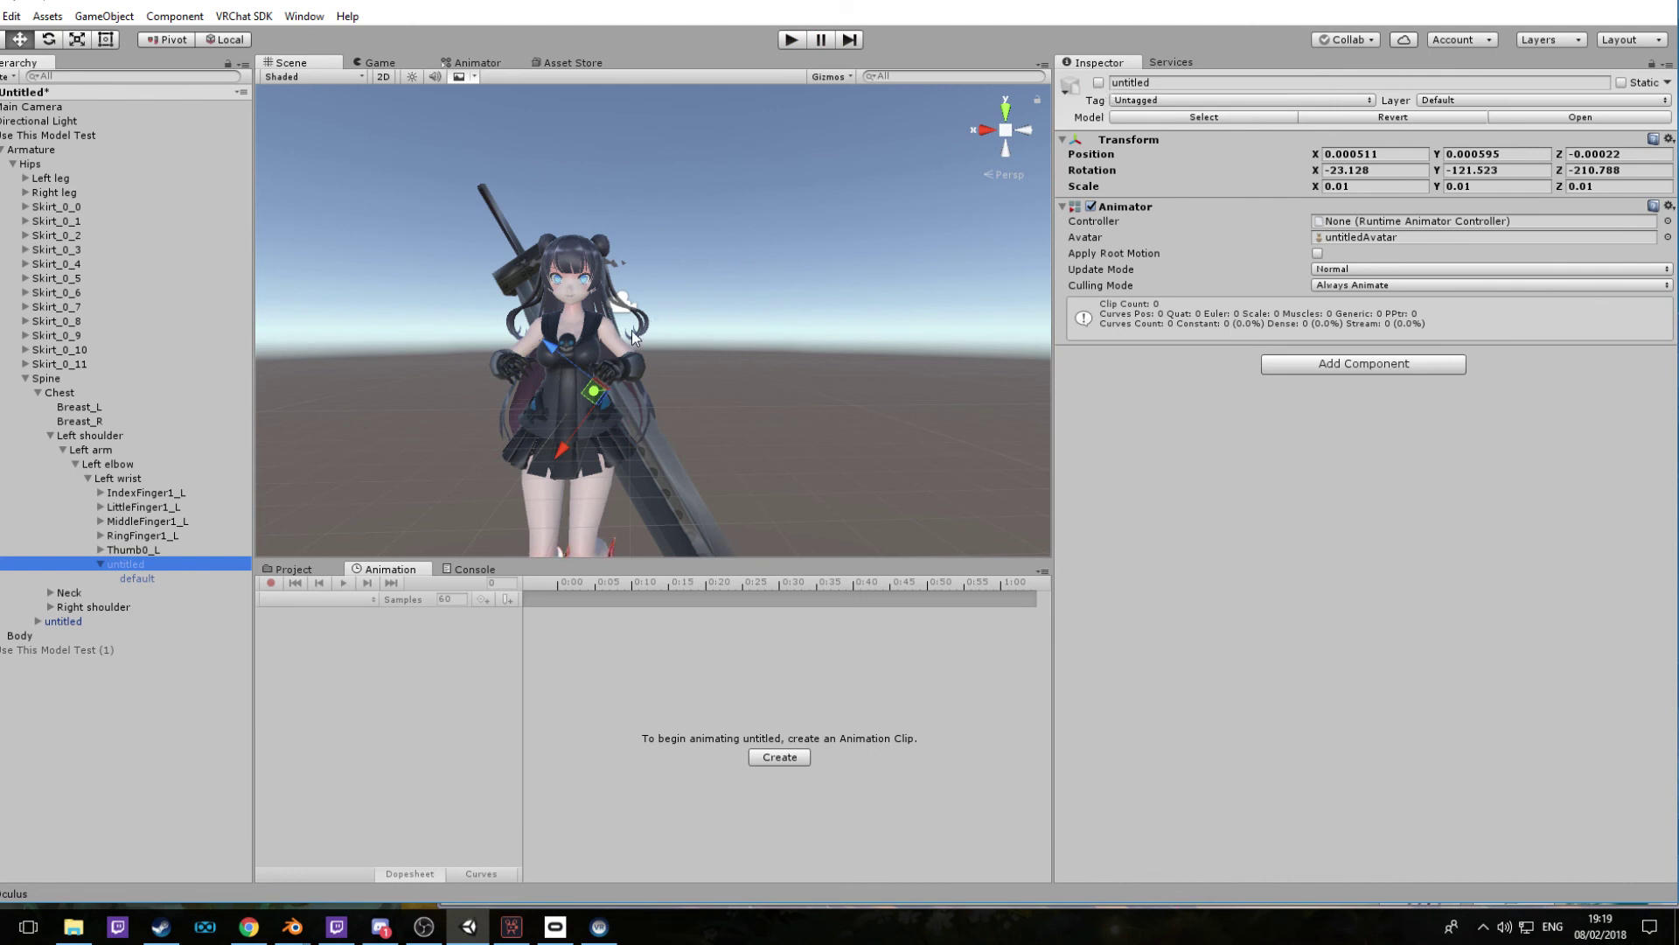
middle_click_drag(717, 295, 756, 289)
left_click(10, 135)
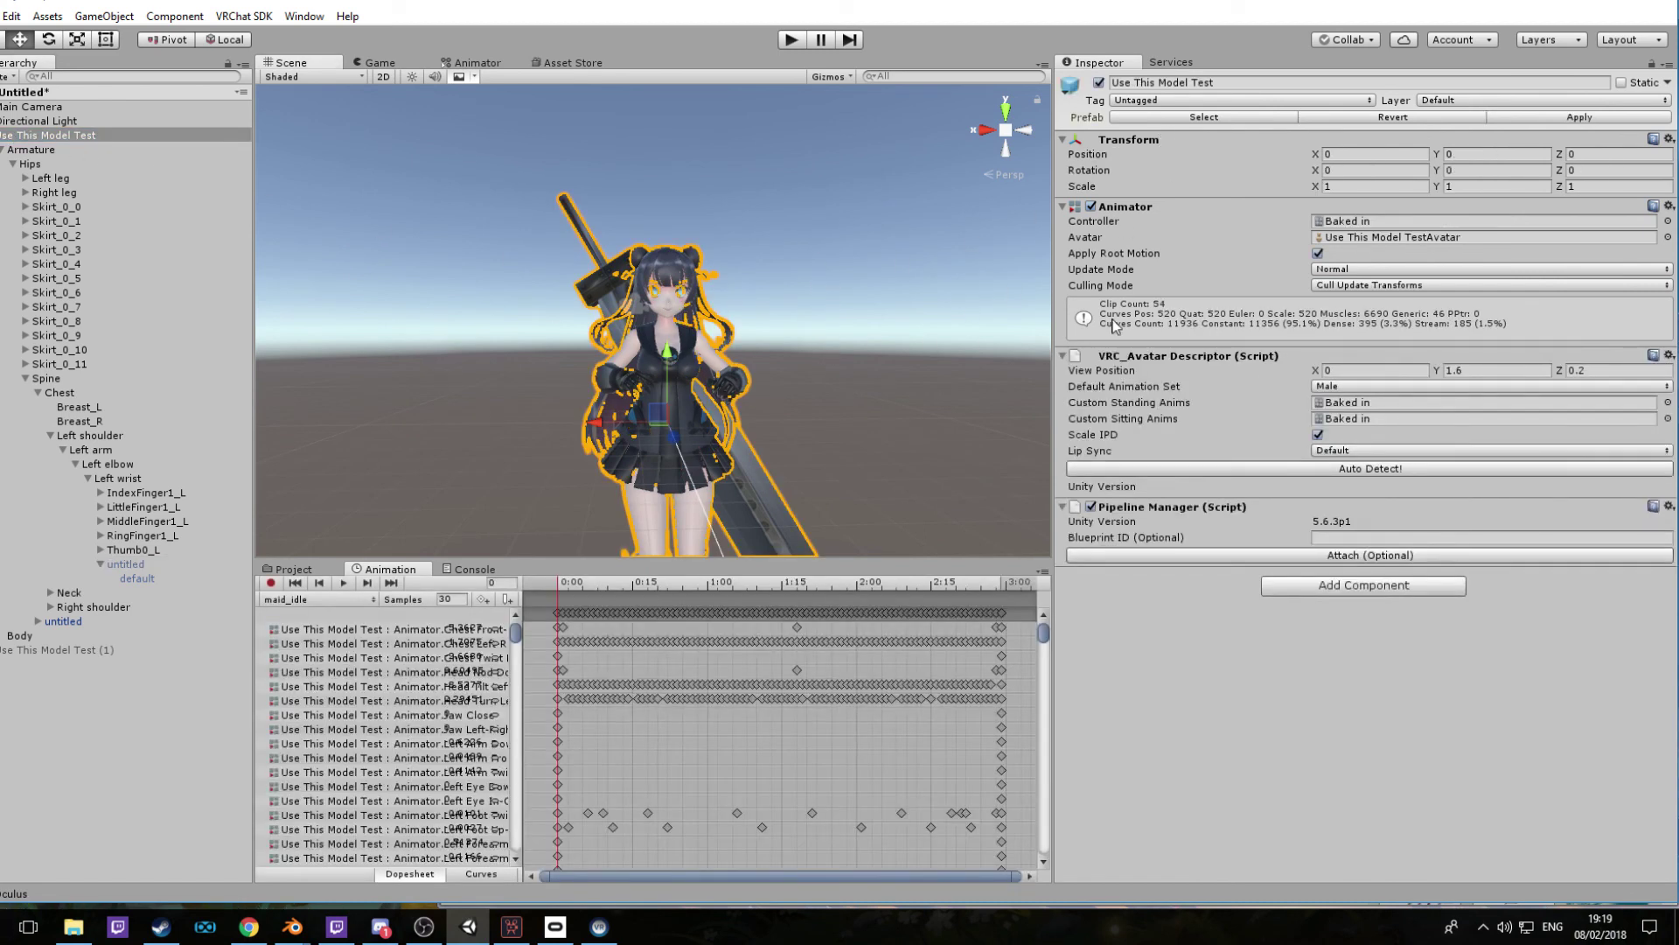
middle_click_drag(745, 417, 775, 353)
right_click_drag(776, 353, 759, 369)
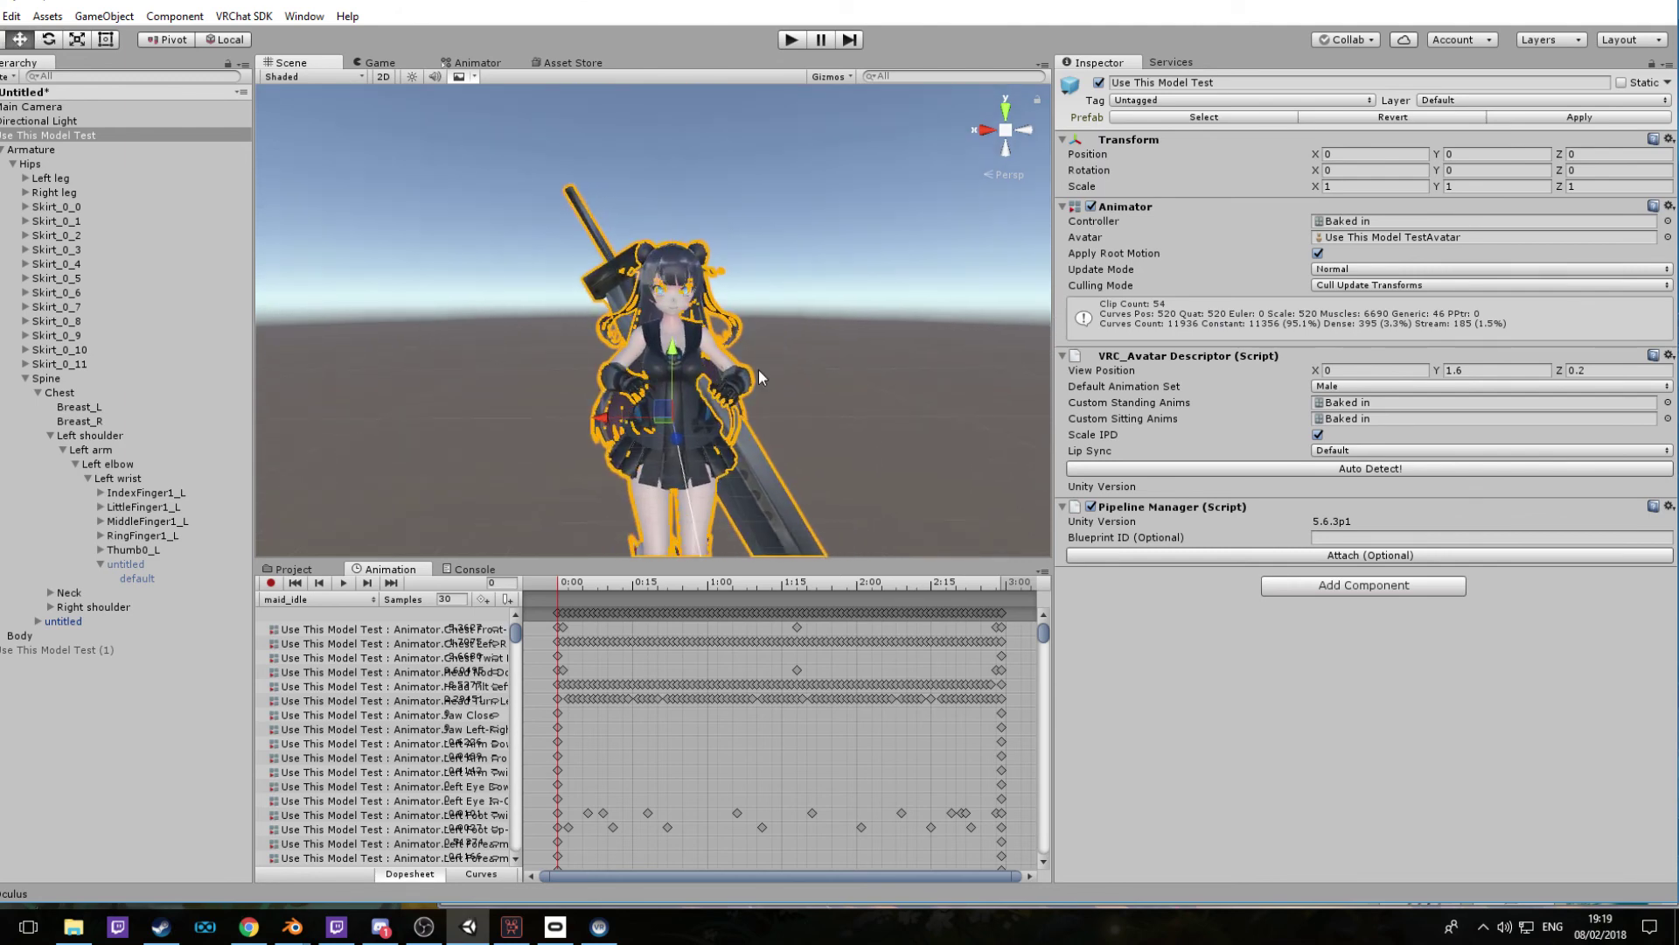
mouse_move(758, 369)
middle_mouse_down()
mouse_move(746, 348)
mouse_move(757, 371)
middle_mouse_up()
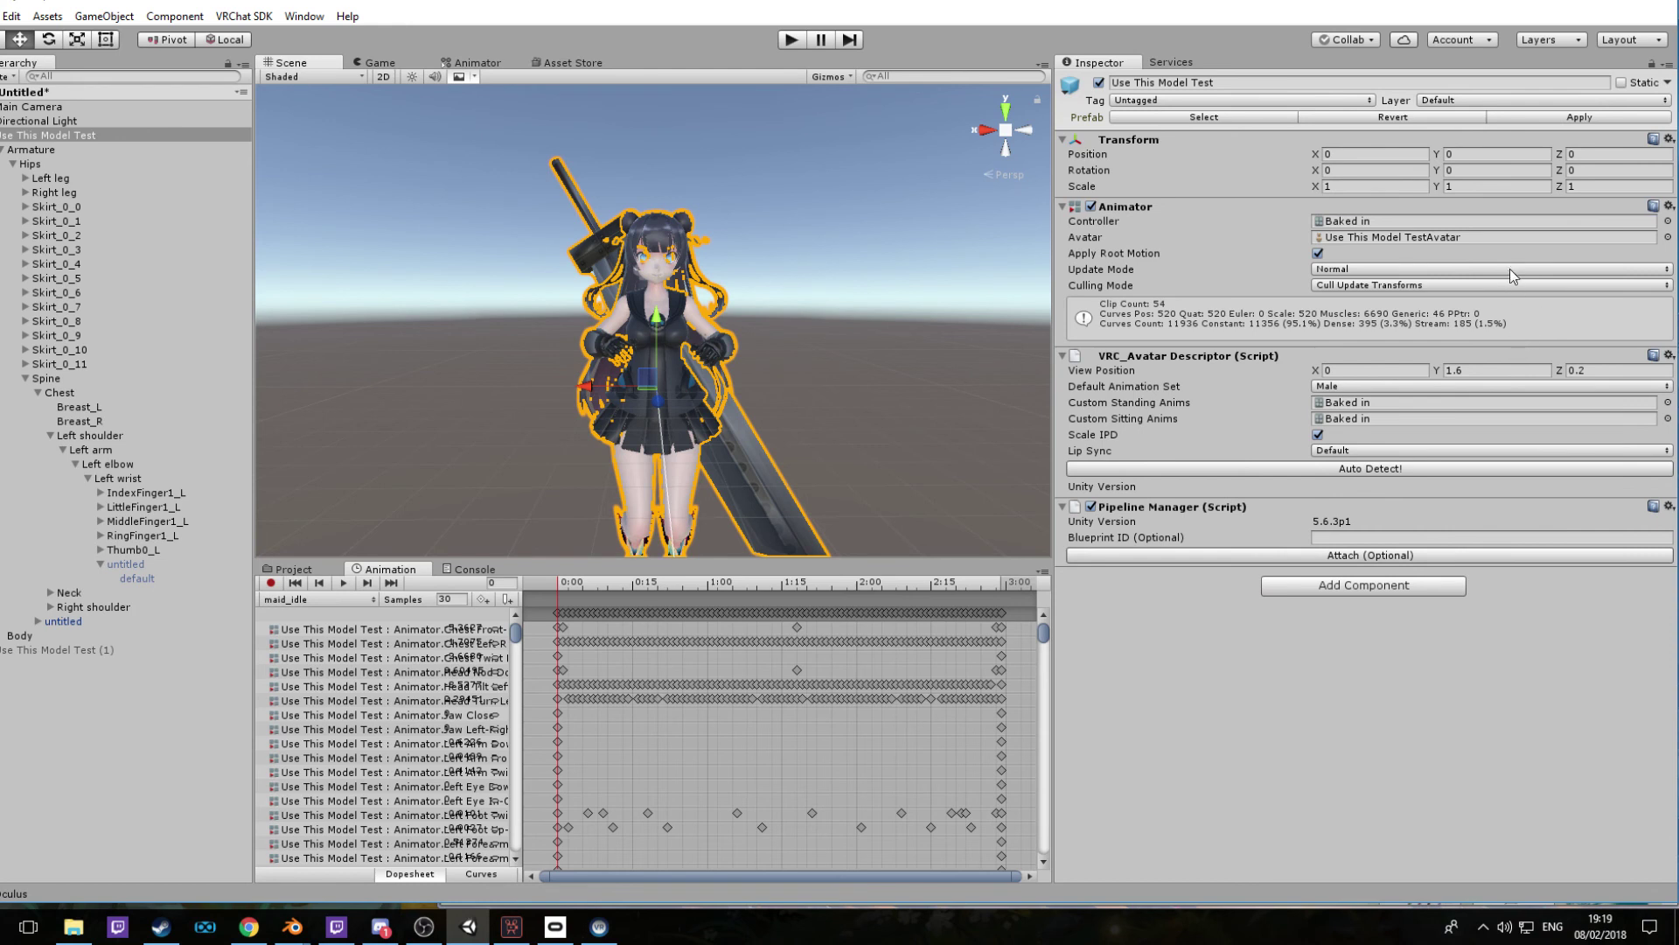
left_click(343, 584)
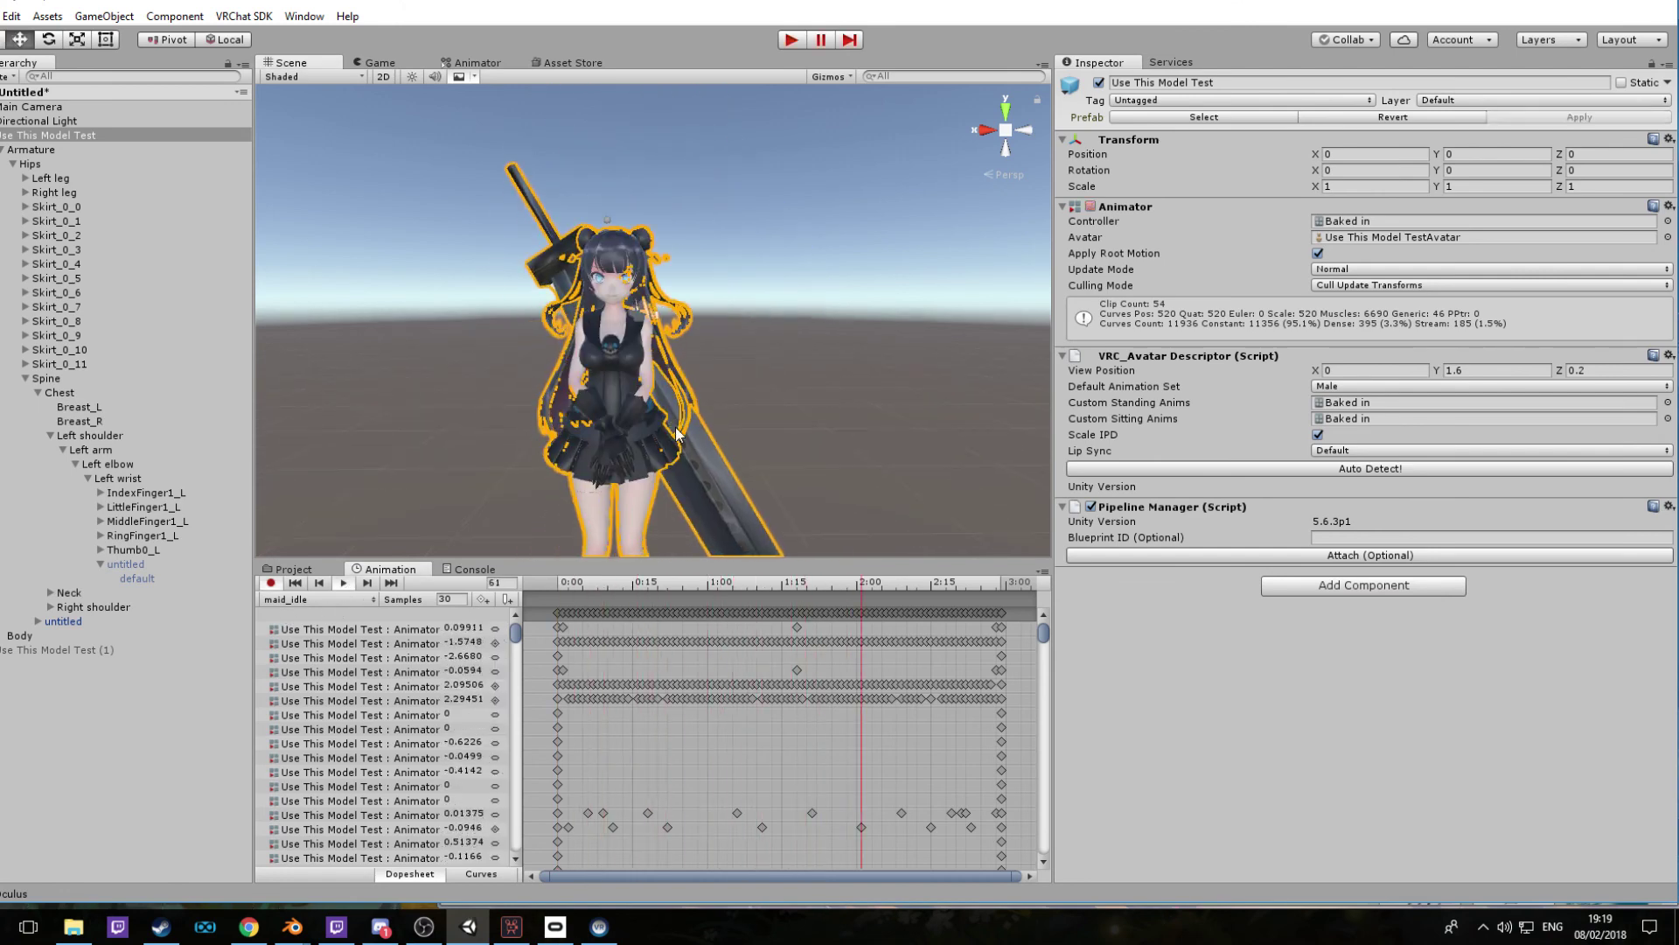
left_click(341, 584)
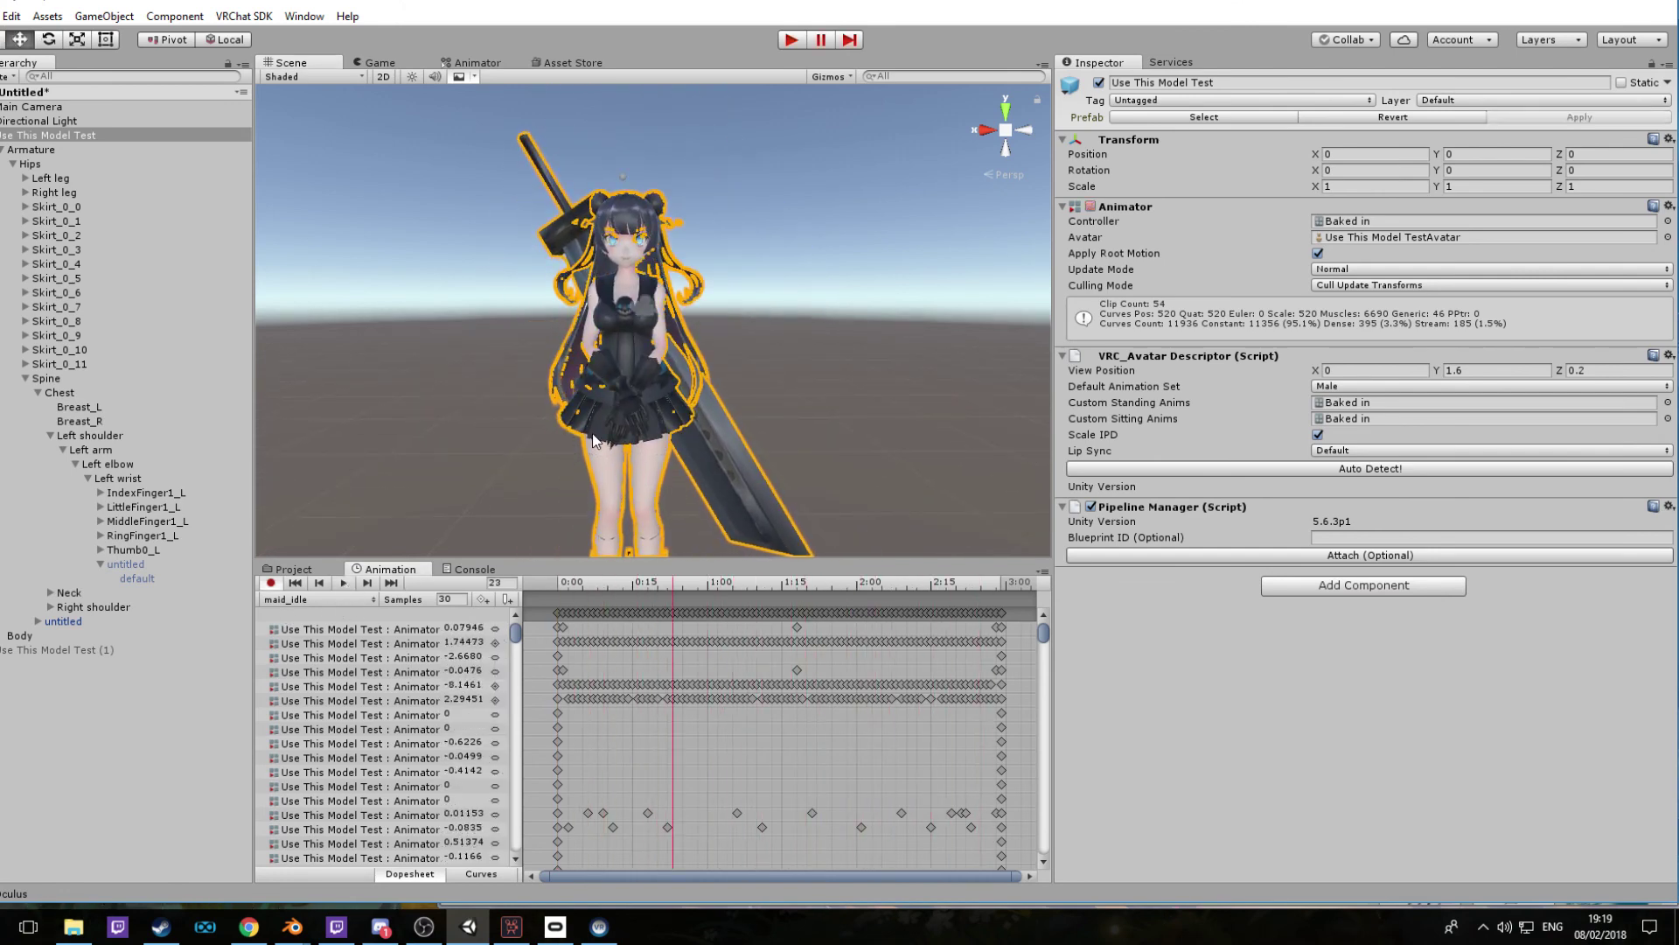
Assign AvatarControllerTPose as the Animator controller of the Use This Model Test root
left_click(1107, 212)
left_click(1063, 208)
left_click(1667, 223)
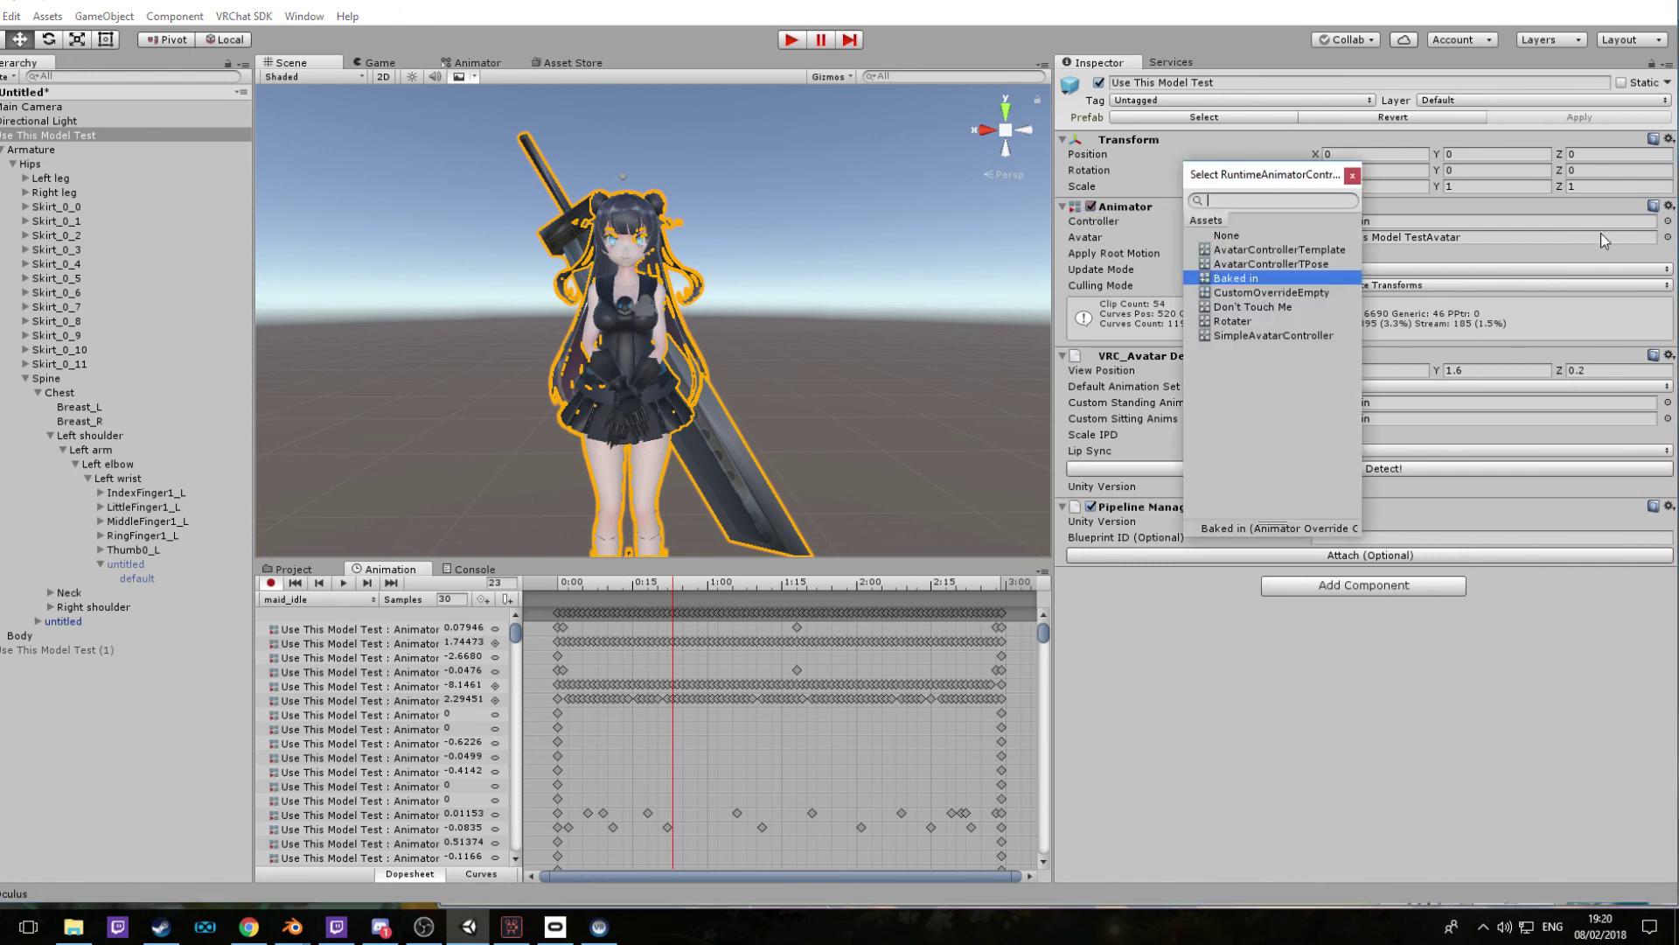
left_click(1272, 263)
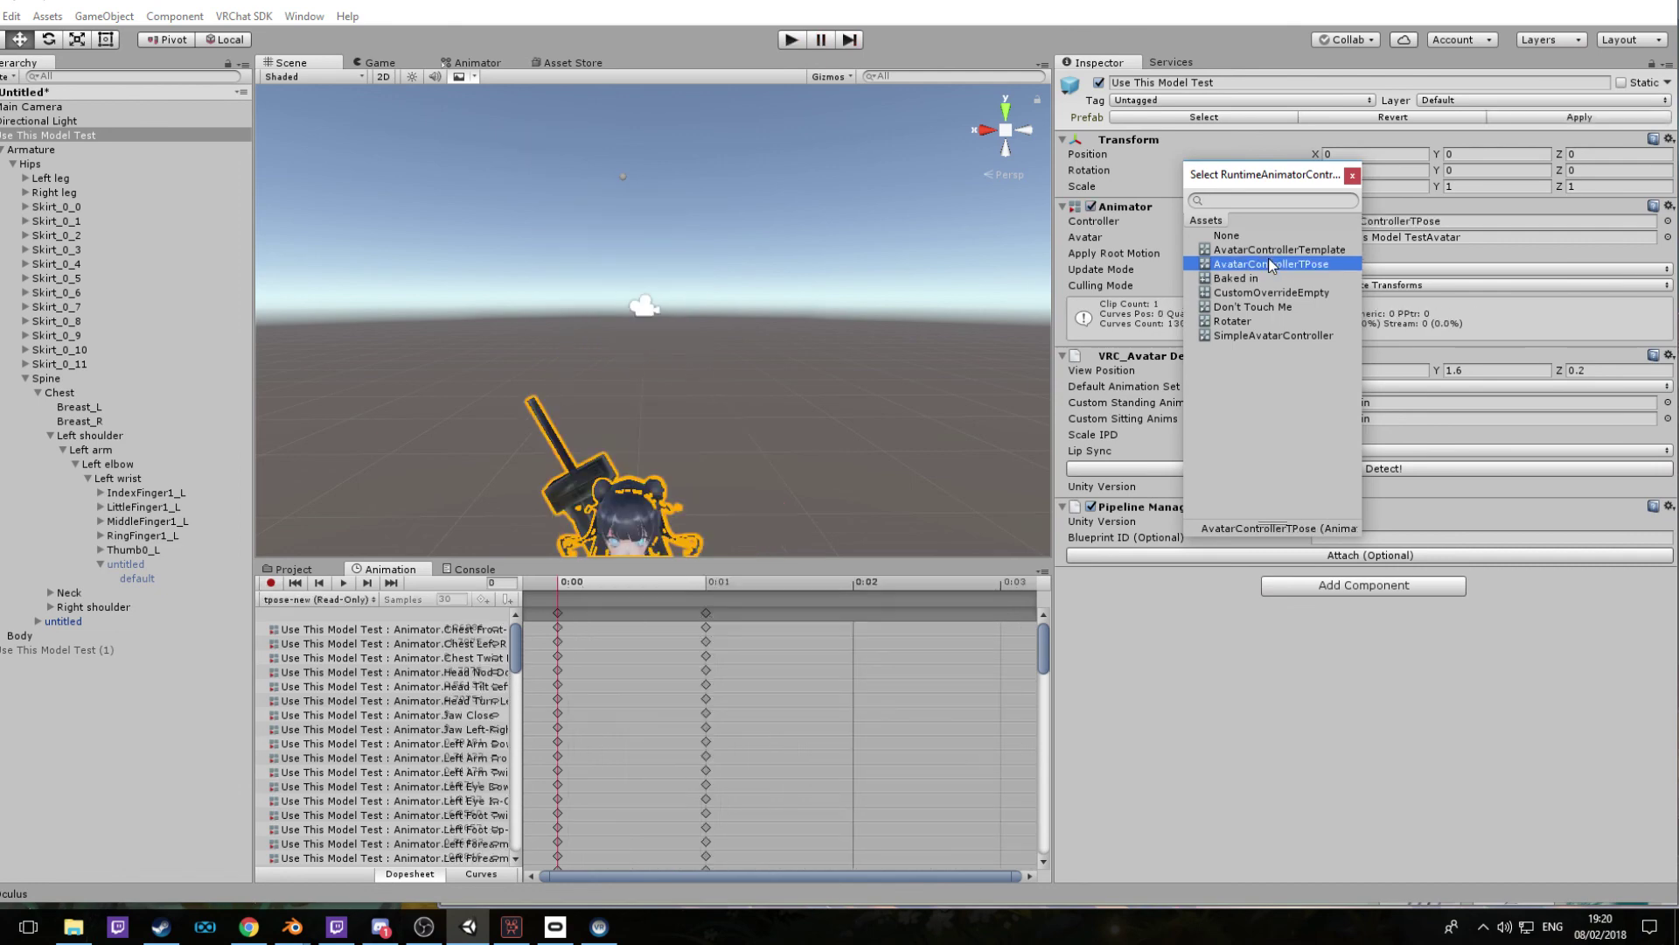
Settle on AvatarControllerTPose as the Animator controller and play its tpose-new clip to put the avatar in a T-pose
left_click(1302, 247)
left_click(1279, 260)
left_click(1354, 178)
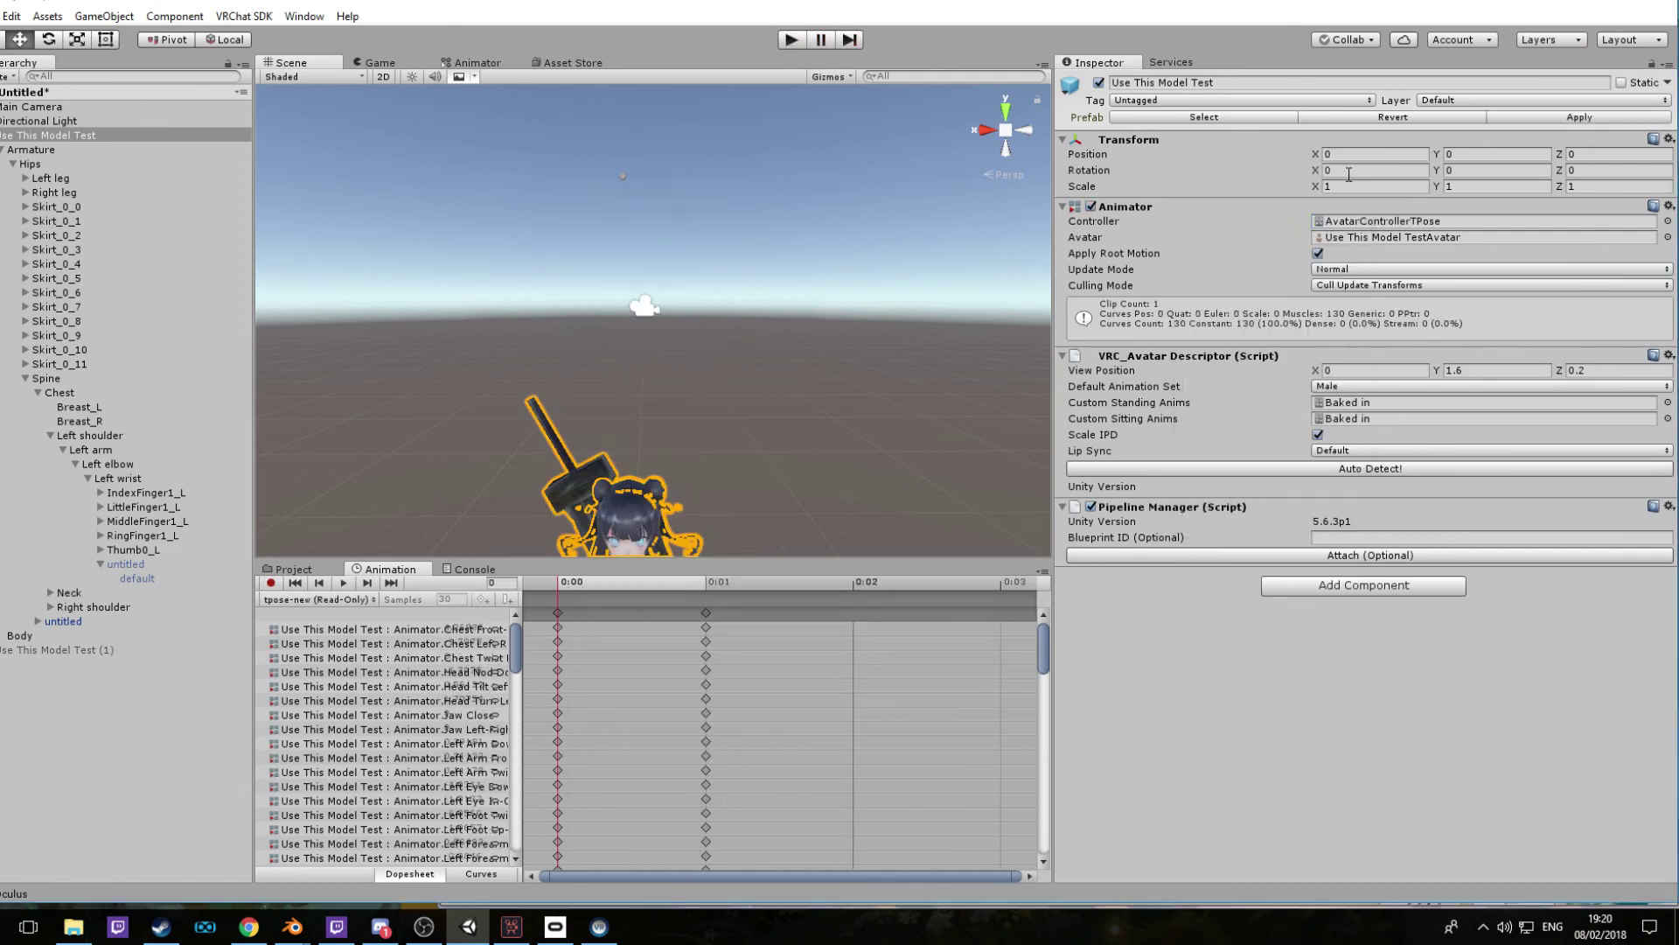
left_click(344, 584)
middle_click_drag(809, 256, 805, 290)
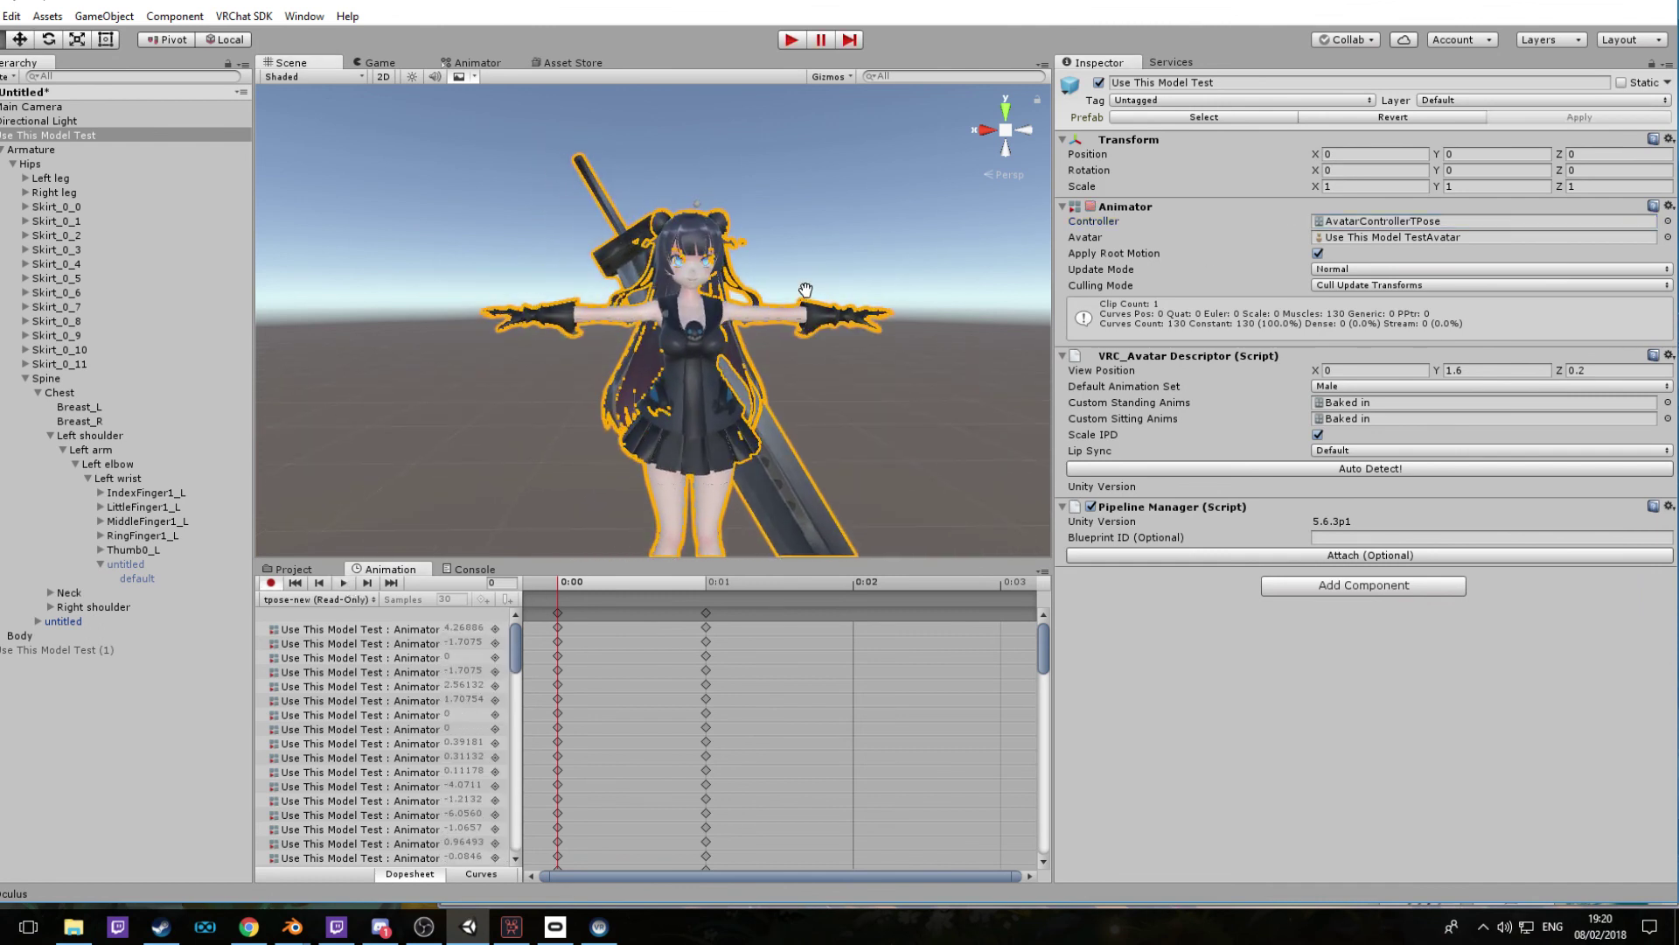
Build and publish the Use This Model Test avatar through the VRChat SDK, declining to save the scene
left_click(244, 16)
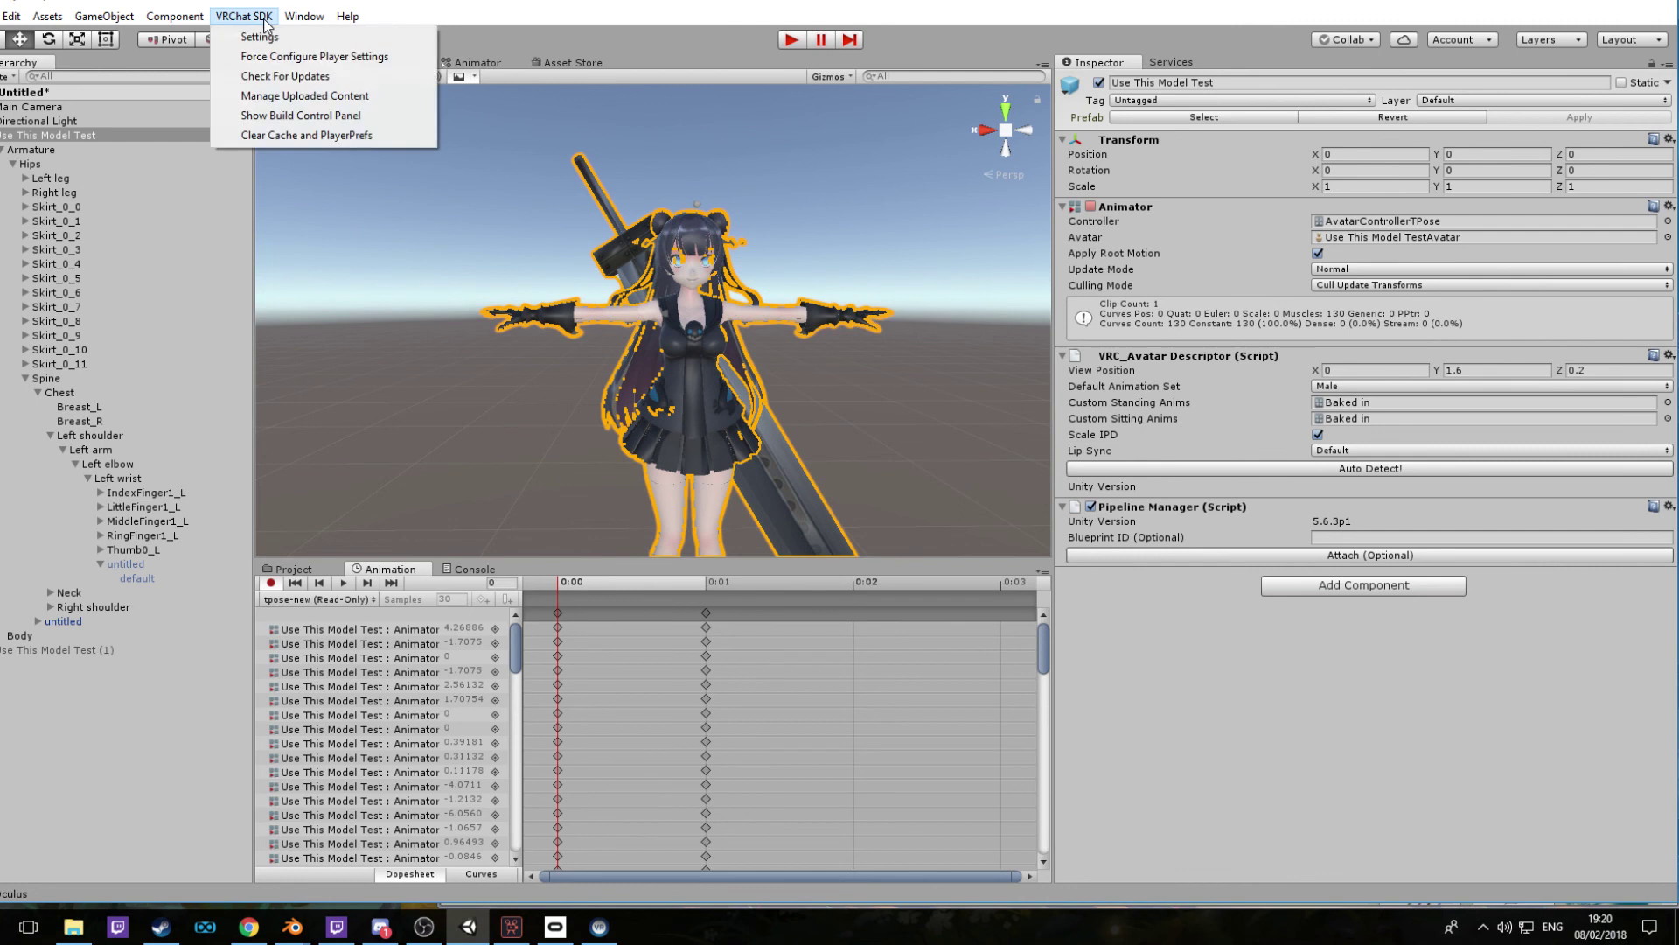
left_click(289, 115)
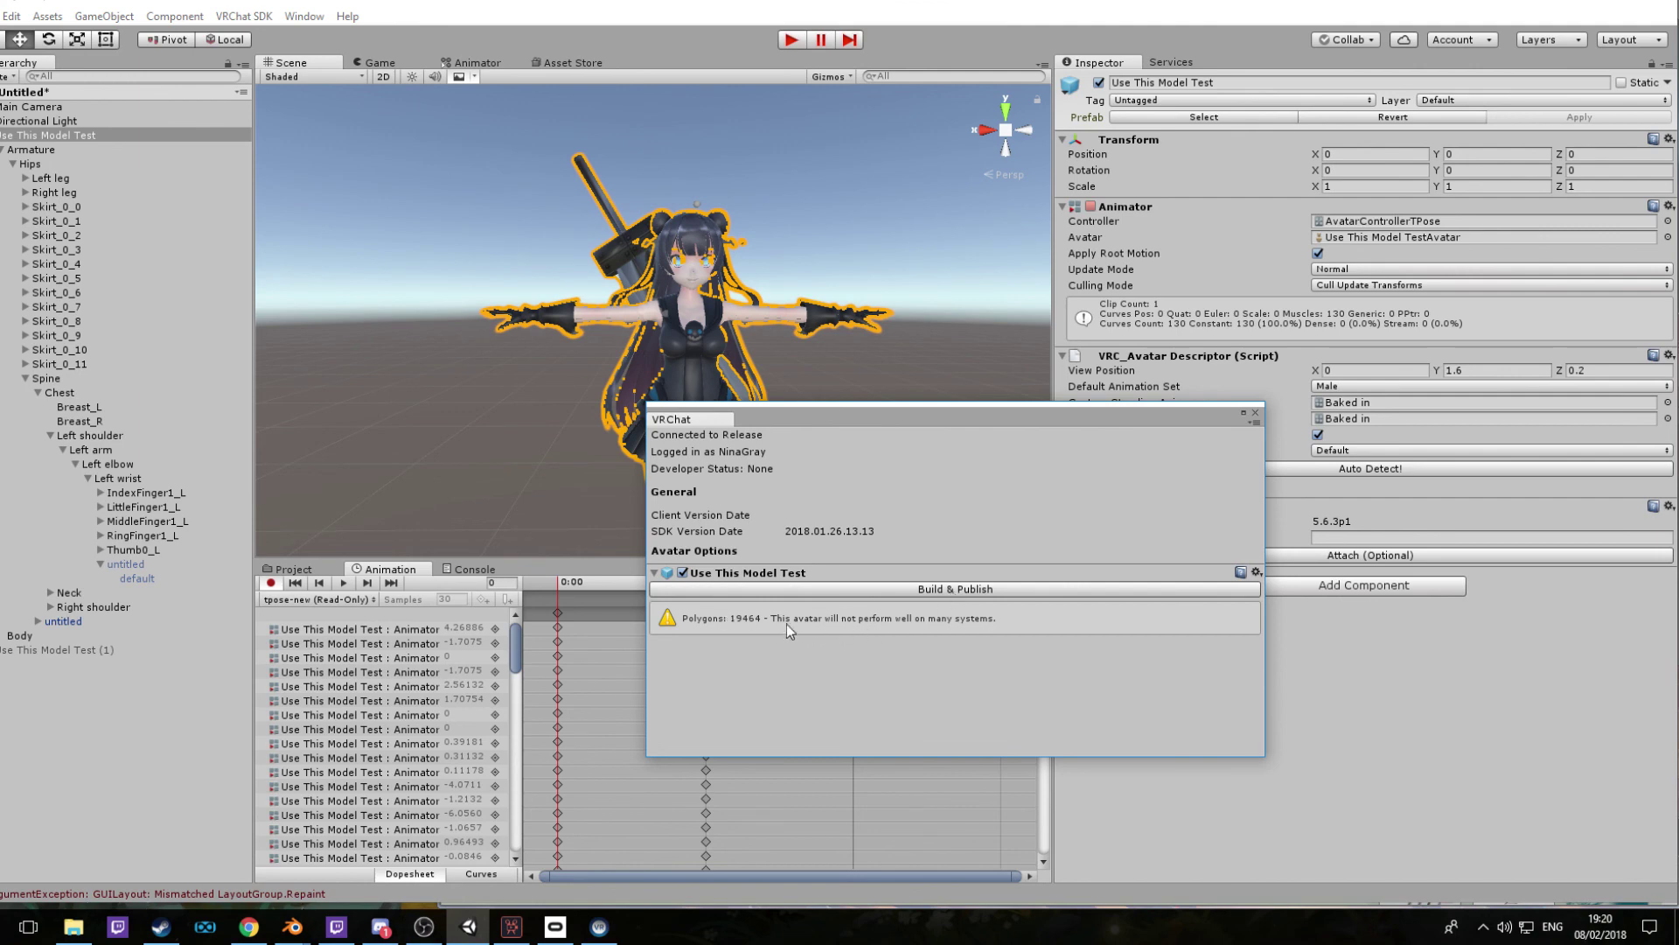
left_click(943, 589)
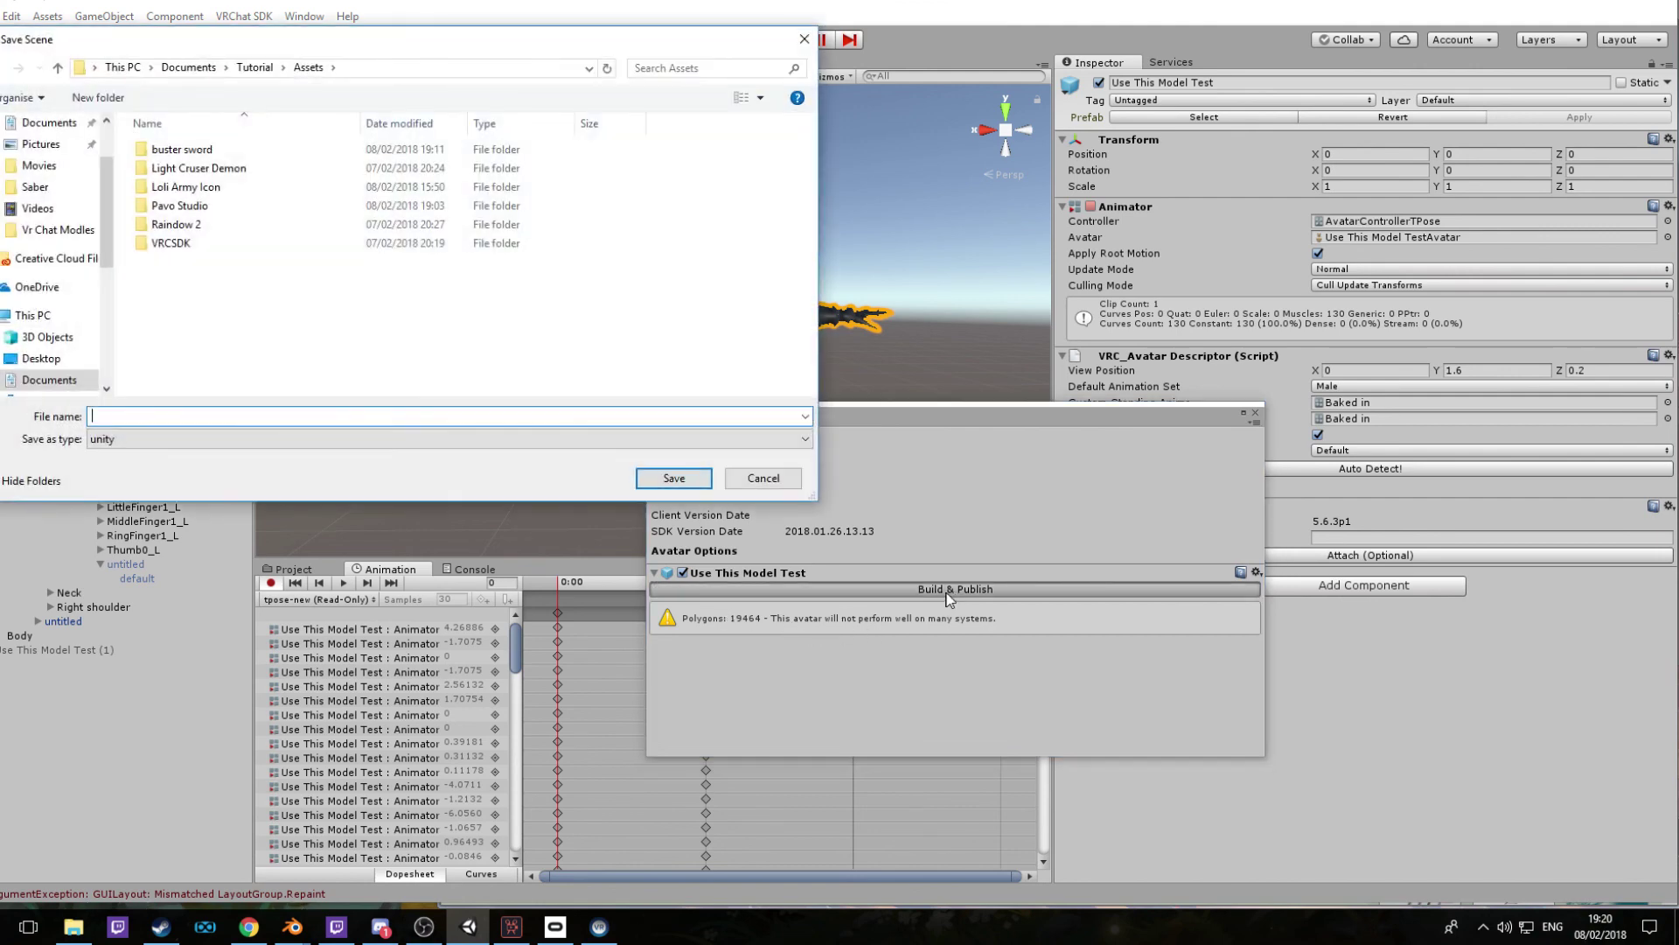
left_click(758, 476)
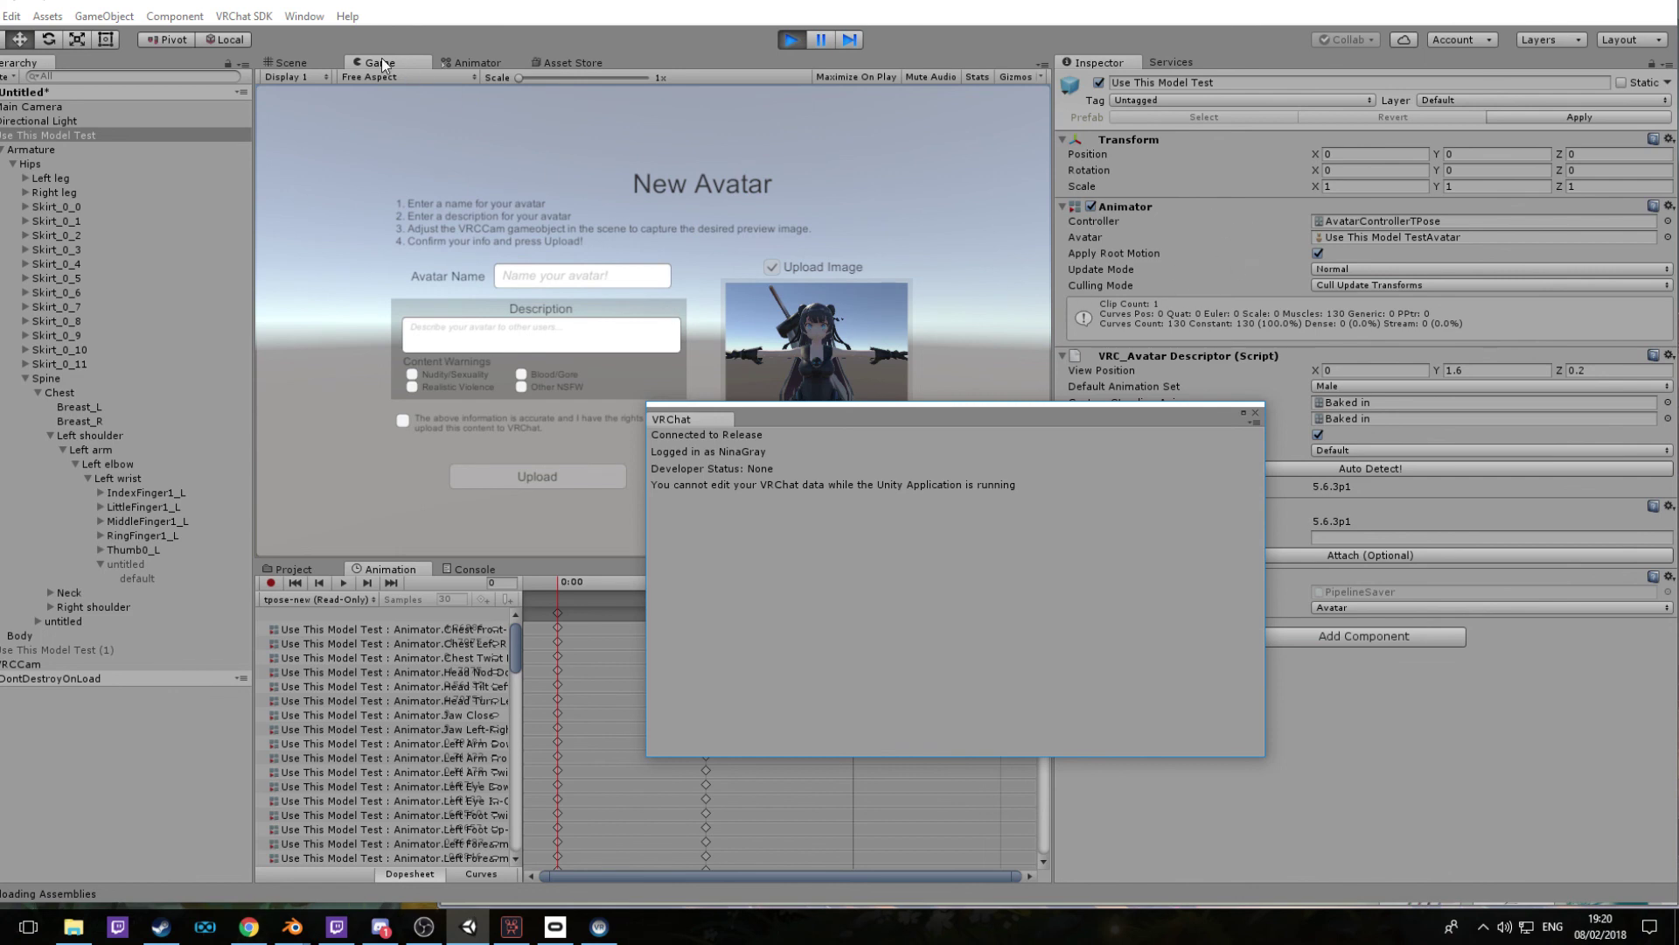
Examine the T-posed avatar and its back sword in the Scene view while the upload form runs, and close the VRChat window
left_click(289, 63)
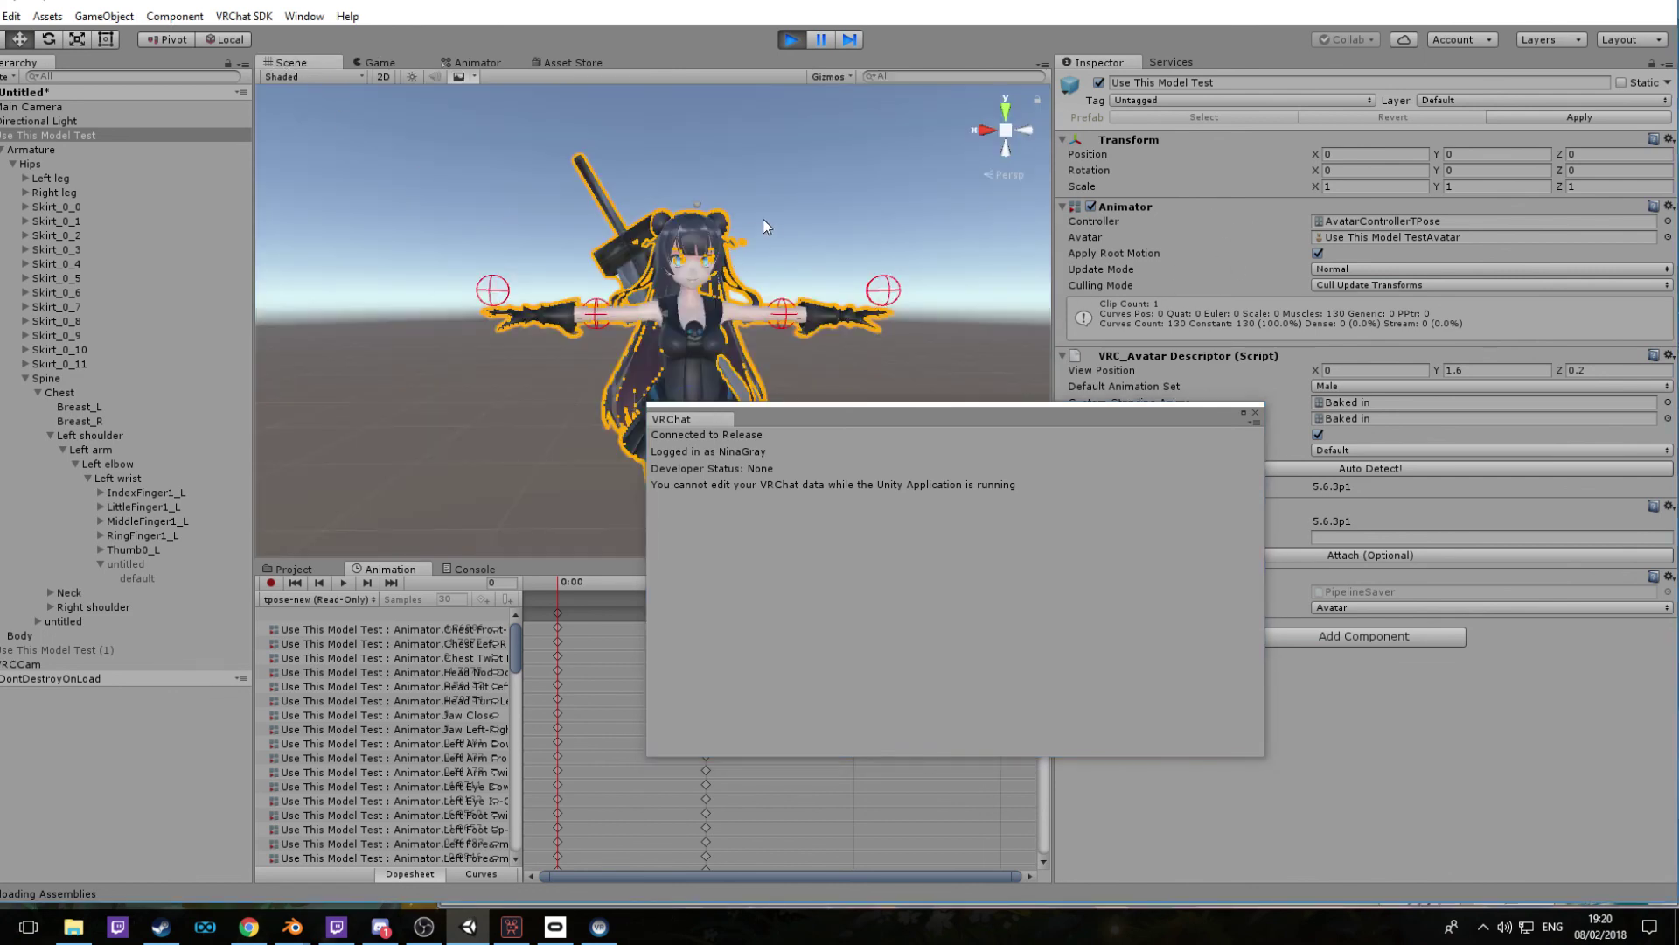
mouse_move(790, 198)
middle_mouse_down()
mouse_move(793, 159)
mouse_move(796, 181)
middle_mouse_up()
scroll(797, 188, "down", 1)
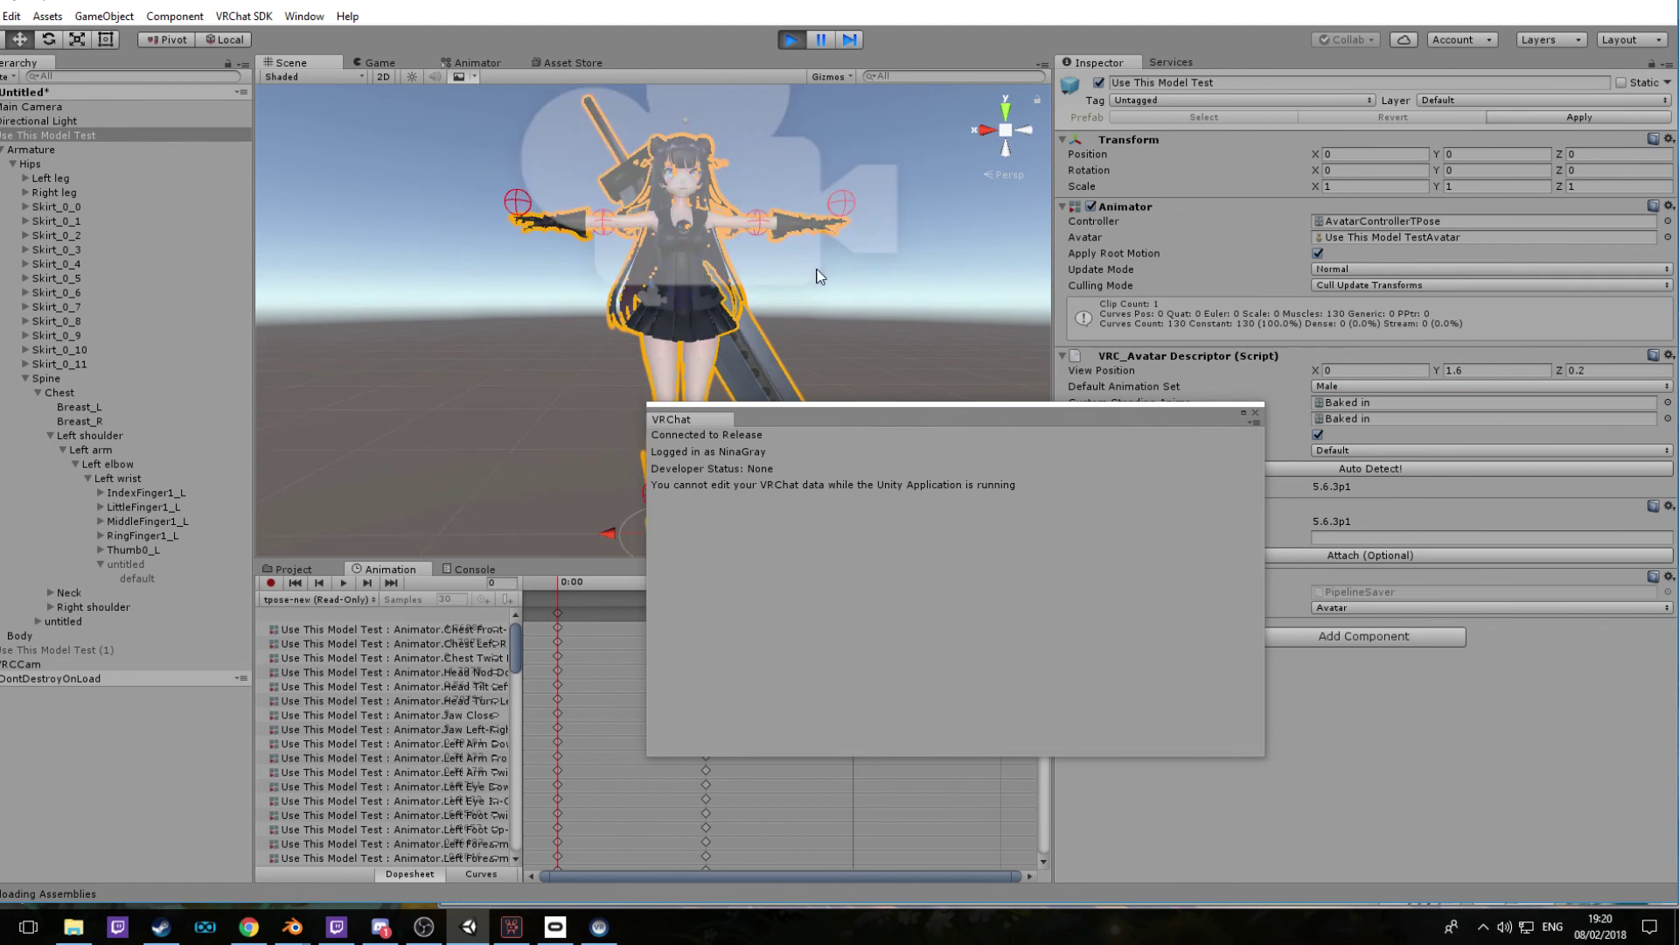
scroll(868, 292, "up", 1)
middle_click_drag(919, 257, 917, 284)
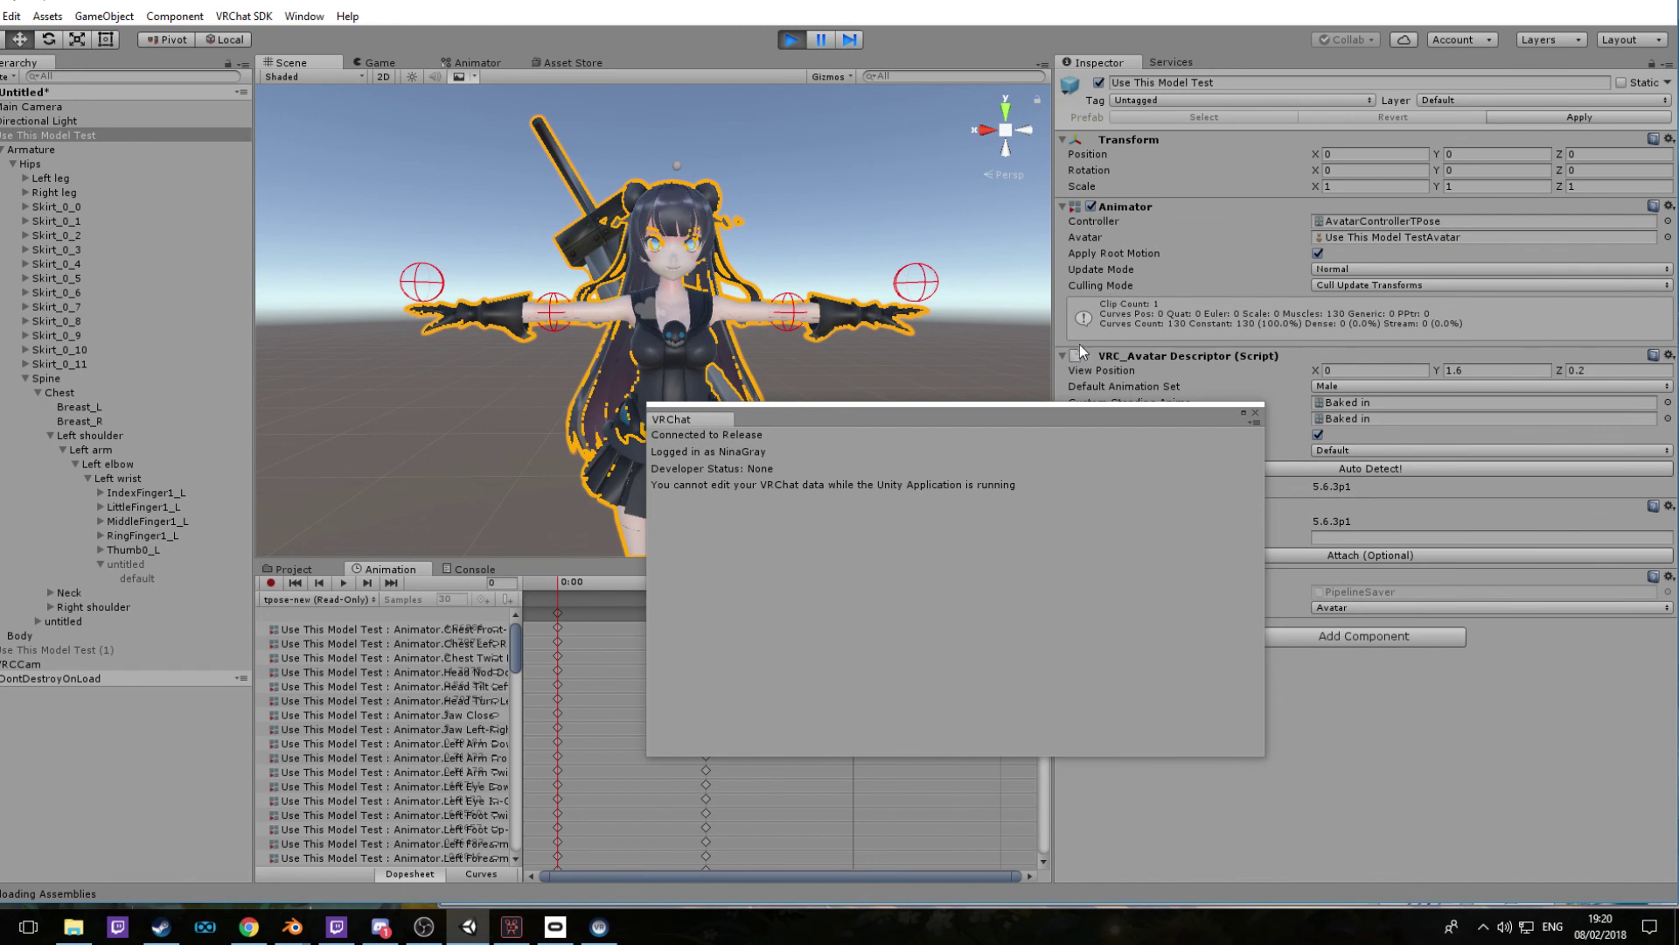
left_click(1253, 409)
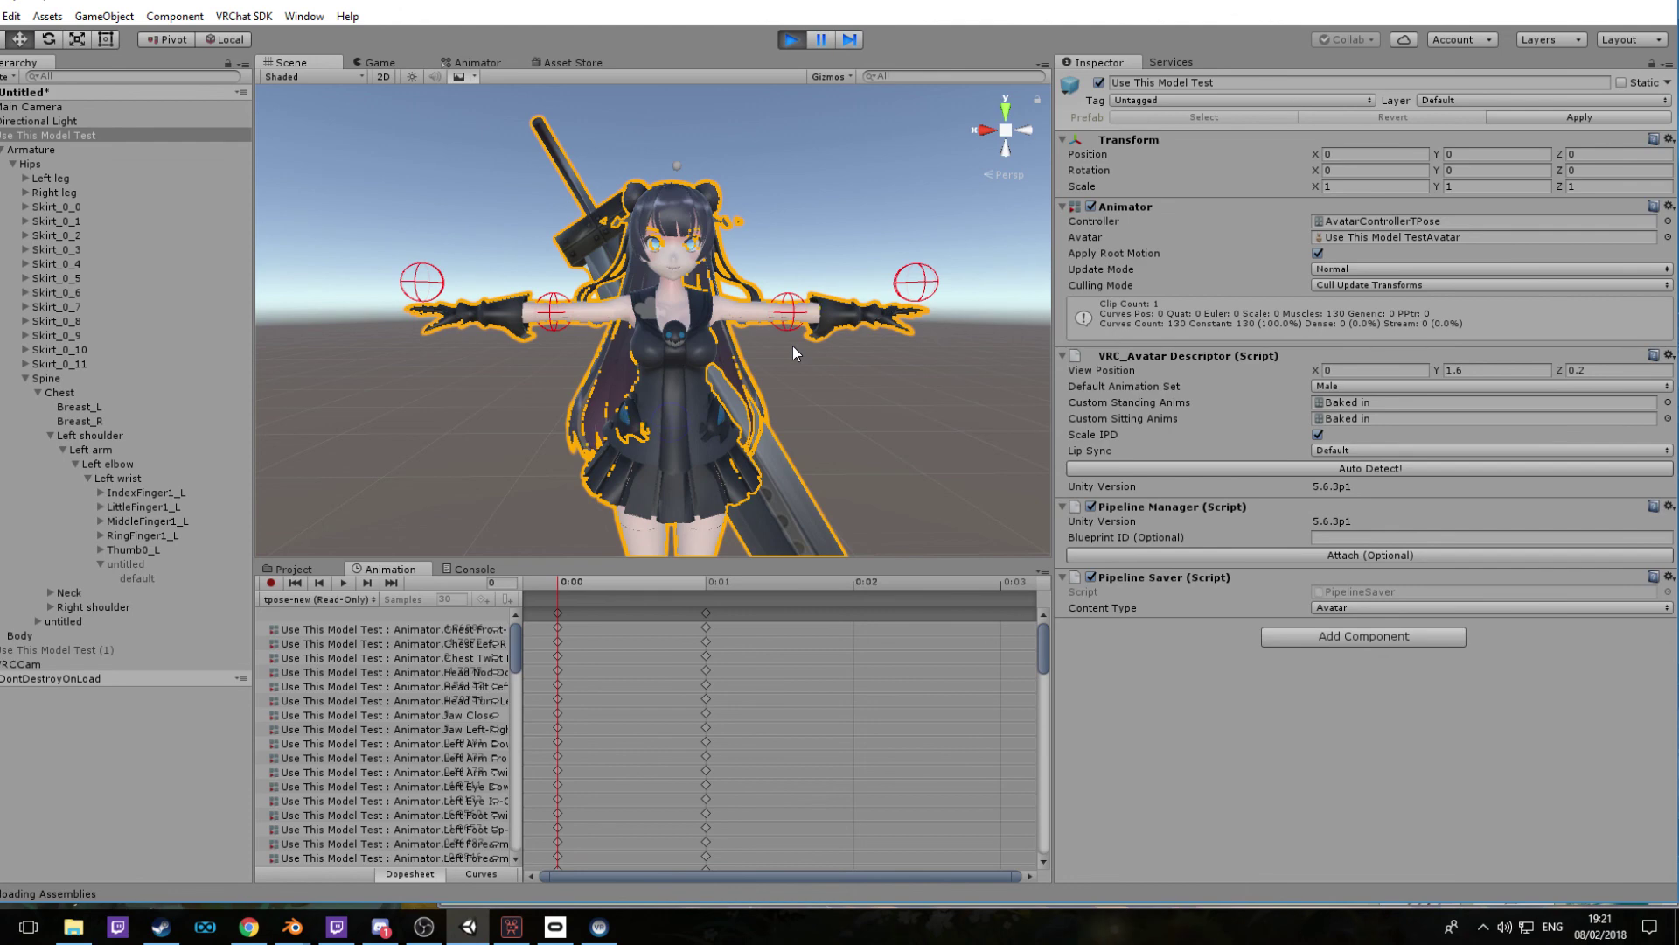
left_click(424, 927)
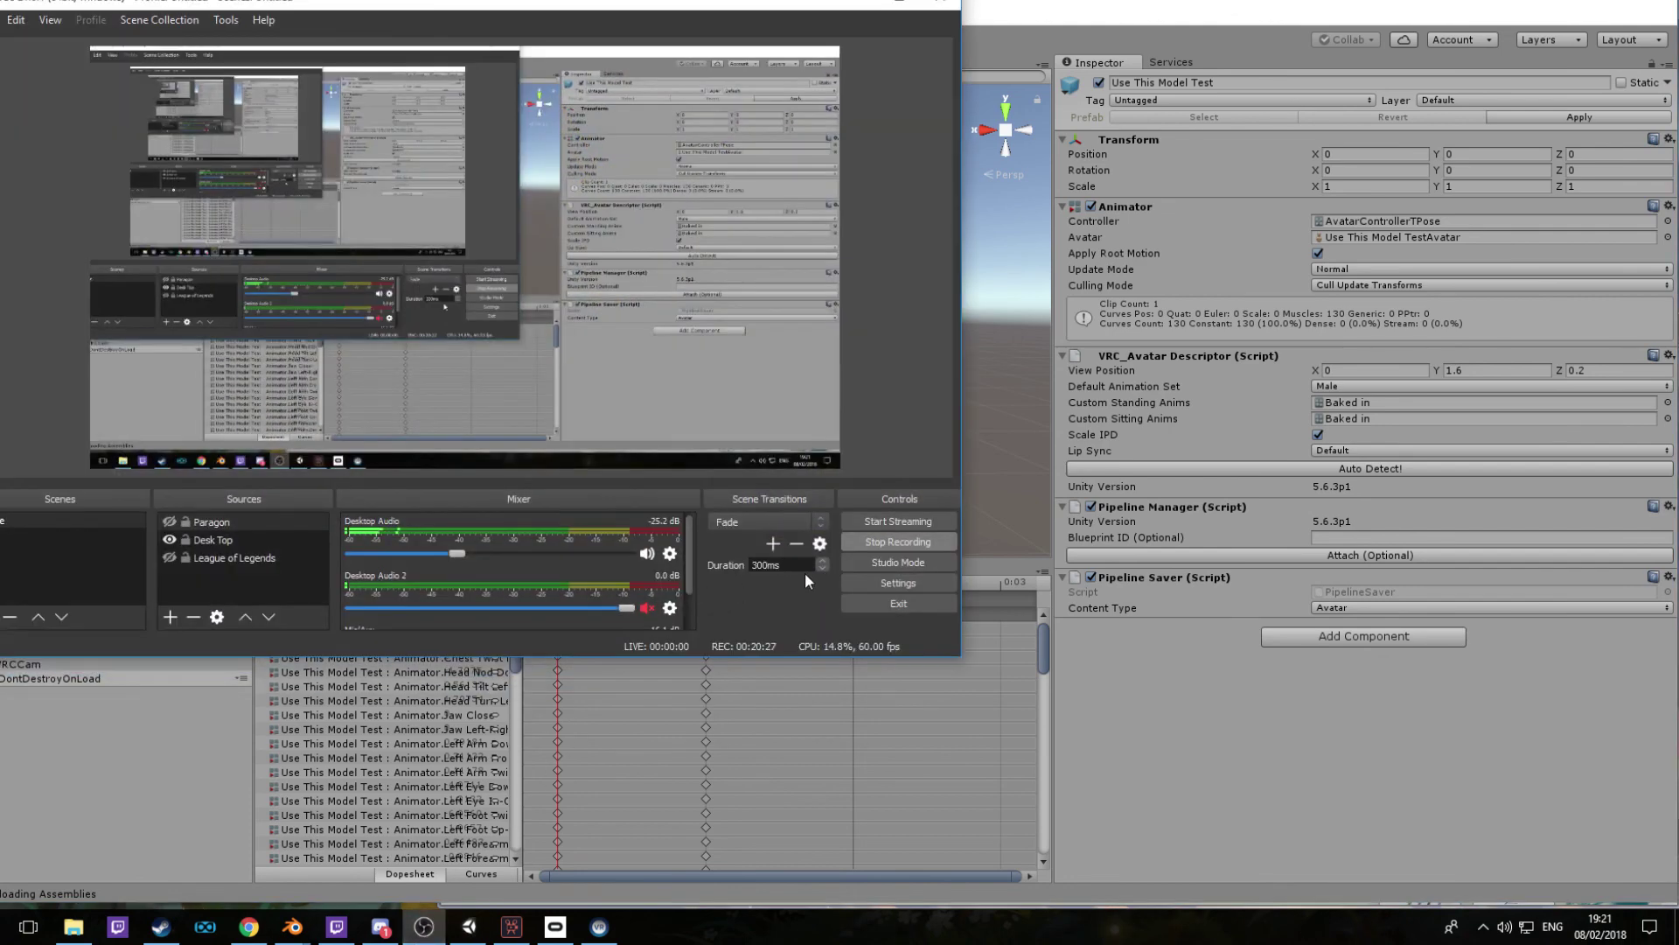